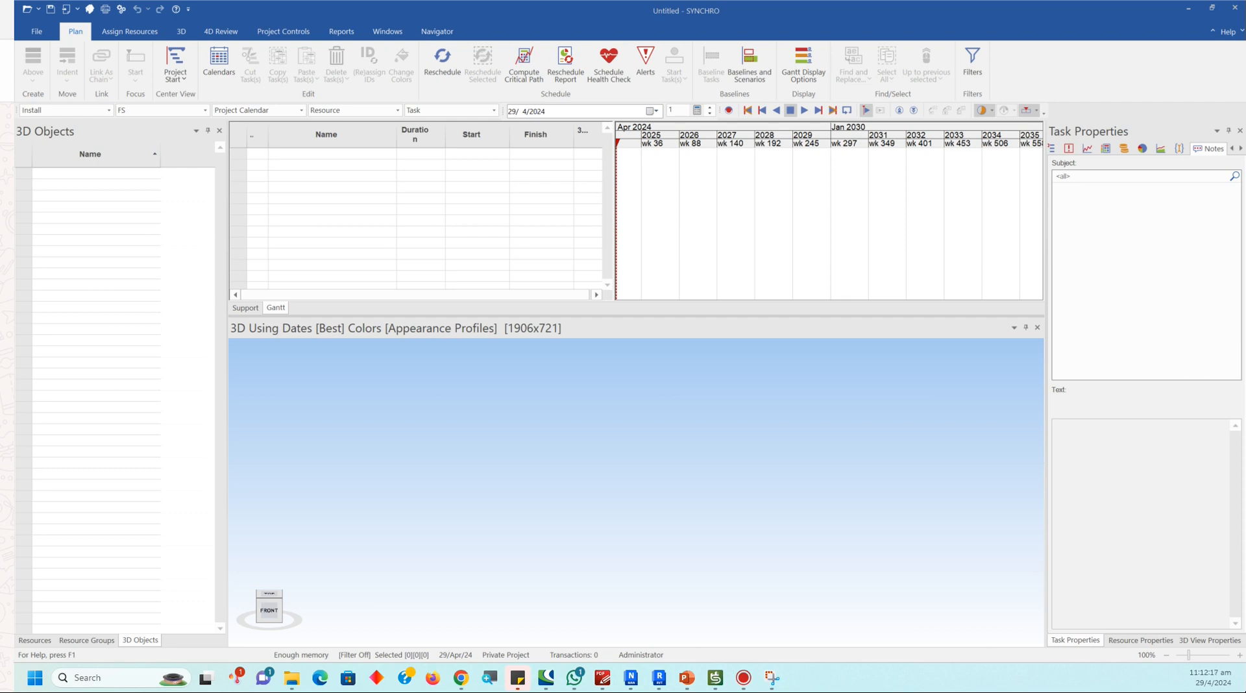
# Step: Narrow the Task Properties pane so the Gantt chart and 3D view gain width
pyautogui.hotkey('alt', 'Tab')
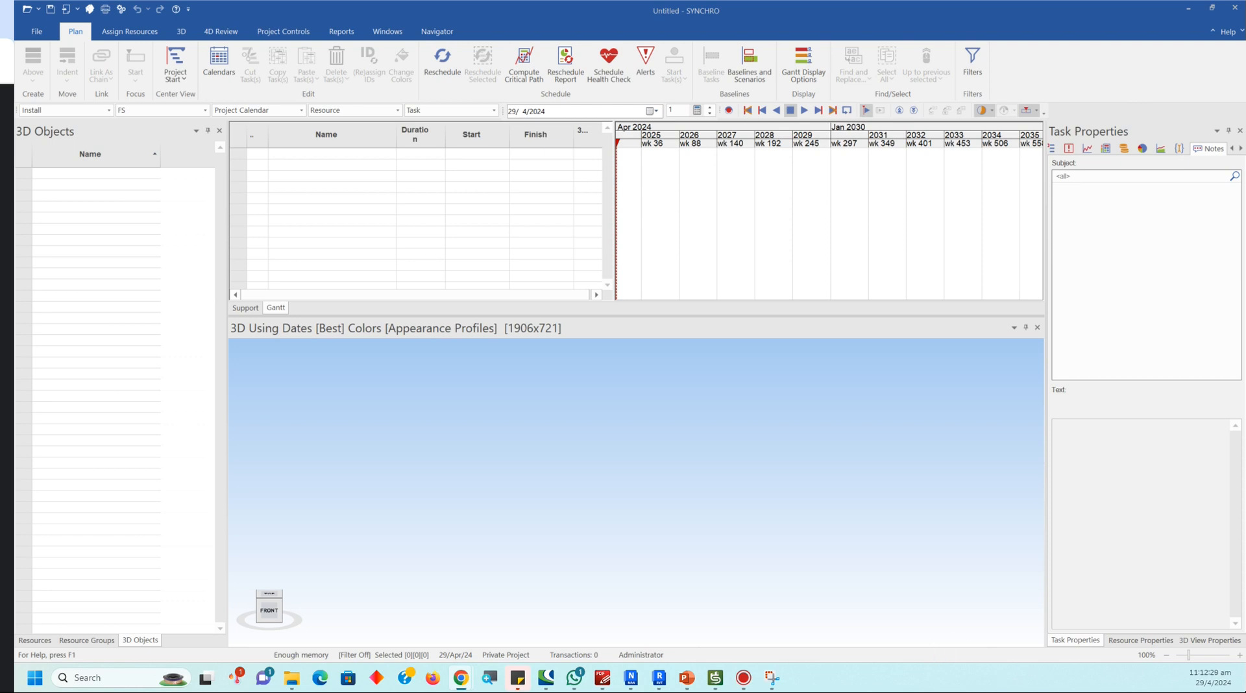
pyautogui.moveTo(1046, 454); pyautogui.dragTo(1089, 455)
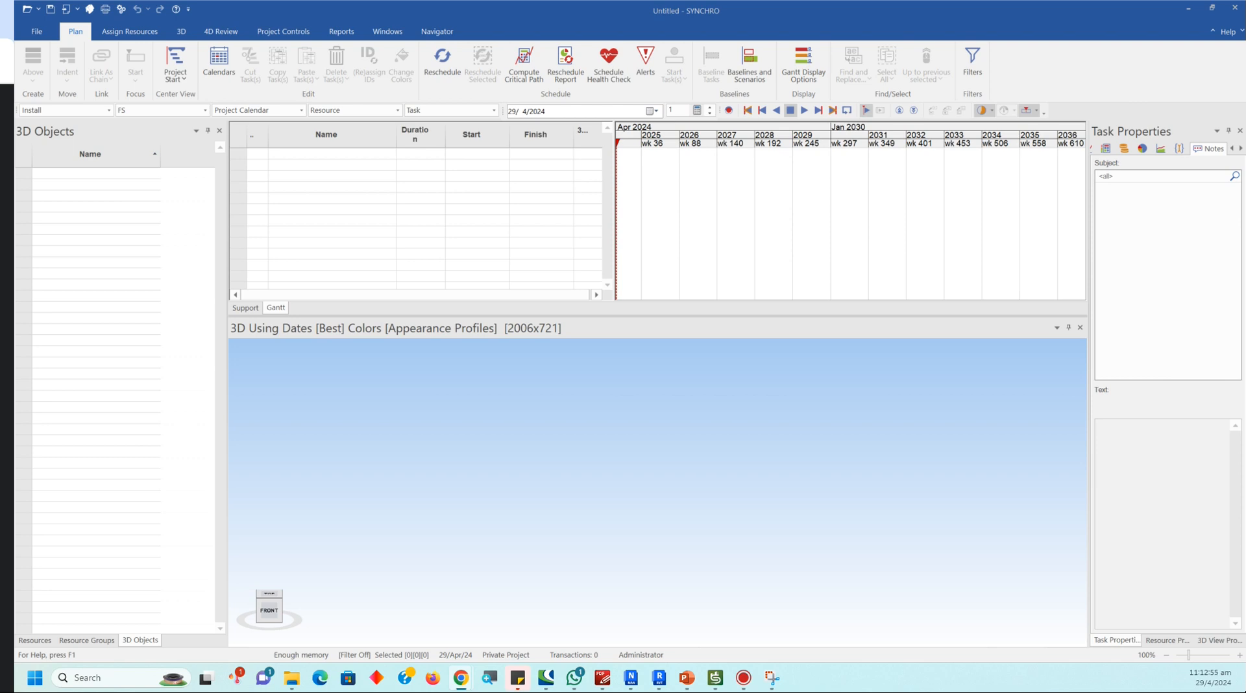
# Step: Switch to the Synchrotraining_Session_2 document in PDF-XChange Editor and read its Importing Schedules/Plans page
pyautogui.hotkey('alt', 'Tab')
pyautogui.moveTo(0, 10); pyautogui.dragTo(506, 108)
pyautogui.click(731, 107)
pyautogui.scroll(2, 704, 361)
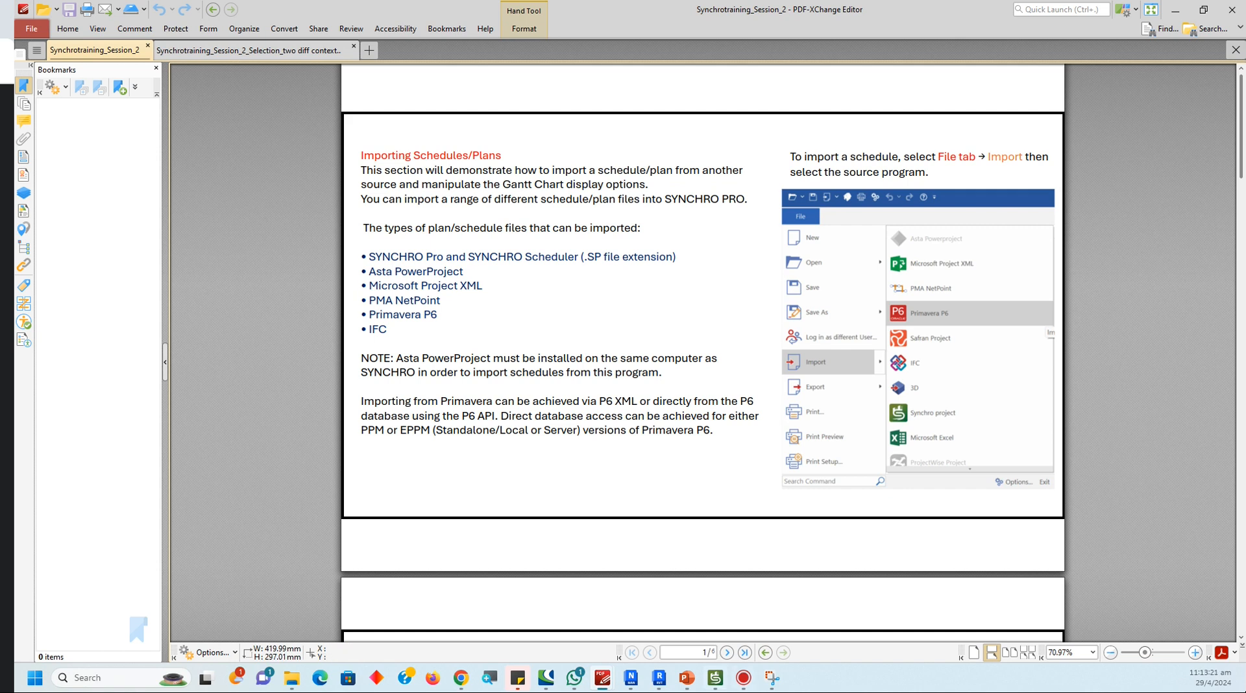
# Step: Switch to SYNCHRO and start a Primavera P6 schedule import
pyautogui.moveTo(715, 678)
pyautogui.click(716, 614)
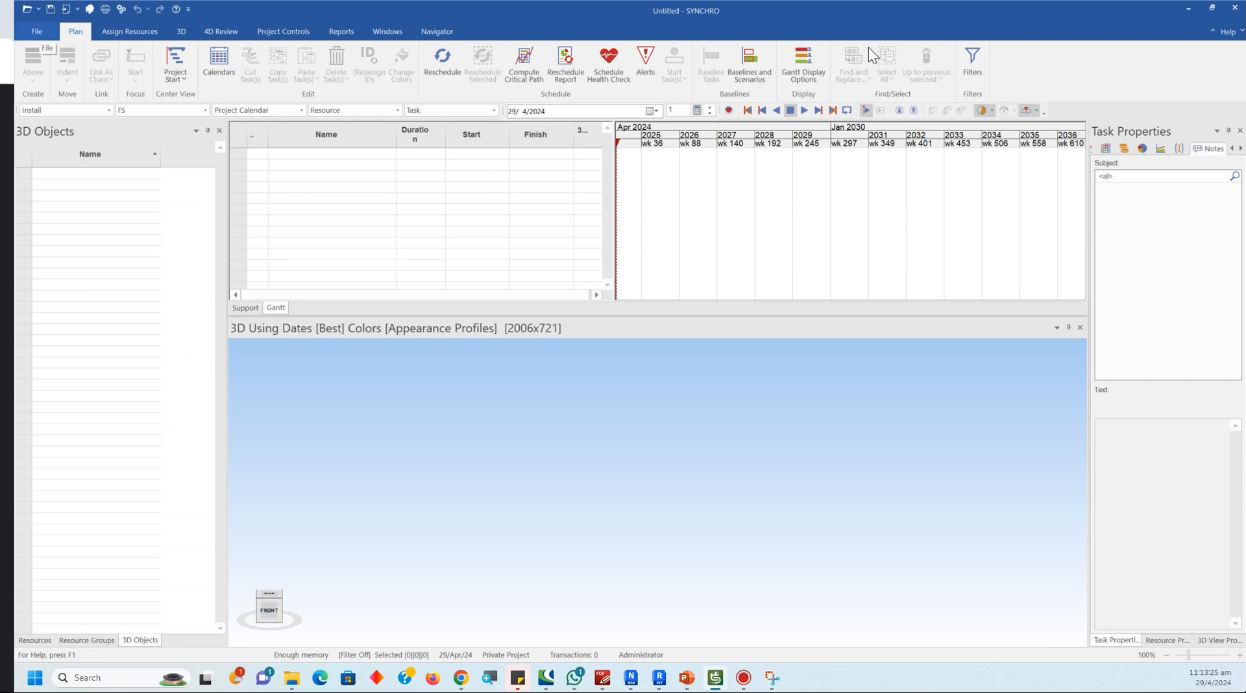
pyautogui.click(37, 31)
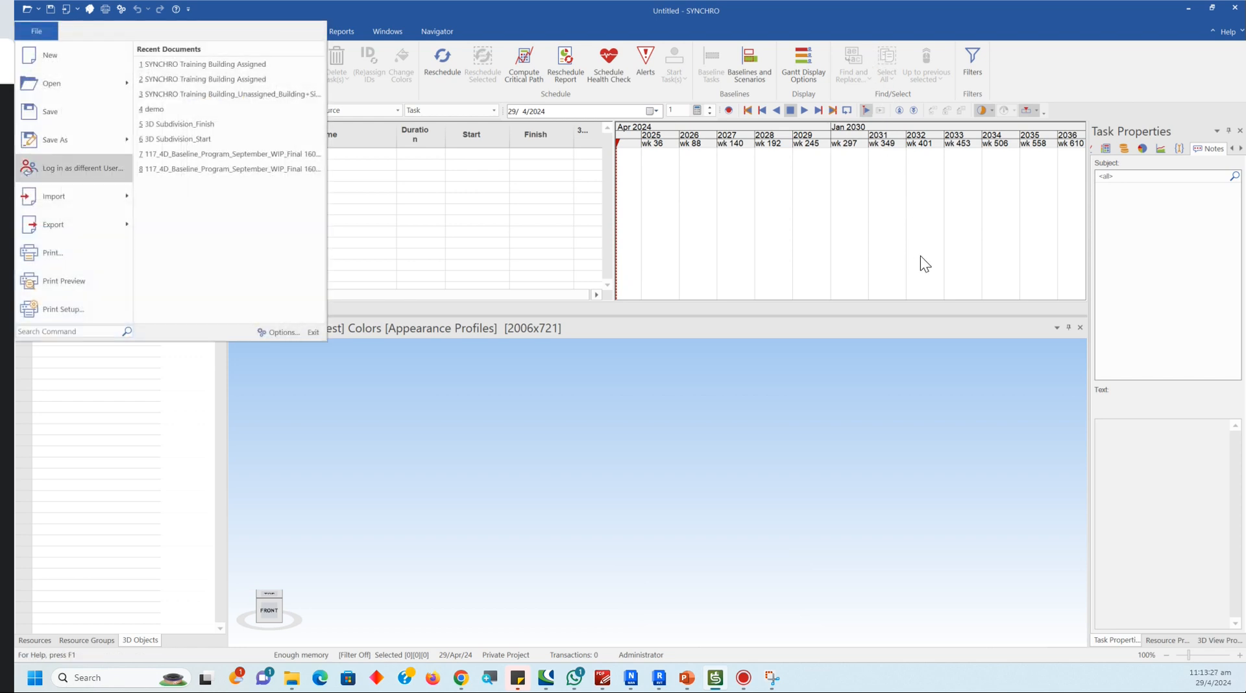
pyautogui.moveTo(65, 196)
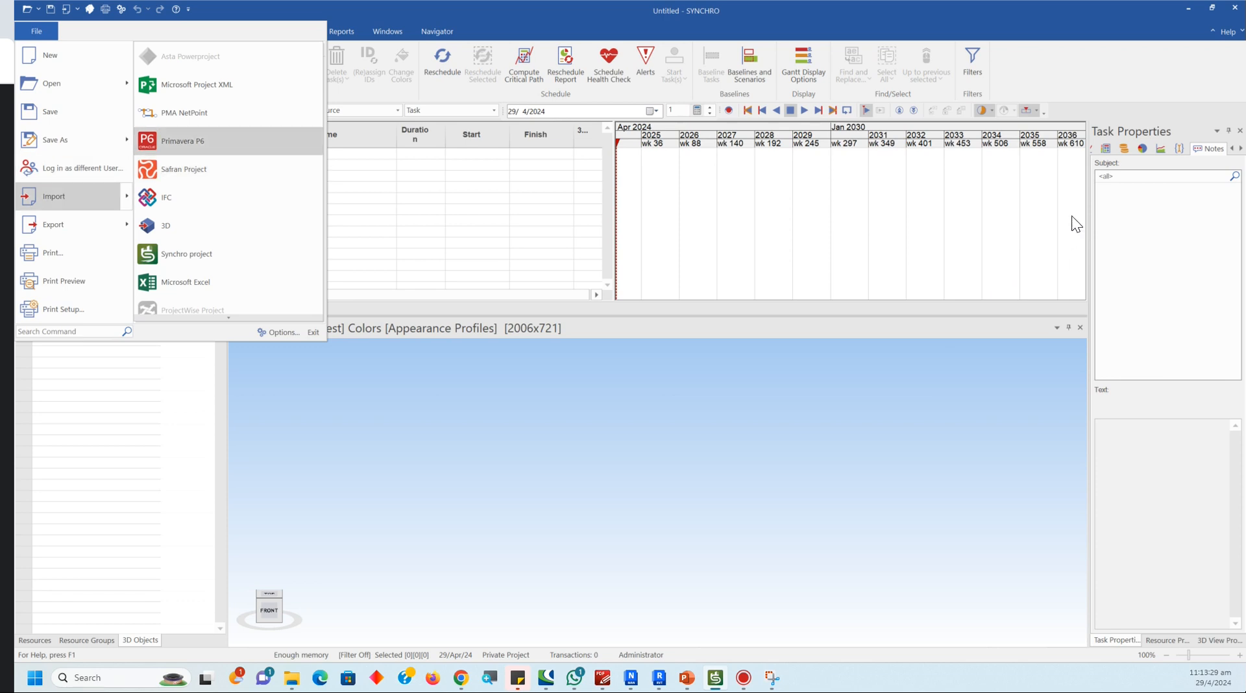
pyautogui.click(182, 140)
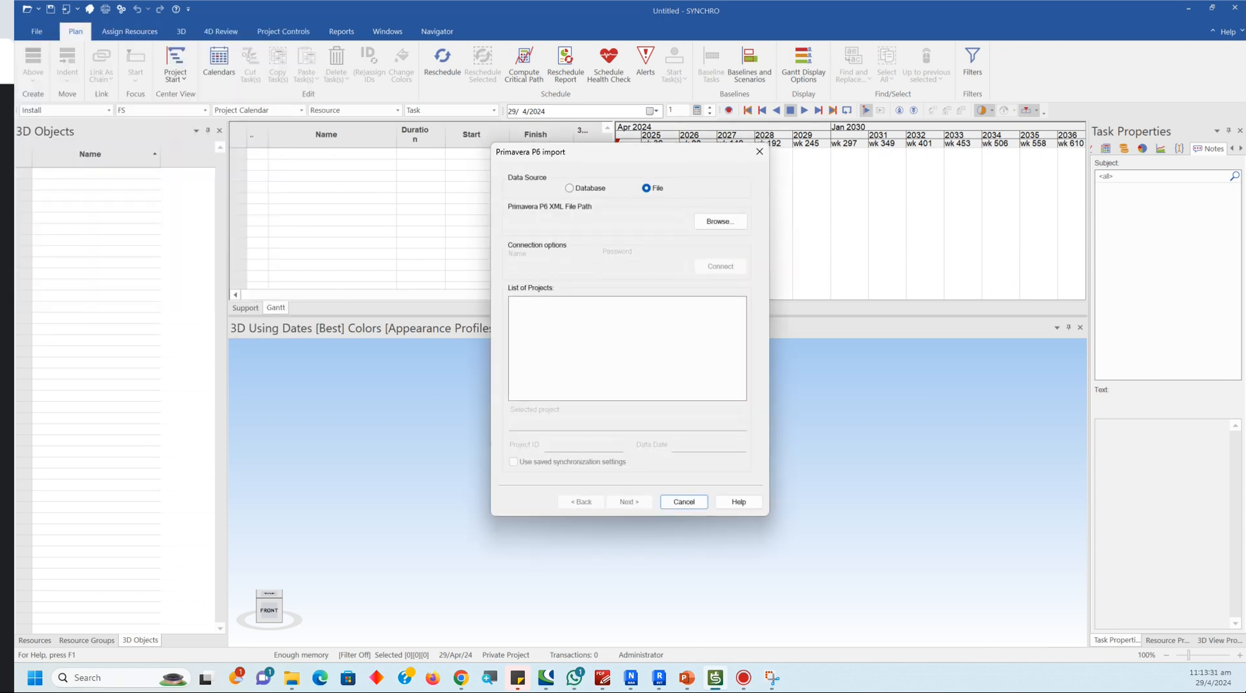
# Step: Load Training Project Schedule_P6 XML from the Desktop folder Synchro Training for LTA > Schedule as the import source and proceed to the import options
pyautogui.click(721, 222)
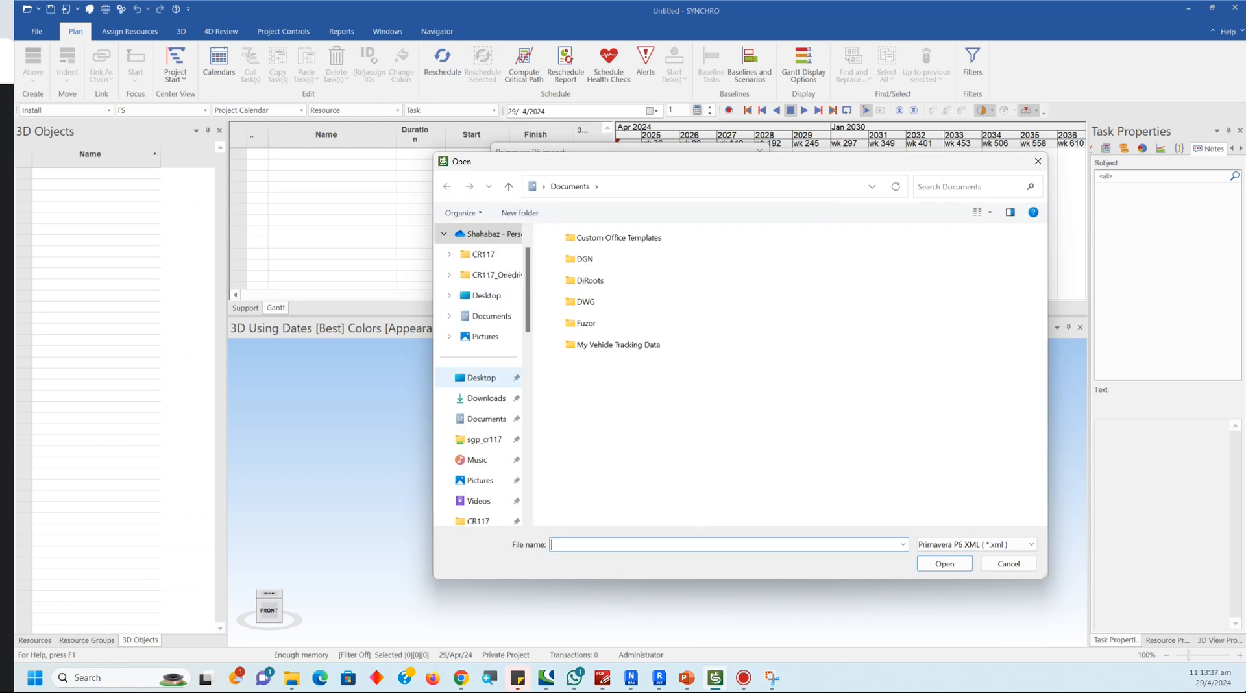
pyautogui.click(482, 377)
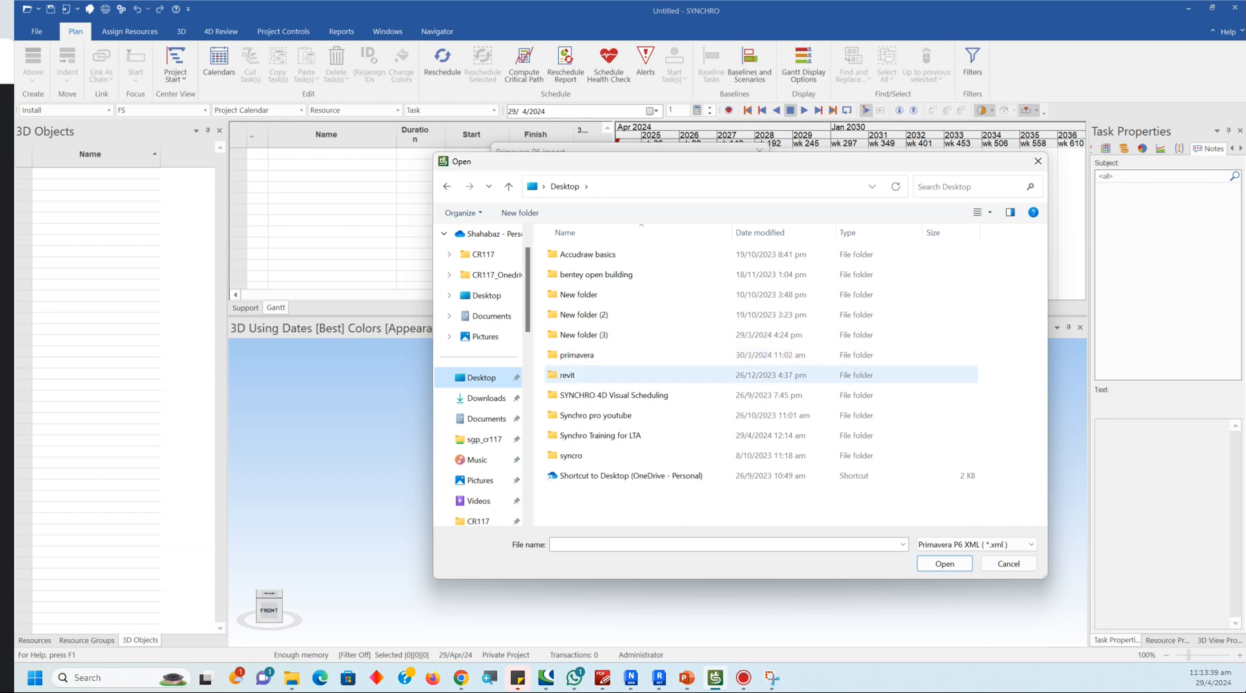
pyautogui.doubleClick(601, 435)
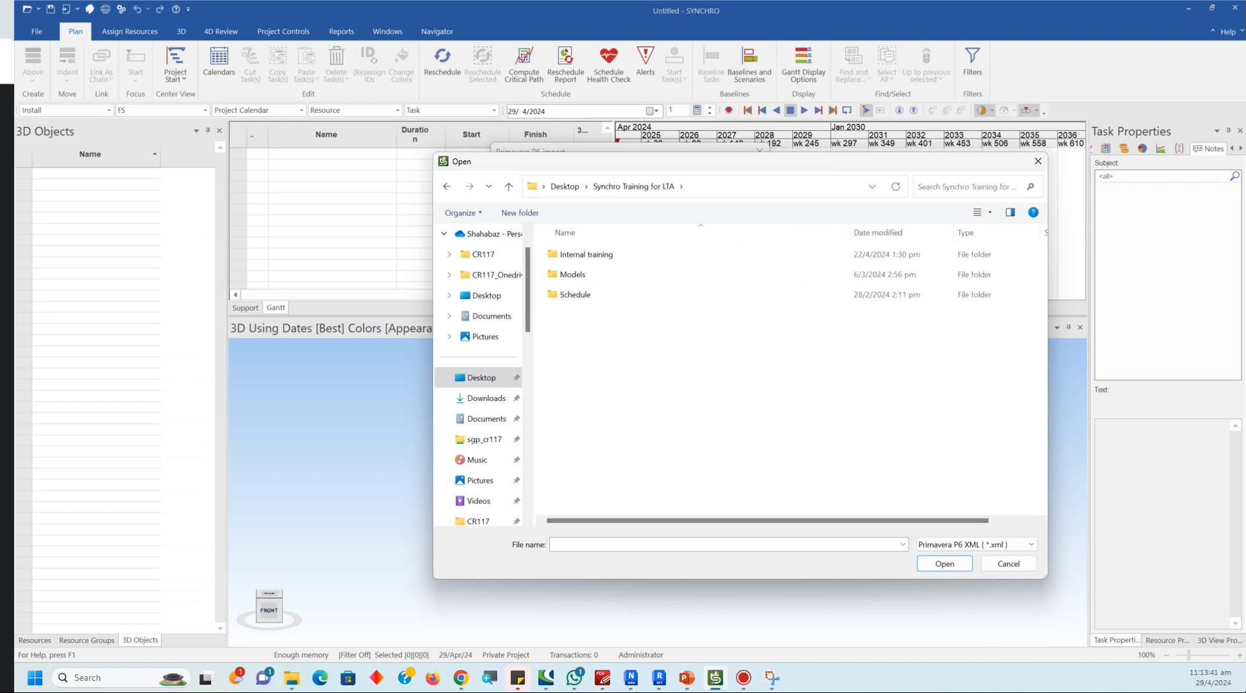
pyautogui.doubleClick(576, 295)
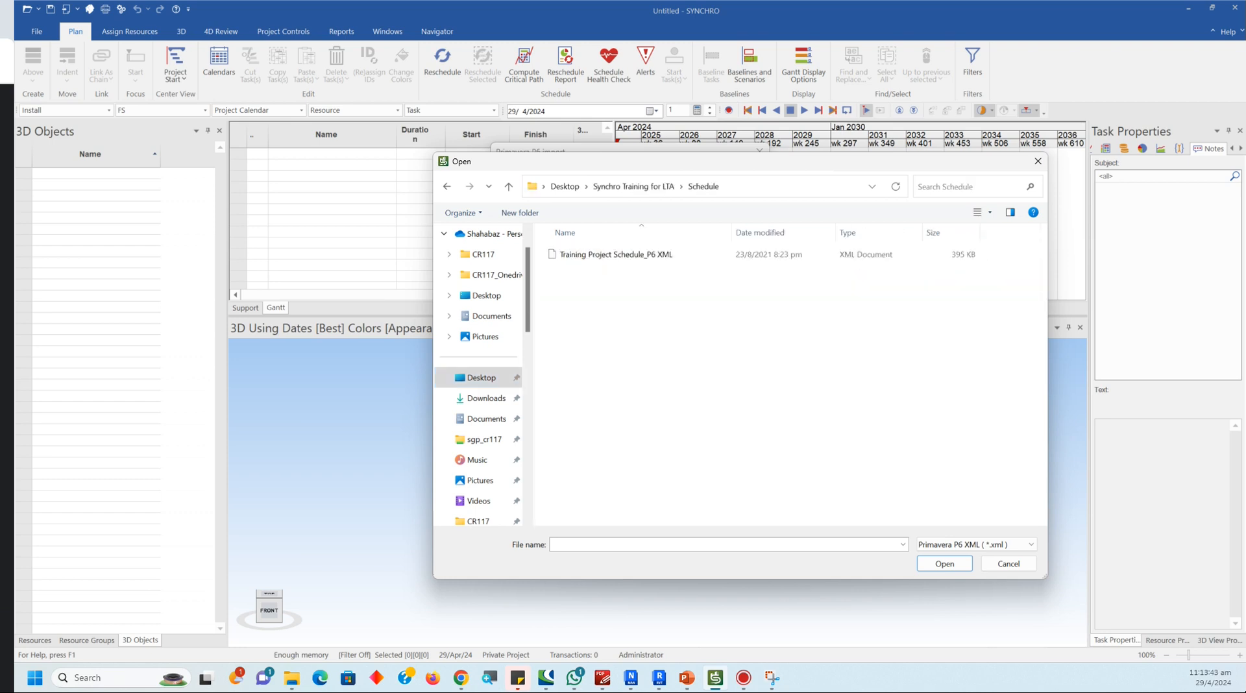
pyautogui.click(615, 255)
pyautogui.click(944, 564)
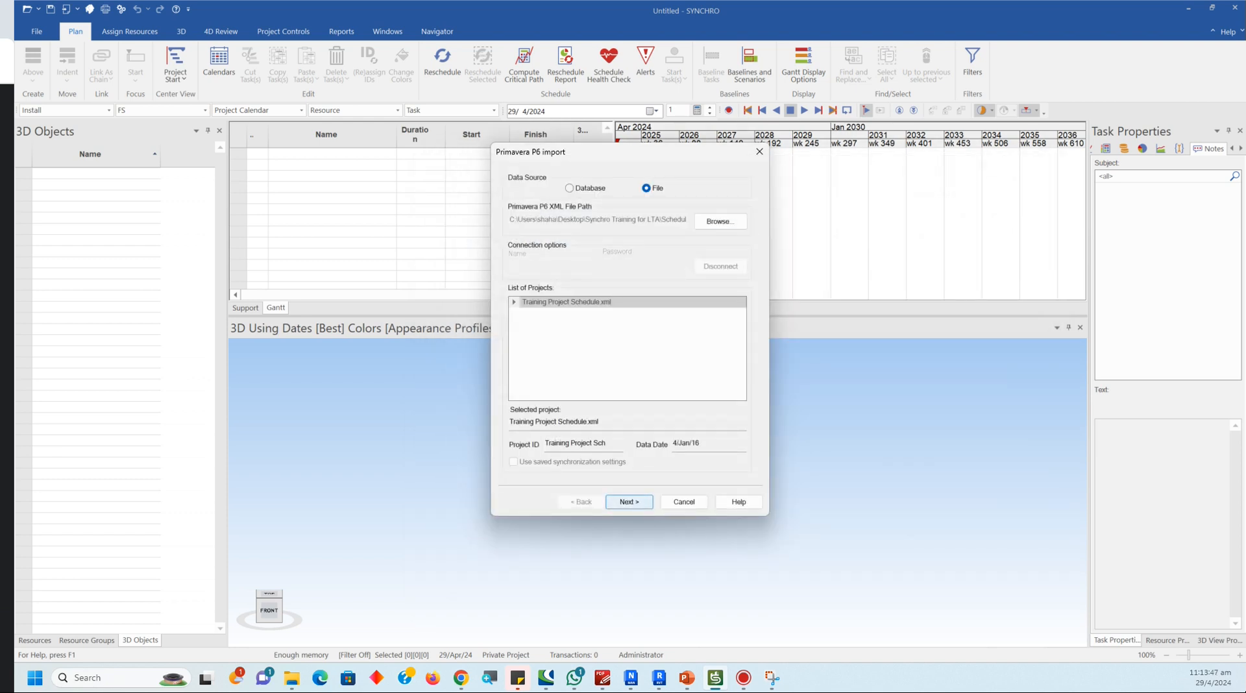
pyautogui.click(629, 502)
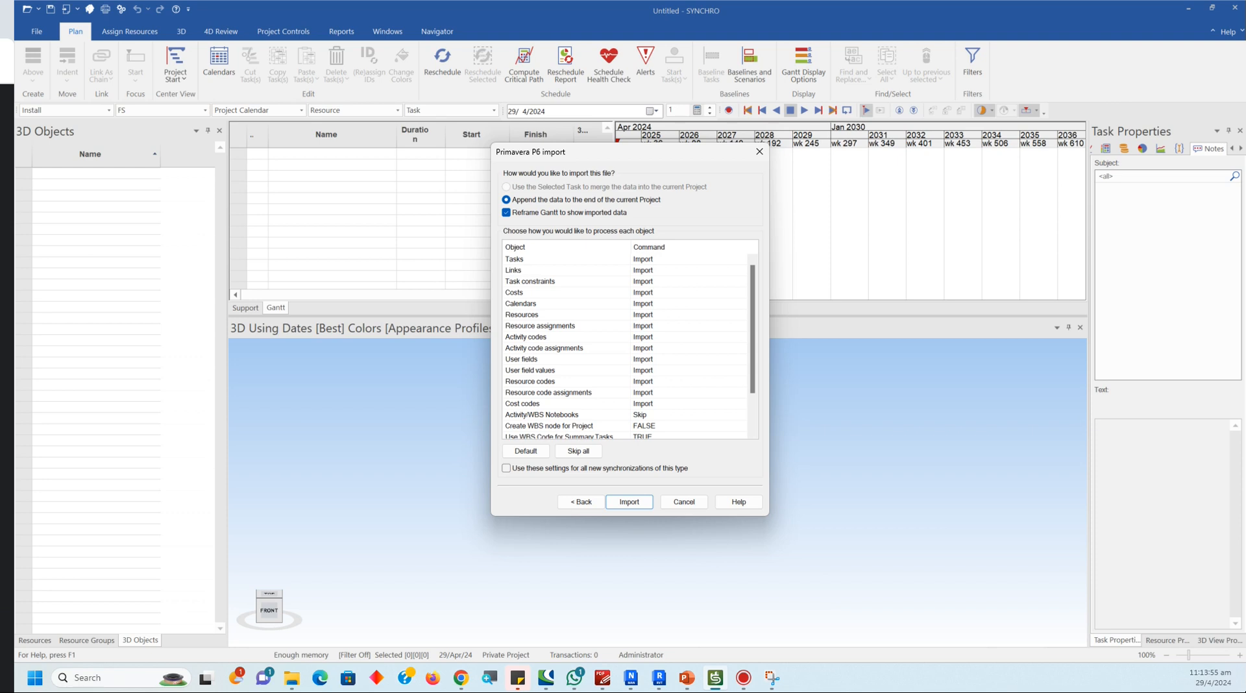
# Step: Examine the processing commands offered for resource codes and look through the list of objects to import
pyautogui.click(740, 382)
pyautogui.click(740, 382)
pyautogui.click(740, 382)
pyautogui.click(740, 382)
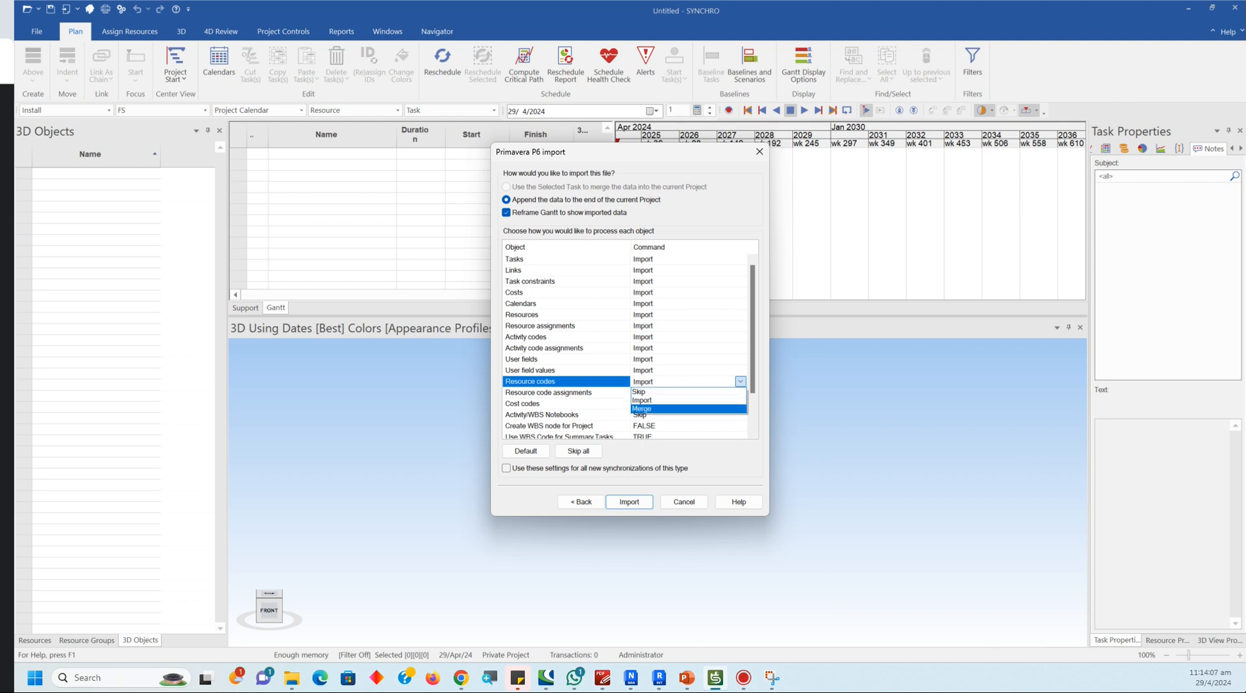
pyautogui.click(528, 451)
pyautogui.scroll(-1, 624, 348)
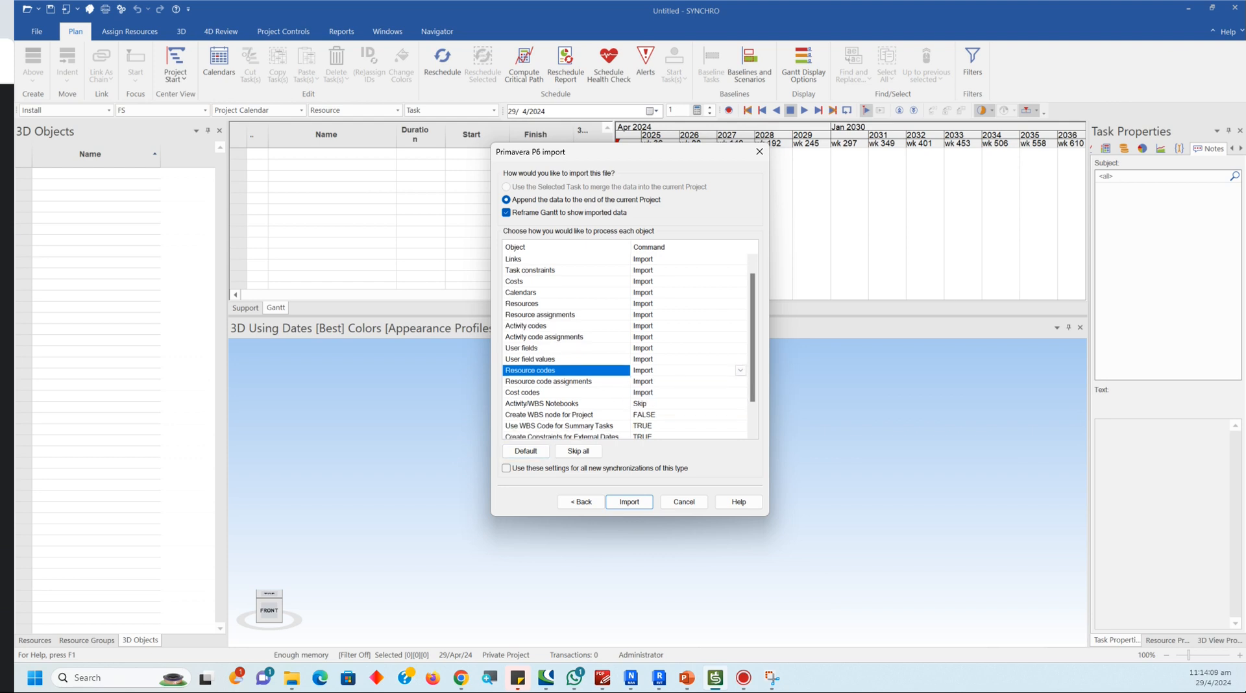
pyautogui.scroll(1, 624, 347)
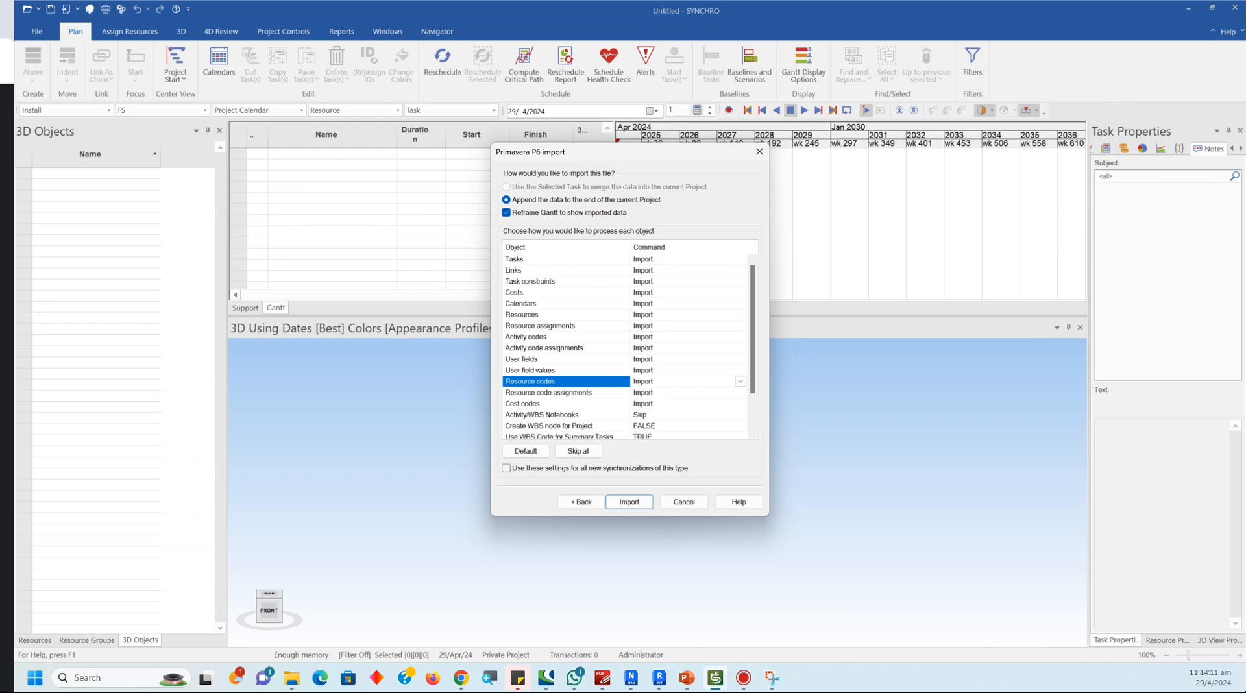
# Step: Keep the Tasks command set to Import, run the Primavera P6 import and close the wizard
pyautogui.click(546, 259)
pyautogui.click(741, 259)
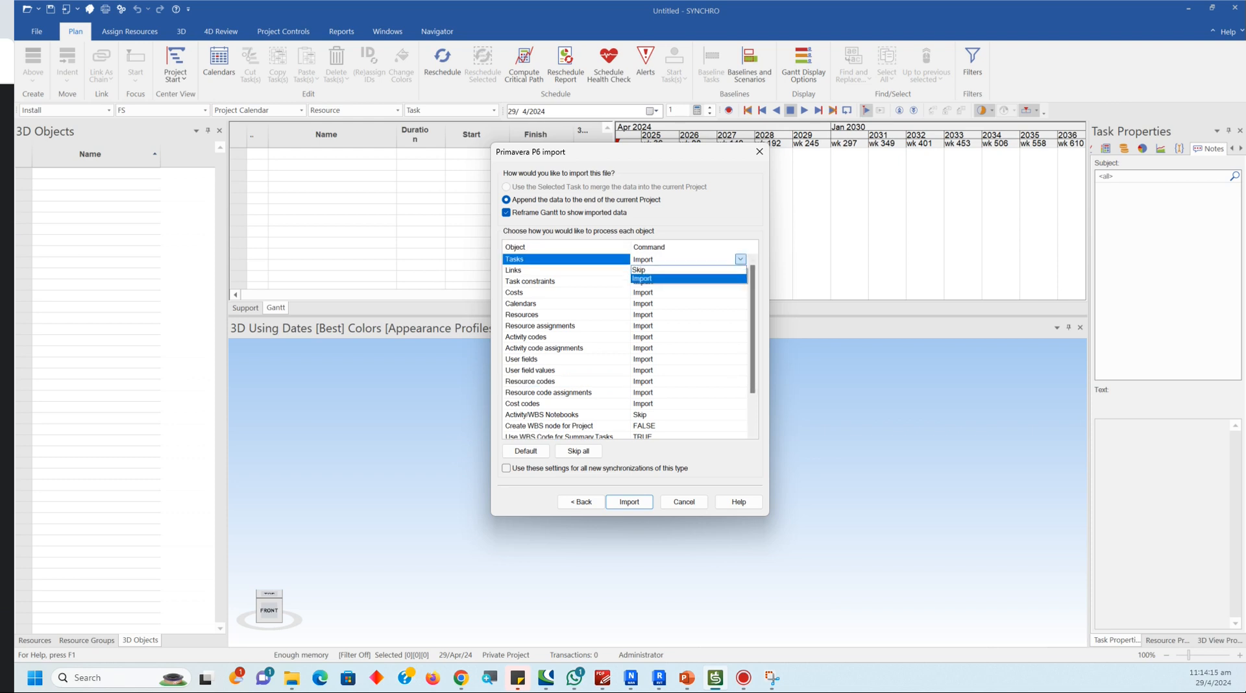
pyautogui.click(688, 279)
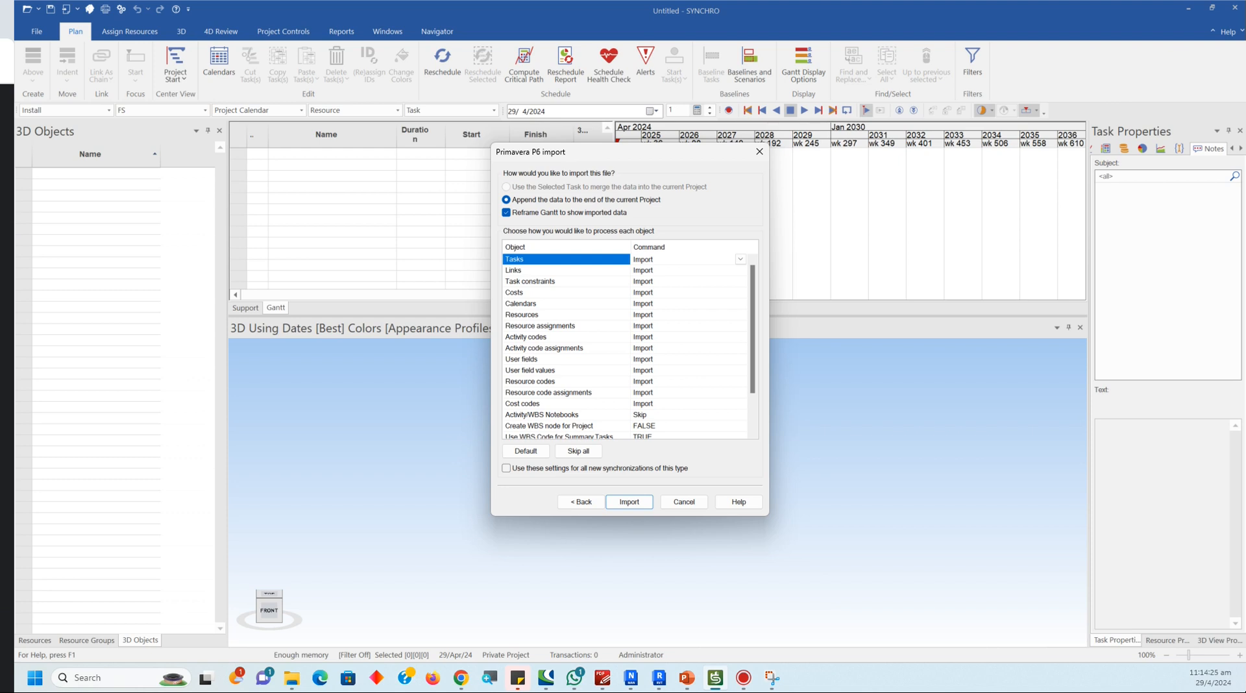
pyautogui.click(629, 502)
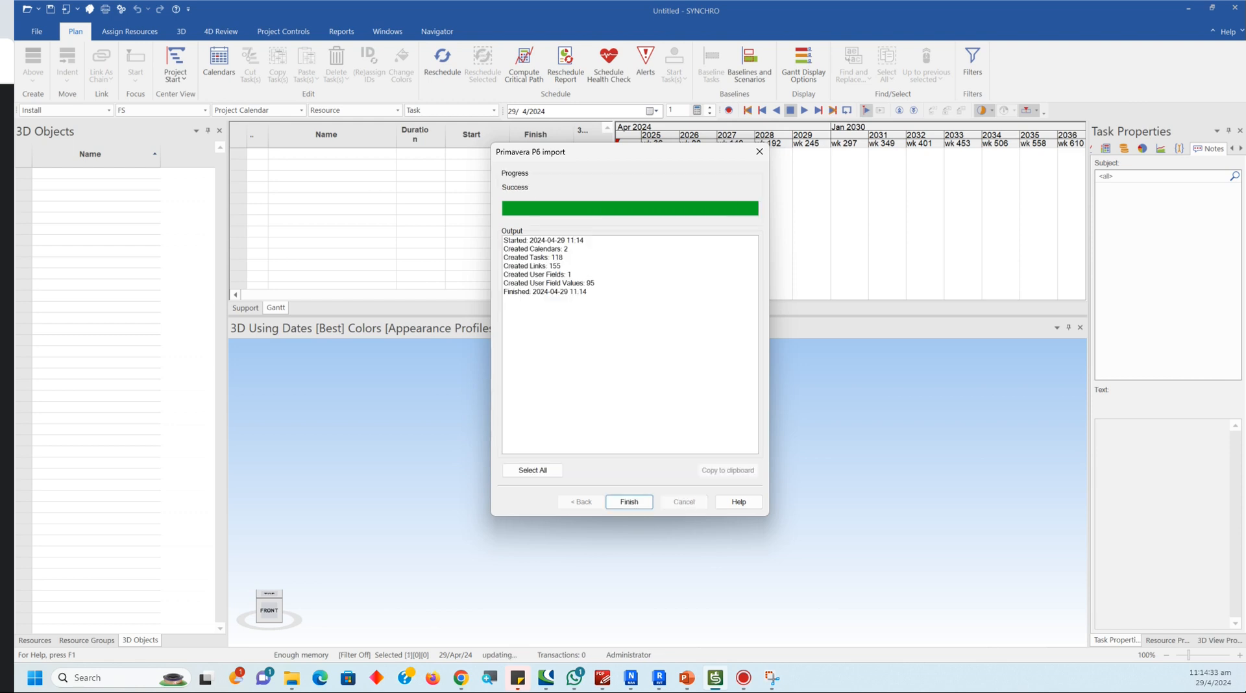
pyautogui.click(629, 502)
# Step: Enlarge the Gantt area downward over the 3D view and widen the task table beside the chart
pyautogui.moveTo(700, 315); pyautogui.dragTo(700, 431)
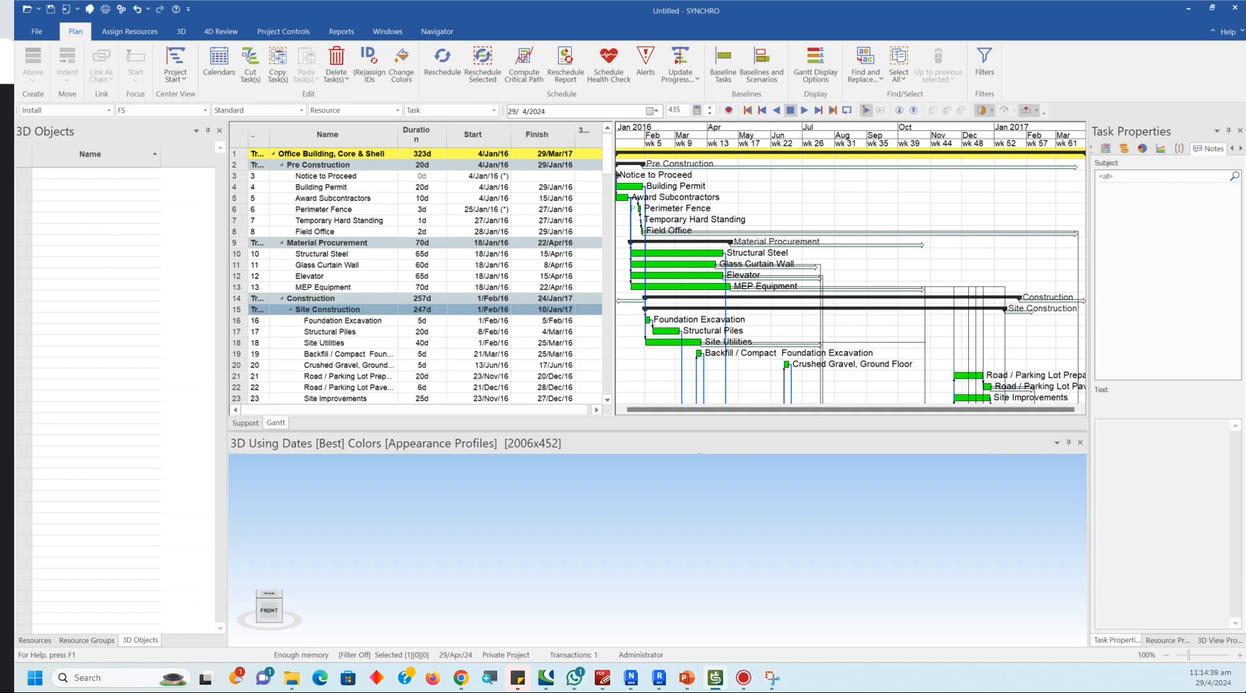
pyautogui.moveTo(614, 214); pyautogui.dragTo(761, 188)
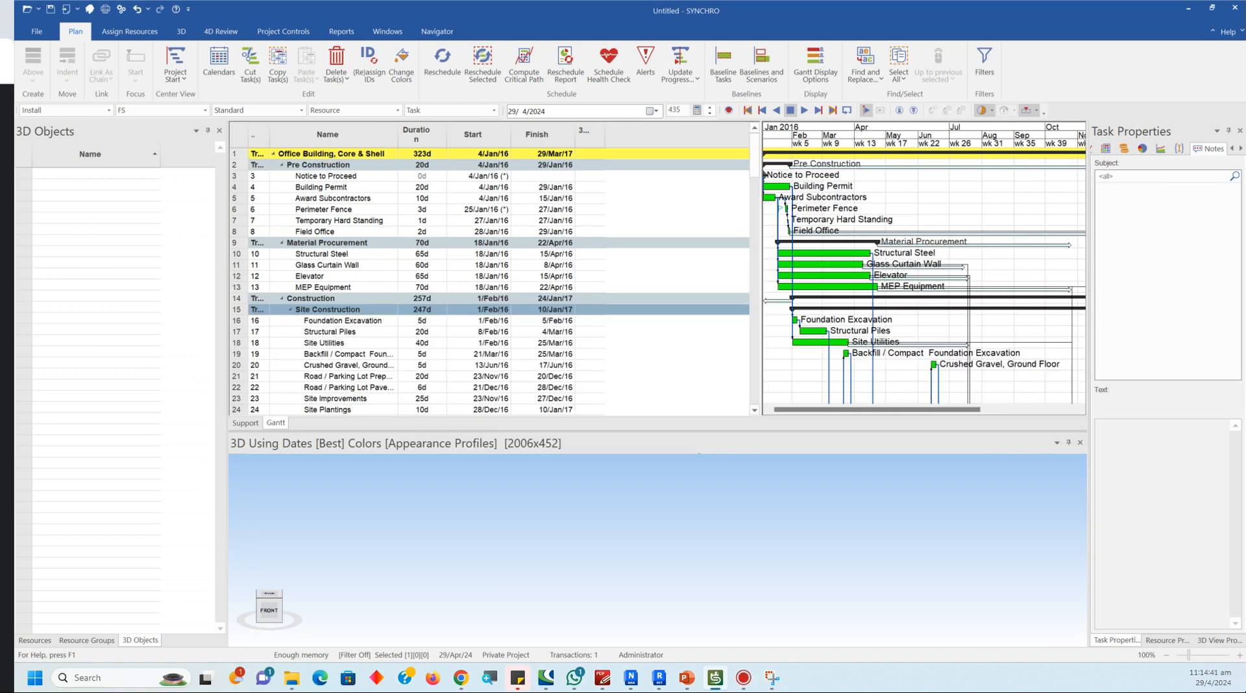
# Step: Sort the tasks by name in ascending and descending order, and restore the original order
pyautogui.click(328, 133)
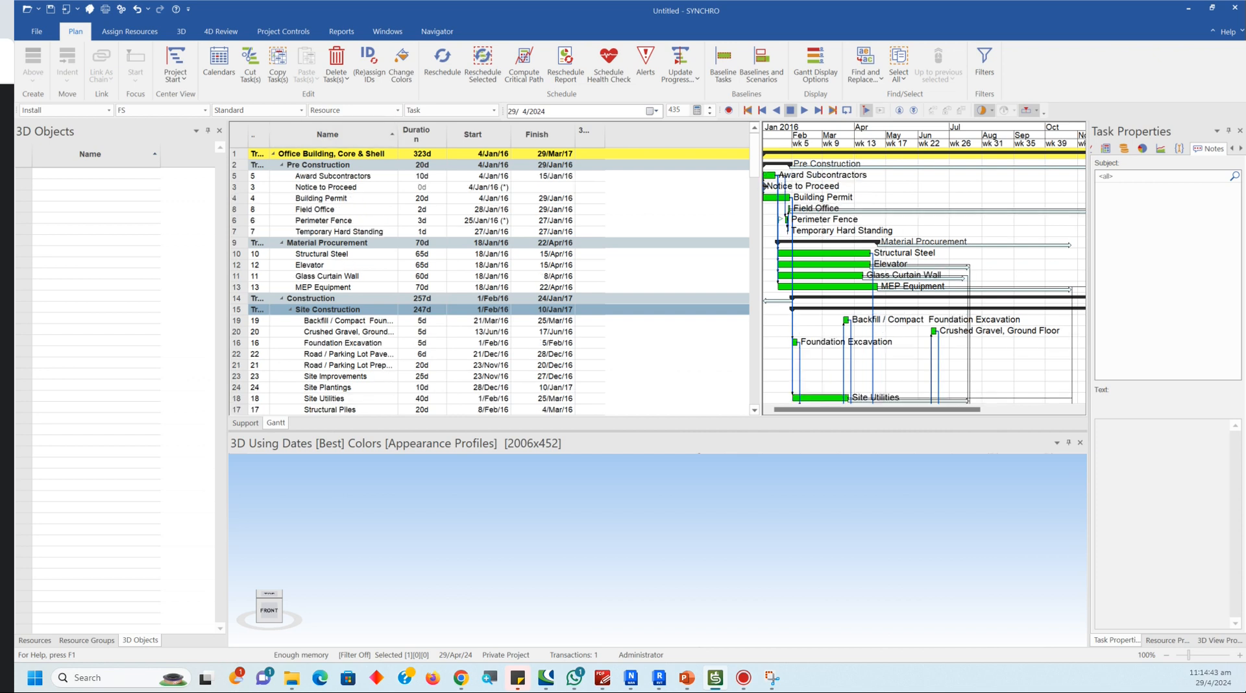
pyautogui.click(327, 133)
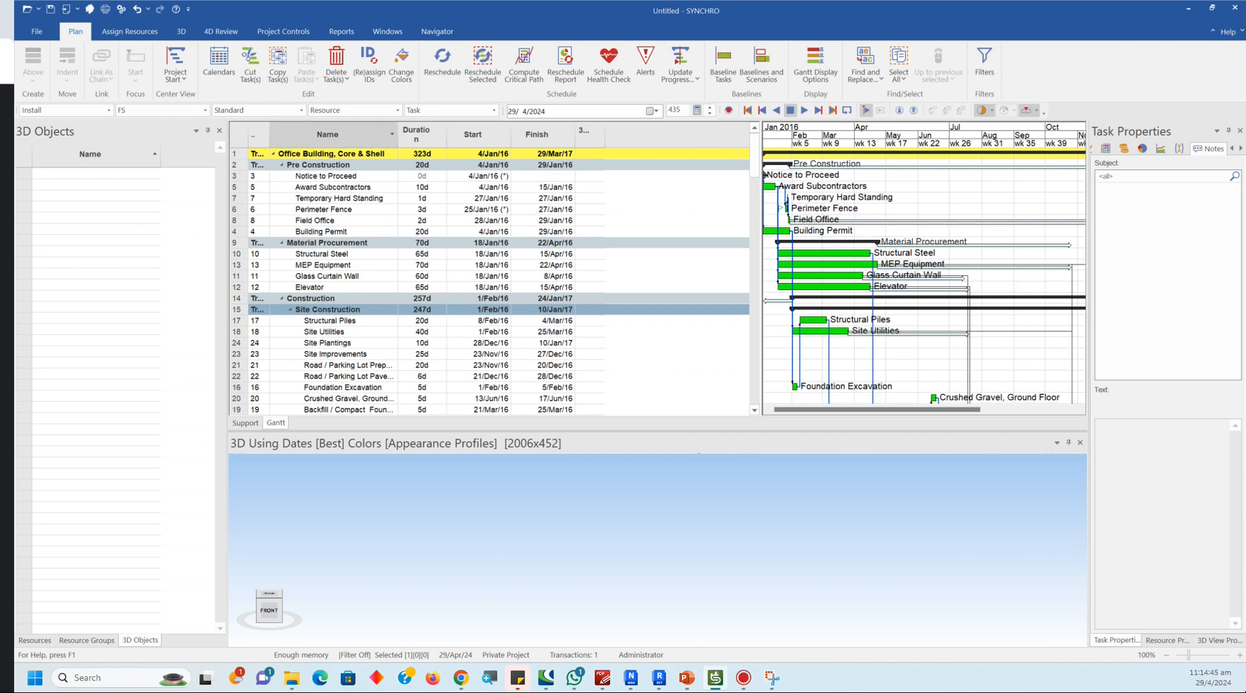
pyautogui.click(328, 134)
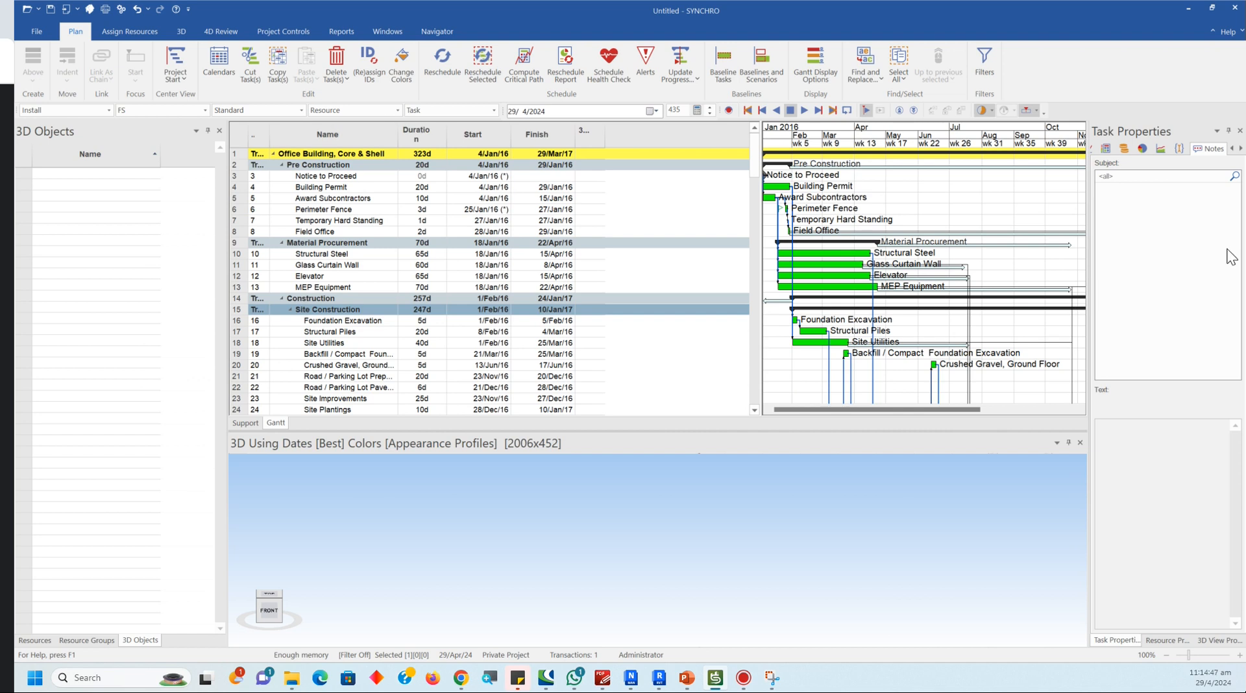
# Step: Widen the ID column of the task table to fit the full IDs and collapse the Pre Construction group
pyautogui.moveTo(269, 135); pyautogui.dragTo(364, 134)
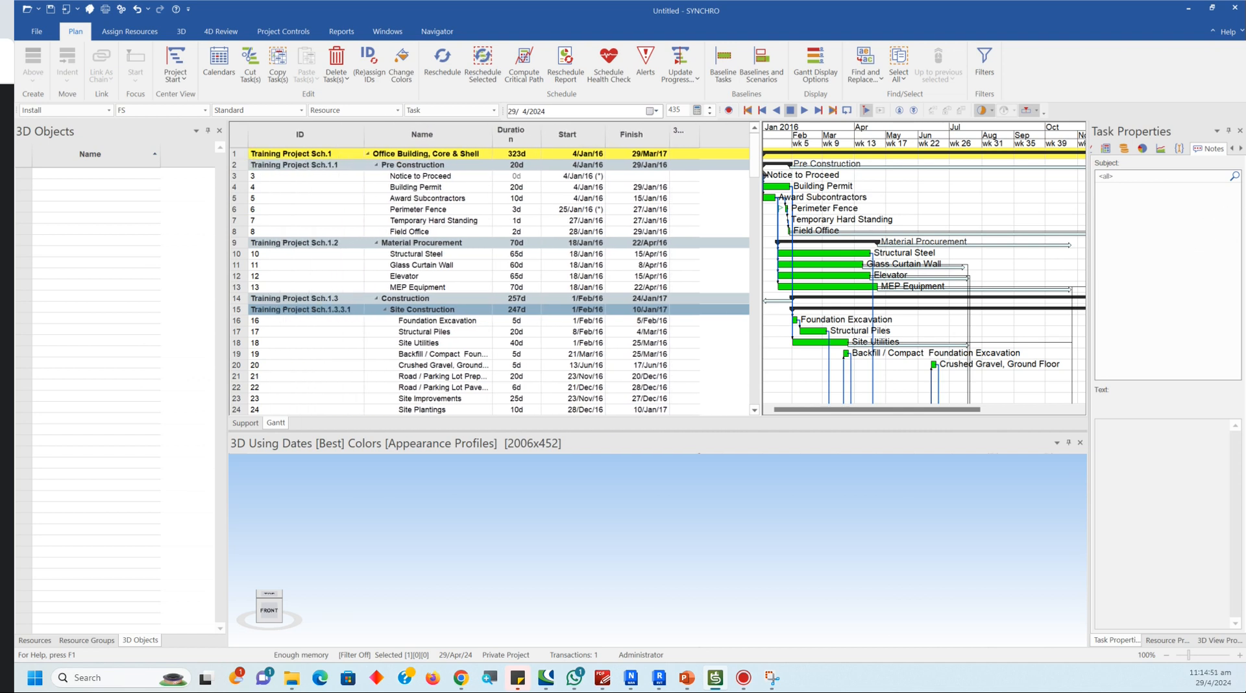
pyautogui.click(367, 154)
pyautogui.click(367, 154)
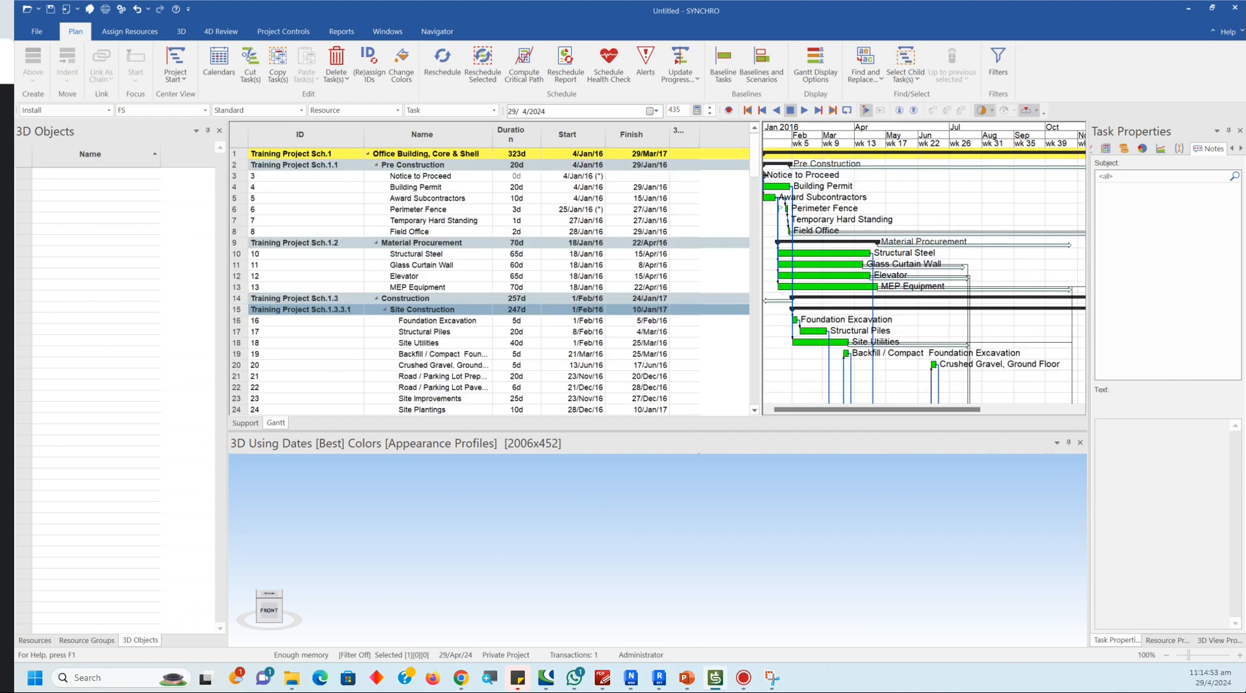
pyautogui.click(376, 165)
pyautogui.click(381, 176)
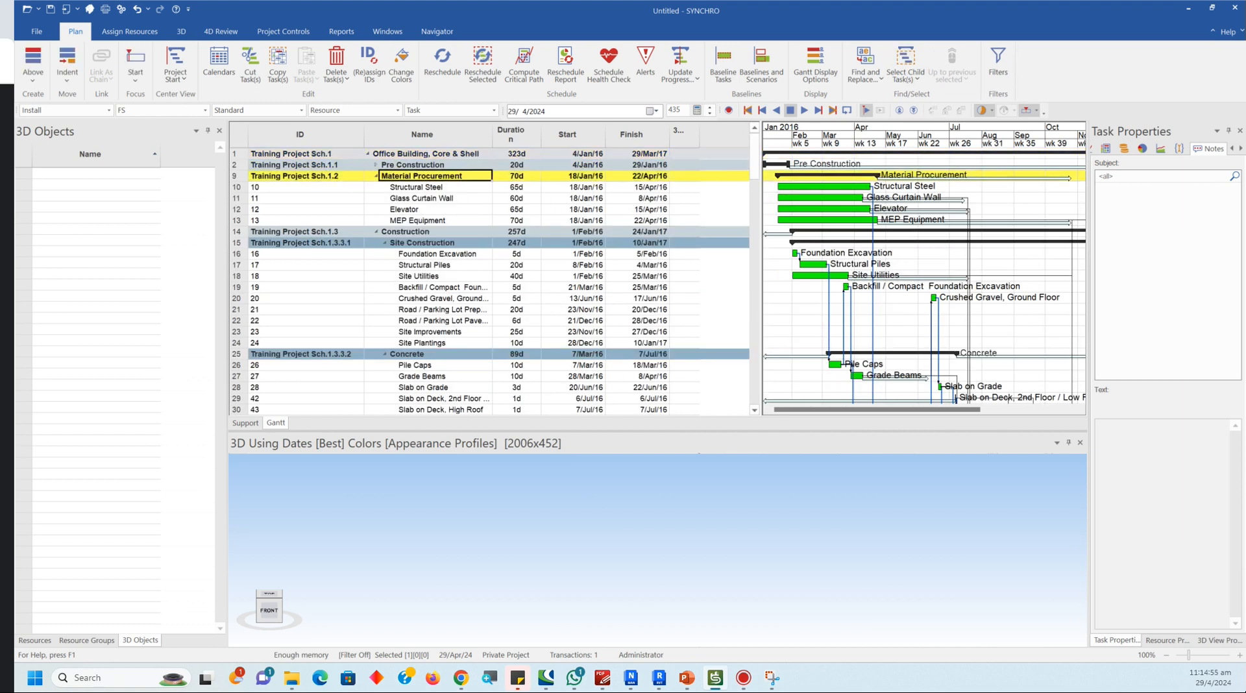
# Step: Collapse the Material Procurement, Construction and Project Completion groups and expand them again
pyautogui.click(376, 176)
pyautogui.click(376, 187)
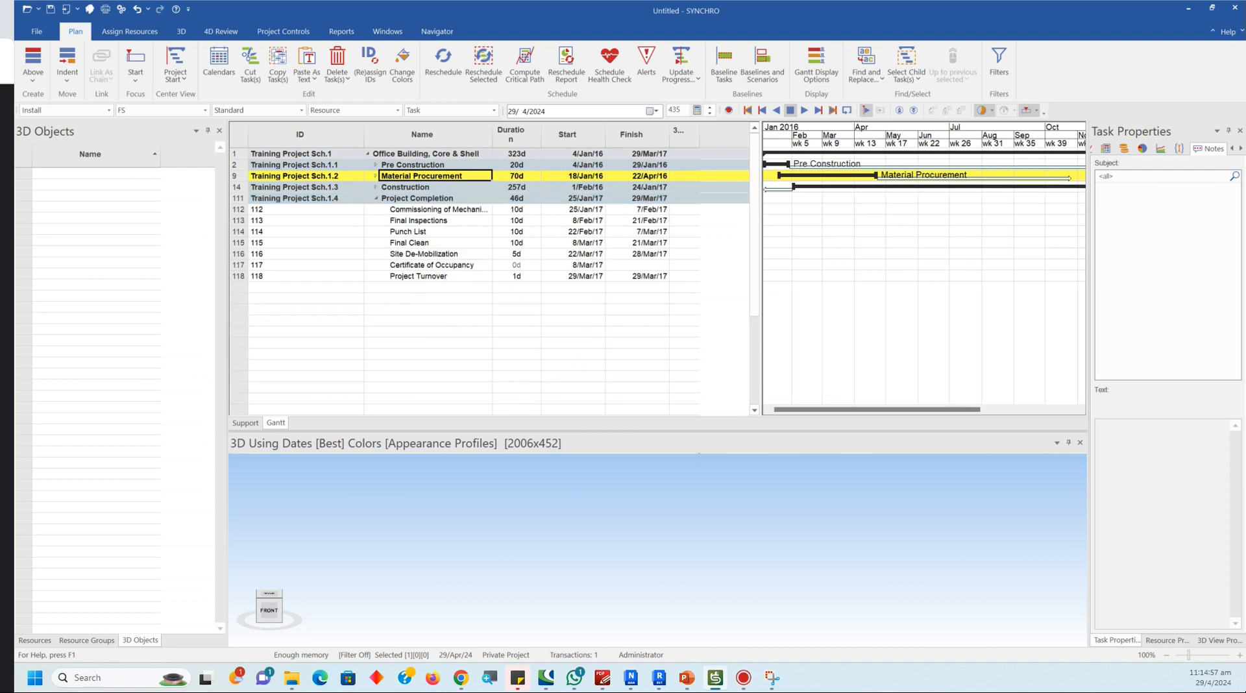
pyautogui.click(376, 198)
pyautogui.click(375, 198)
pyautogui.click(376, 187)
pyautogui.click(376, 176)
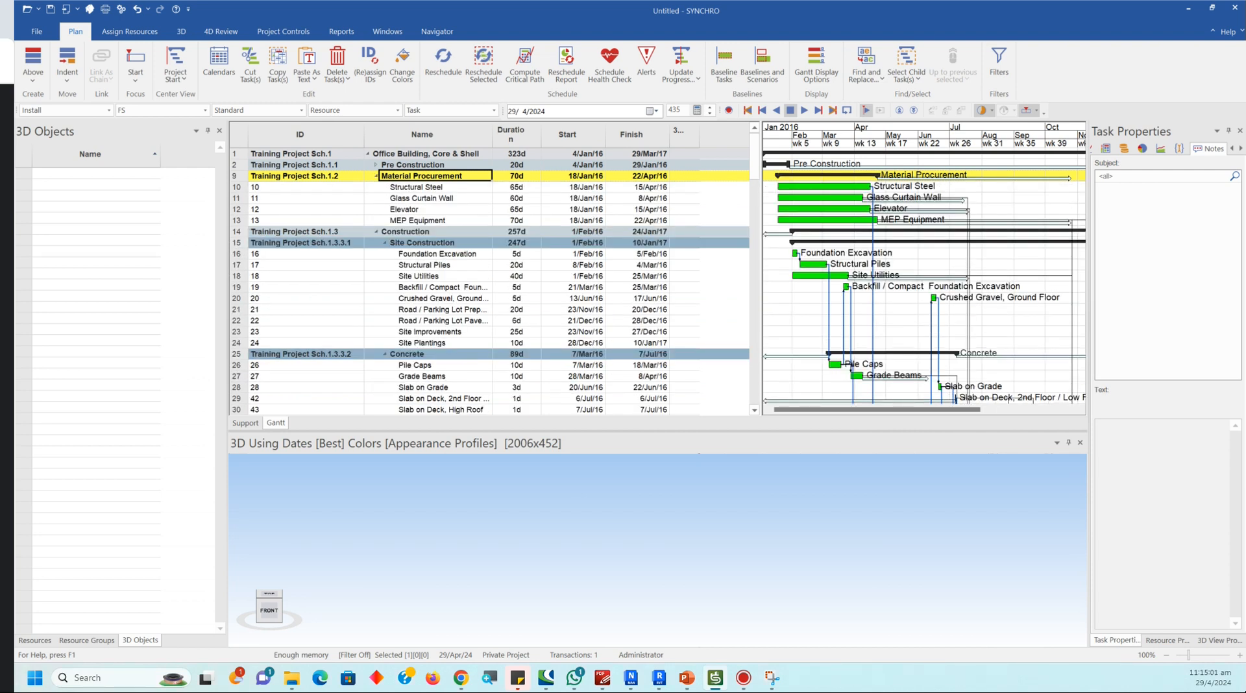
# Step: Reduce the height of the Gantt area to give the 3D view more room
pyautogui.moveTo(604, 431); pyautogui.dragTo(604, 374)
# Step: Switch to the Synchrotraining_Session_2 document in PDF-XChange Editor and read the table of supported 3D model file types
pyautogui.moveTo(687, 678)
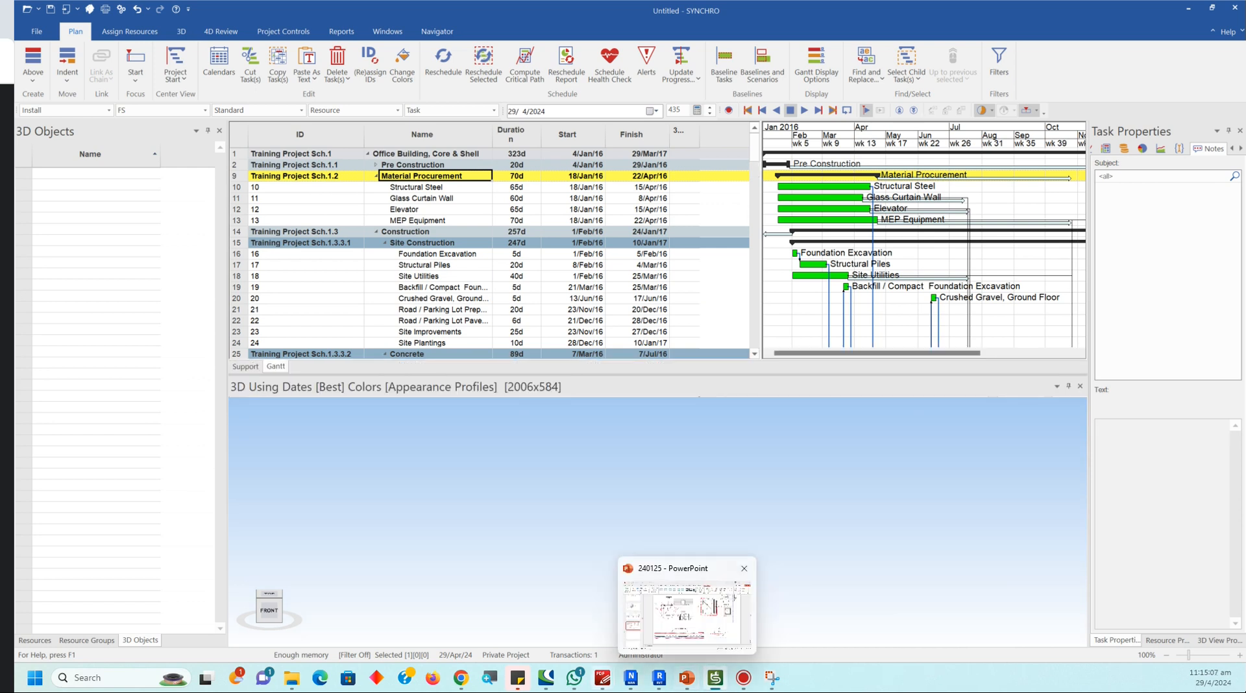
pyautogui.moveTo(603, 678)
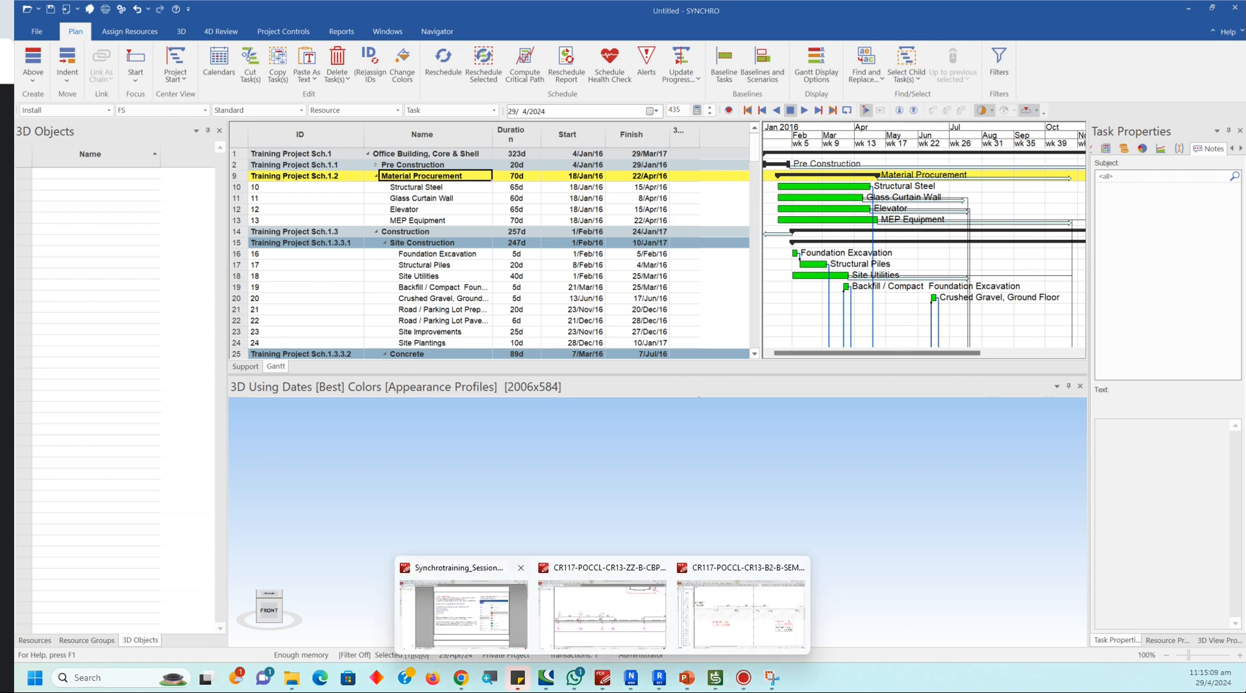
pyautogui.click(464, 610)
pyautogui.scroll(-5, 571, 351)
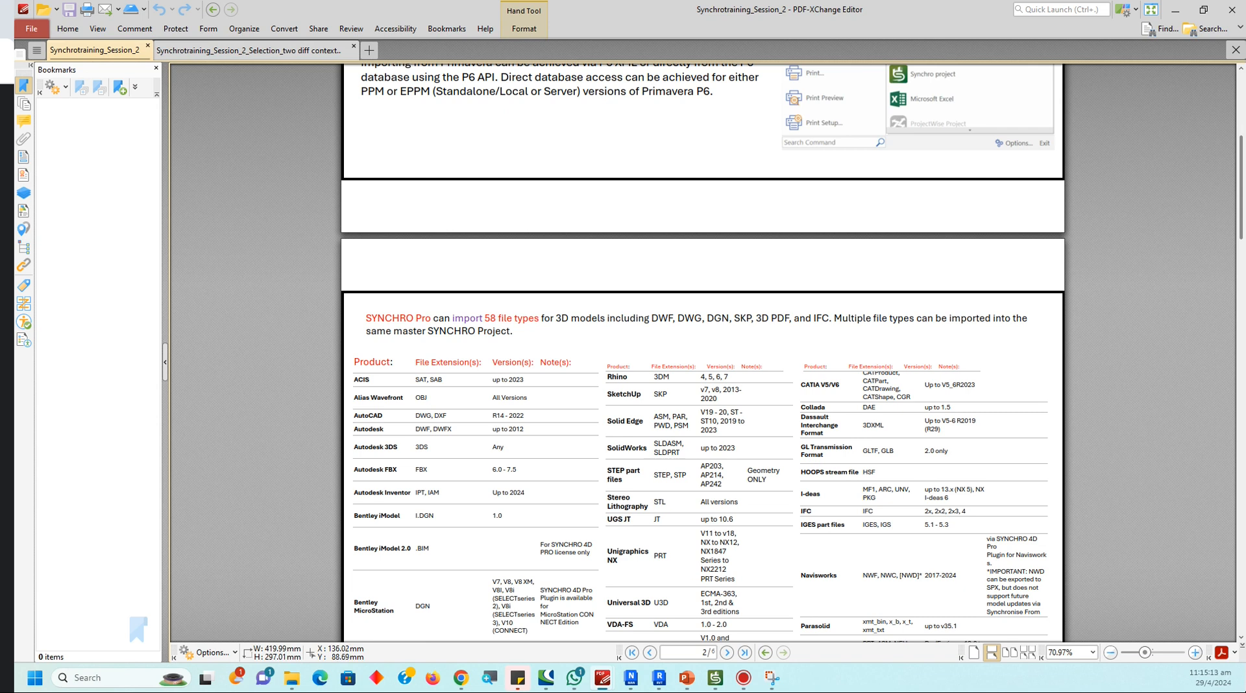
pyautogui.scroll(-3, 701, 350)
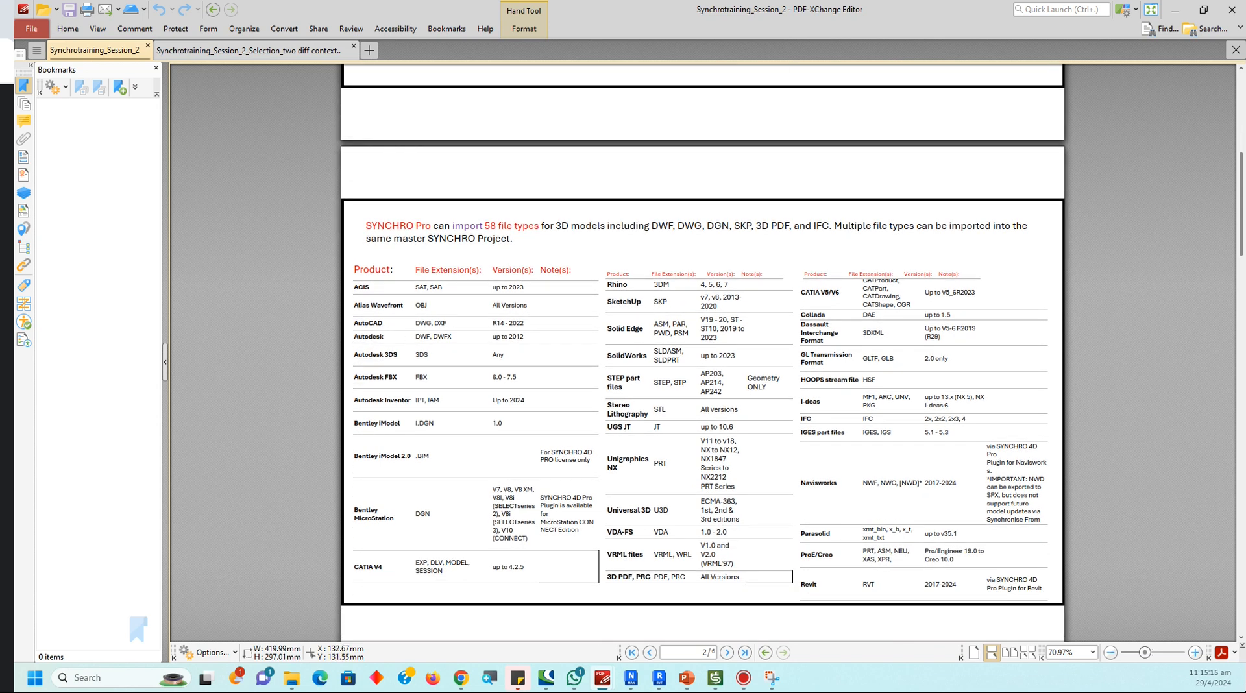
pyautogui.scroll(-1, 701, 350)
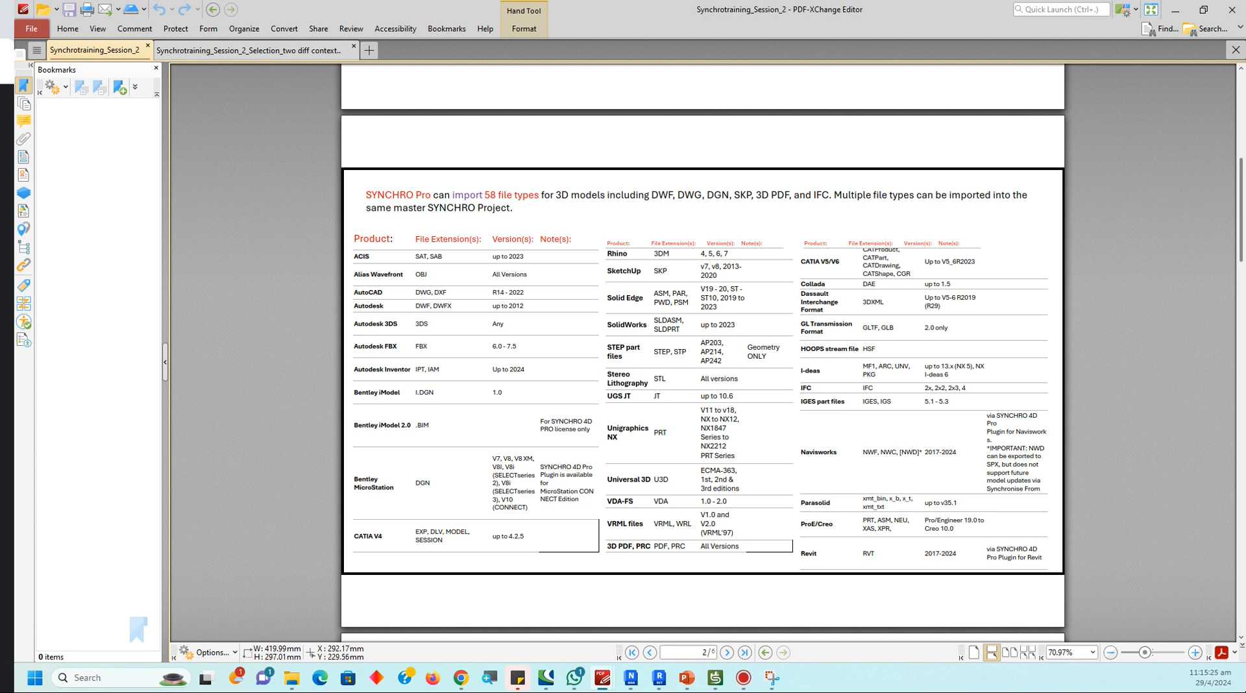
pyautogui.scroll(-1, 844, 511)
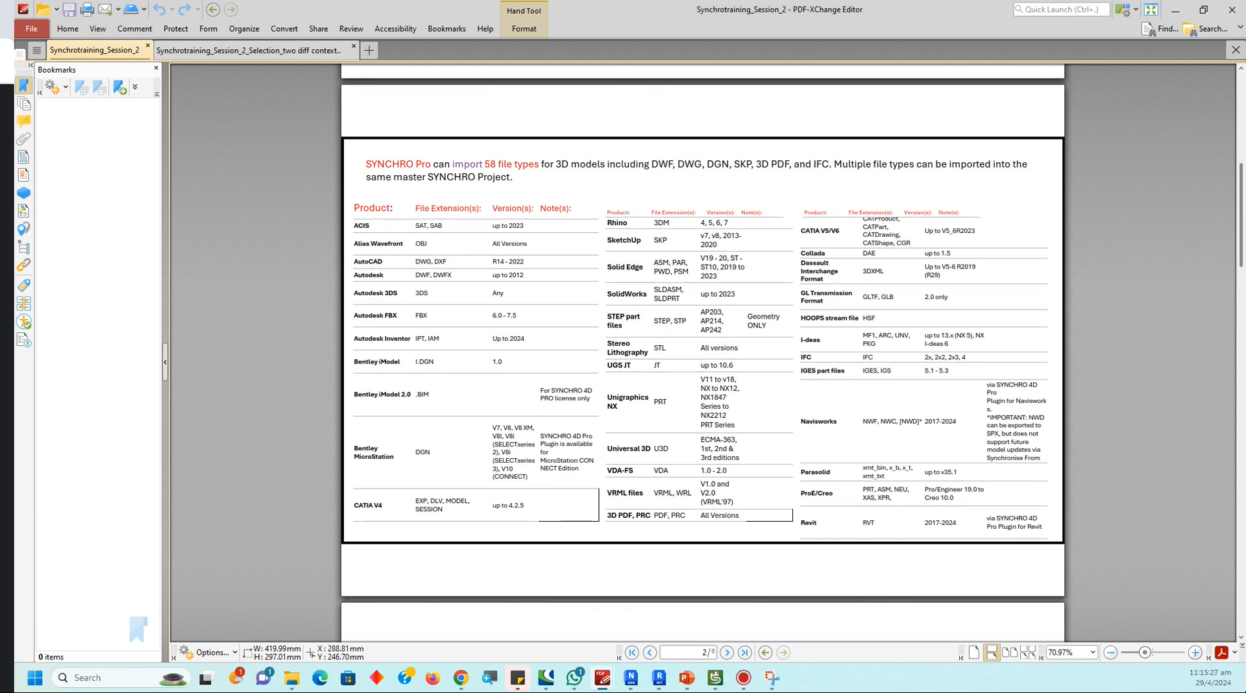
# Step: Read the Importing 3D Files and Understanding Resources pages of the training document
pyautogui.scroll(-1, 845, 511)
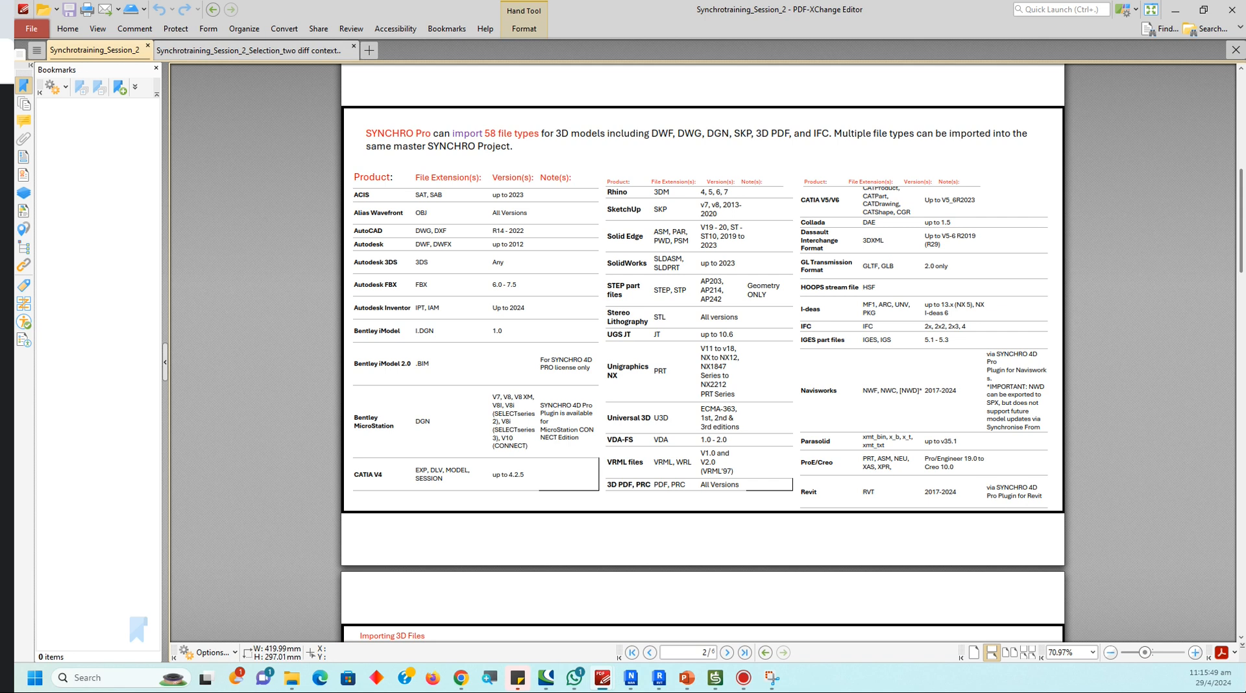
pyautogui.click(716, 678)
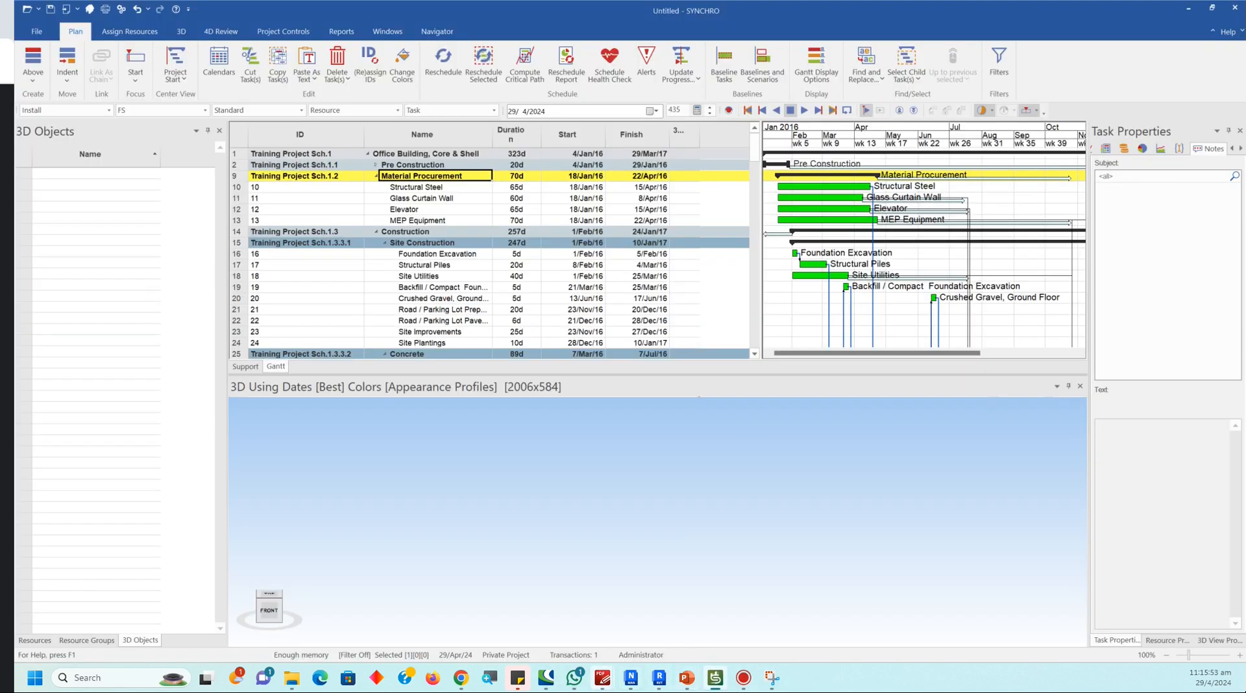
pyautogui.moveTo(603, 679)
pyautogui.click(463, 614)
pyautogui.scroll(-5, 702, 363)
pyautogui.scroll(-5, 702, 364)
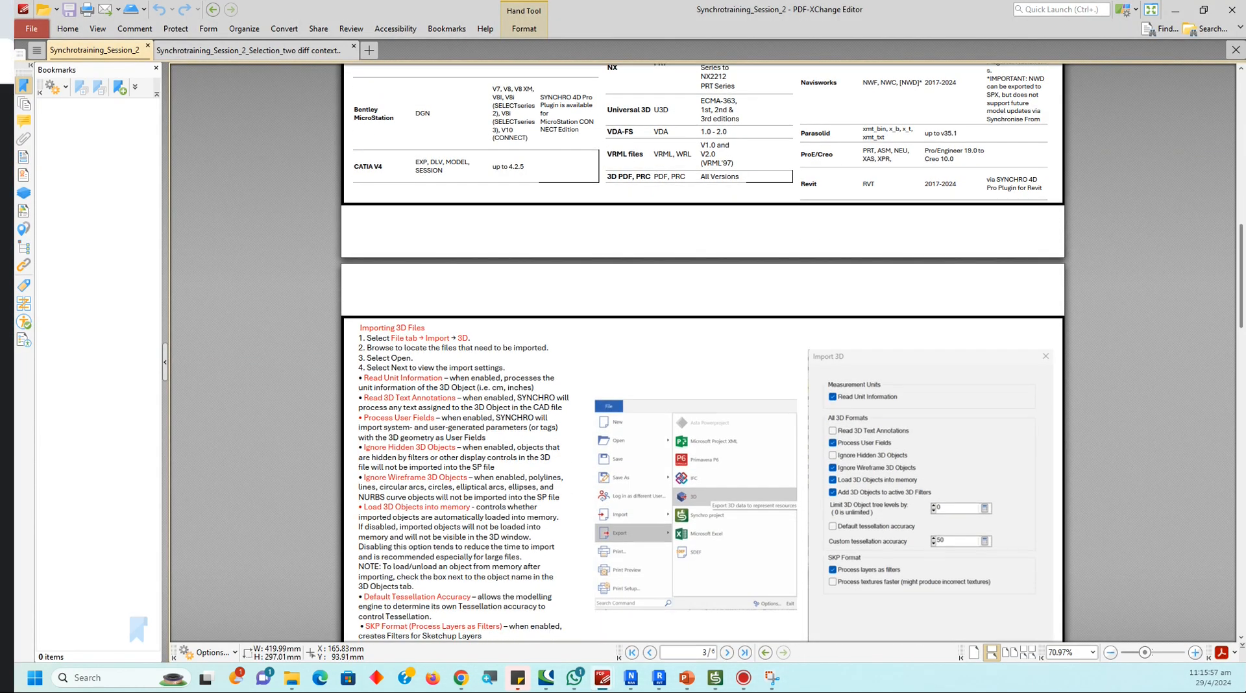
pyautogui.scroll(-4, 702, 364)
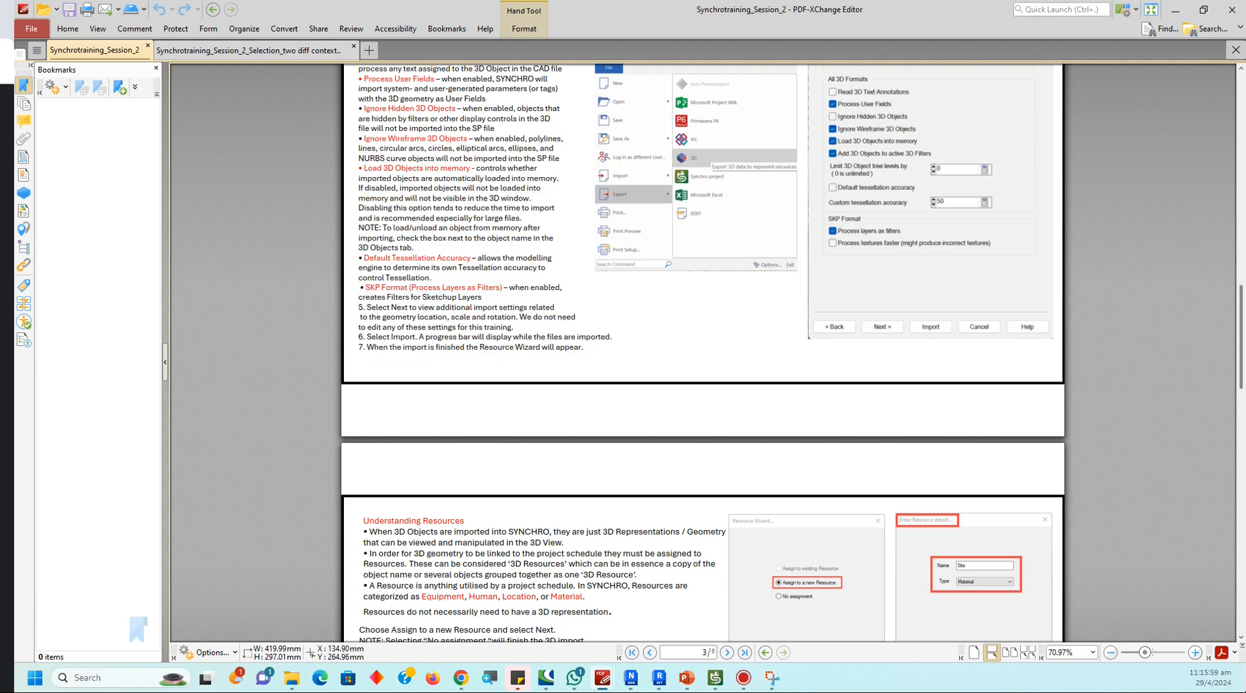
pyautogui.scroll(-3, 702, 363)
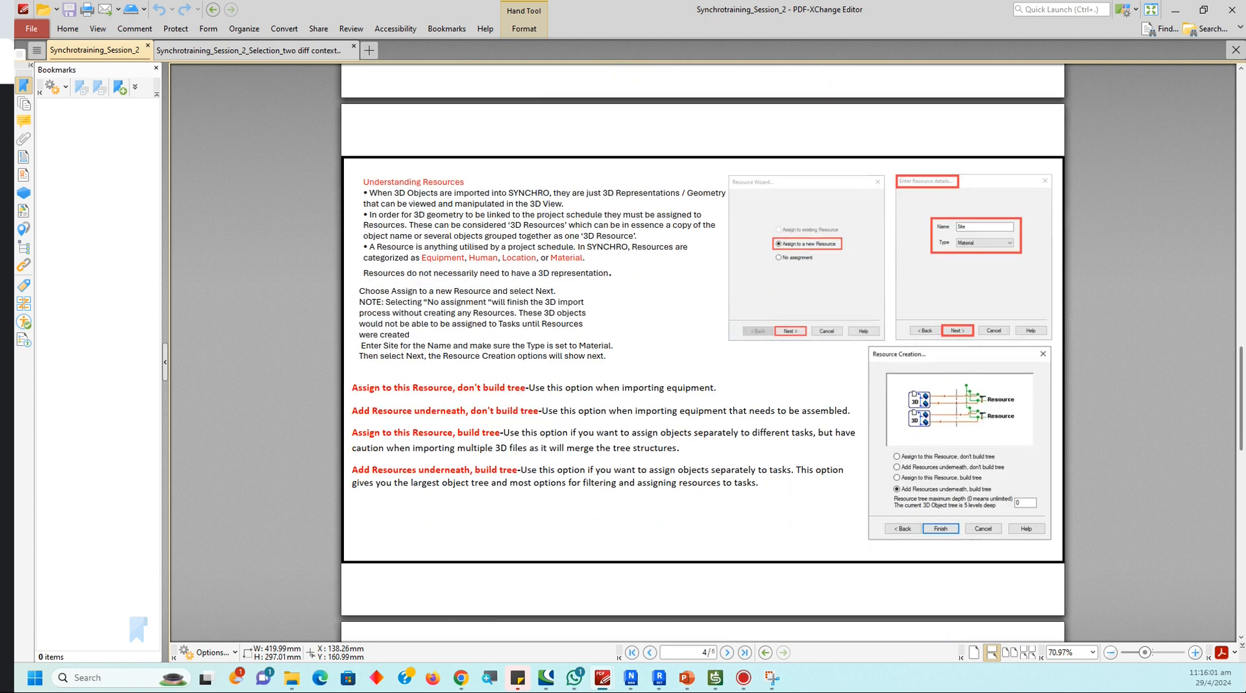
pyautogui.scroll(-1, 702, 364)
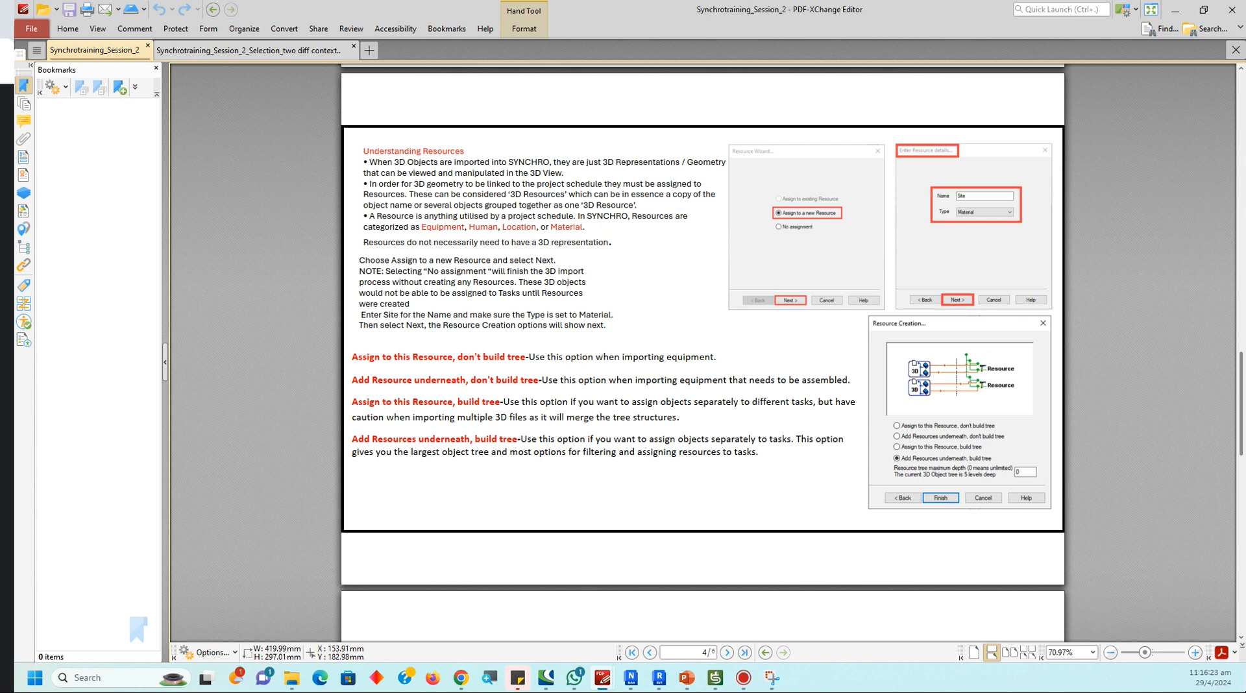
pyautogui.scroll(-1, 416, 382)
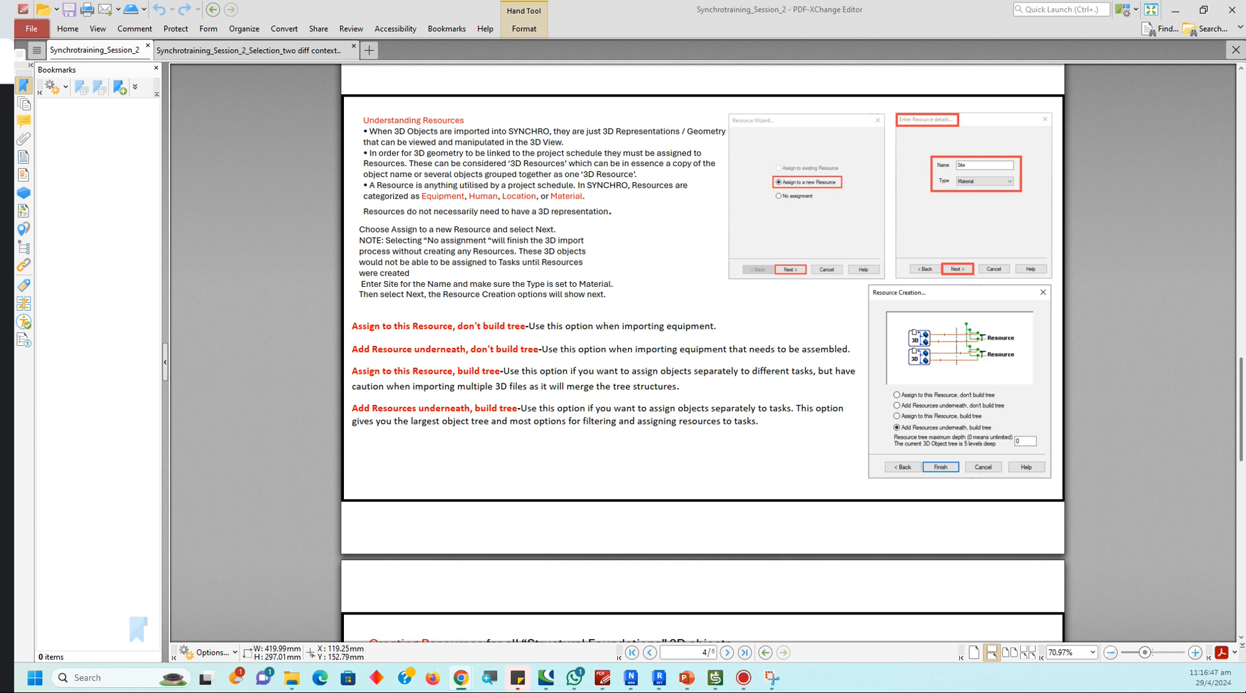
# Step: Go back to the Importing Schedules/Plans page and reread the table of supported 3D model file types
pyautogui.scroll(5, 549, 305)
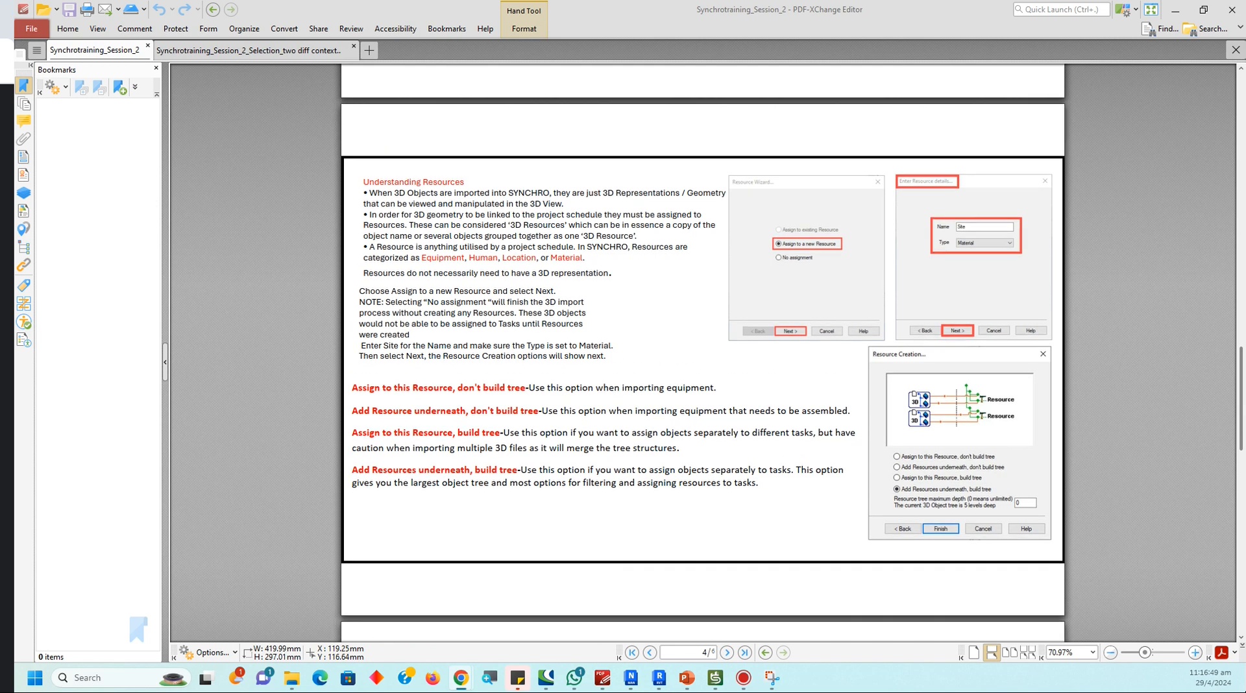
pyautogui.scroll(10, 548, 305)
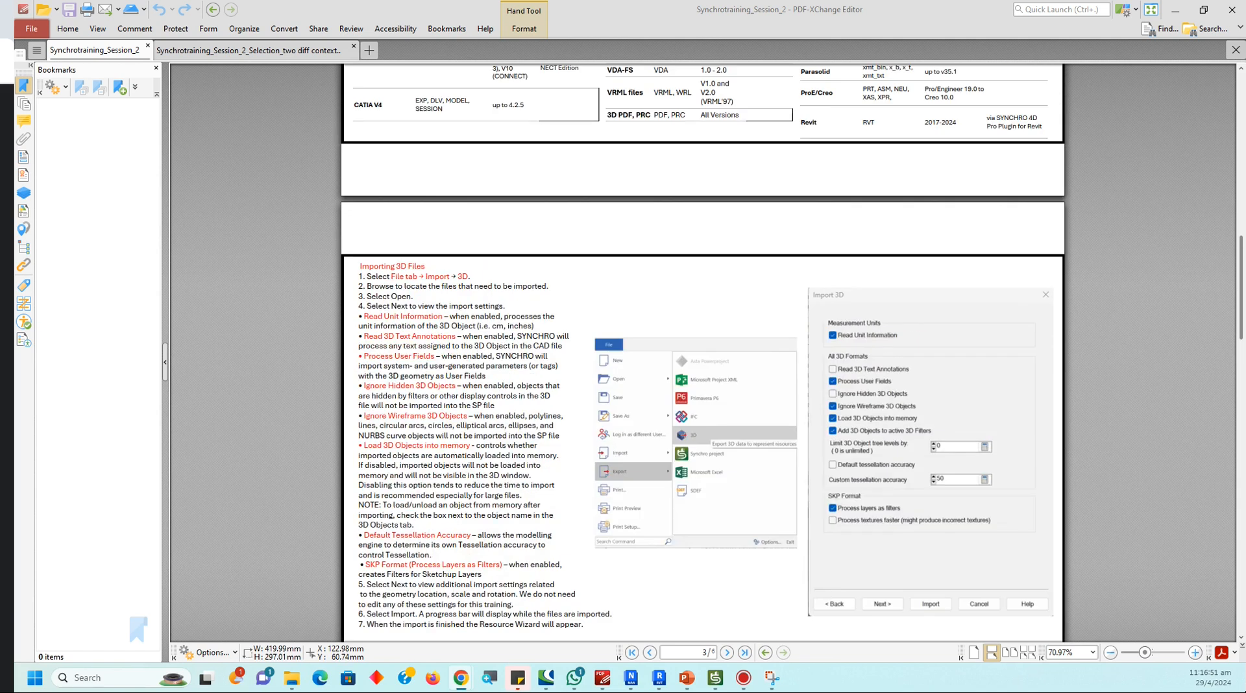
pyautogui.scroll(1, 703, 351)
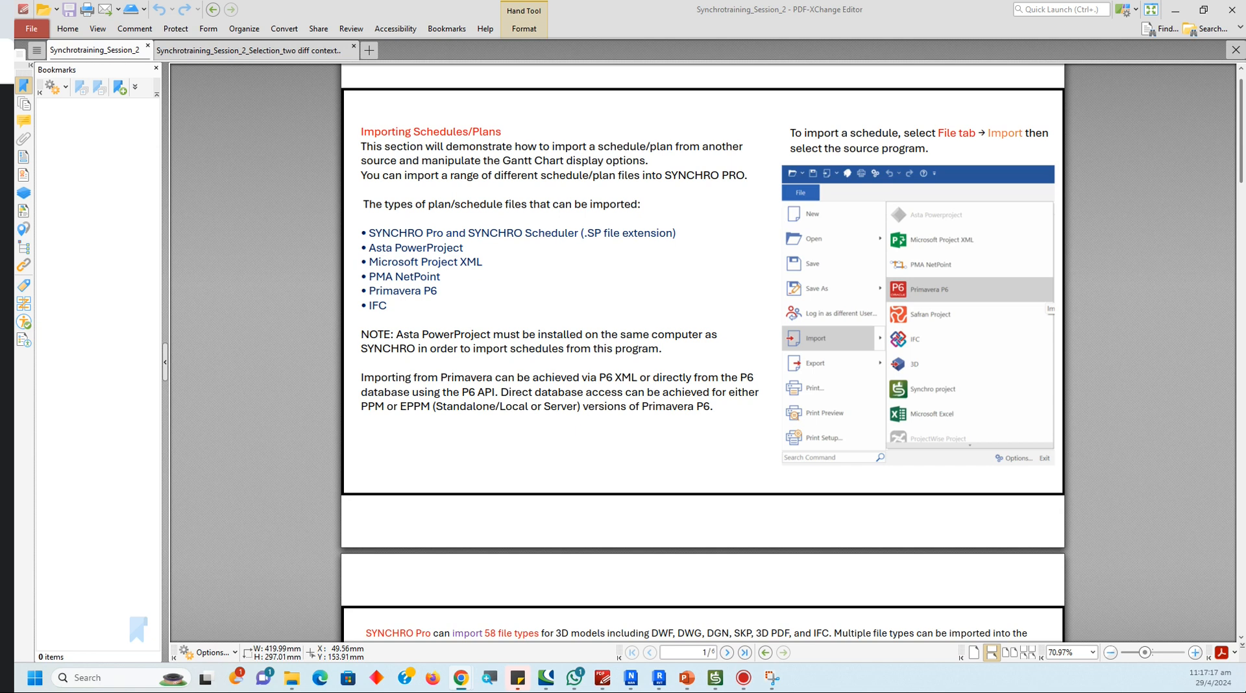
pyautogui.scroll(-6, 703, 350)
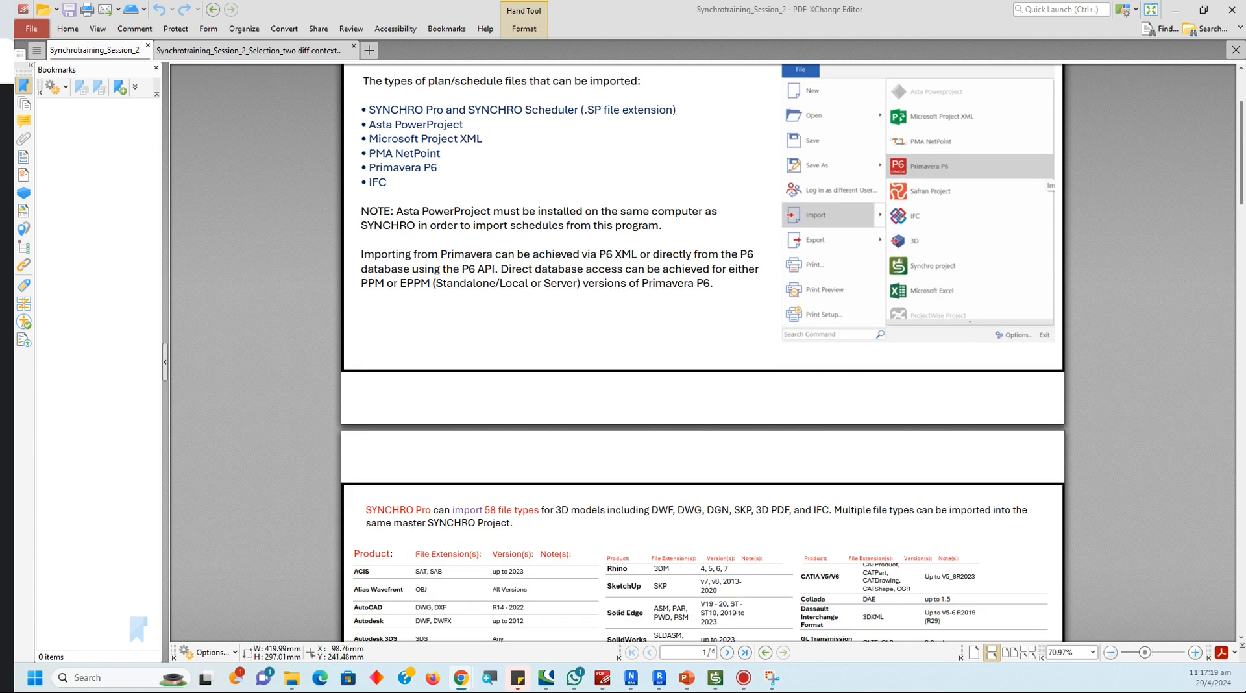
pyautogui.scroll(-2, 703, 351)
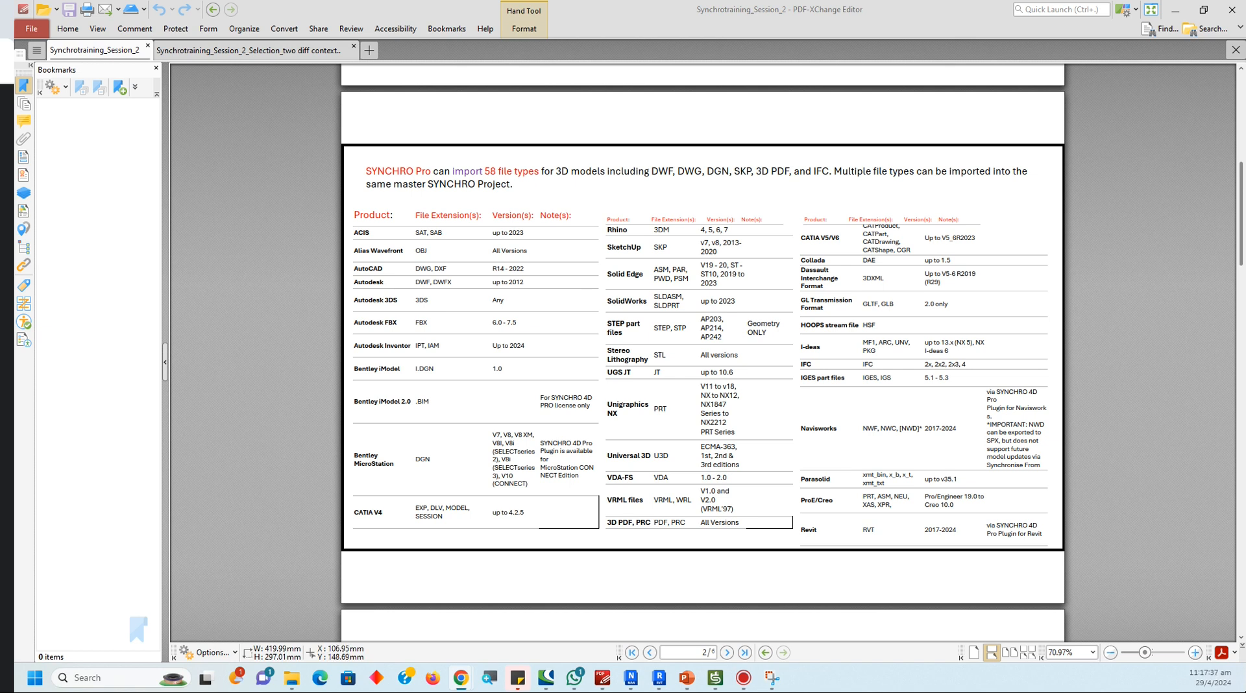
pyautogui.scroll(-1, 513, 346)
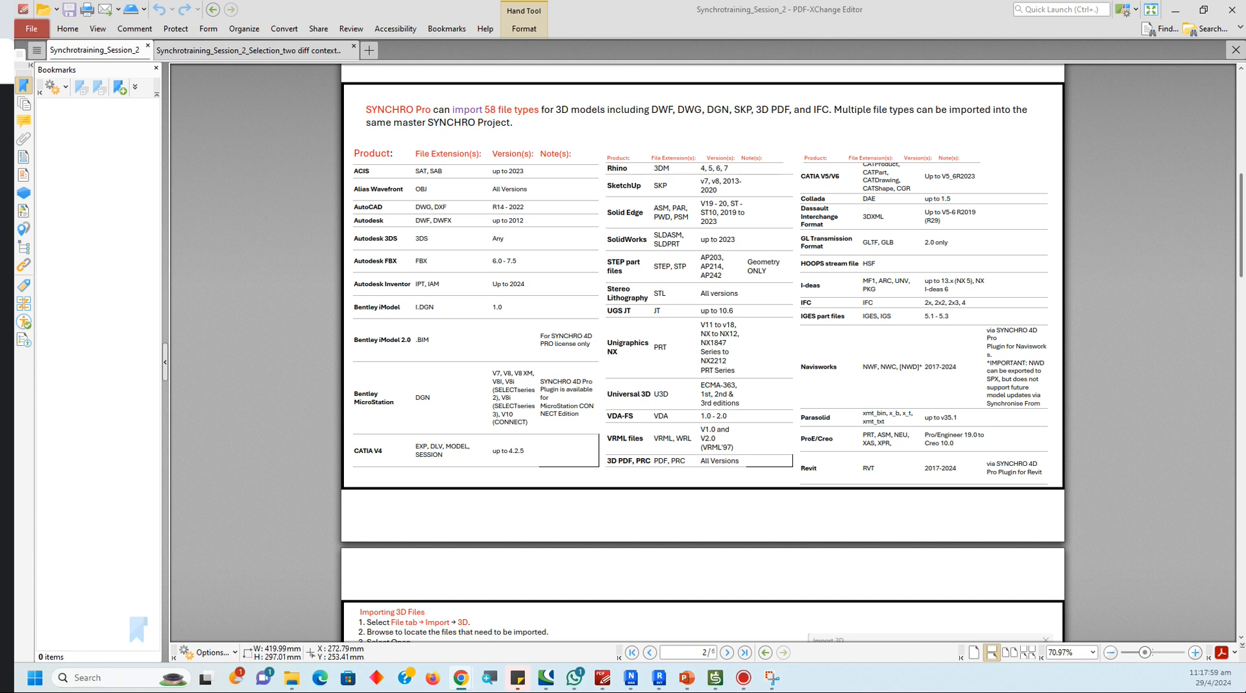
# Step: Review the import settings explained on the Importing 3D Files page
pyautogui.scroll(-5, 811, 467)
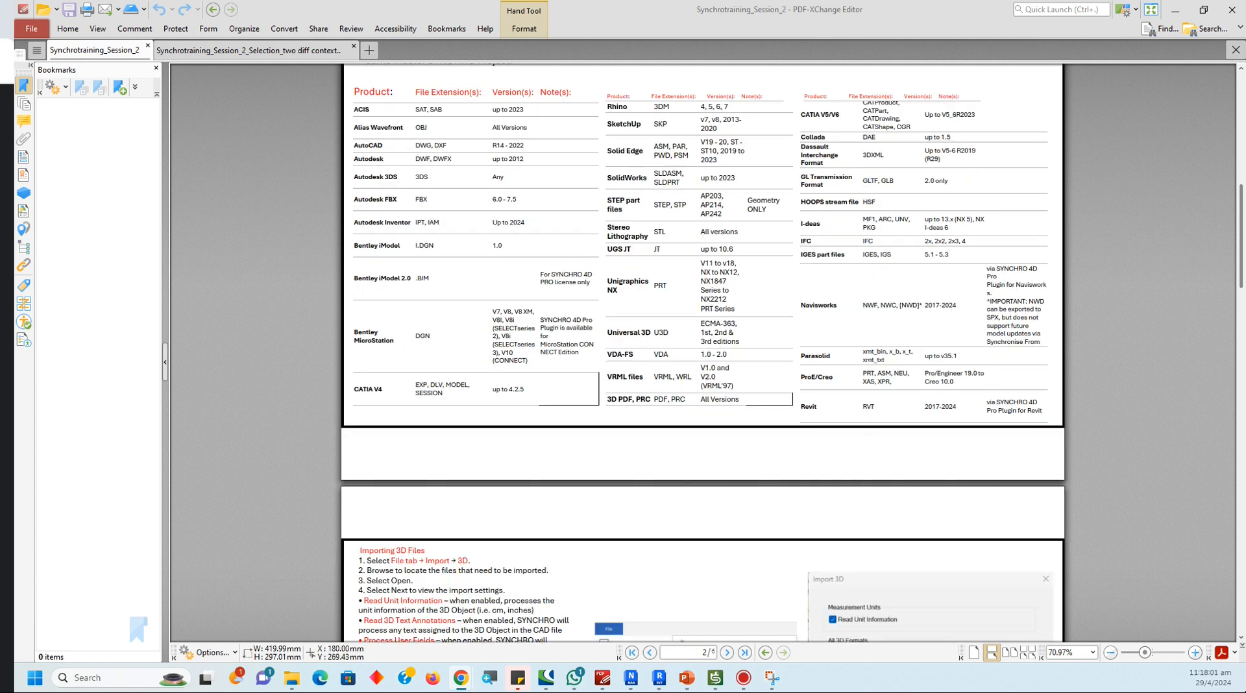
pyautogui.scroll(-1, 701, 364)
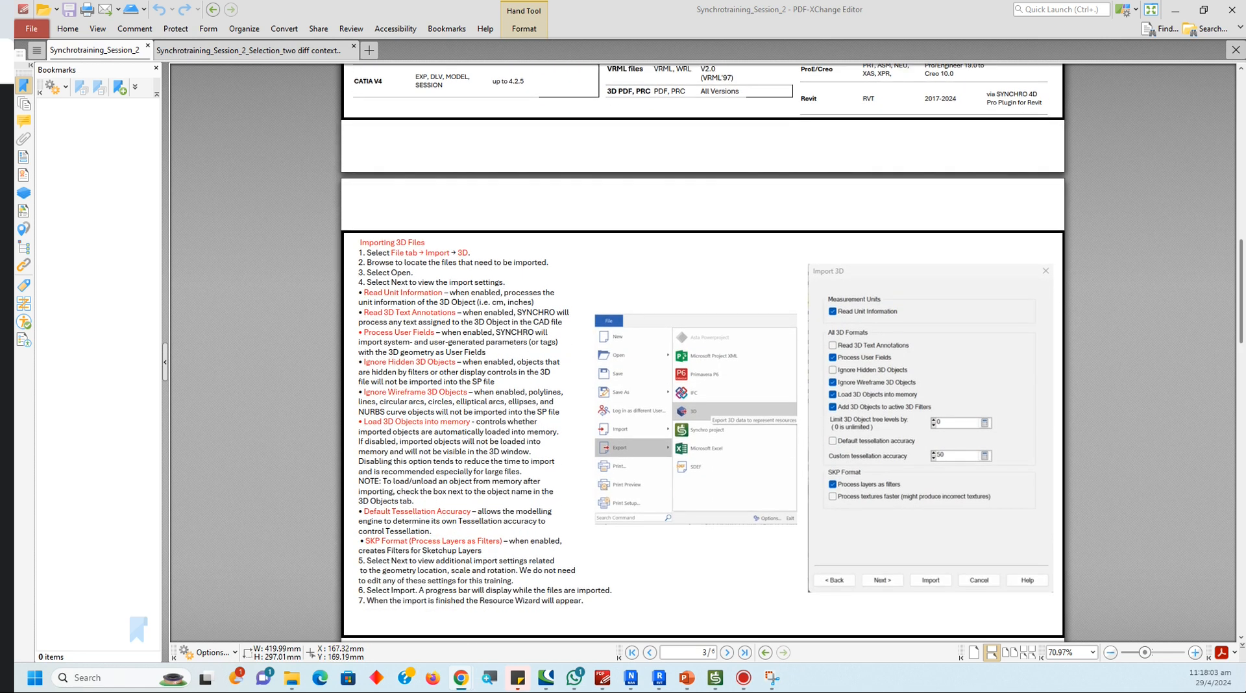
pyautogui.scroll(-1, 702, 364)
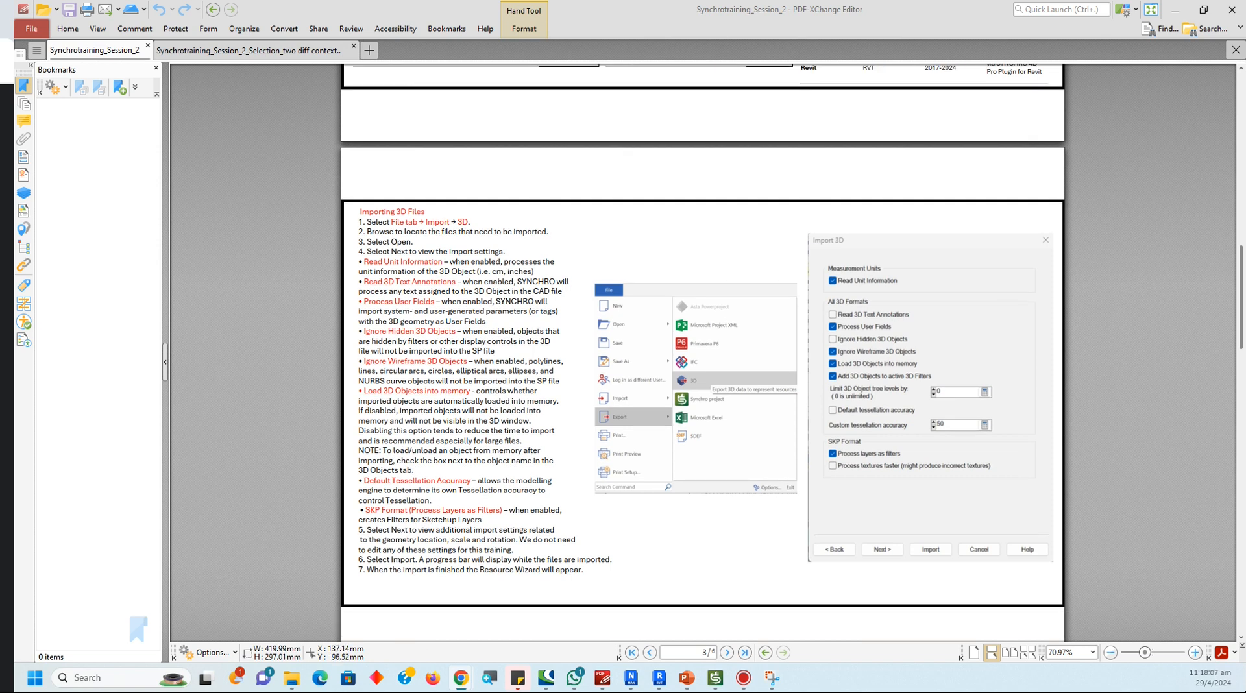
pyautogui.scroll(-1, 697, 361)
pyautogui.scroll(-1, 698, 361)
pyautogui.scroll(1, 700, 369)
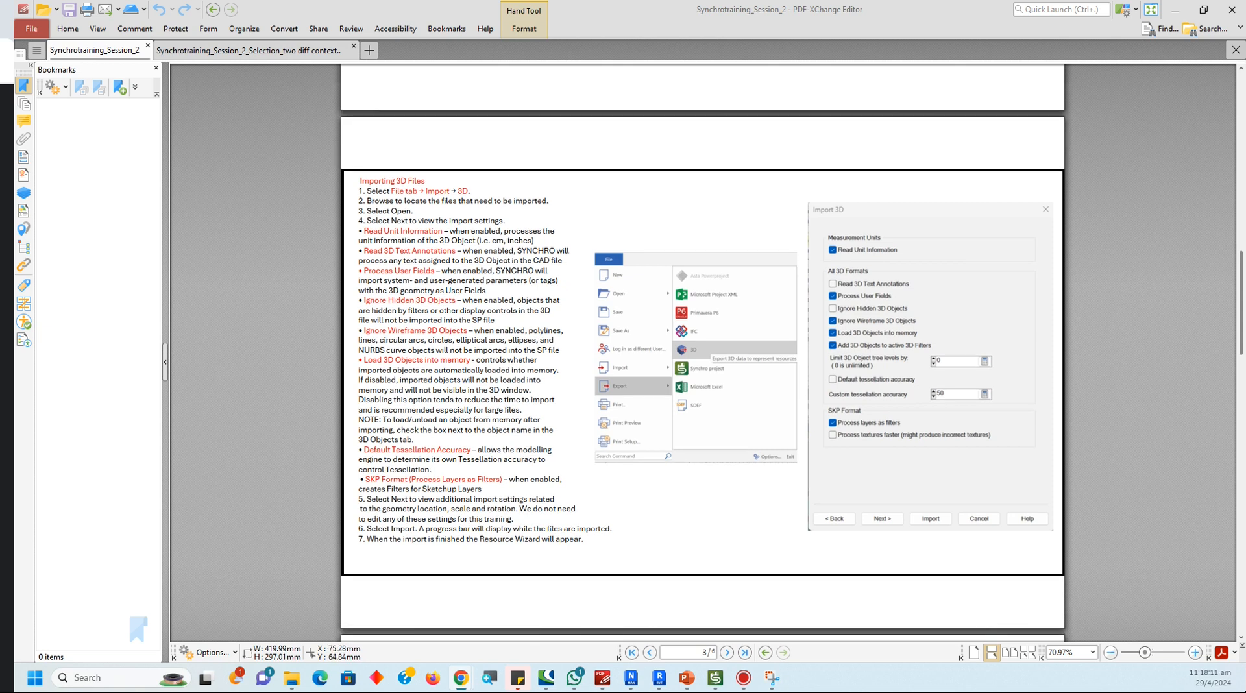
# Step: Examine the Resource Wizard and Resource Creation options described on the Understanding Resources page
pyautogui.scroll(-10, 700, 368)
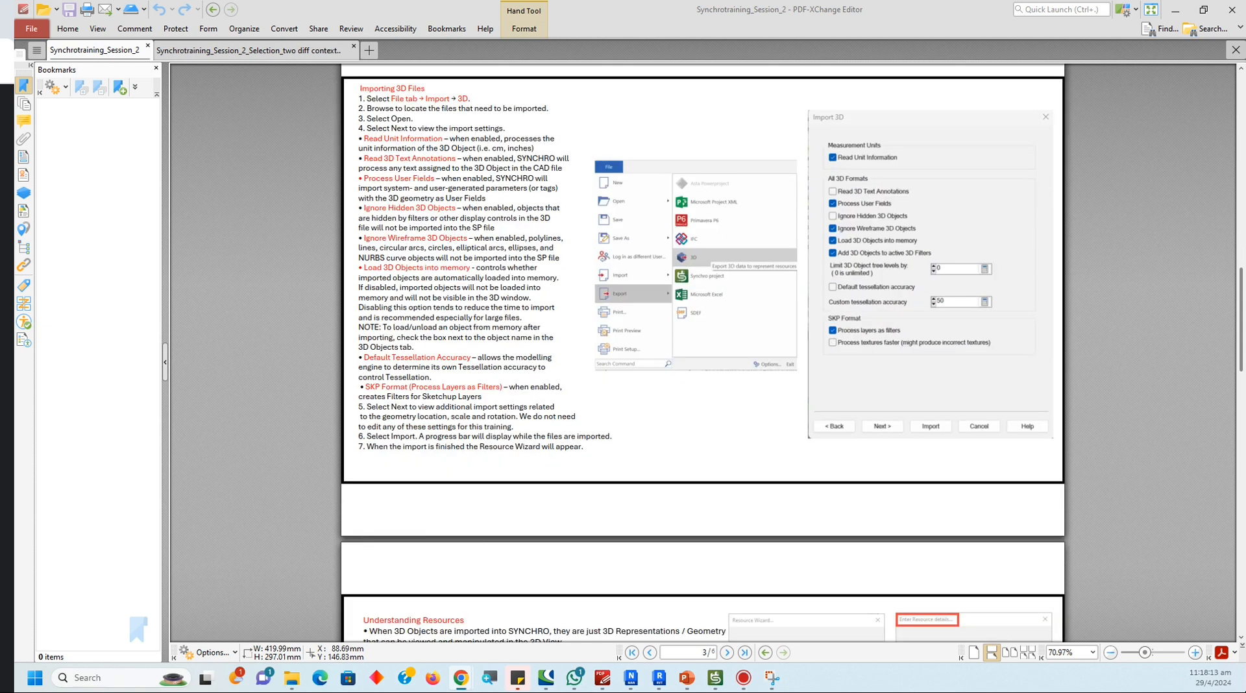
pyautogui.scroll(-7, 700, 369)
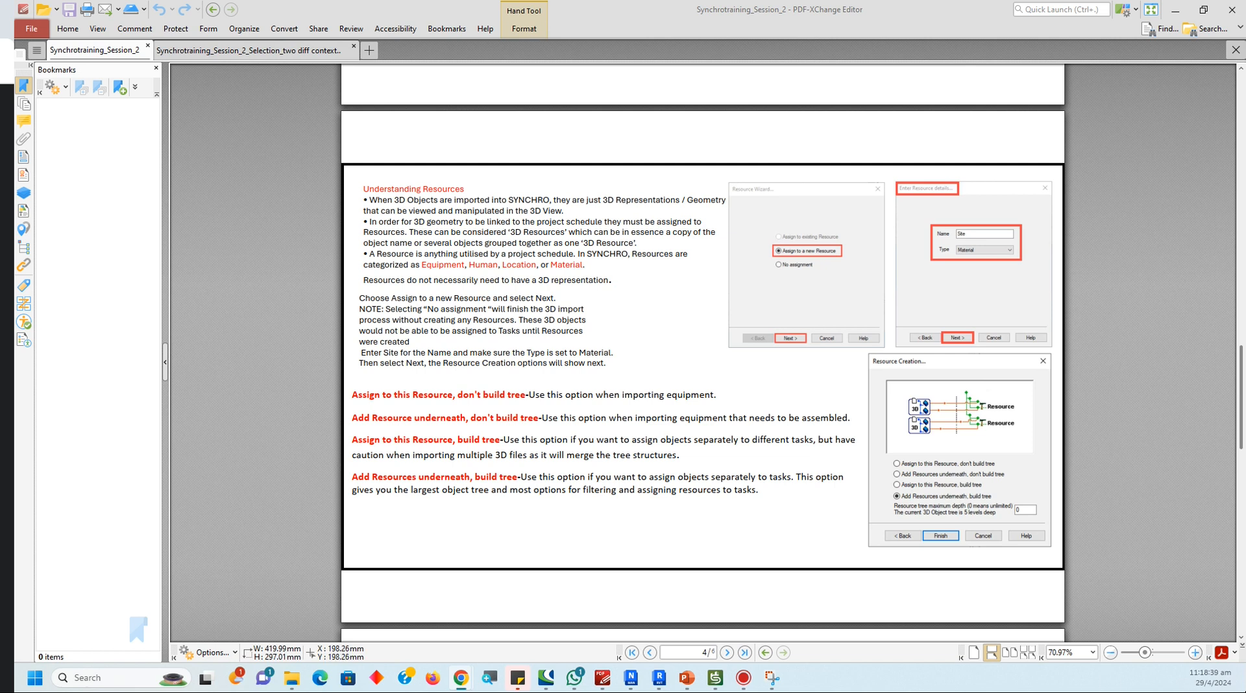
pyautogui.scroll(-1, 695, 403)
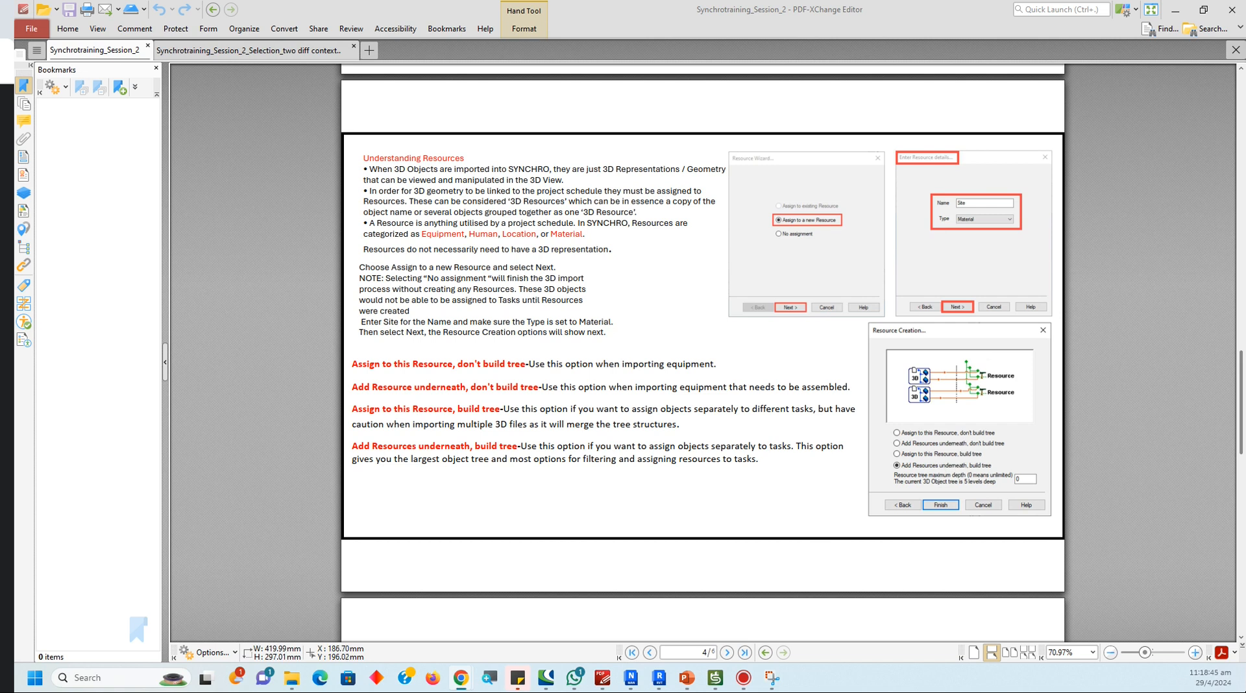
pyautogui.scroll(-1, 698, 363)
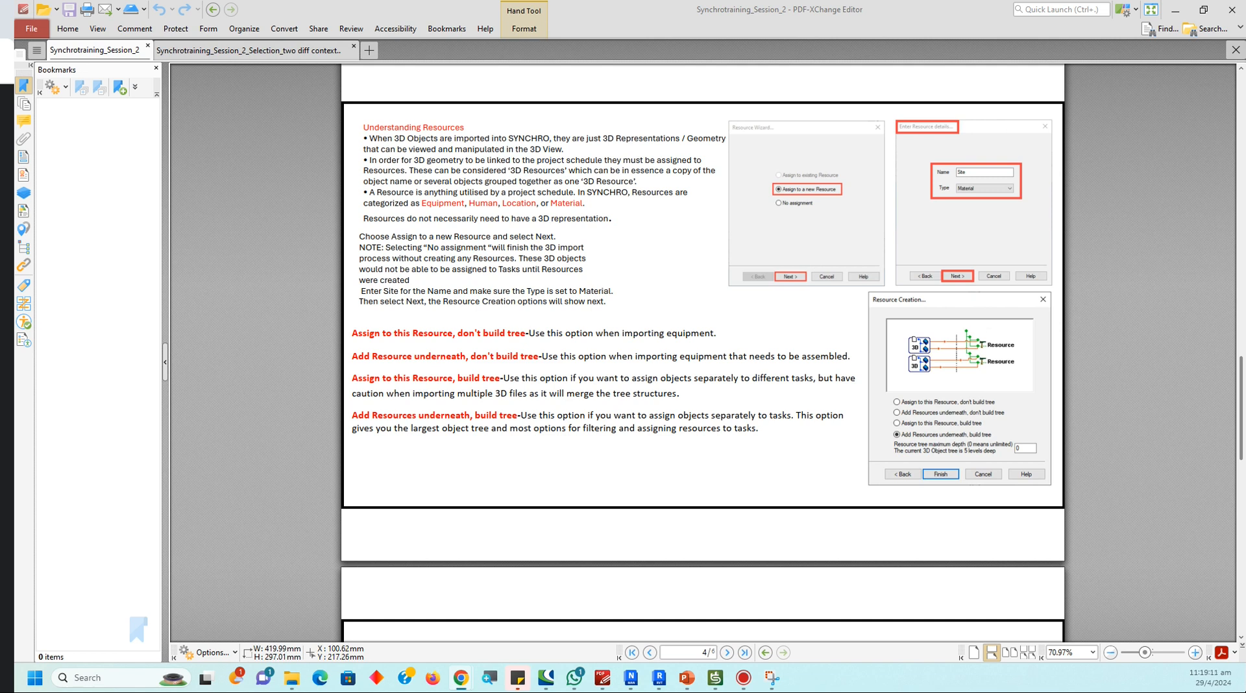
pyautogui.scroll(6, 701, 363)
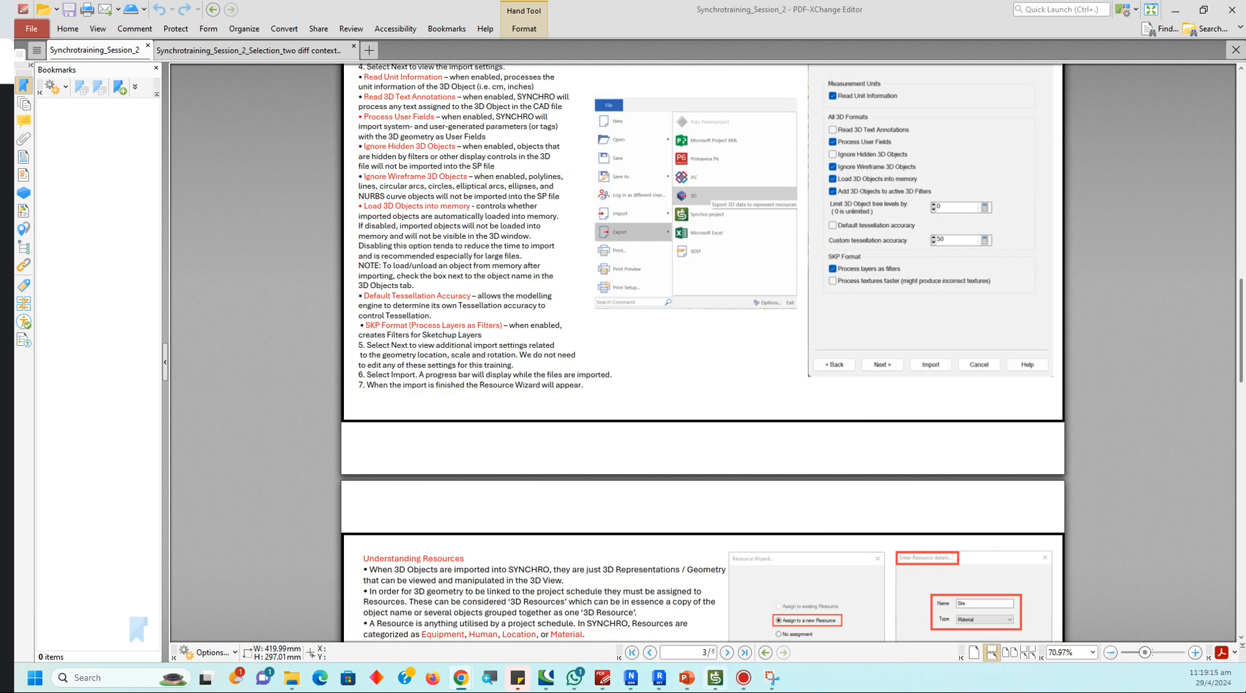
# Step: Switch to SYNCHRO and start an import of 3D data into the project
pyautogui.hotkey('alt', 'Tab')
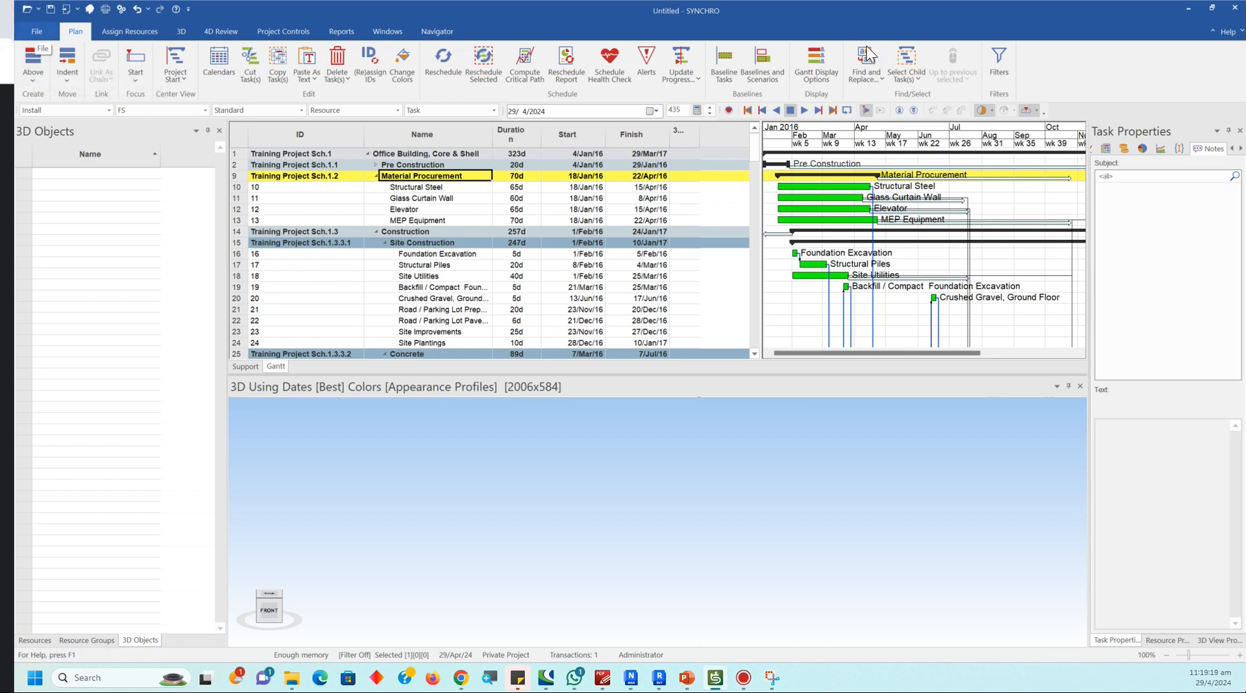
pyautogui.hotkey('alt', 'f')
pyautogui.press('Down')
pyautogui.press('Down')
pyautogui.press('Down')
pyautogui.press('Down')
pyautogui.press('Down')
pyautogui.press('Down')
pyautogui.press('Down')
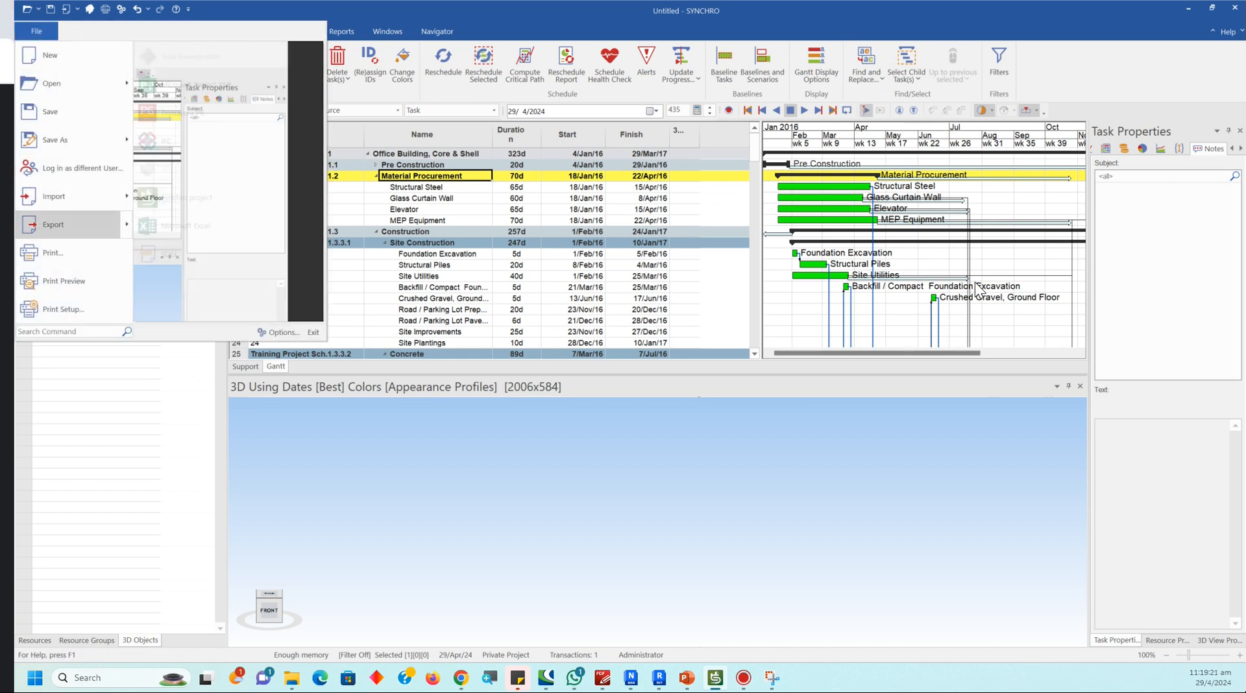
pyautogui.moveTo(78, 197)
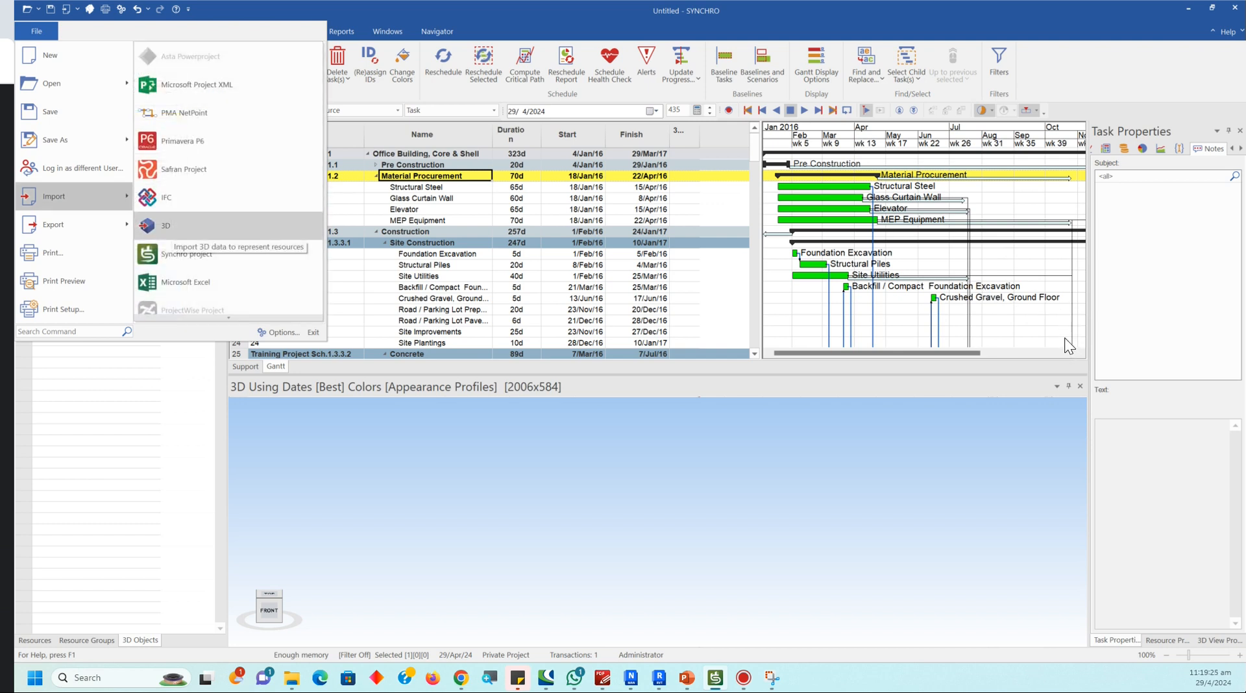
pyautogui.press('Return')
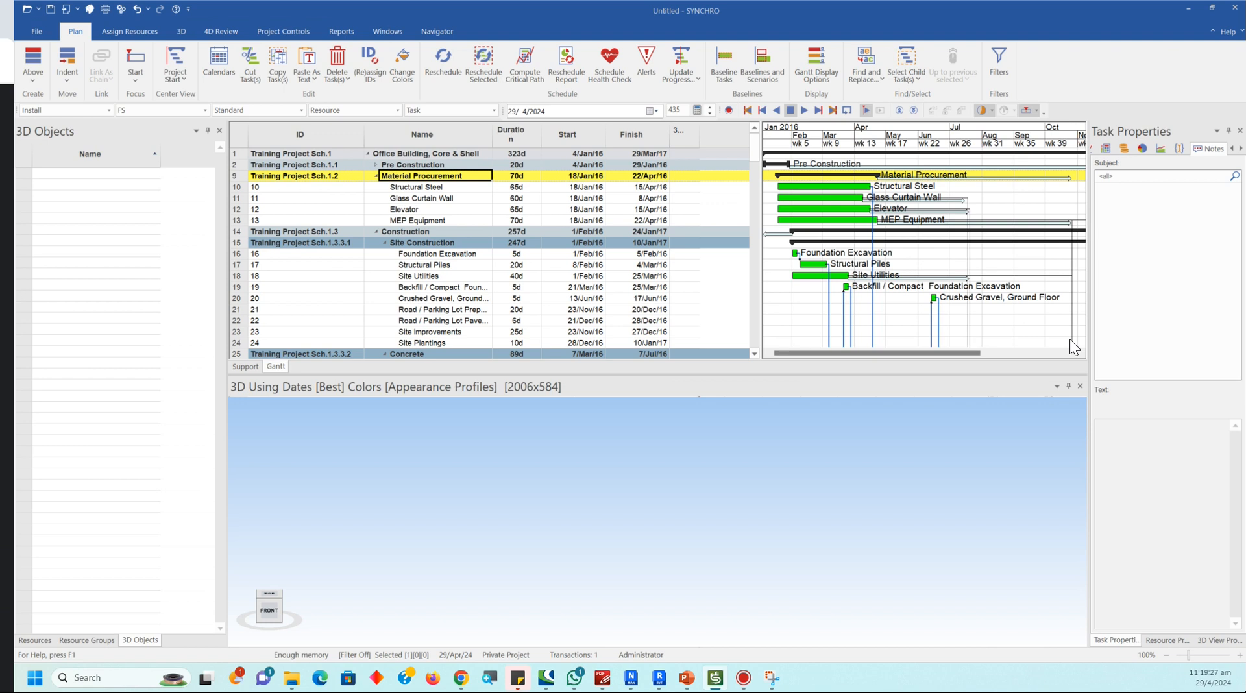
# Step: Load the Architecture model from the Models folder of Synchro Training for LTA on the Desktop into the import file list
pyautogui.moveTo(558, 161); pyautogui.dragTo(512, 130)
pyautogui.click(435, 347)
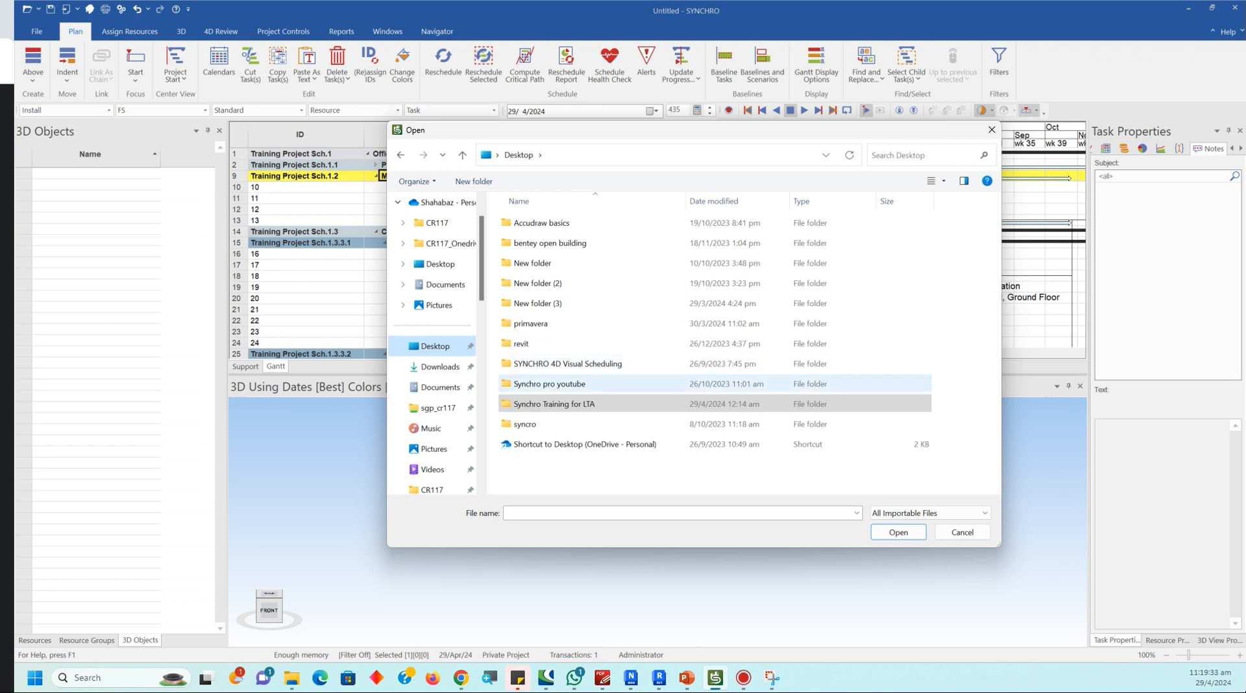
pyautogui.doubleClick(555, 403)
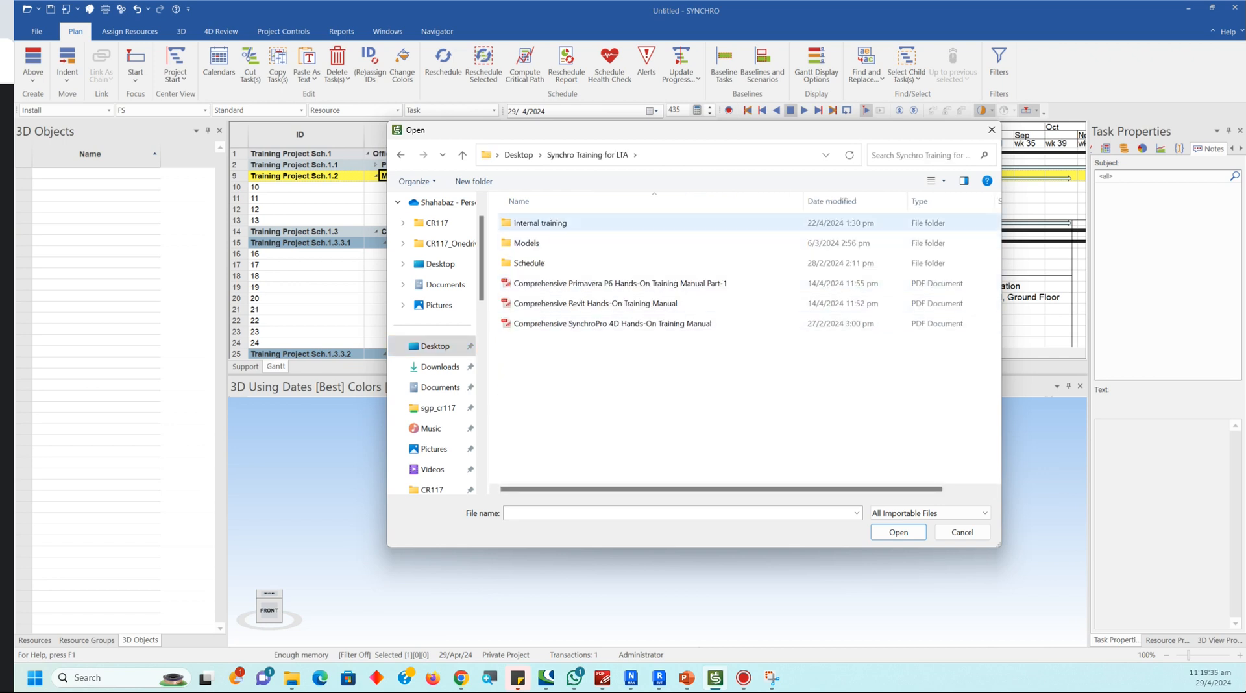
pyautogui.doubleClick(539, 243)
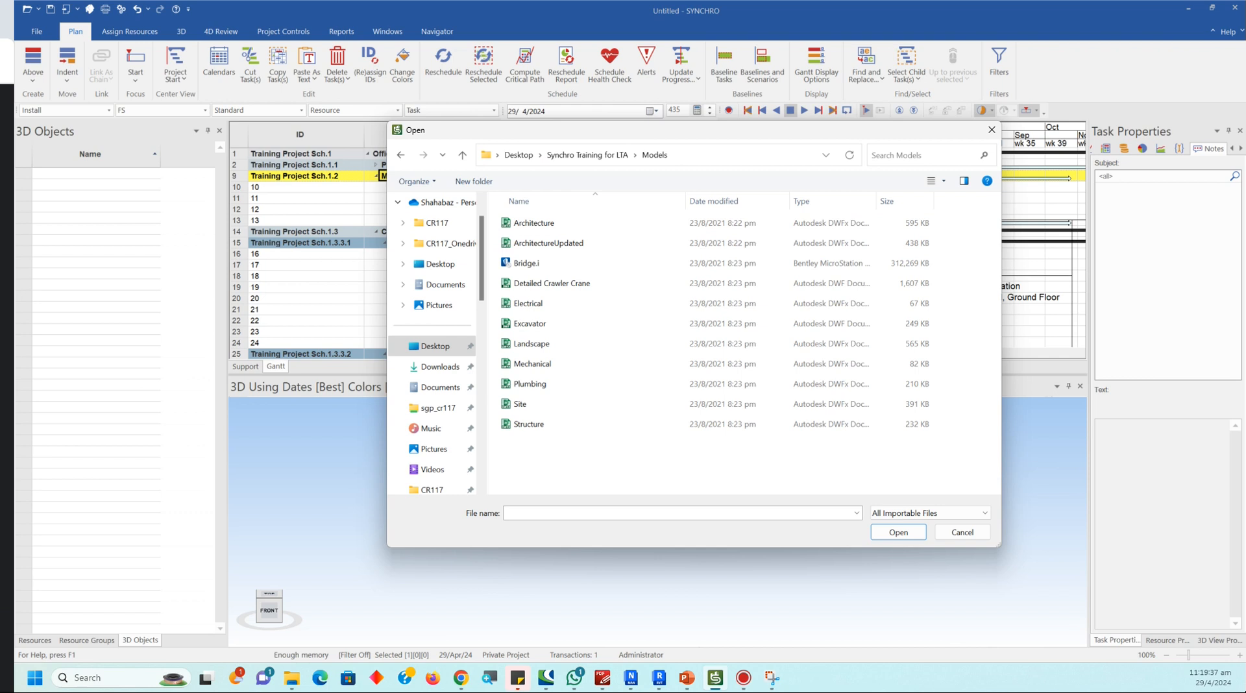
pyautogui.moveTo(578, 131); pyautogui.dragTo(360, 85)
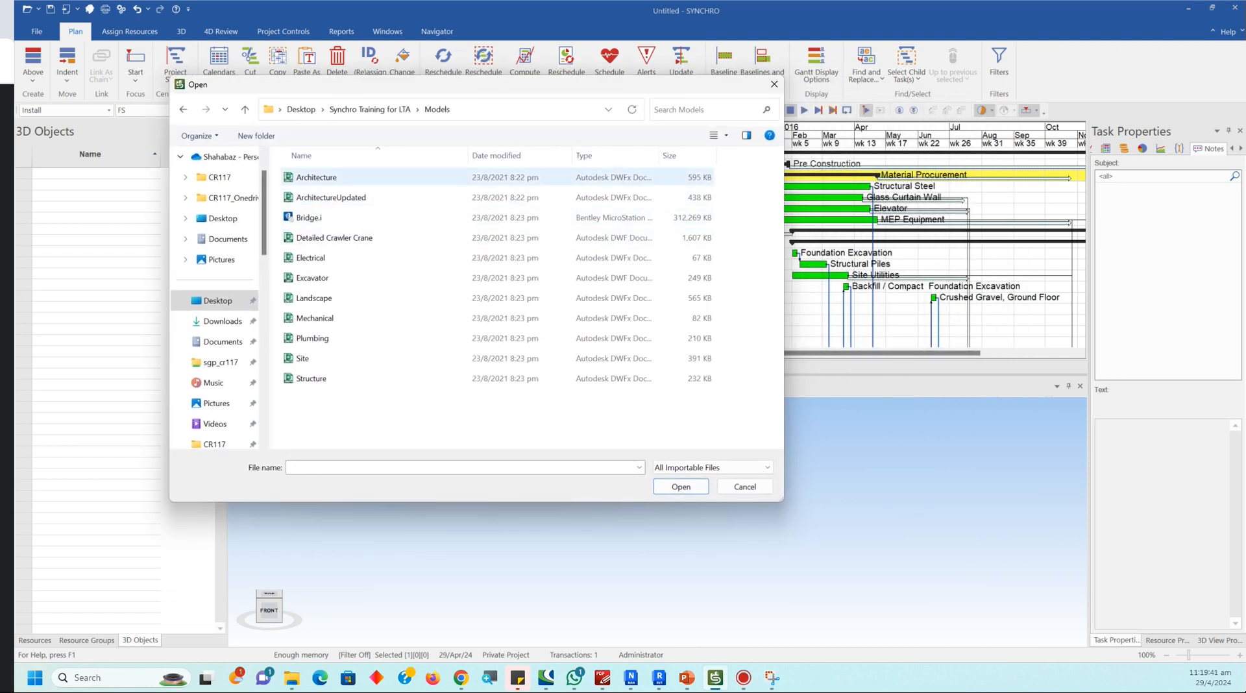
pyautogui.doubleClick(312, 177)
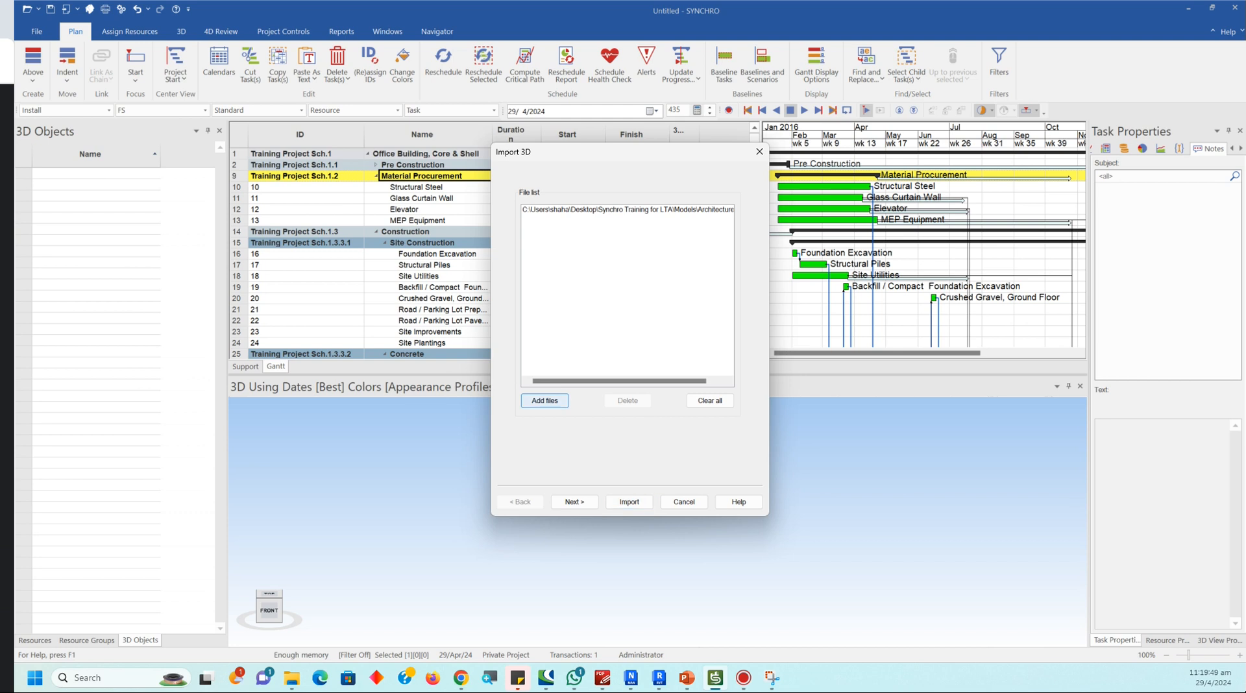
# Step: Run the import with only the Architecture file listed and choose to assign it to a new Resource
pyautogui.click(544, 400)
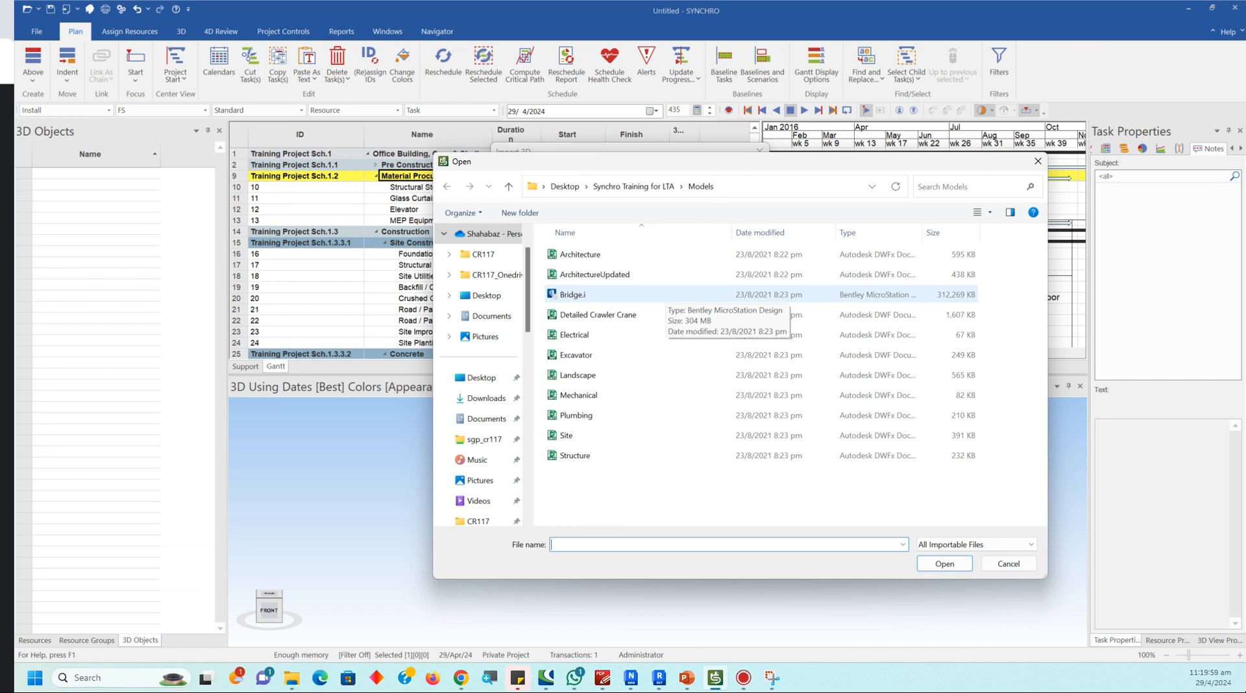
pyautogui.click(1038, 162)
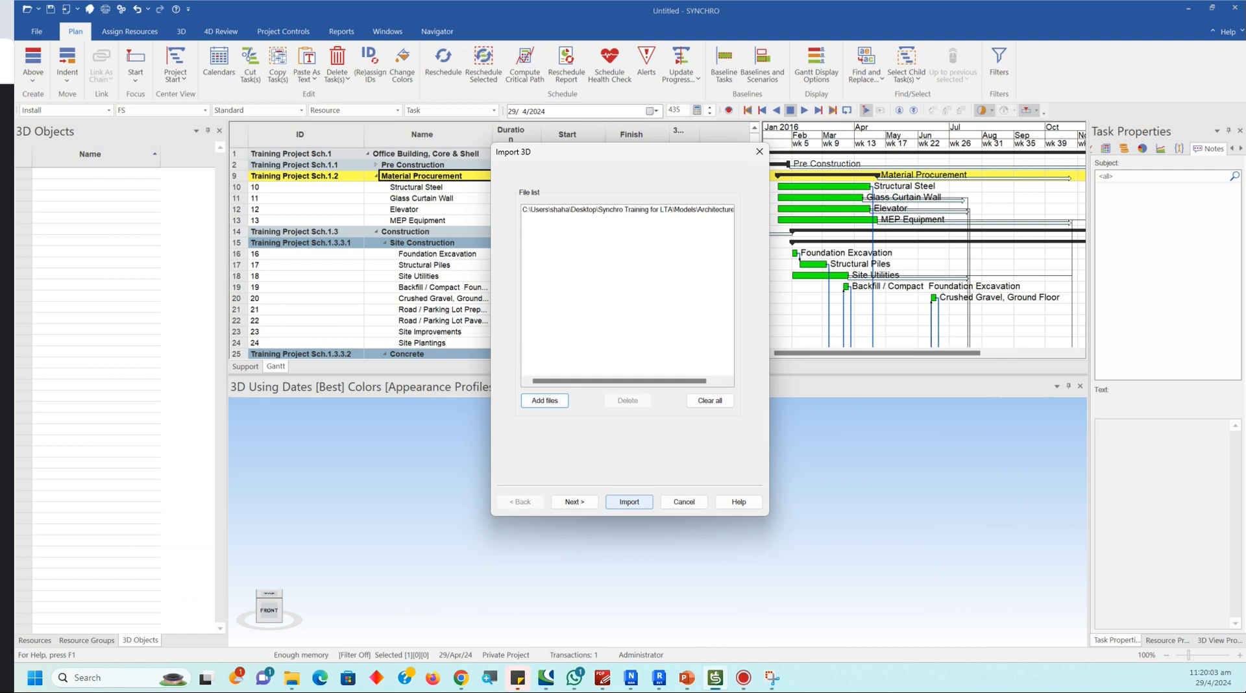
pyautogui.click(629, 502)
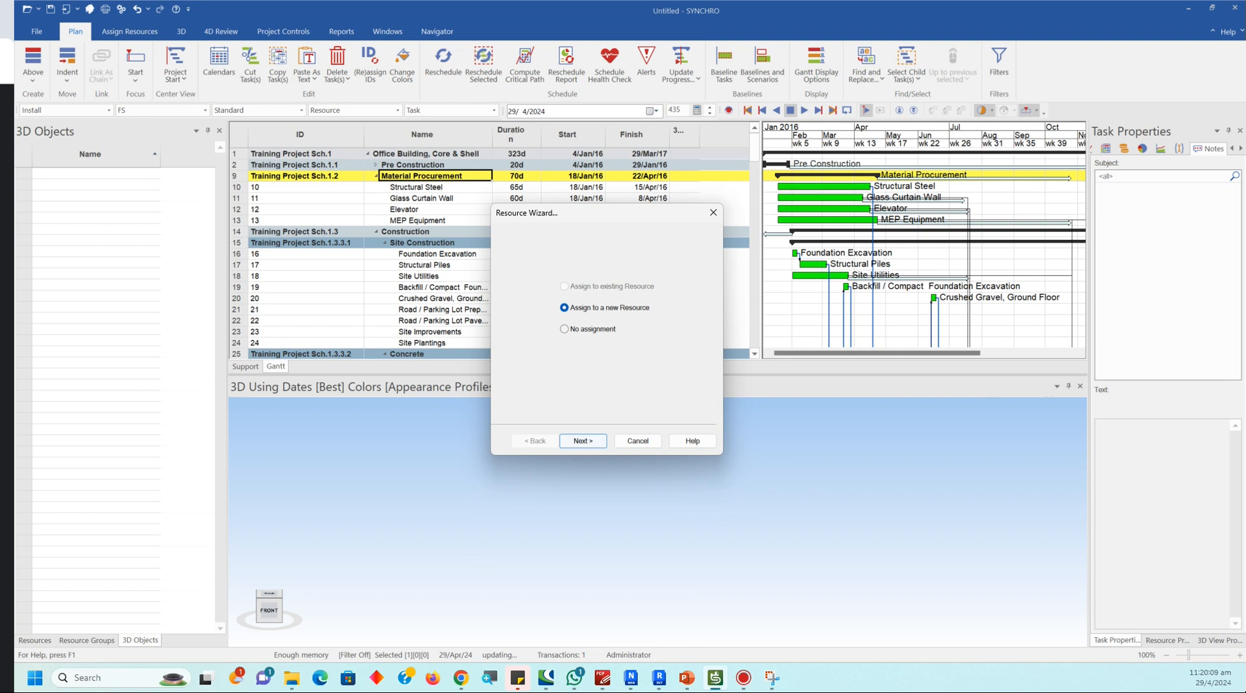
pyautogui.click(583, 441)
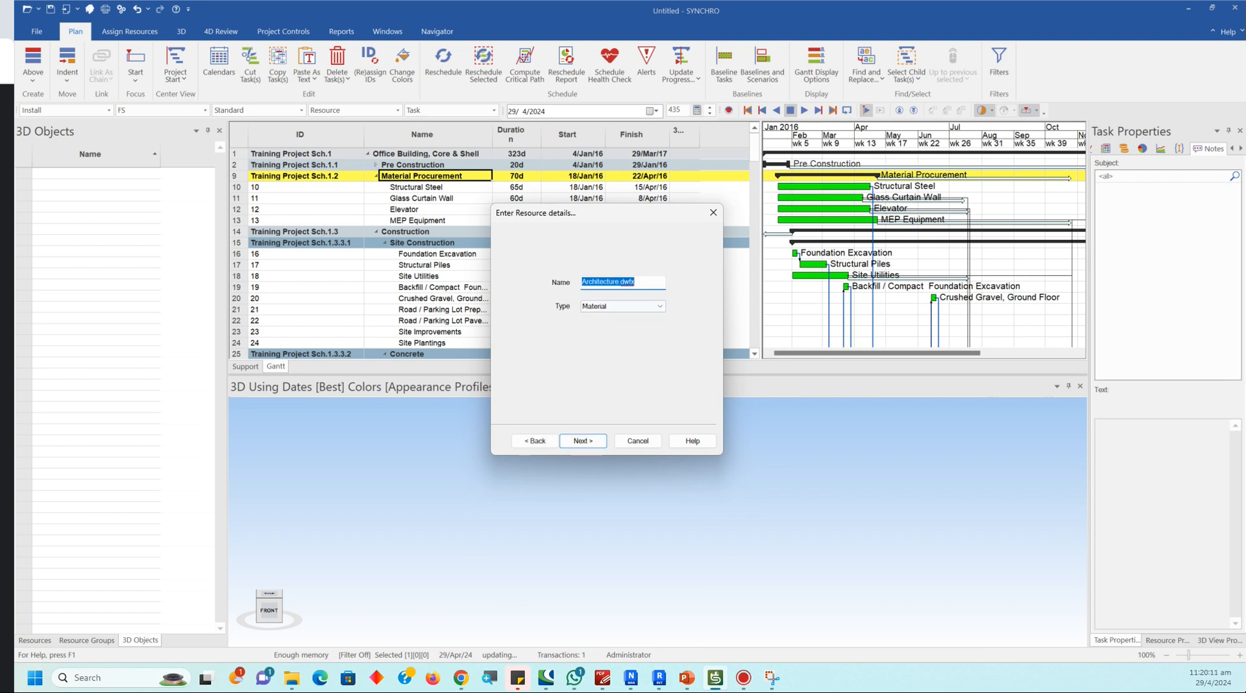
# Step: Keep Architecture.dwfx as the new resource's name with type Material, and finish creating the resource
pyautogui.click(622, 306)
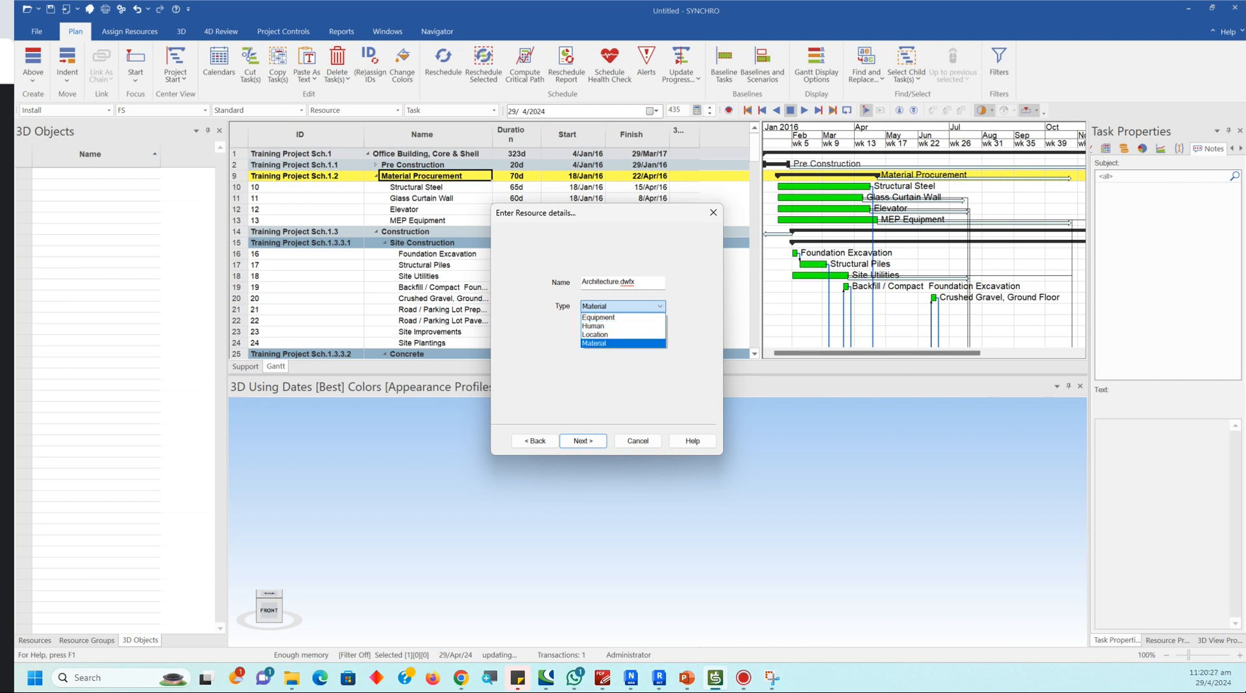
pyautogui.click(623, 343)
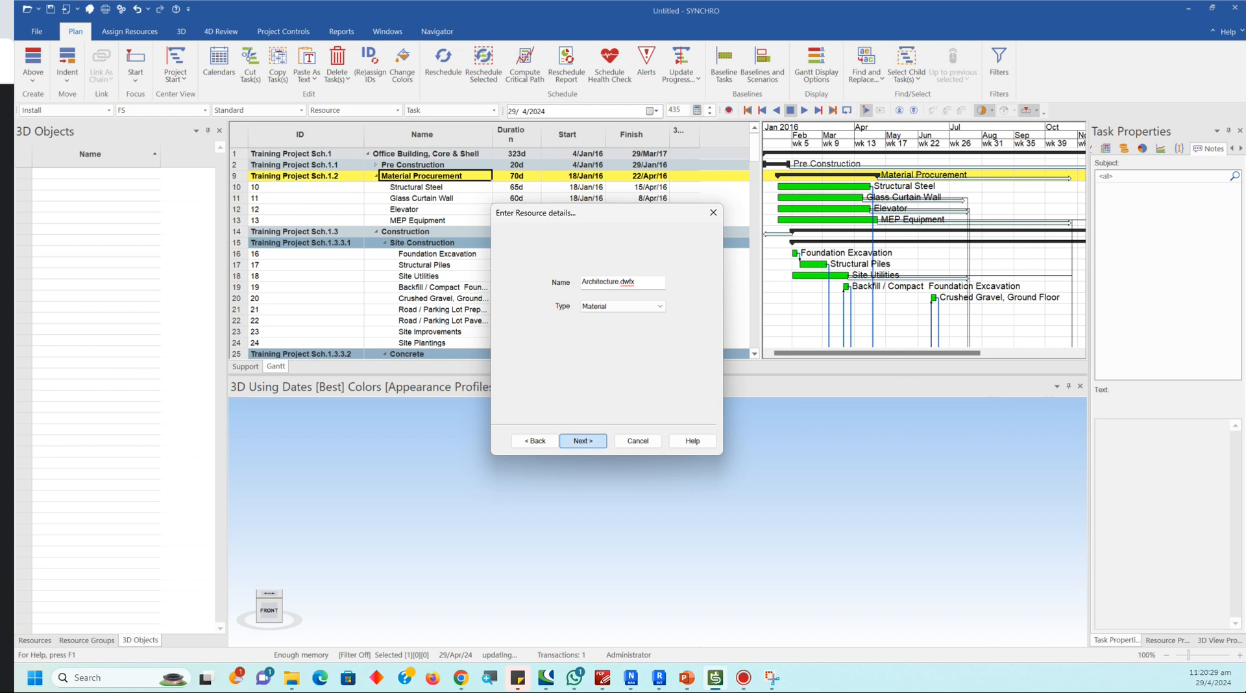
pyautogui.click(583, 441)
pyautogui.click(583, 441)
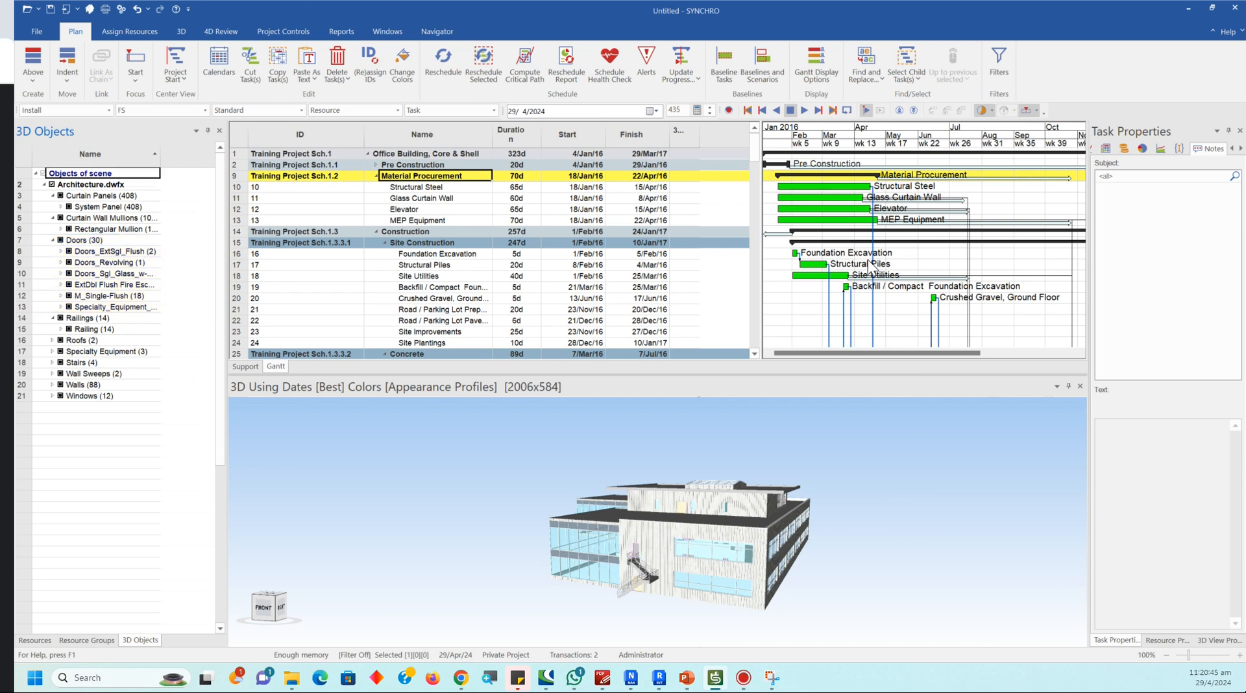
# Step: Expand all levels of the 3D Objects tree down to the individual Architecture elements
pyautogui.rightClick(37, 174)
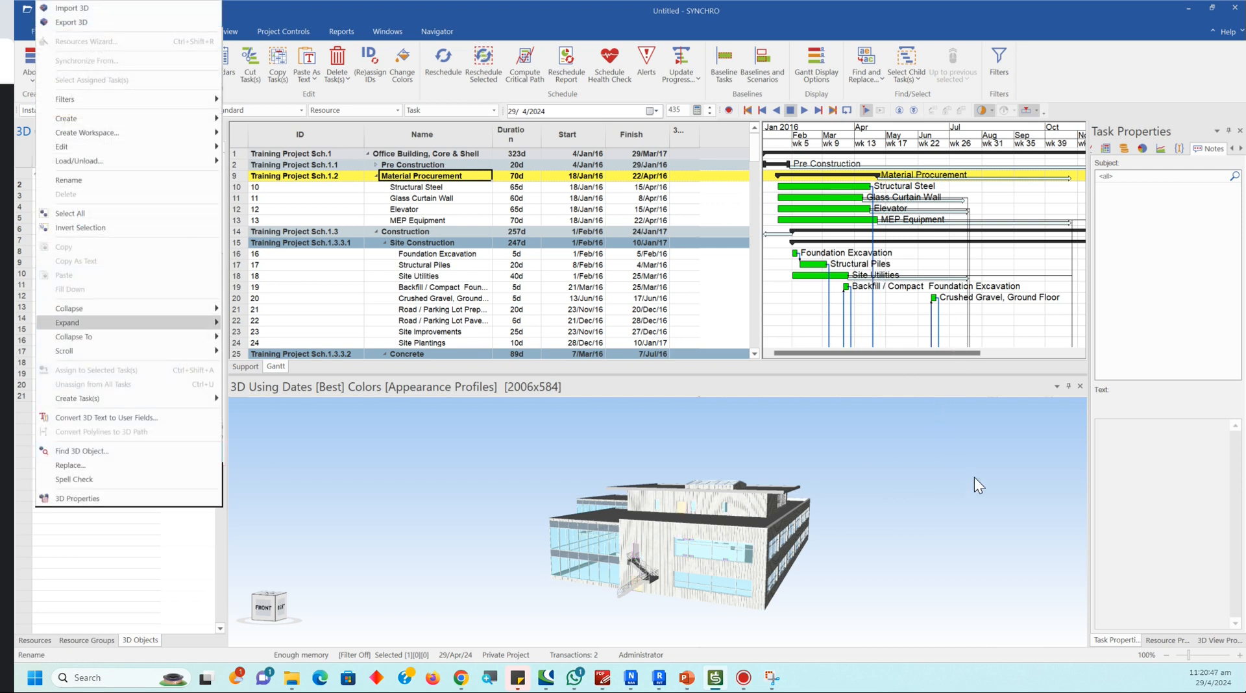
pyautogui.moveTo(78, 322)
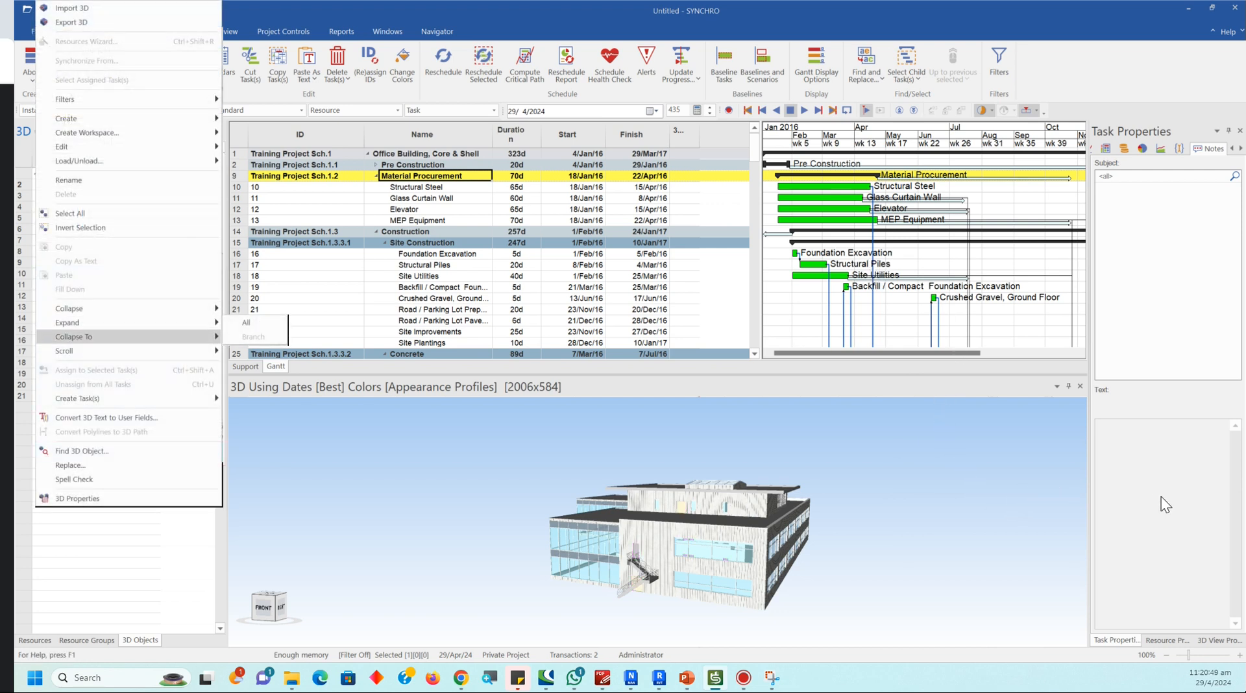
pyautogui.click(246, 323)
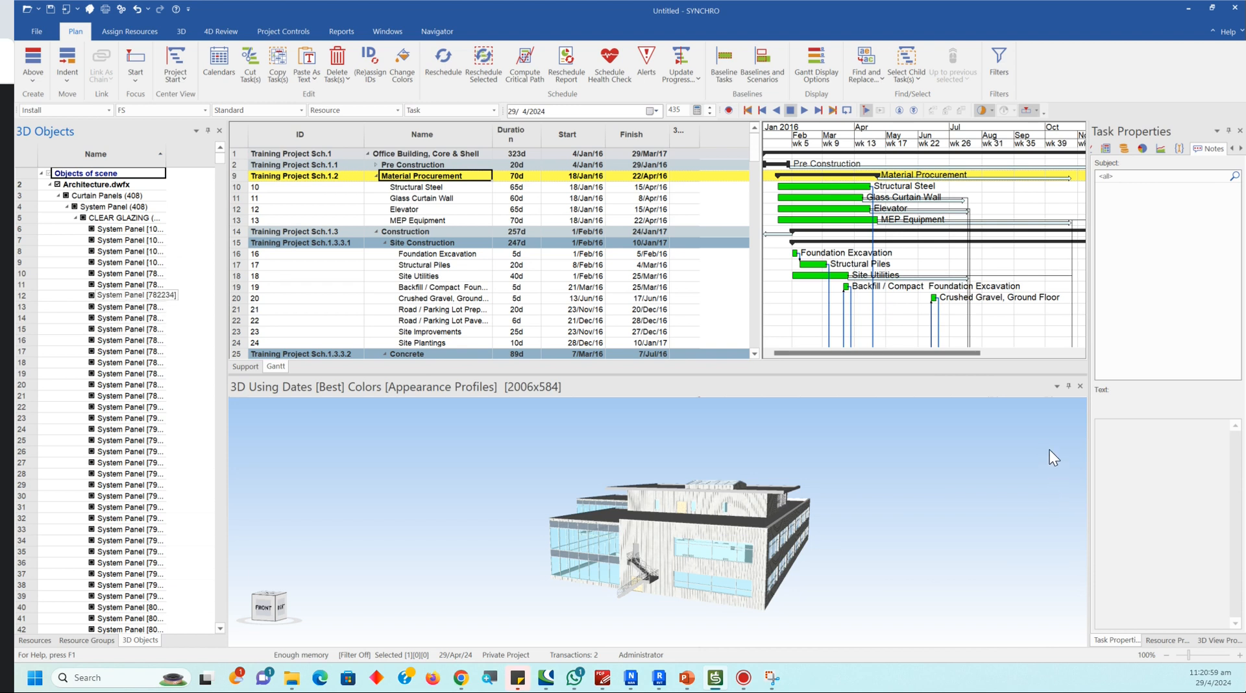
# Step: Switch to the training notes in PDF-XChange Editor, review the Resource Creation options under Understanding Resources, and return to SYNCHRO
pyautogui.moveTo(687, 677)
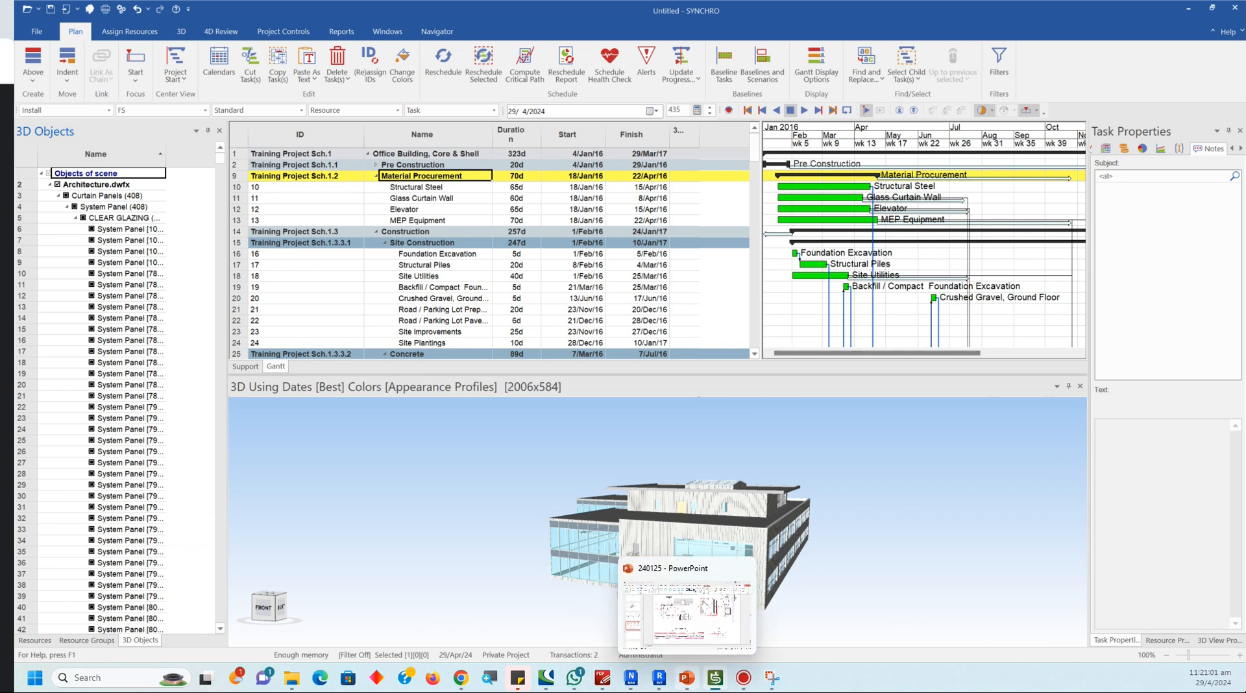
pyautogui.moveTo(603, 678)
pyautogui.click(477, 581)
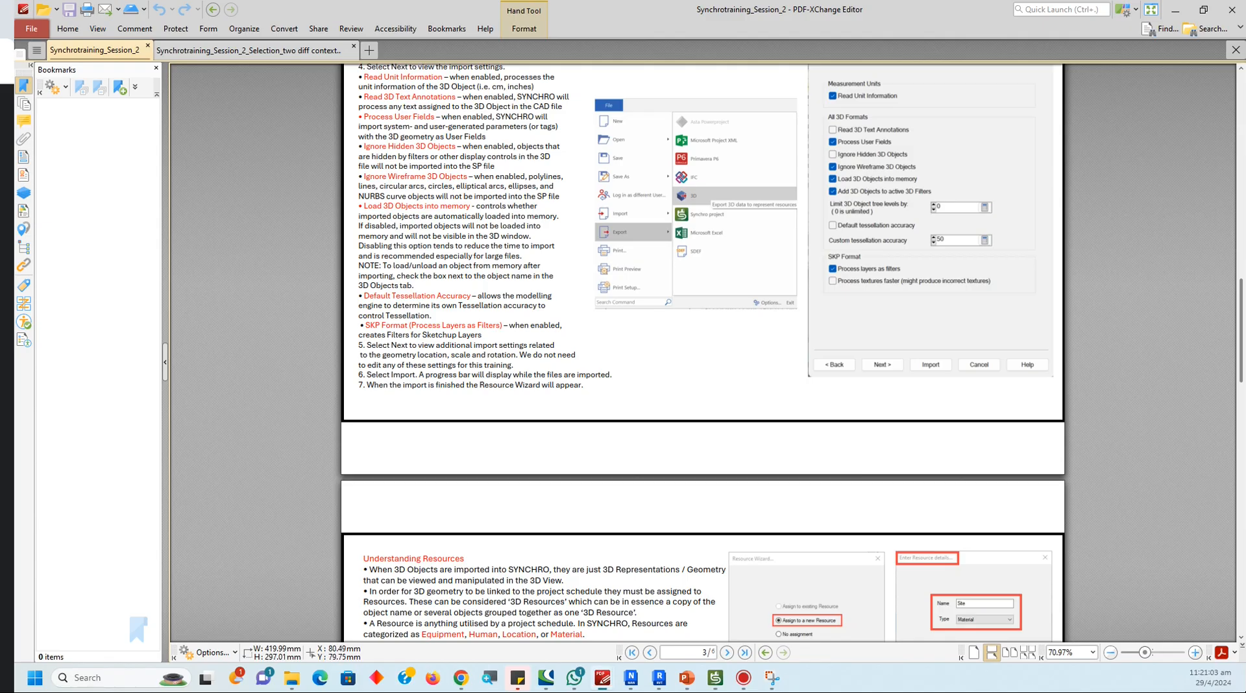
pyautogui.scroll(-5, 703, 357)
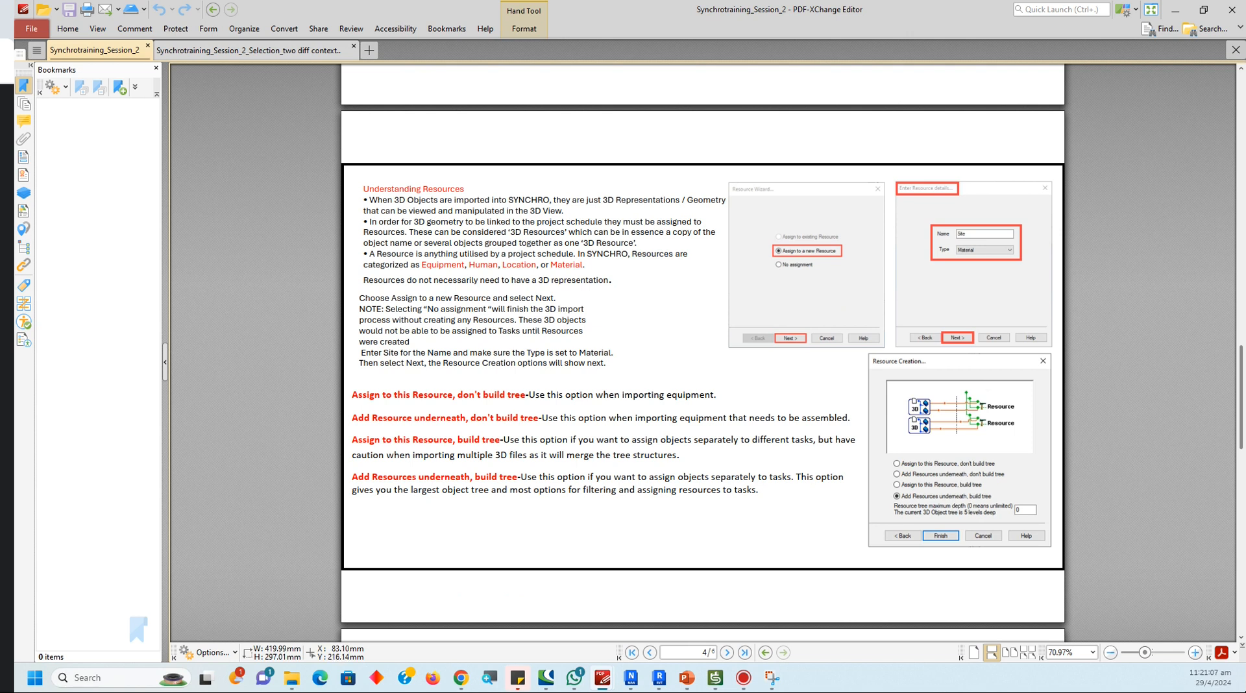
pyautogui.click(715, 678)
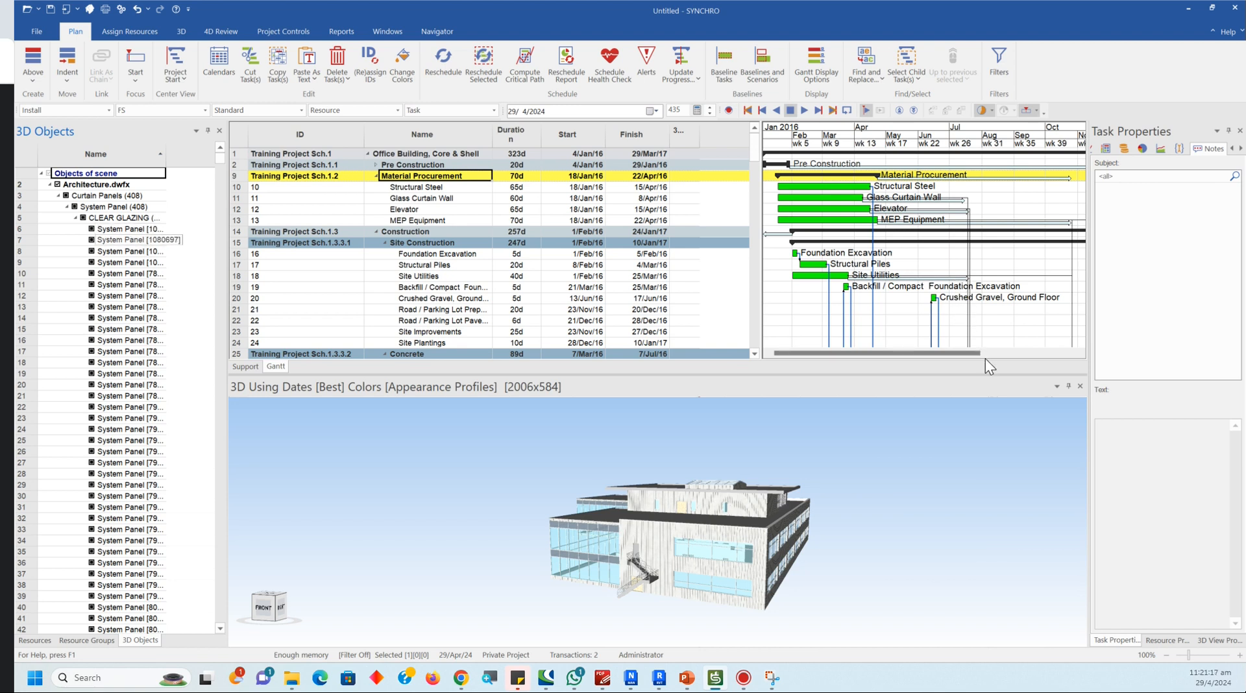
# Step: Check individual System Panel objects under CLEAR GLAZING by selecting them one at a time in the 3D Objects tree
pyautogui.click(130, 240)
pyautogui.click(130, 273)
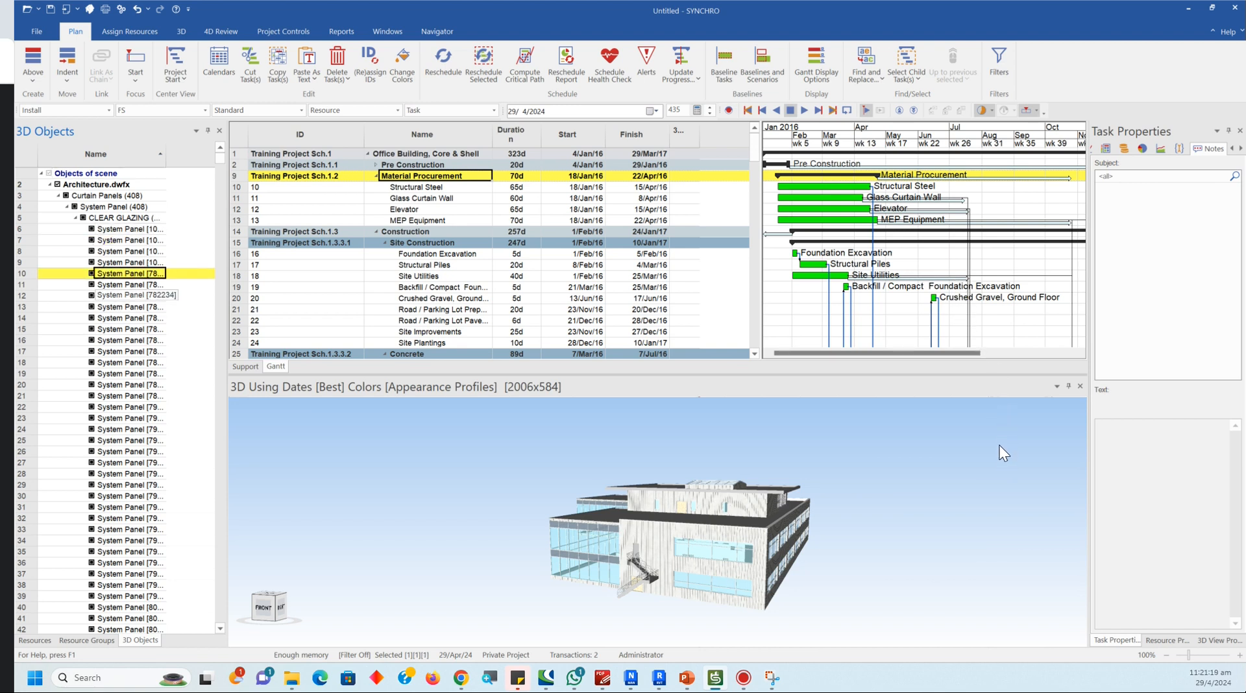
pyautogui.click(130, 295)
pyautogui.click(130, 307)
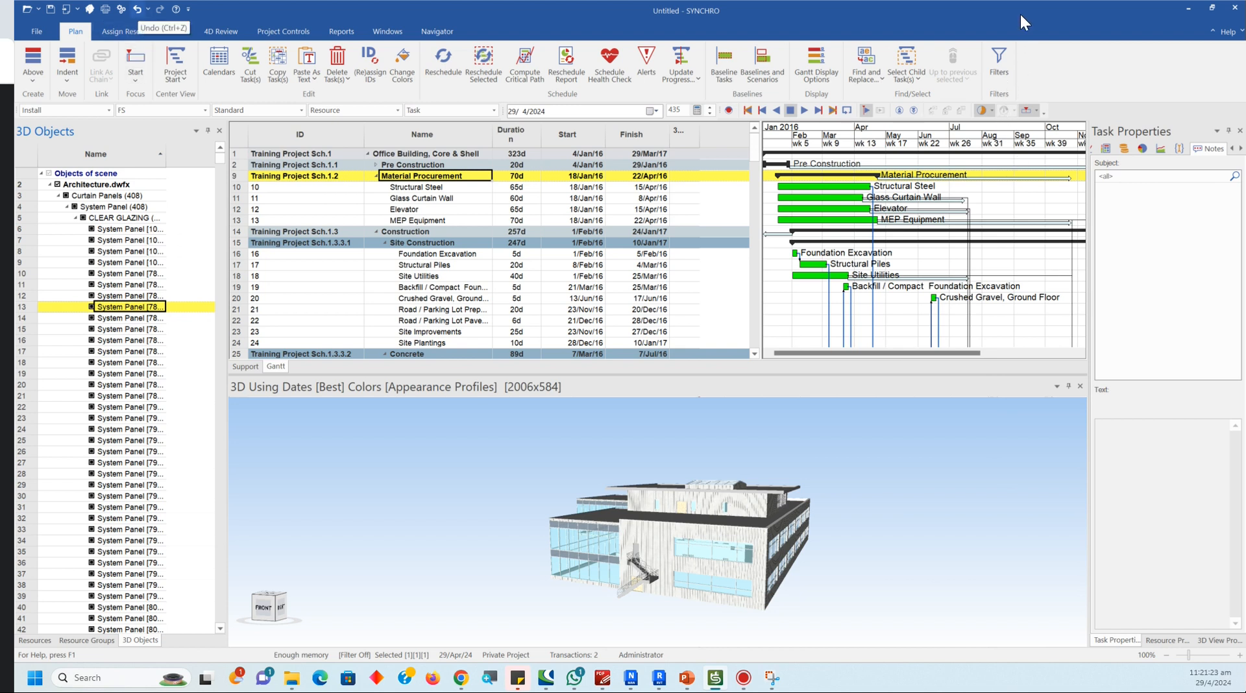
# Step: Start another 3D import and load the Structure model from the Models folder into the file list
pyautogui.click(36, 32)
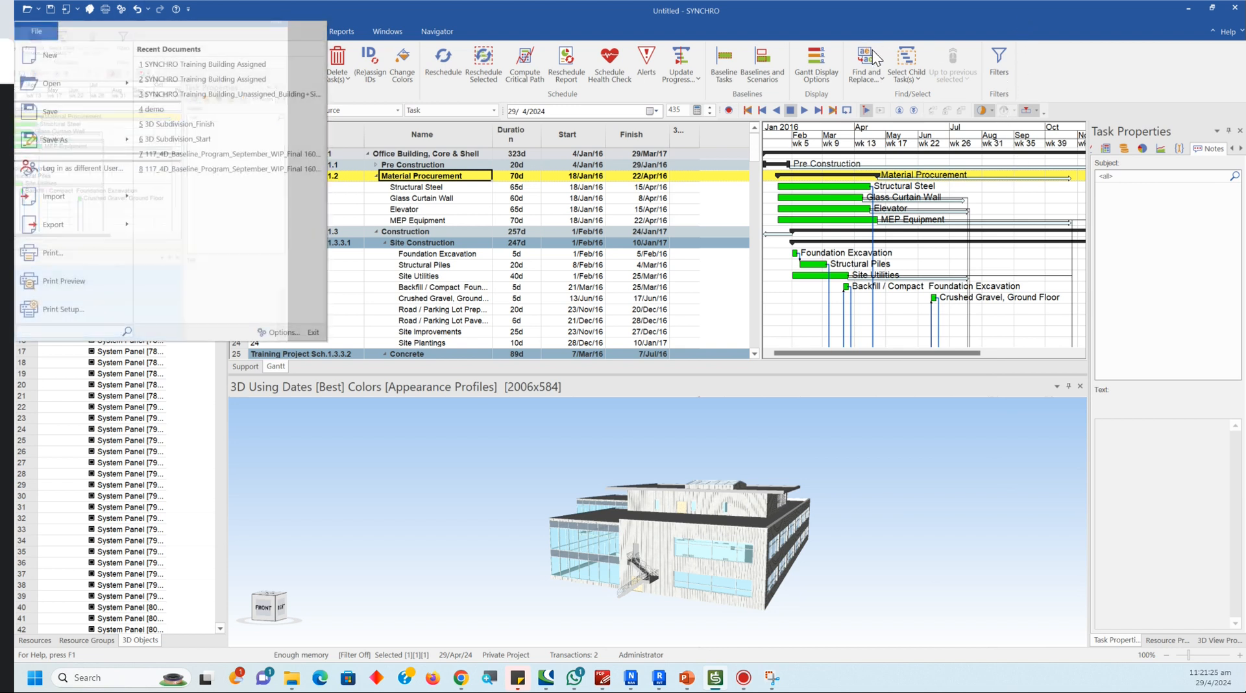
pyautogui.moveTo(65, 196)
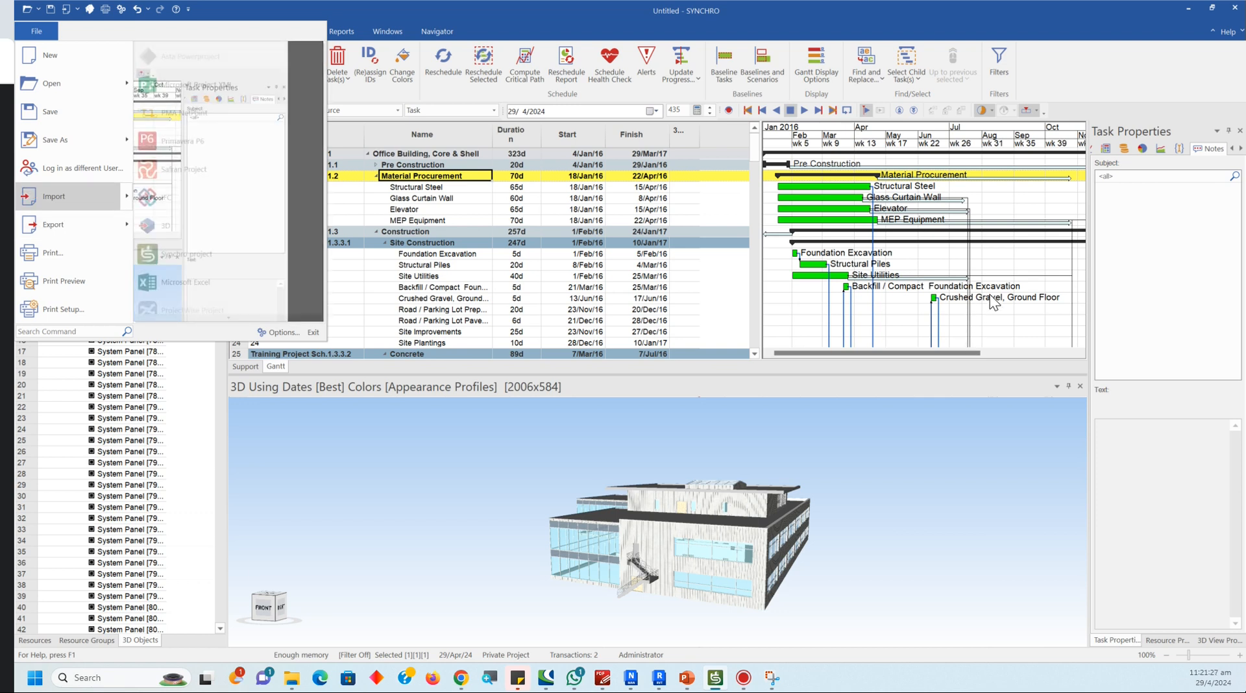
pyautogui.click(165, 225)
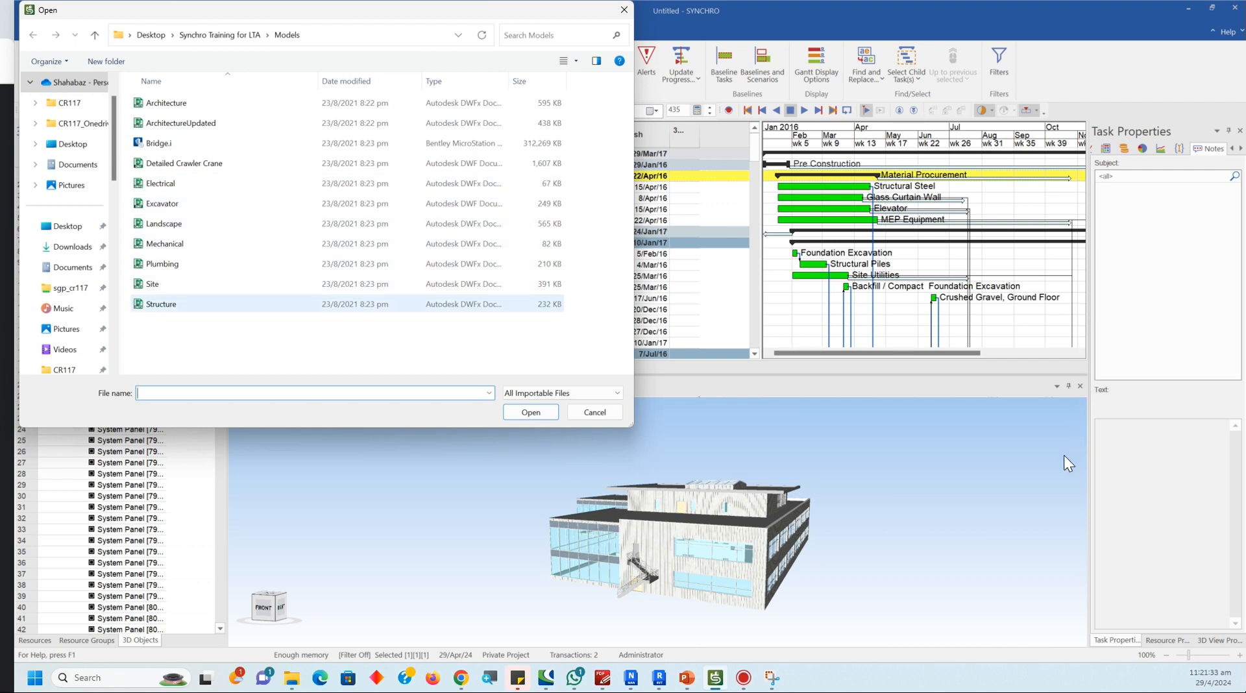
pyautogui.click(161, 304)
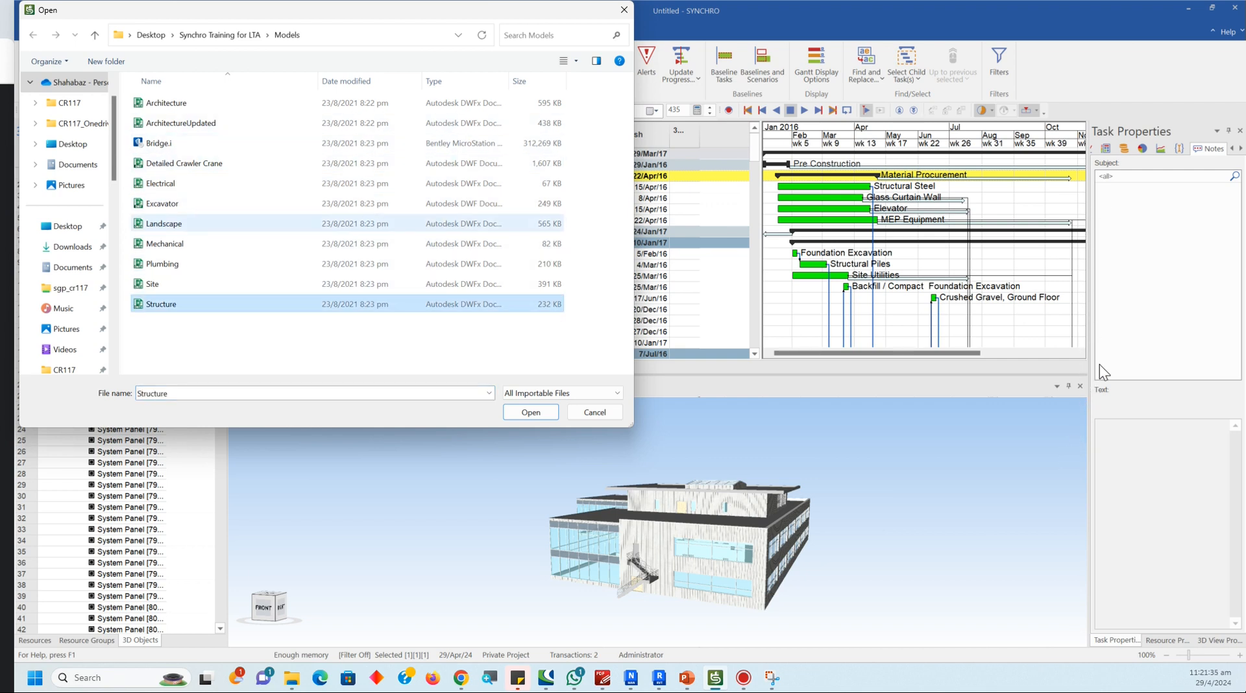
pyautogui.click(531, 413)
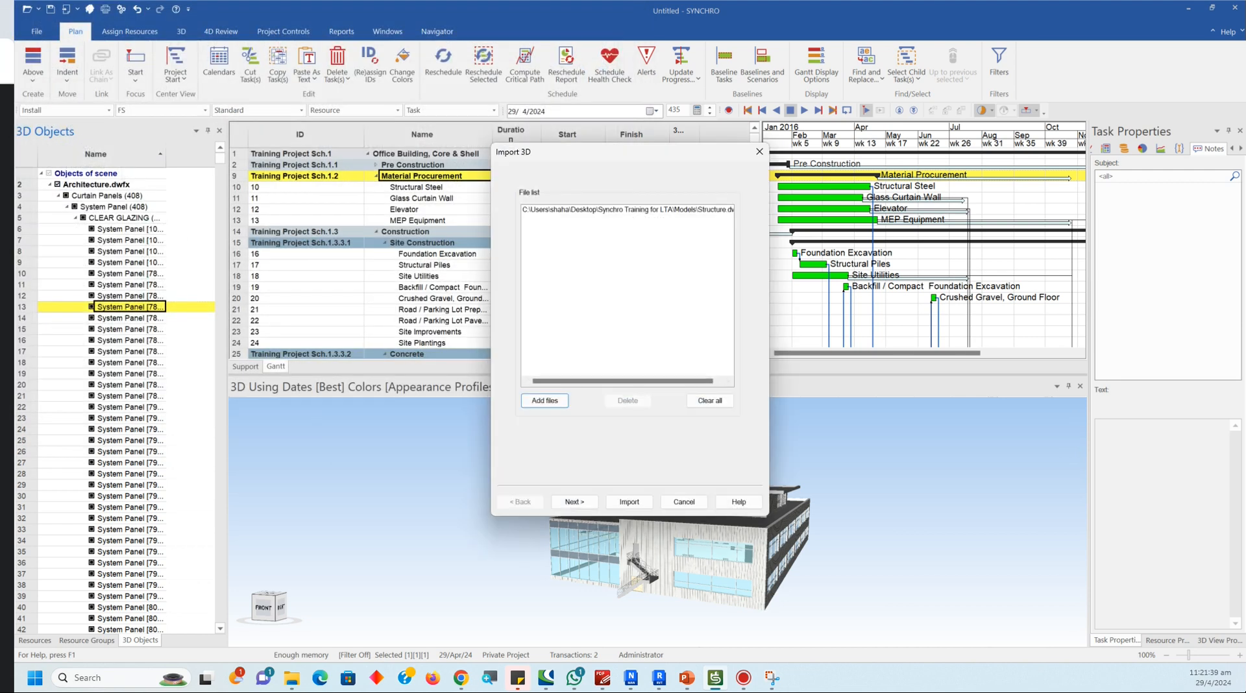
# Step: Import Structure with default settings and assign it to a new Material resource named Structure.dwfx, using Assign to this Resource, don't build tree
pyautogui.click(574, 501)
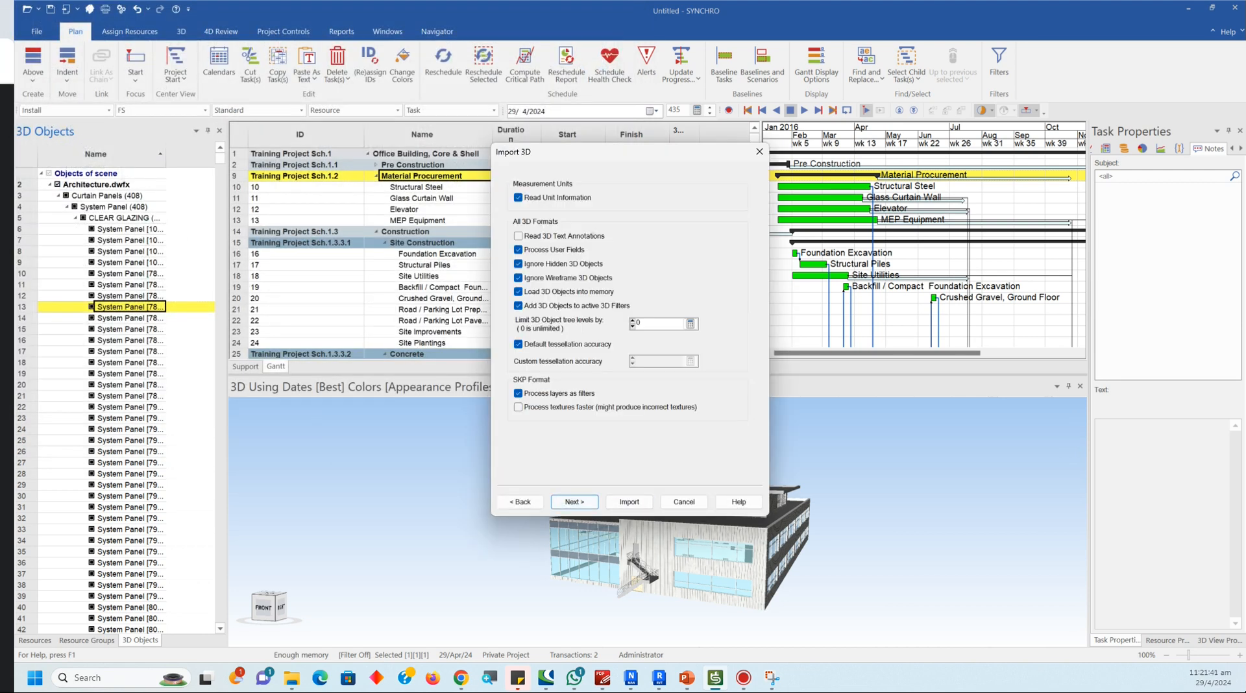
pyautogui.click(575, 502)
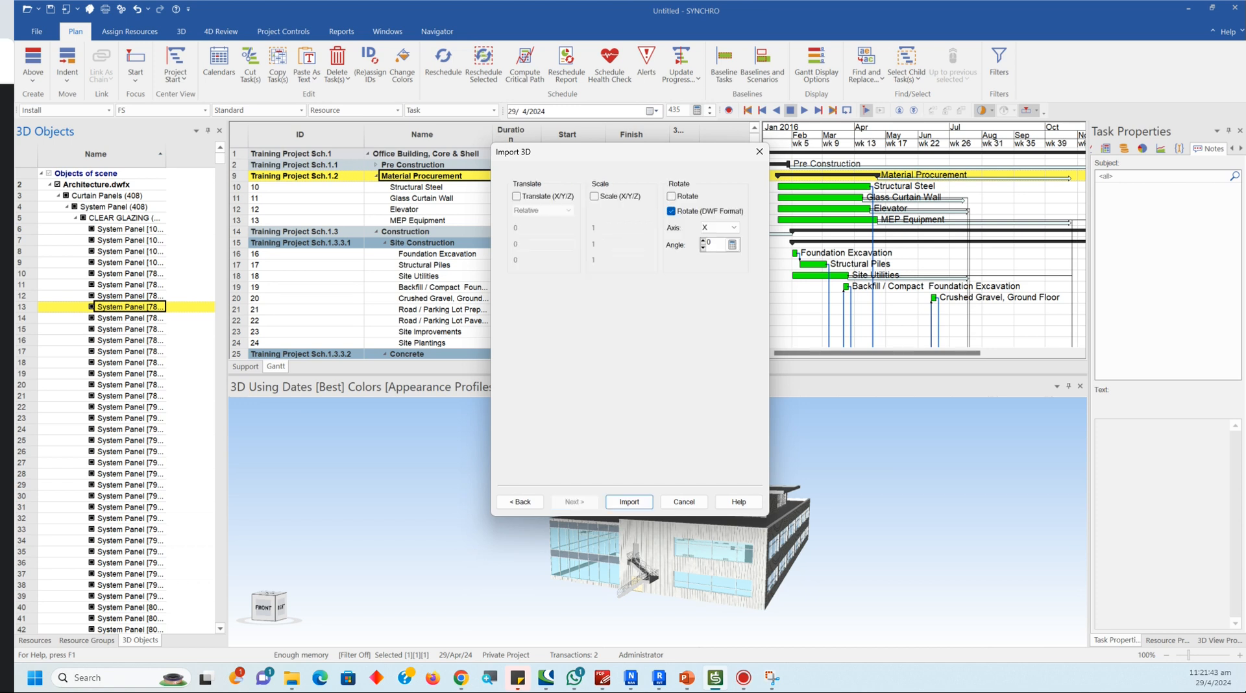
pyautogui.click(629, 501)
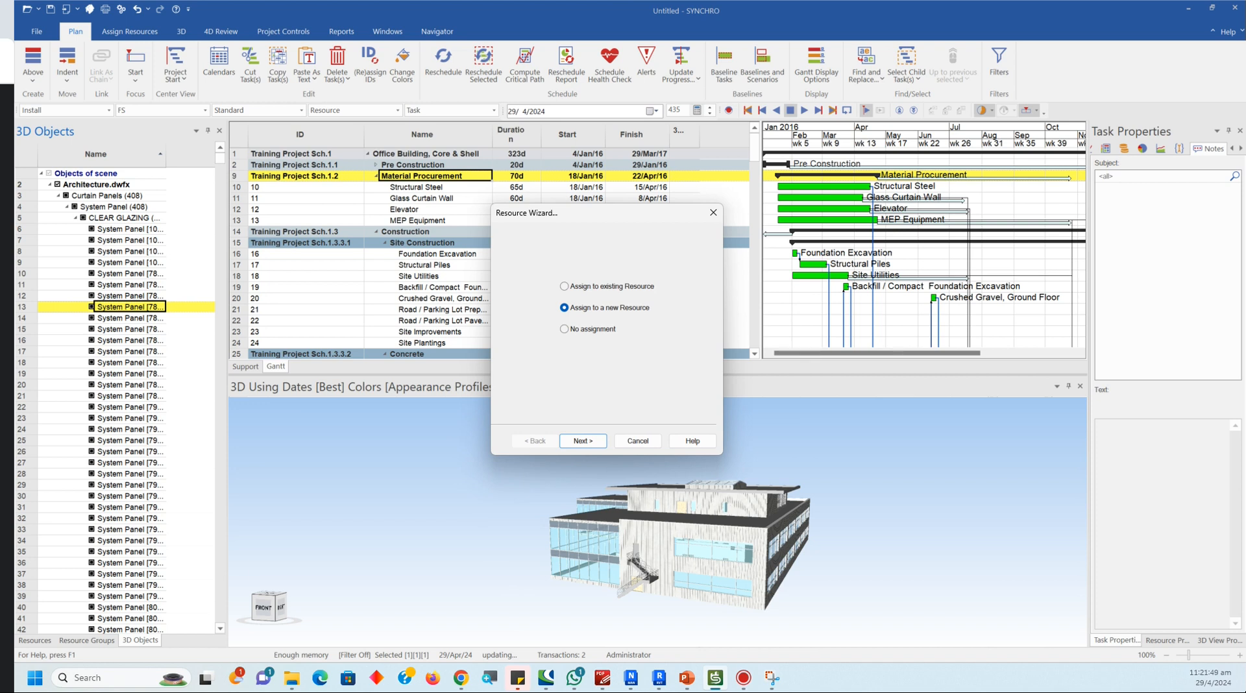
pyautogui.click(583, 441)
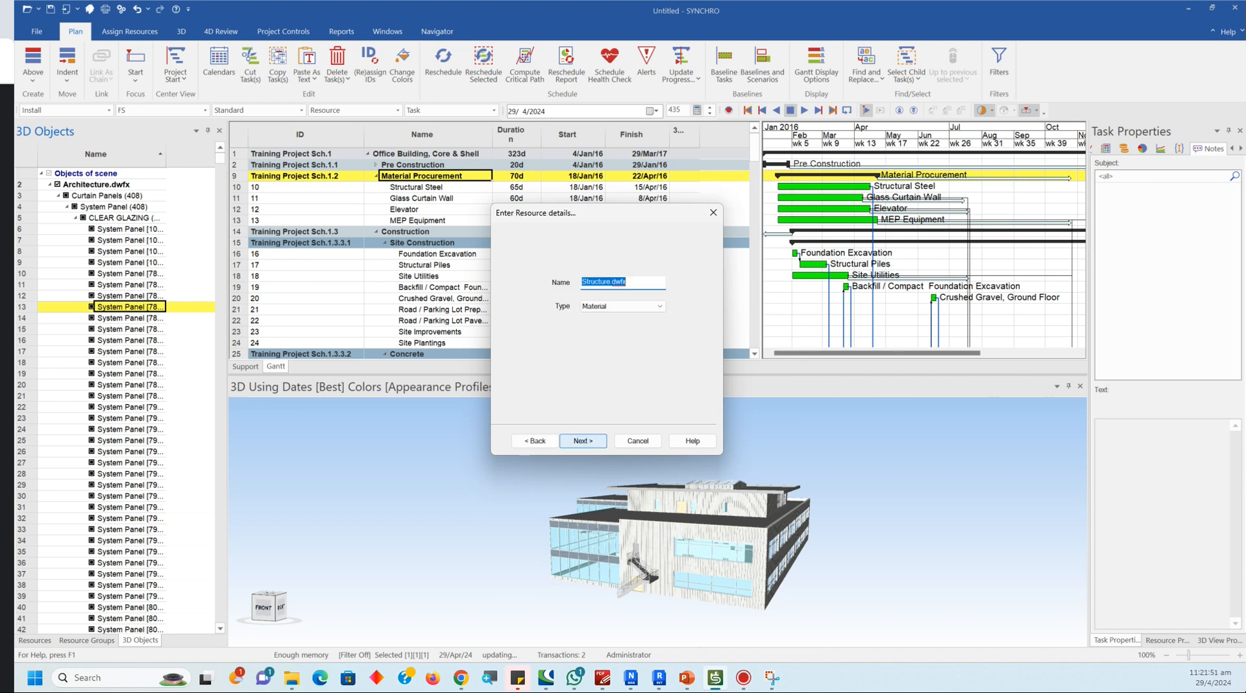
pyautogui.click(582, 441)
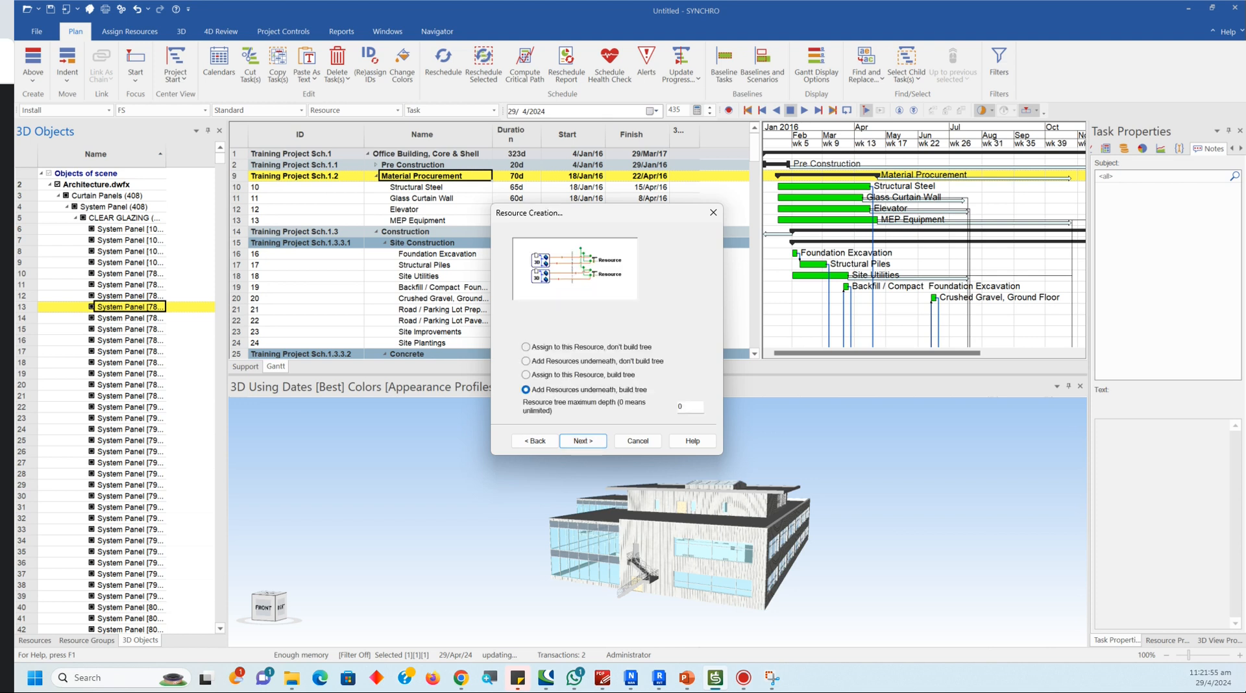
pyautogui.click(527, 347)
pyautogui.click(583, 441)
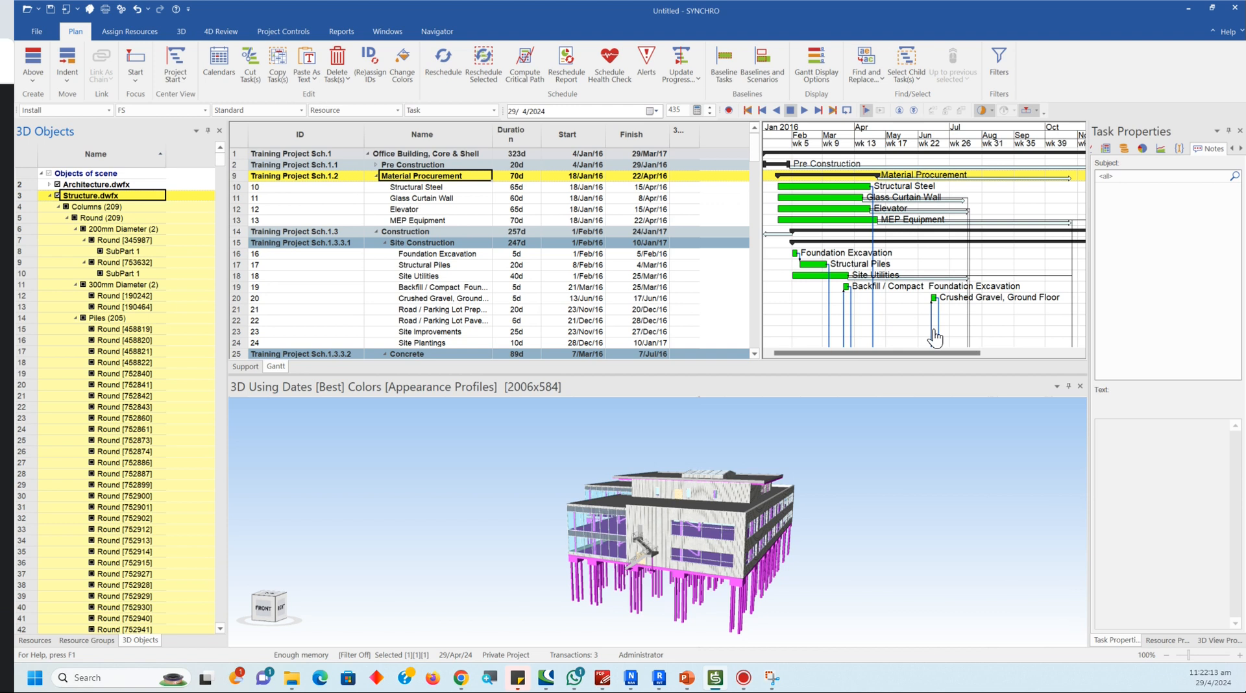
# Step: Inspect the imported Structure columns and piles through the 3D Objects tree, and undo the Structure import
pyautogui.press('Escape')
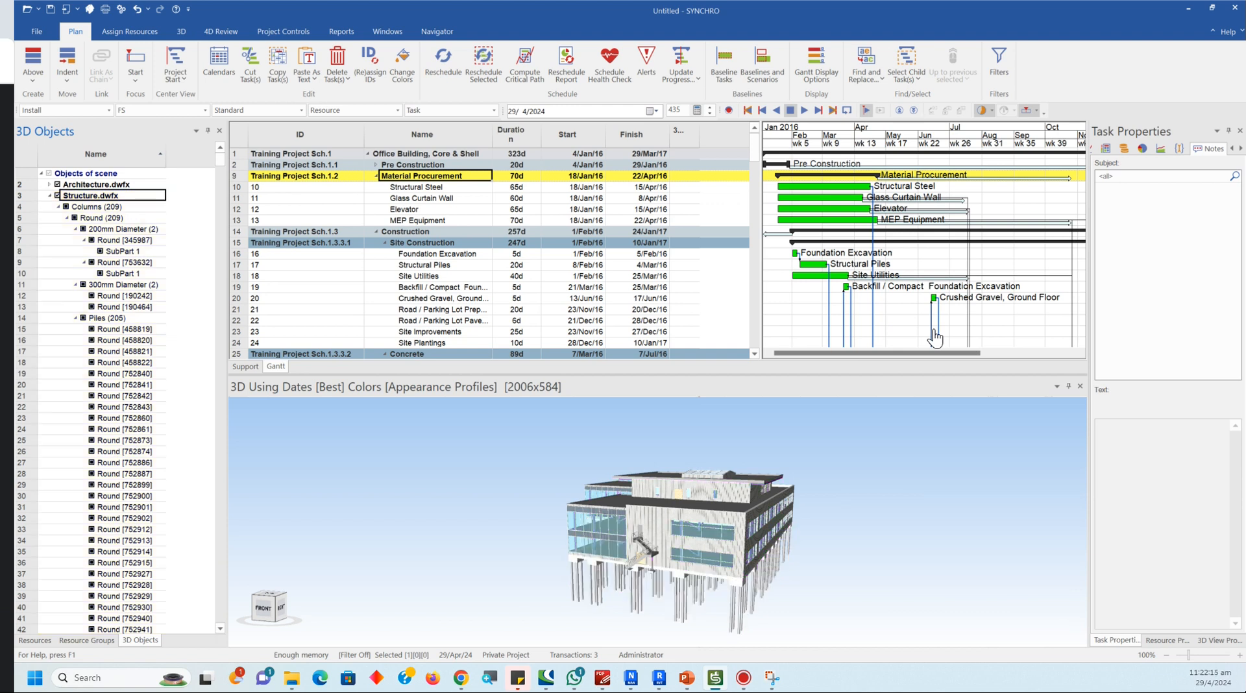
pyautogui.press('Down')
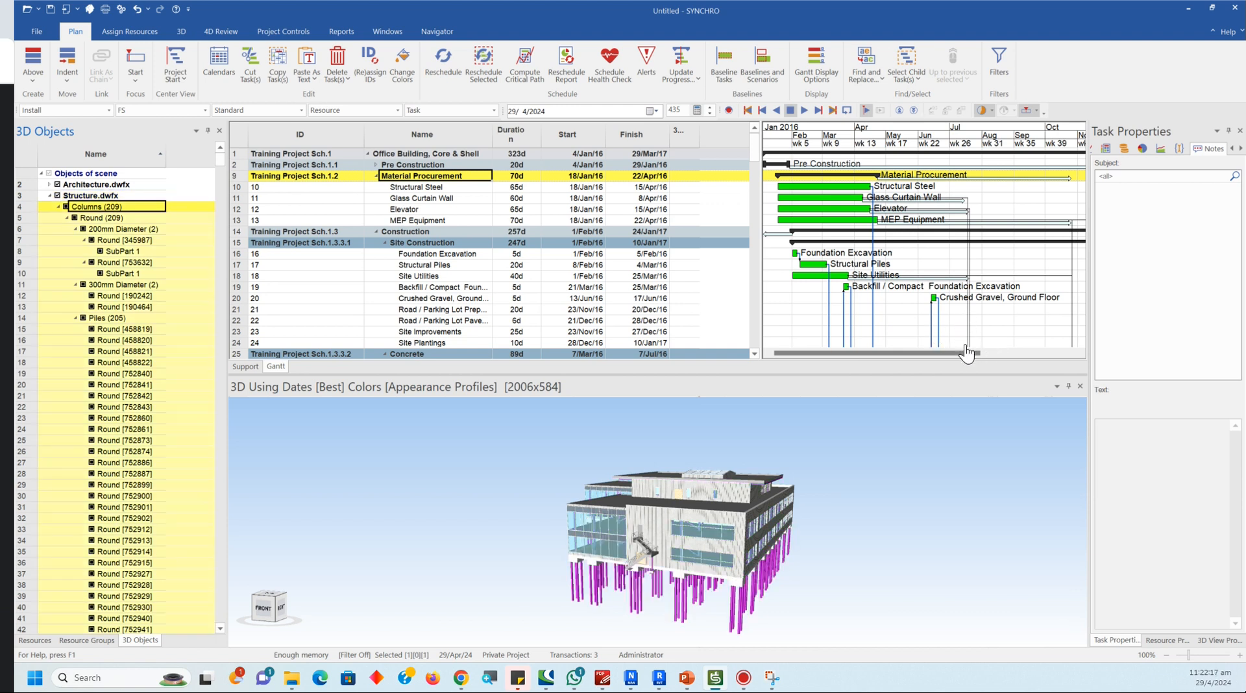
pyautogui.click(1018, 429)
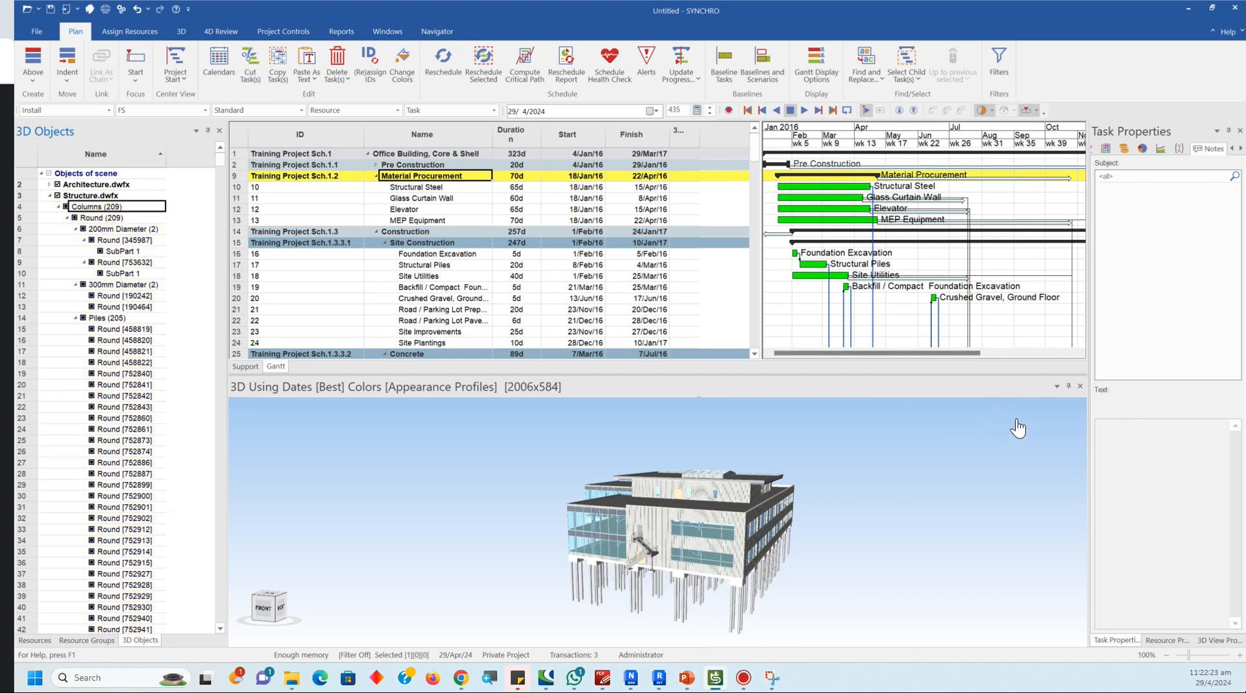
pyautogui.click(1008, 465)
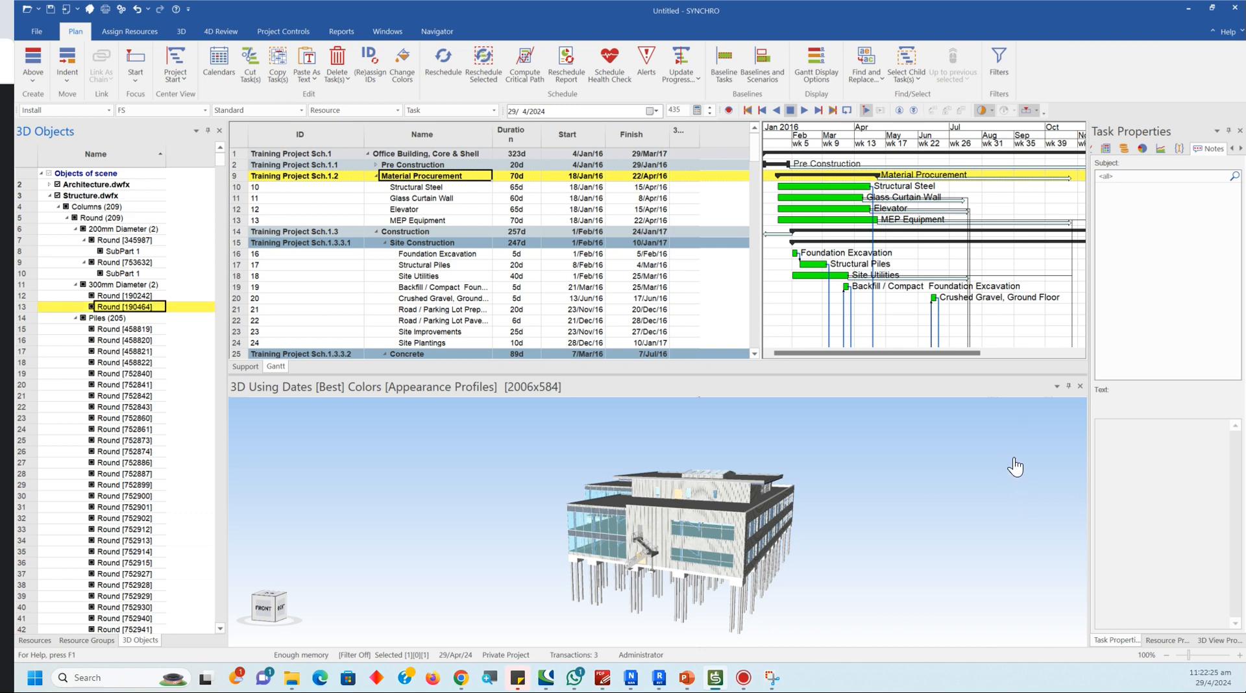
pyautogui.click(1013, 568)
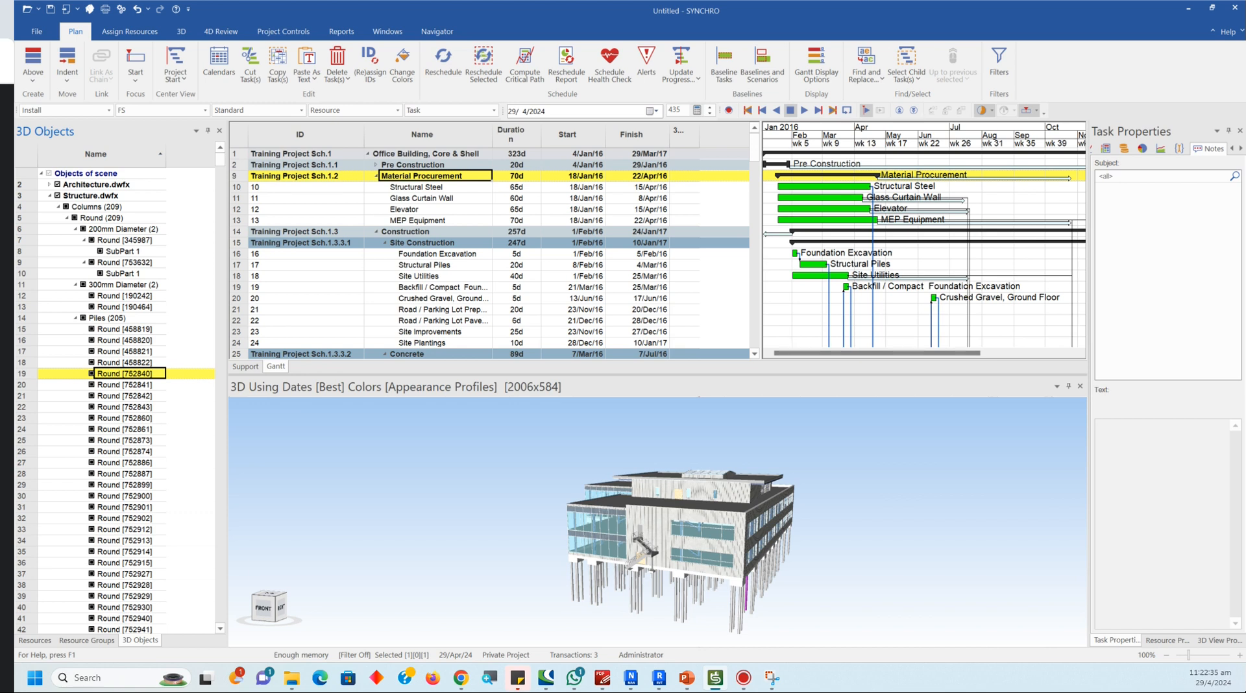
pyautogui.hotkey('ctrl', 'z')
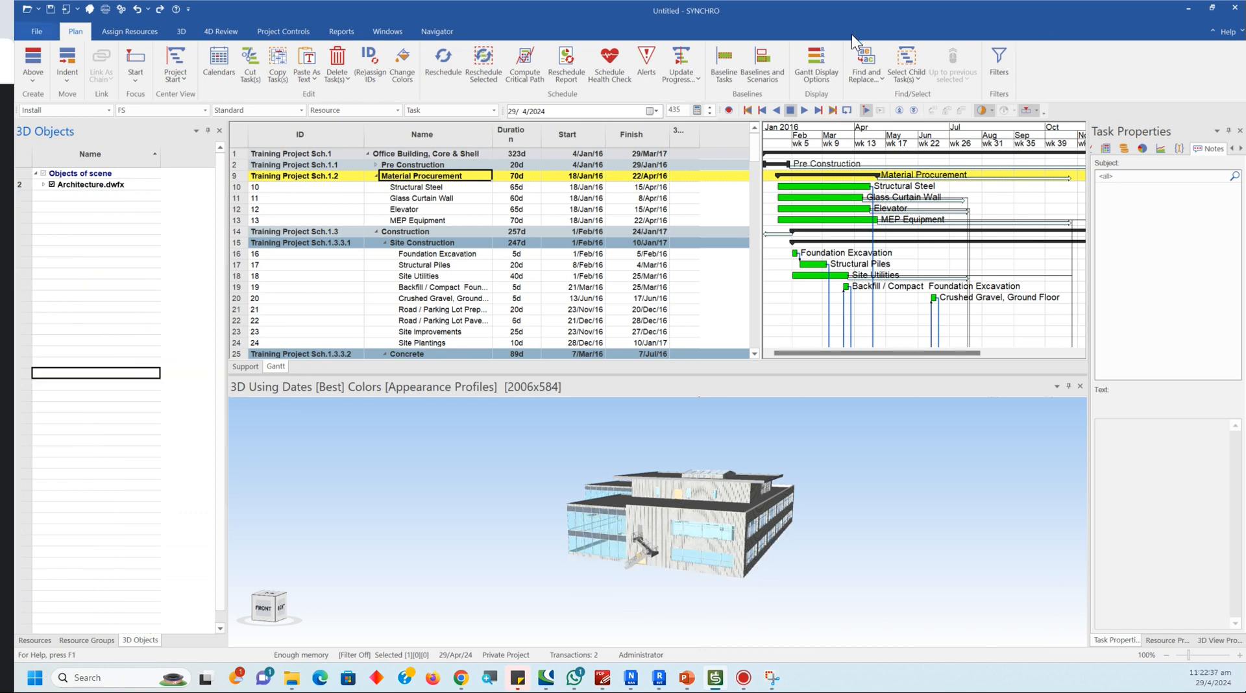
# Step: Begin the 3D import again with the Structure model from the Models folder as the only file
pyautogui.hotkey('alt', 'f')
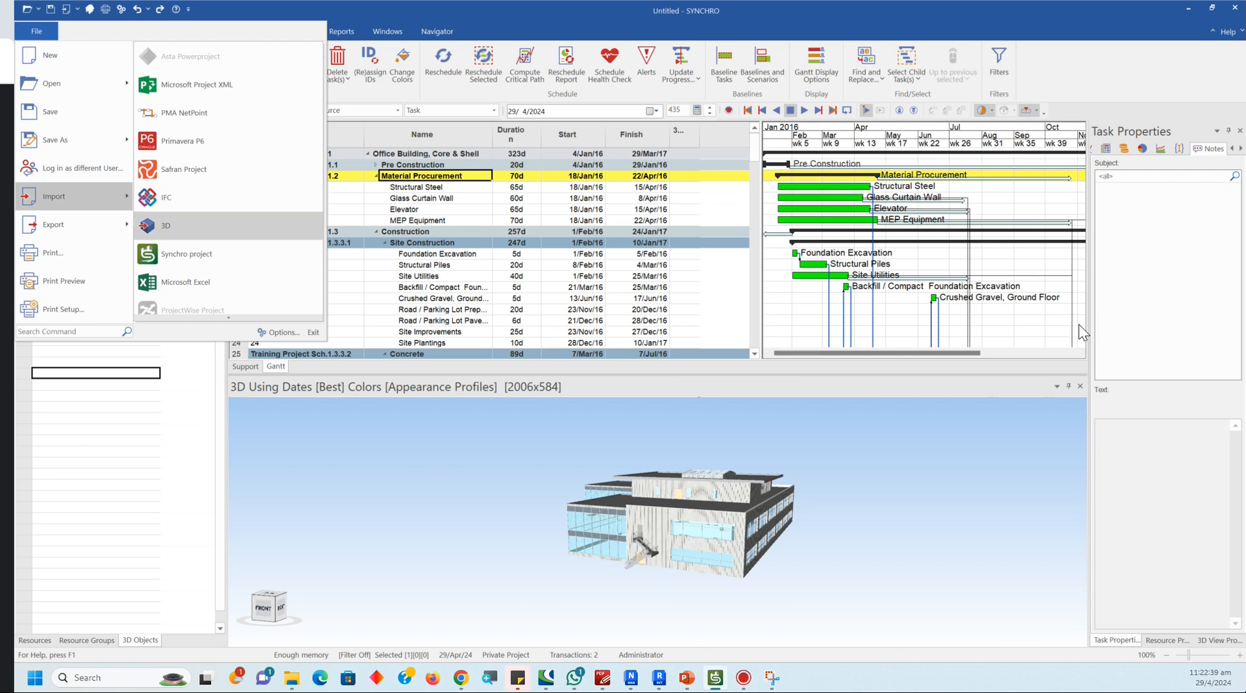
pyautogui.press('Escape')
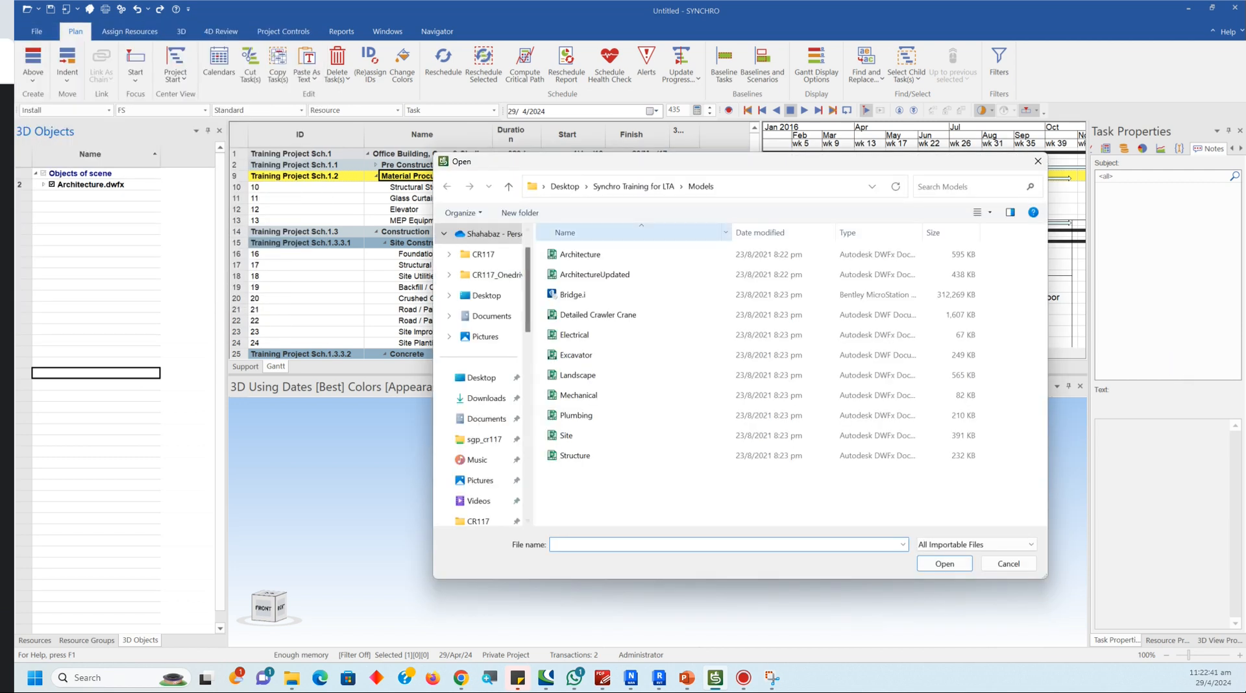
pyautogui.click(575, 456)
pyautogui.click(944, 564)
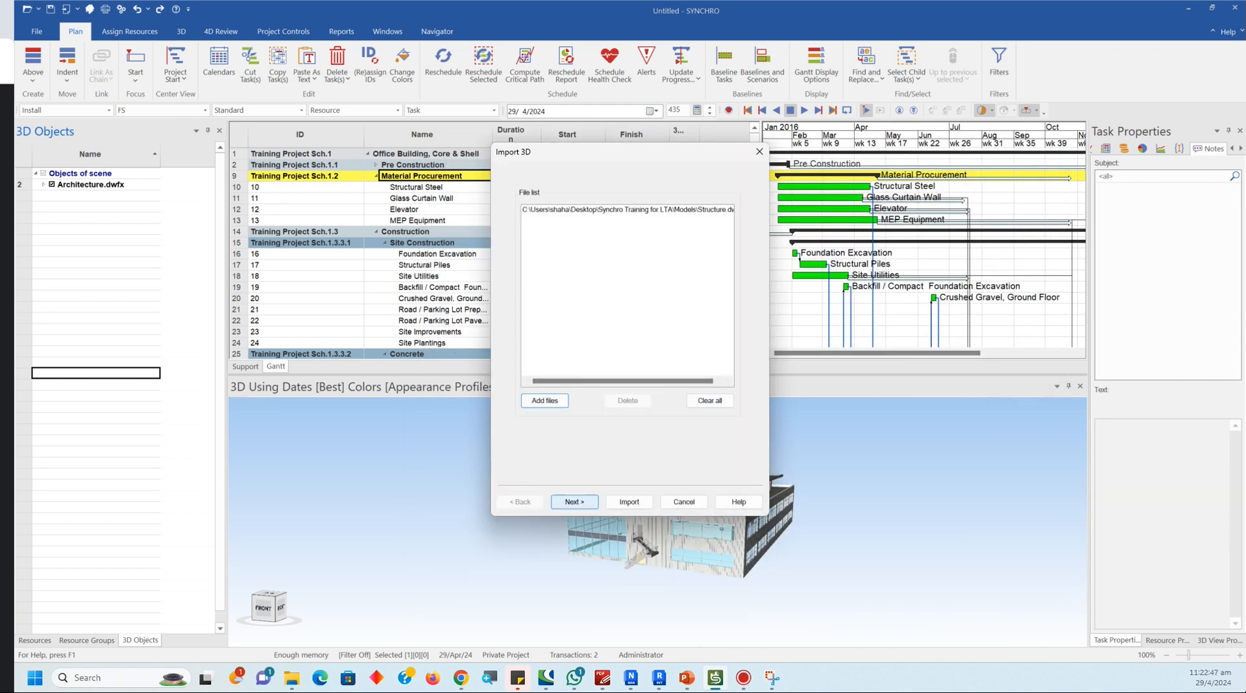
# Step: Import Structure with unchanged transform settings into a new Material resource named Structure.dwfx, keeping Assign to this Resource, don't build tree
pyautogui.click(574, 502)
pyautogui.click(574, 502)
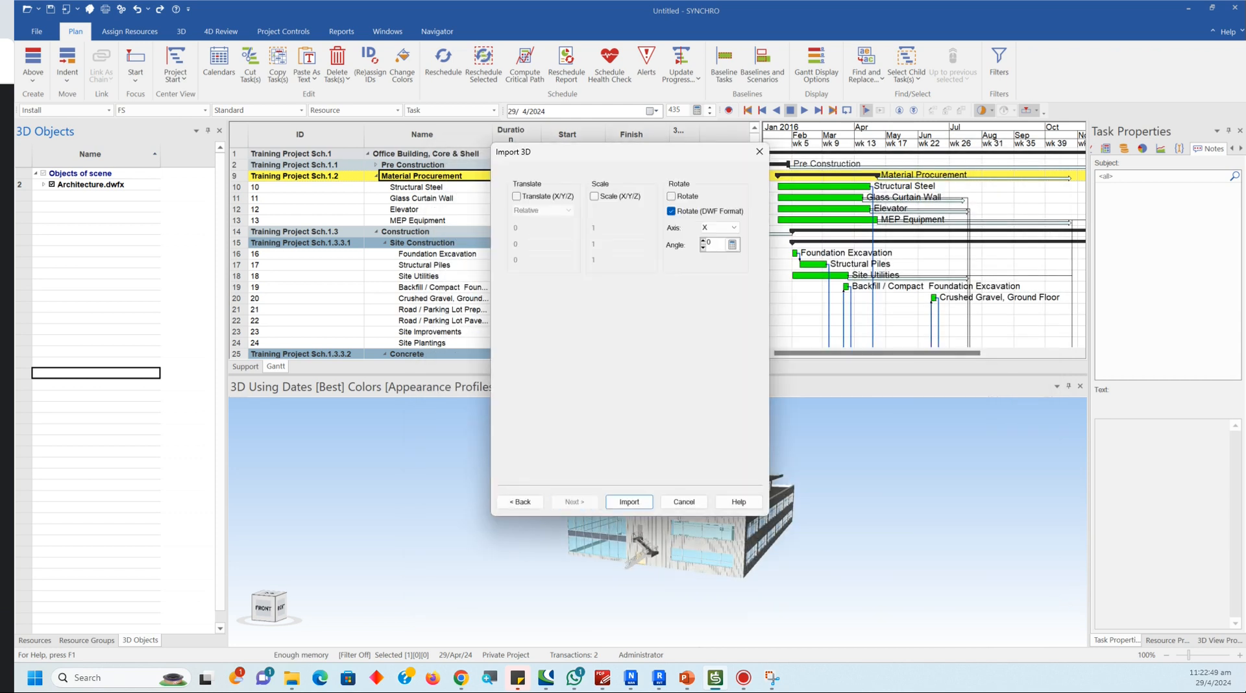
pyautogui.click(630, 502)
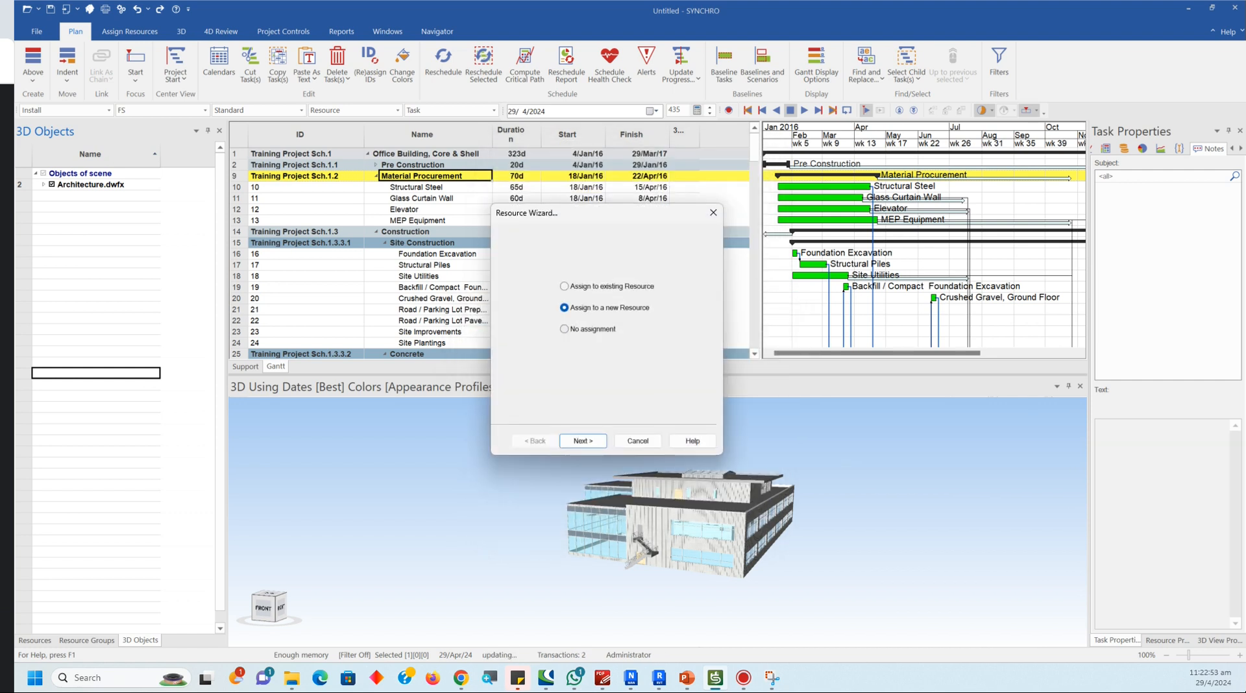
pyautogui.press('Return')
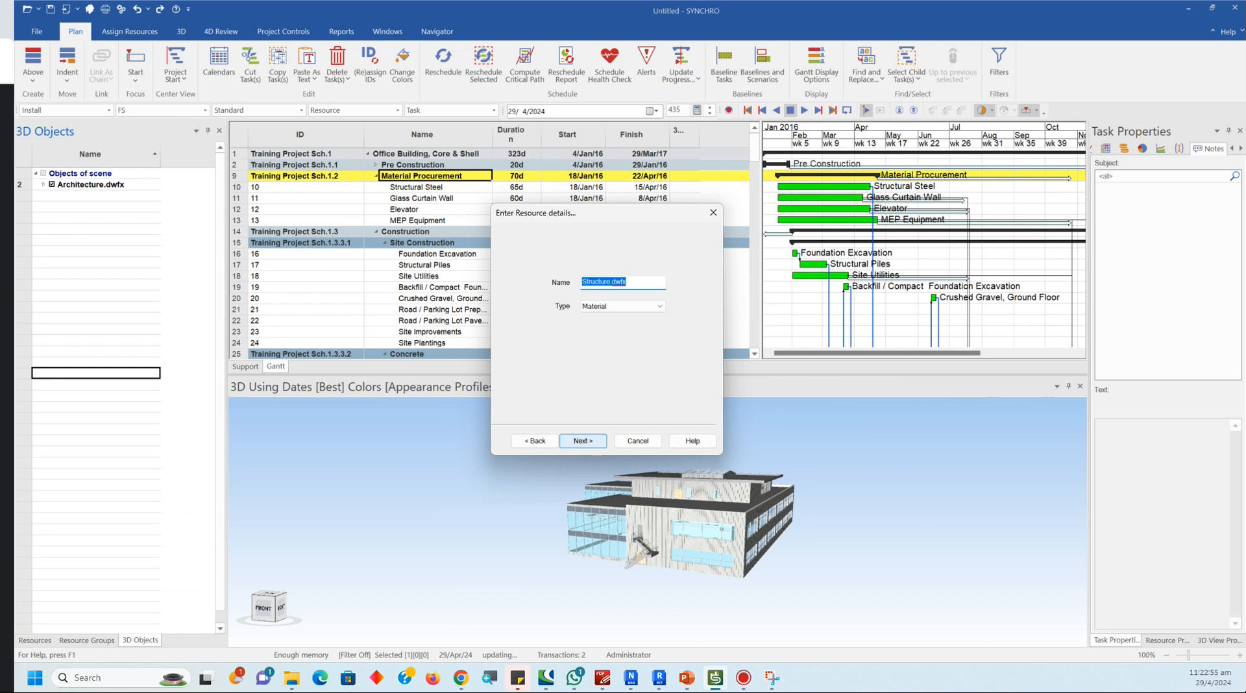
pyautogui.press('Return')
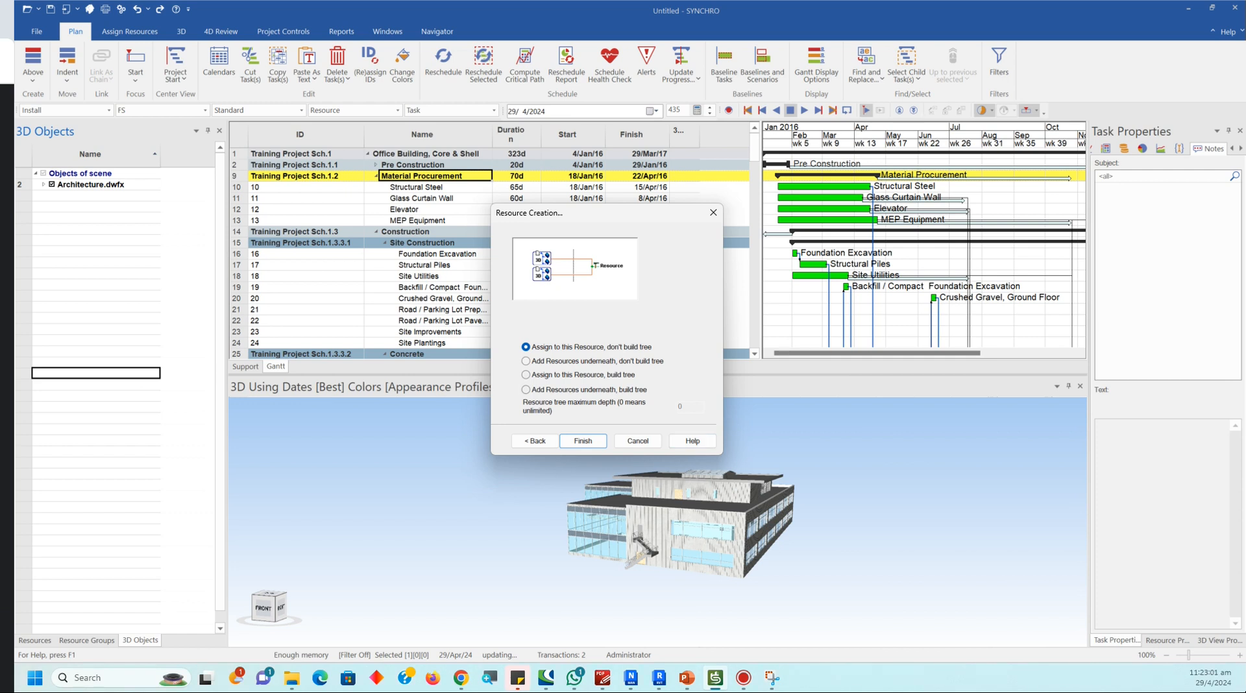
pyautogui.click(527, 361)
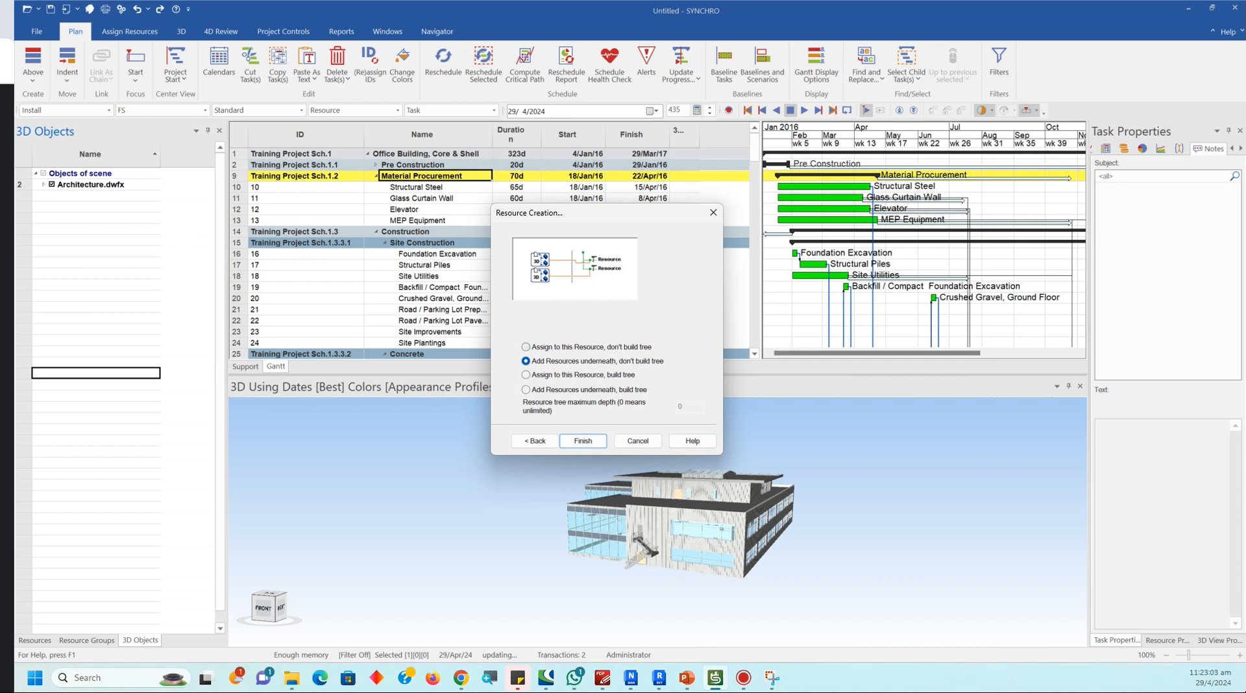
pyautogui.click(526, 347)
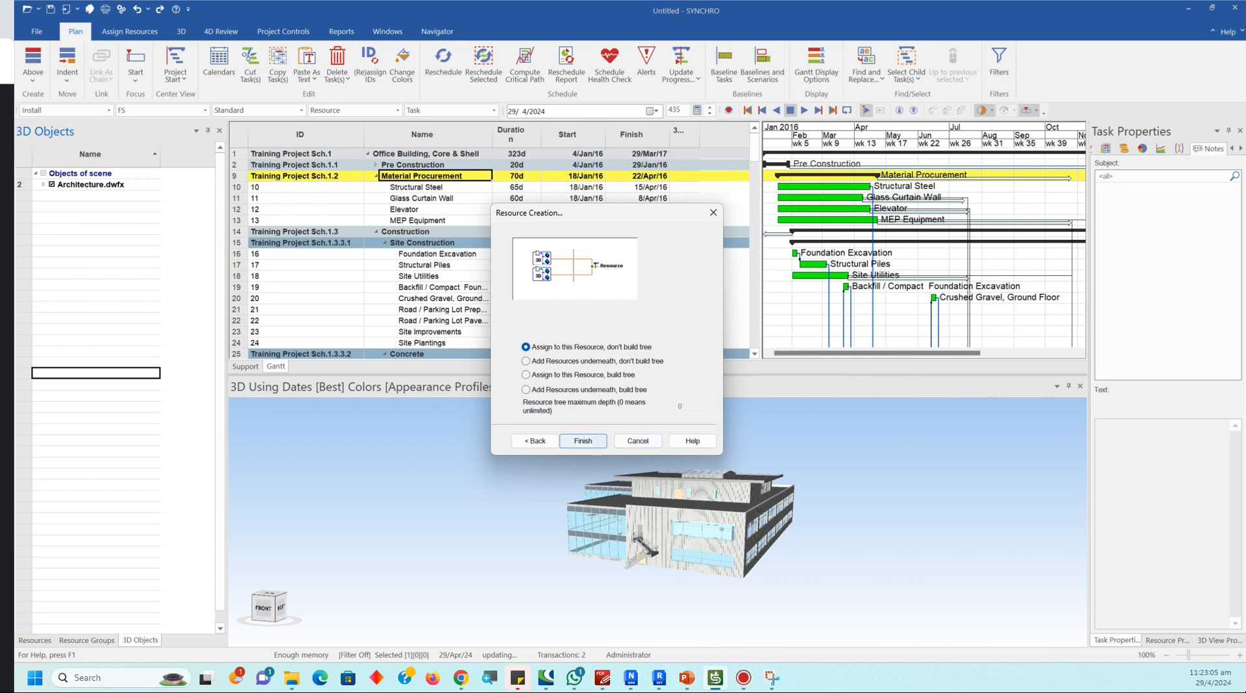
pyautogui.click(583, 441)
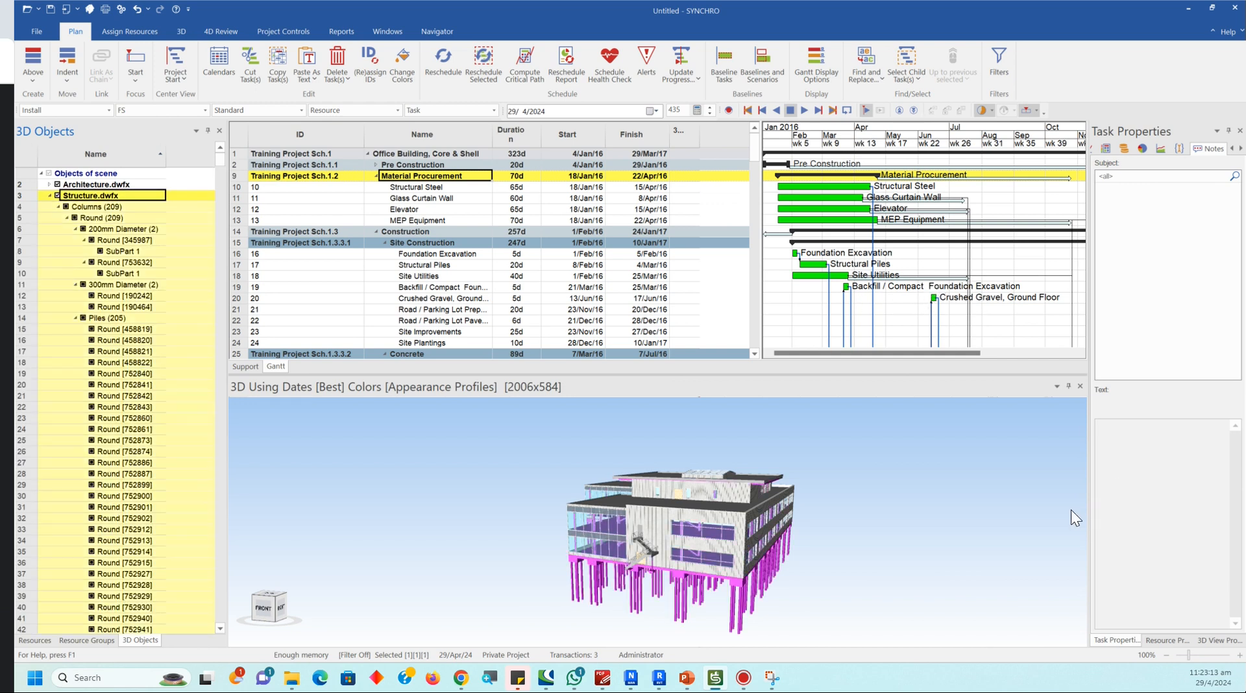
# Step: Examine individual columns and piles of Structure.dwfx in the 3D Objects tree, and undo the Structure import
pyautogui.click(124, 374)
pyautogui.click(124, 396)
pyautogui.click(123, 429)
pyautogui.click(123, 241)
pyautogui.click(107, 219)
pyautogui.click(123, 296)
pyautogui.click(123, 363)
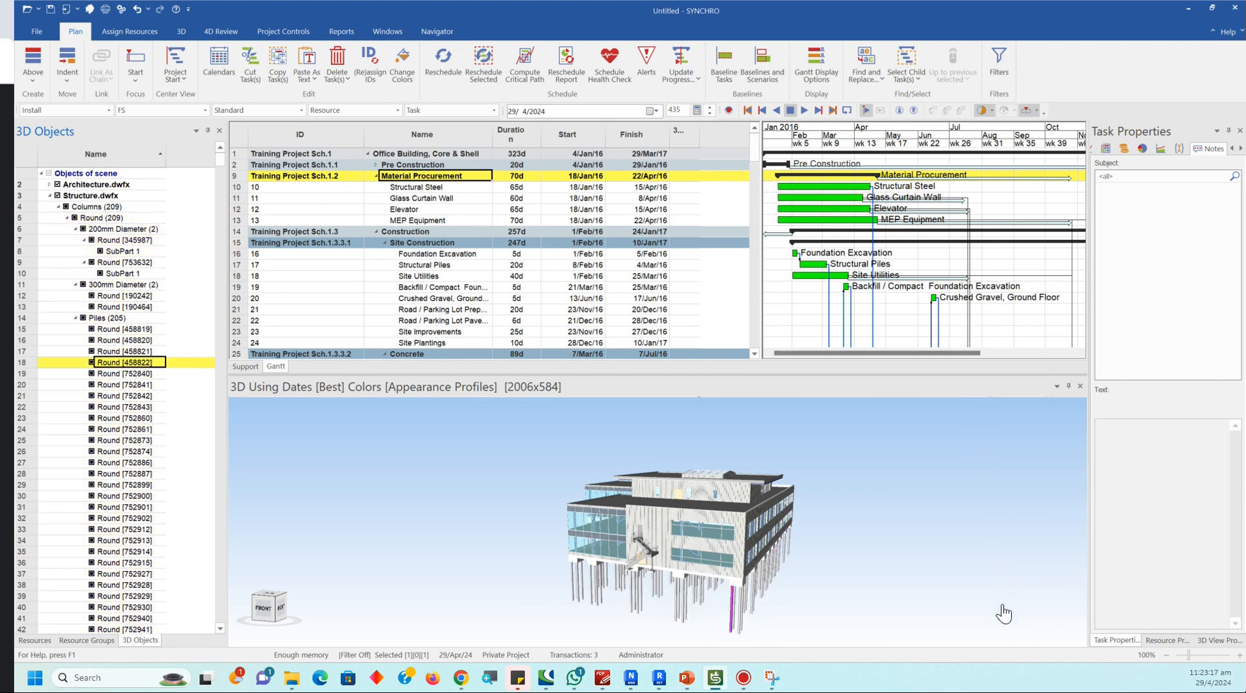
pyautogui.click(122, 407)
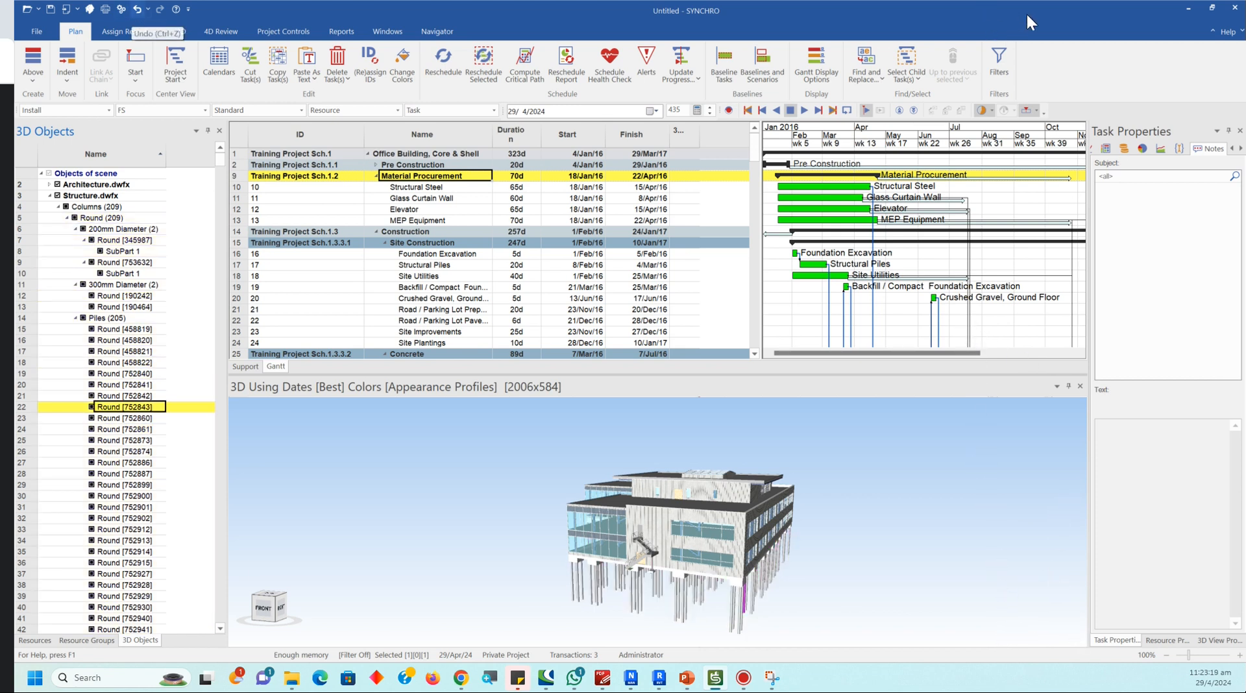
pyautogui.click(137, 9)
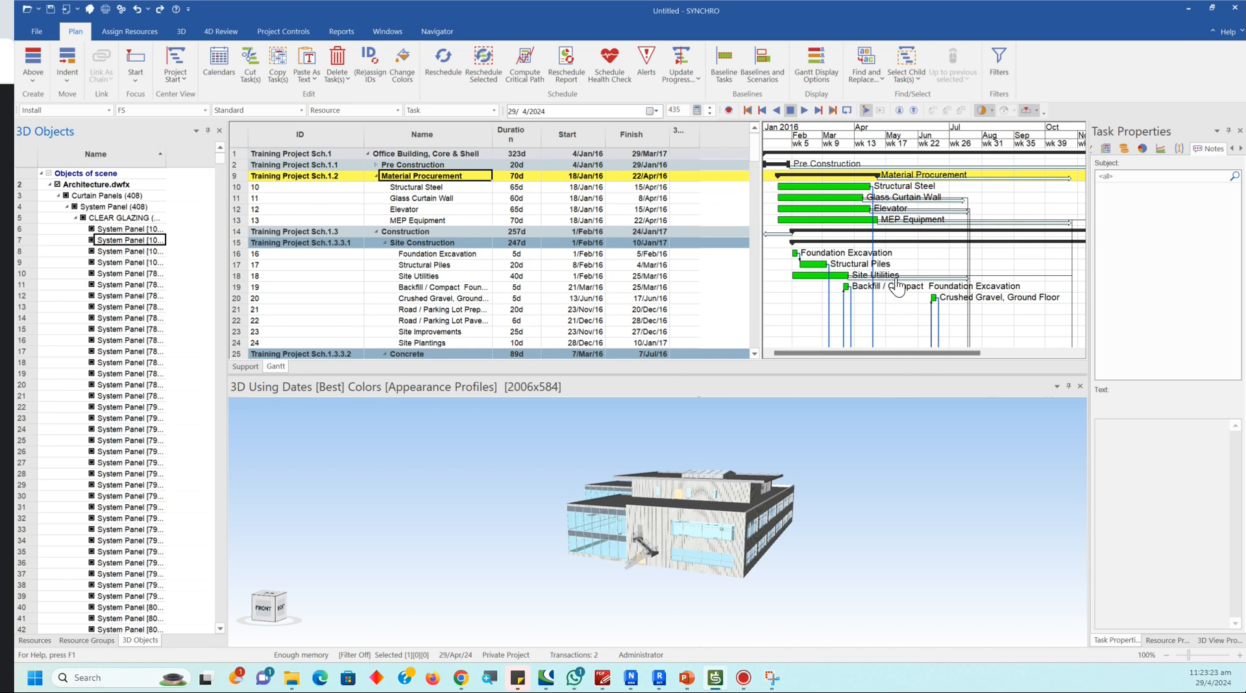
# Step: Start a new 3D import and load the Excavator model from the Models folder into the file list
pyautogui.click(36, 31)
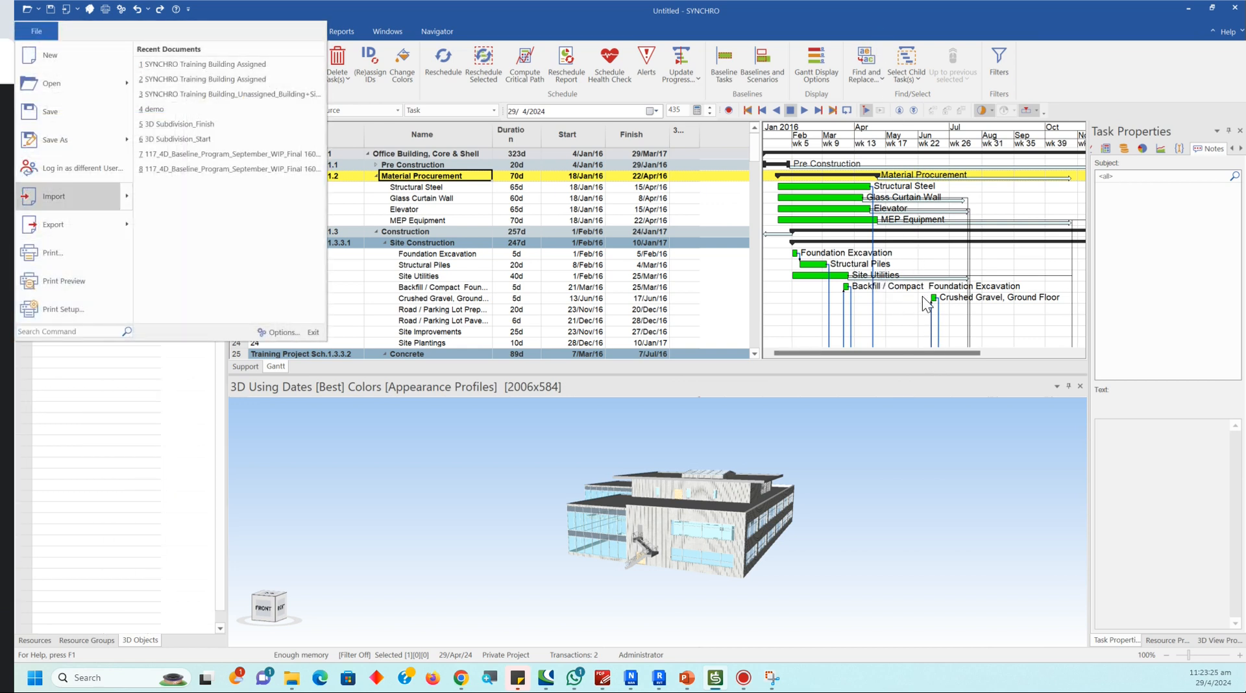
pyautogui.moveTo(91, 196)
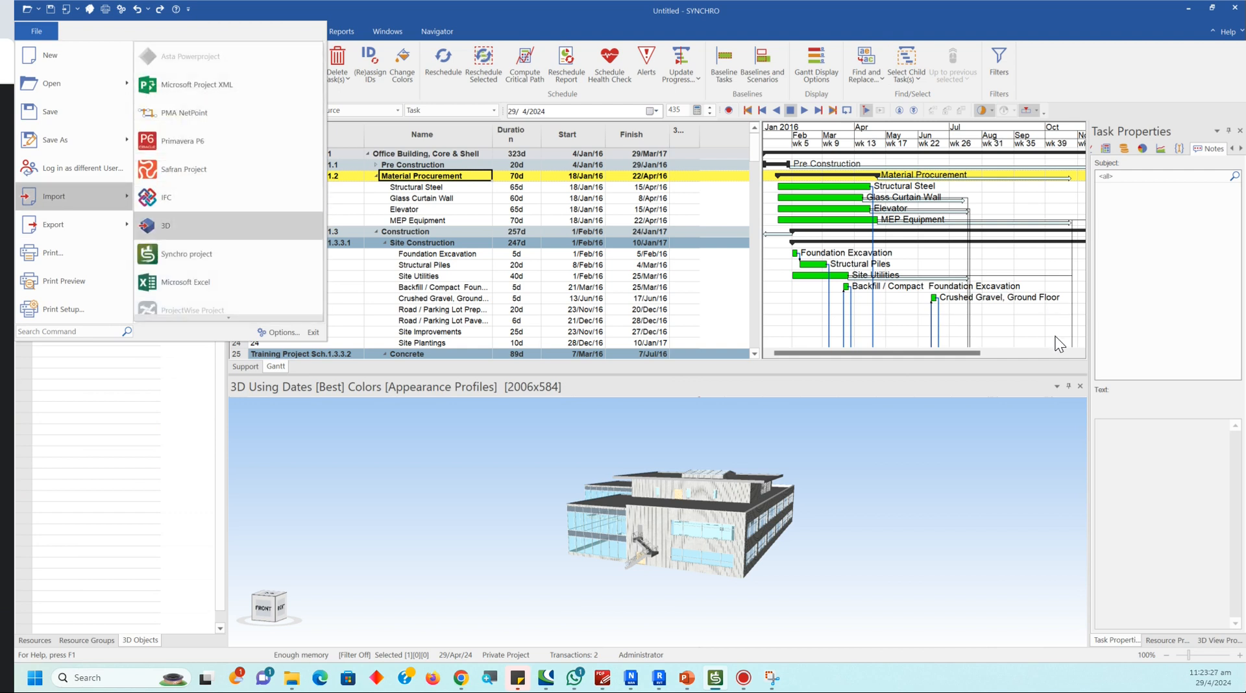
pyautogui.click(165, 225)
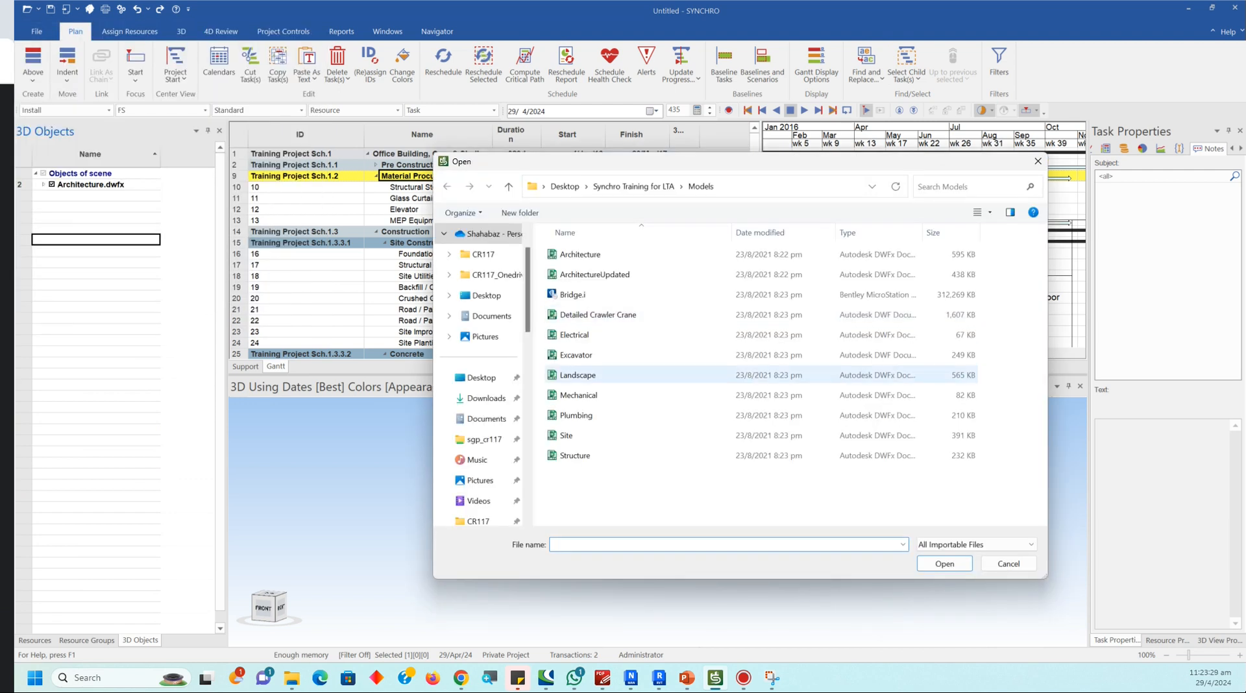
pyautogui.click(576, 355)
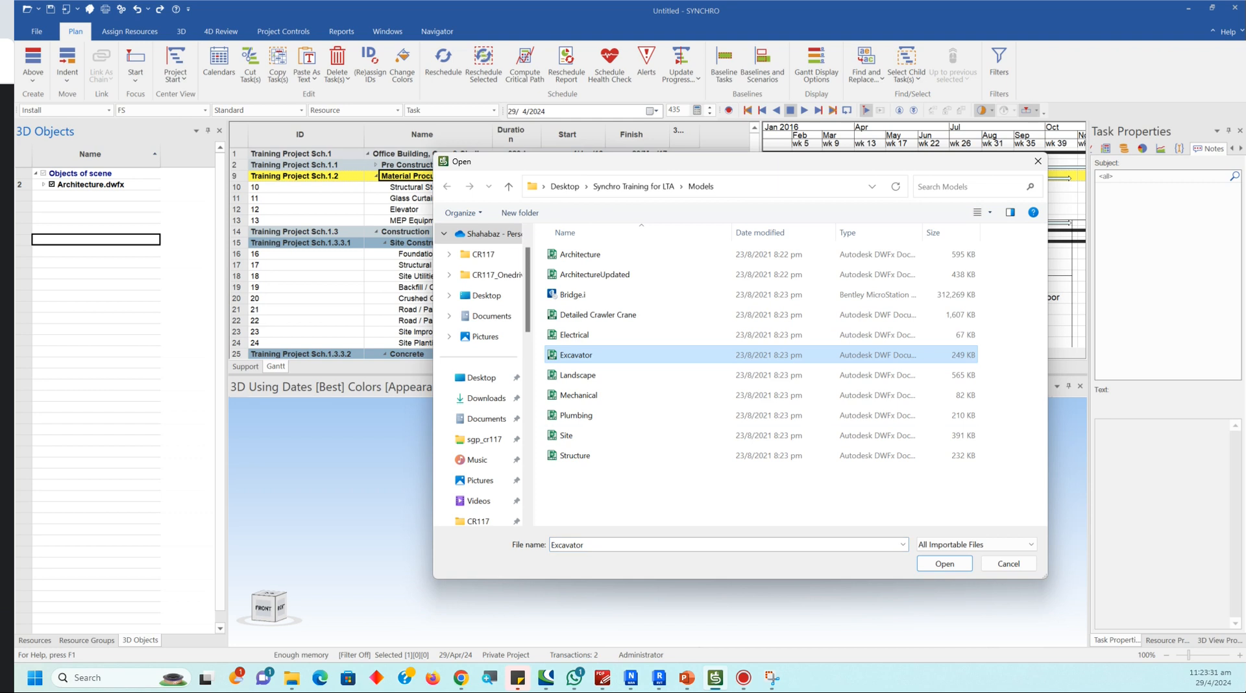
pyautogui.click(944, 564)
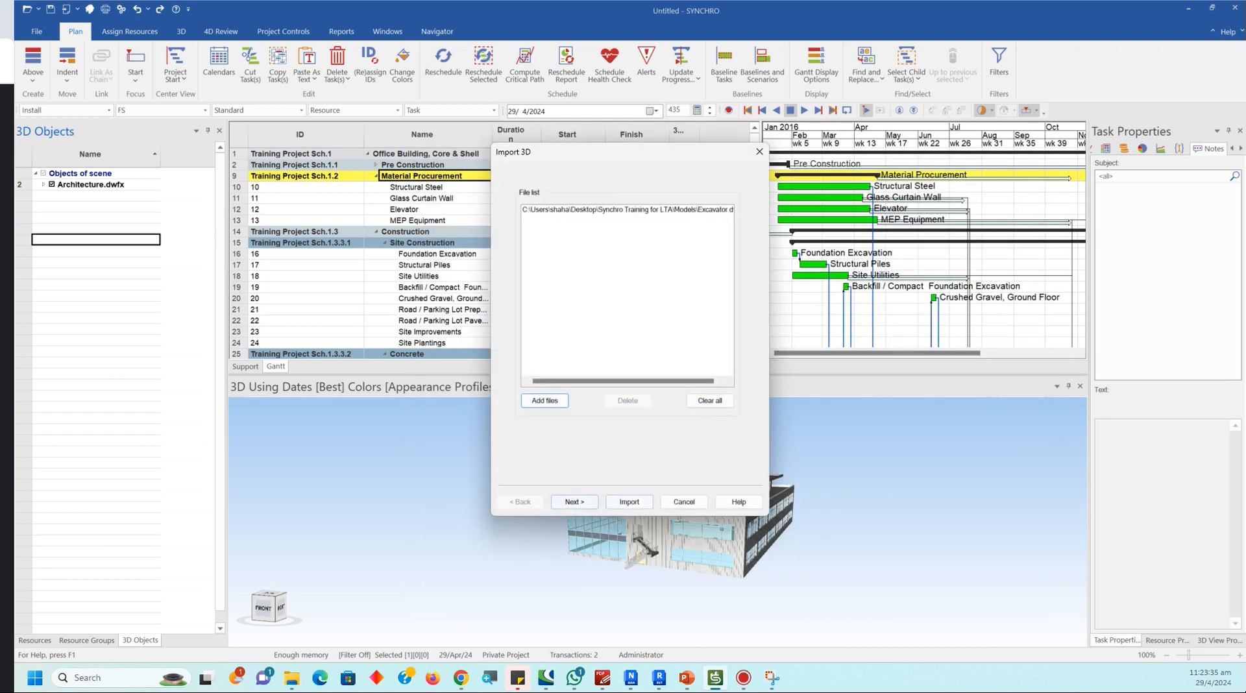
# Step: Import the Excavator into a new Material resource named Excavator.dwf, using Assign to this Resource, don't build tree
pyautogui.click(630, 502)
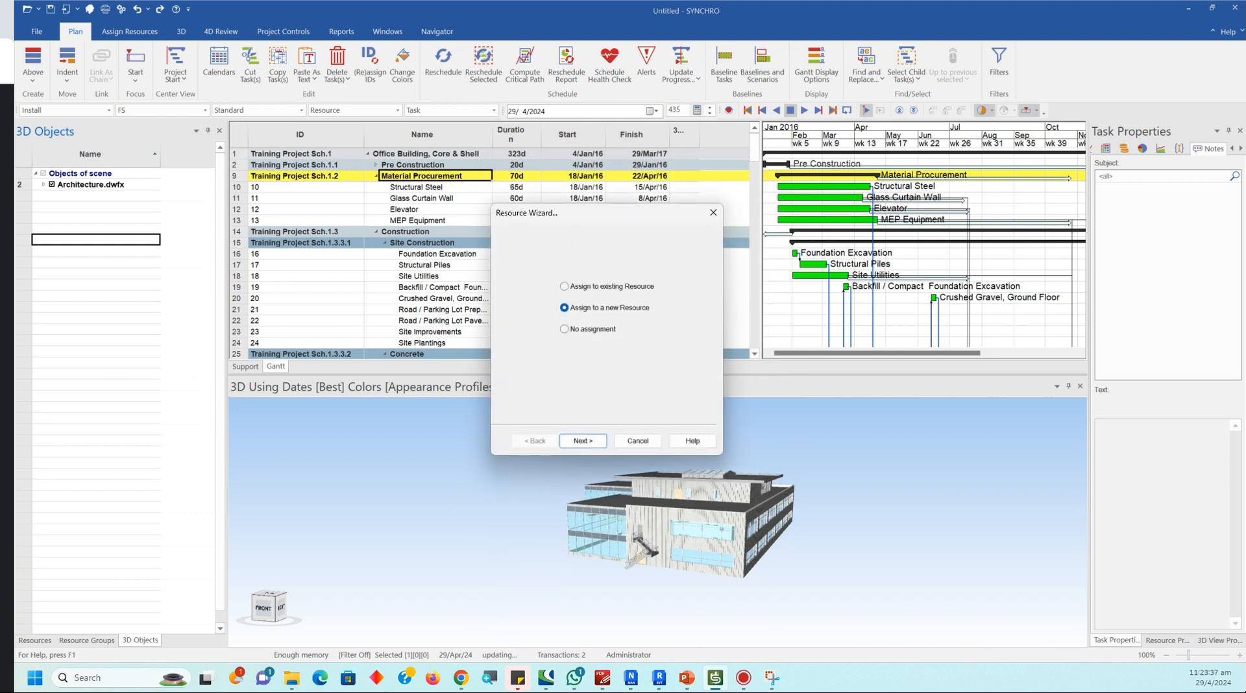
pyautogui.click(583, 441)
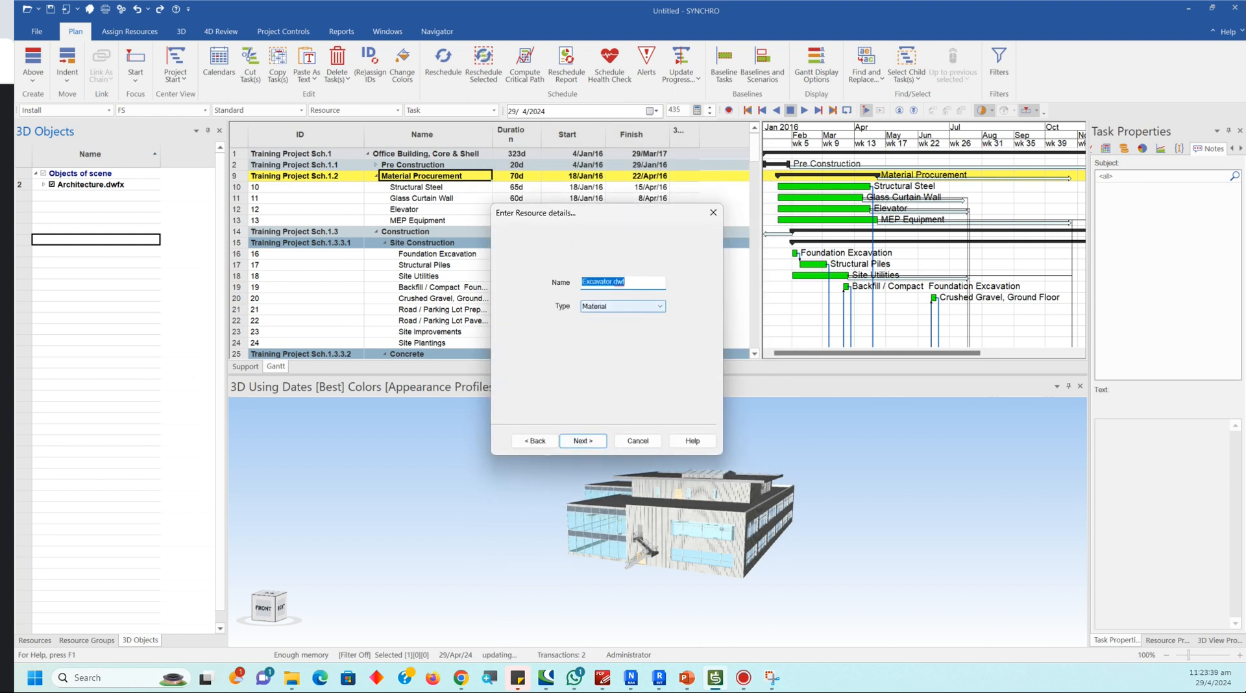
pyautogui.click(583, 440)
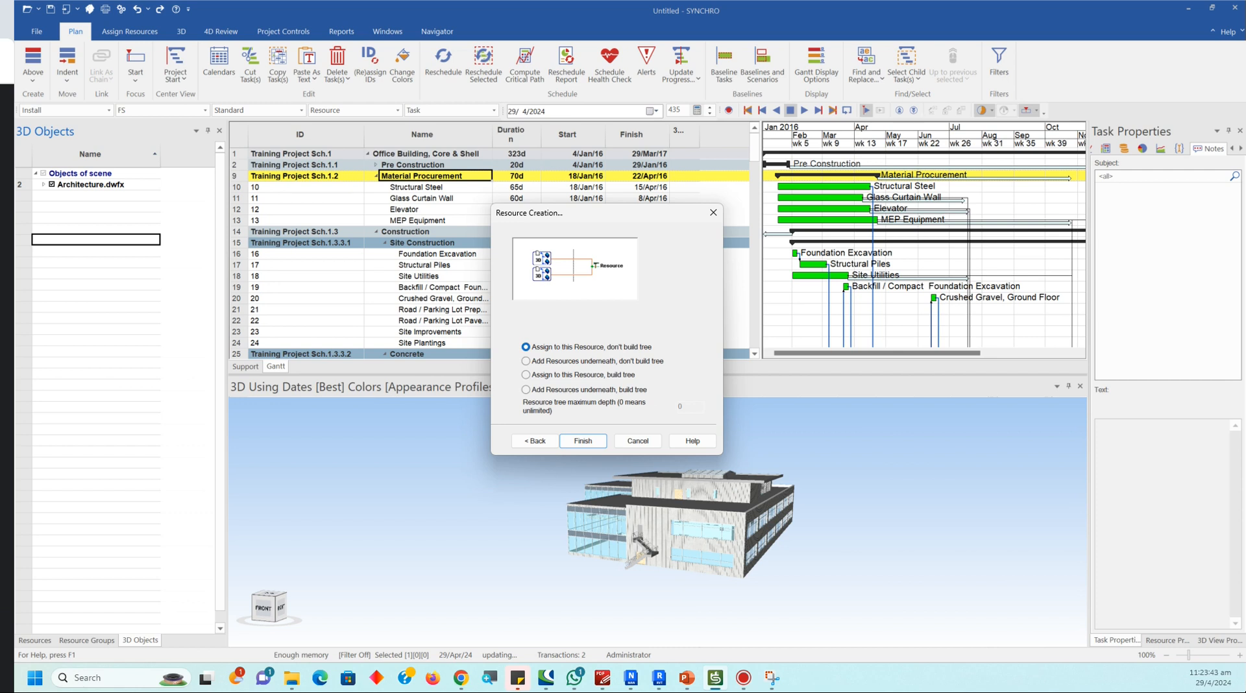
pyautogui.click(583, 441)
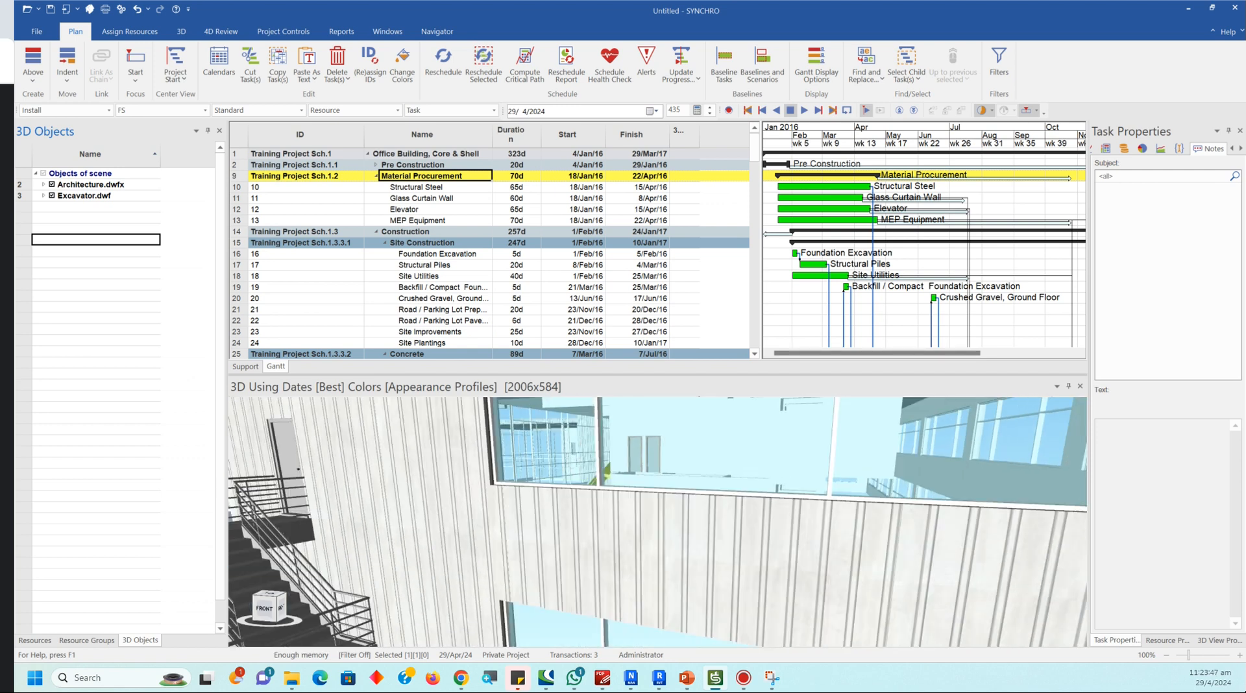
# Step: Locate the imported excavator inside the building and select Excavator.dwf in the 3D Objects tree
pyautogui.moveTo(632, 476); pyautogui.dragTo(633, 529, button='middle')
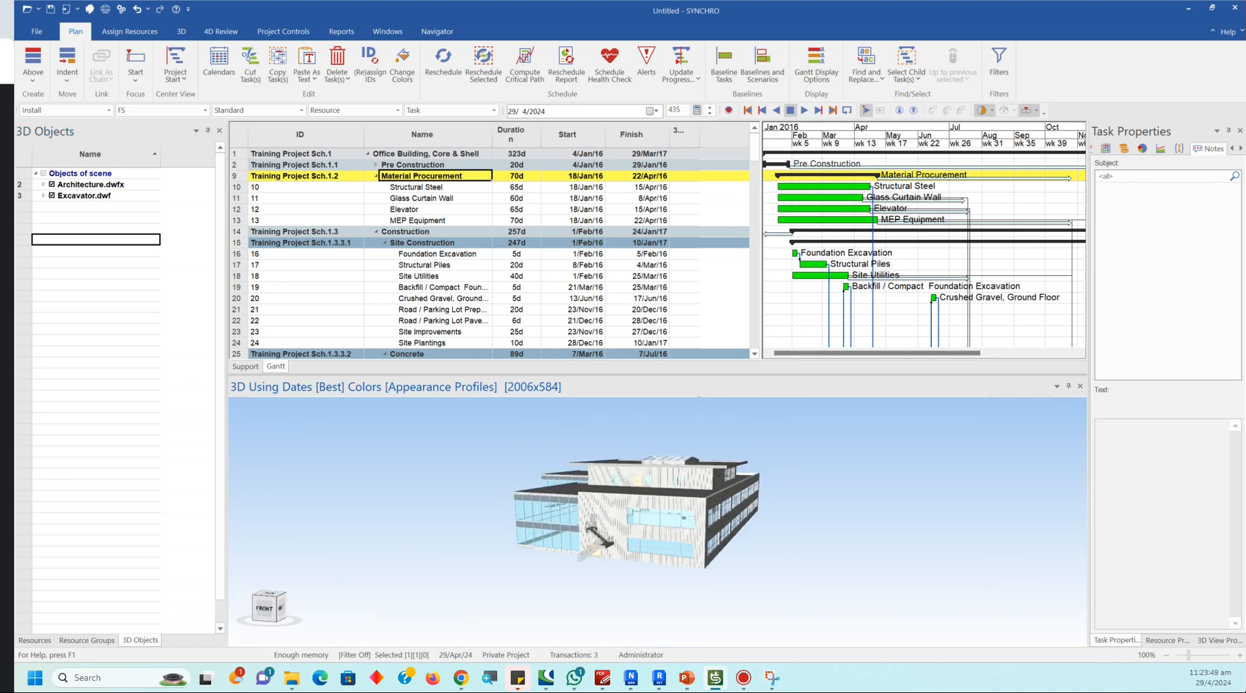
pyautogui.scroll(10, 632, 528)
pyautogui.scroll(10, 607, 474)
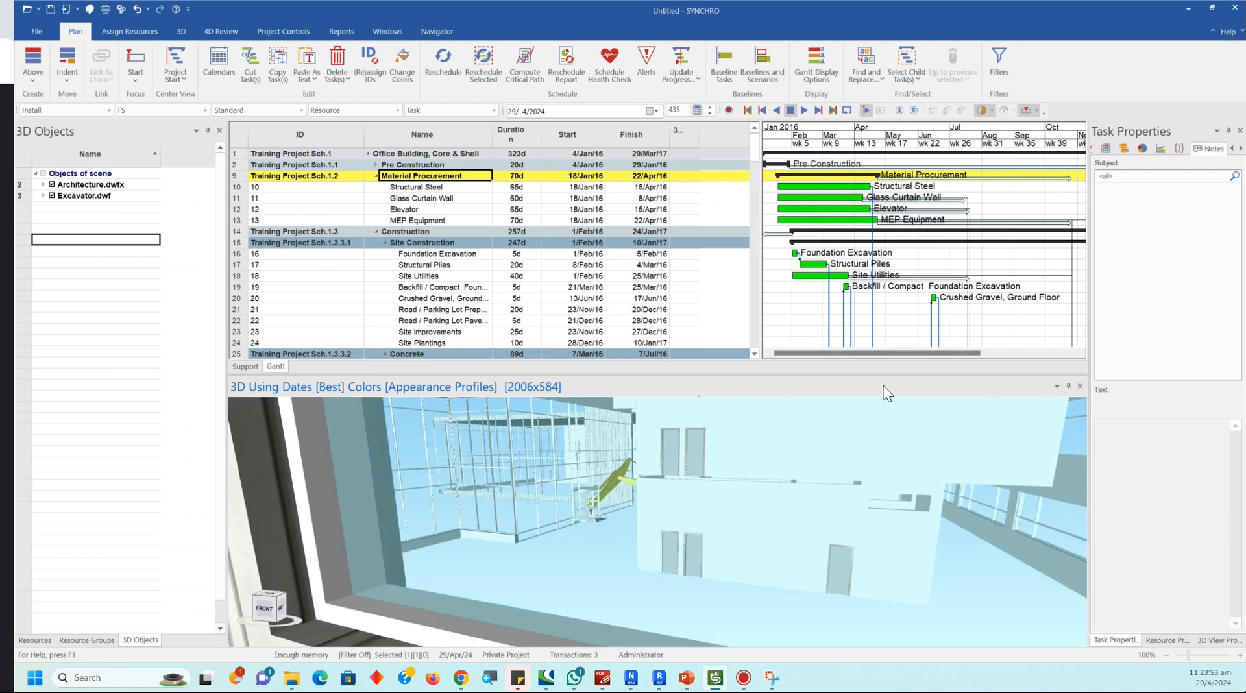
pyautogui.click(104, 195)
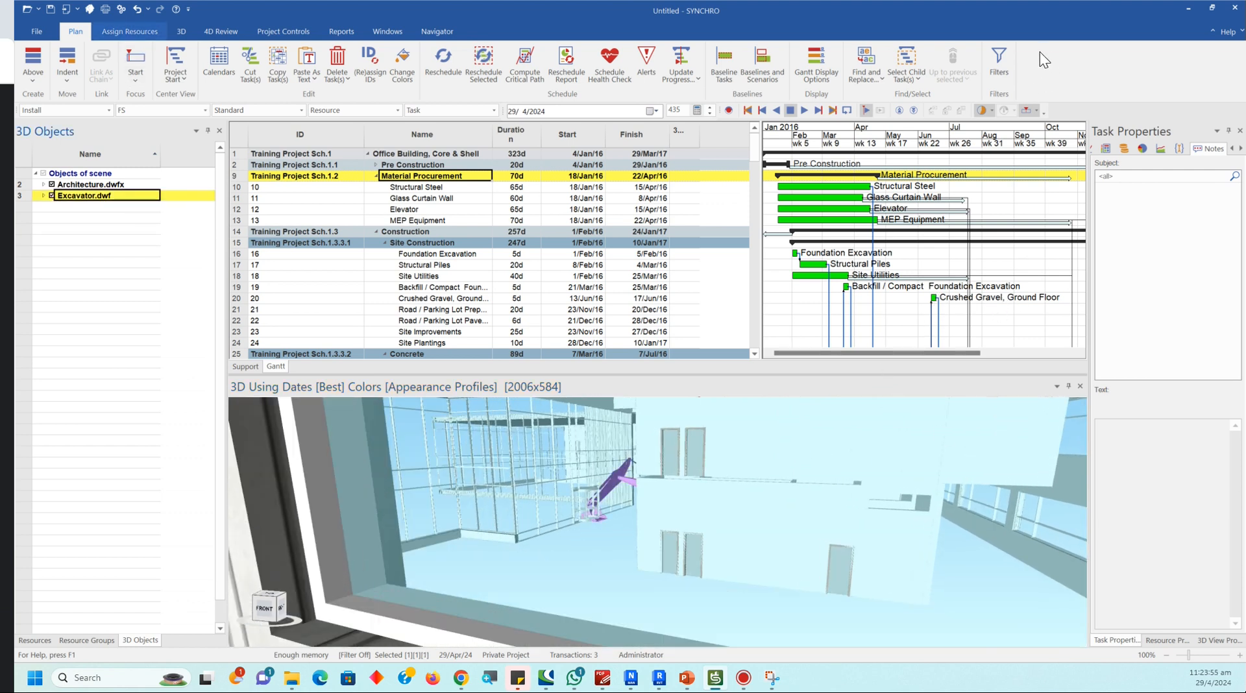
# Step: Raise the excavator vertically out of the building to roof level with the Advanced Manipulator
pyautogui.click(181, 31)
pyautogui.click(185, 72)
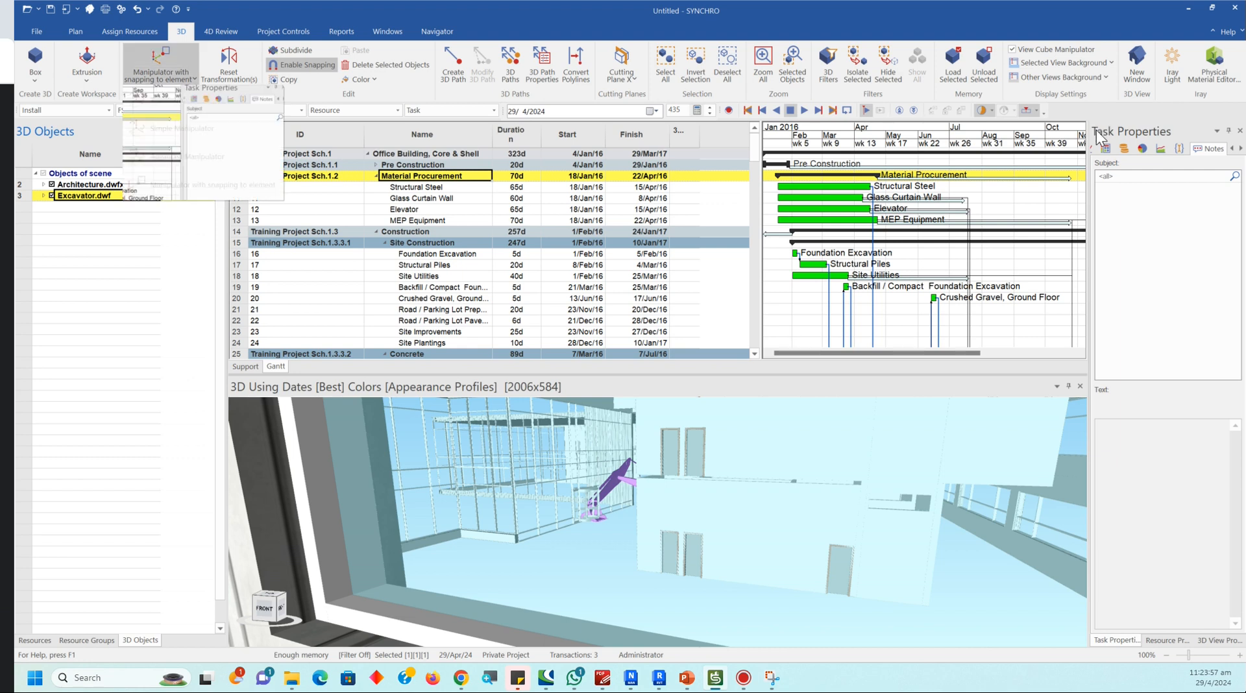
pyautogui.click(187, 156)
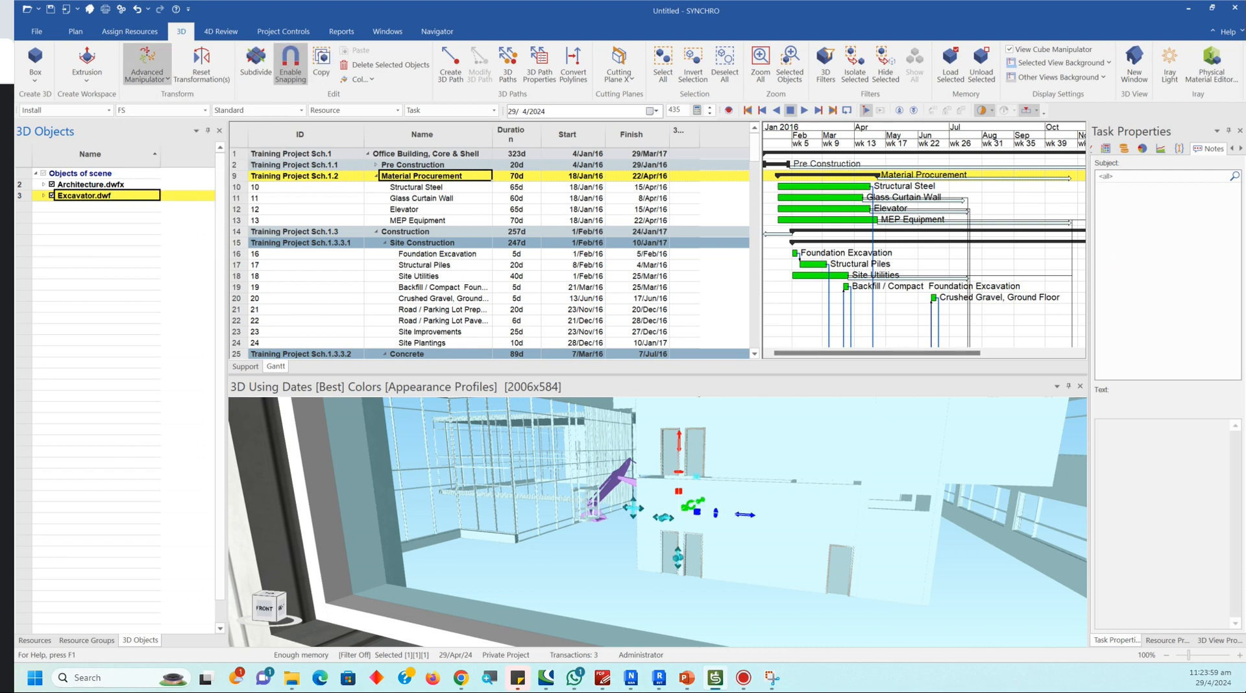
pyautogui.scroll(-7, 657, 501)
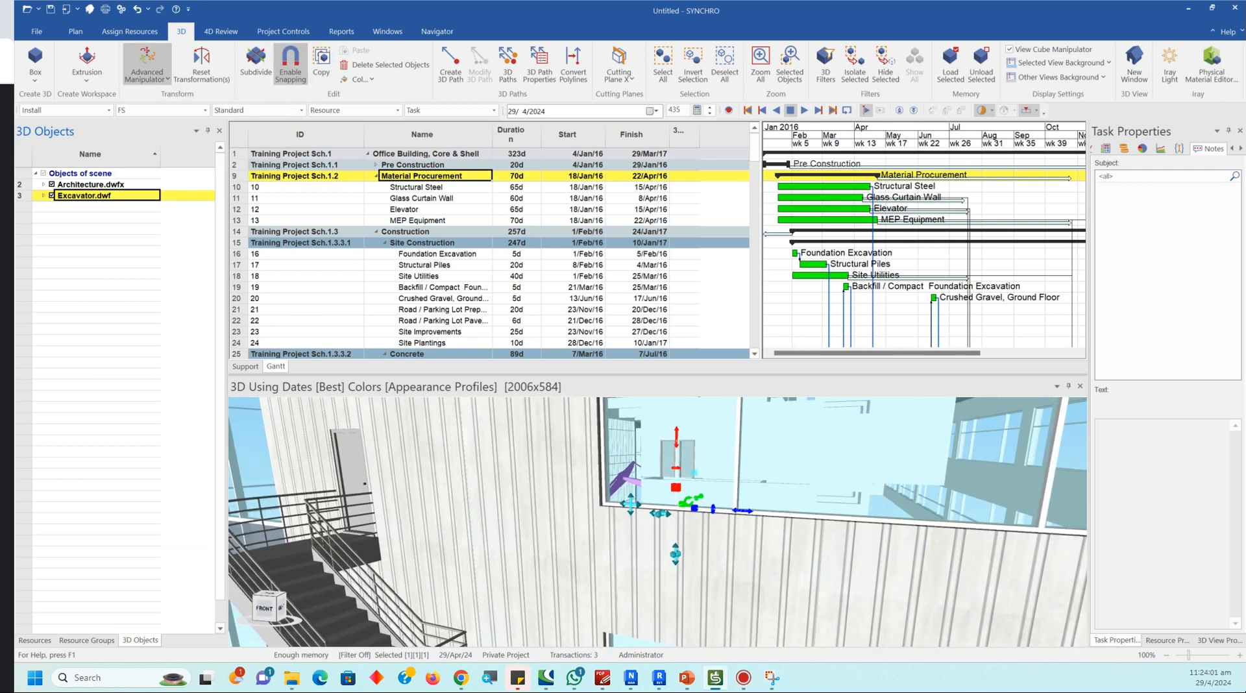
pyautogui.scroll(-4, 657, 501)
pyautogui.moveTo(660, 445); pyautogui.dragTo(652, 402)
pyautogui.scroll(-2, 658, 415)
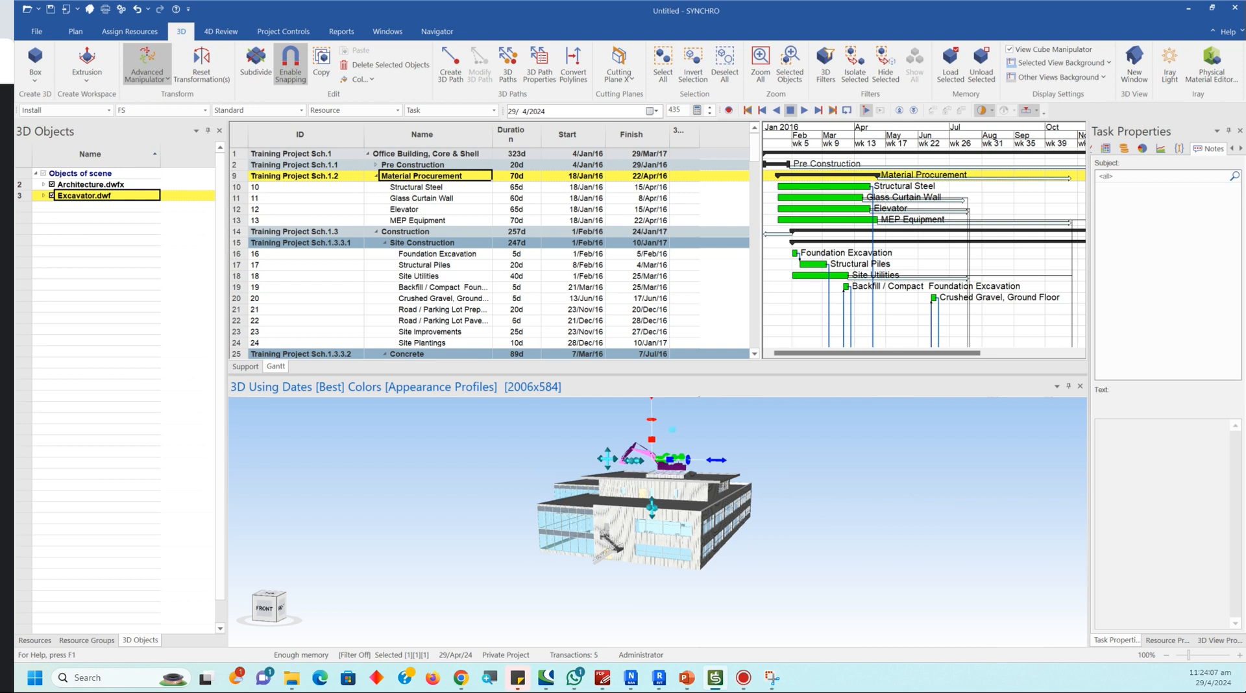
# Step: Raise the excavator further so it floats clear above the roof, and clear the selection
pyautogui.scroll(6, 677, 476)
pyautogui.scroll(-3, 677, 476)
pyautogui.moveTo(677, 476); pyautogui.dragTo(709, 562, button='middle')
pyautogui.moveTo(683, 485); pyautogui.dragTo(682, 444)
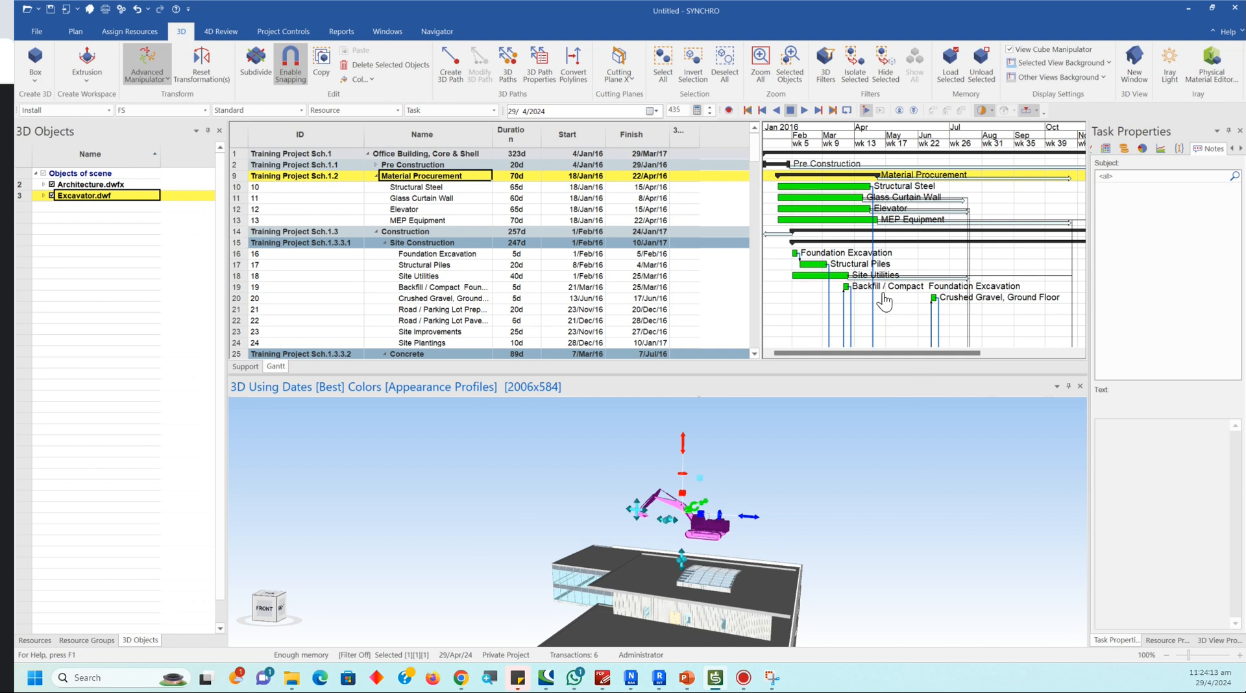
pyautogui.press('Escape')
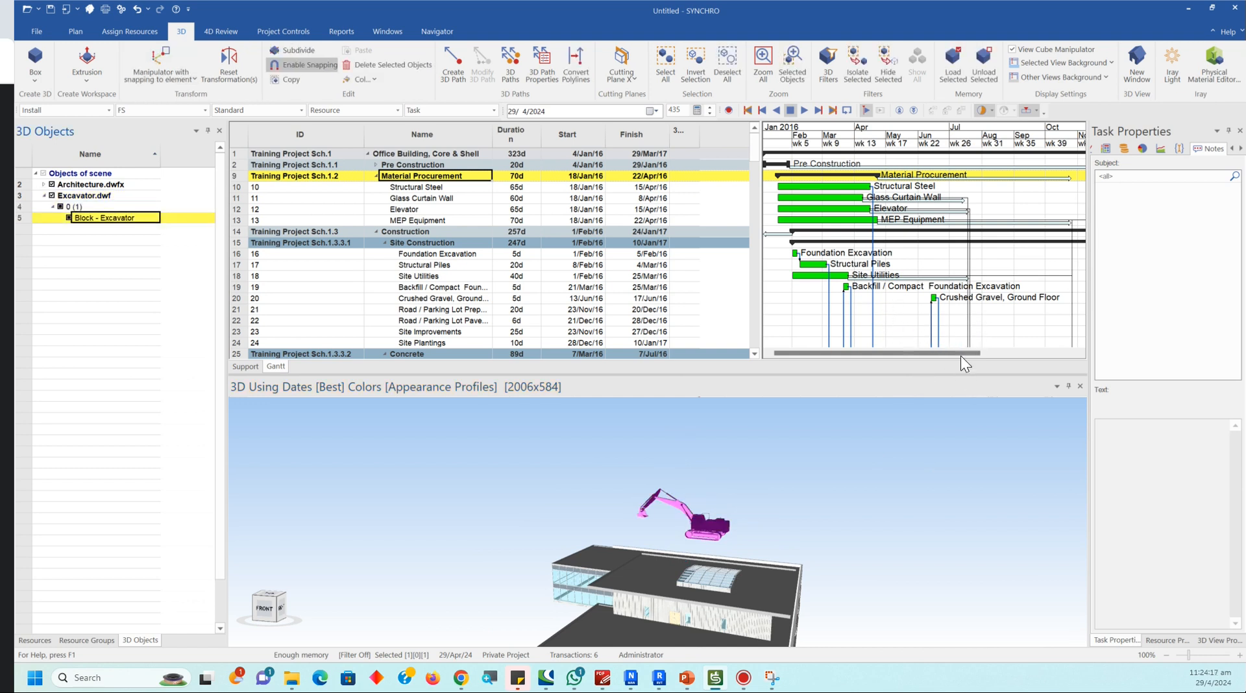
pyautogui.press('Escape')
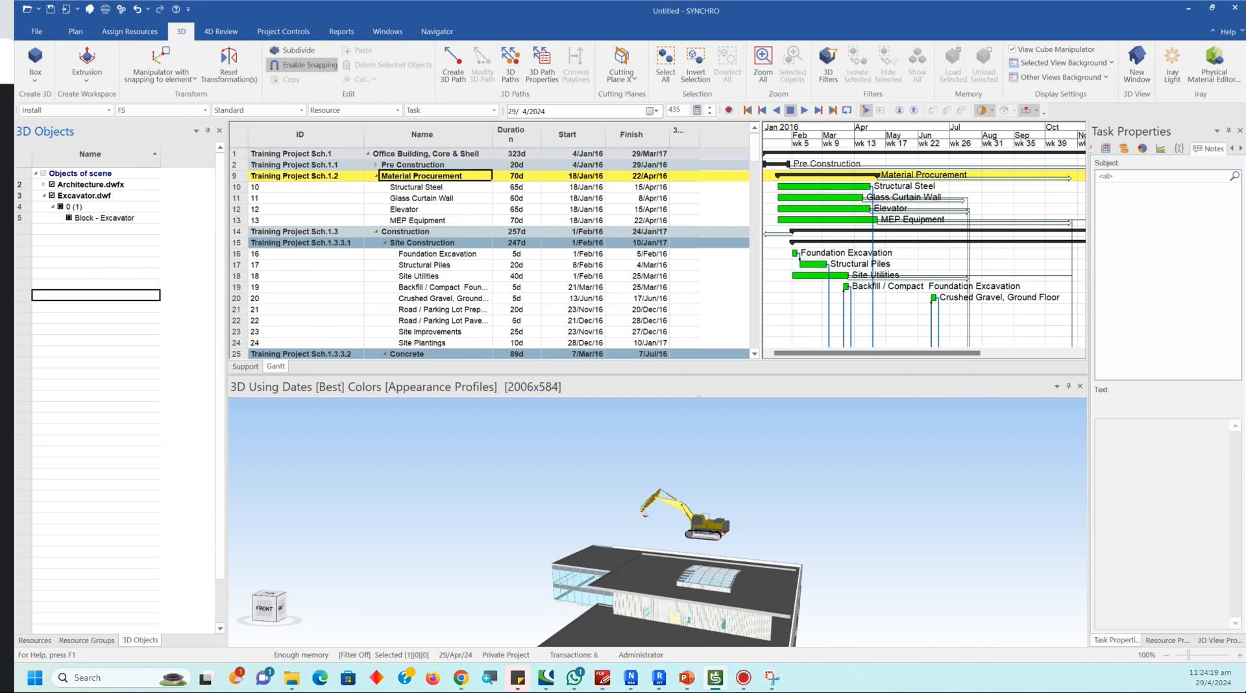
pyautogui.scroll(4, 689, 540)
pyautogui.scroll(-3, 689, 540)
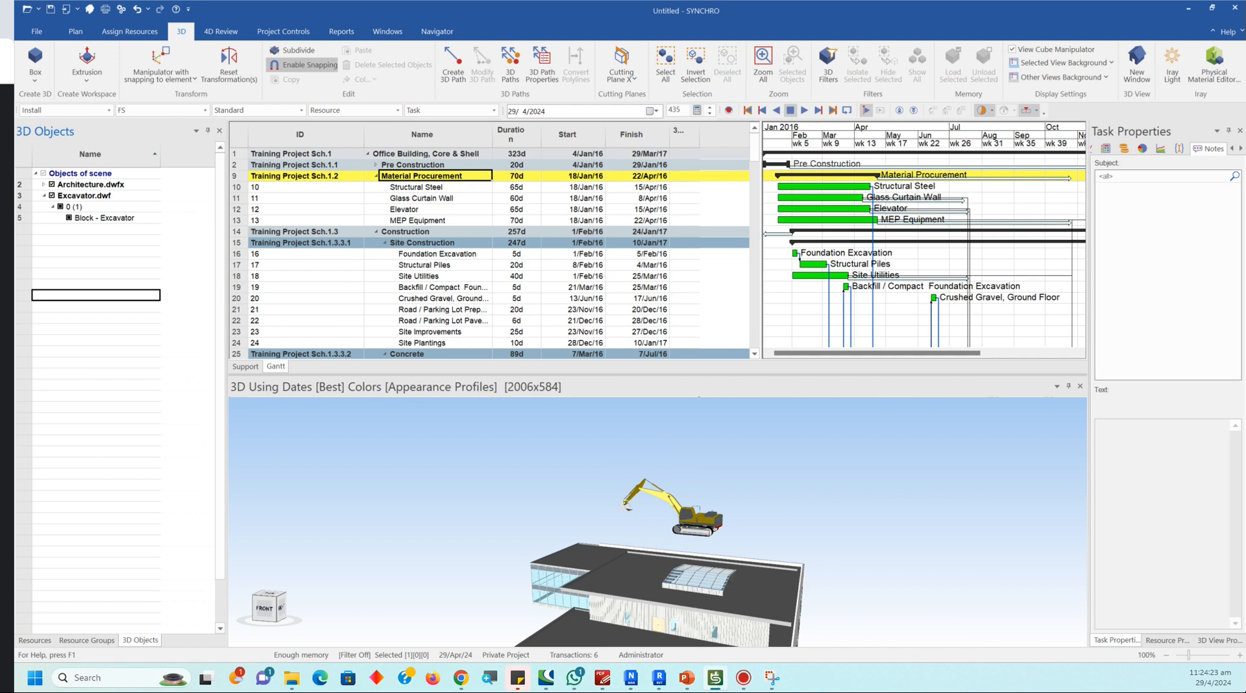
# Step: Review the resource creation options in the Synchrotraining_Session_2 notes in PDF-XChange Editor, and return to SYNCHRO
pyautogui.moveTo(602, 678)
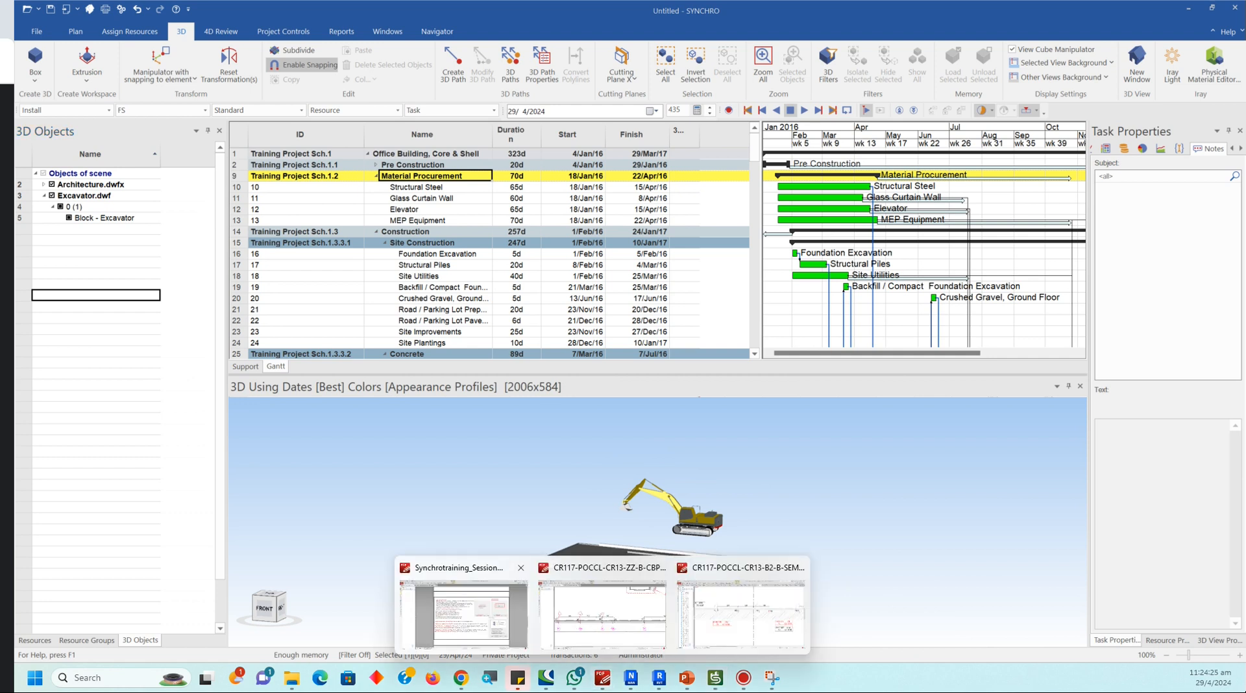
pyautogui.click(464, 611)
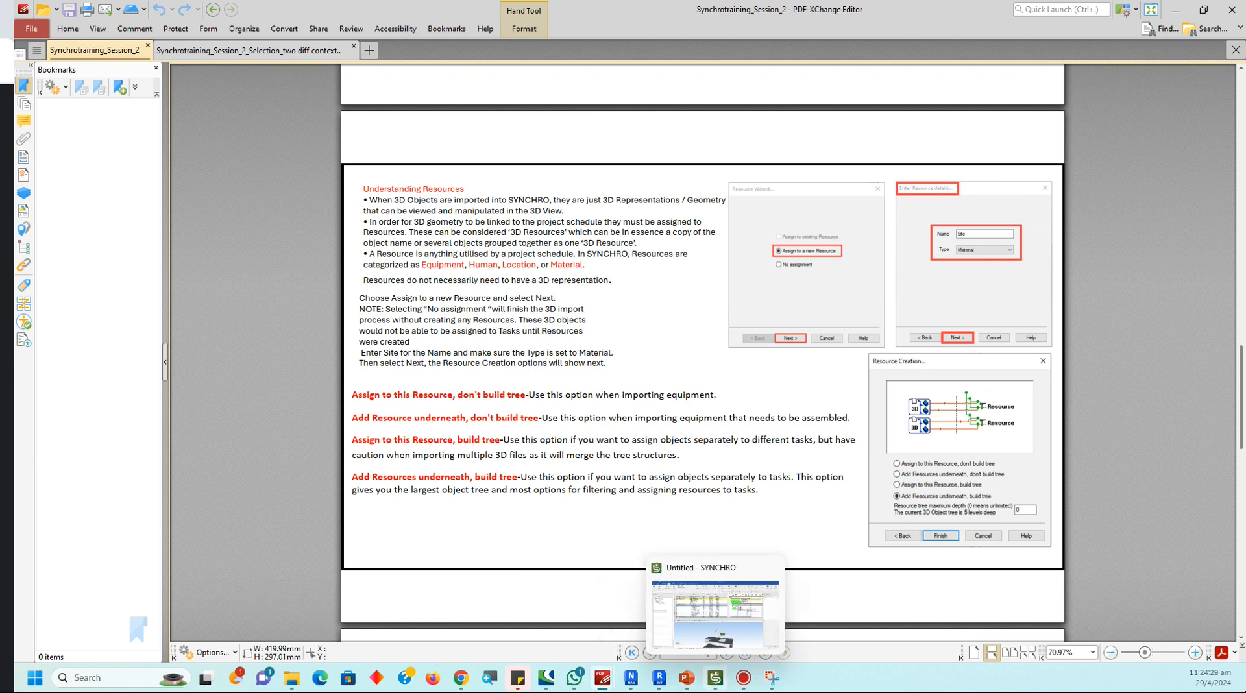
pyautogui.click(715, 678)
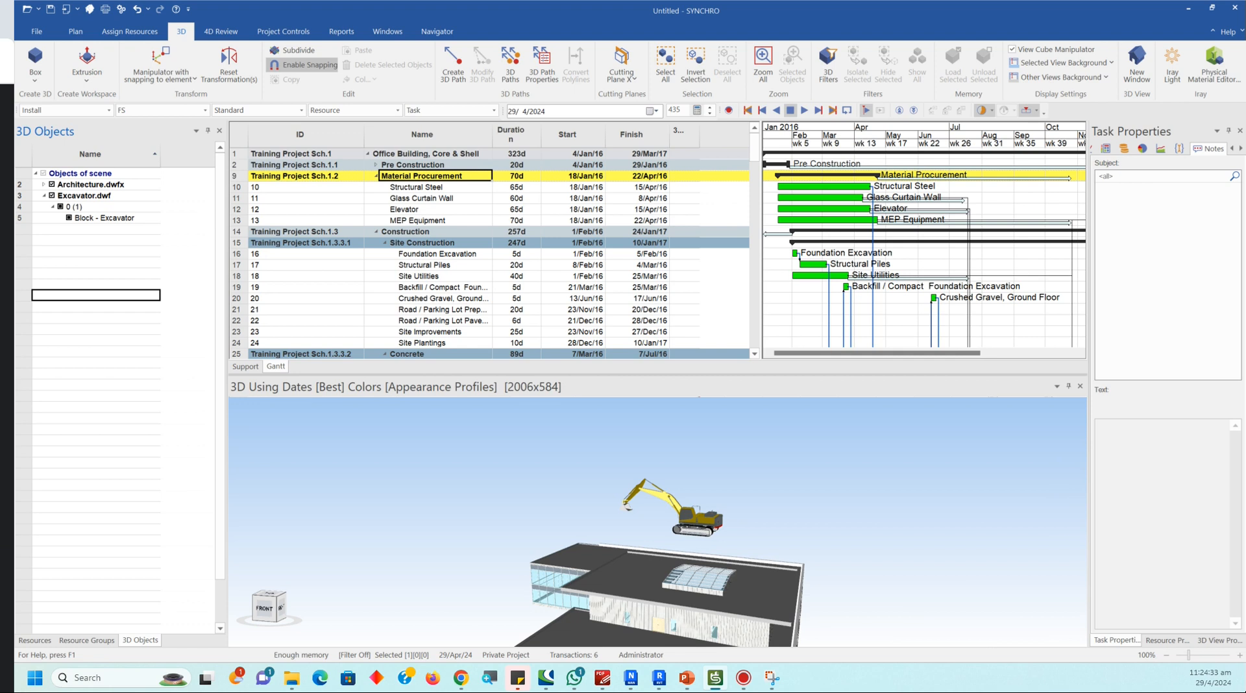
# Step: Import the Excavator model from the Models folder into the scene a second time
pyautogui.click(698, 521)
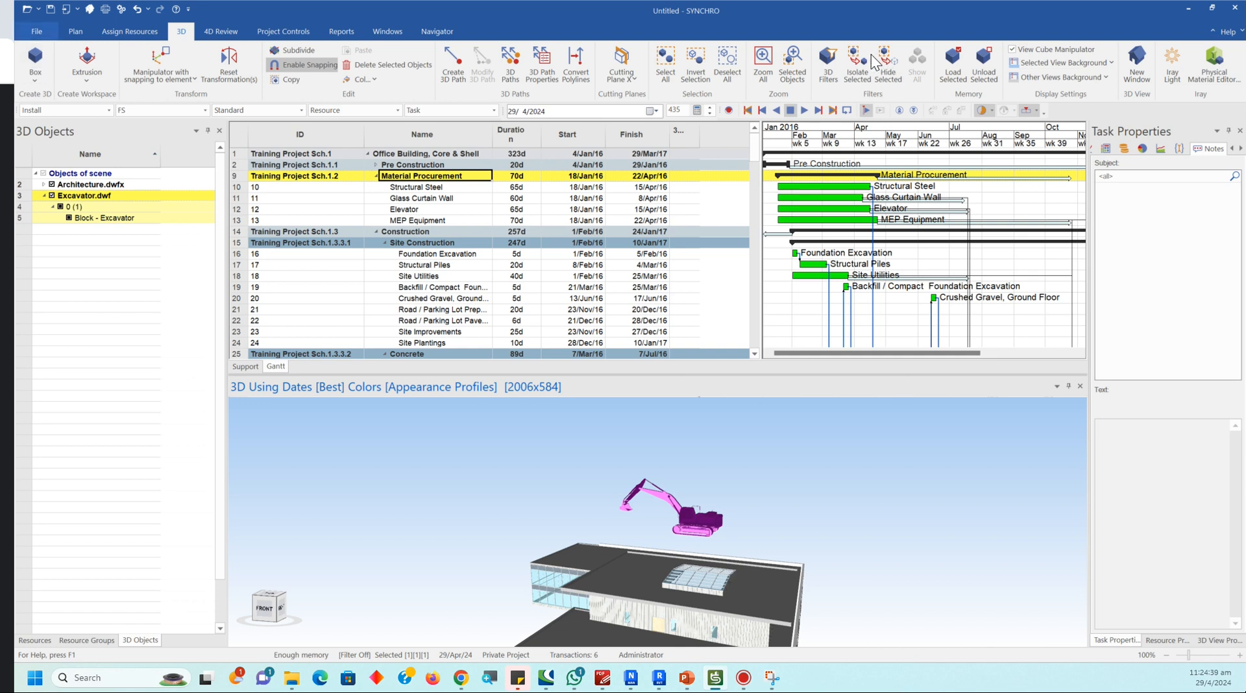
pyautogui.hotkey('alt', 'f')
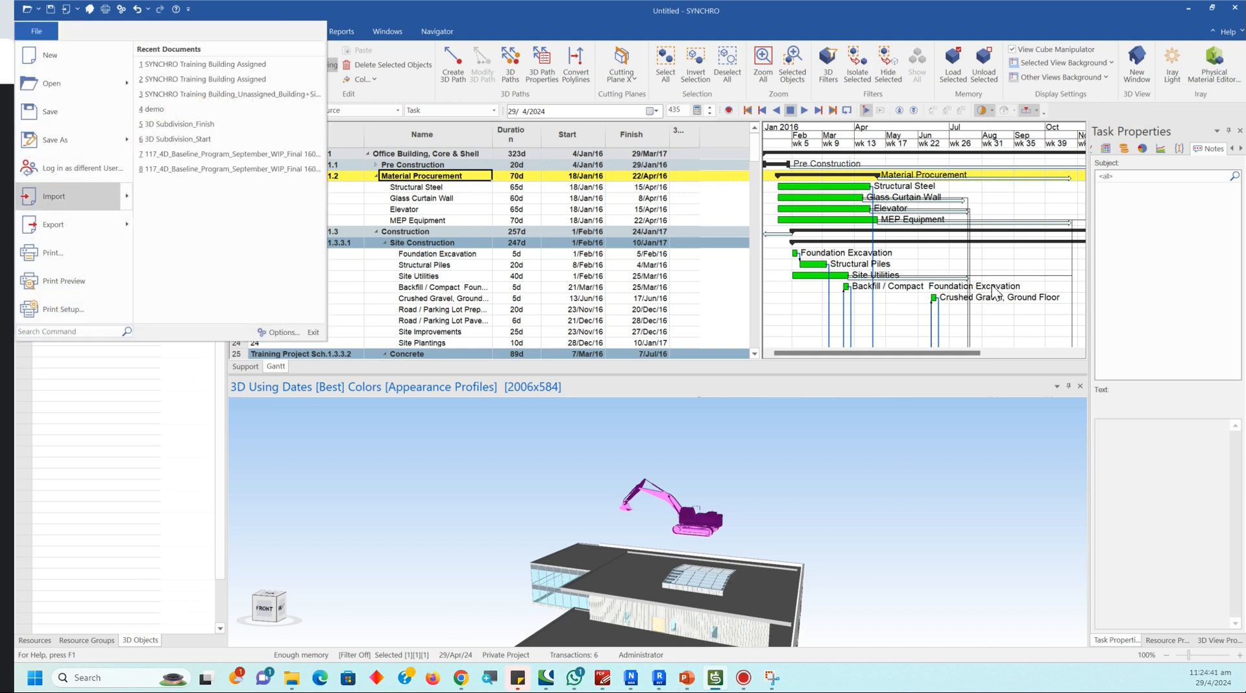
pyautogui.moveTo(75, 196)
pyautogui.click(163, 226)
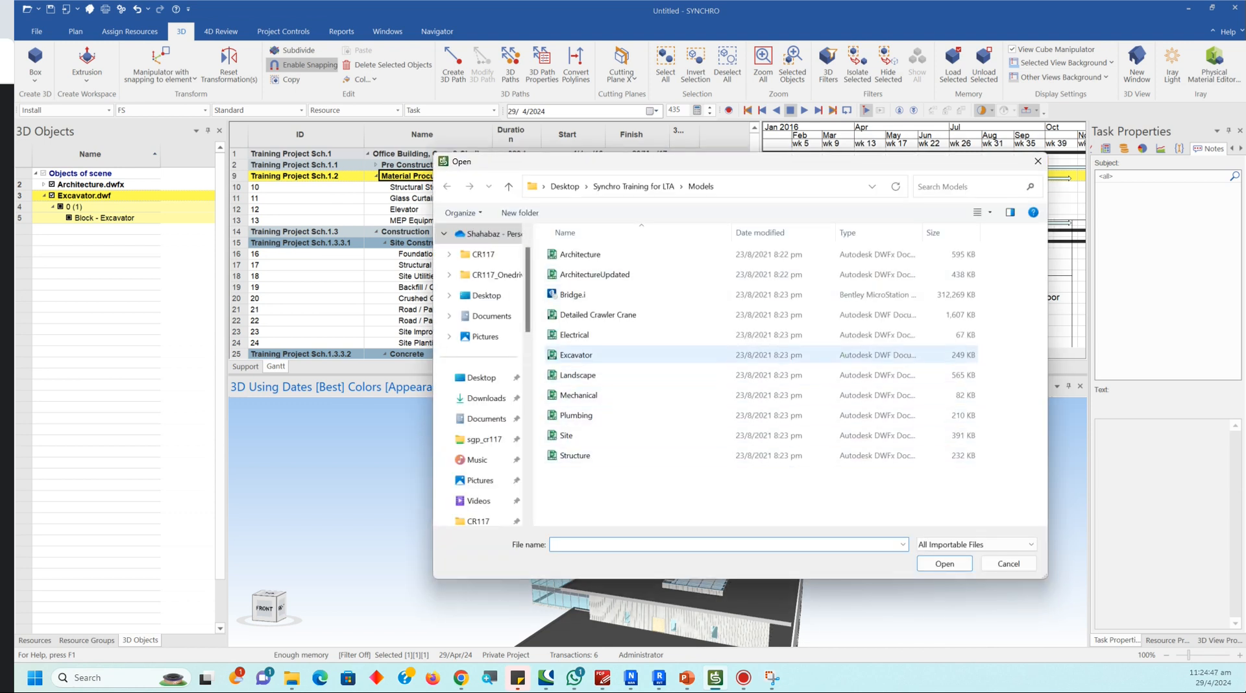
pyautogui.click(576, 355)
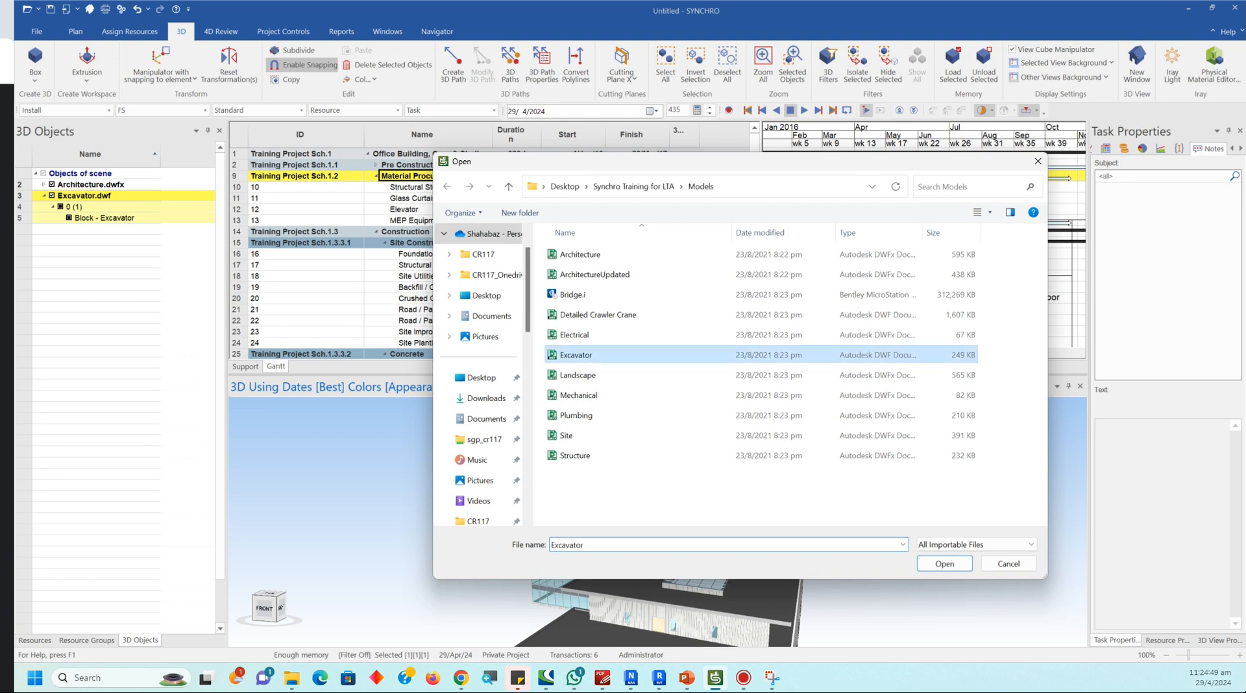
pyautogui.click(944, 564)
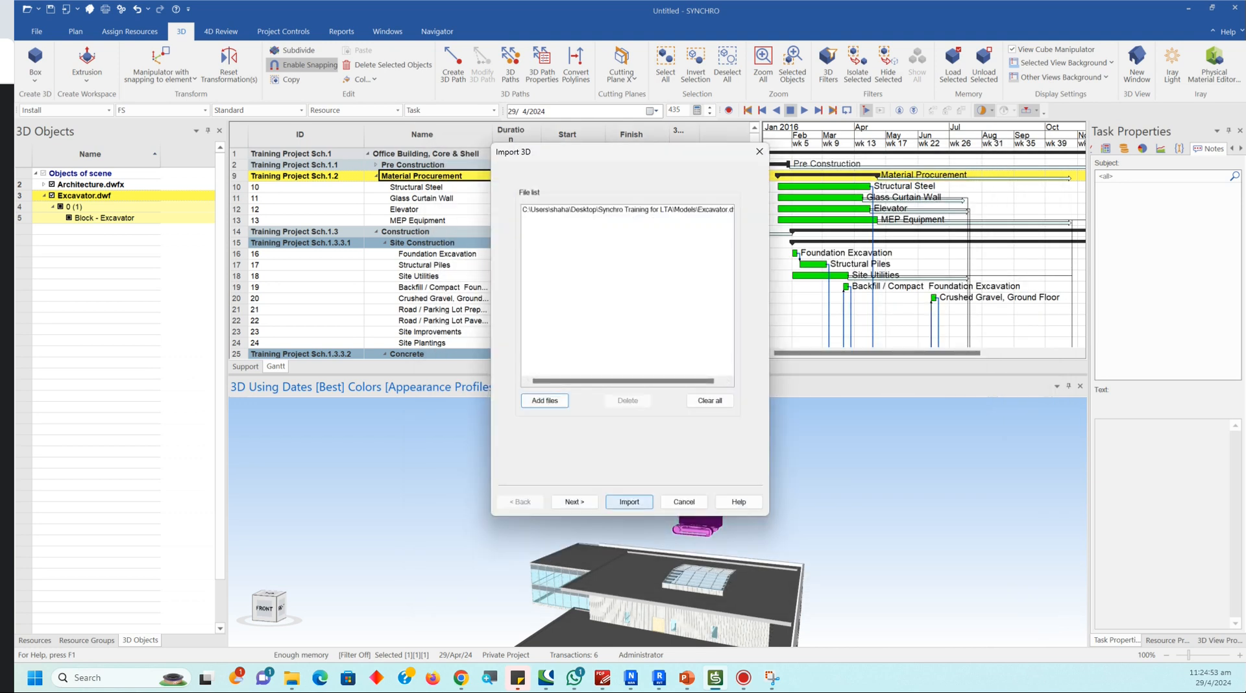
pyautogui.click(629, 503)
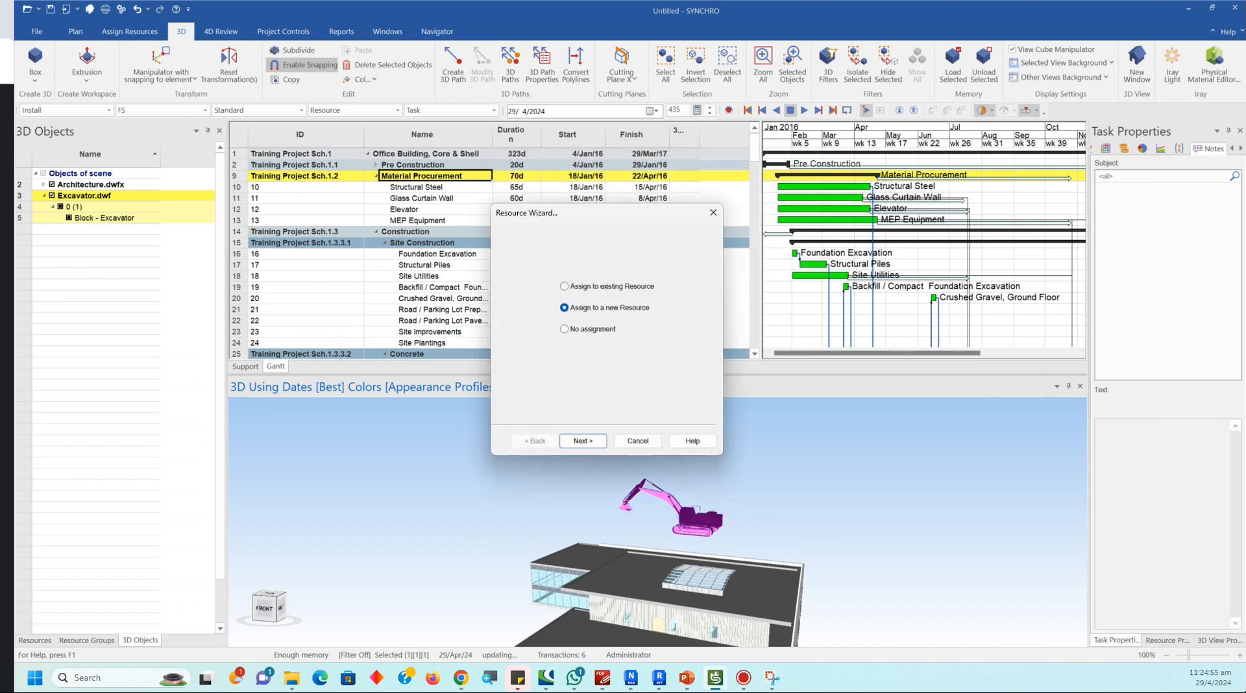
# Step: Assign the import to a new Material resource named Excavator.dwf with Add Resources underneath, don't build tree
pyautogui.click(583, 440)
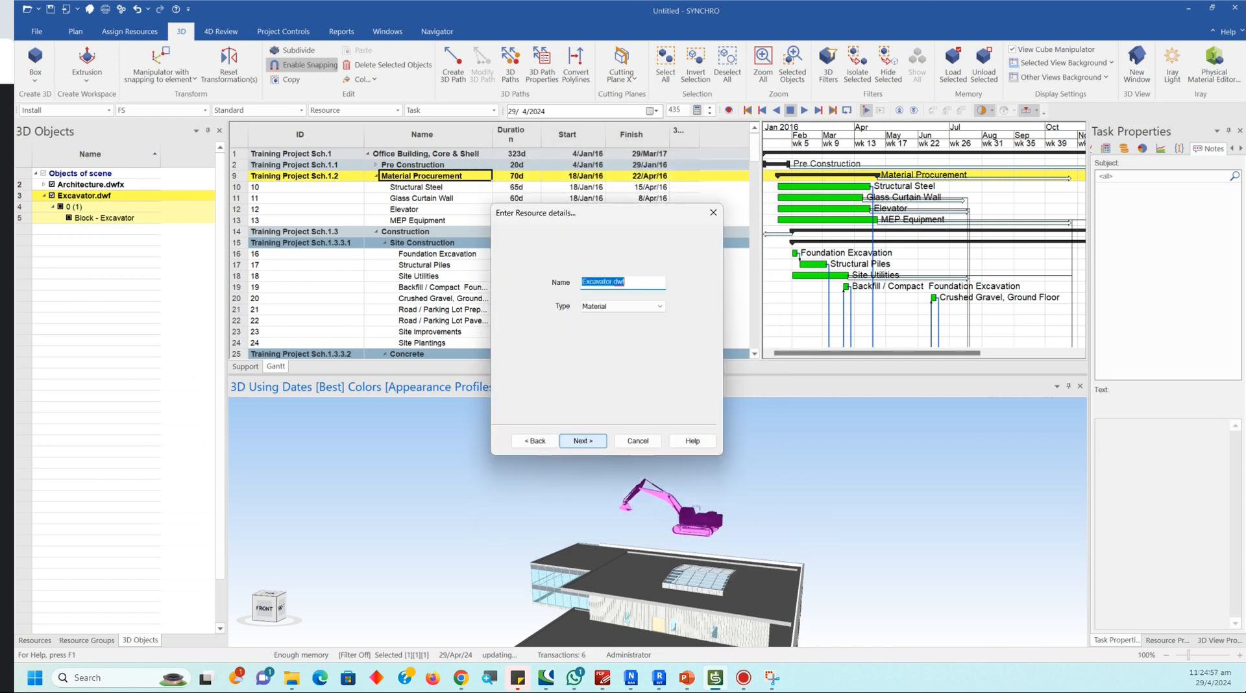
pyautogui.click(583, 440)
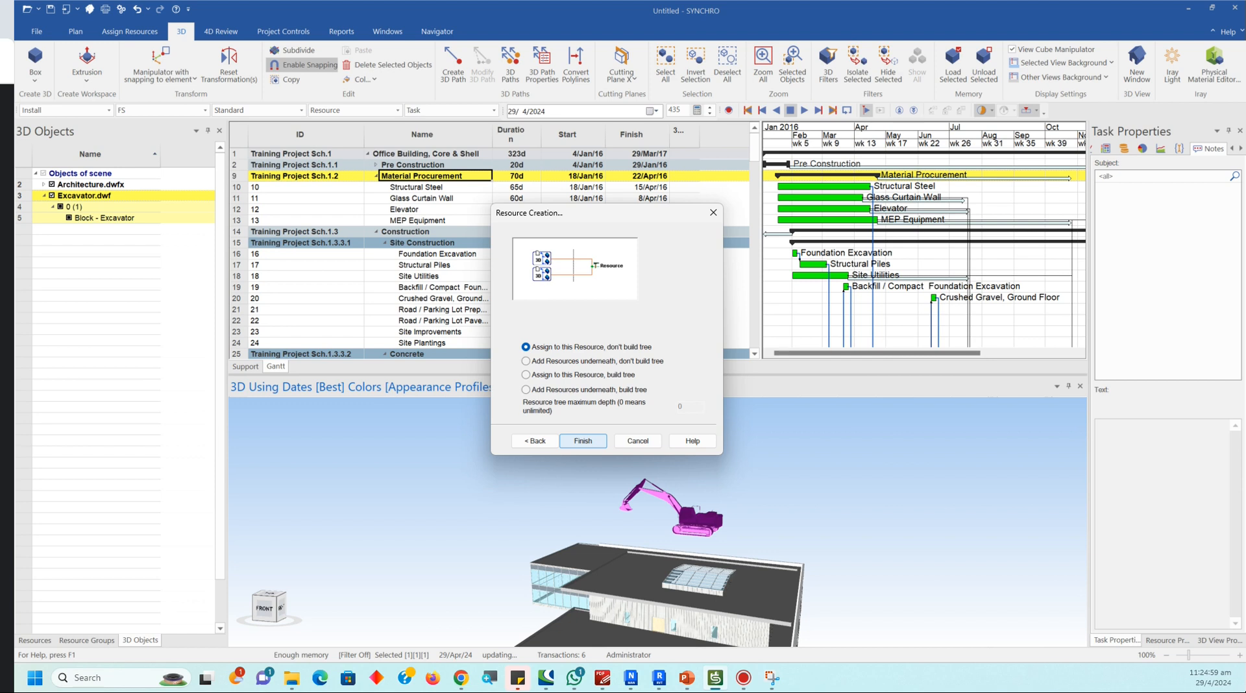
pyautogui.click(527, 361)
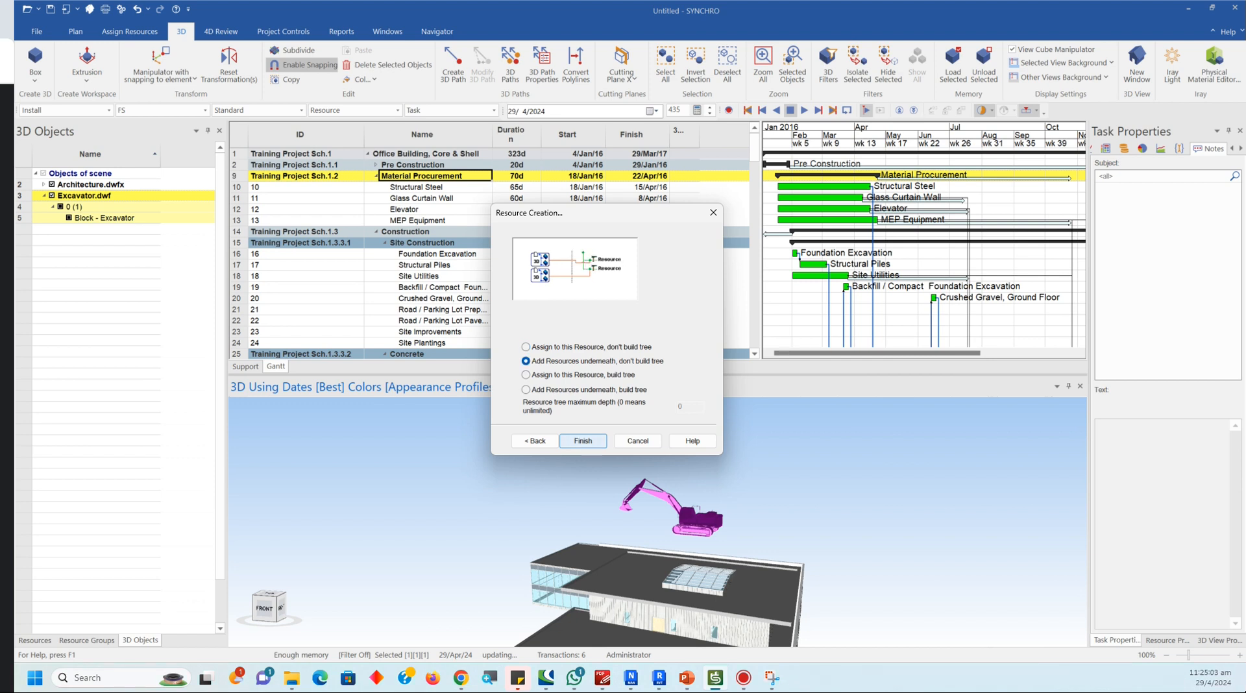
pyautogui.click(583, 440)
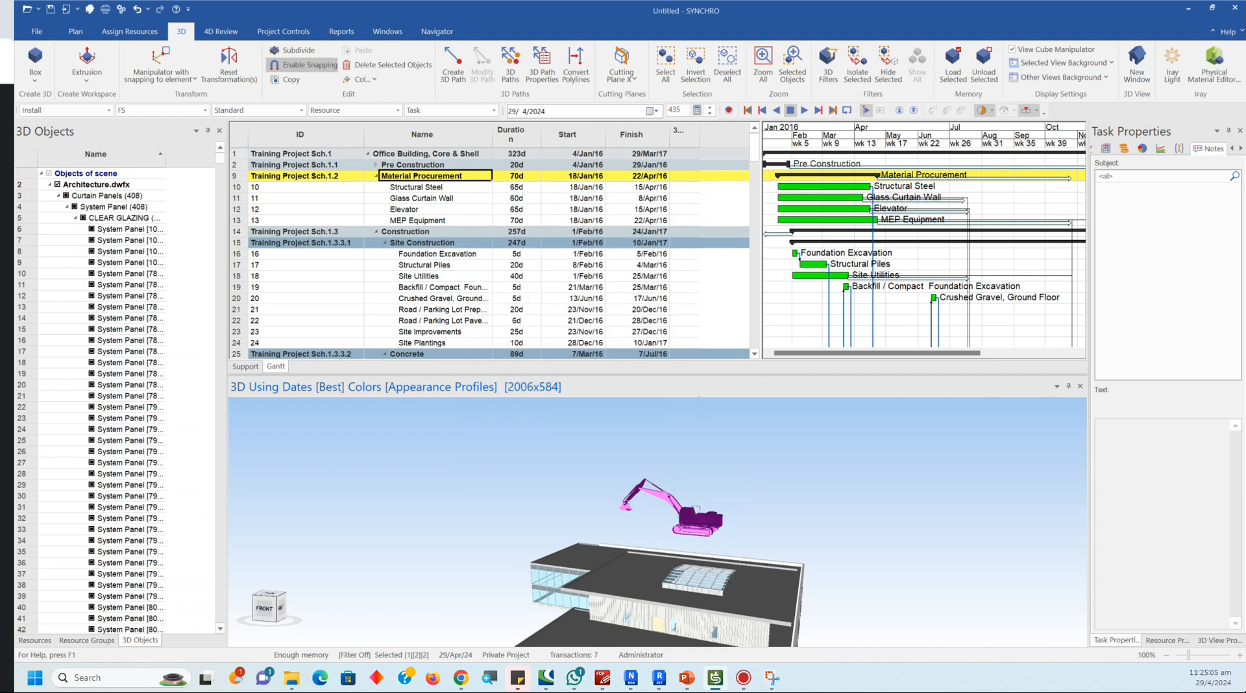
# Step: Raise the selected excavator and fire escape door higher above the building with the Advanced Manipulator
pyautogui.scroll(-10, 571, 462)
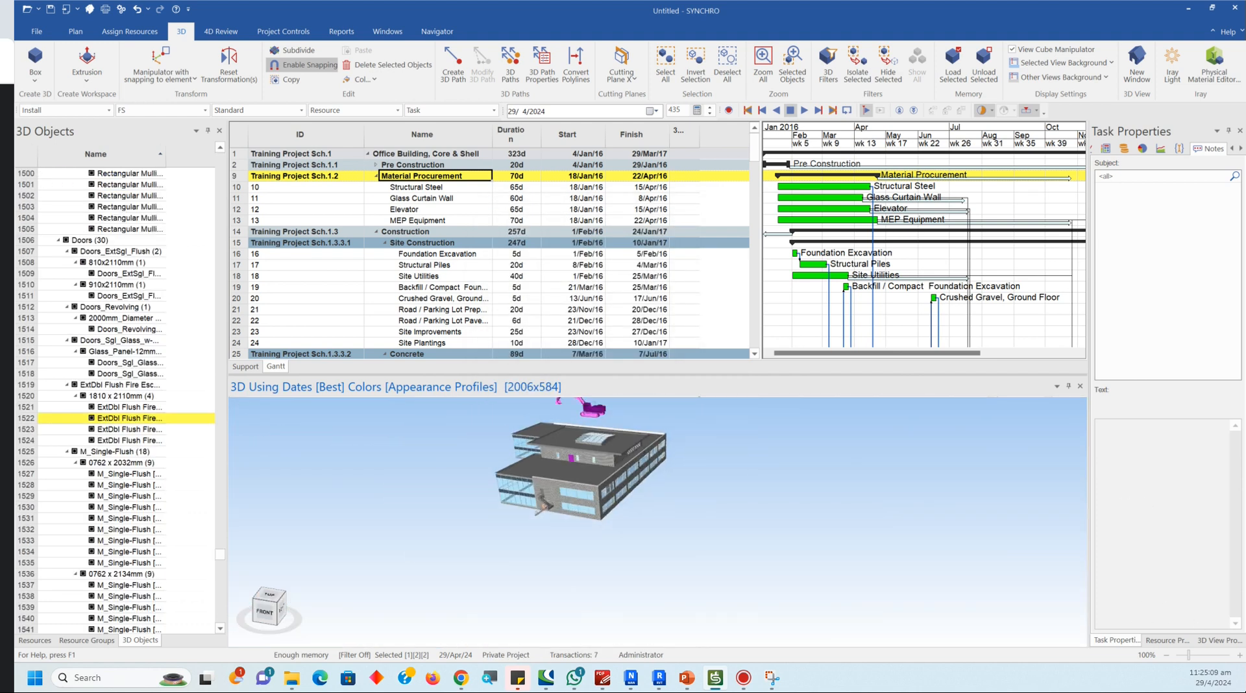
pyautogui.scroll(-1, 594, 461)
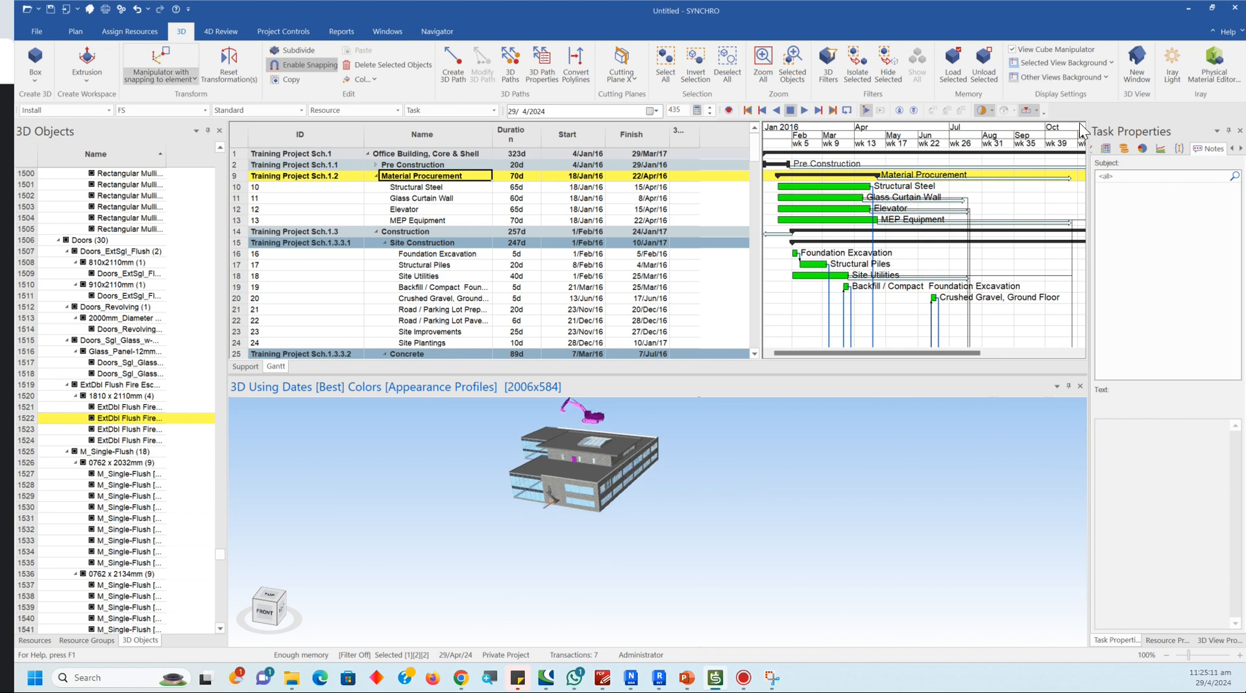
pyautogui.click(171, 76)
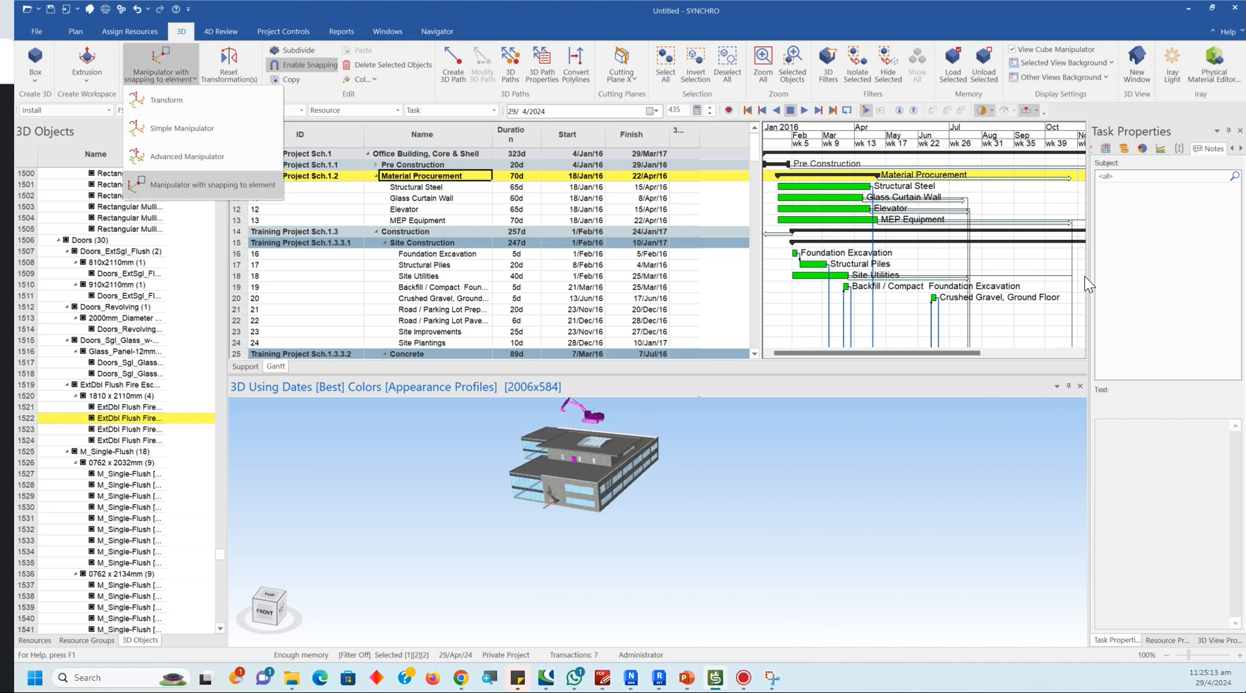
pyautogui.click(182, 157)
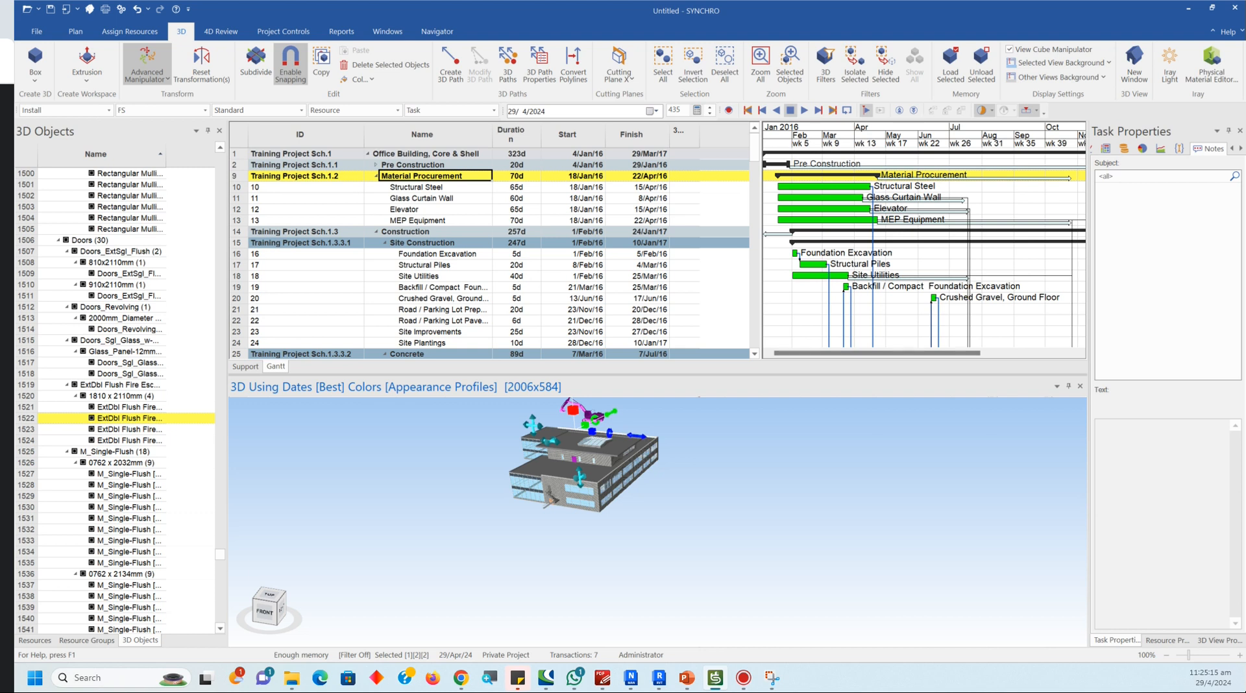
pyautogui.scroll(-2, 551, 500)
pyautogui.moveTo(576, 418)
pyautogui.mouseDown()
pyautogui.moveTo(575, 400)
pyautogui.moveTo(586, 518)
pyautogui.moveTo(575, 400)
pyautogui.mouseUp()
pyautogui.scroll(3, 594, 445)
pyautogui.scroll(-1, 610, 481)
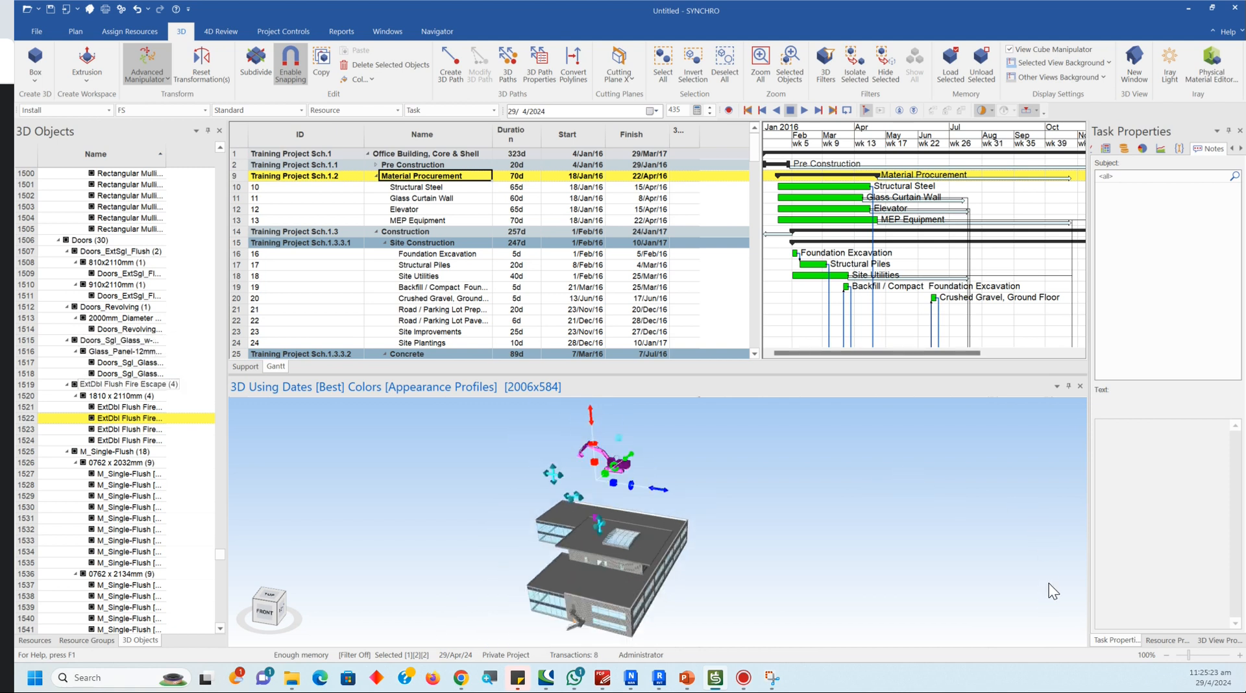
# Step: Return to the model files in the 3D Objects tree, clear the selection, and select the excavator inside the building
pyautogui.moveTo(220, 555); pyautogui.dragTo(220, 168)
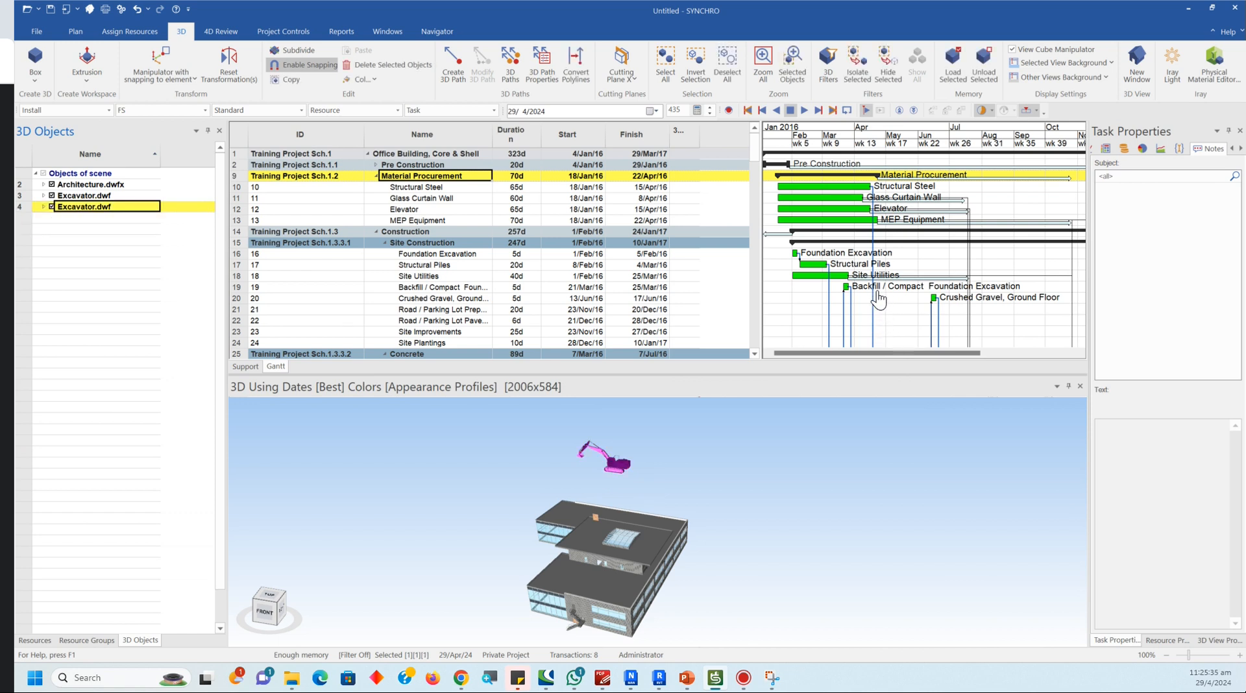
pyautogui.click(96, 350)
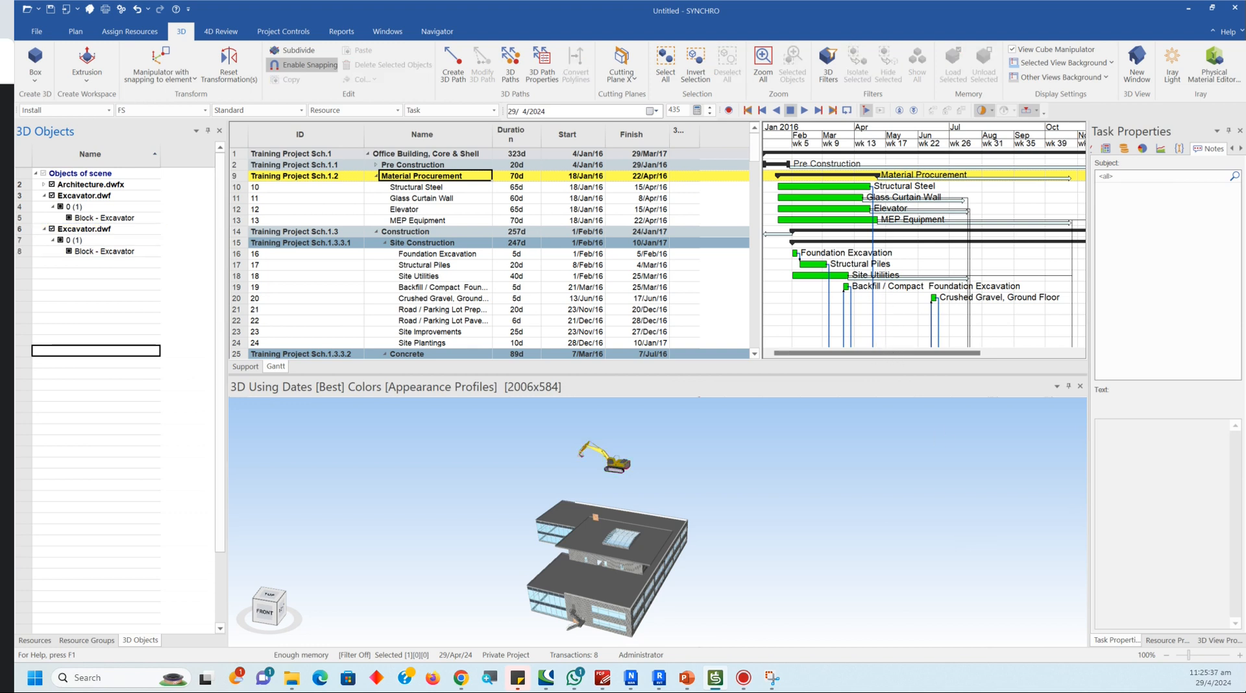
pyautogui.scroll(5, 600, 465)
pyautogui.scroll(-10, 615, 503)
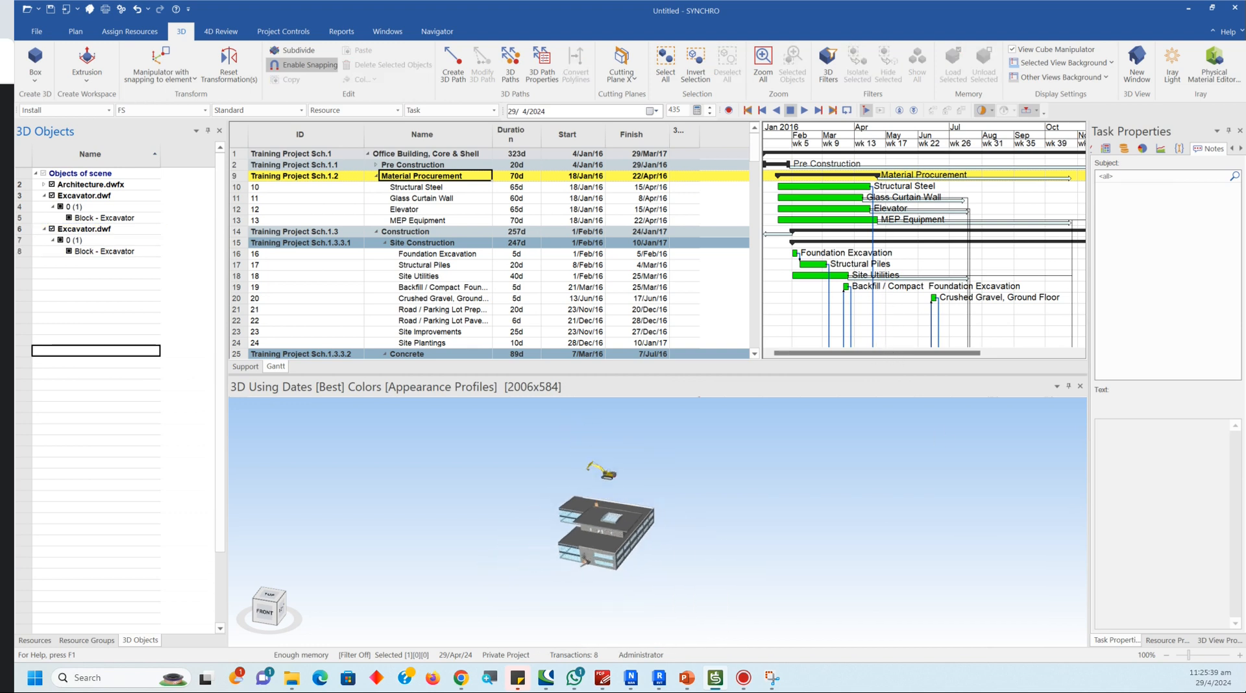
pyautogui.scroll(4, 614, 526)
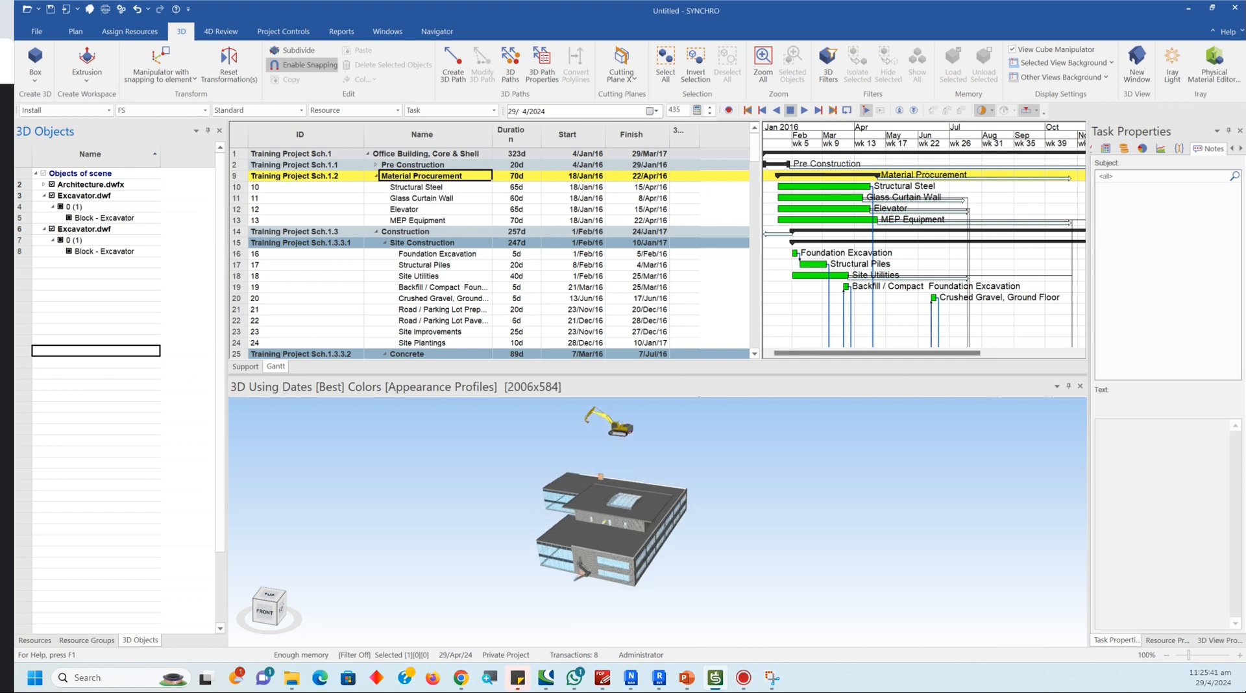
pyautogui.moveTo(614, 526); pyautogui.dragTo(603, 432, button='middle')
pyautogui.scroll(6, 603, 454)
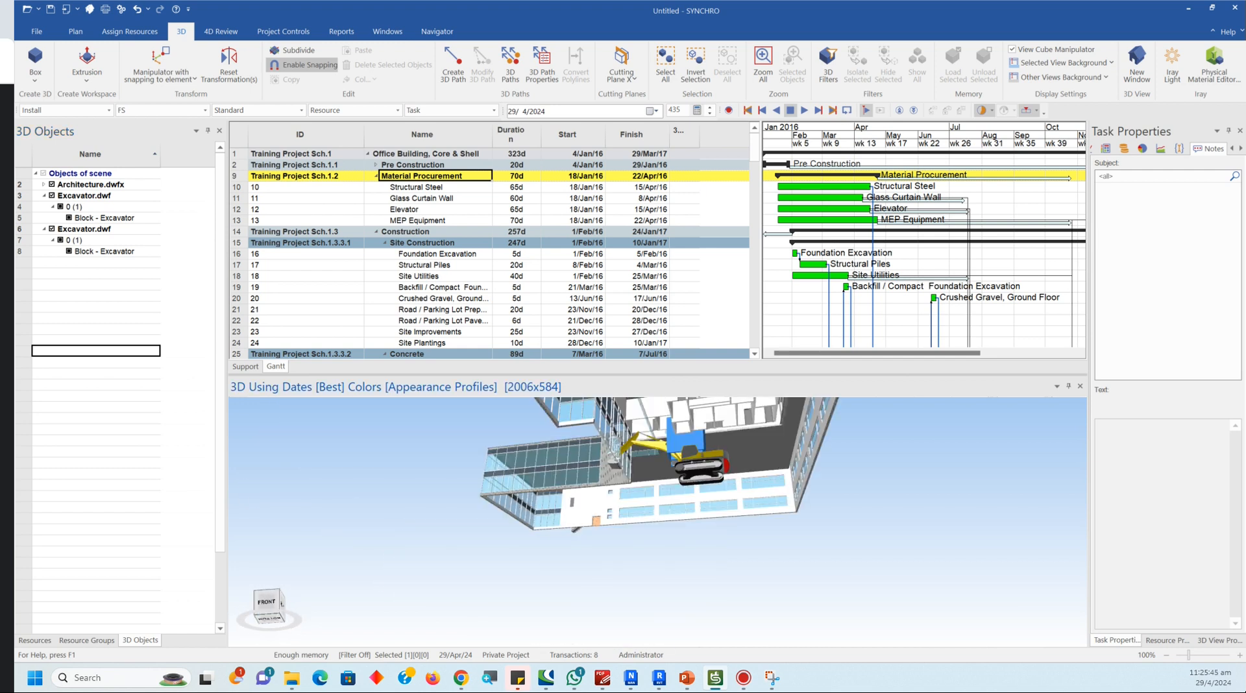
pyautogui.click(701, 465)
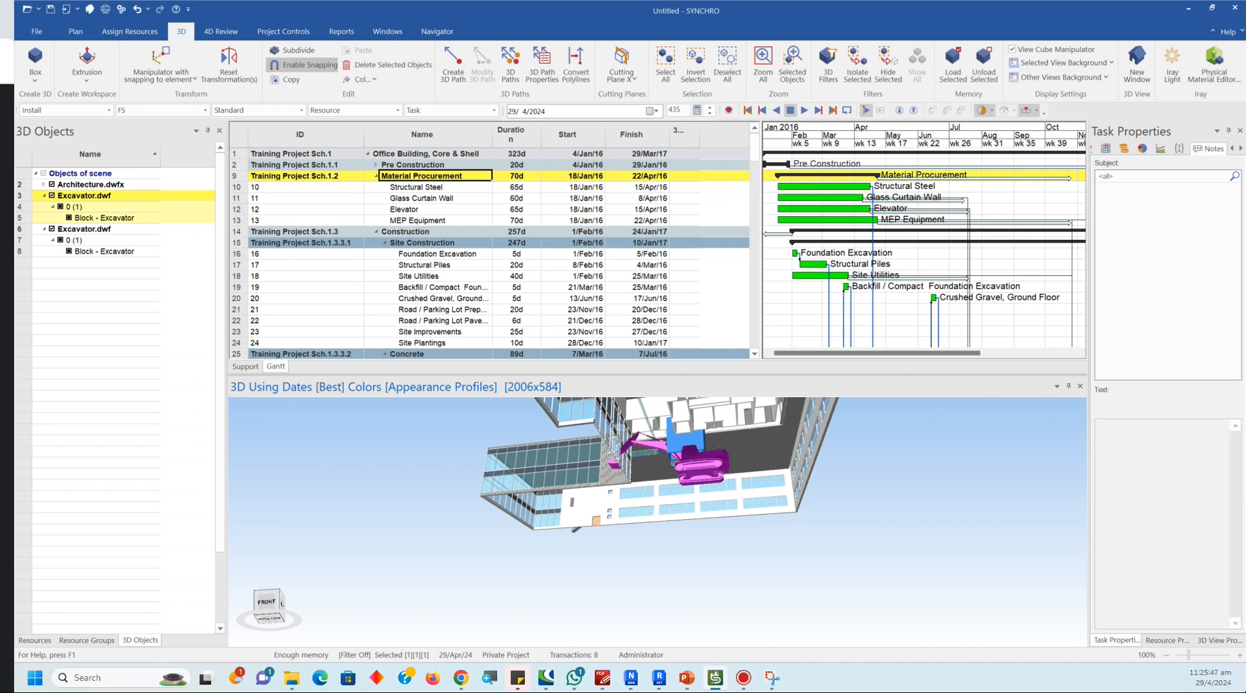
# Step: Select the second Excavator.dwf in the 3D Objects tree to identify its excavator in the 3D view
pyautogui.scroll(-3, 649, 467)
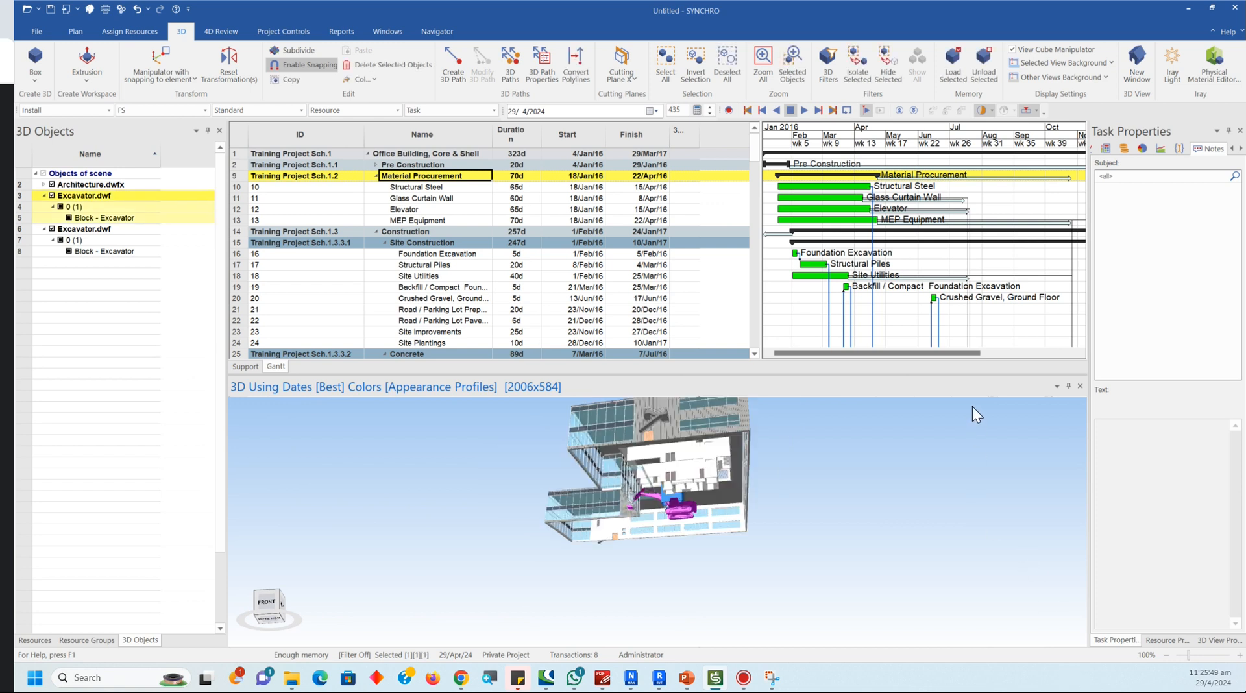
pyautogui.click(98, 329)
pyautogui.click(84, 229)
pyautogui.scroll(-2, 640, 483)
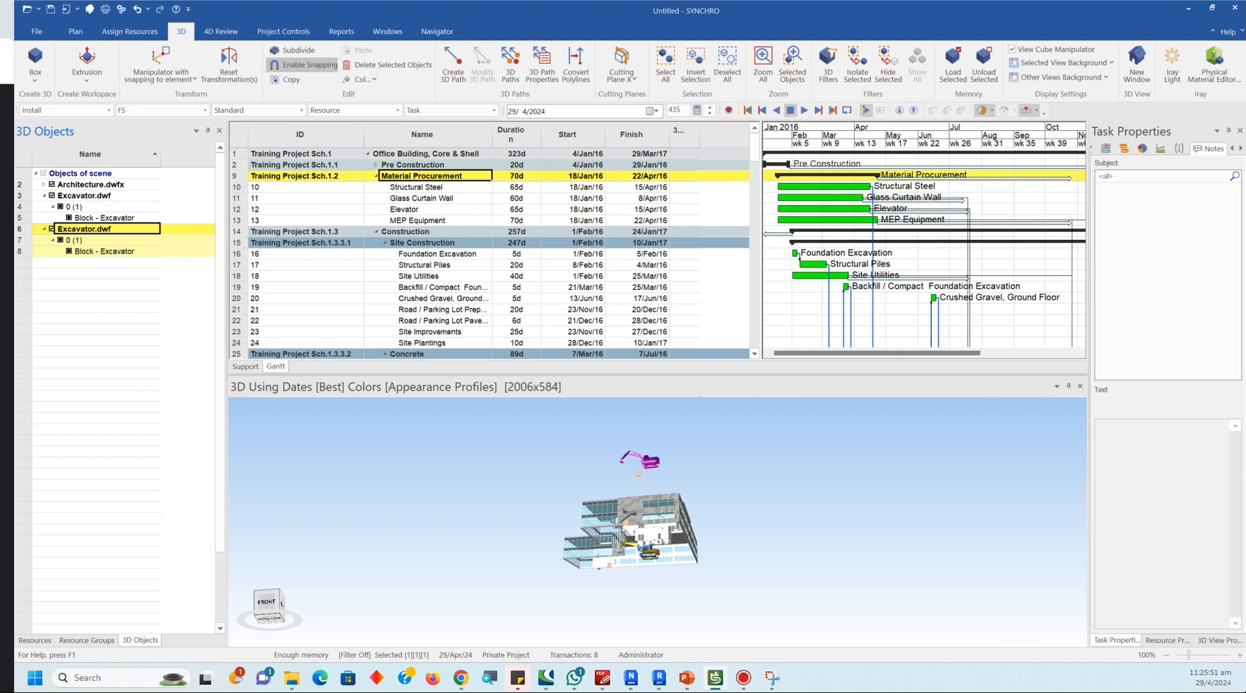
pyautogui.scroll(3, 662, 496)
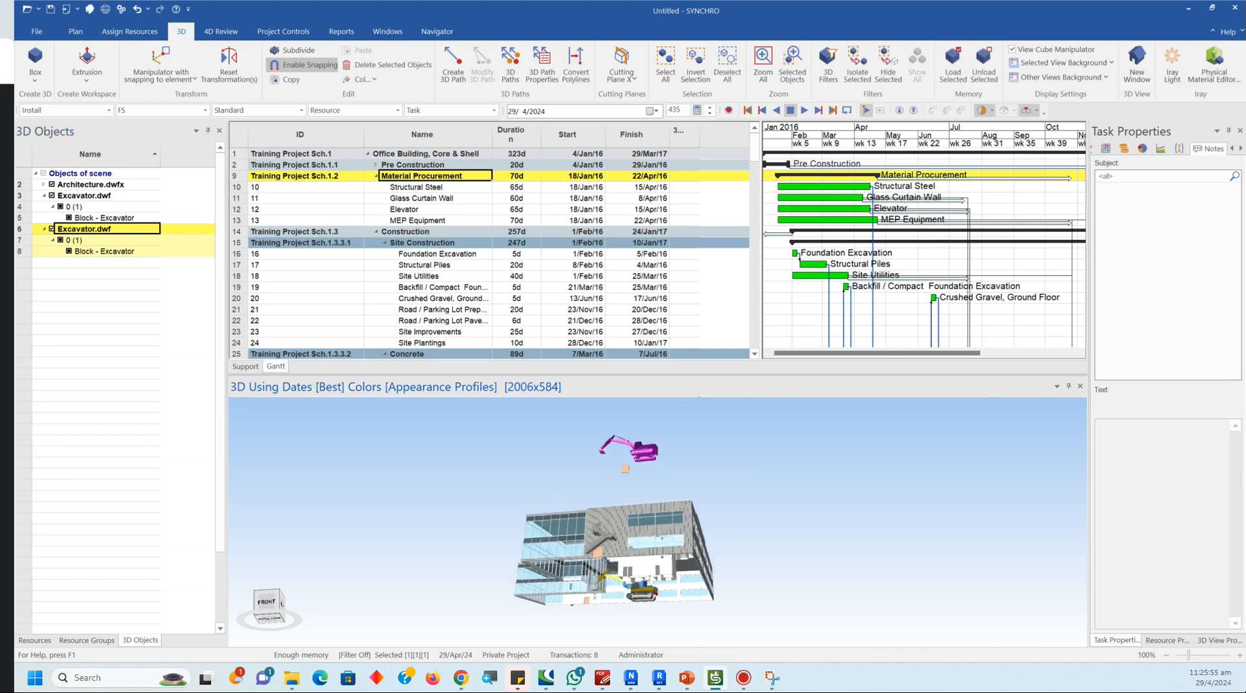
# Step: Raise the excavator inside the building up above the roof with the Advanced Manipulator
pyautogui.click(642, 592)
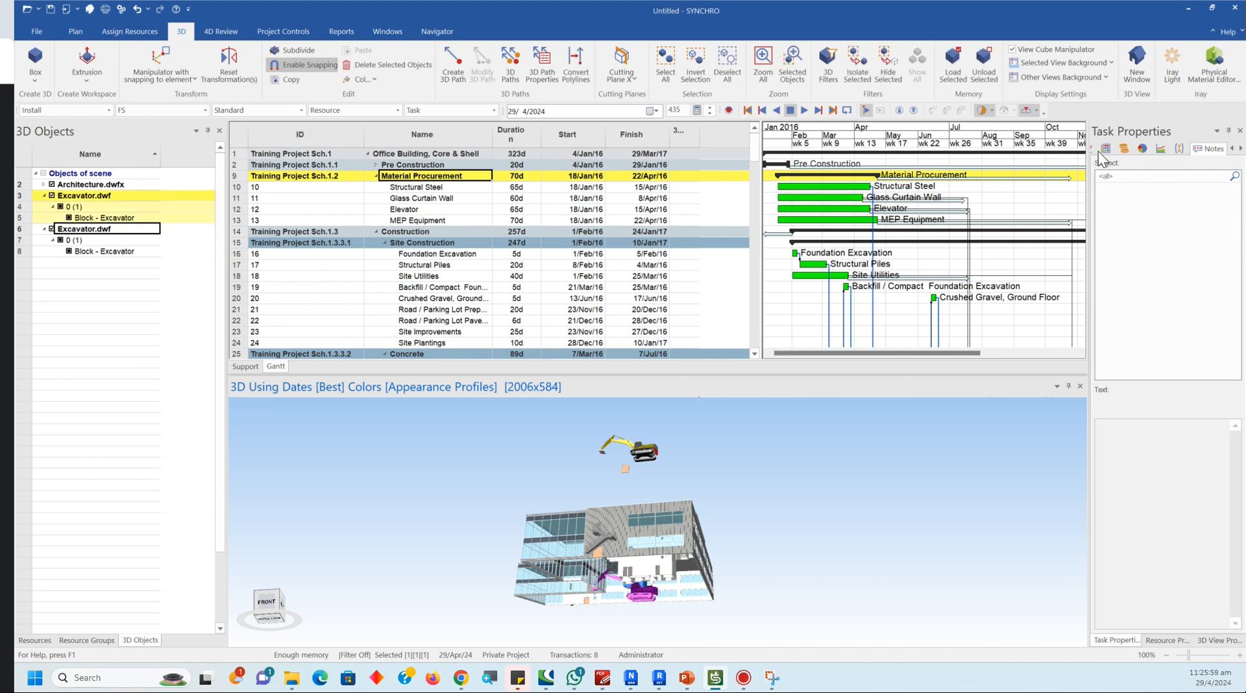
pyautogui.click(160, 76)
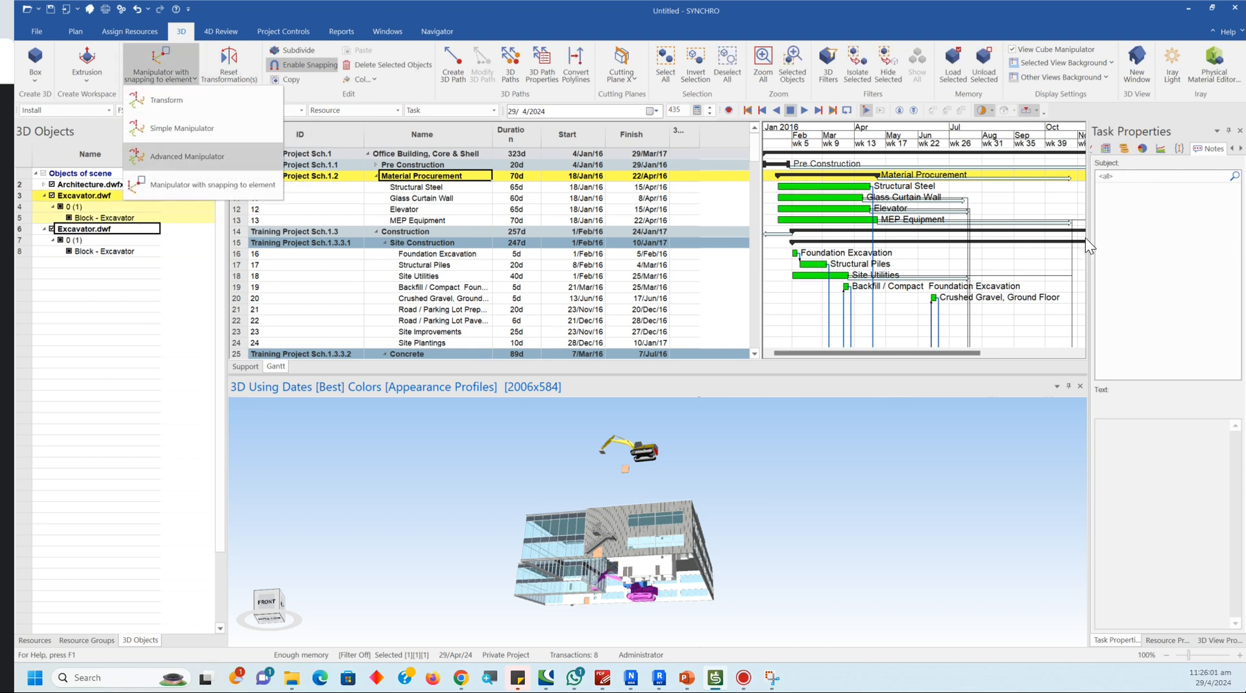
pyautogui.click(187, 157)
pyautogui.moveTo(639, 590); pyautogui.dragTo(633, 458)
pyautogui.moveTo(633, 458); pyautogui.dragTo(600, 558, button='middle')
pyautogui.moveTo(643, 506); pyautogui.dragTo(627, 688, button='middle')
pyautogui.scroll(3, 640, 442)
pyautogui.scroll(-5, 633, 480)
pyautogui.scroll(2, 645, 464)
pyautogui.moveTo(648, 458); pyautogui.dragTo(642, 500, button='middle')
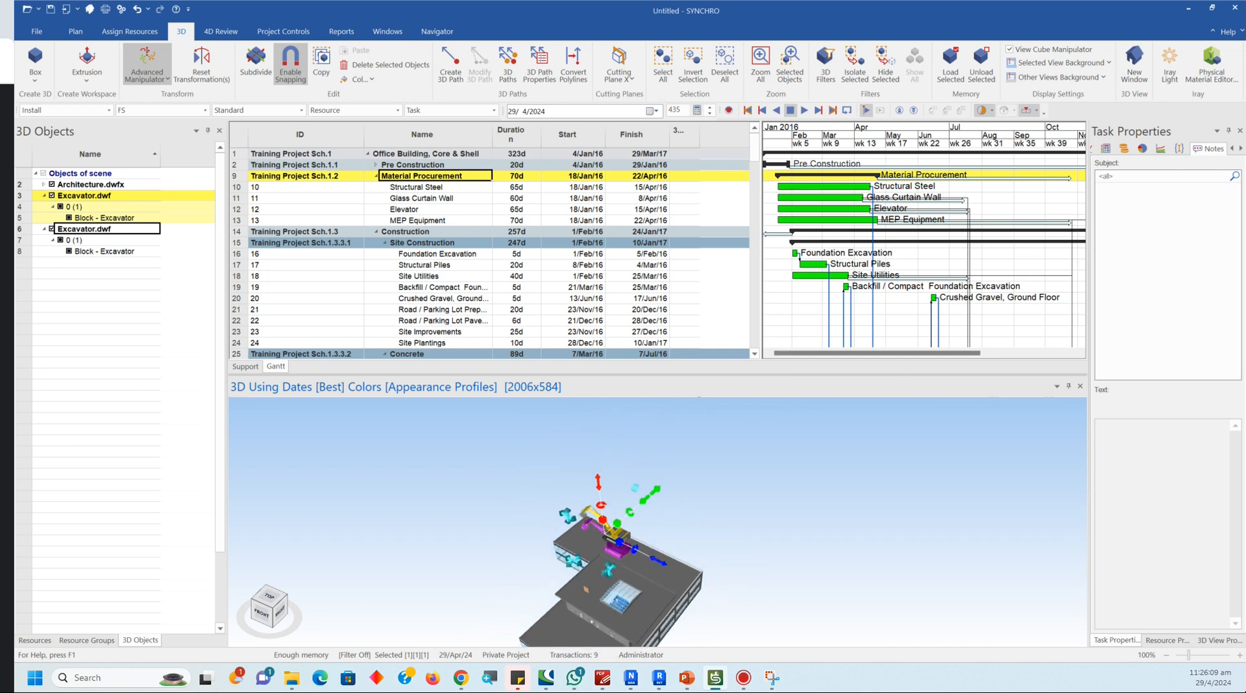
# Step: Raise the selected excavator clear above the other one, and add the second Excavator.dwf to the selection
pyautogui.moveTo(598, 484); pyautogui.dragTo(588, 406)
pyautogui.keyDown('ctrl'); pyautogui.click(91, 229); pyautogui.keyUp('ctrl')
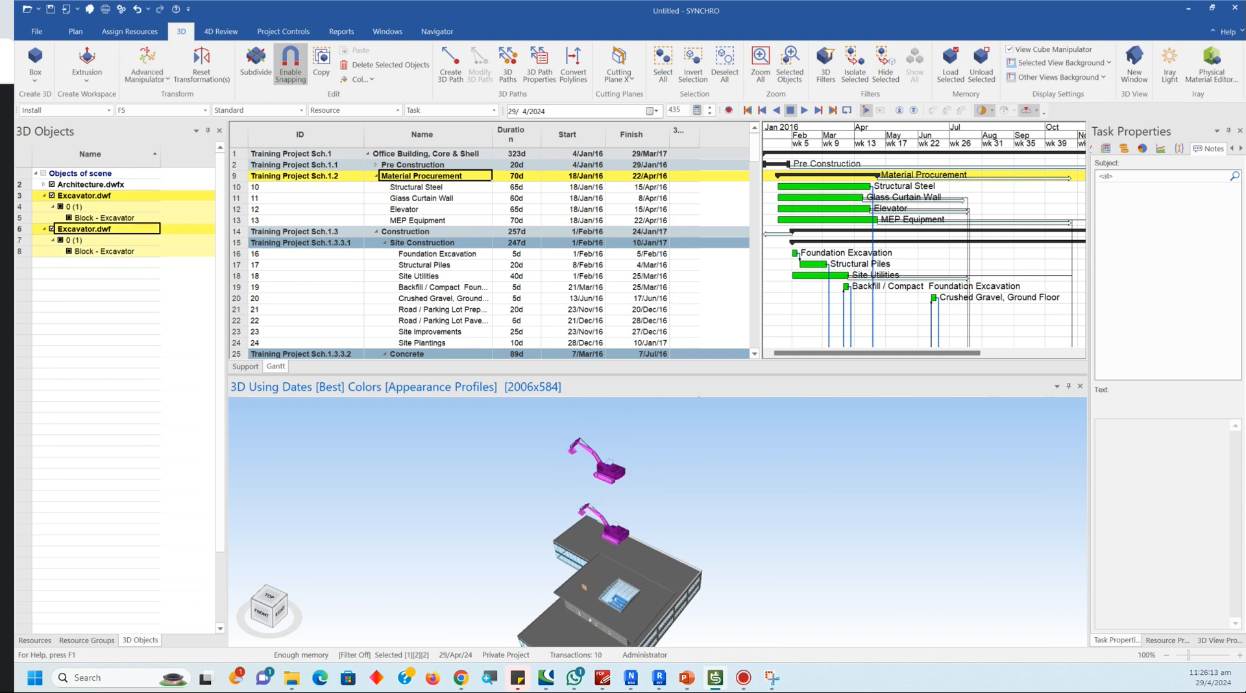
# Step: Select the two excavators individually and together to match them with their 3D Objects entries, and clear the selection
pyautogui.click(615, 534)
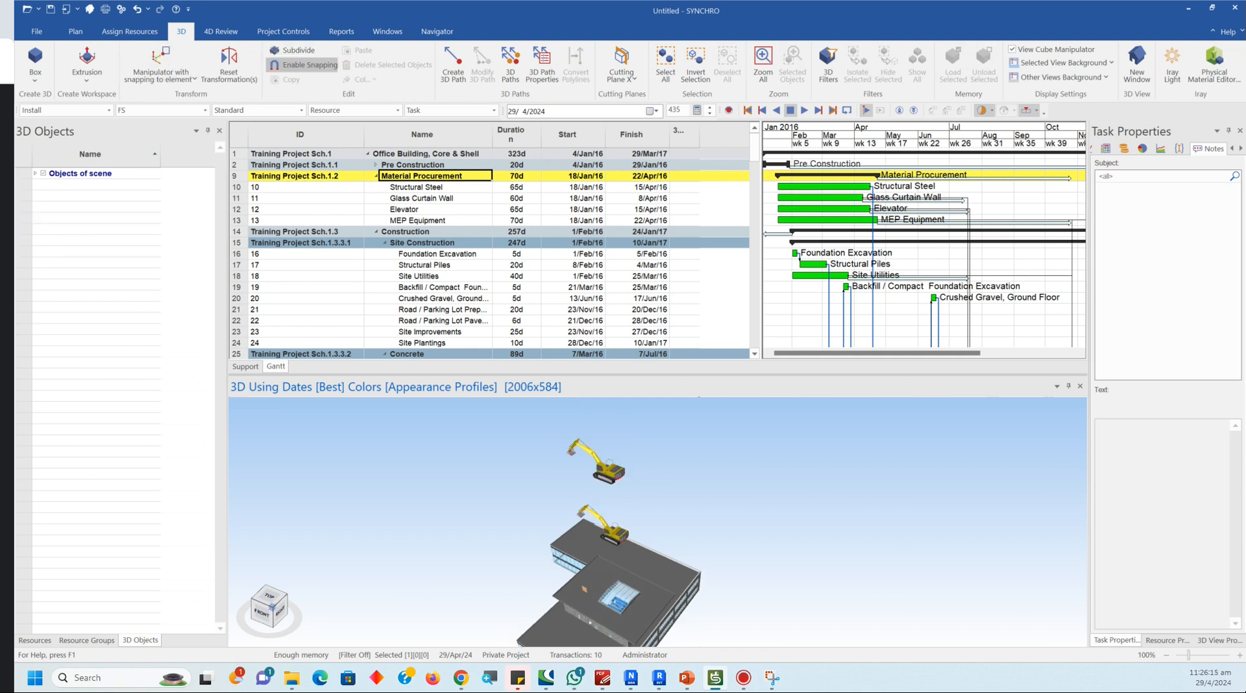
pyautogui.click(609, 472)
pyautogui.moveTo(610, 484); pyautogui.dragTo(646, 494, button='middle')
pyautogui.keyDown('ctrl'); pyautogui.click(637, 549); pyautogui.keyUp('ctrl')
pyautogui.moveTo(637, 549); pyautogui.dragTo(635, 530, button='middle')
pyautogui.press('Escape')
pyautogui.click(644, 531)
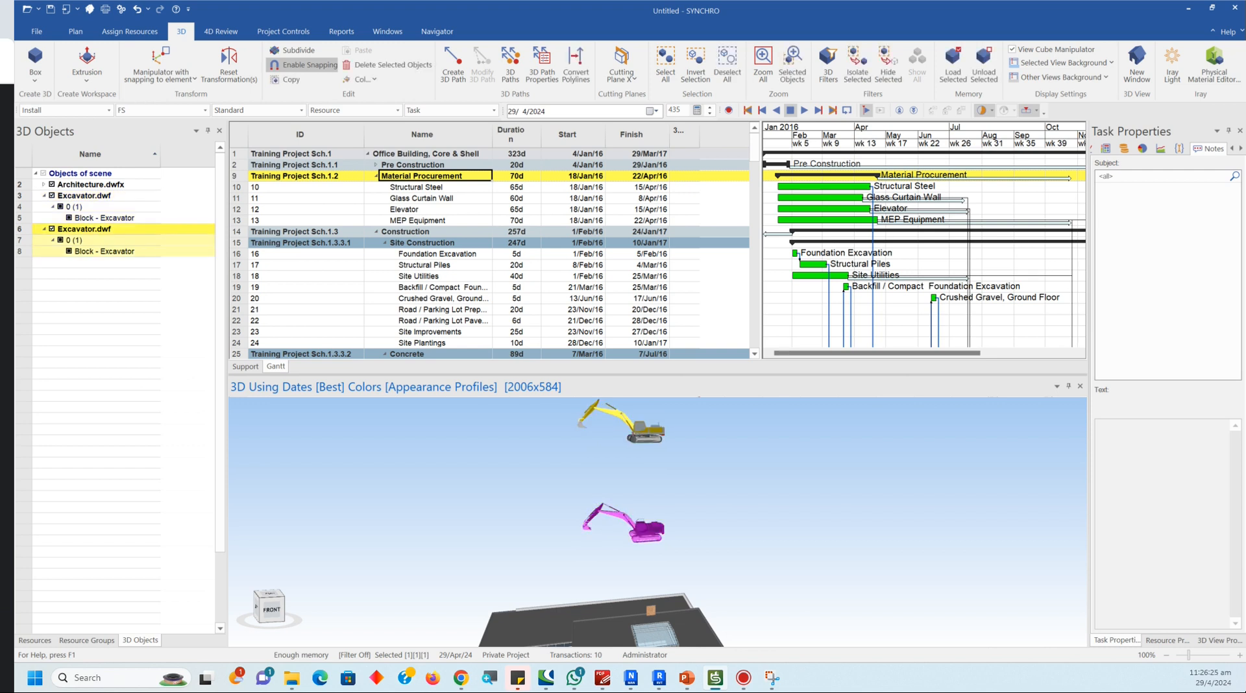
pyautogui.keyDown('ctrl'); pyautogui.click(645, 432); pyautogui.keyUp('ctrl')
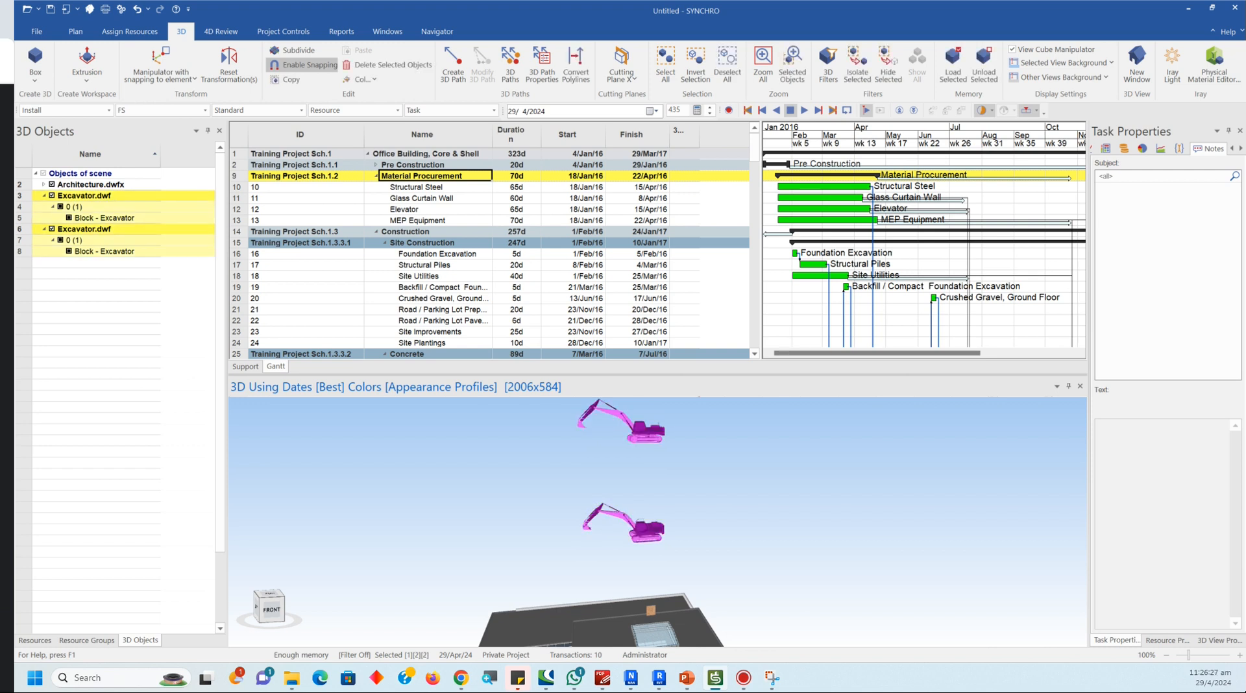
pyautogui.click(644, 431)
pyautogui.click(645, 432)
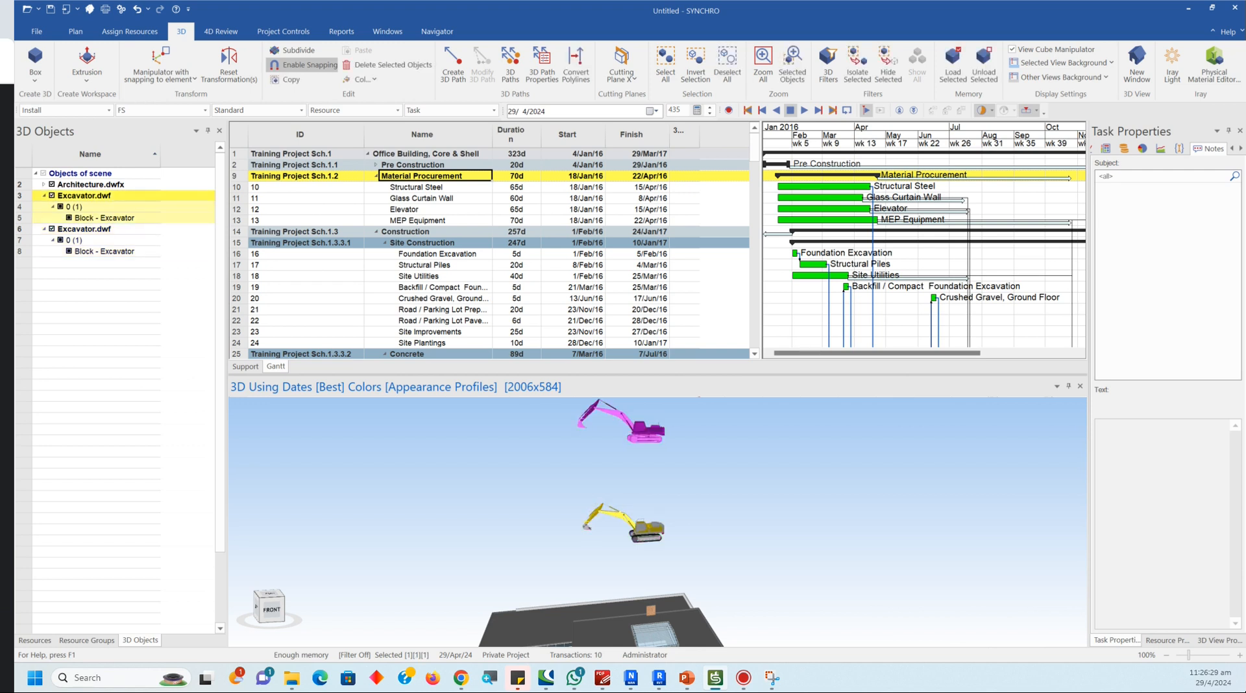
pyautogui.press('Escape')
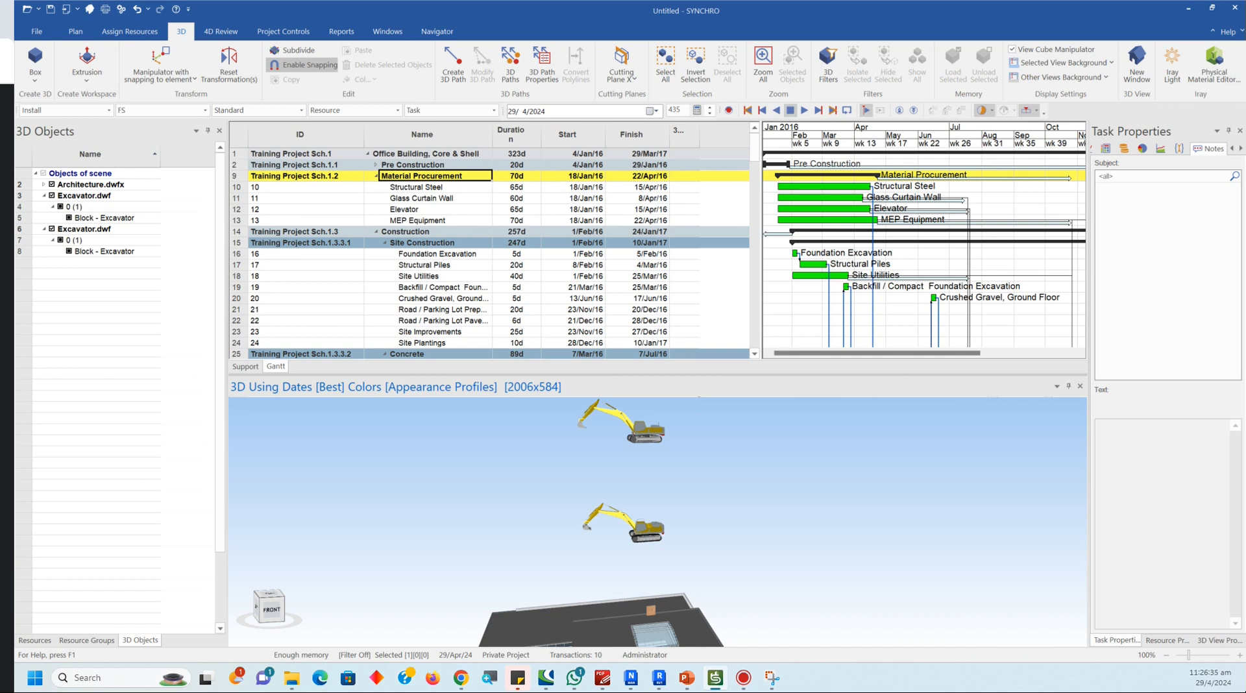
pyautogui.moveTo(271, 612)
pyautogui.mouseDown()
pyautogui.moveTo(276, 601)
pyautogui.moveTo(268, 609)
pyautogui.mouseUp()
pyautogui.hotkey('alt', 'f')
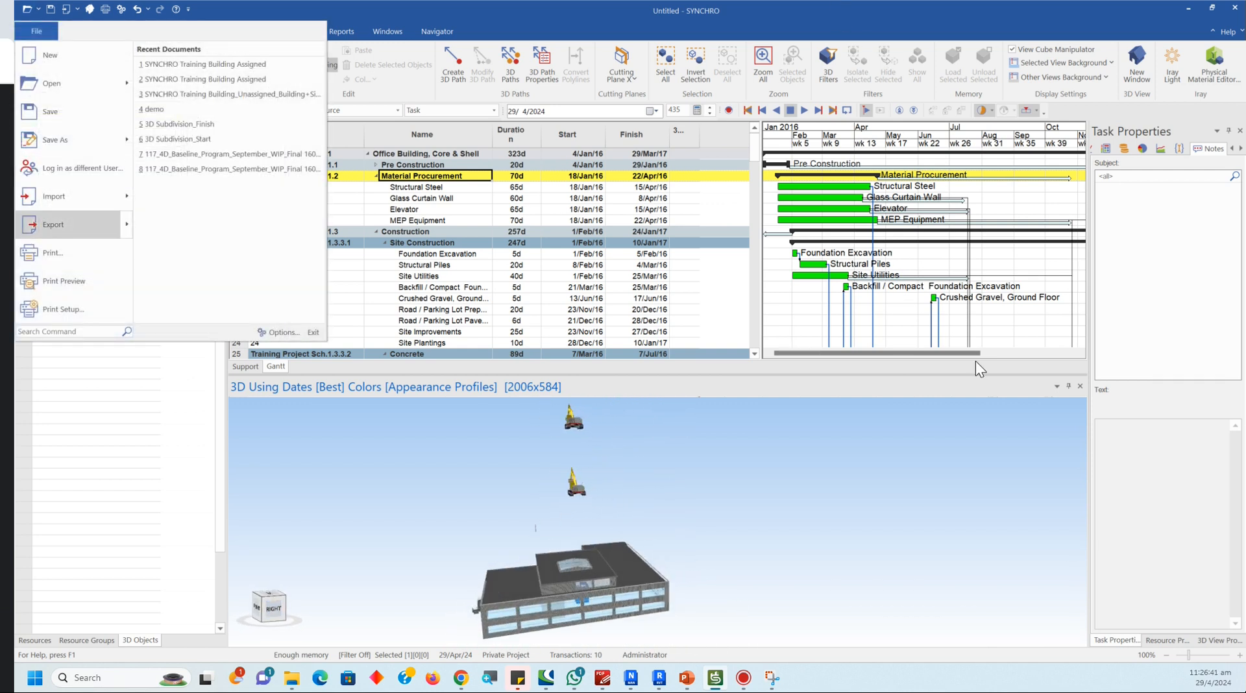
pyautogui.moveTo(71, 225)
pyautogui.click(187, 170)
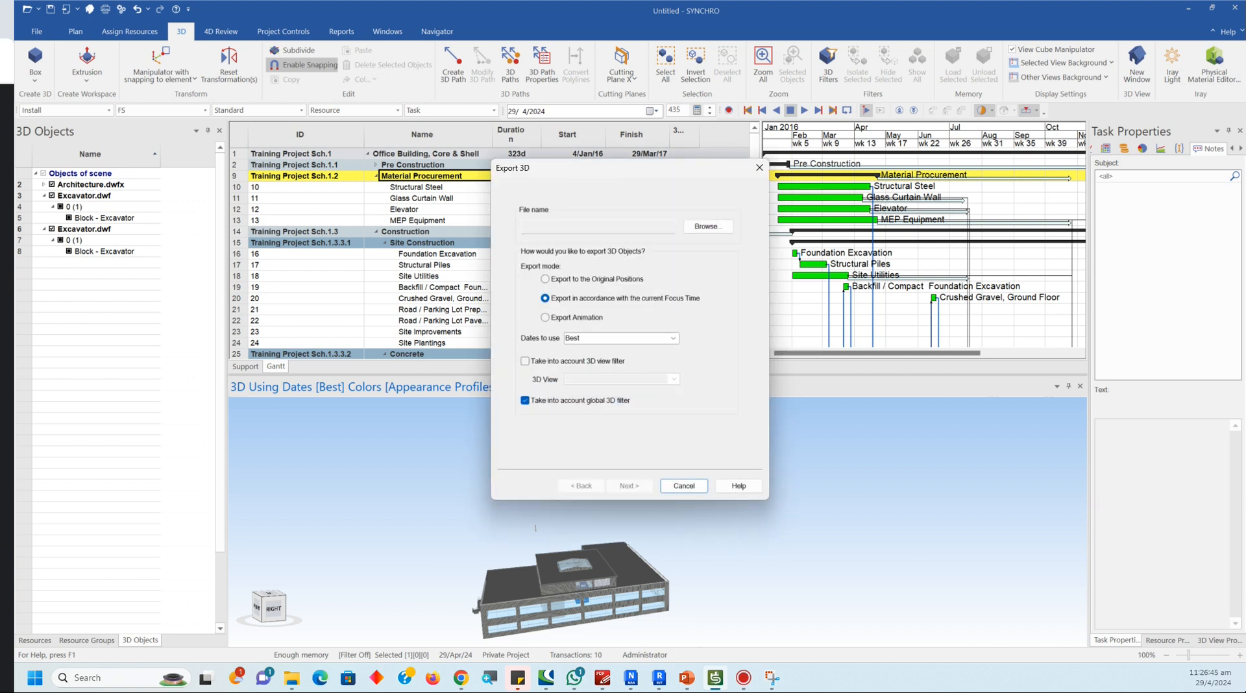
pyautogui.click(759, 168)
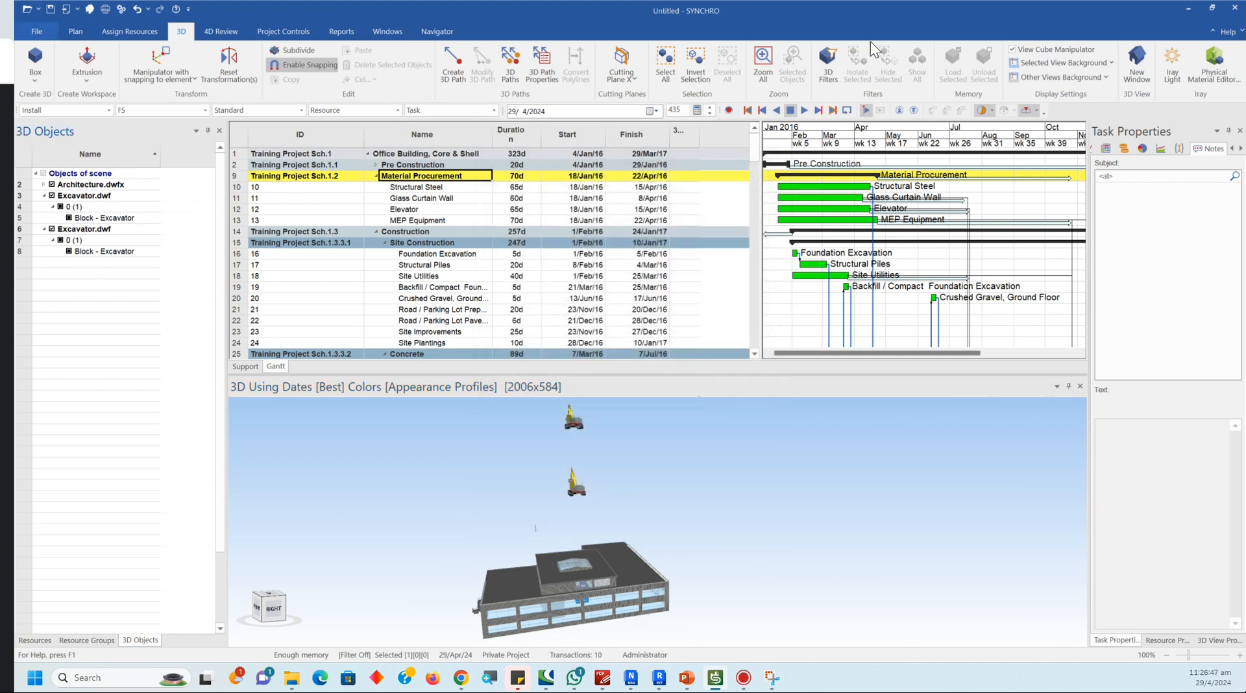
# Step: Import the Detailed Crawler Crane 3D model from the Models folder
pyautogui.hotkey('alt', 'f')
pyautogui.moveTo(74, 196)
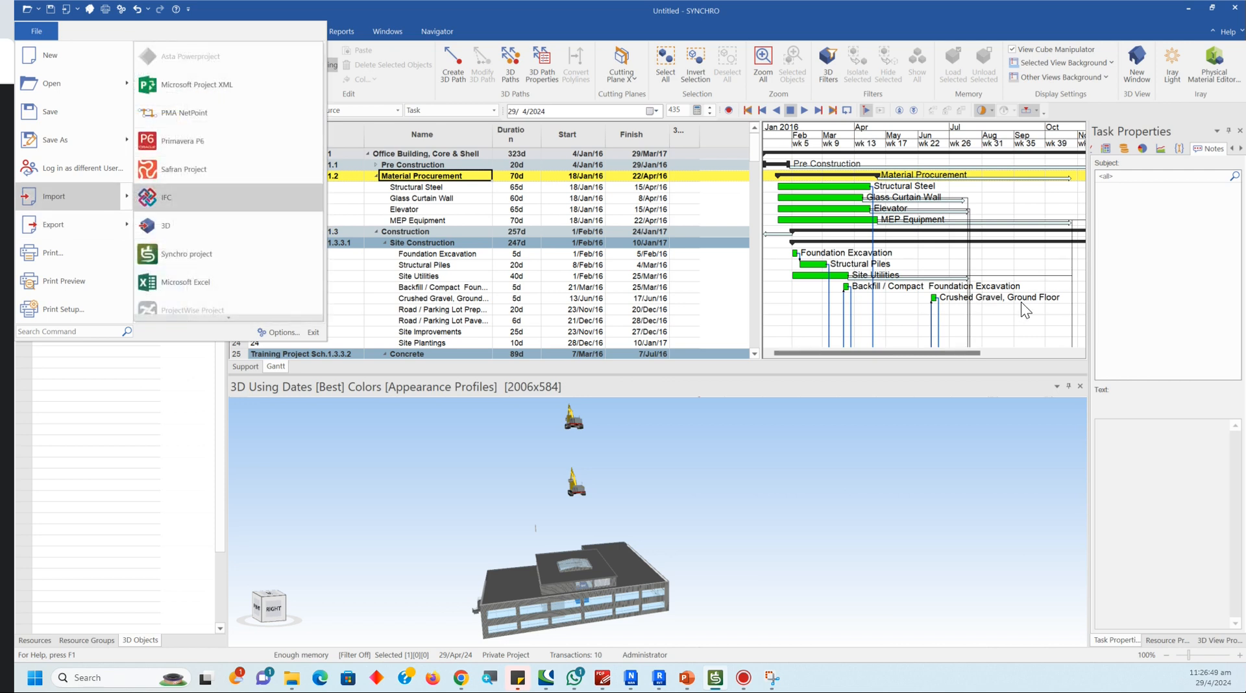
pyautogui.click(187, 226)
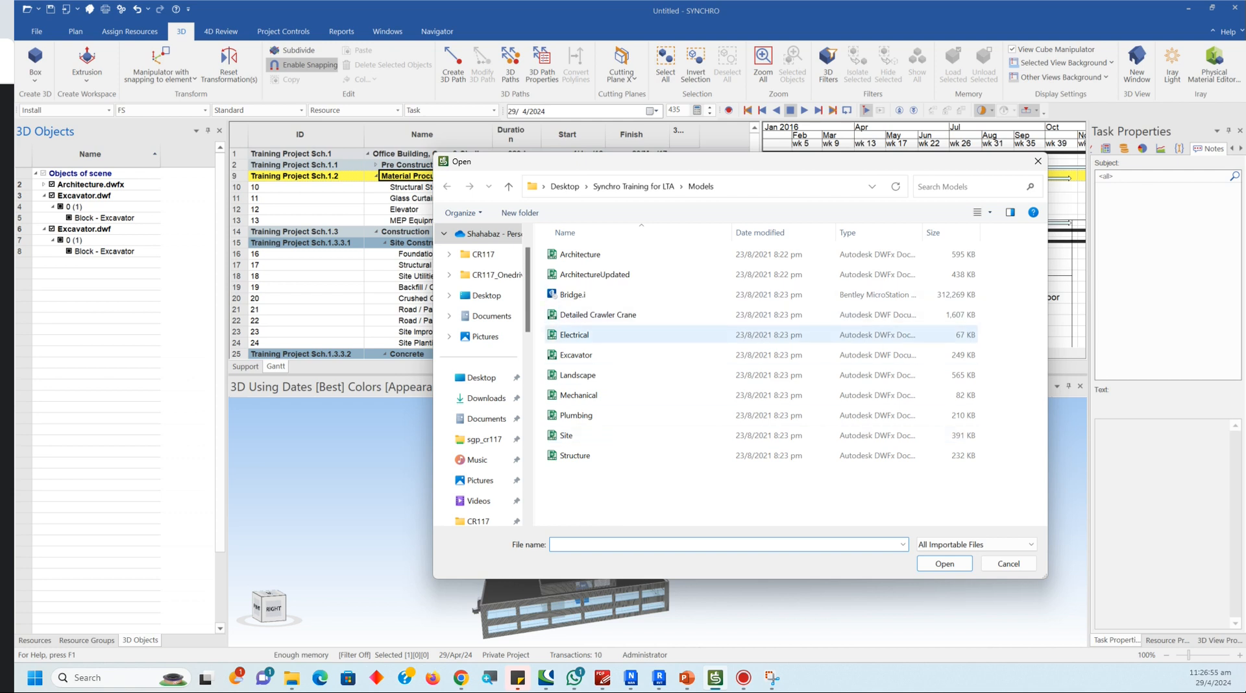
pyautogui.click(597, 315)
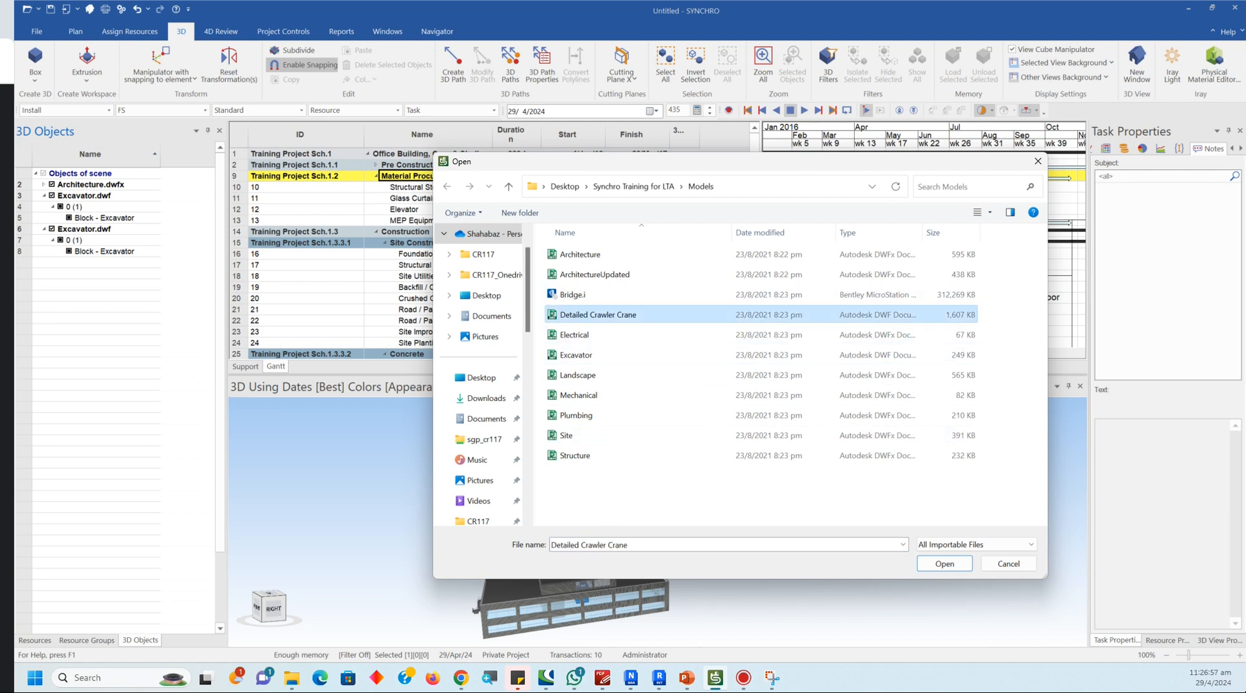
pyautogui.click(944, 563)
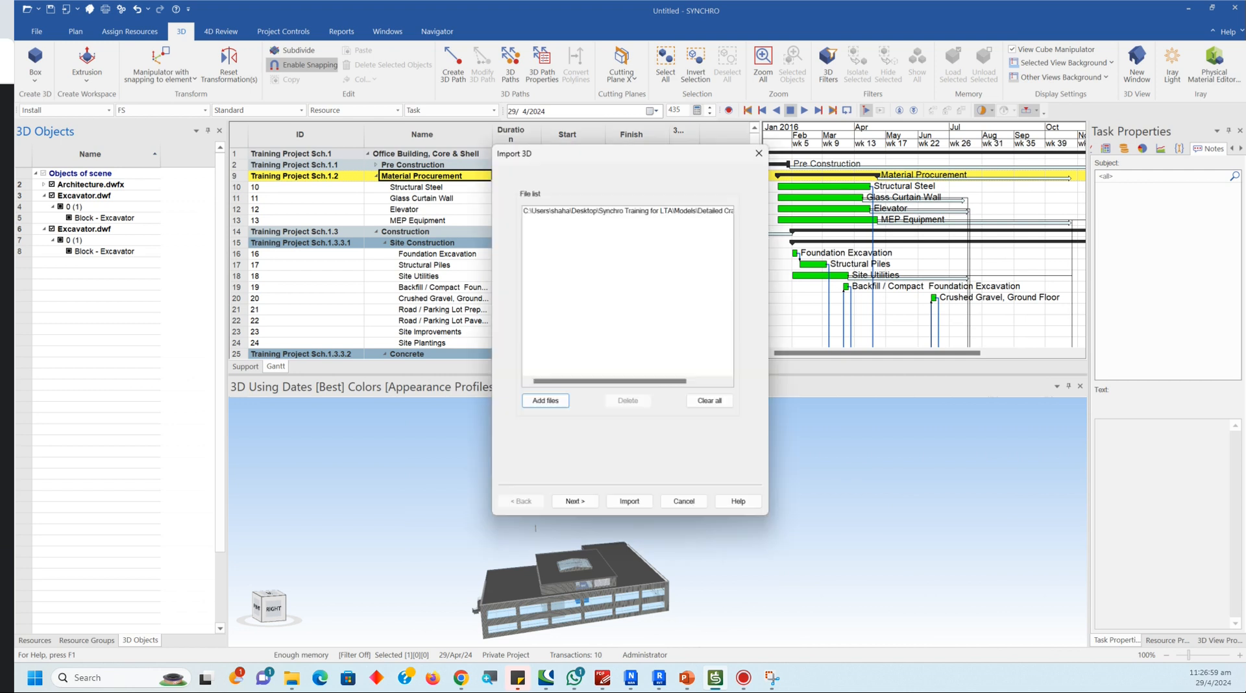
pyautogui.click(629, 502)
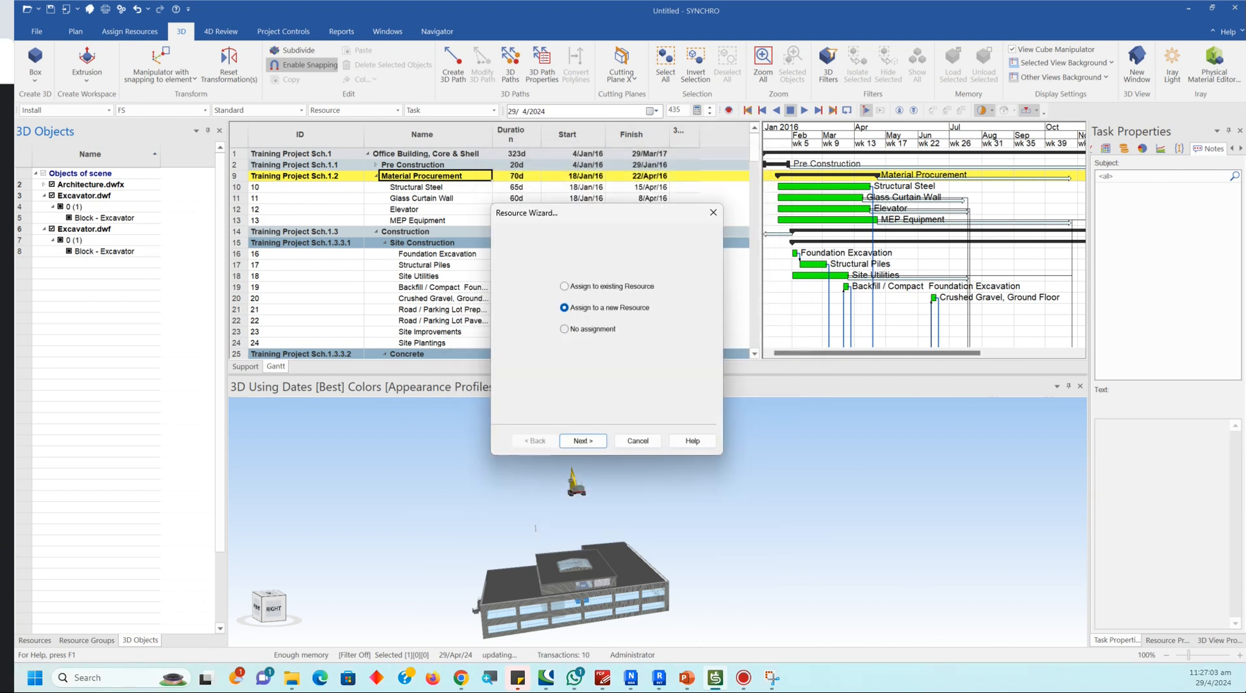
# Step: Assign the imported crane to a new Material resource named Detailed Crawler Crane.dwf, using Assign to this Resource, build tree
pyautogui.press('Return')
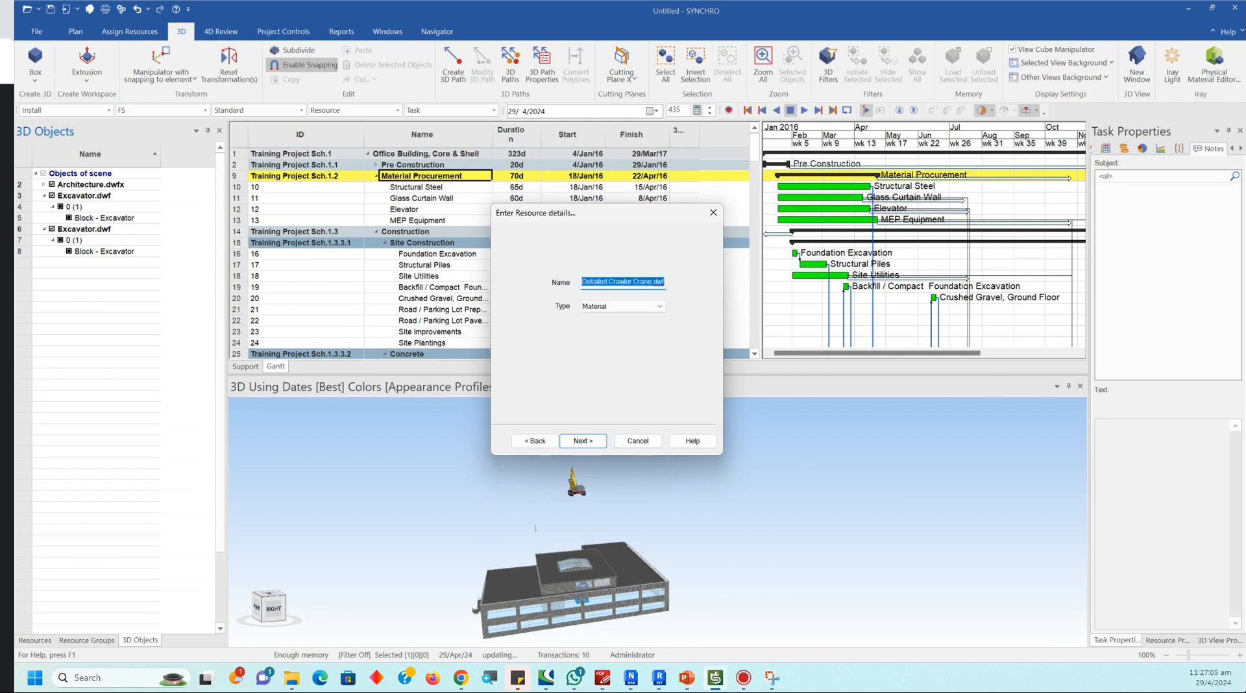
pyautogui.press('Return')
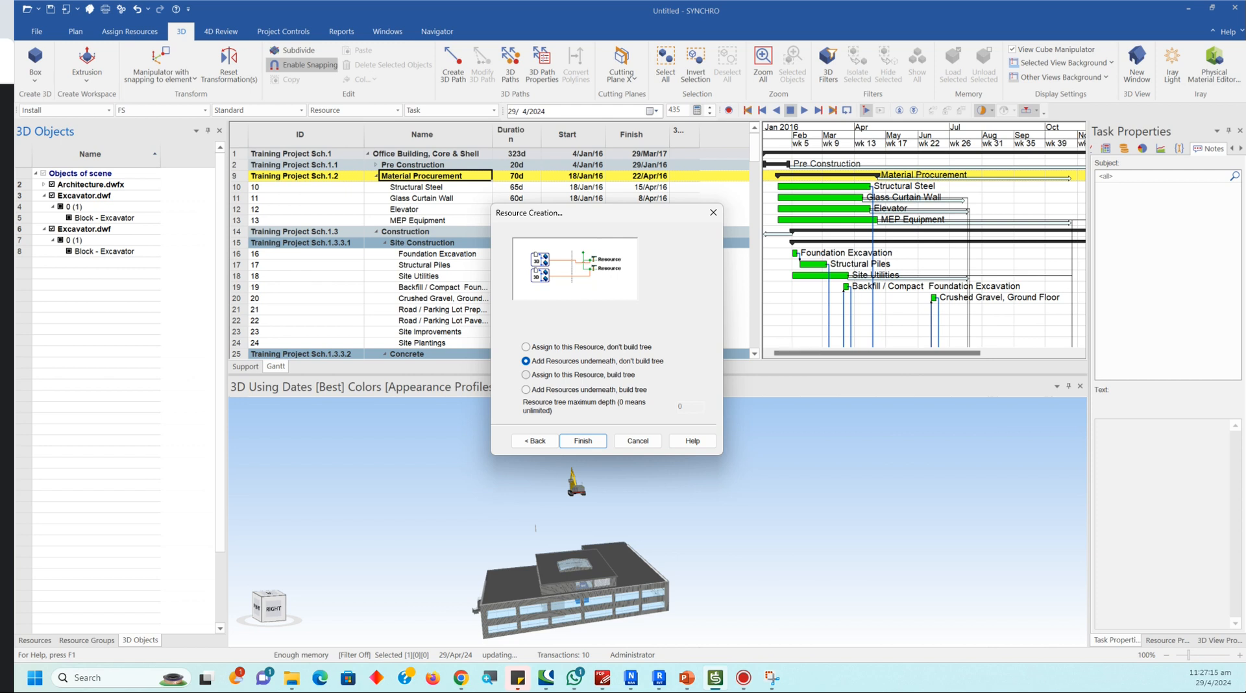
pyautogui.click(527, 375)
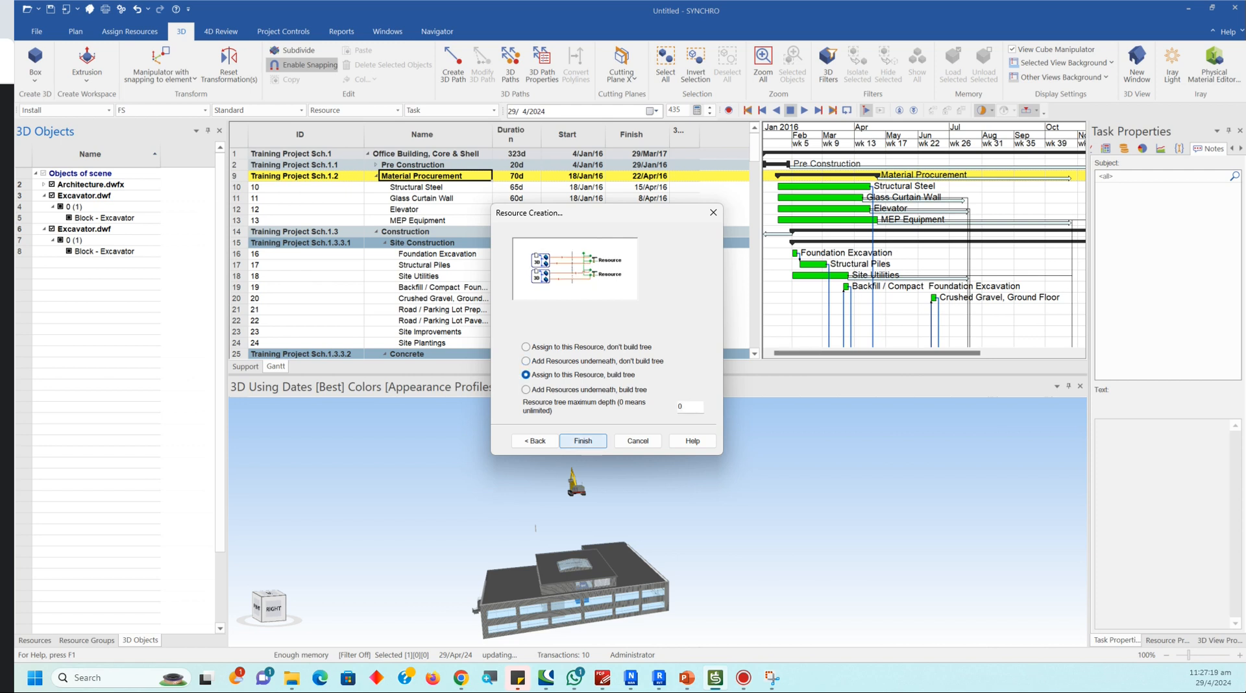
pyautogui.click(583, 441)
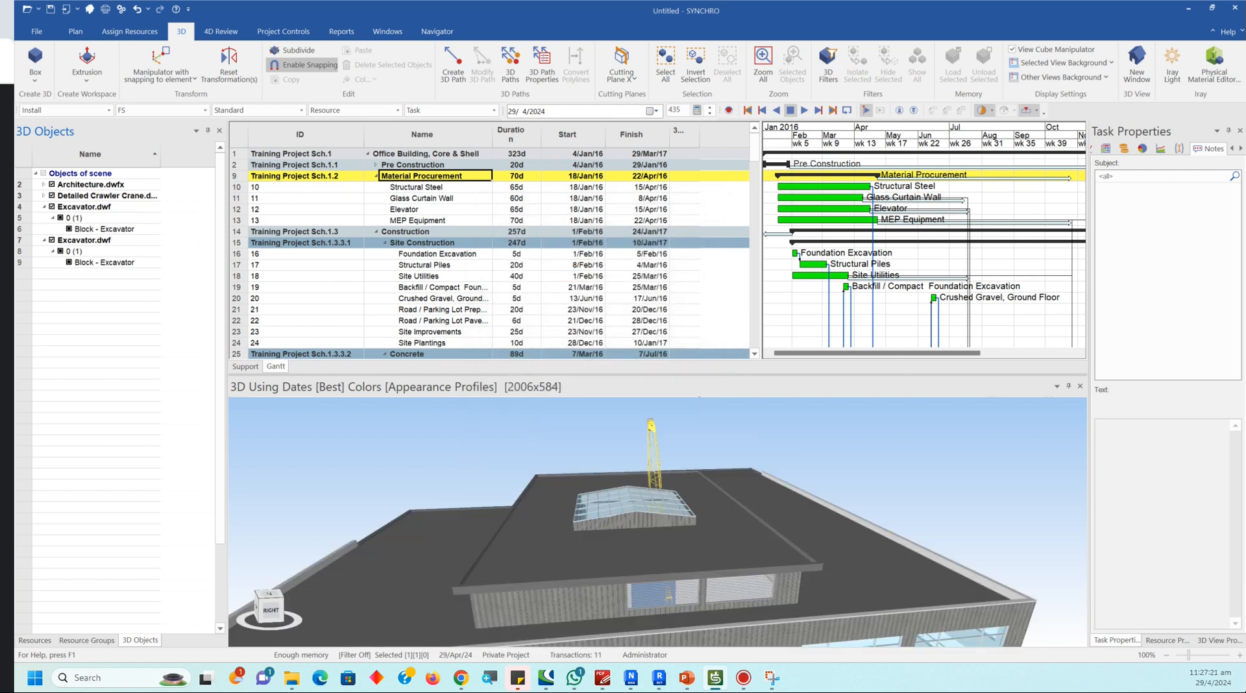
# Step: Move the crawler crane out of the building to above the side wing's roof using the Manipulator with snapping to element
pyautogui.click(162, 74)
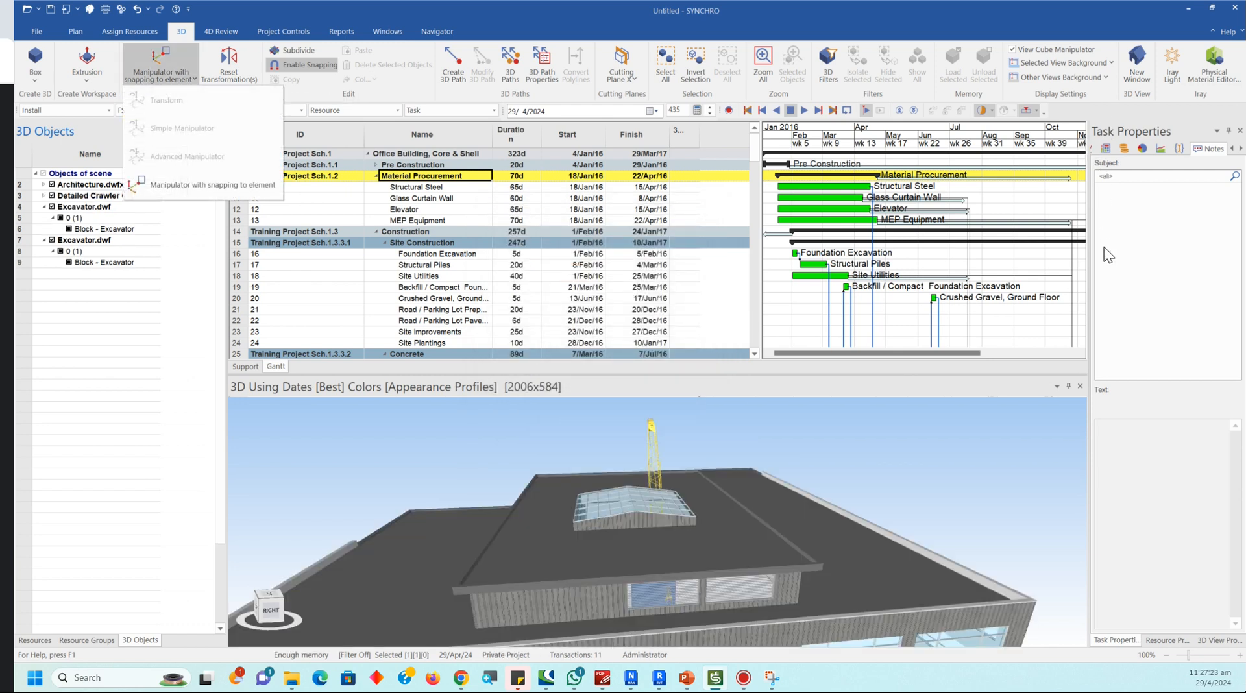
pyautogui.click(187, 185)
pyautogui.scroll(-4, 660, 480)
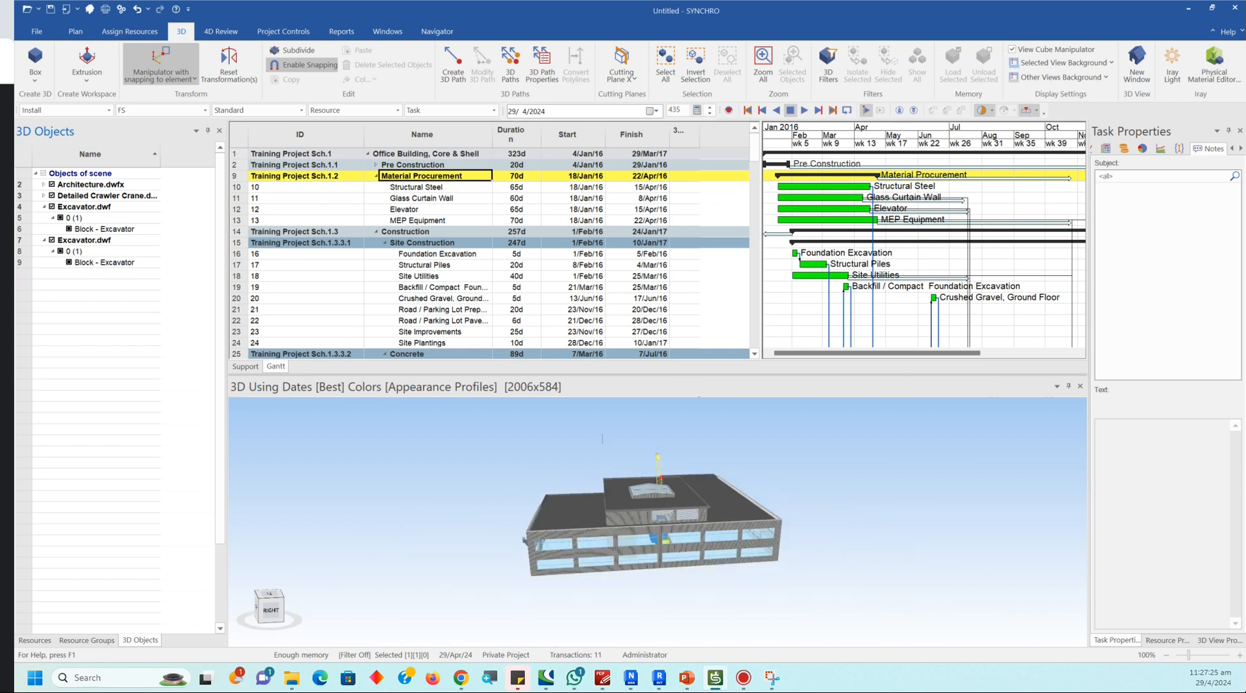
pyautogui.click(660, 459)
pyautogui.scroll(-3, 661, 465)
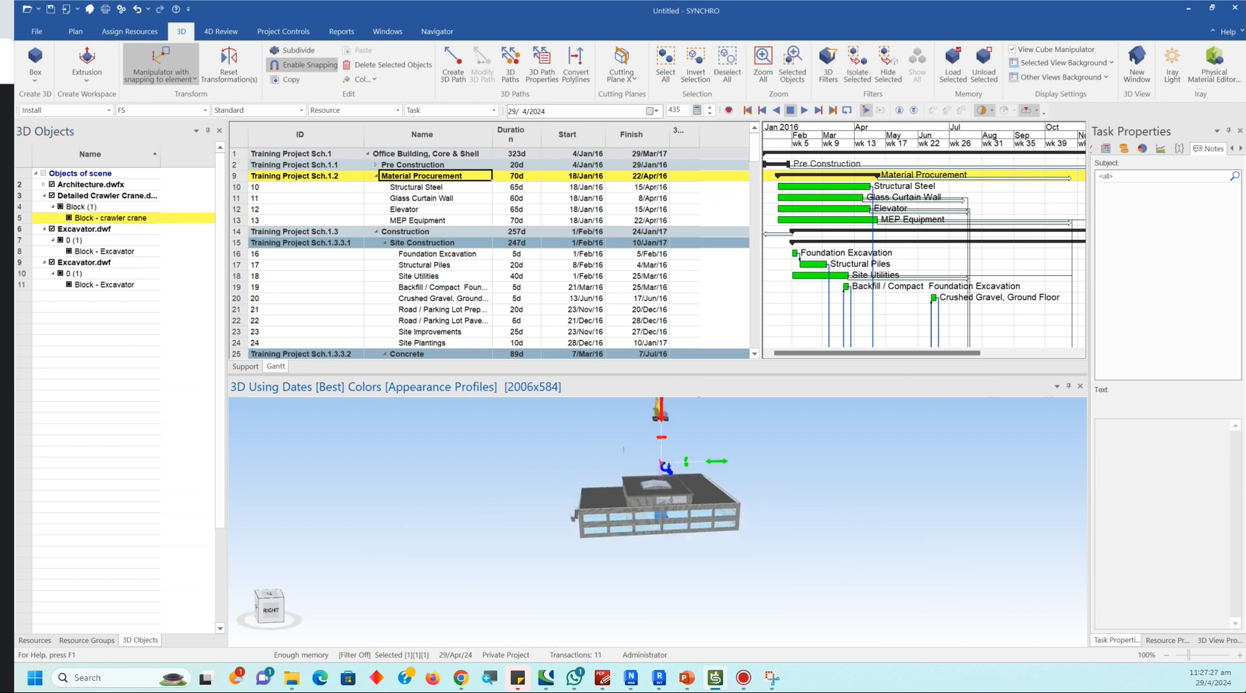
pyautogui.moveTo(661, 465); pyautogui.dragTo(647, 549, button='middle')
pyautogui.scroll(-3, 647, 549)
pyautogui.moveTo(652, 528); pyautogui.dragTo(767, 446)
pyautogui.scroll(3, 651, 468)
pyautogui.scroll(-2, 574, 522)
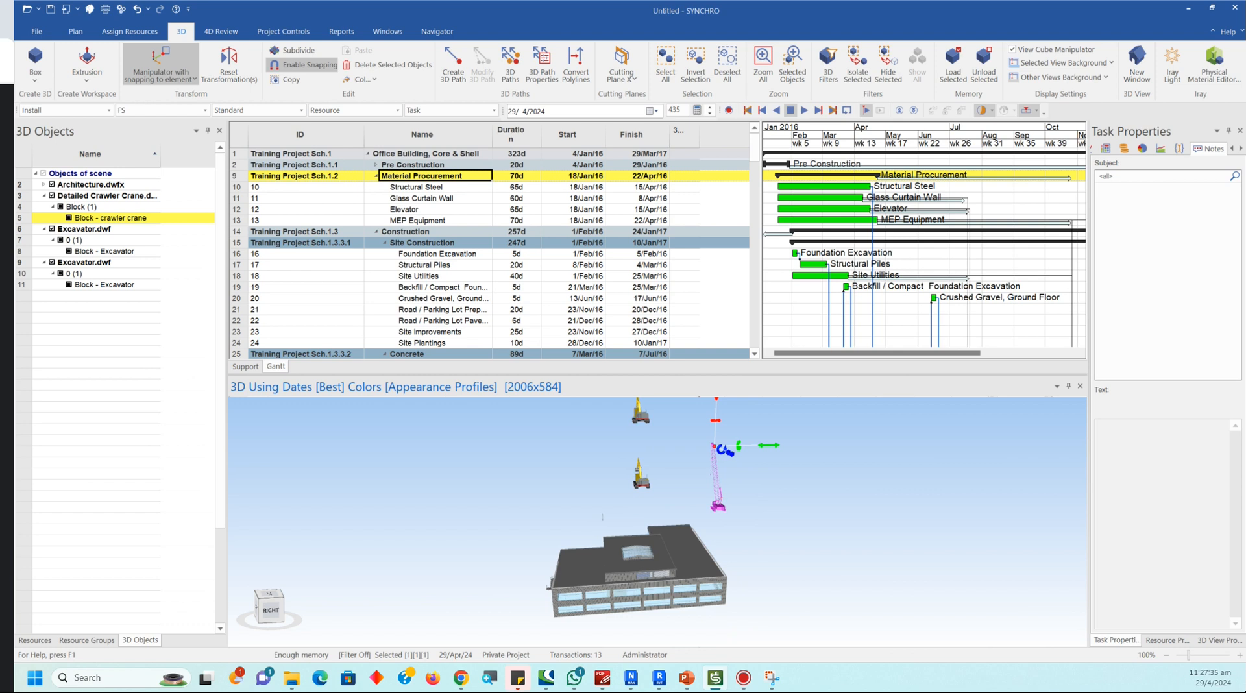
pyautogui.scroll(2, 726, 504)
pyautogui.scroll(-3, 747, 516)
pyautogui.moveTo(746, 516); pyautogui.dragTo(726, 533, button='middle')
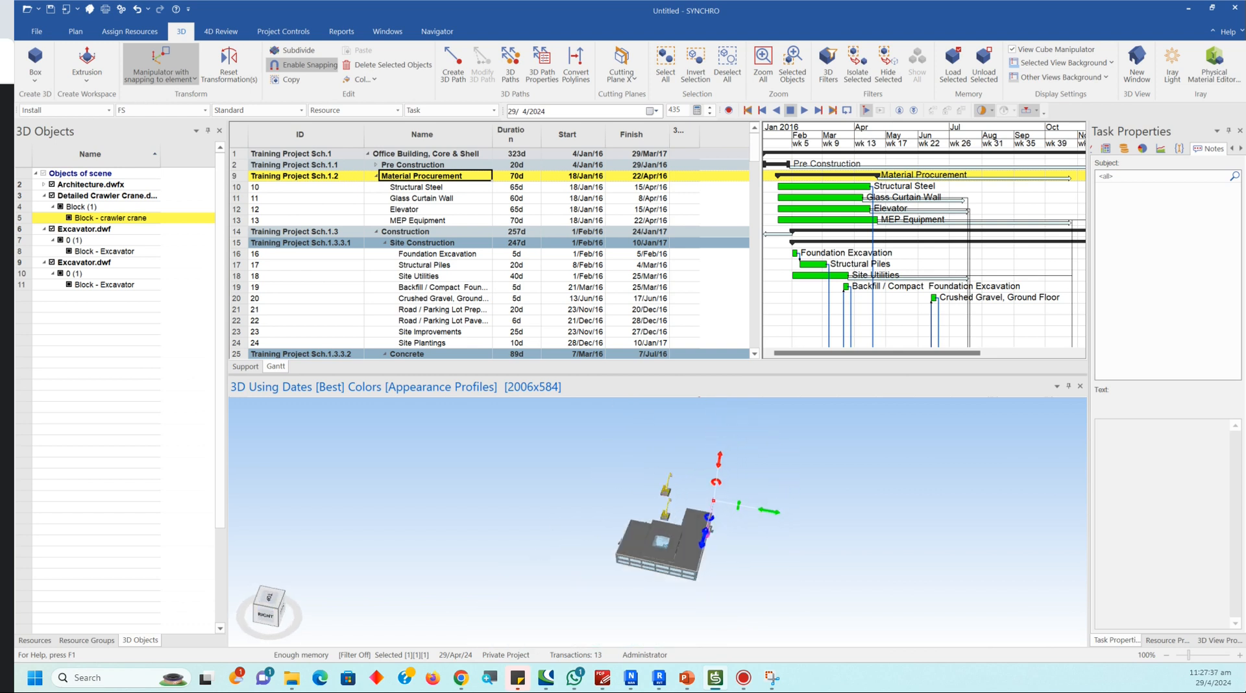
pyautogui.scroll(3, 725, 509)
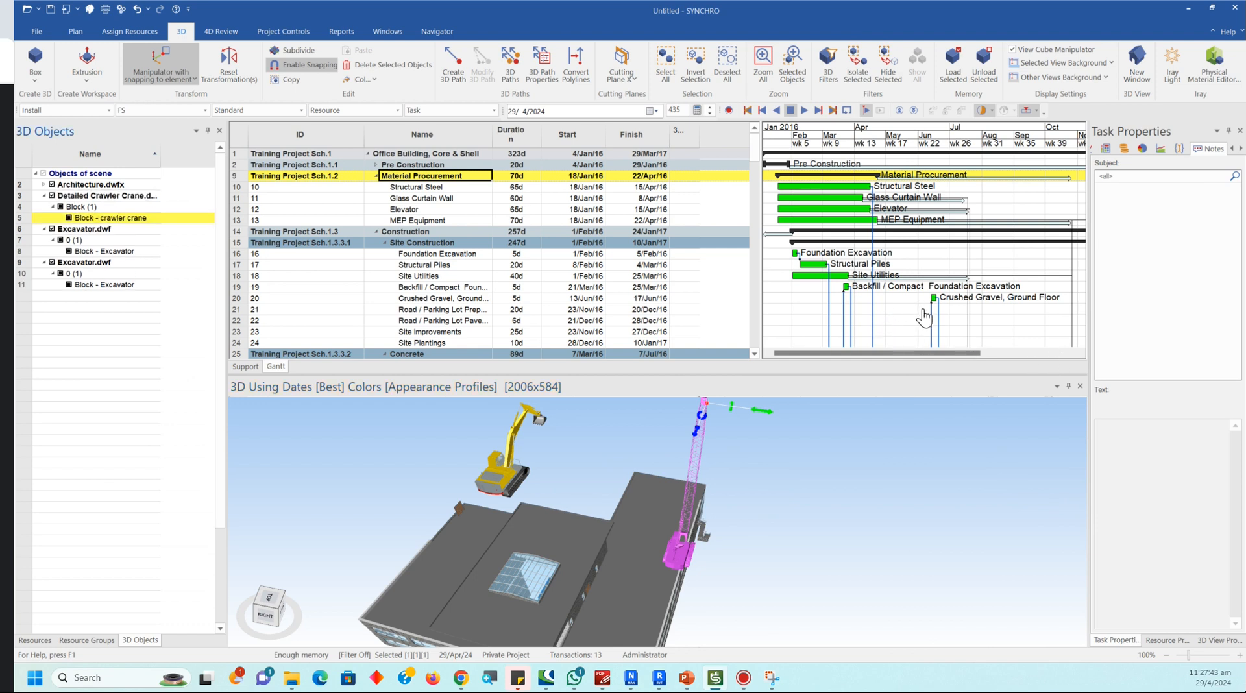
# Step: Select the first Excavator.dwf block to identify its excavator in the 3D view, and clear the selection
pyautogui.press('Escape')
pyautogui.press('Up')
pyautogui.press('Escape')
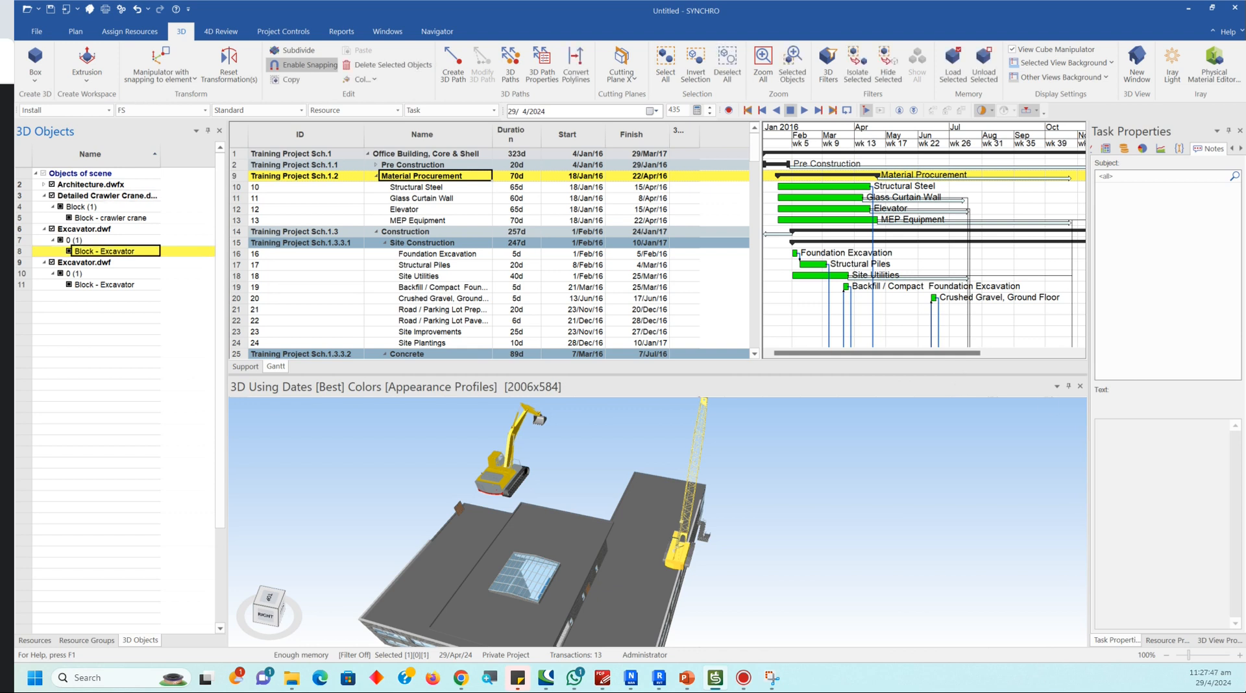
pyautogui.scroll(-5, 623, 497)
pyautogui.scroll(3, 711, 428)
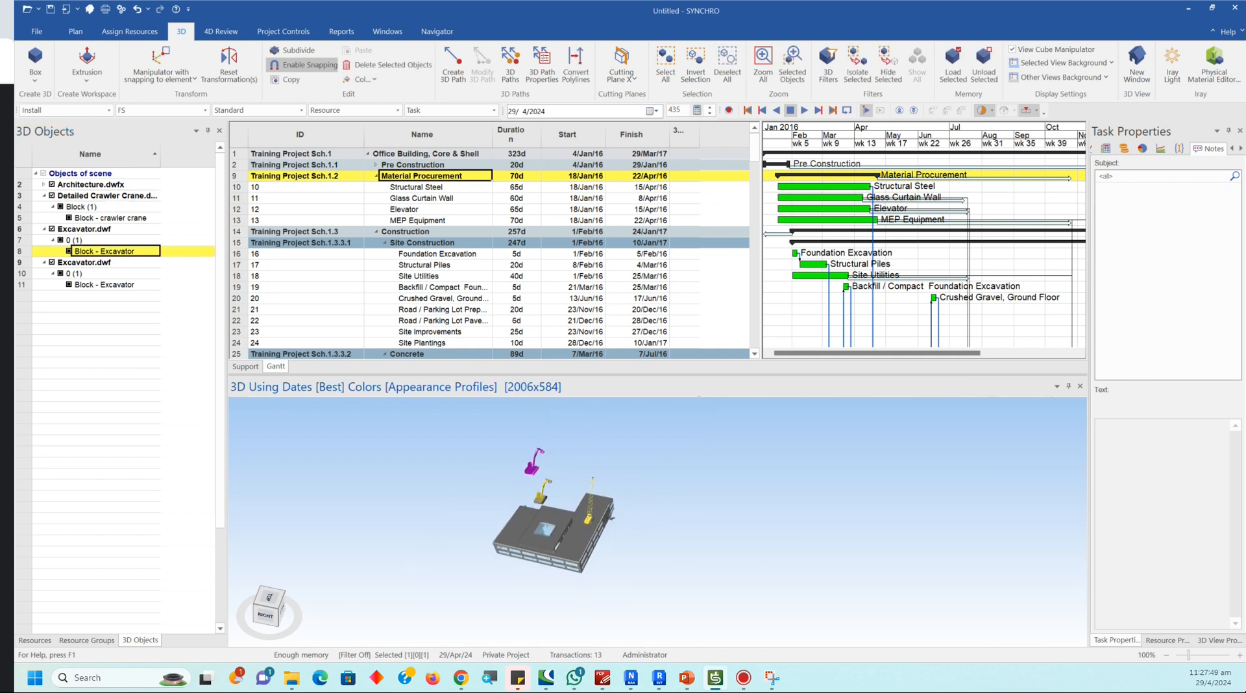
pyautogui.press('Escape')
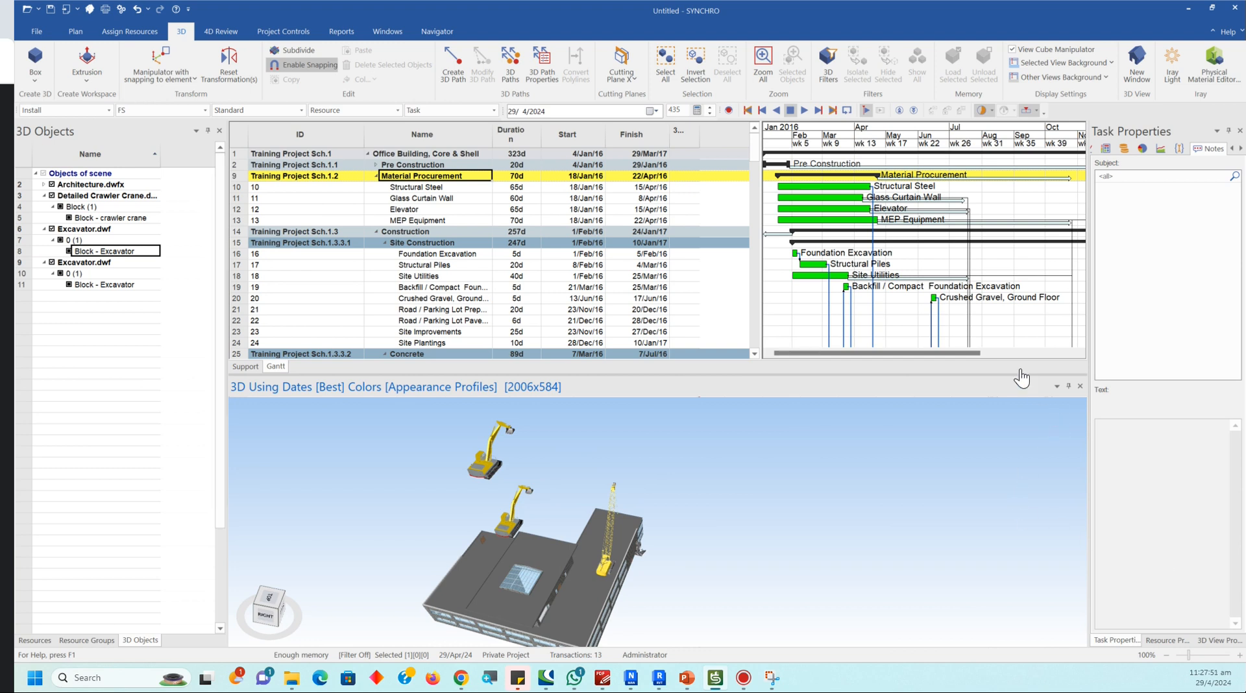
# Step: Select the crawler crane from the 3D Objects tree and in the 3D view to match them, and clear the selection
pyautogui.click(110, 218)
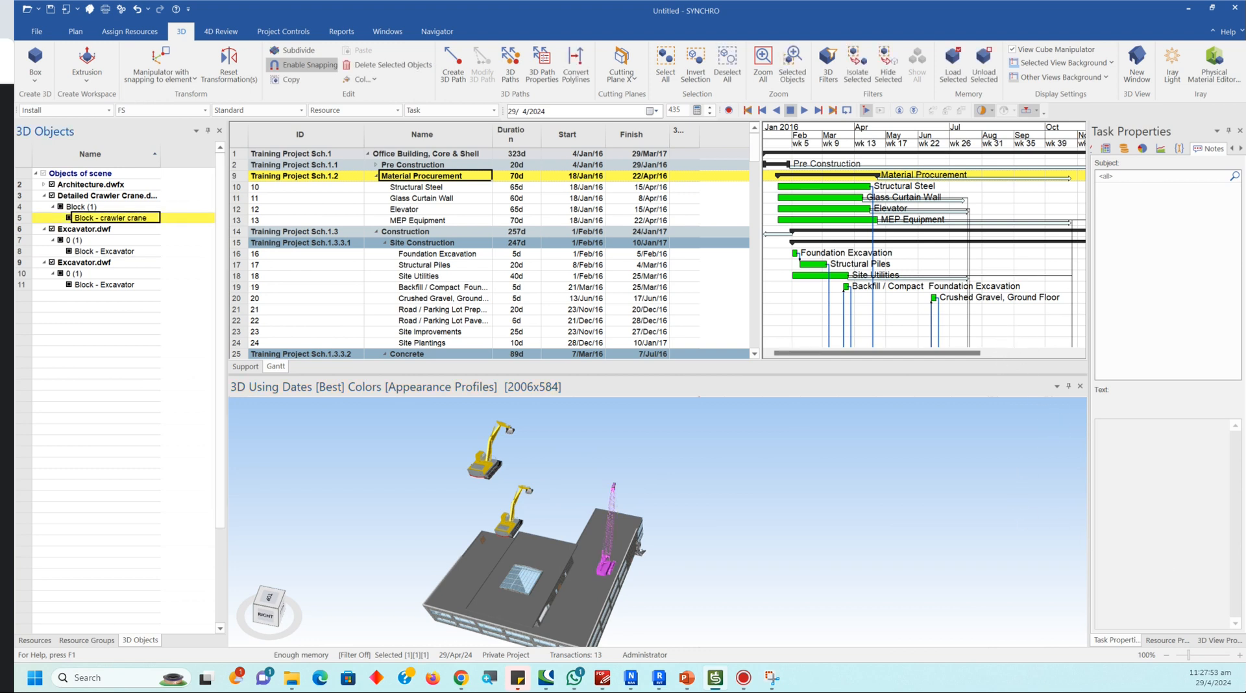
pyautogui.scroll(5, 617, 557)
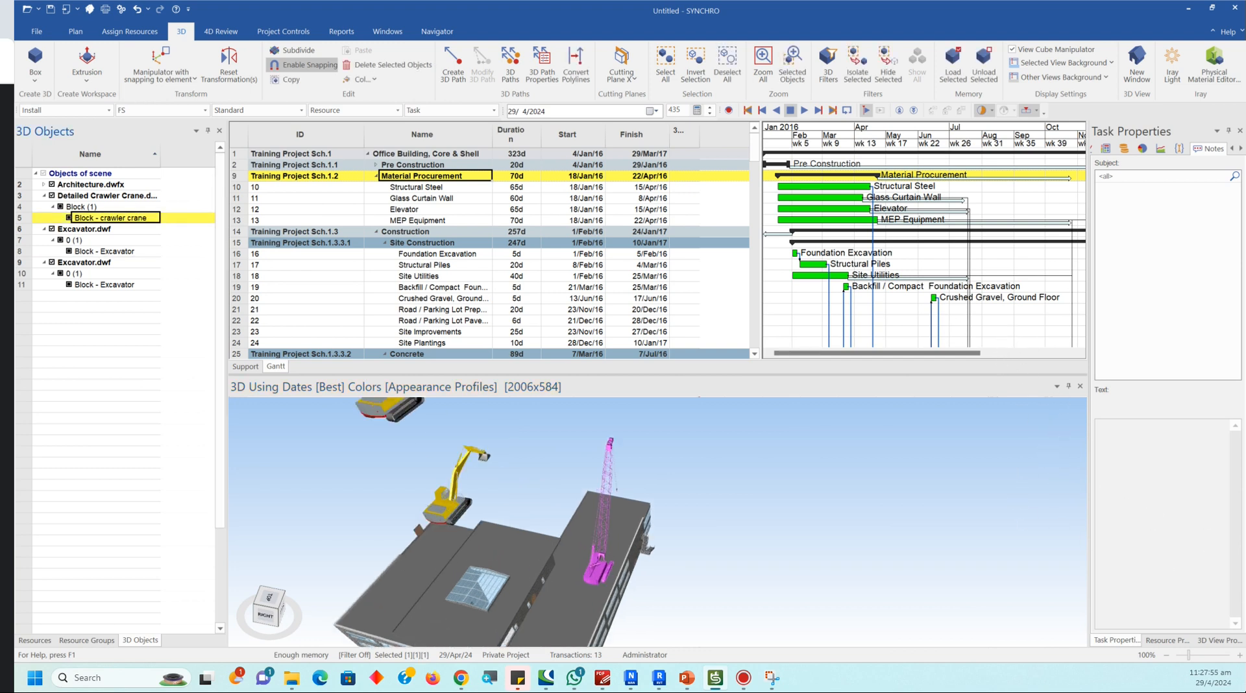
pyautogui.moveTo(579, 584); pyautogui.dragTo(470, 536, button='middle')
pyautogui.press('Escape')
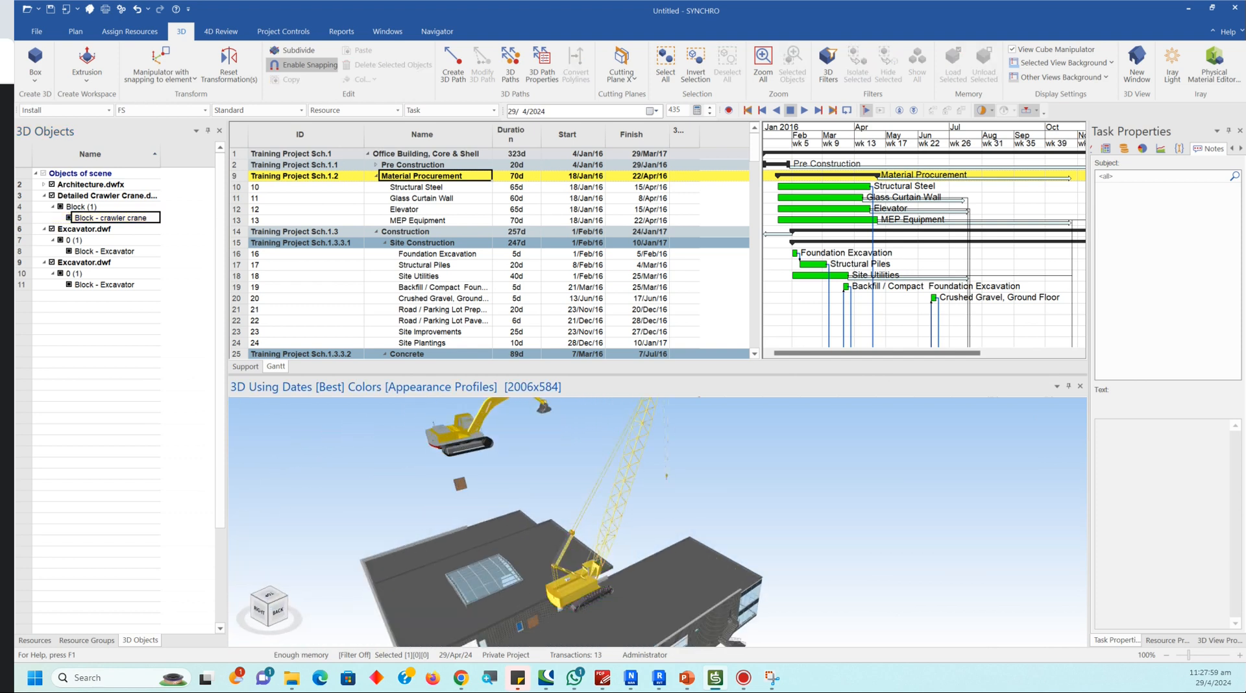
pyautogui.click(568, 579)
pyautogui.press('Escape')
pyautogui.click(567, 580)
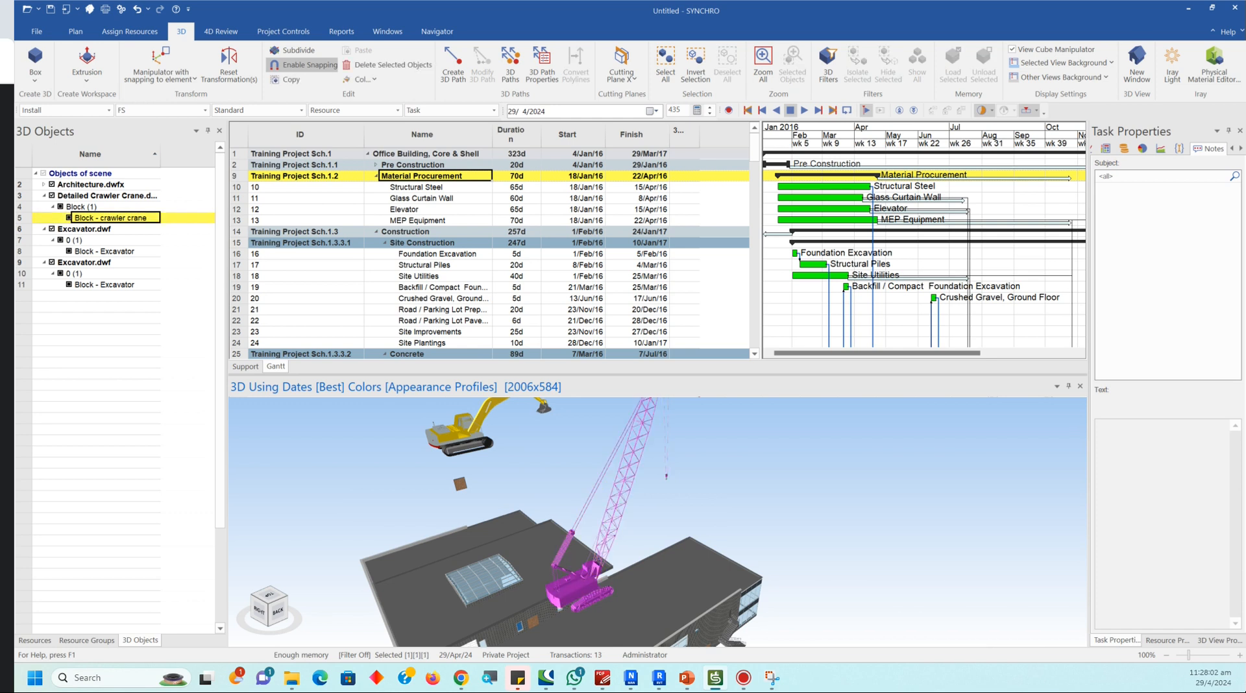
pyautogui.click(933, 456)
pyautogui.click(36, 31)
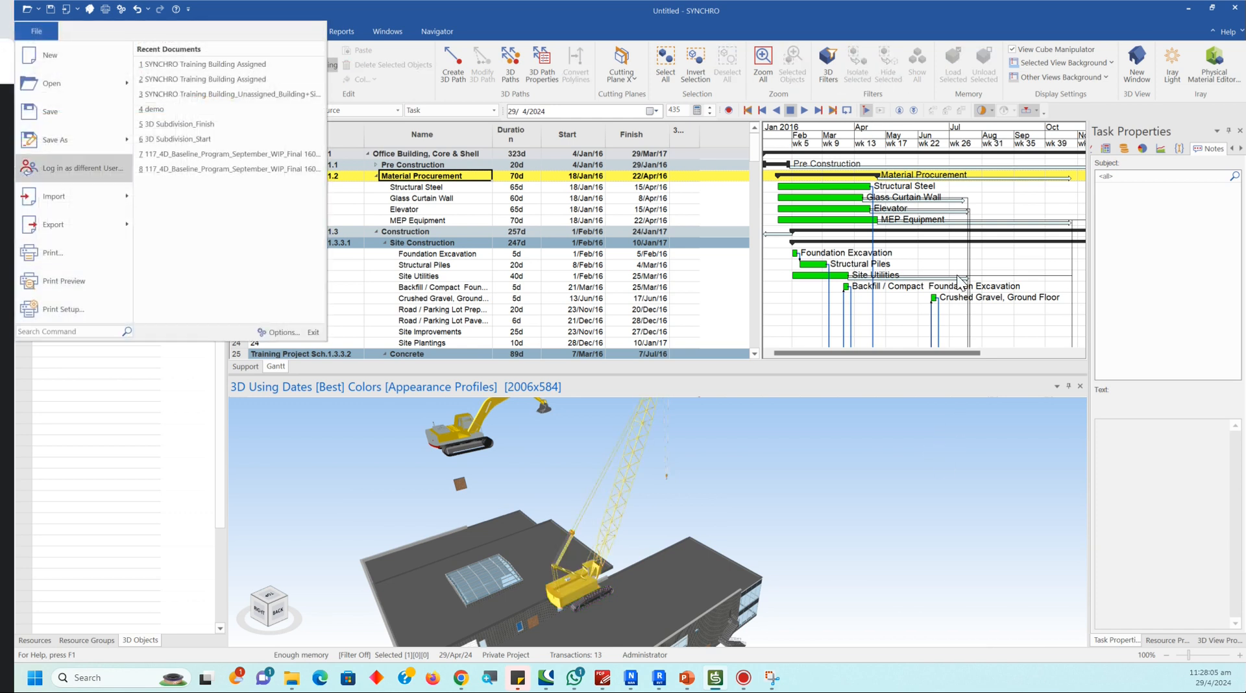
pyautogui.moveTo(78, 225)
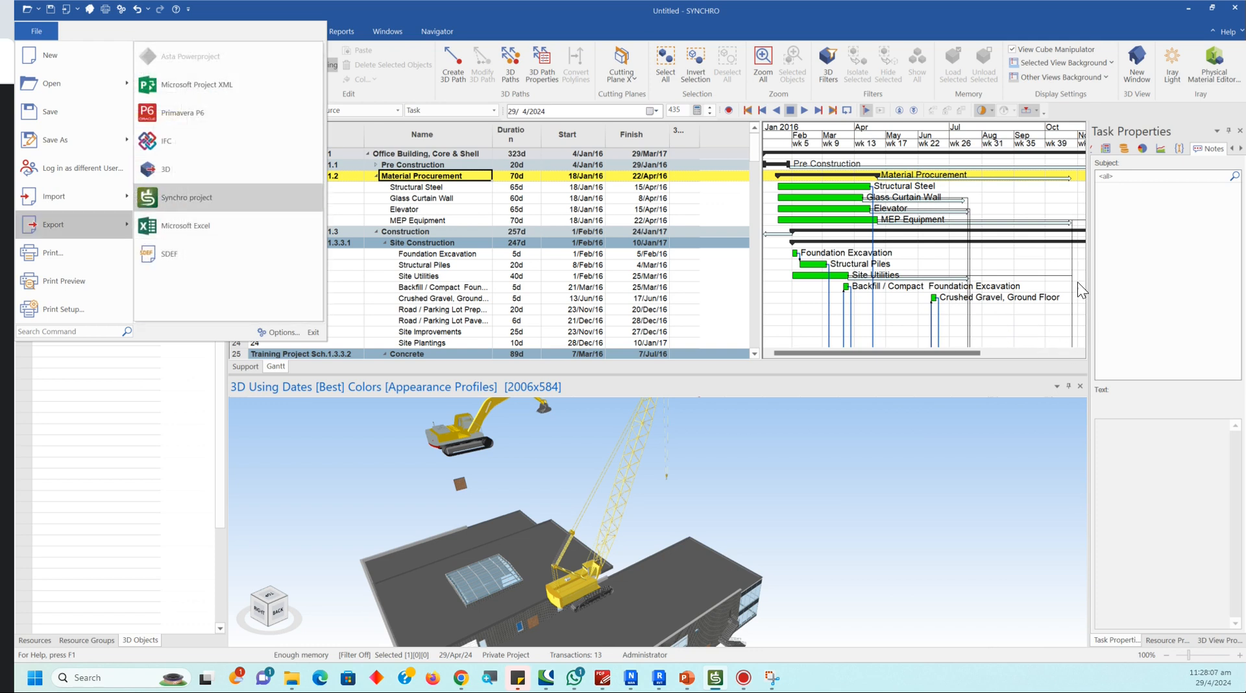
pyautogui.click(165, 169)
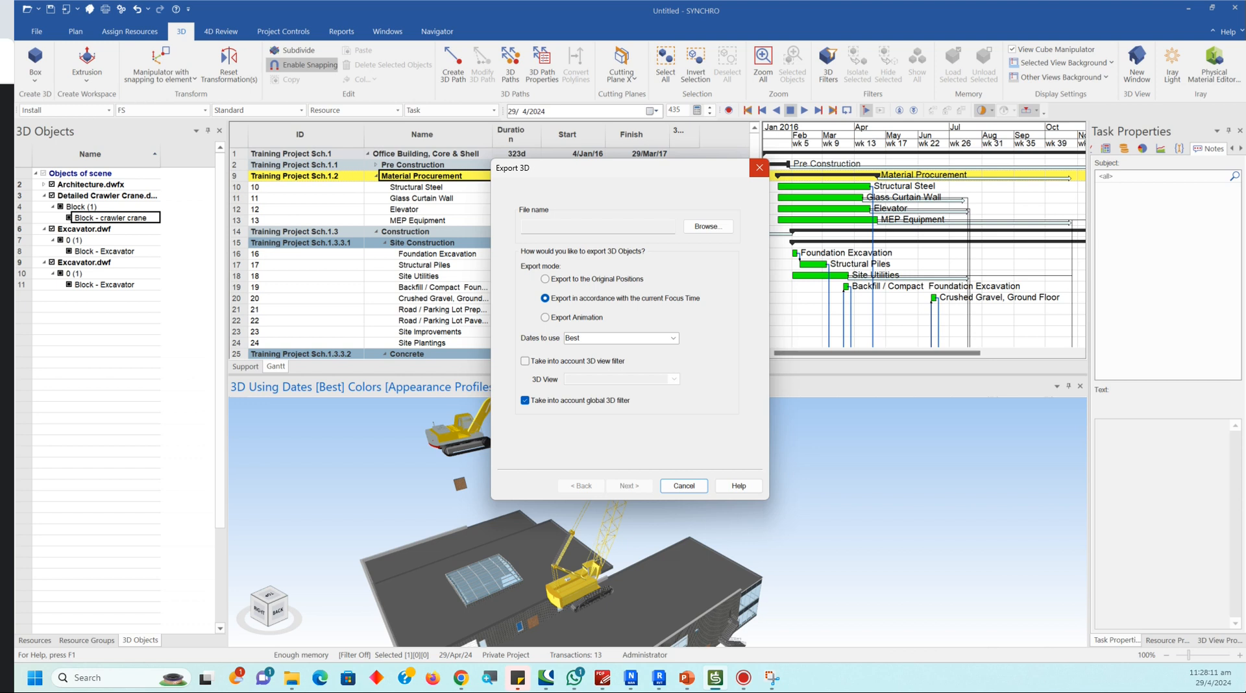
pyautogui.click(760, 167)
# Step: Import the Landscape 3D model from the Models folder
pyautogui.click(36, 32)
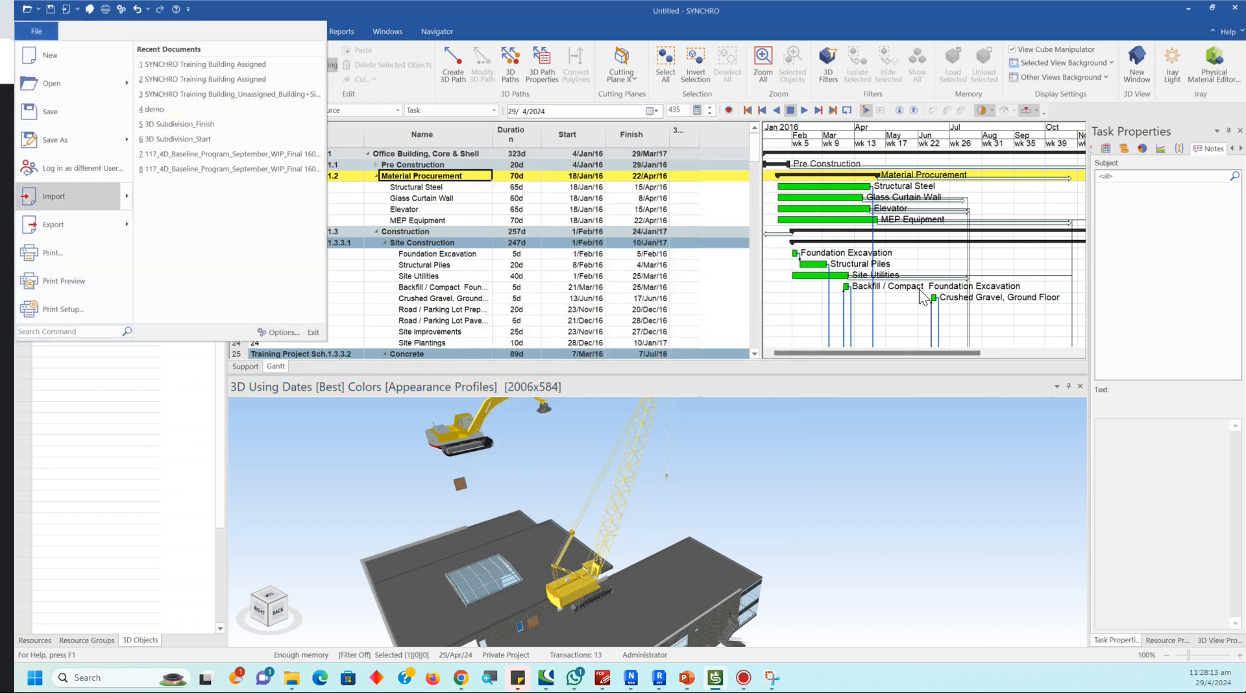
pyautogui.moveTo(123, 196)
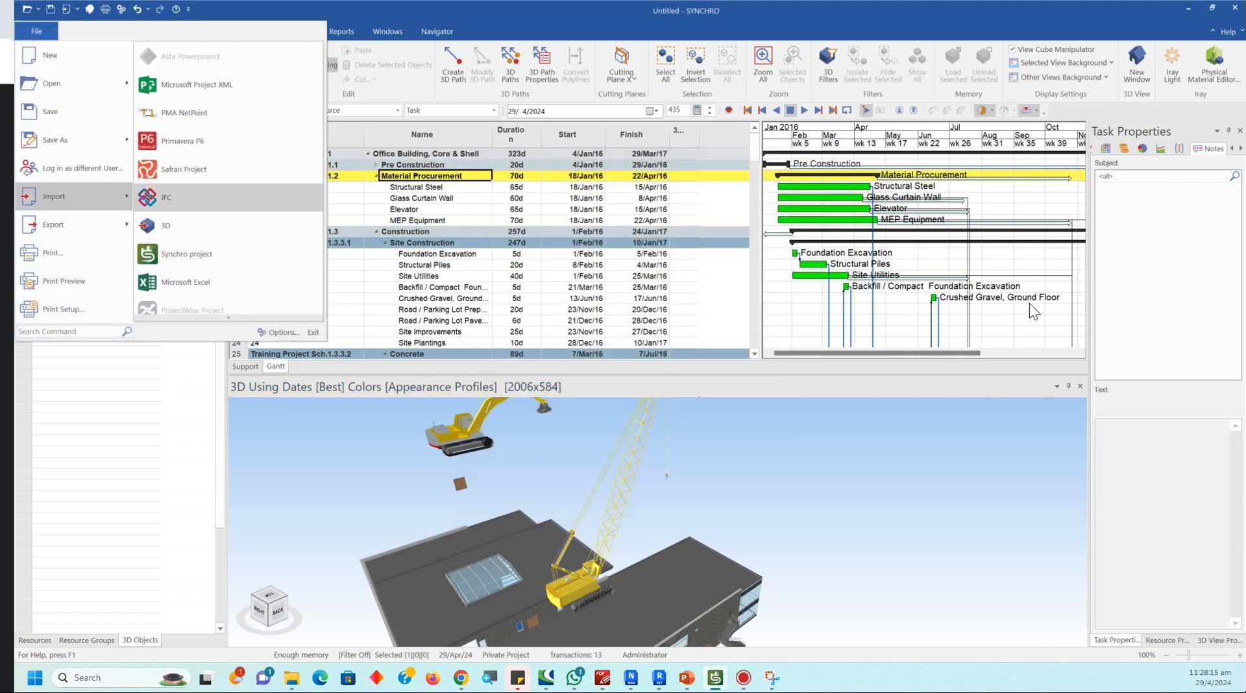
pyautogui.click(195, 226)
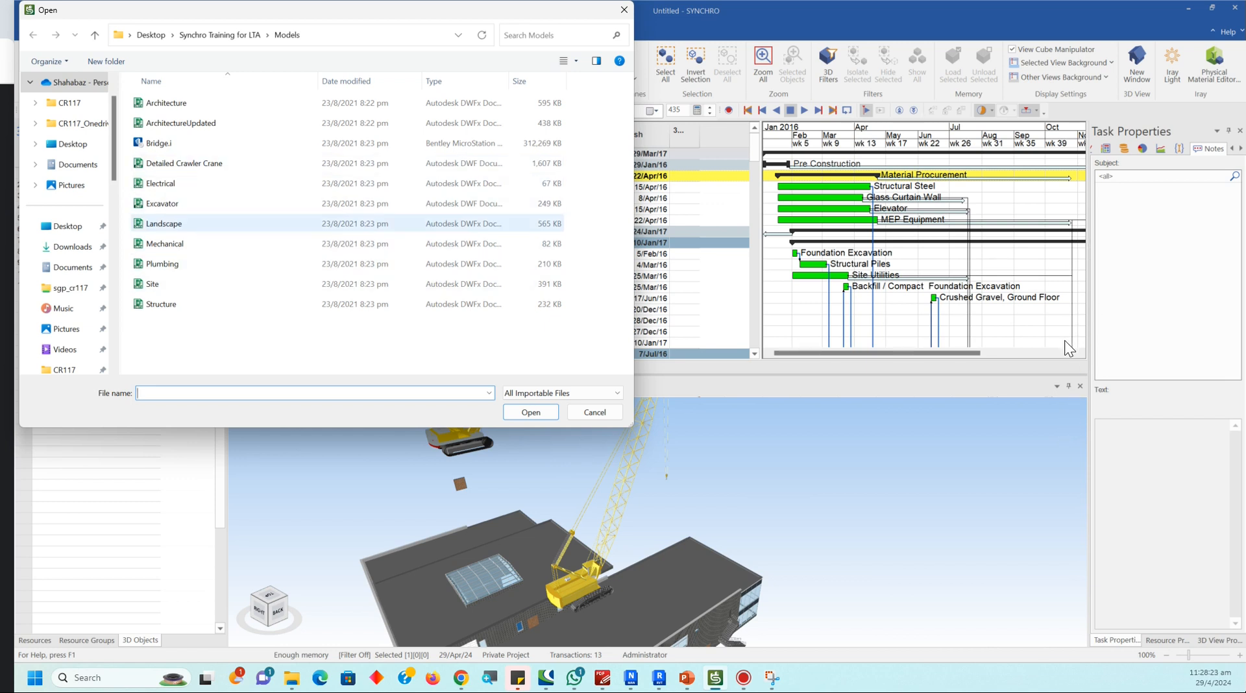
pyautogui.click(164, 224)
pyautogui.click(531, 412)
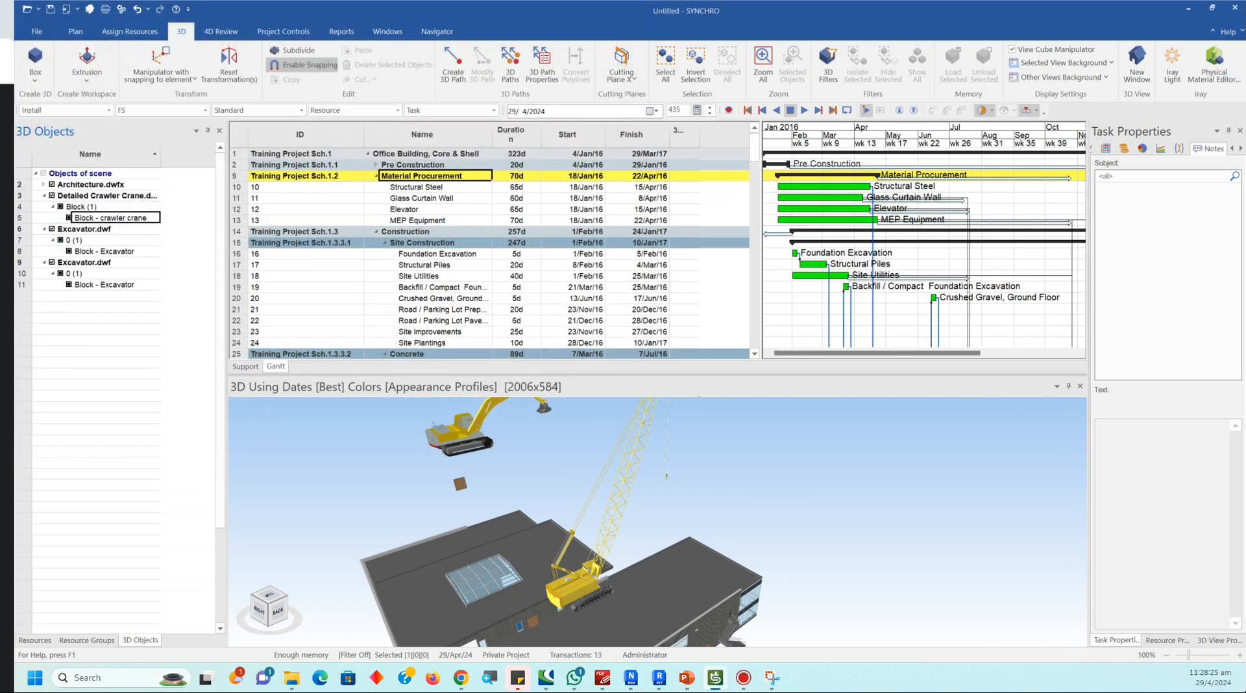
pyautogui.click(629, 502)
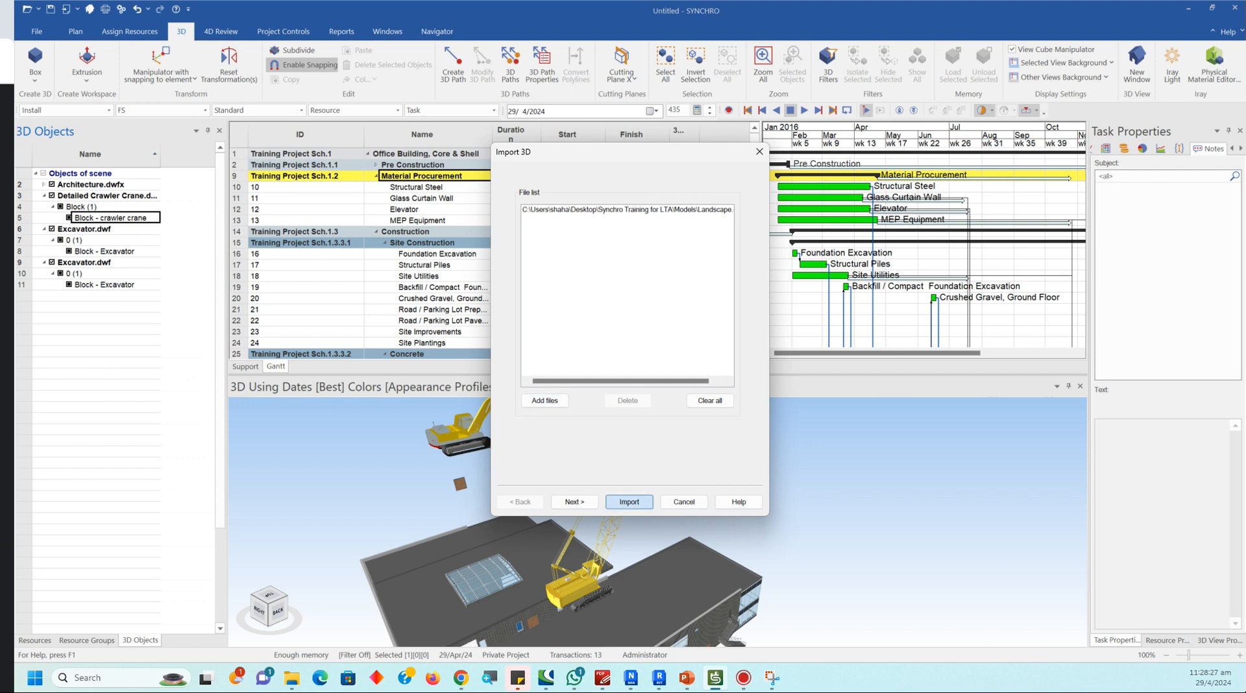
# Step: Assign the imported landscape to a new resource using Assign to this Resource, don't build tree
pyautogui.press('Return')
pyautogui.press('Return')
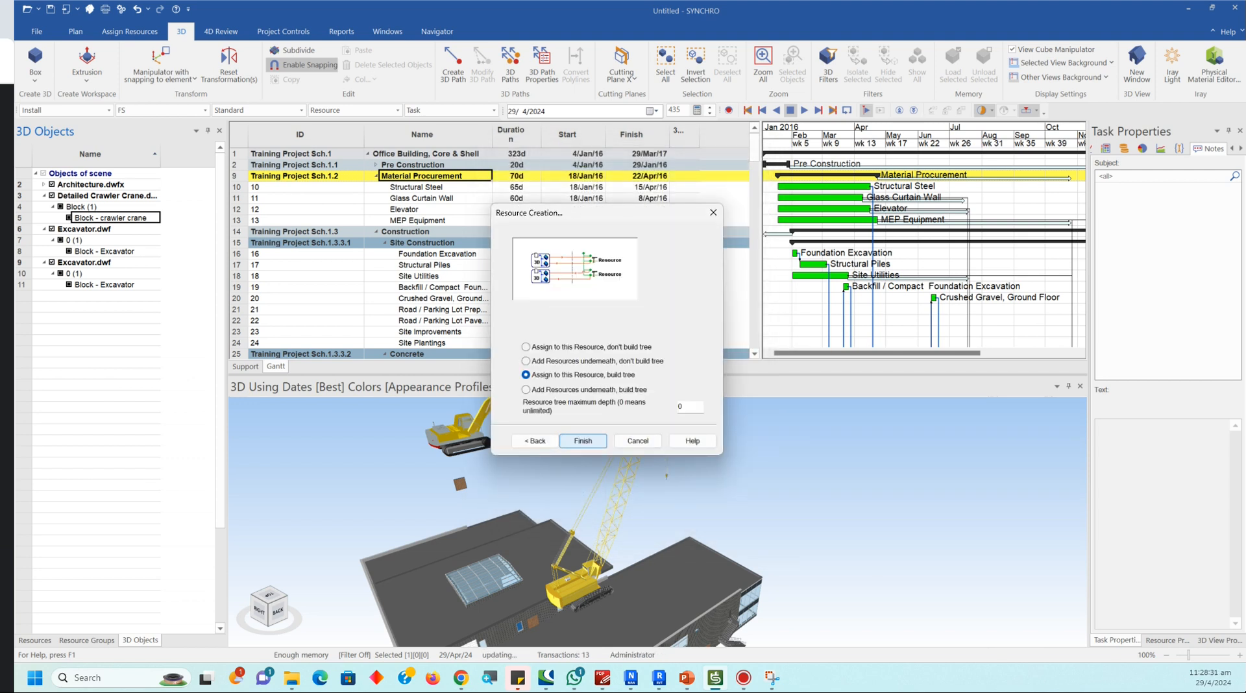
pyautogui.press('Return')
pyautogui.click(527, 347)
pyautogui.click(594, 442)
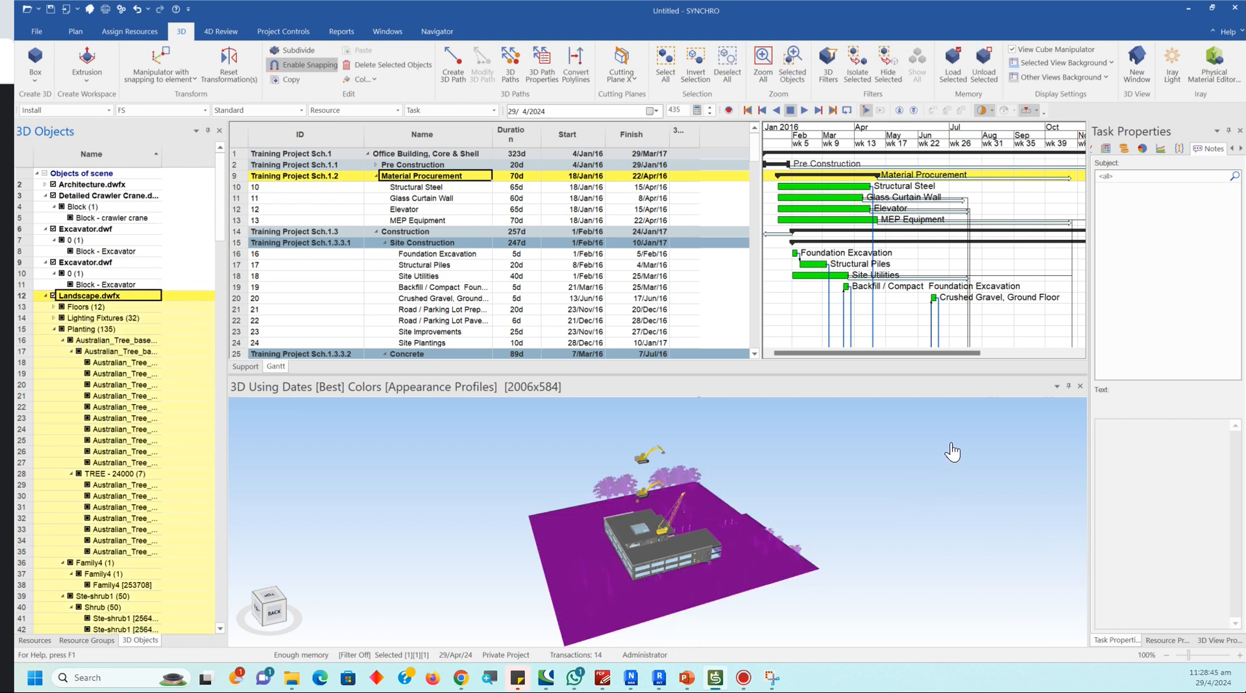
# Step: Clear the landscape selection and select several trees in the TREE - 24000 group to identify them in the 3D view
pyautogui.click(958, 470)
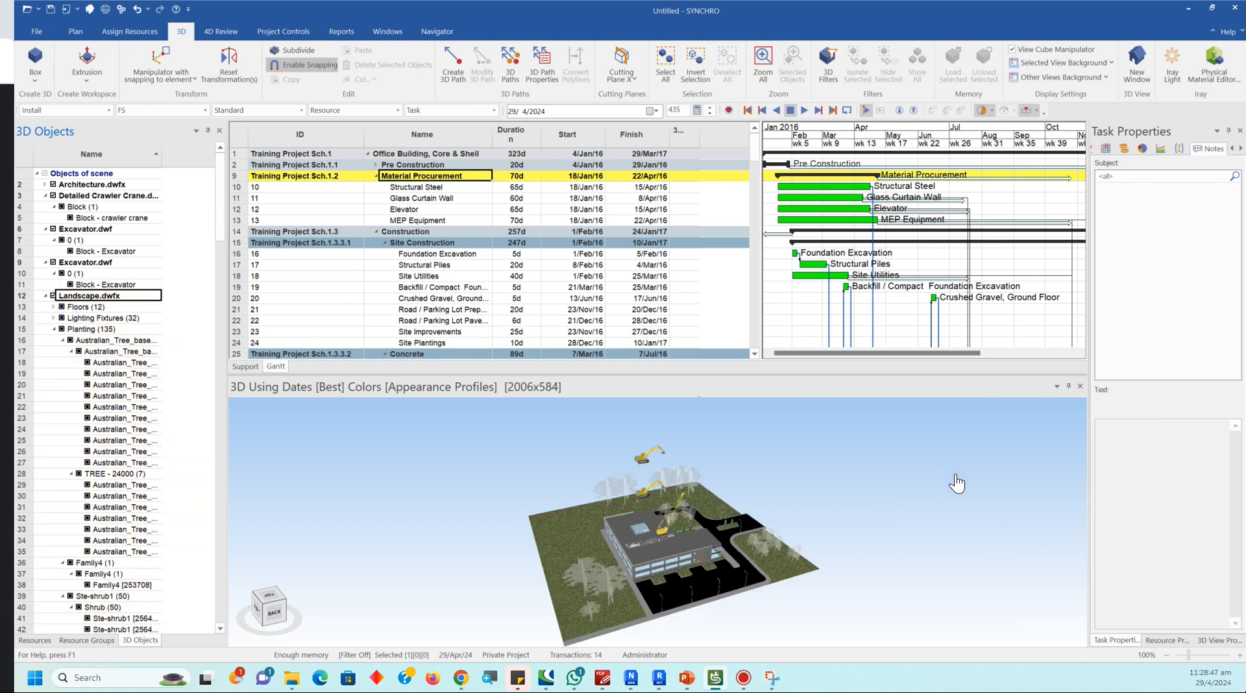
pyautogui.click(125, 508)
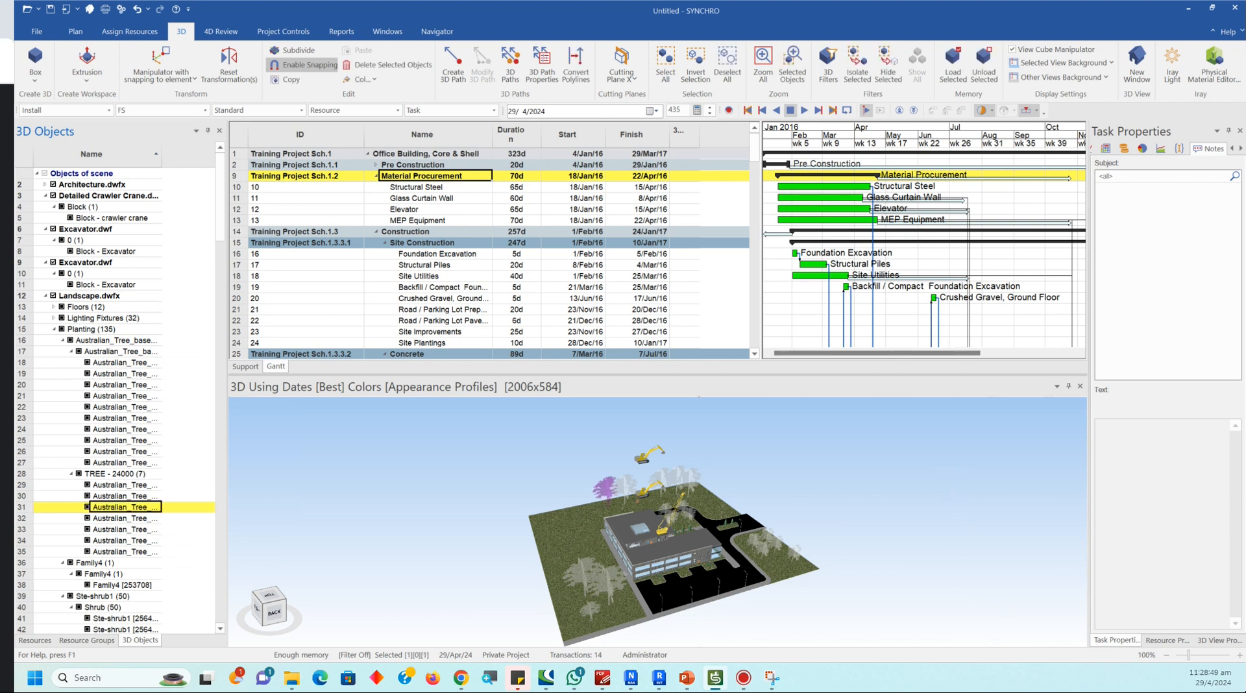
pyautogui.press('Escape')
pyautogui.click(123, 540)
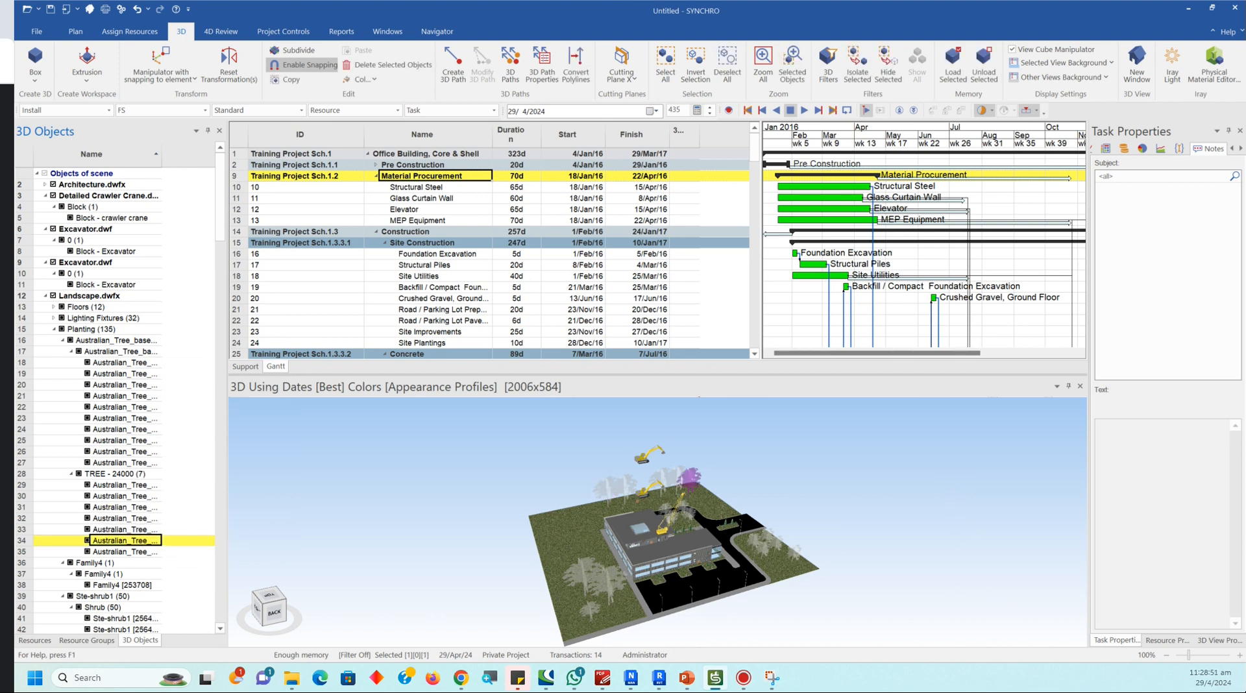
pyautogui.click(123, 551)
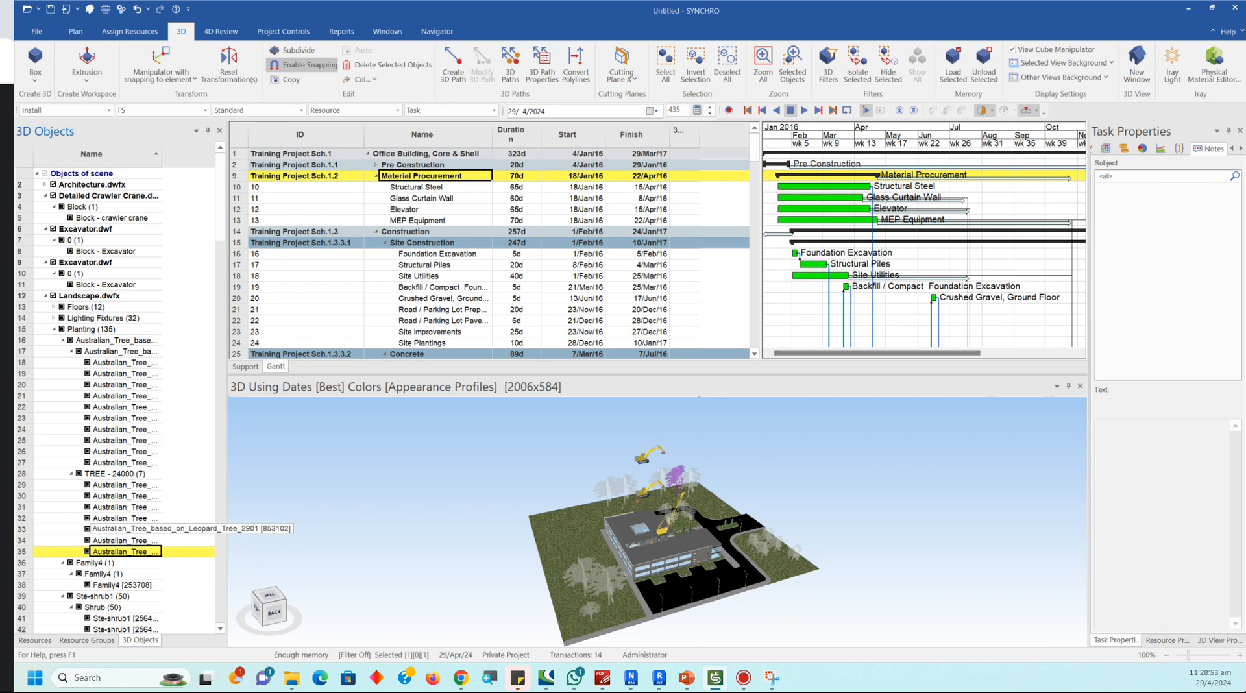
pyautogui.click(123, 519)
pyautogui.click(124, 507)
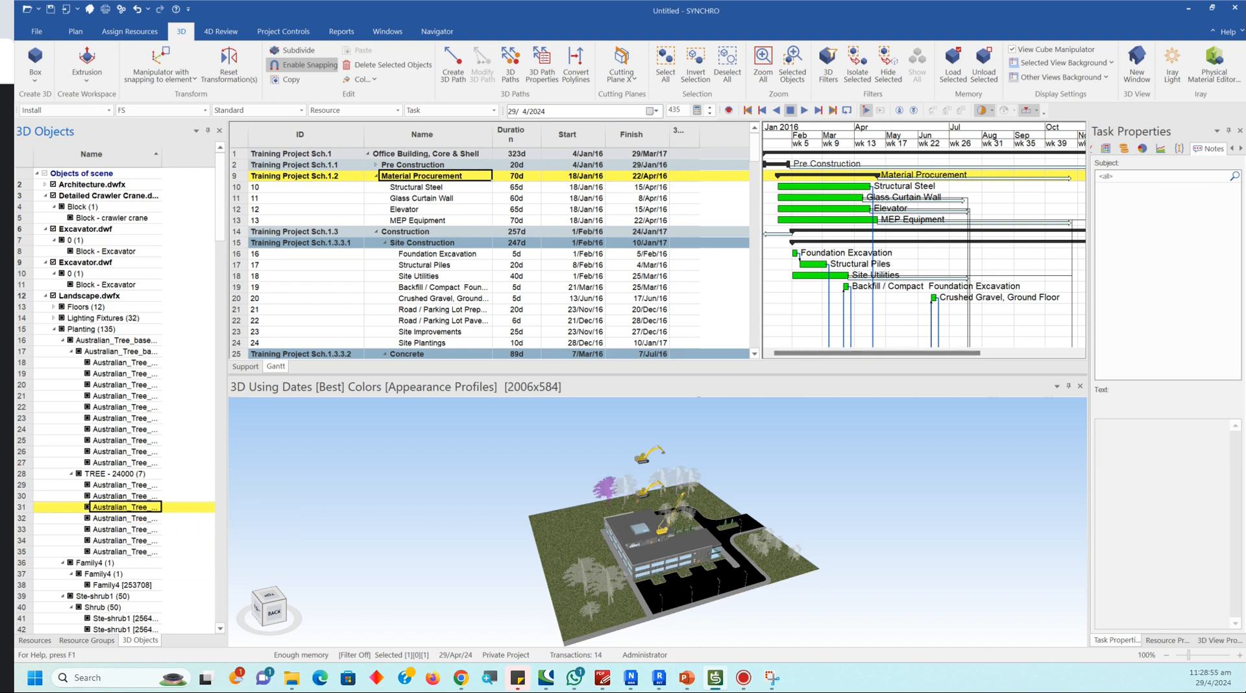
pyautogui.scroll(-3, 630, 505)
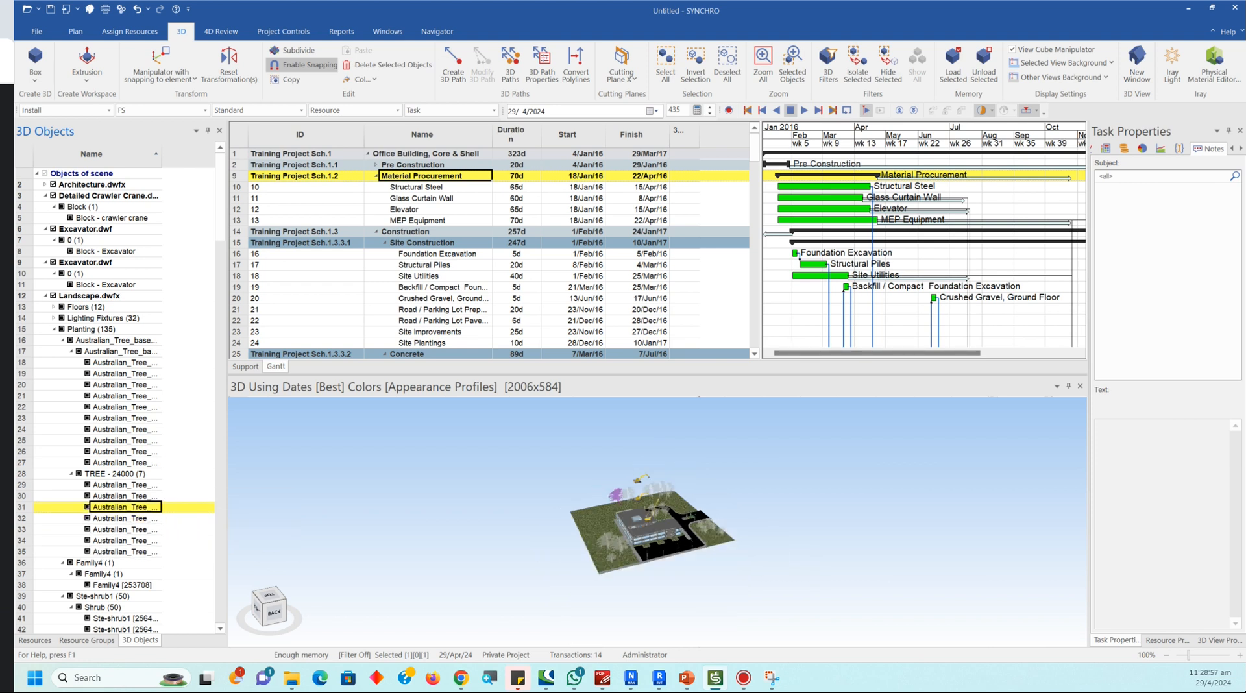
pyautogui.scroll(5, 655, 520)
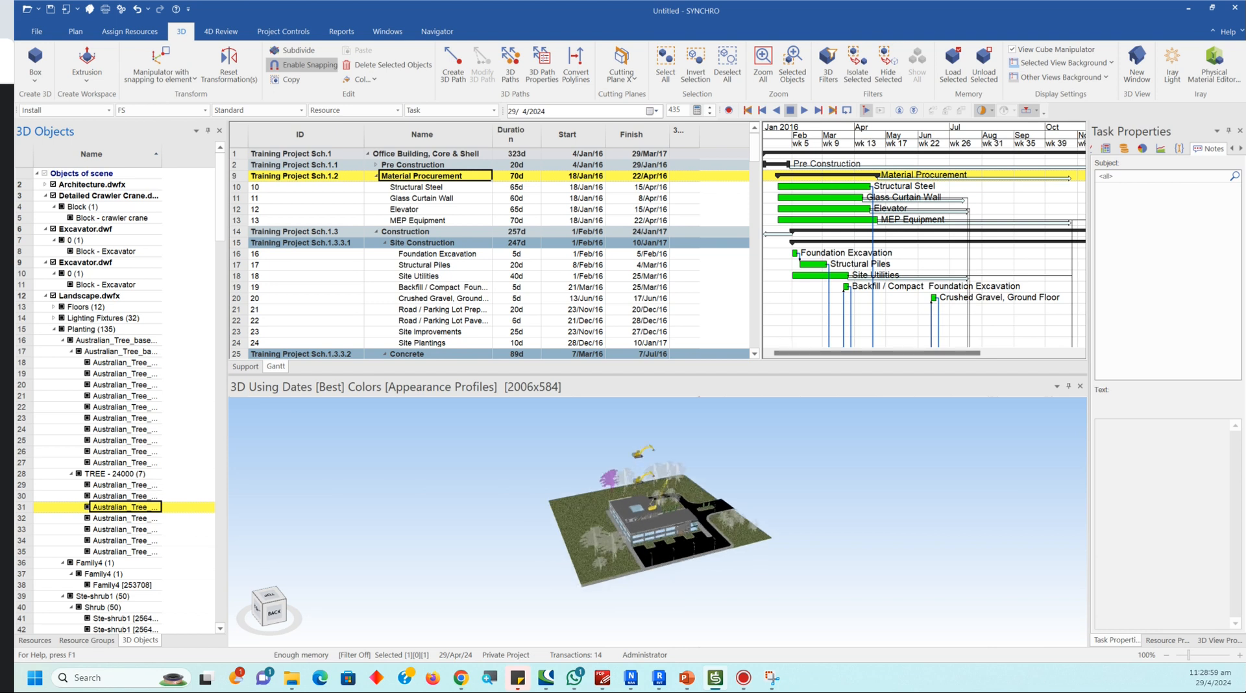
pyautogui.moveTo(669, 513)
pyautogui.mouseDown(button='middle')
pyautogui.moveTo(678, 510)
pyautogui.moveTo(662, 520)
pyautogui.mouseUp(button='middle')
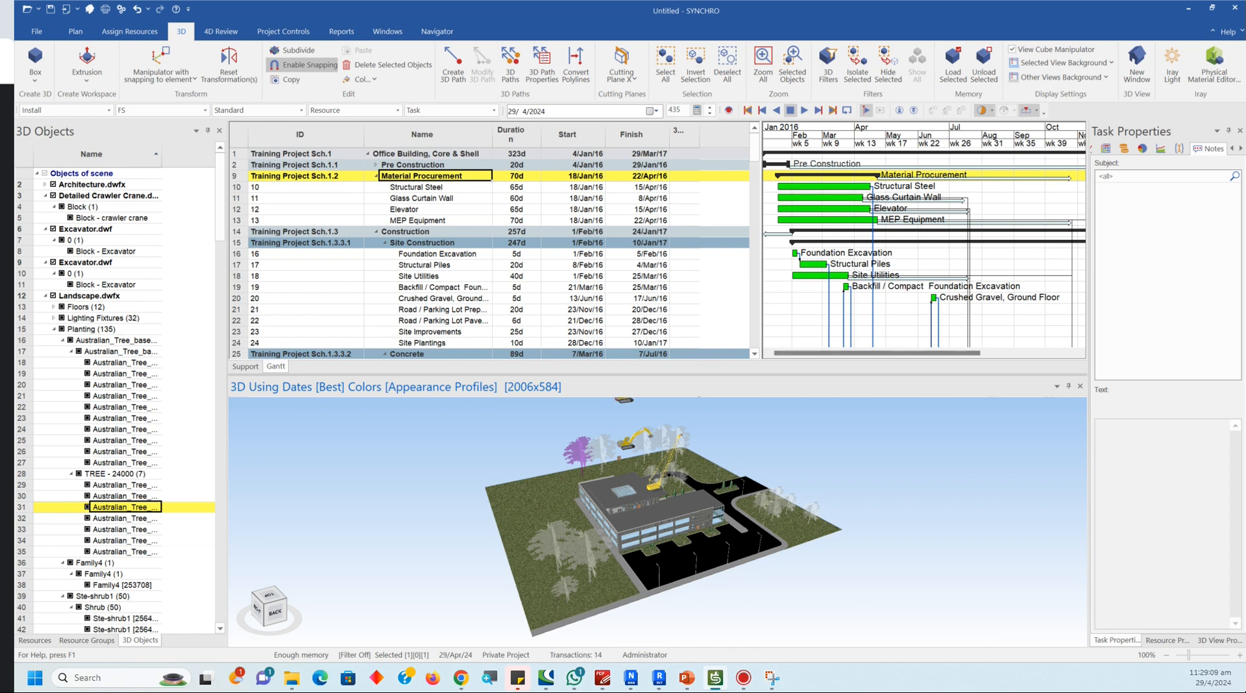
pyautogui.scroll(1, 746, 553)
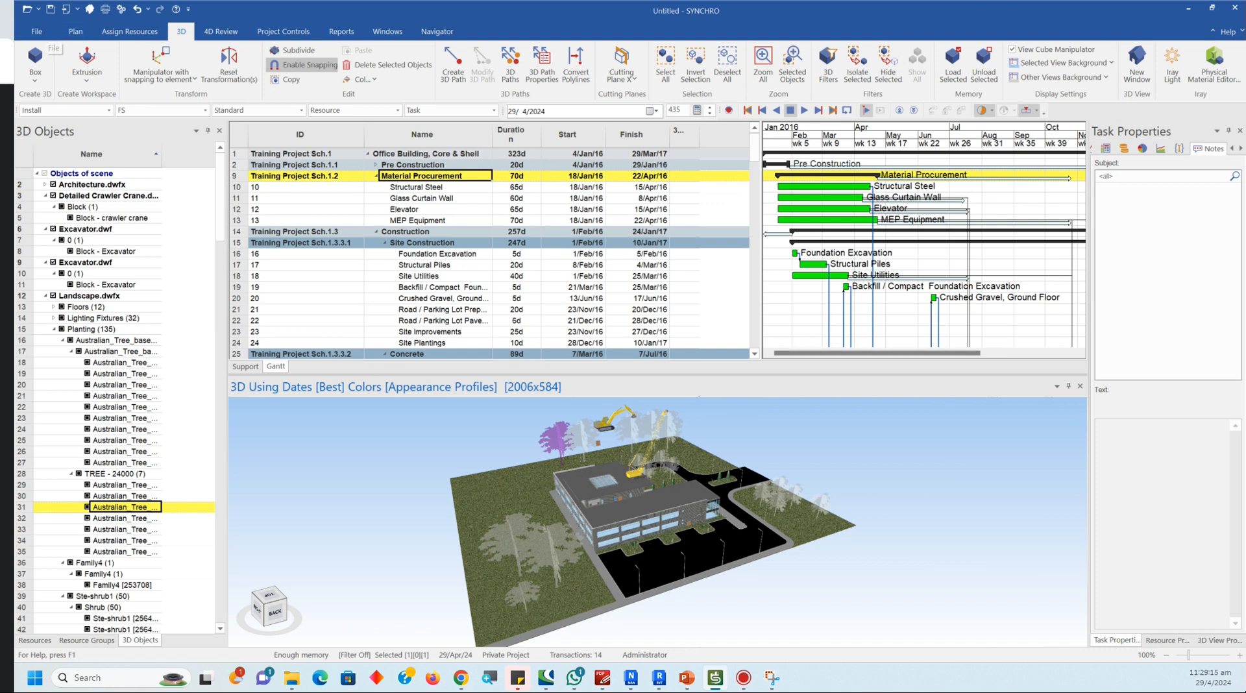
# Step: Undo all earlier imports and edits until the project is empty
pyautogui.hotkey('ctrl', 'z')
pyautogui.hotkey('ctrl', 'z')
pyautogui.hotkey('ctrl', 'z')
pyautogui.hotkey('ctrl', 'z')
pyautogui.hotkey('ctrl', 'z')
pyautogui.hotkey('ctrl', 'z')
pyautogui.hotkey('ctrl', 'z')
pyautogui.hotkey('ctrl', 'z')
pyautogui.hotkey('ctrl', 'z')
pyautogui.hotkey('ctrl', 'z')
pyautogui.hotkey('ctrl', 'z')
pyautogui.hotkey('ctrl', 'z')
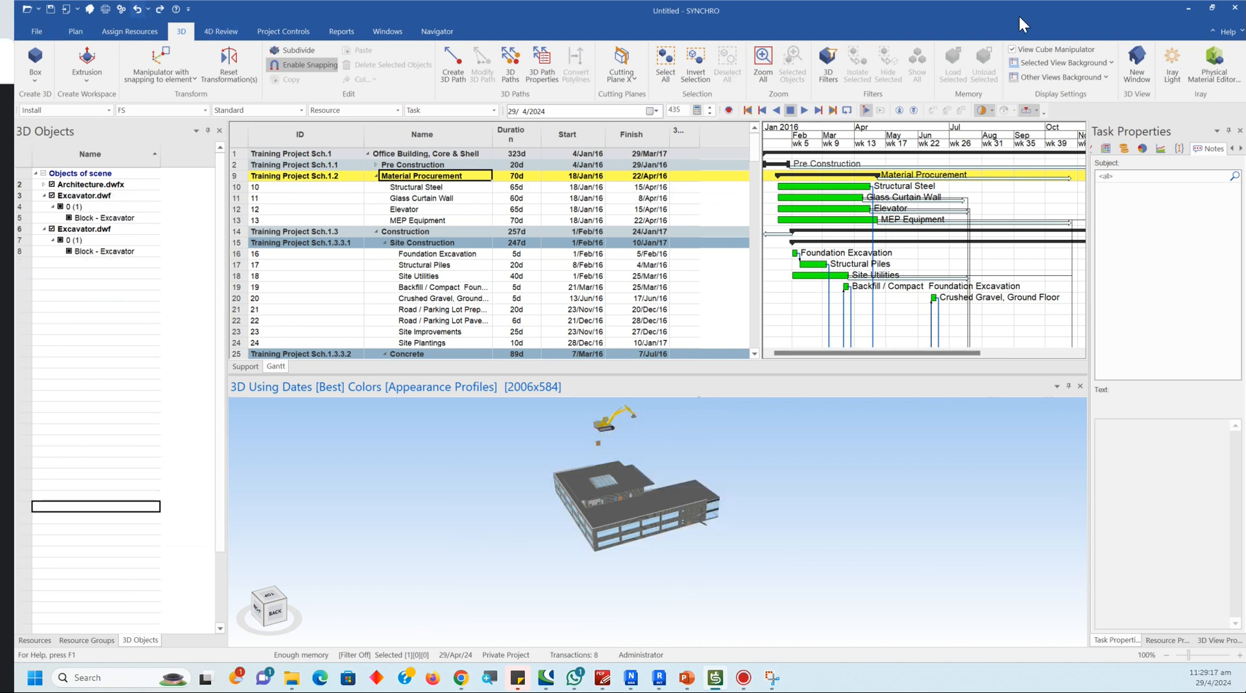
pyautogui.hotkey('ctrl', 'z')
pyautogui.hotkey('ctrl', 'z')
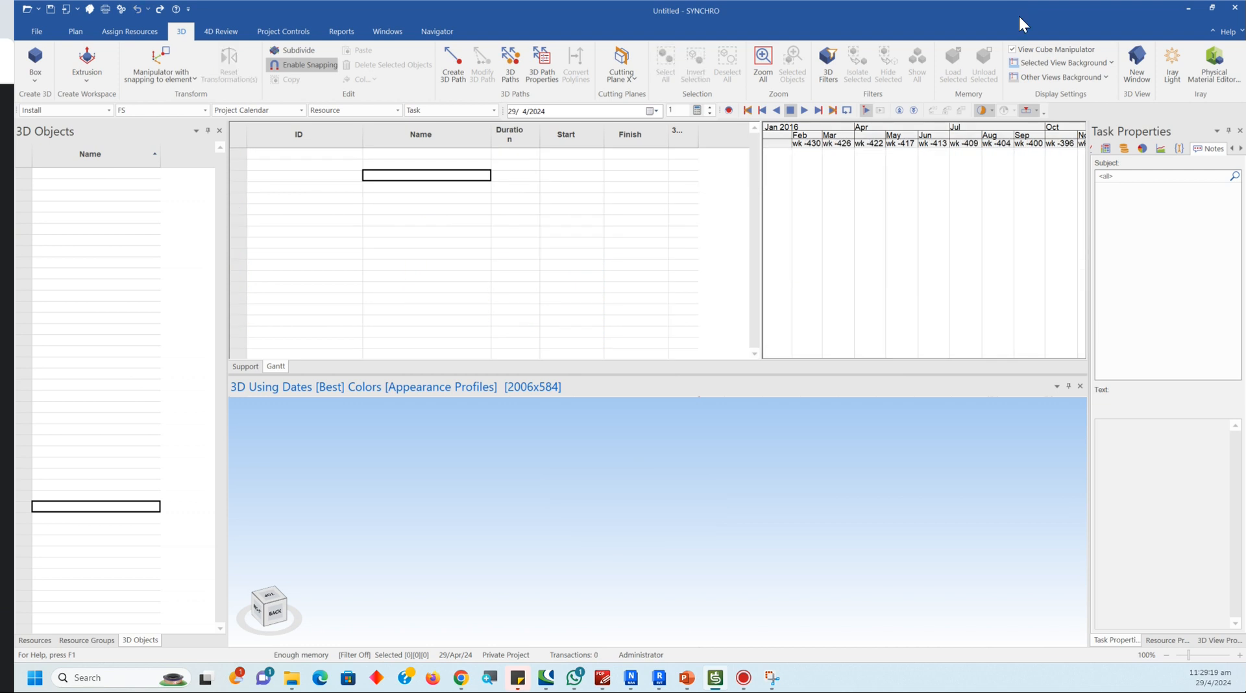
# Step: Import the Architecture 3D model from the Models folder
pyautogui.hotkey('alt', 'f')
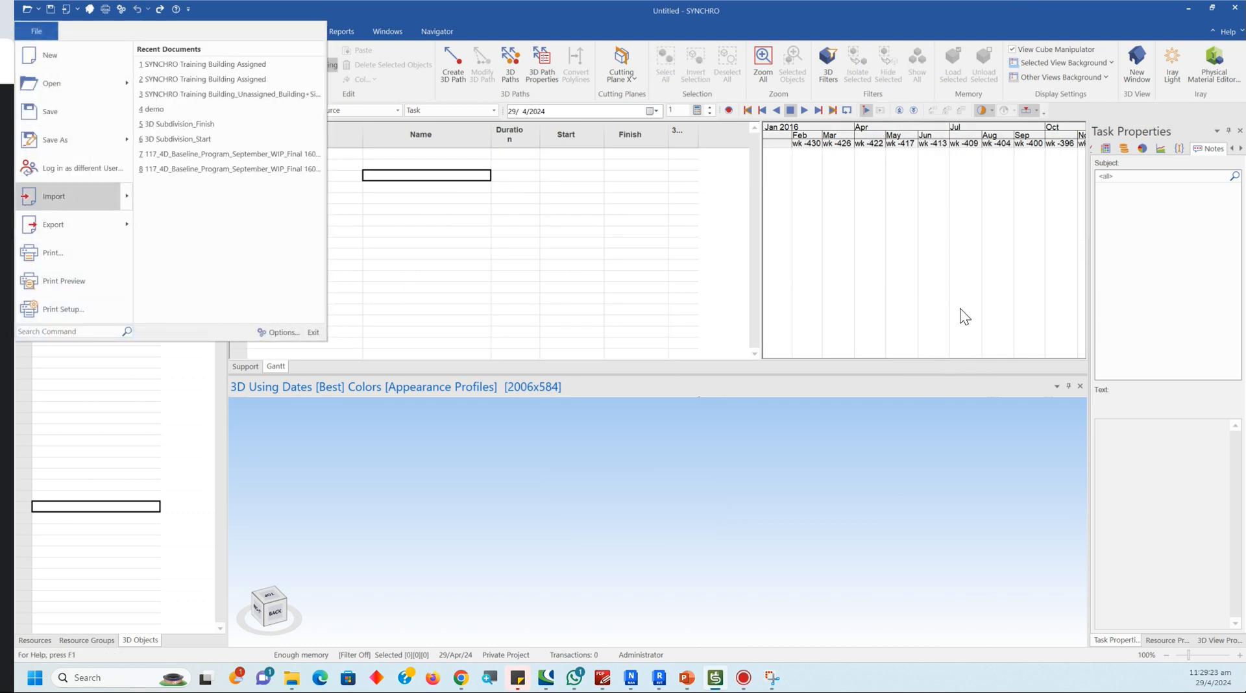
pyautogui.moveTo(54, 197)
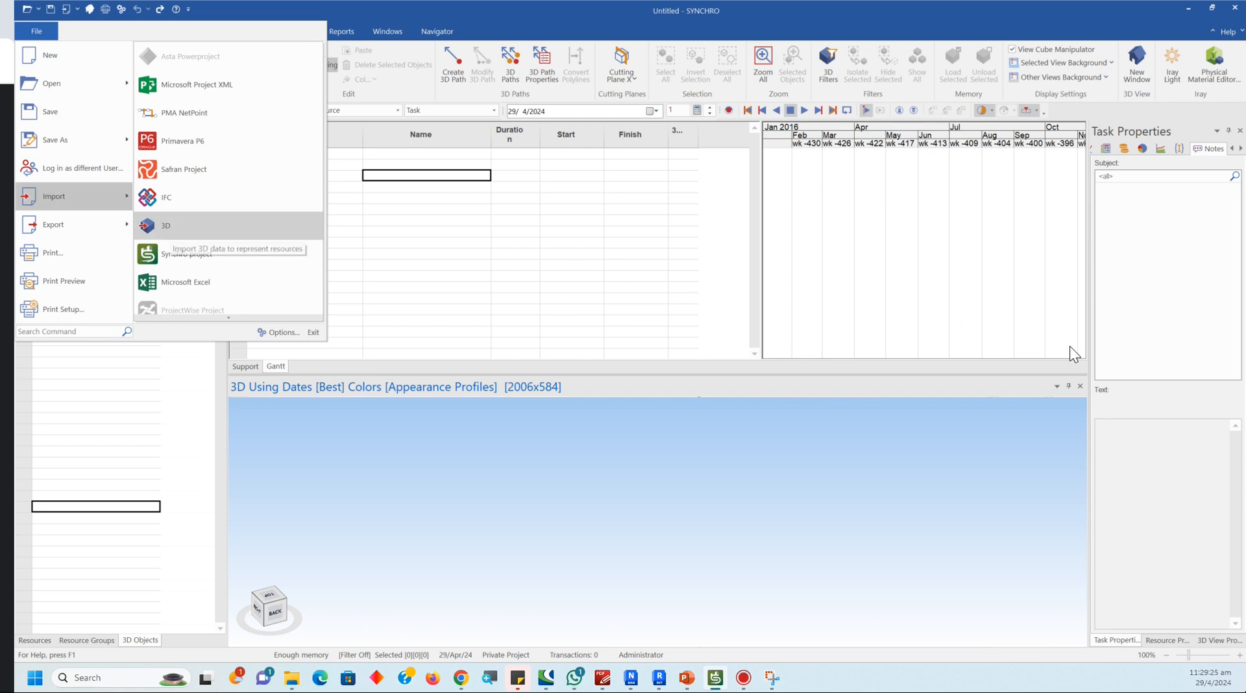
pyautogui.click(166, 227)
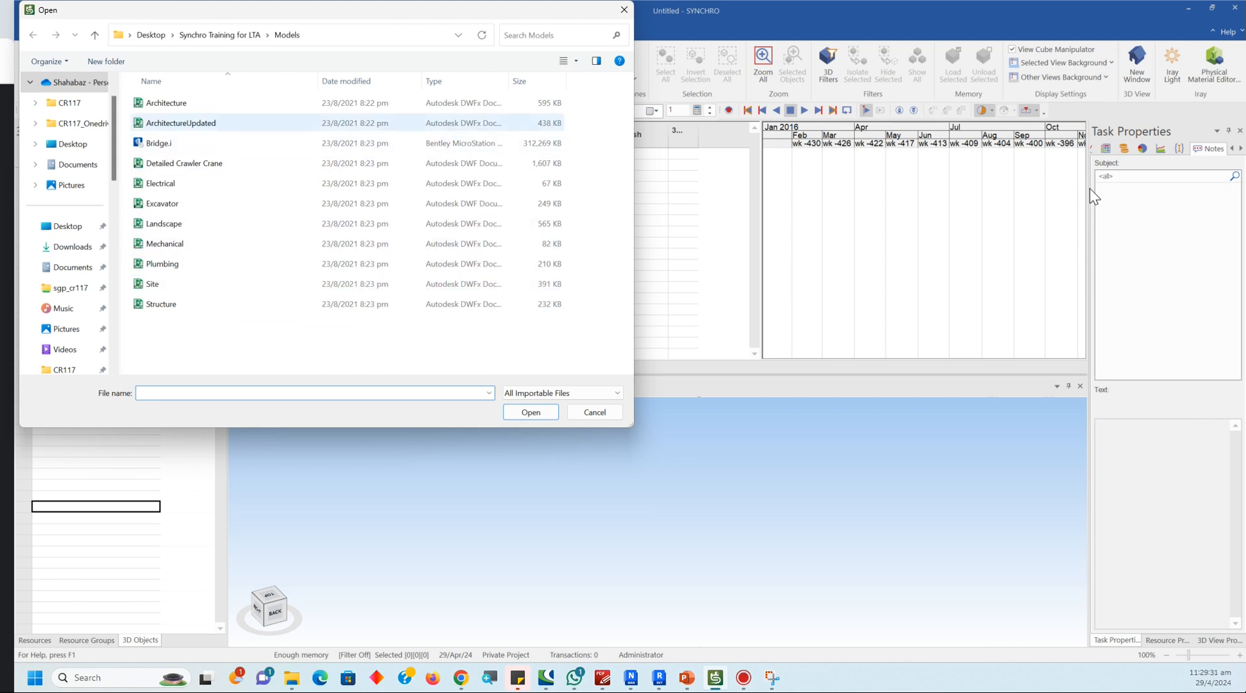
pyautogui.doubleClick(166, 103)
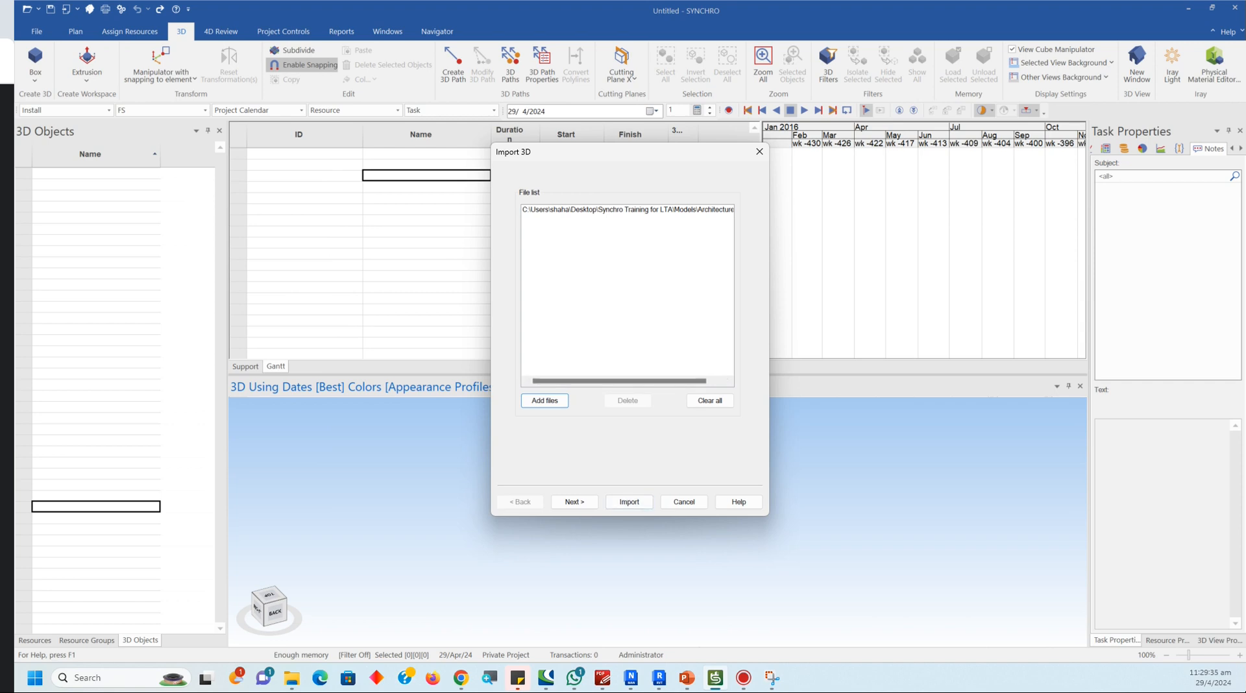
pyautogui.click(629, 502)
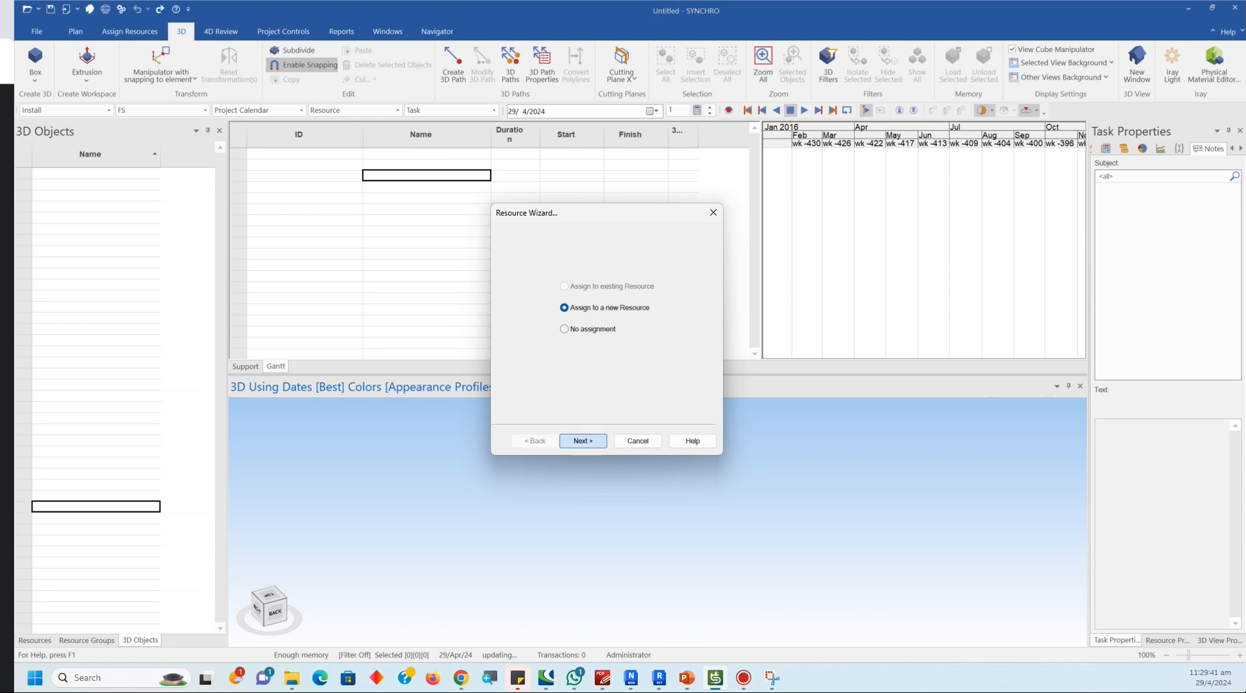
# Step: Assign the imported architecture model to a new Material resource using Add Resources underneath, build tree
pyautogui.click(583, 441)
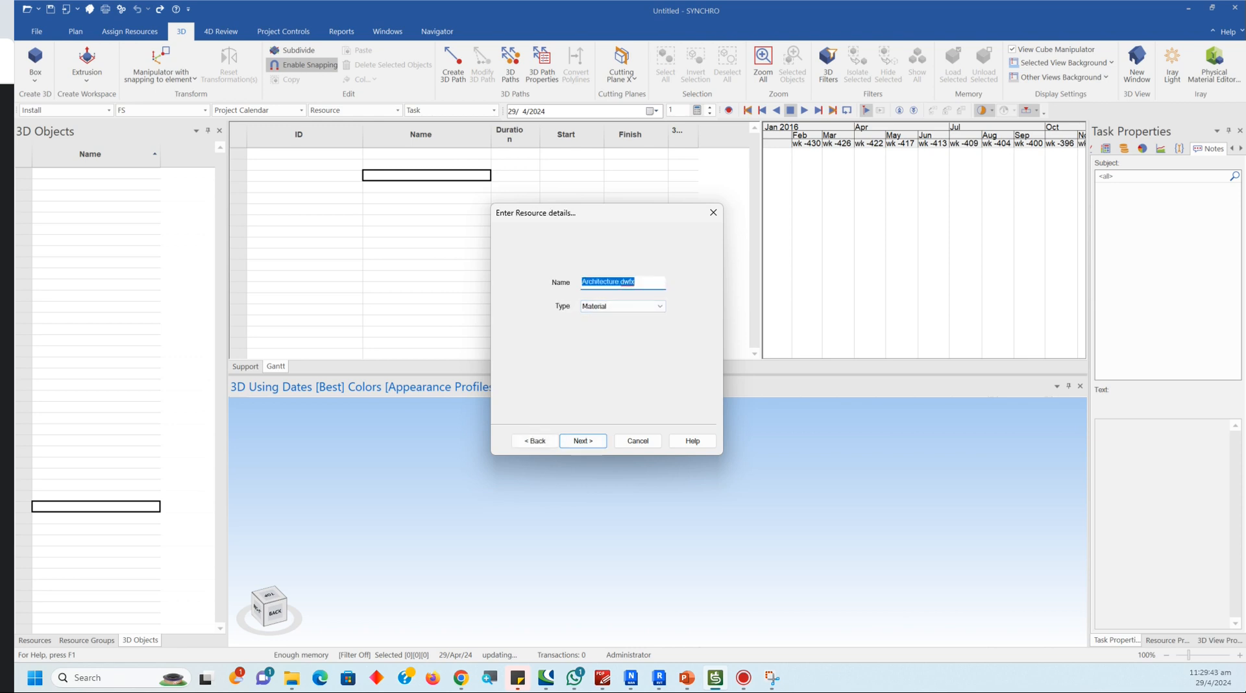
pyautogui.click(583, 441)
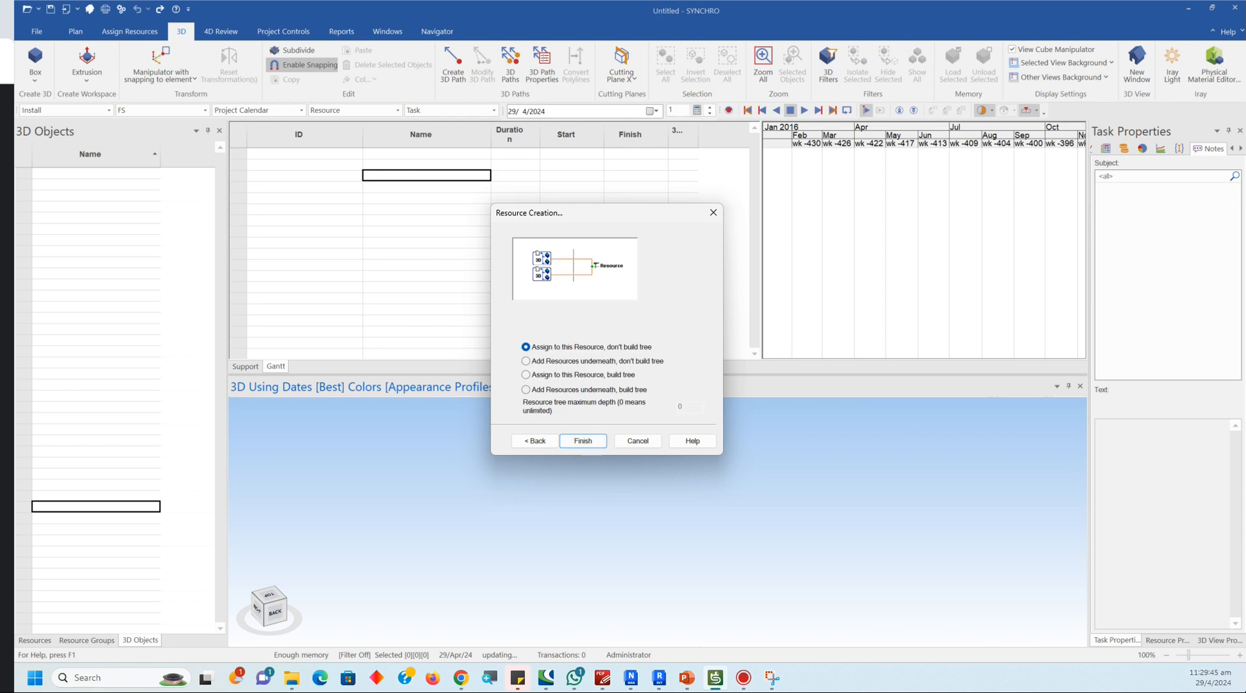
pyautogui.click(526, 391)
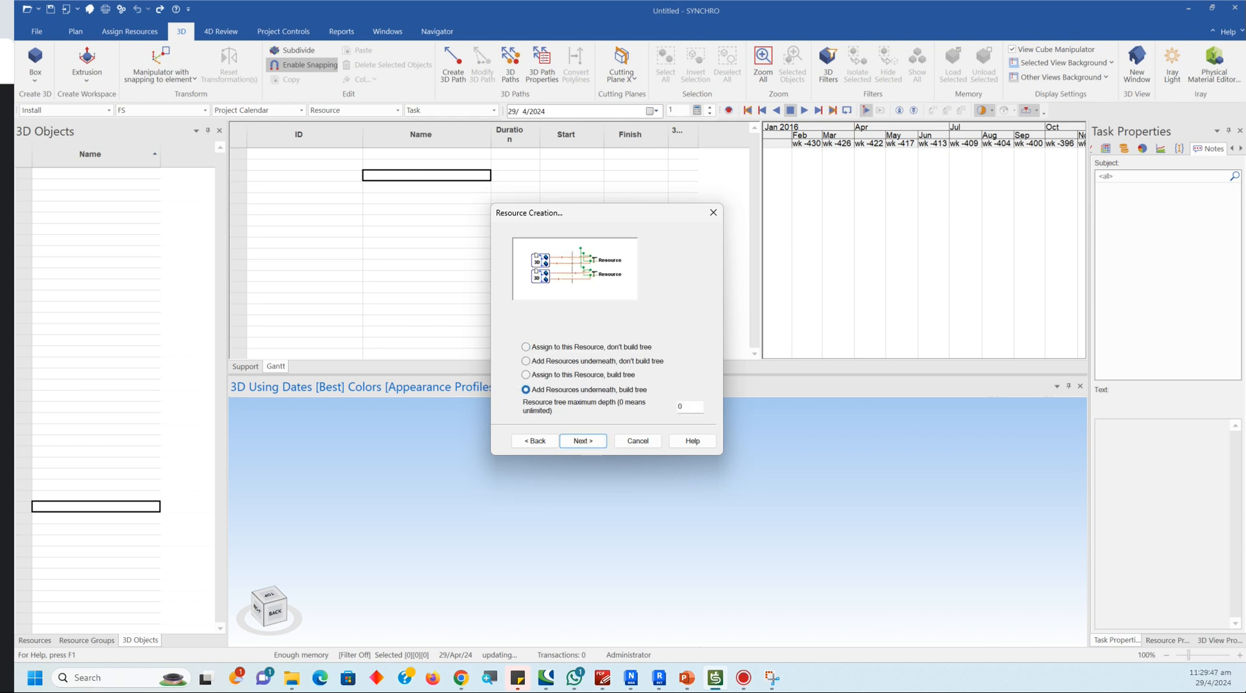
pyautogui.click(583, 441)
pyautogui.click(583, 441)
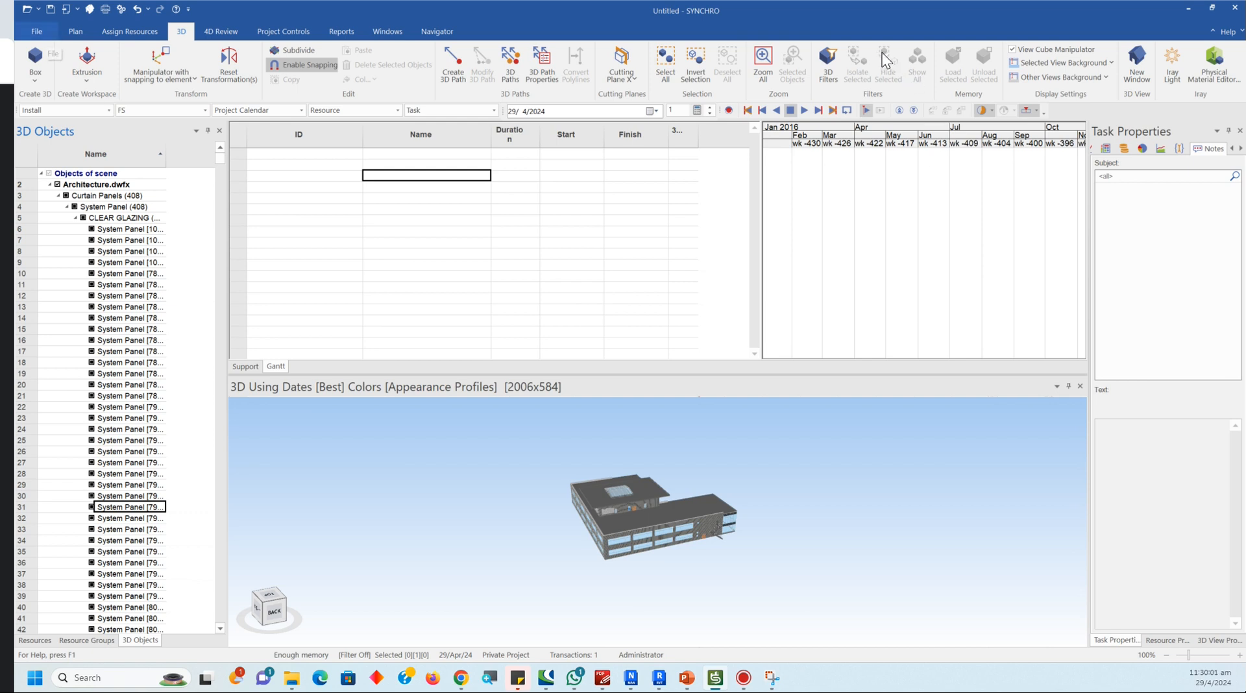
# Step: Import the Structure 3D model from the Models folder with the default translate, scale and rotate settings
pyautogui.click(36, 32)
pyautogui.moveTo(78, 224)
pyautogui.moveTo(65, 196)
pyautogui.click(165, 225)
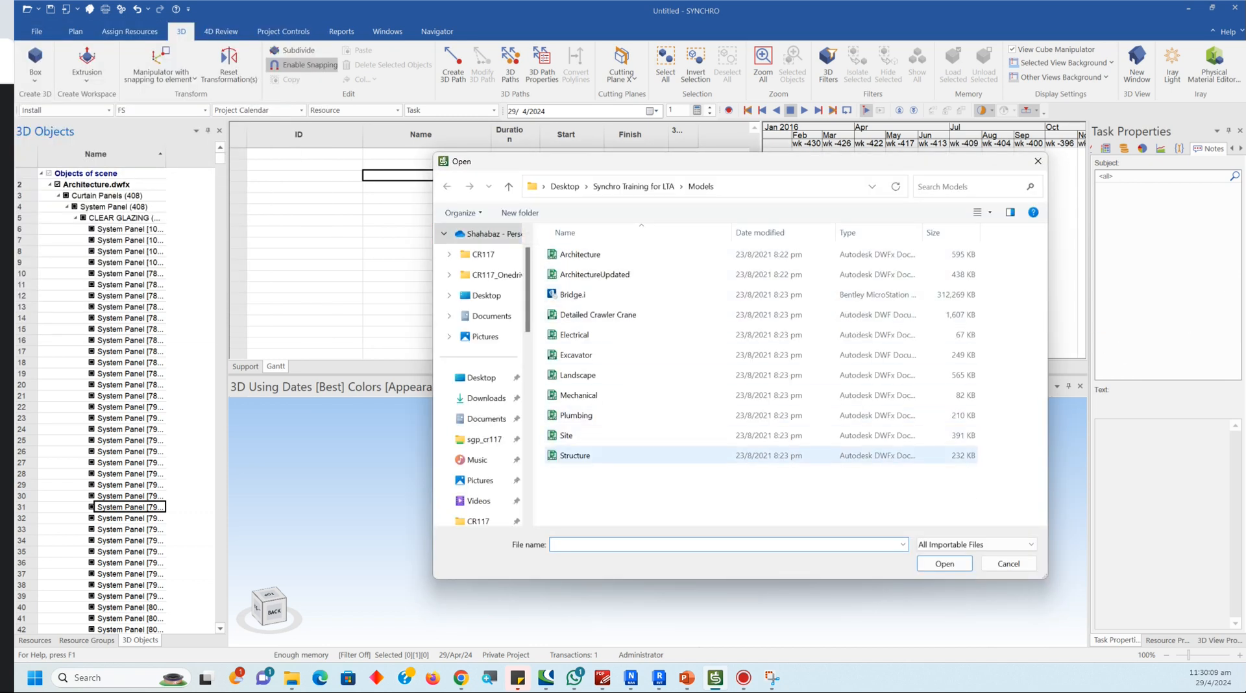
pyautogui.click(575, 455)
pyautogui.press('Return')
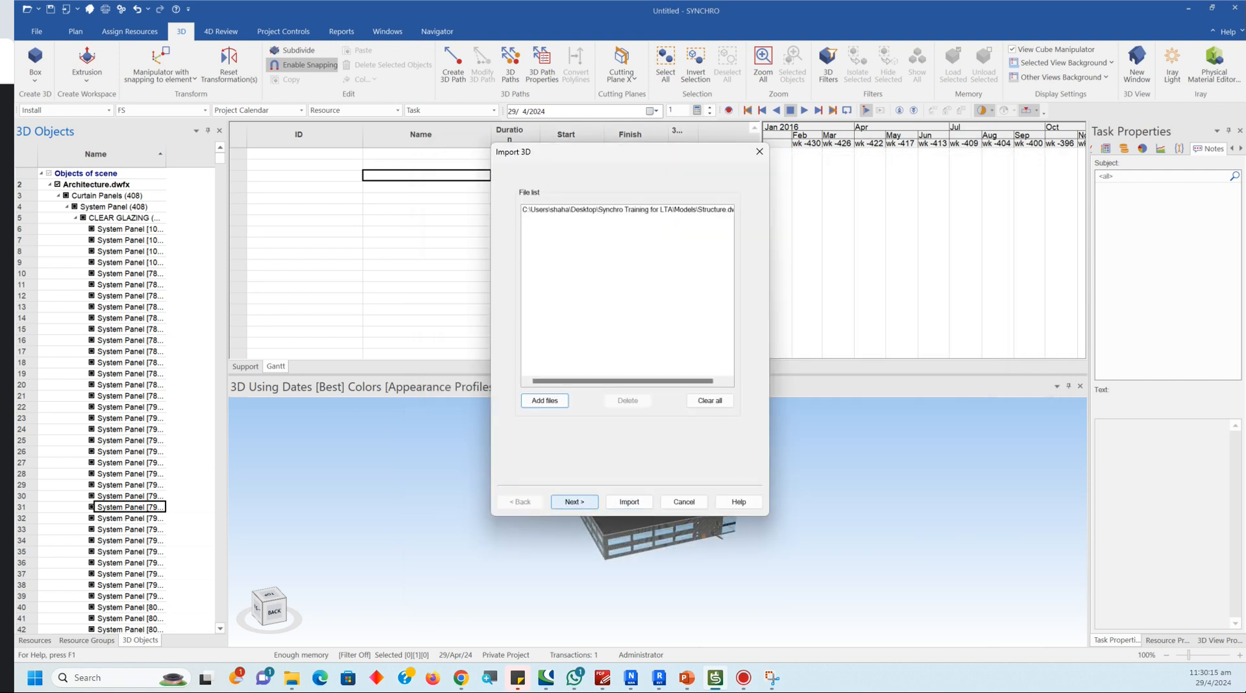
pyautogui.click(574, 502)
pyautogui.click(575, 502)
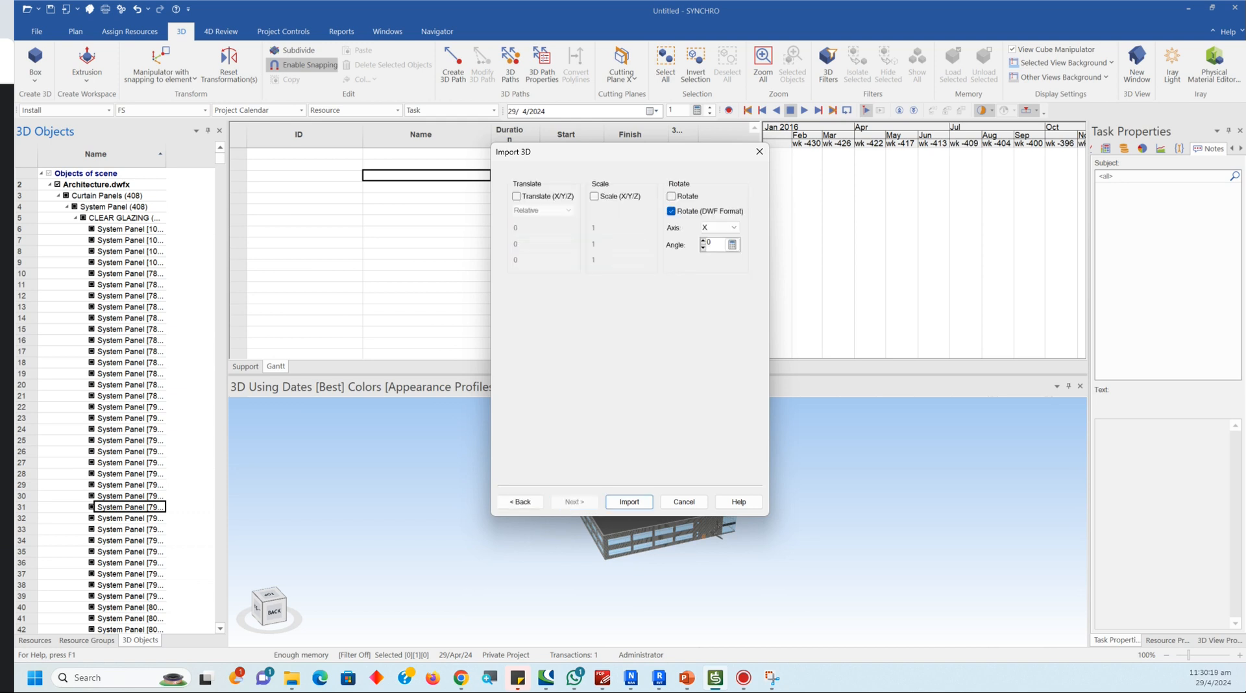
pyautogui.click(629, 501)
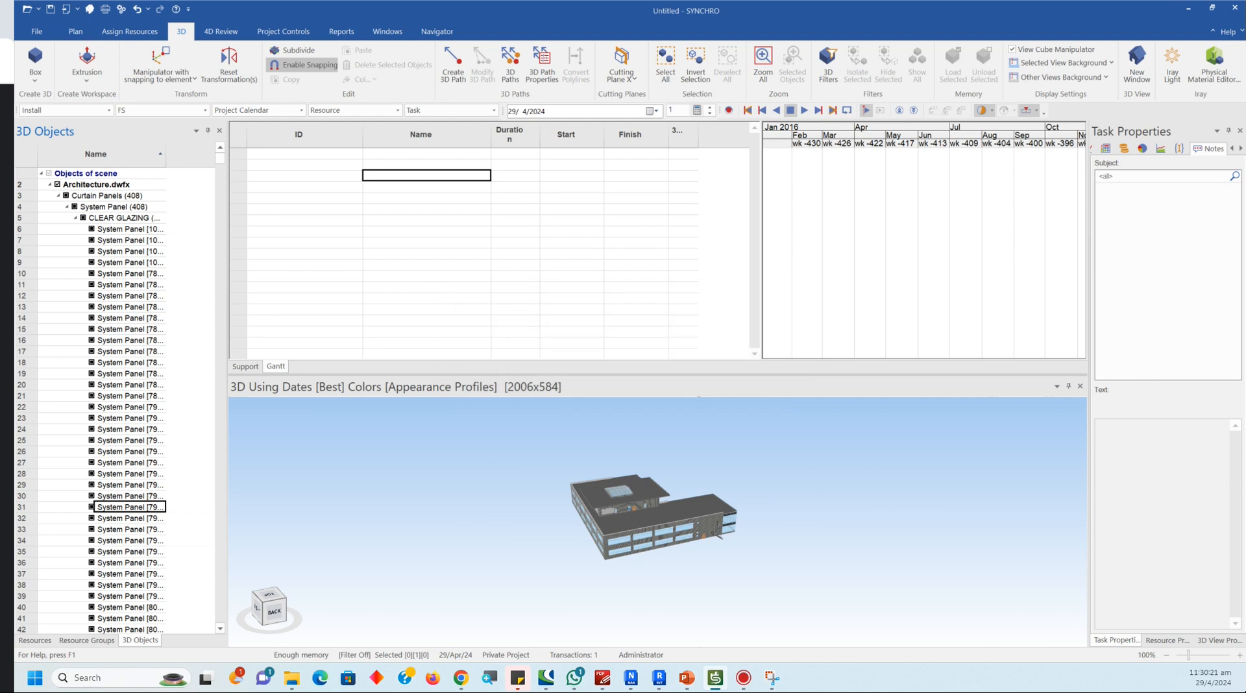
# Step: Assign the imported structure model to a new resource, keeping the preset resource creation options
pyautogui.click(583, 442)
pyautogui.click(583, 441)
pyautogui.click(583, 441)
pyautogui.click(583, 441)
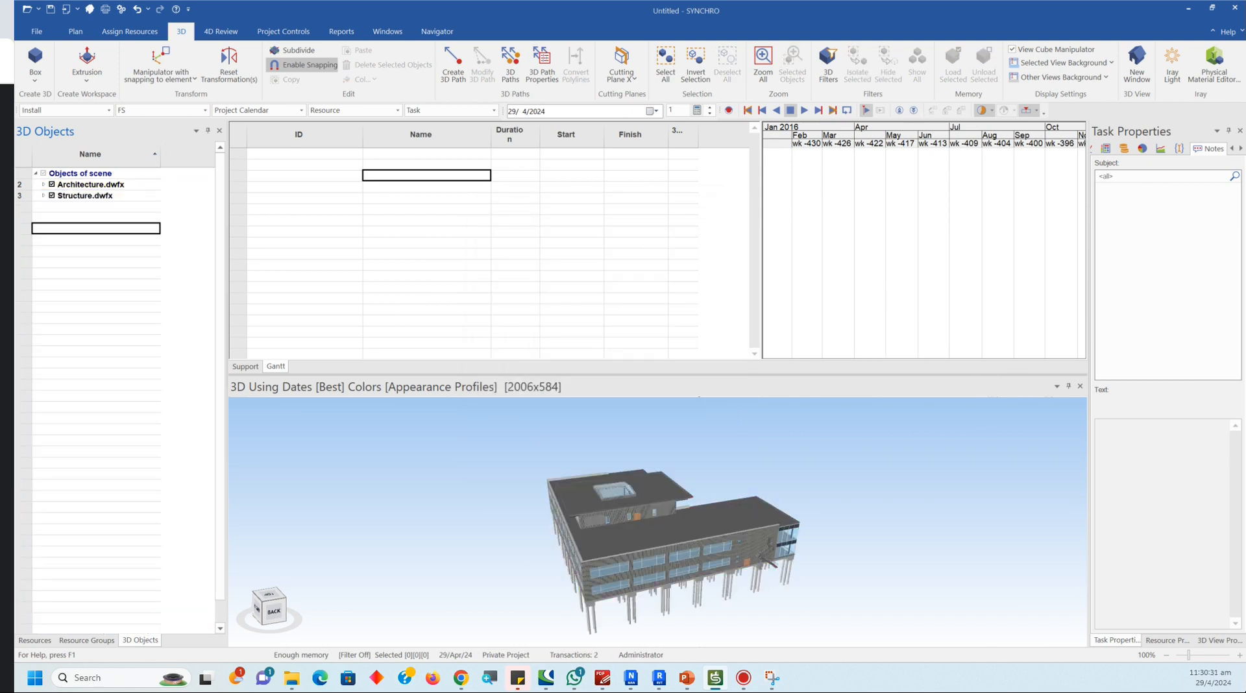
# Step: Examine the combined architecture and structure models from several sides, including the foundations, in the 3D view
pyautogui.scroll(-2, 599, 409)
pyautogui.scroll(2, 674, 568)
pyautogui.moveTo(673, 569); pyautogui.dragTo(571, 548)
pyautogui.moveTo(747, 526); pyautogui.dragTo(631, 506, button='middle')
pyautogui.moveTo(631, 507); pyautogui.dragTo(578, 516)
pyautogui.moveTo(747, 513); pyautogui.dragTo(575, 523, button='middle')
pyautogui.scroll(3, 574, 523)
pyautogui.moveTo(575, 522); pyautogui.dragTo(448, 520)
pyautogui.moveTo(779, 499); pyautogui.dragTo(564, 539, button='middle')
pyautogui.scroll(-3, 623, 517)
pyautogui.scroll(1, 565, 539)
pyautogui.moveTo(565, 539); pyautogui.dragTo(640, 536)
pyautogui.moveTo(584, 546); pyautogui.dragTo(604, 520, button='middle')
pyautogui.scroll(1, 603, 521)
pyautogui.moveTo(604, 521); pyautogui.dragTo(581, 529)
pyautogui.moveTo(581, 529); pyautogui.dragTo(598, 555, button='middle')
pyautogui.scroll(-1, 597, 555)
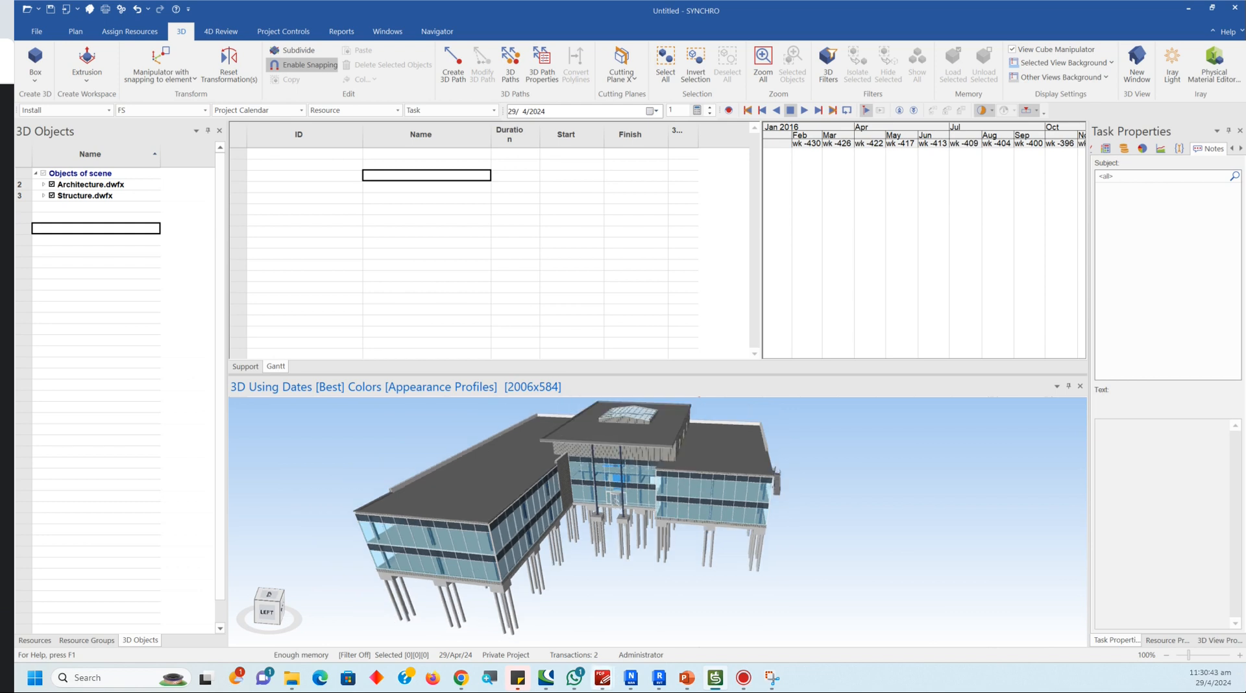
# Step: Import the Landscape 3D model from the Models folder and assign it to a new resource using Add Resources underneath, build tree
pyautogui.moveTo(602, 679)
pyautogui.click(37, 31)
pyautogui.moveTo(73, 196)
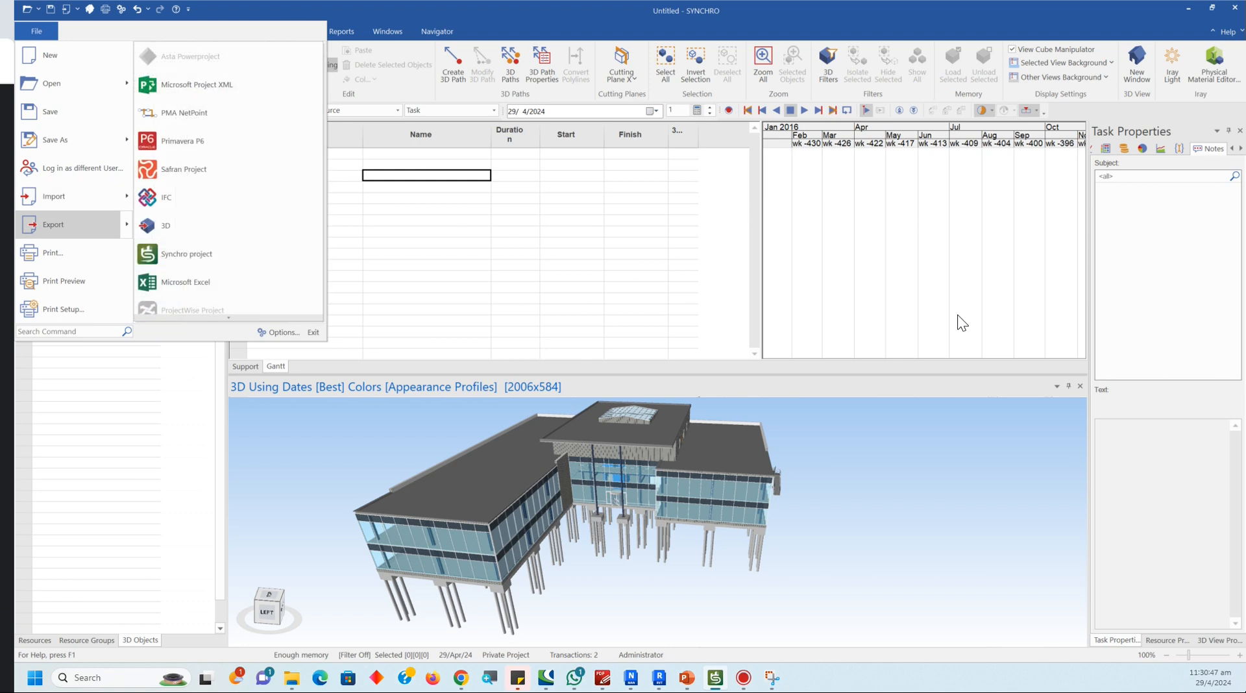
pyautogui.click(165, 225)
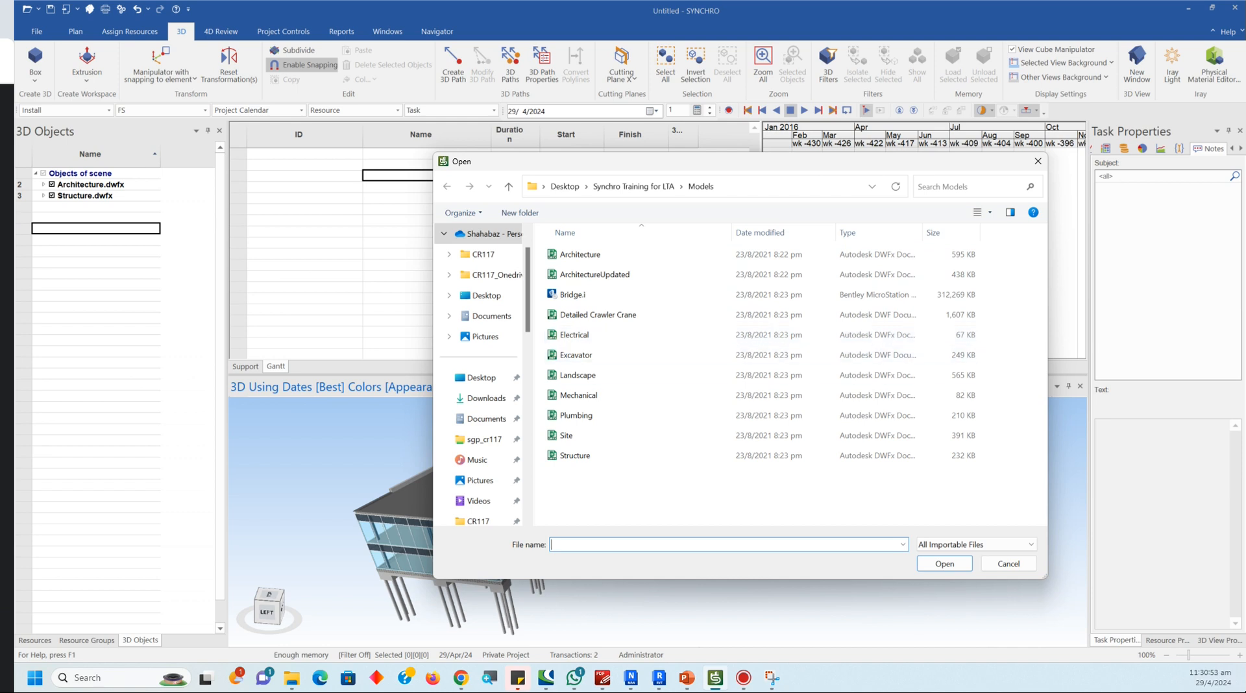
pyautogui.click(585, 375)
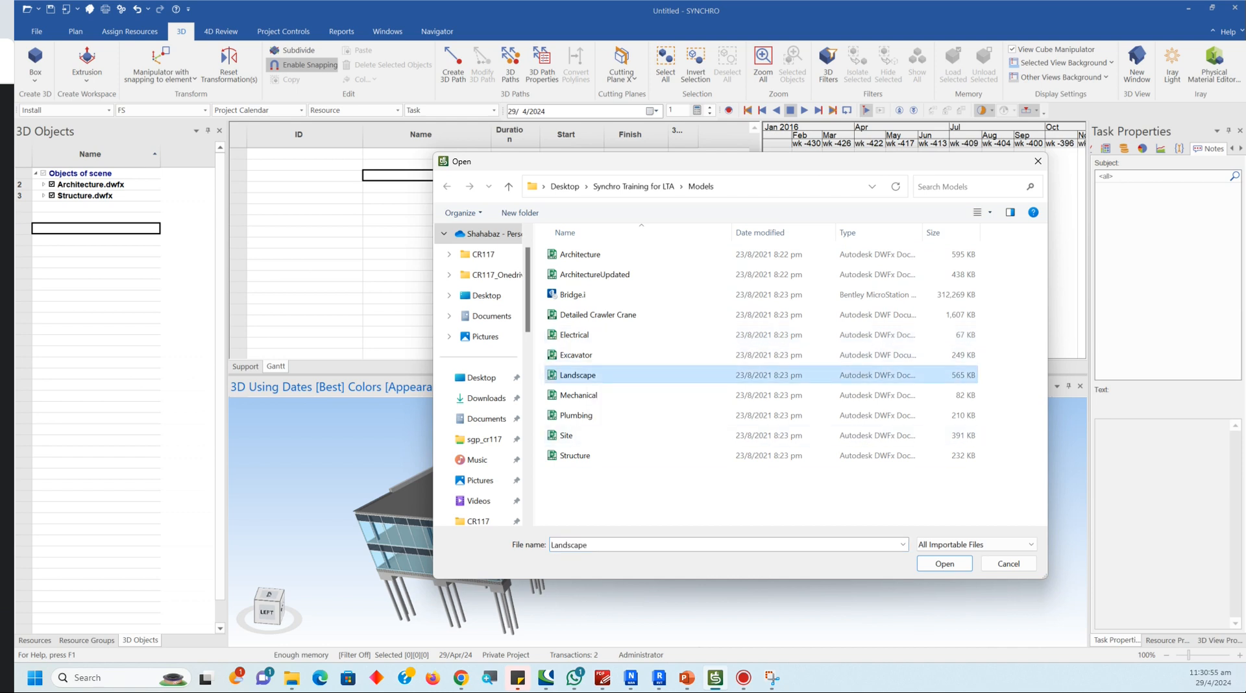
pyautogui.click(945, 564)
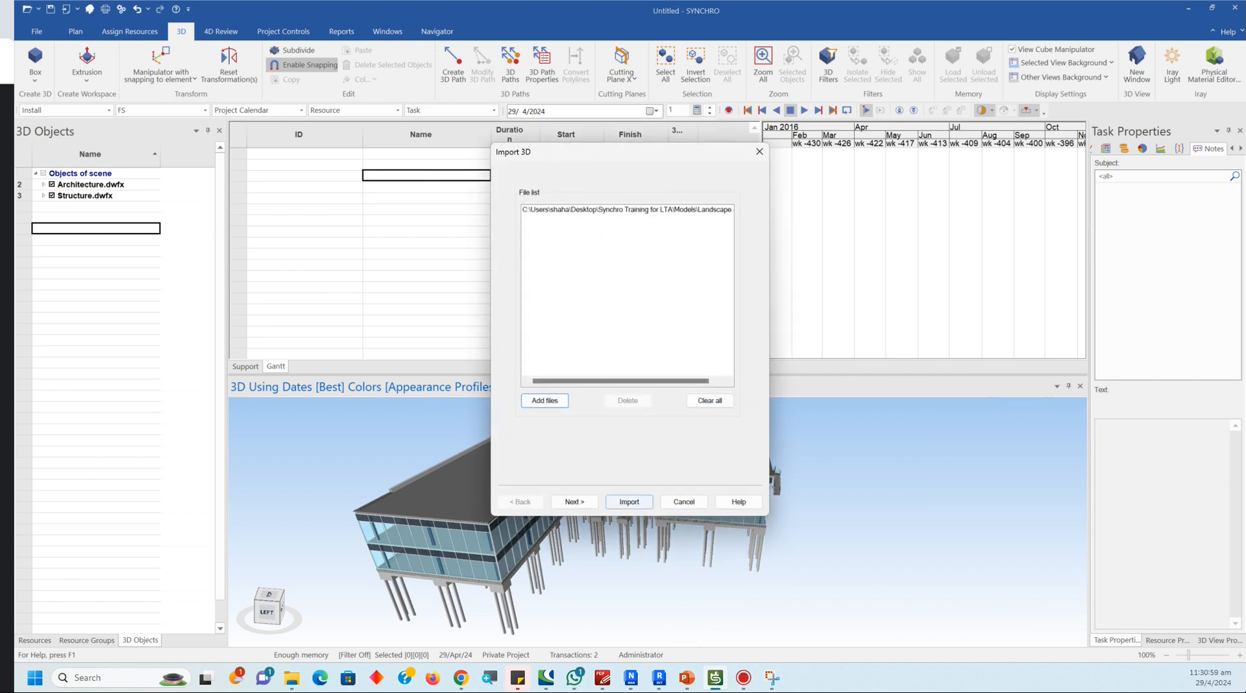
pyautogui.click(629, 502)
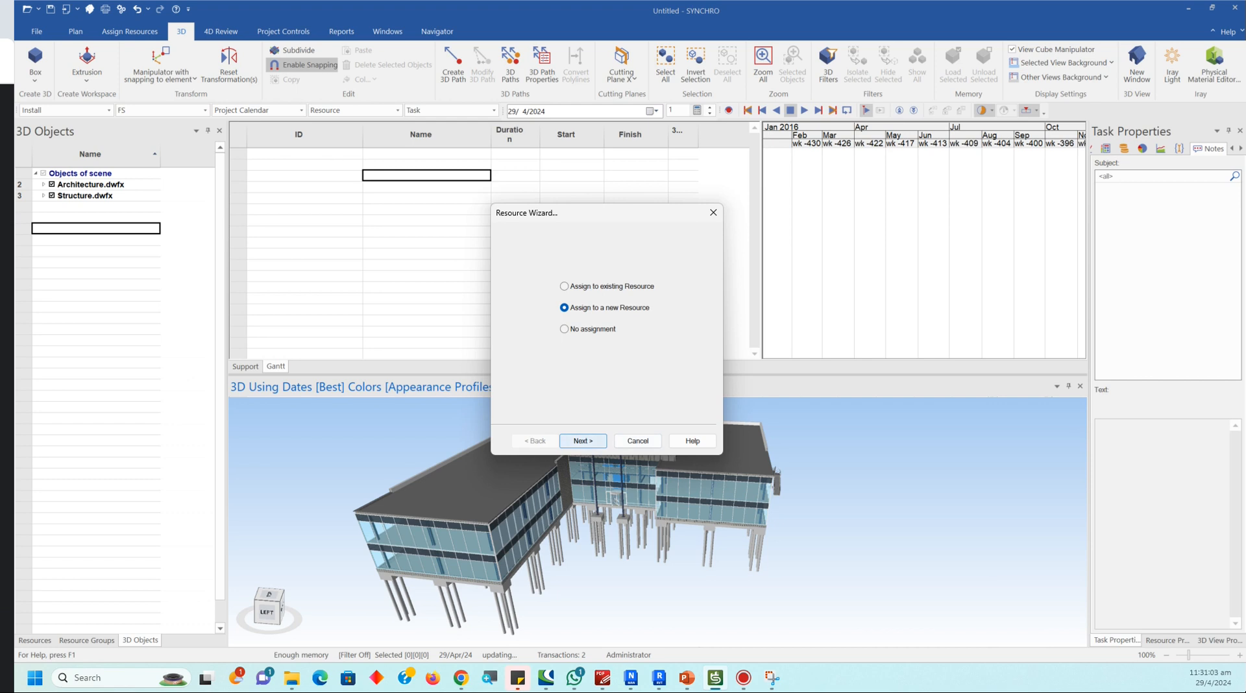
pyautogui.press('Return')
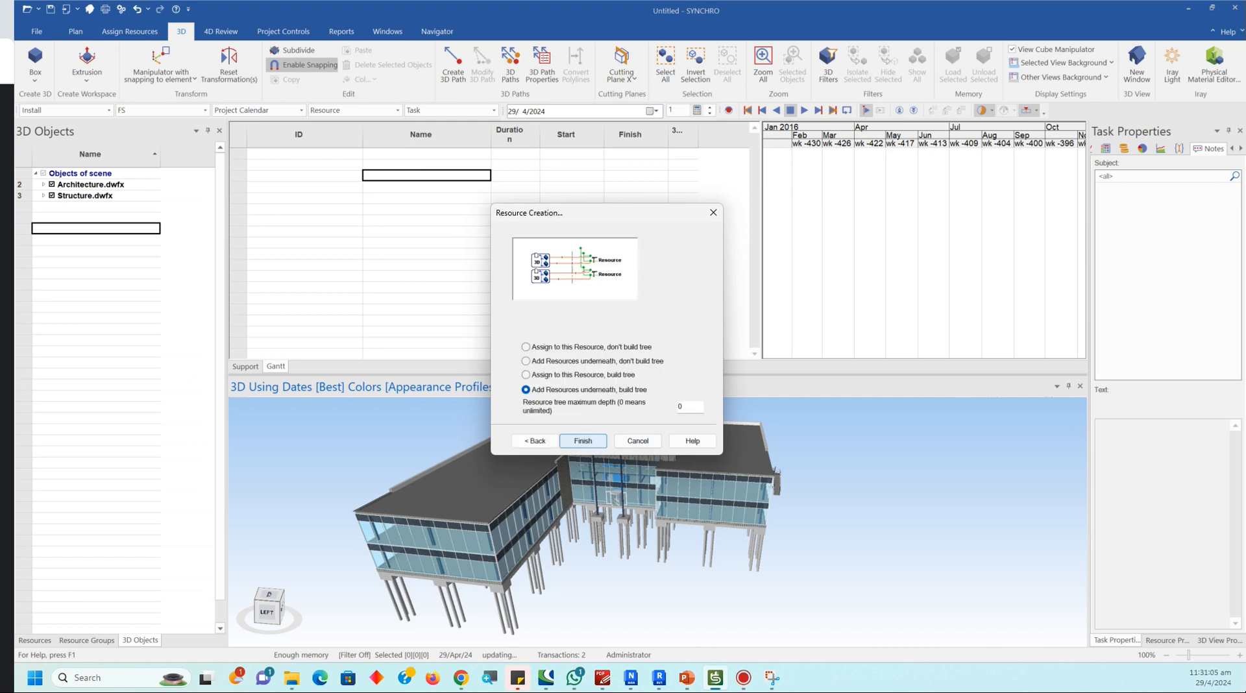
pyautogui.press('Return')
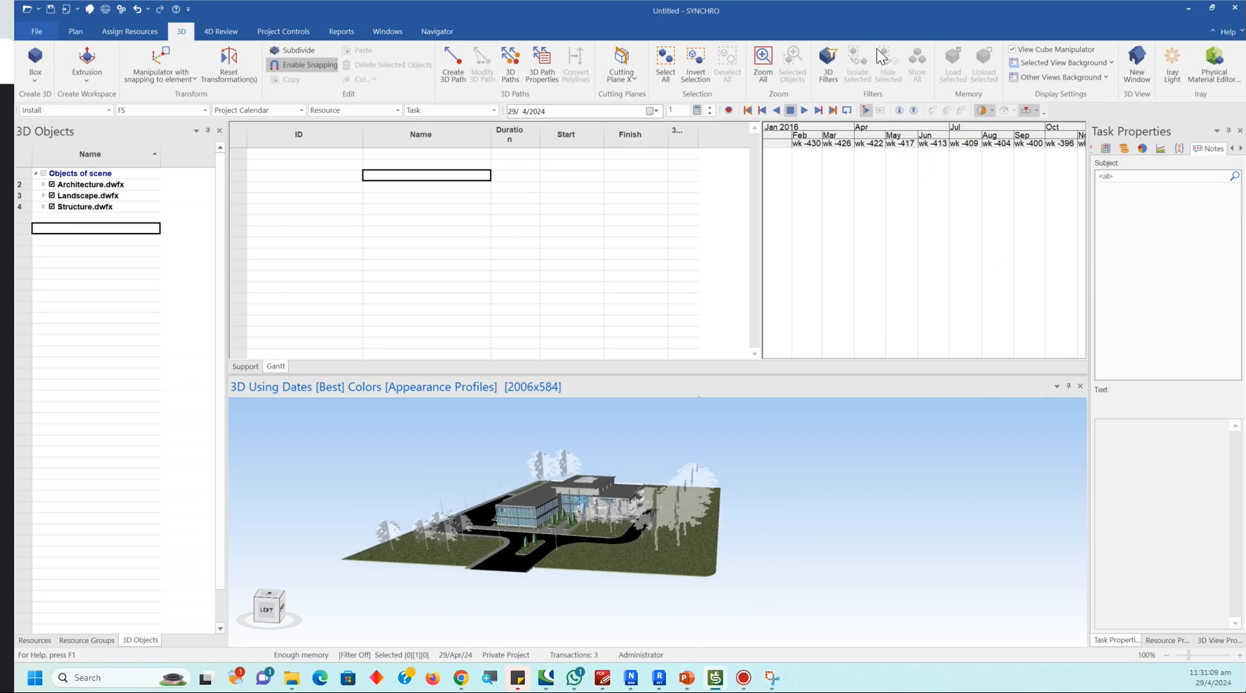
# Step: Import the Site 3D model from the Models folder with default transform settings and assign it to a new resource
pyautogui.hotkey('alt', 'f')
pyautogui.moveTo(53, 224)
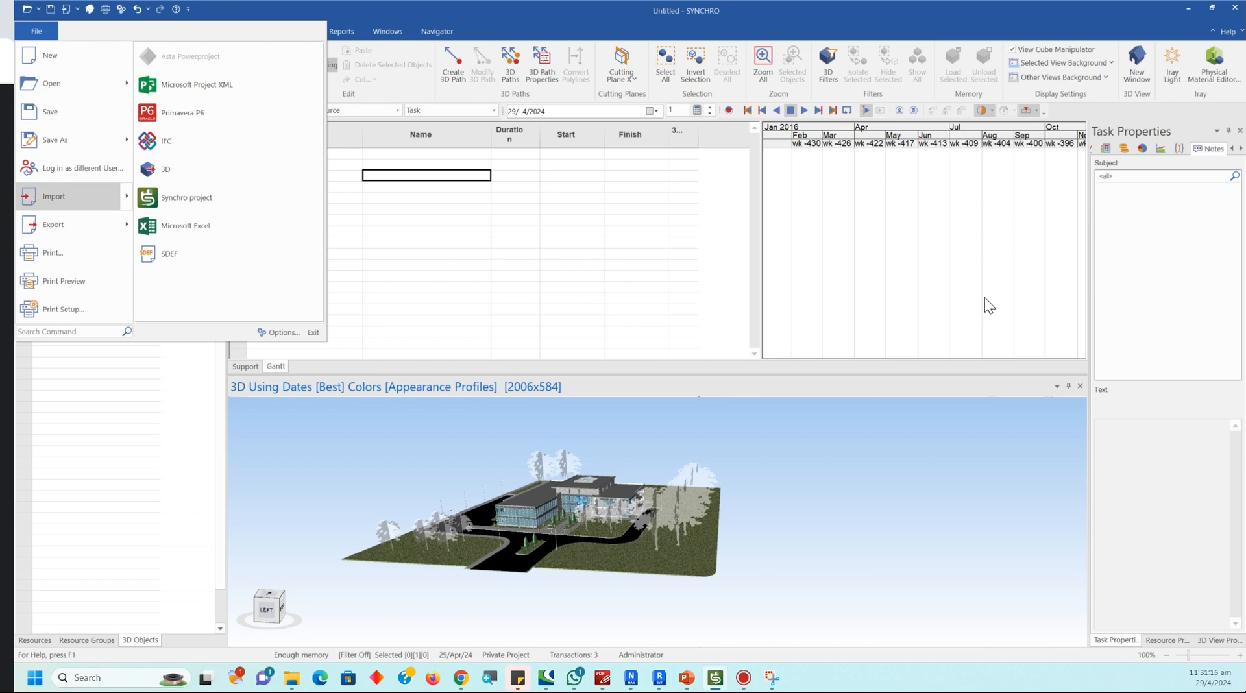
pyautogui.moveTo(53, 196)
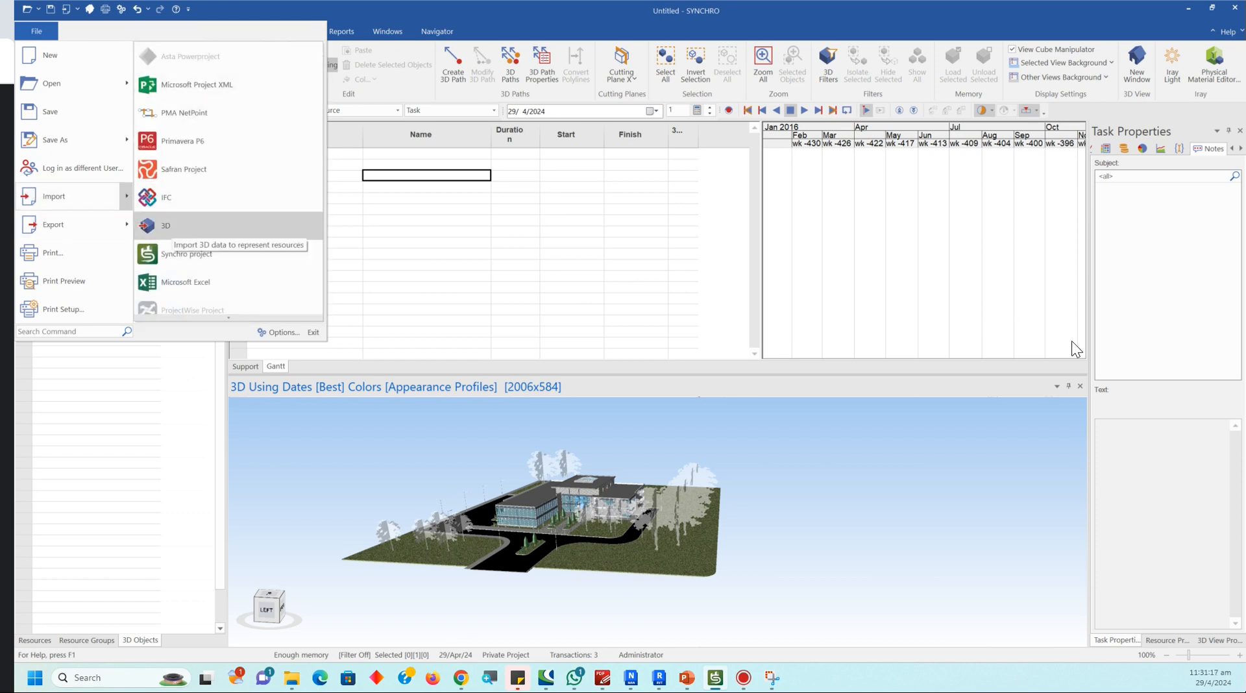
pyautogui.click(165, 226)
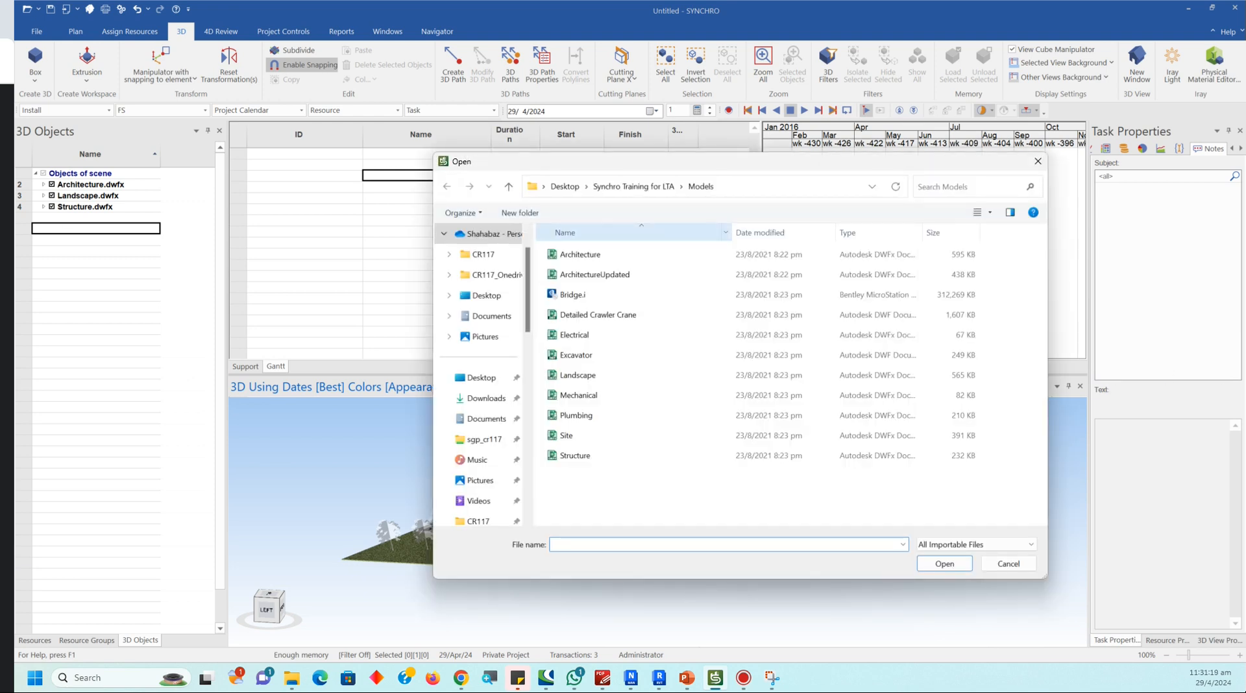
pyautogui.click(567, 435)
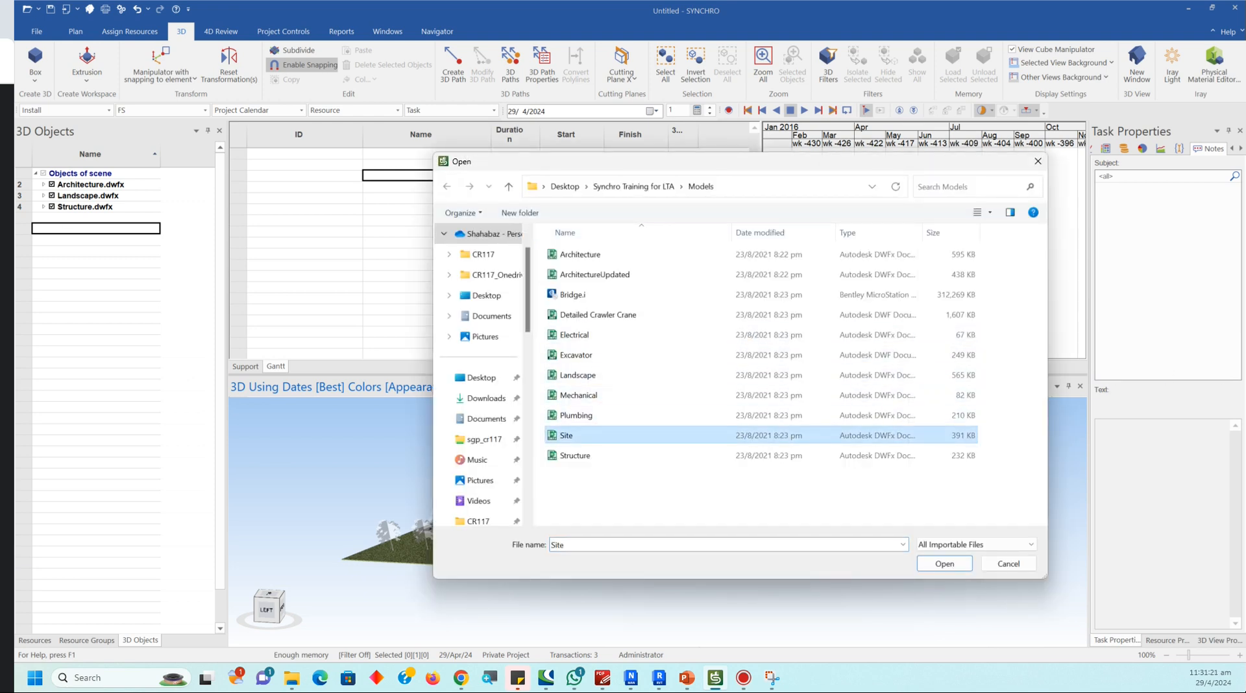
pyautogui.click(944, 563)
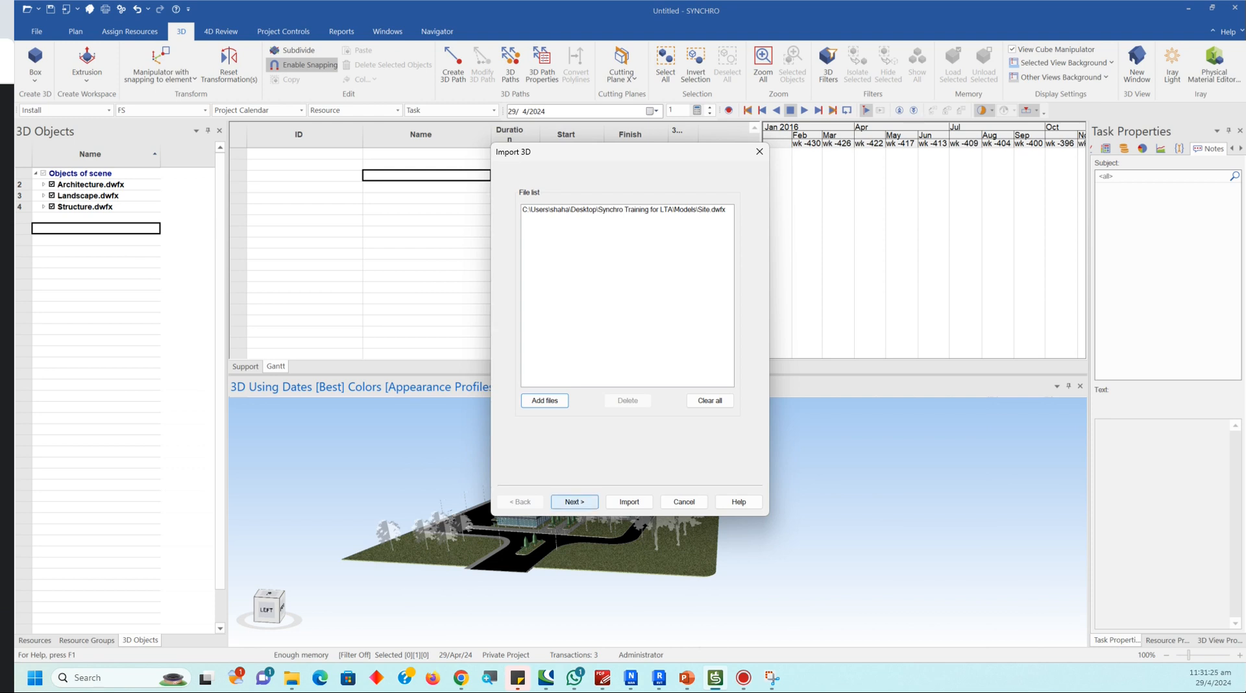
pyautogui.click(575, 502)
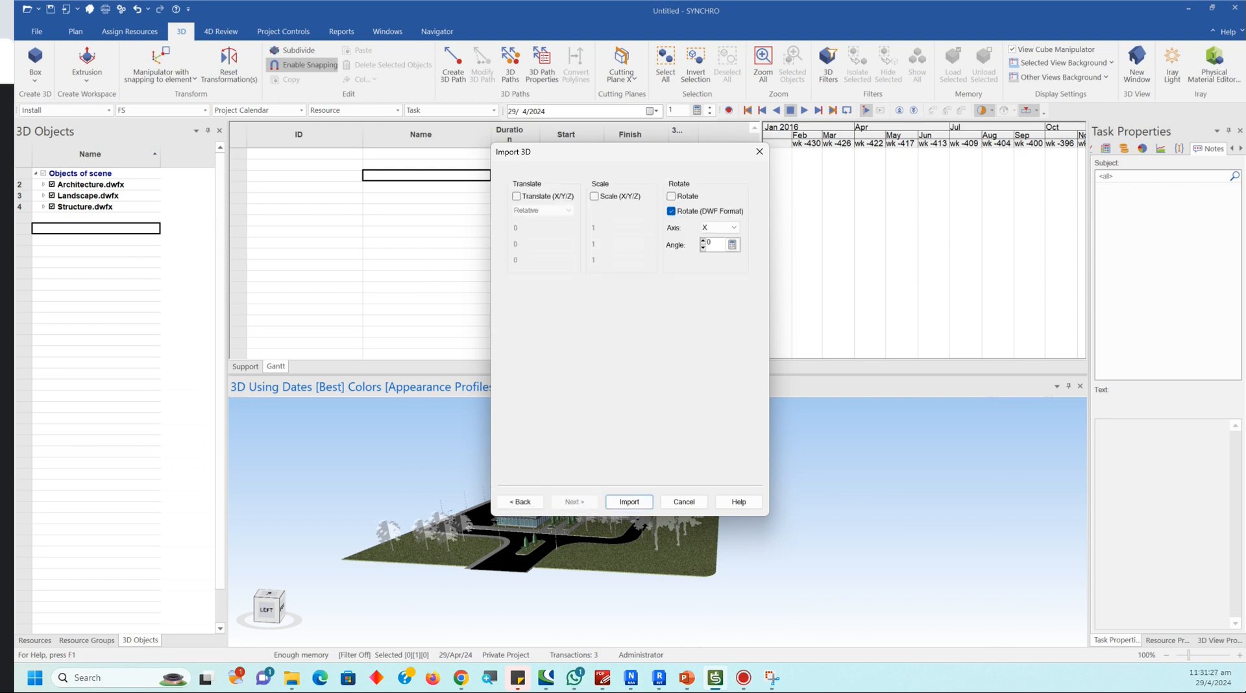
pyautogui.click(629, 502)
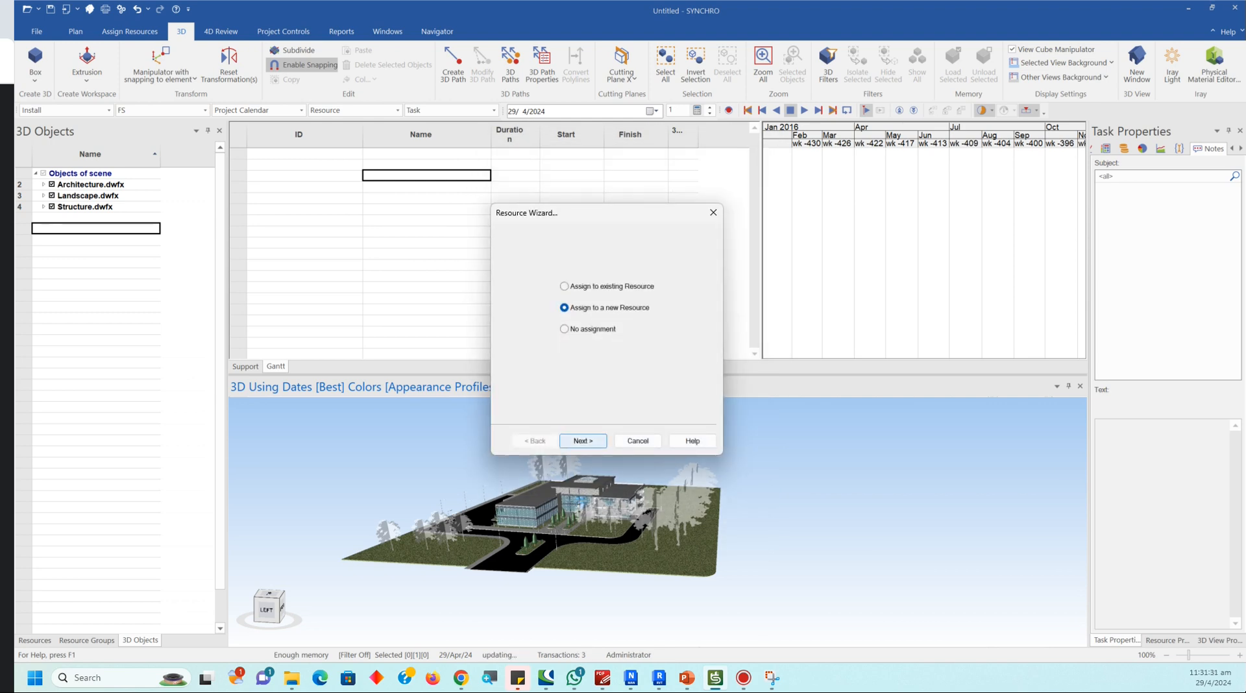
pyautogui.press('Return')
pyautogui.click(583, 441)
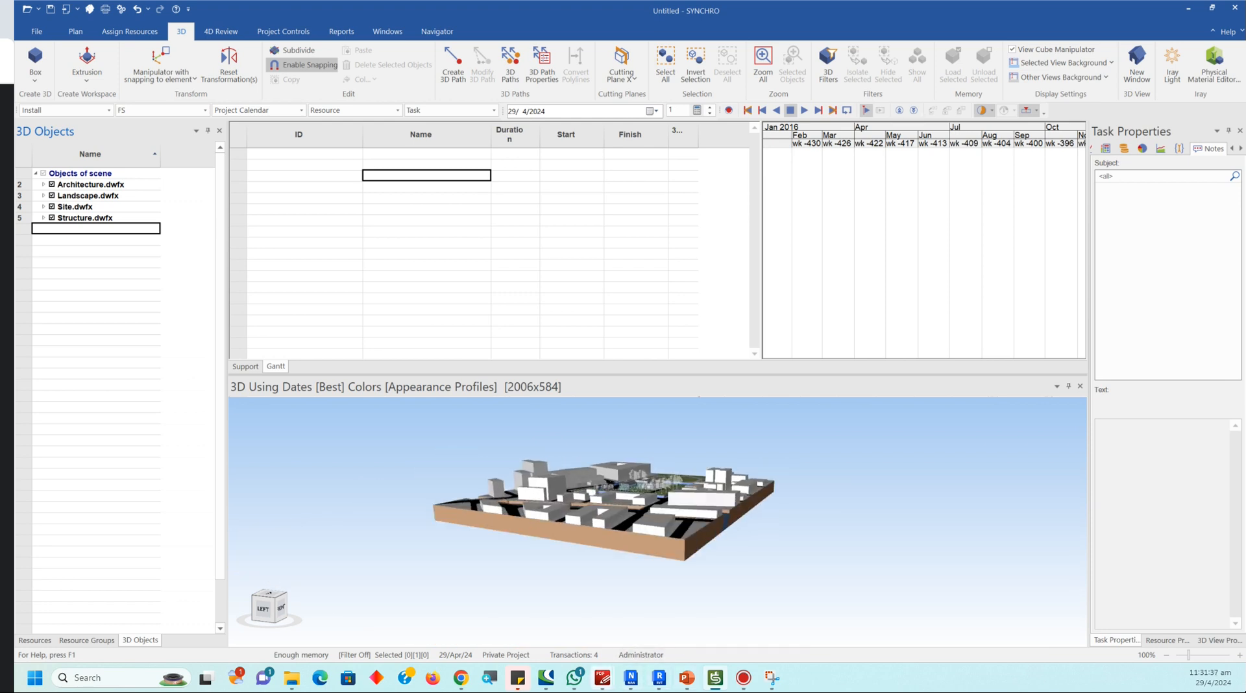
# Step: Switch to PDF-XChange Editor and read the training notes on importing 3D files, understanding resources and creating structural foundation resources
pyautogui.moveTo(602, 678)
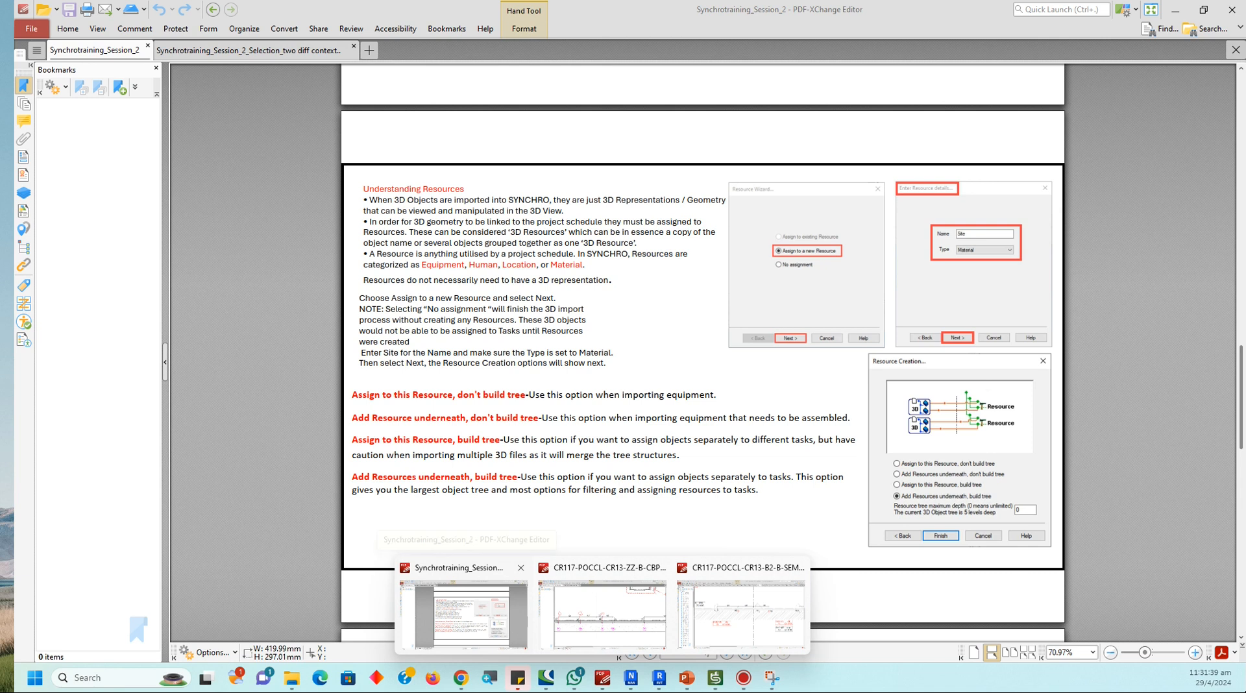
pyautogui.click(464, 607)
pyautogui.scroll(5, 464, 607)
pyautogui.scroll(3, 464, 607)
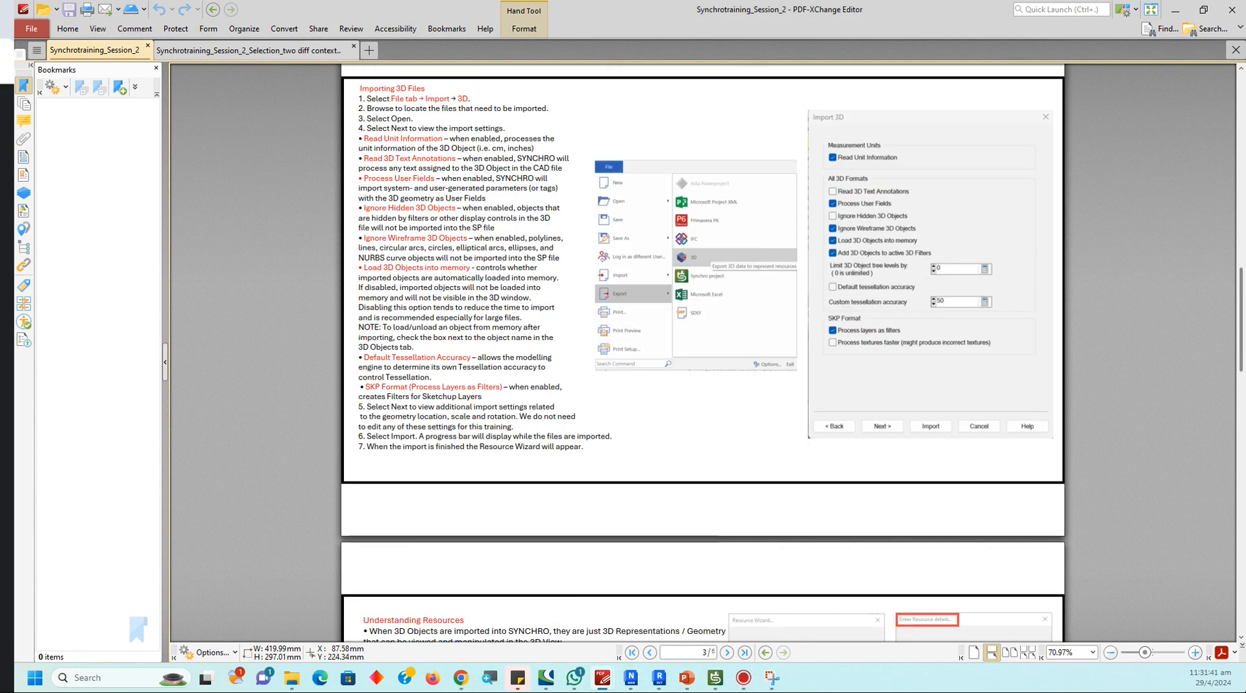
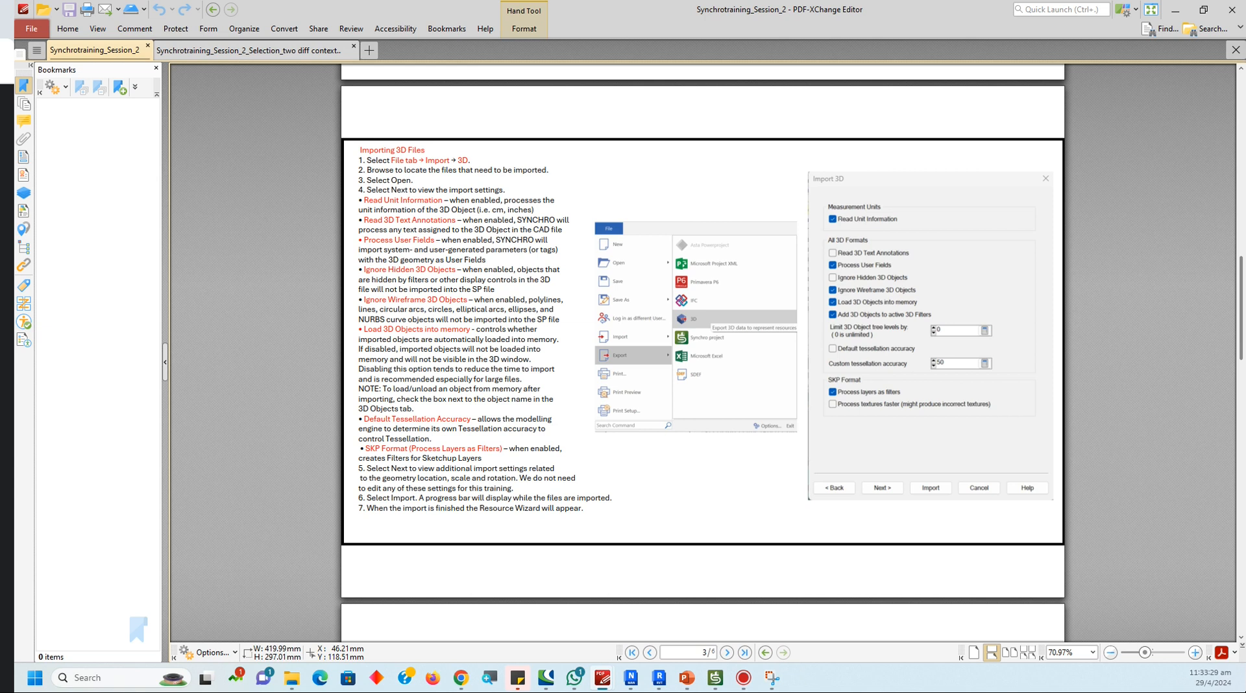
pyautogui.moveTo(715, 678)
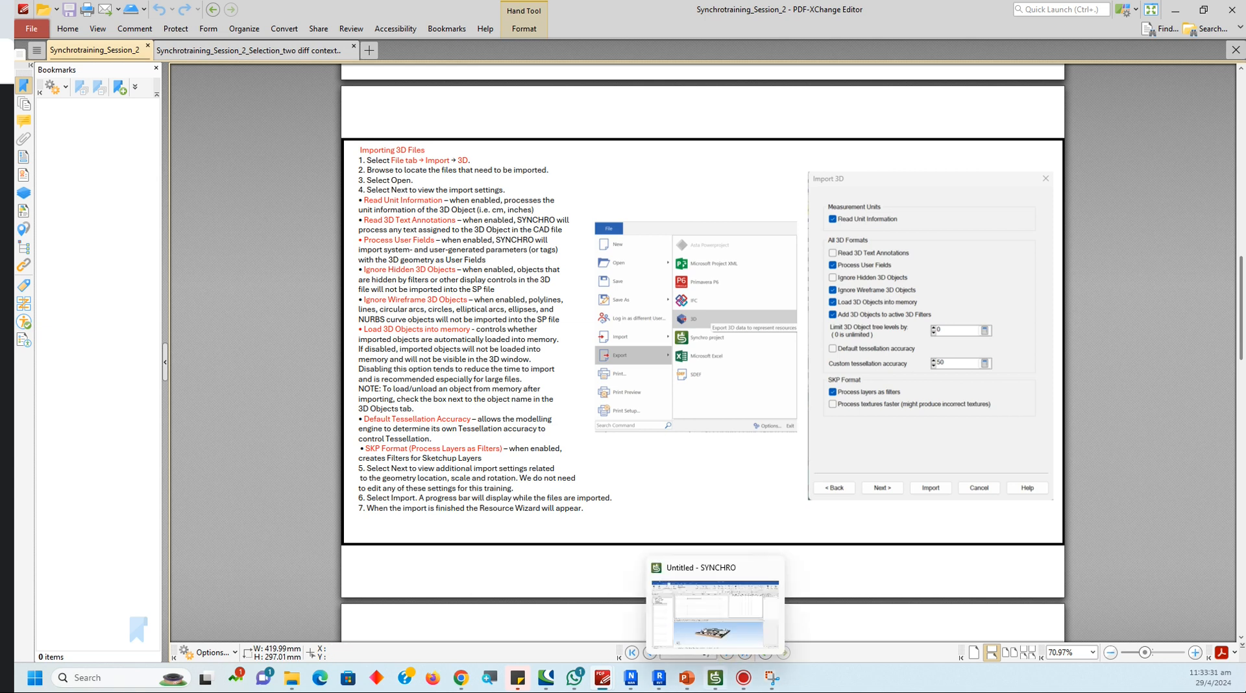
pyautogui.scroll(-3, 596, 403)
pyautogui.scroll(-6, 597, 403)
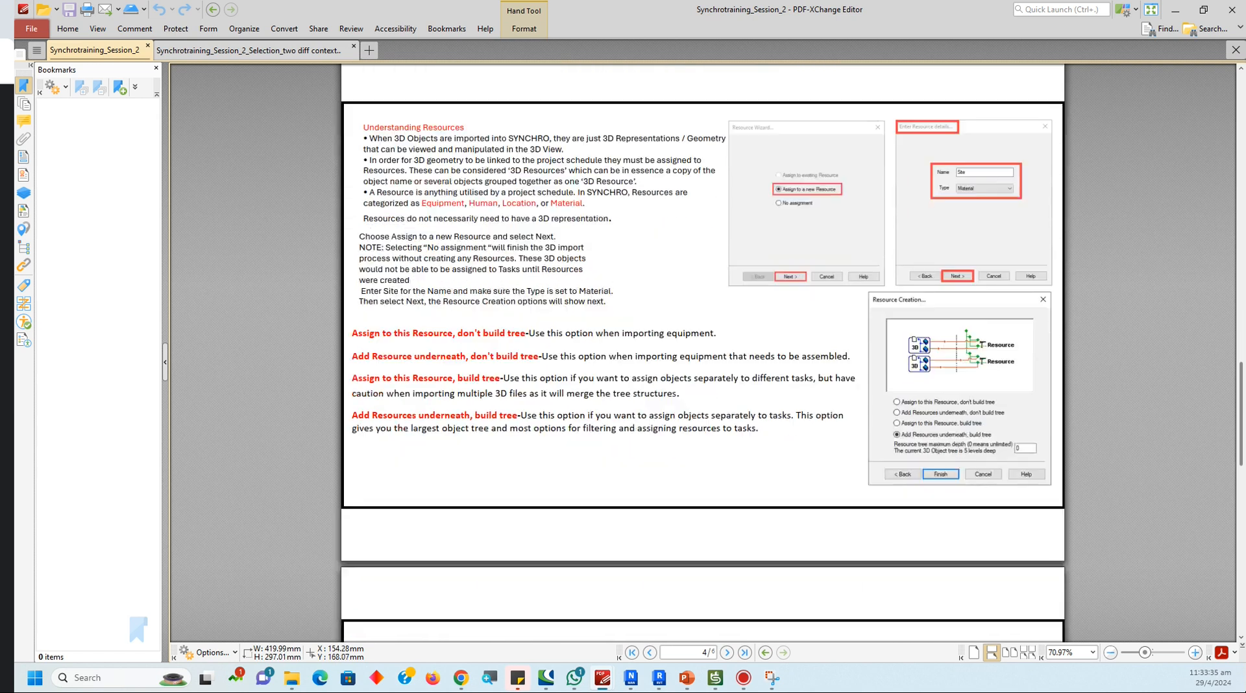
pyautogui.scroll(-7, 596, 403)
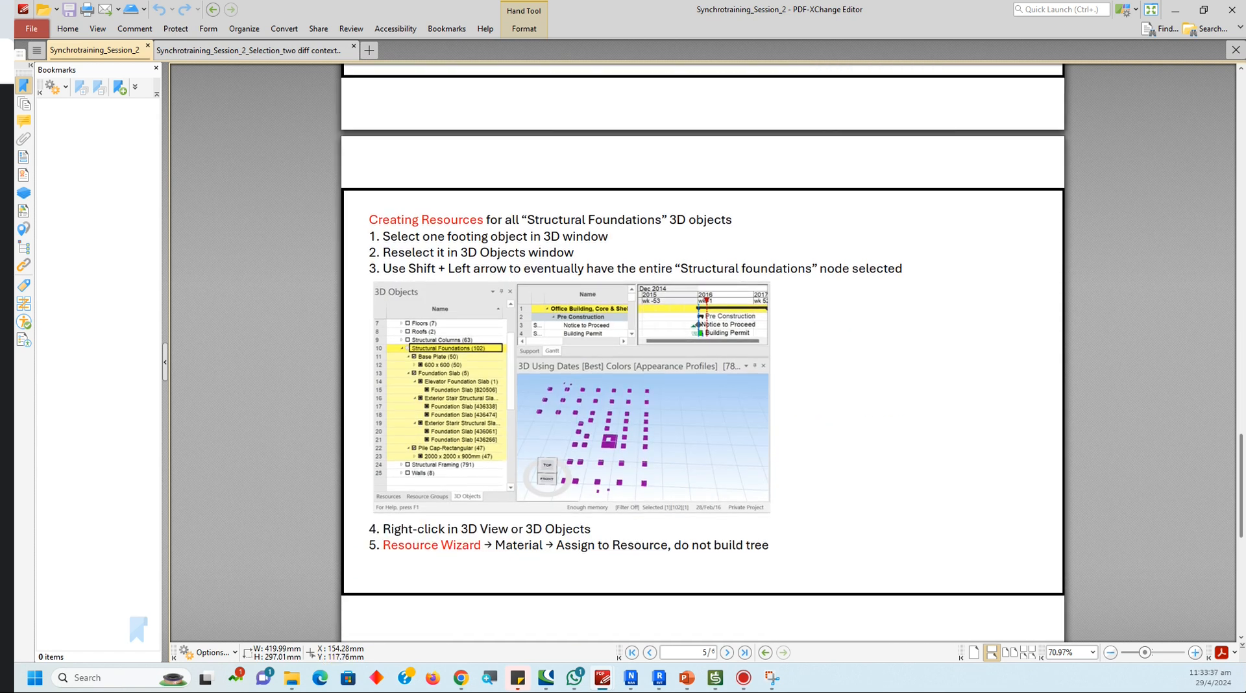
pyautogui.scroll(-1, 596, 403)
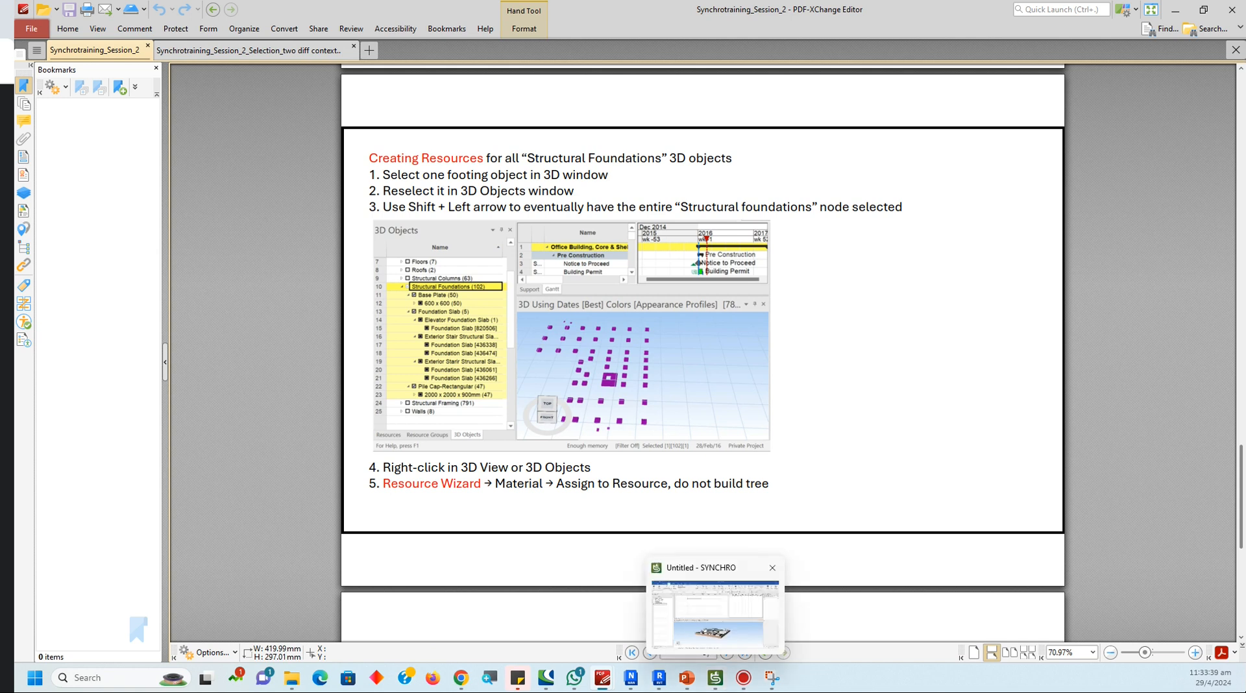
# Step: Switch back to SYNCHRO, detach the Resources window from the docked group and display the 3D Objects tree
pyautogui.click(716, 613)
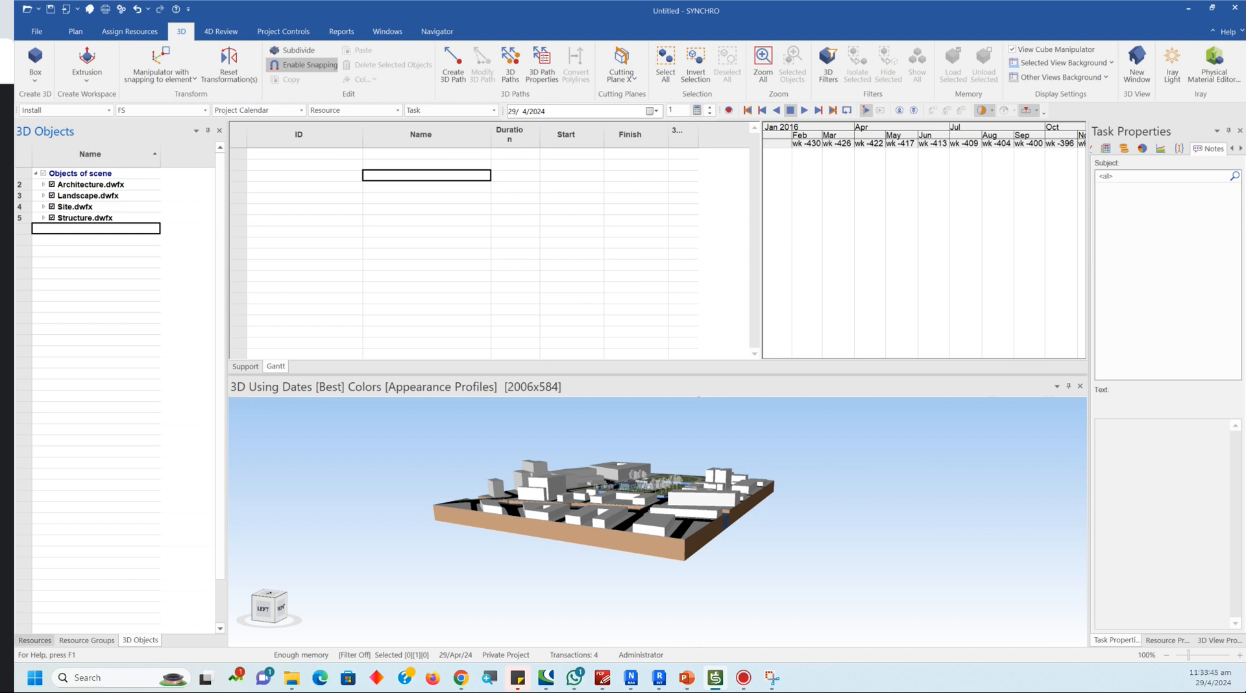
pyautogui.doubleClick(35, 641)
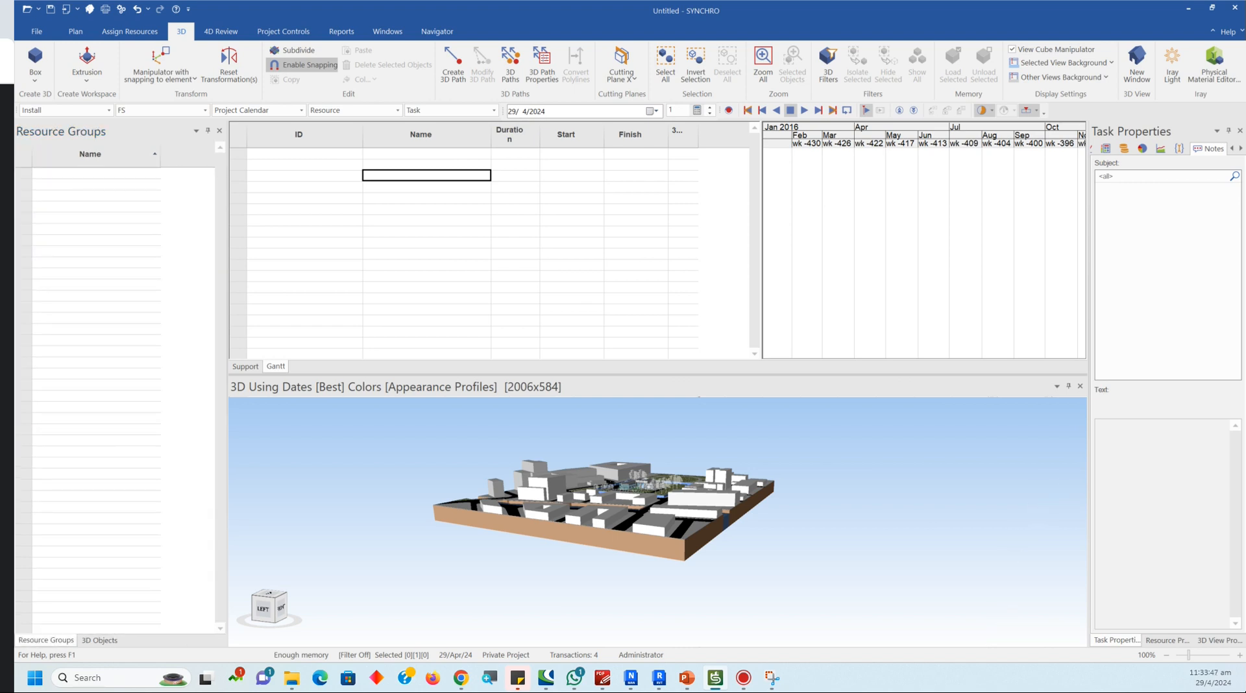
pyautogui.click(99, 640)
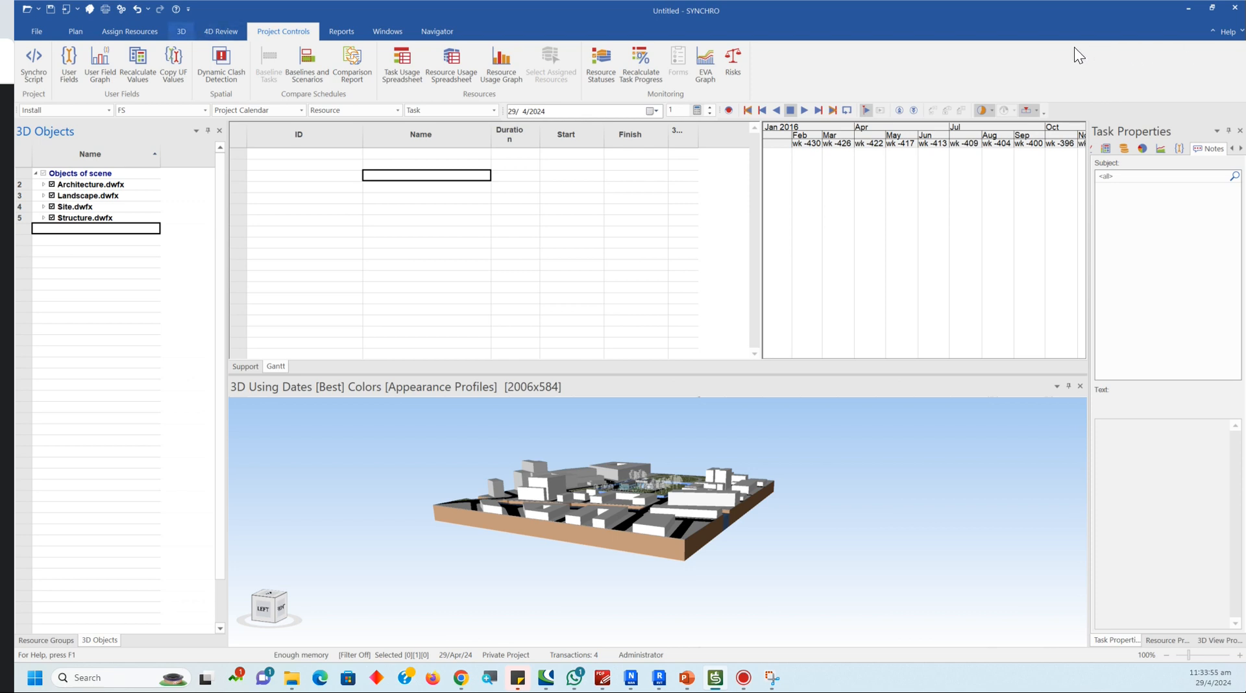
pyautogui.click(181, 32)
pyautogui.click(130, 31)
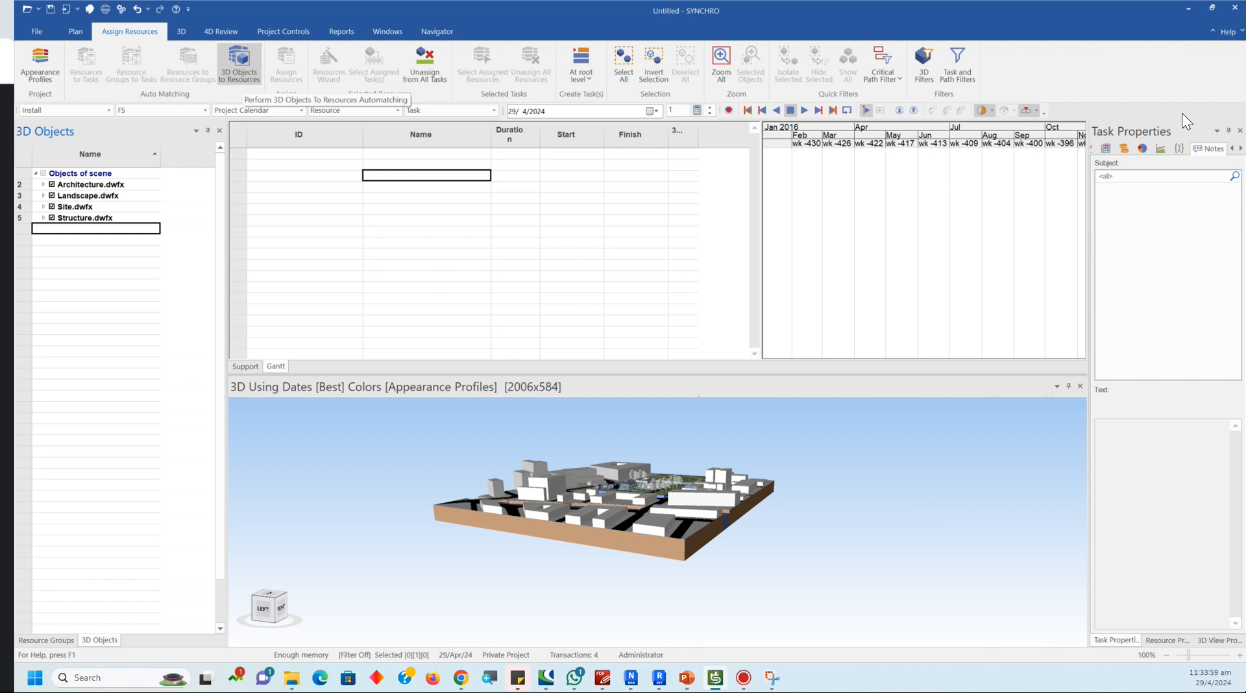
pyautogui.click(240, 64)
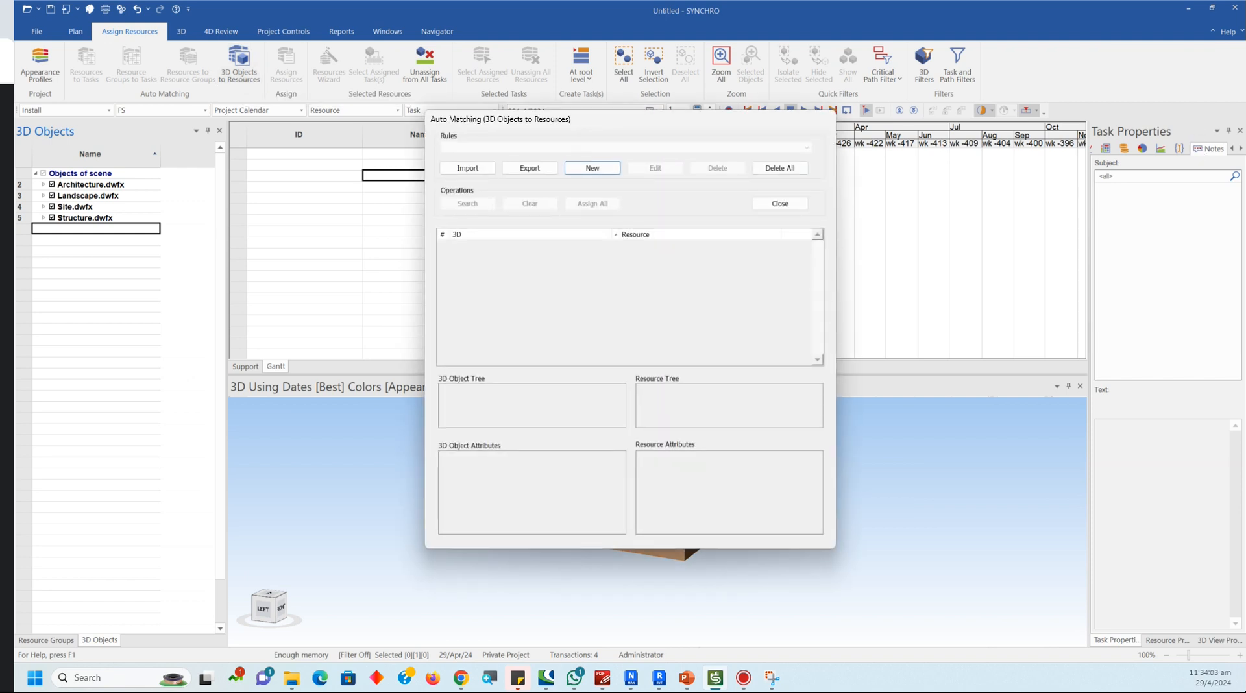
pyautogui.click(762, 235)
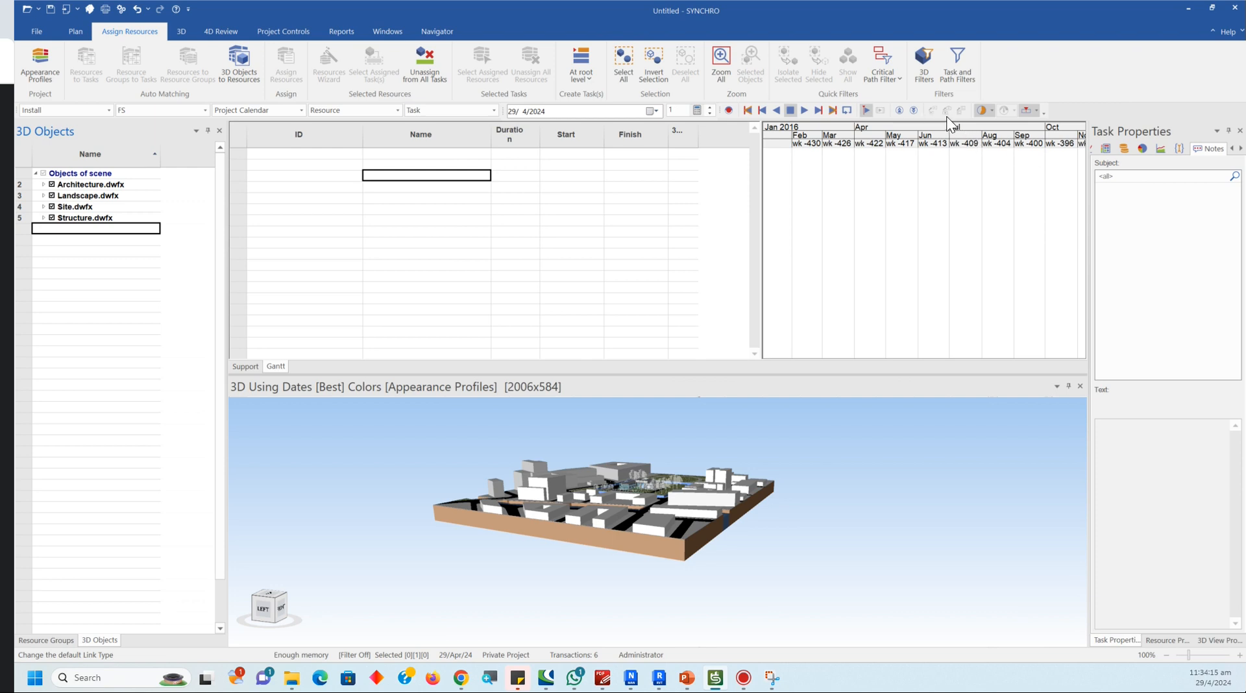
# Step: Start a Primavera P6 import from file and load Training Project Schedule.xml from the Schedule folder of the training files
pyautogui.hotkey('alt', 'f')
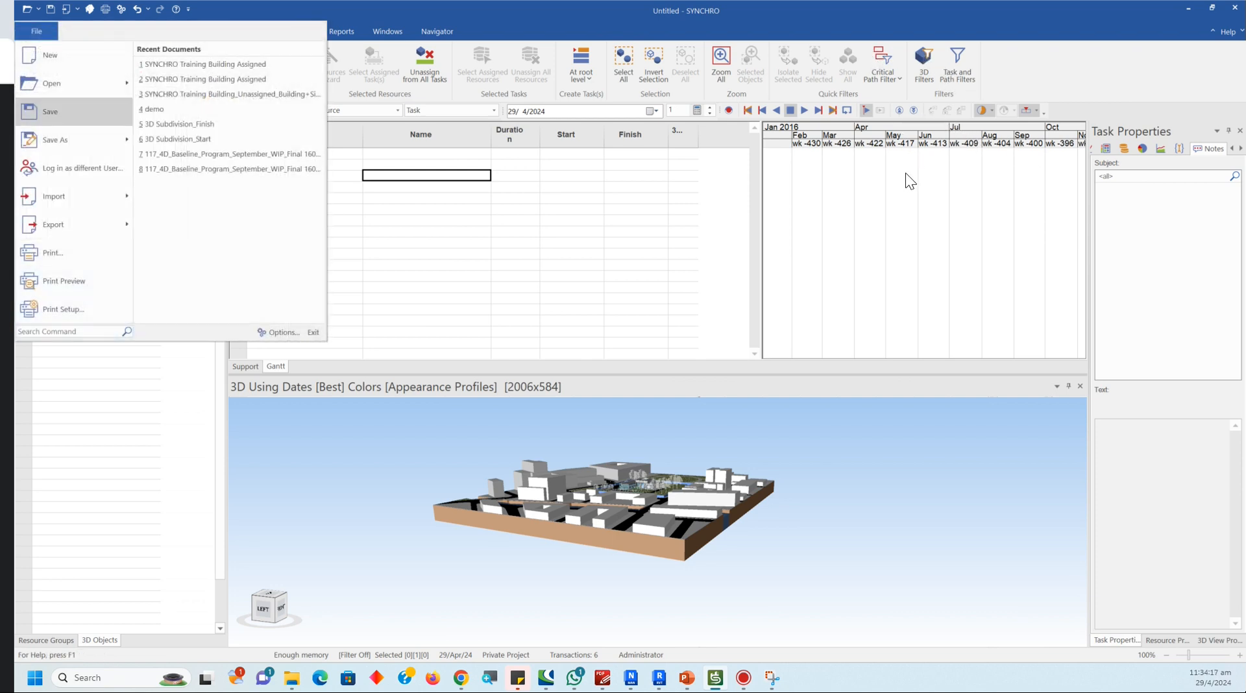
pyautogui.press('Down')
pyautogui.press('Down')
pyautogui.press('Right')
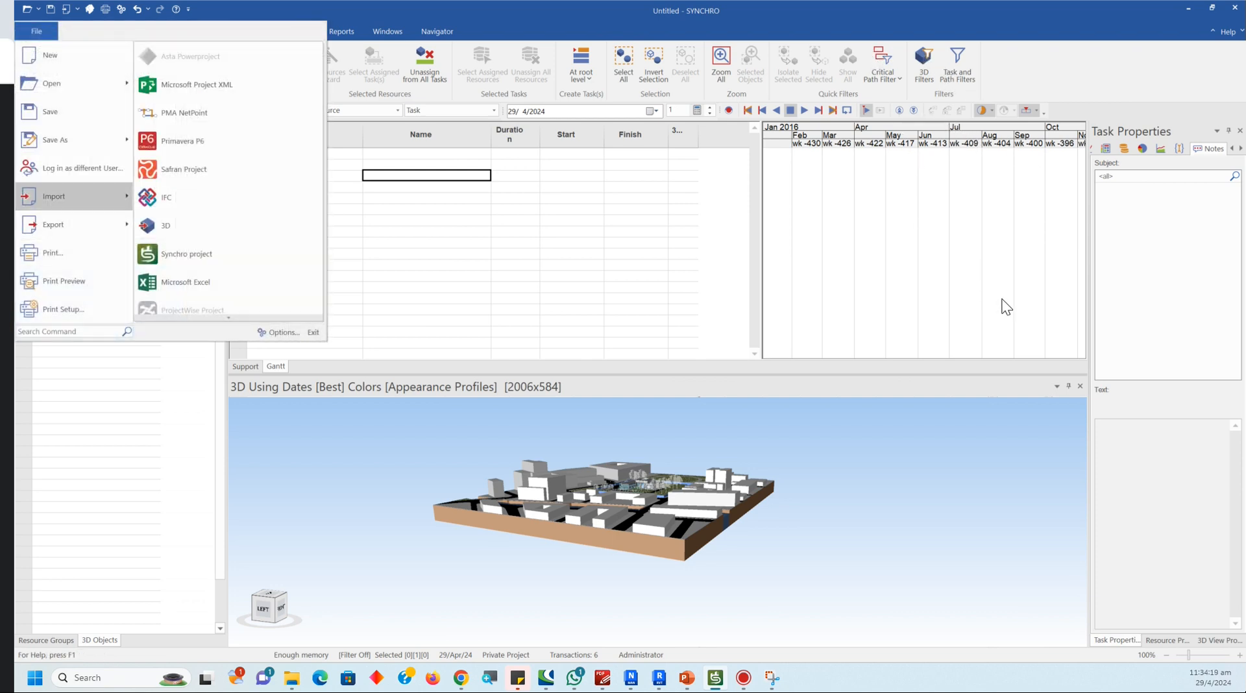
pyautogui.press('Up')
pyautogui.press('Up')
pyautogui.press('Return')
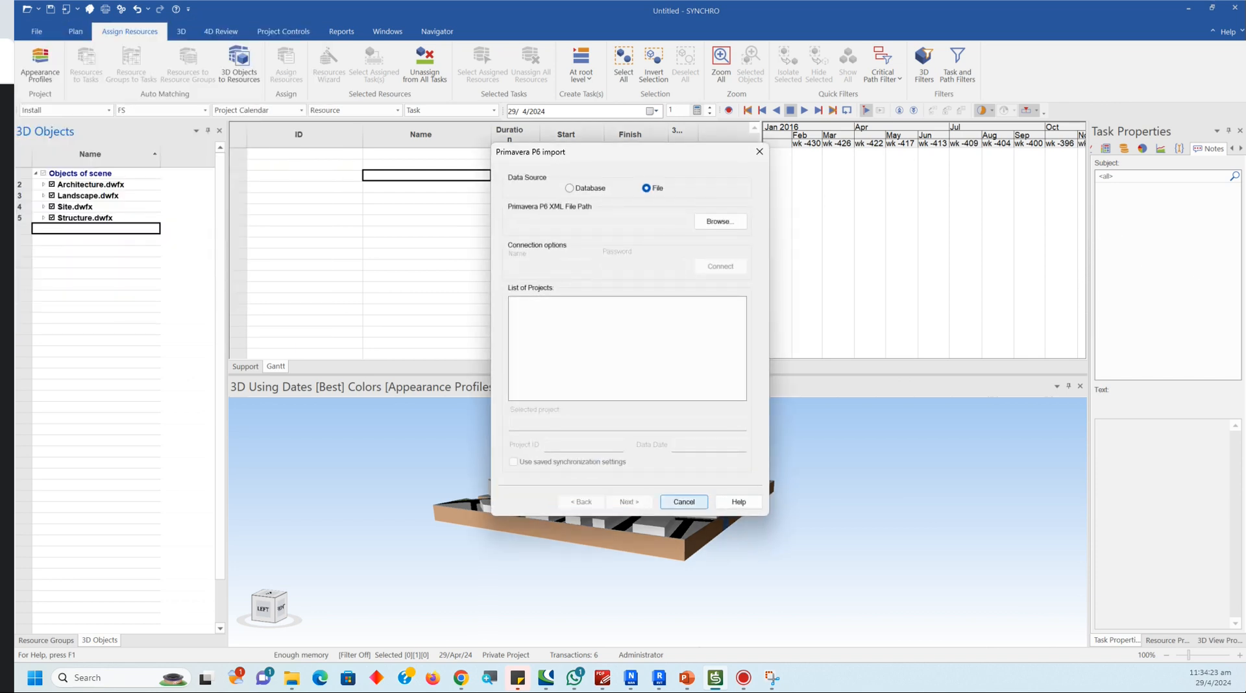
pyautogui.click(721, 221)
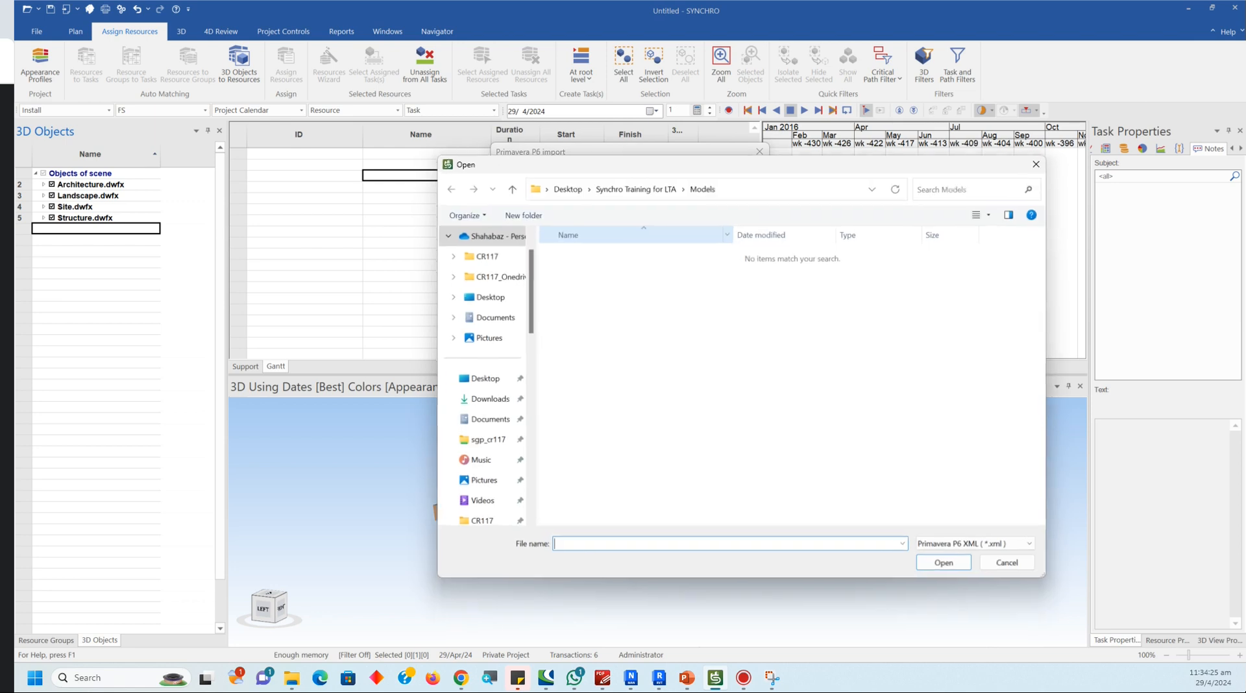
pyautogui.click(509, 187)
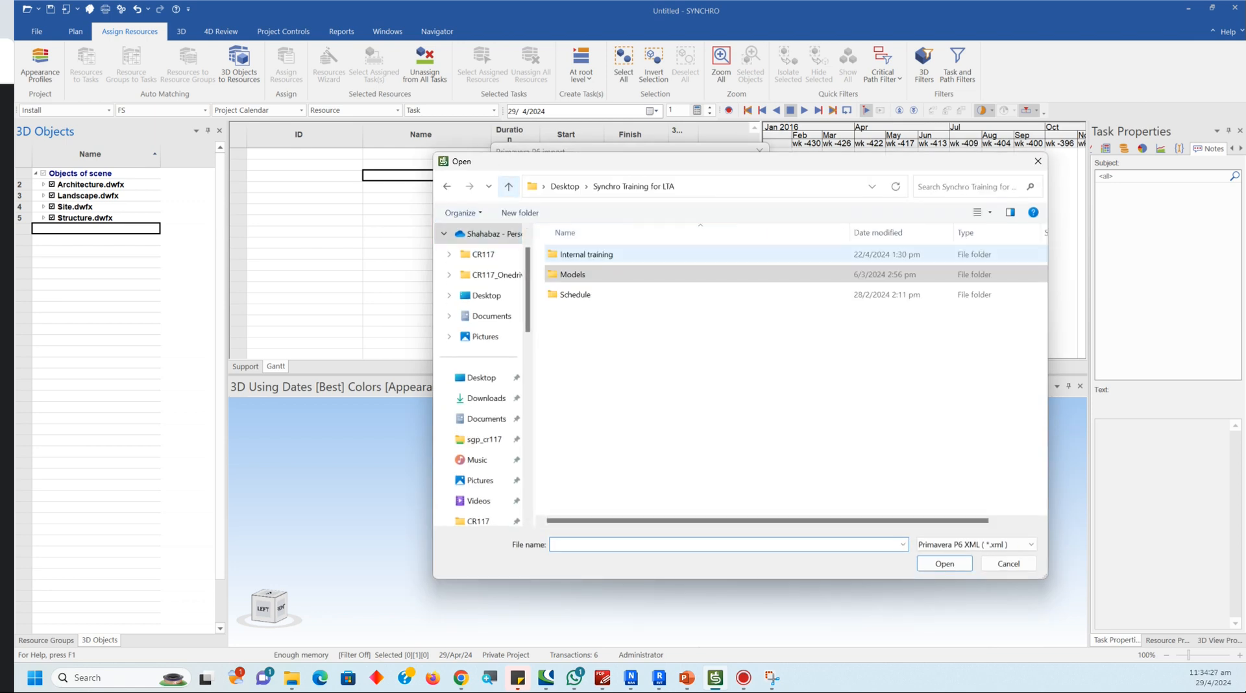
pyautogui.doubleClick(572, 293)
pyautogui.click(615, 254)
pyautogui.click(944, 563)
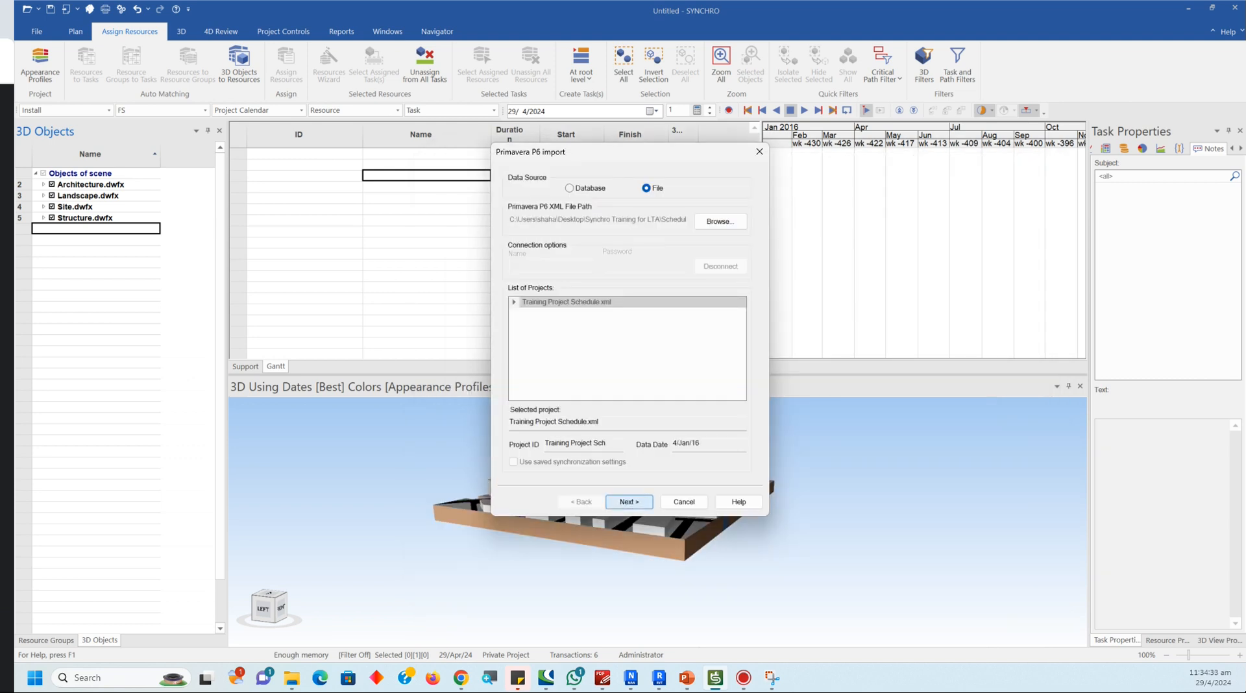
# Step: Import the selected Training Project Schedule with the preset import options and finish the import
pyautogui.click(629, 502)
pyautogui.click(629, 502)
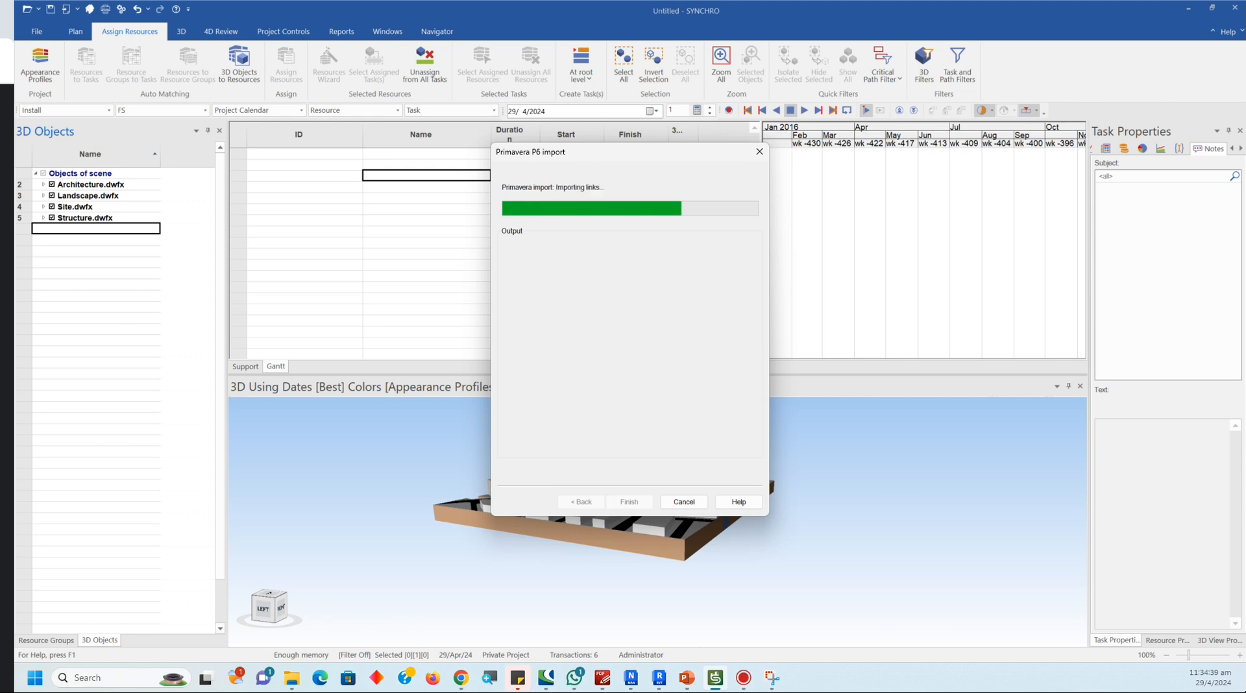
pyautogui.click(614, 502)
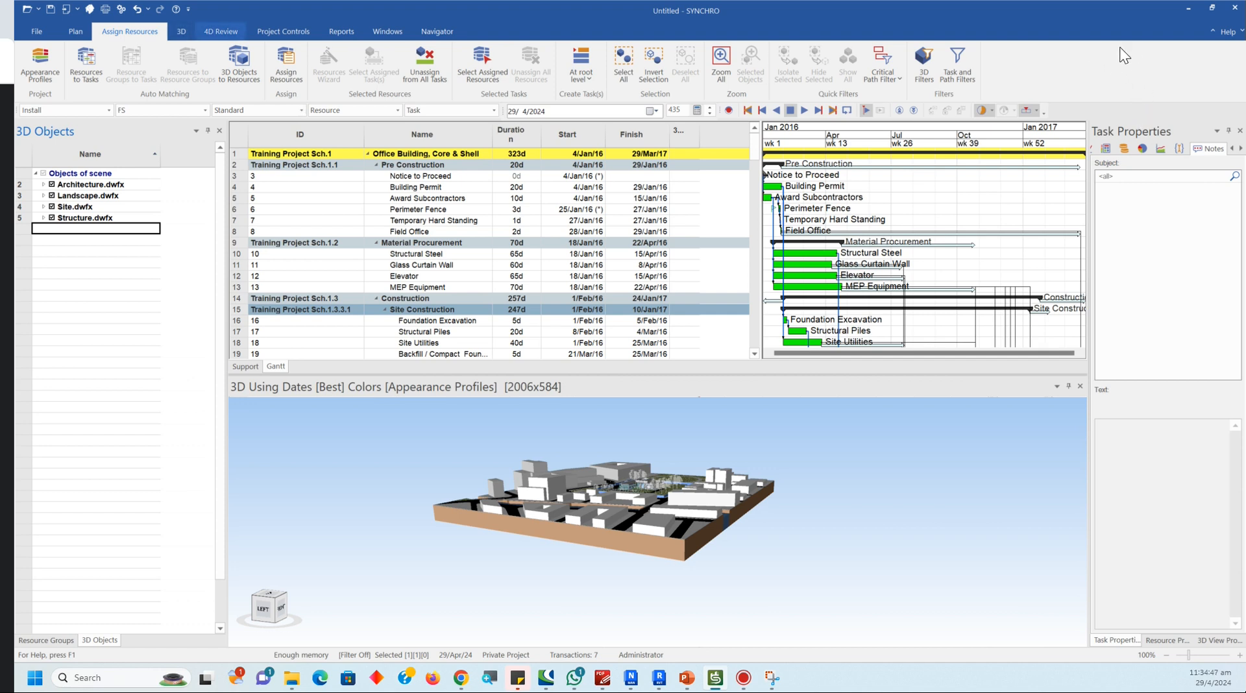
# Step: Display the 3D Properties, 3D Path Properties and Resource Group Properties windows in the workspace
pyautogui.click(283, 31)
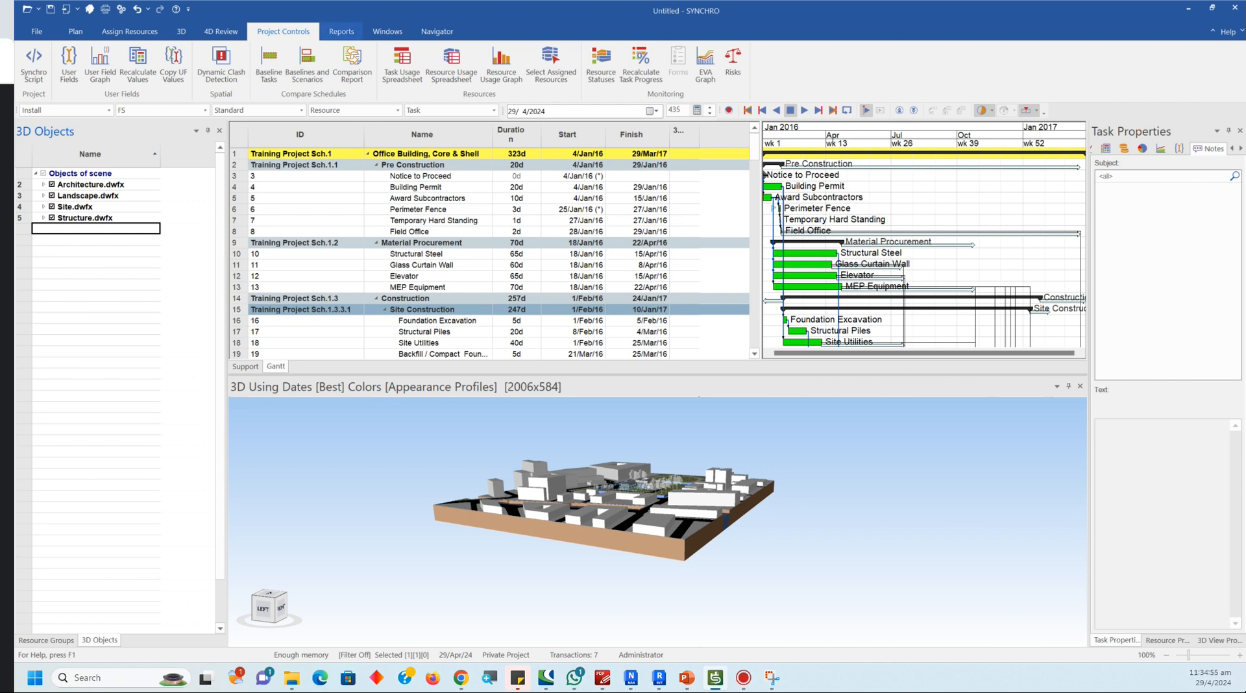
pyautogui.click(387, 31)
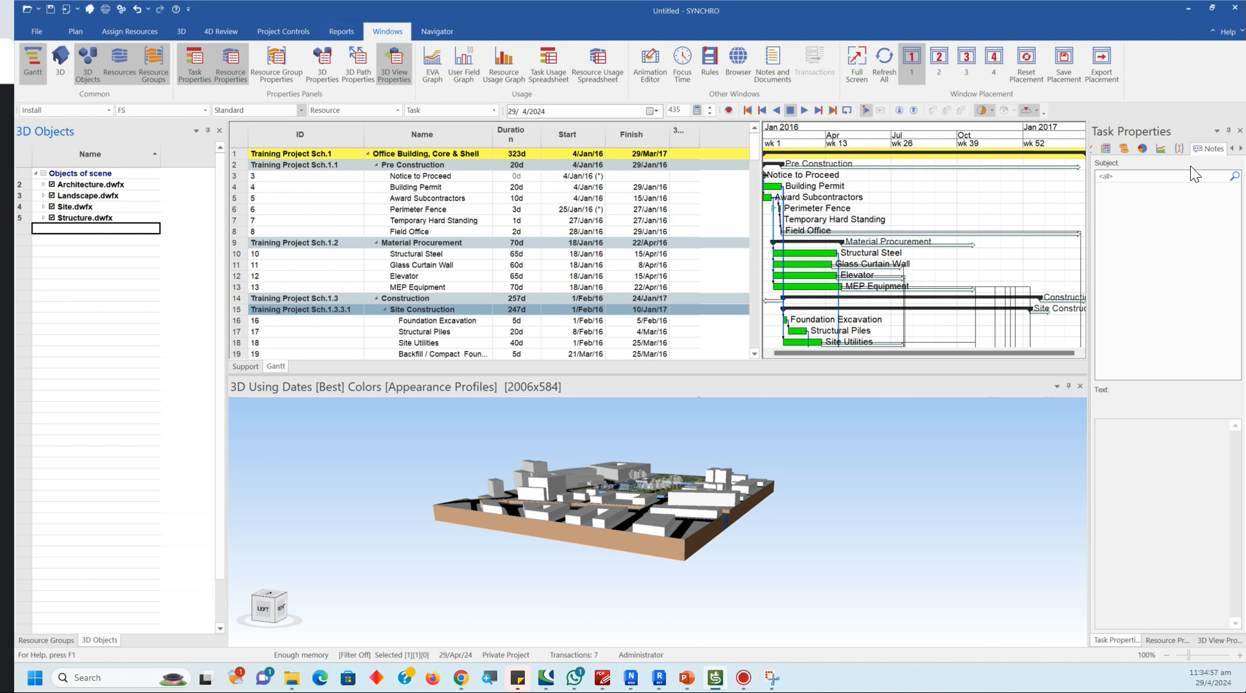
pyautogui.click(322, 63)
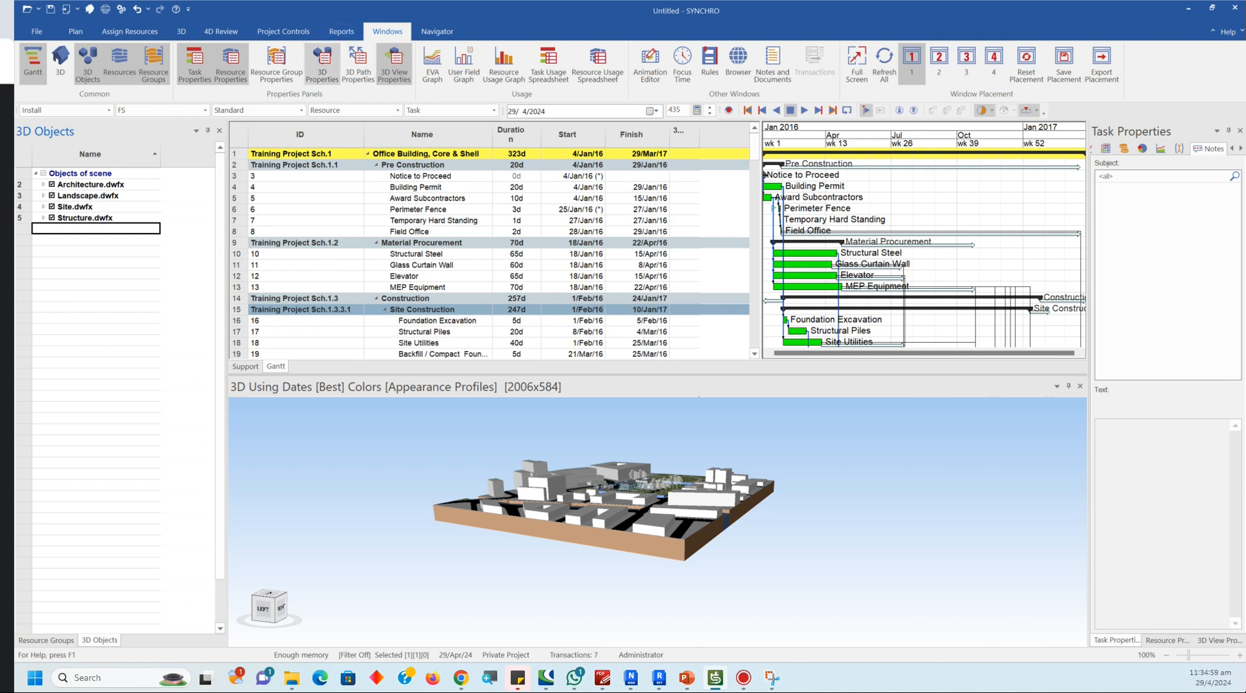
pyautogui.click(359, 63)
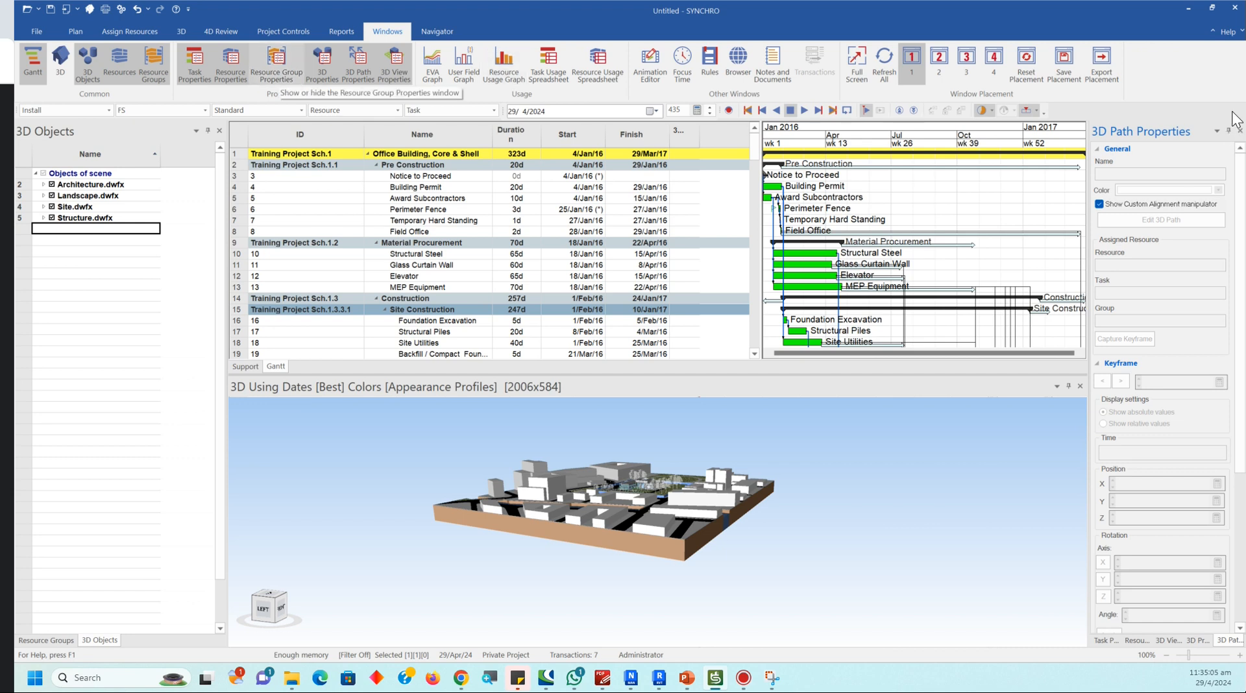
pyautogui.click(276, 64)
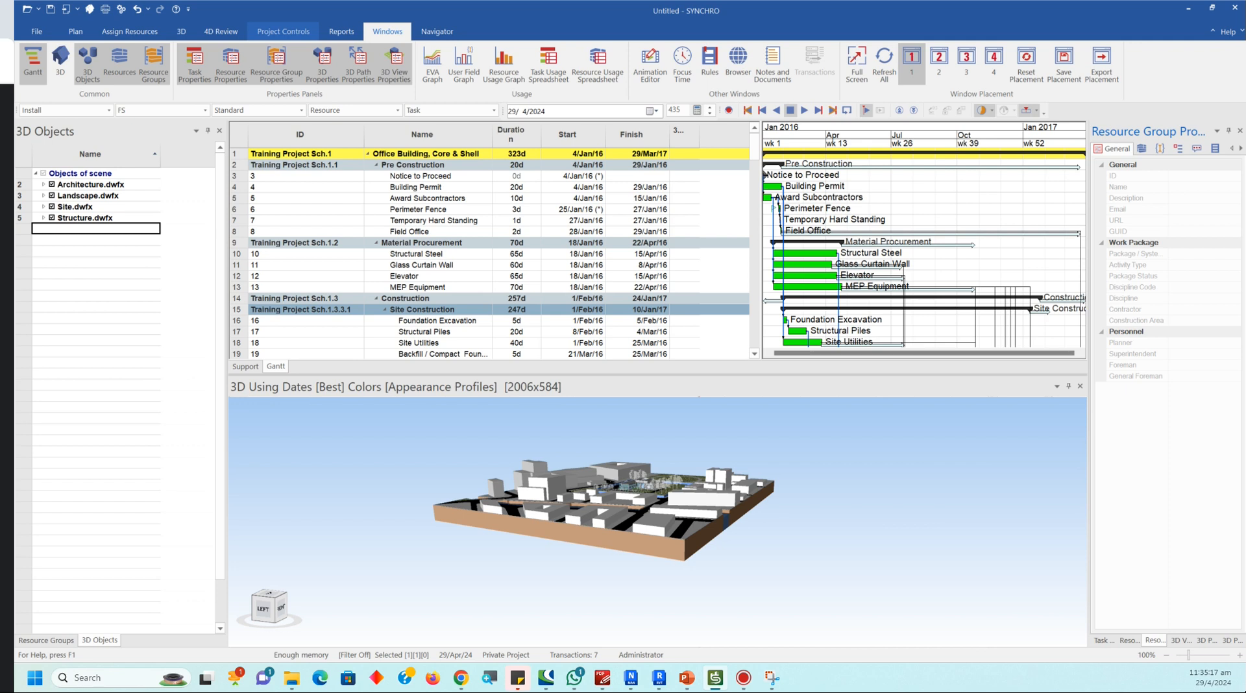
pyautogui.click(283, 31)
pyautogui.scroll(1, 1143, 41)
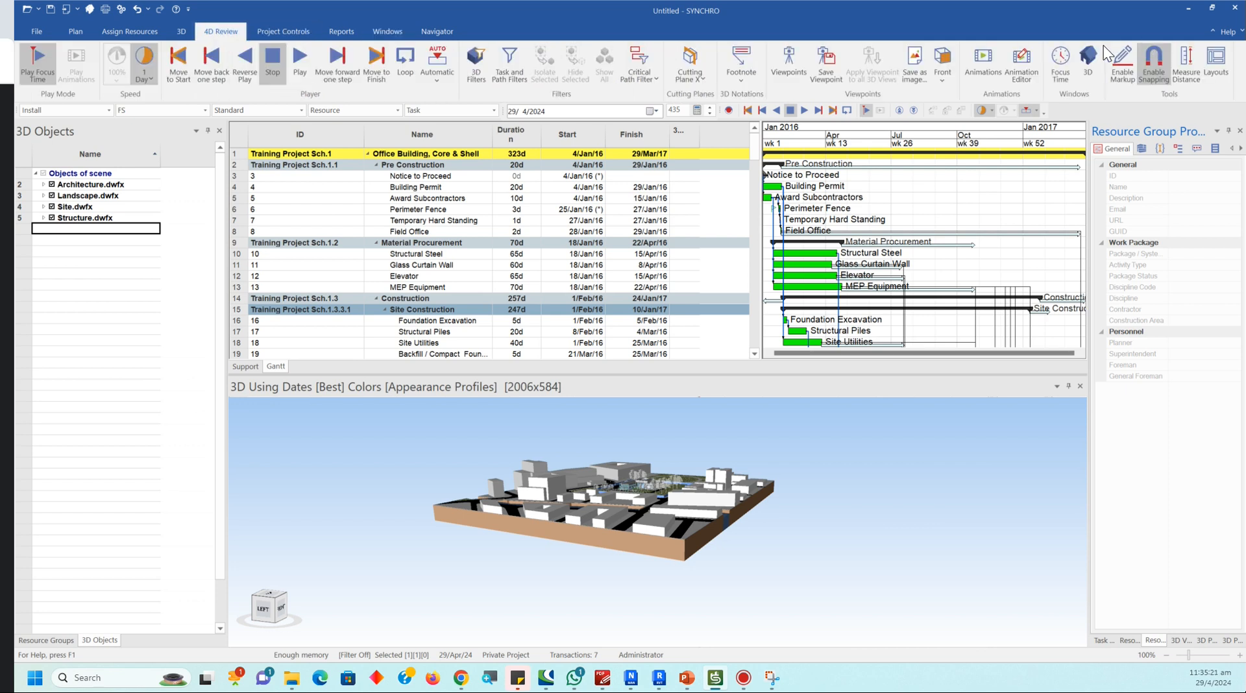
pyautogui.scroll(1, 1094, 44)
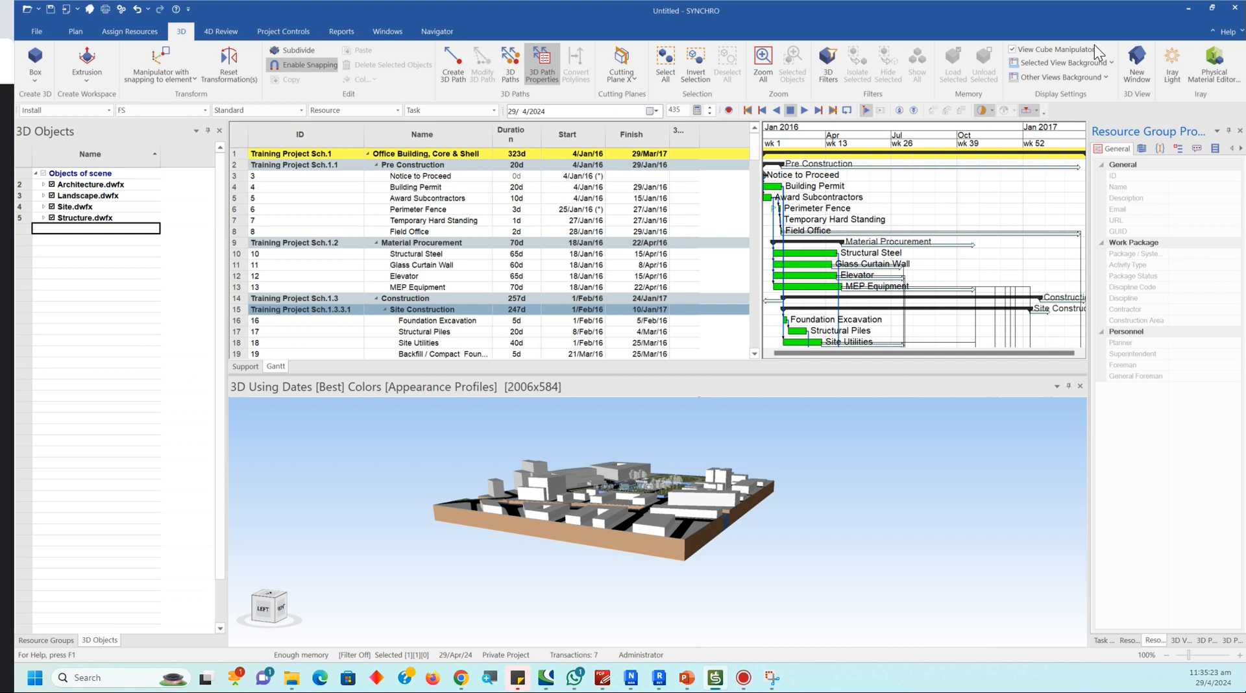
pyautogui.scroll(1, 1033, 53)
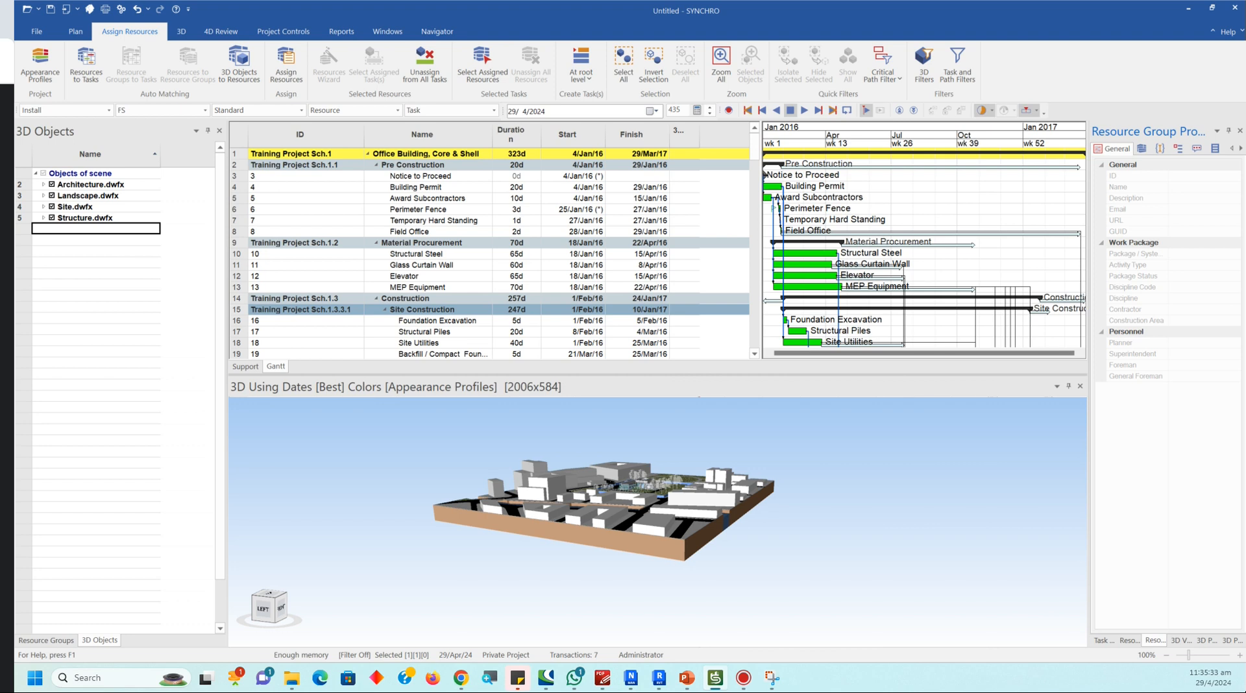
pyautogui.click(46, 640)
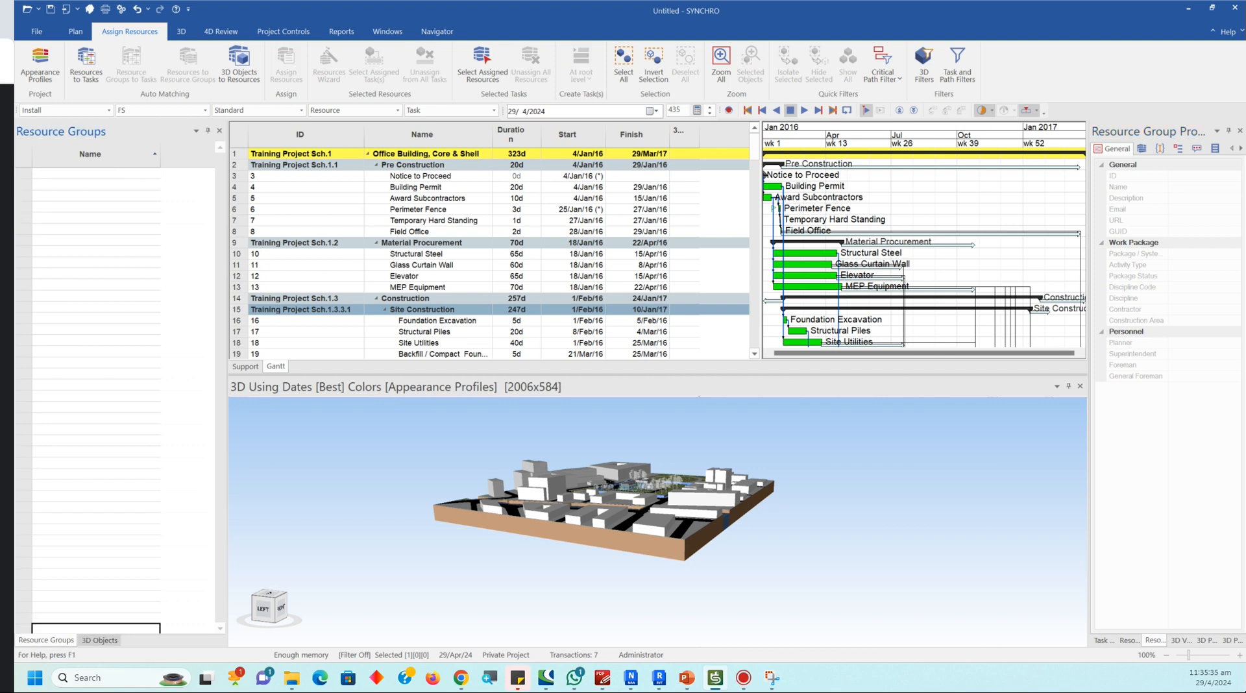
pyautogui.click(100, 640)
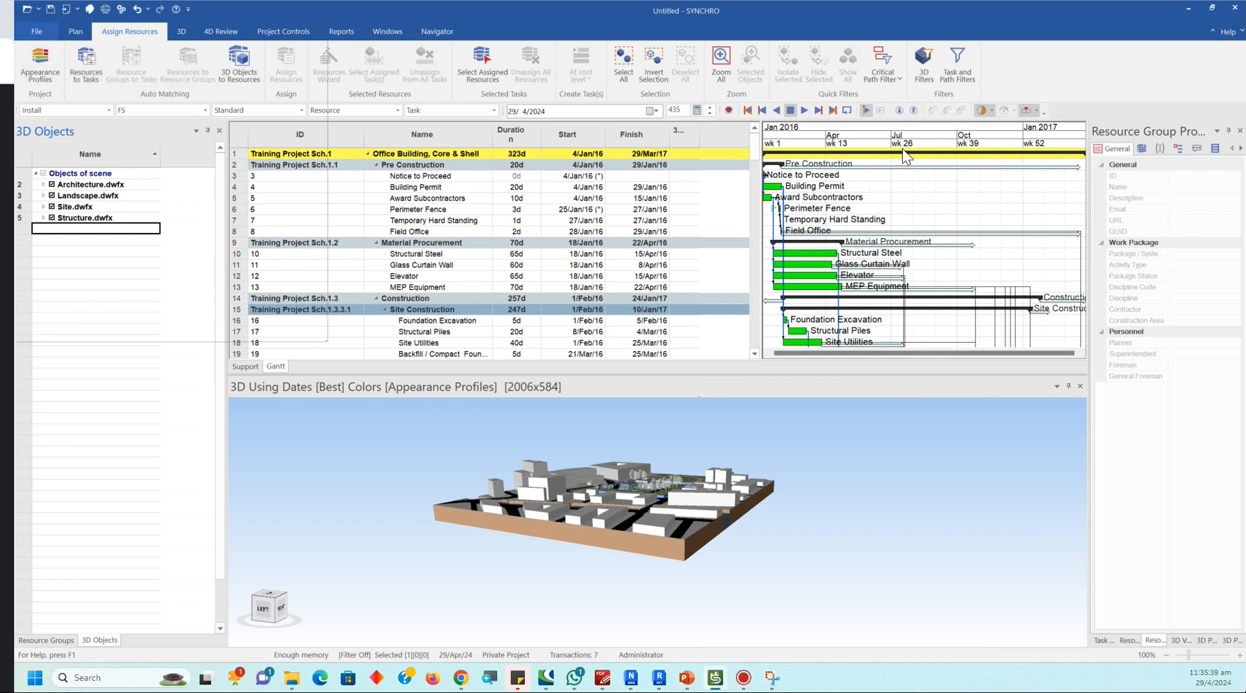
# Step: Search the available commands for "resource"
pyautogui.hotkey('alt', 'f')
pyautogui.write('resource')
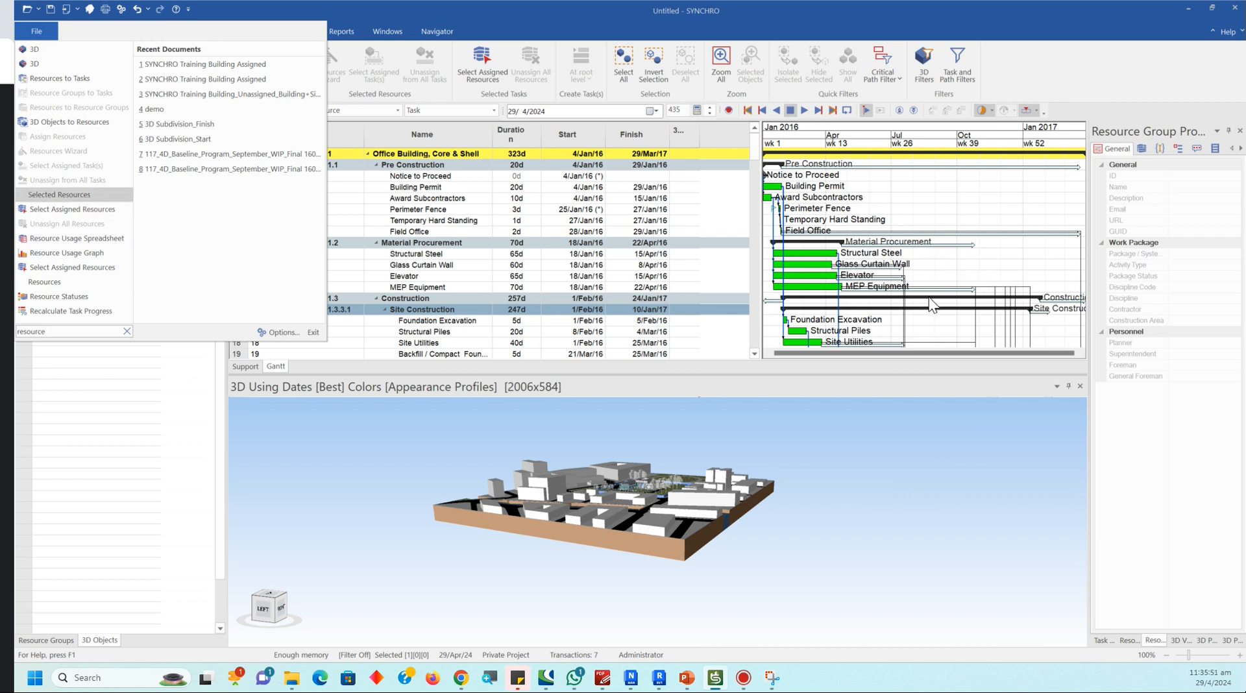
pyautogui.moveTo(77, 195)
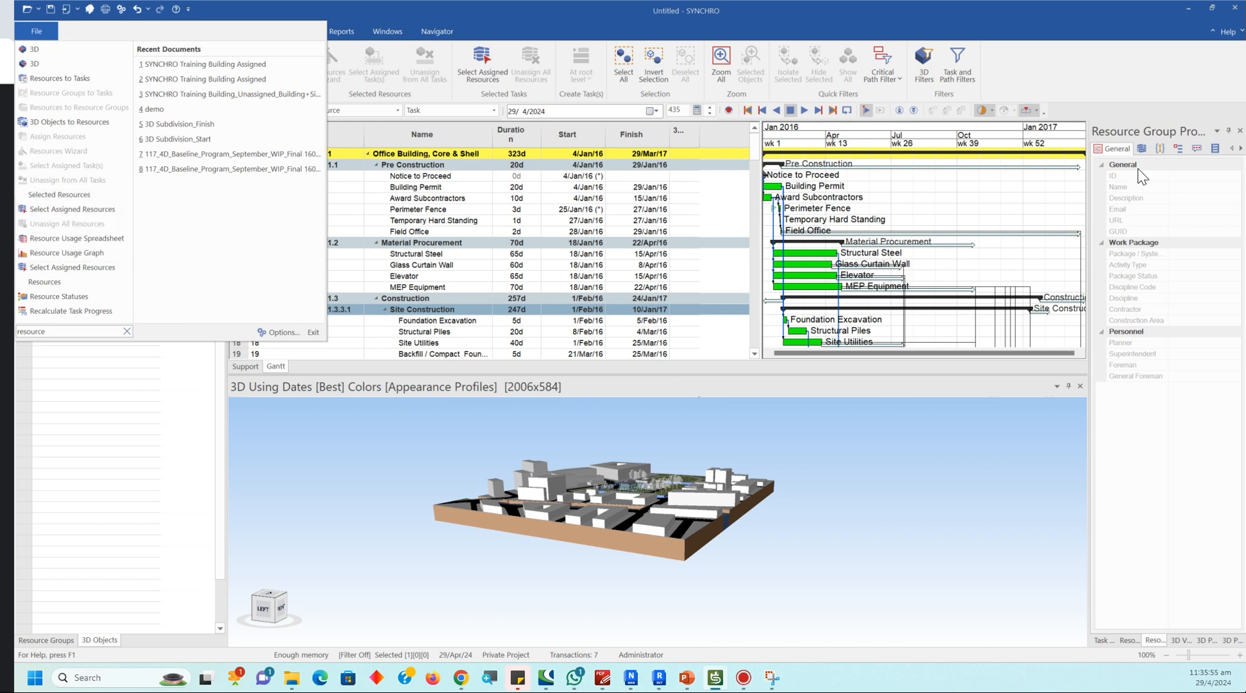
pyautogui.click(1228, 648)
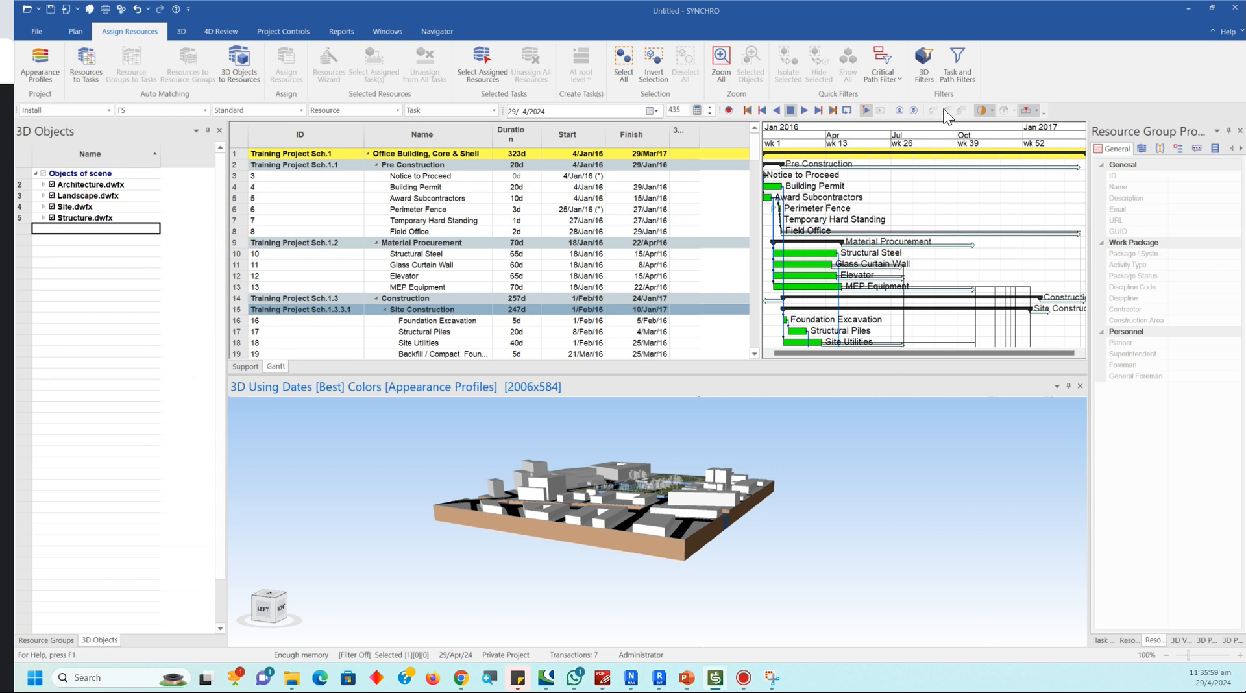
# Step: Open the Appearance Profiles panel and enlarge the 3D view by reducing the height of the Gantt chart
pyautogui.click(86, 64)
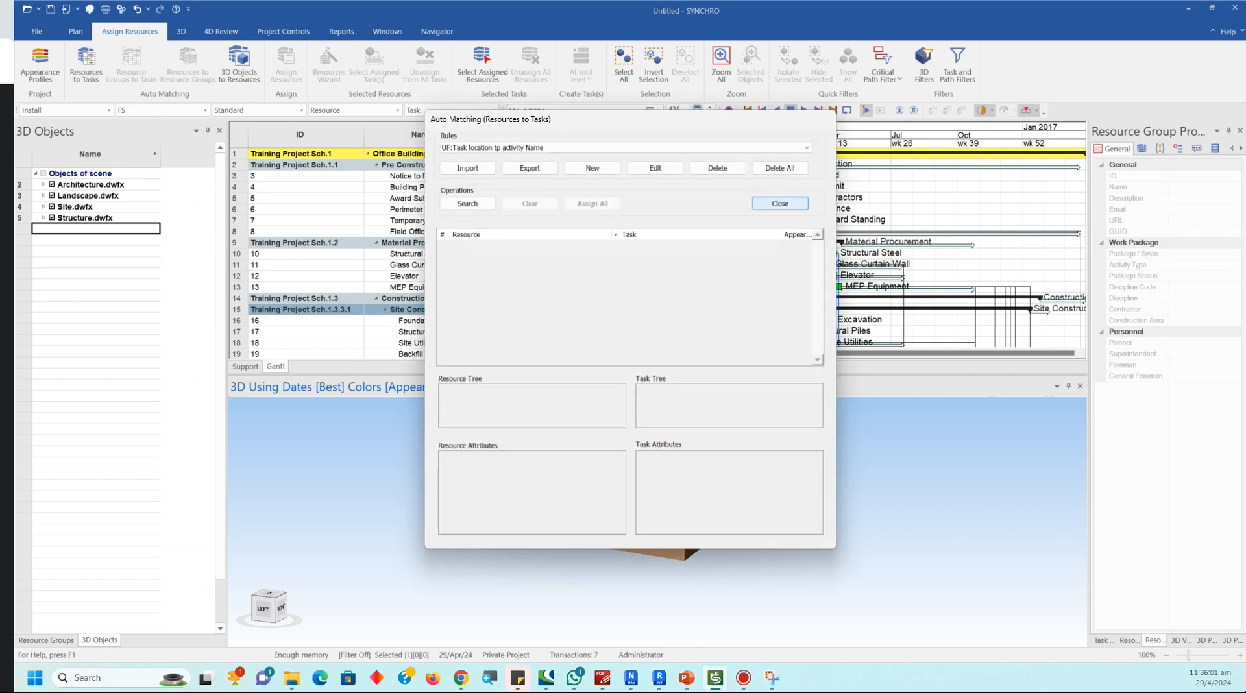
pyautogui.click(780, 203)
pyautogui.click(44, 69)
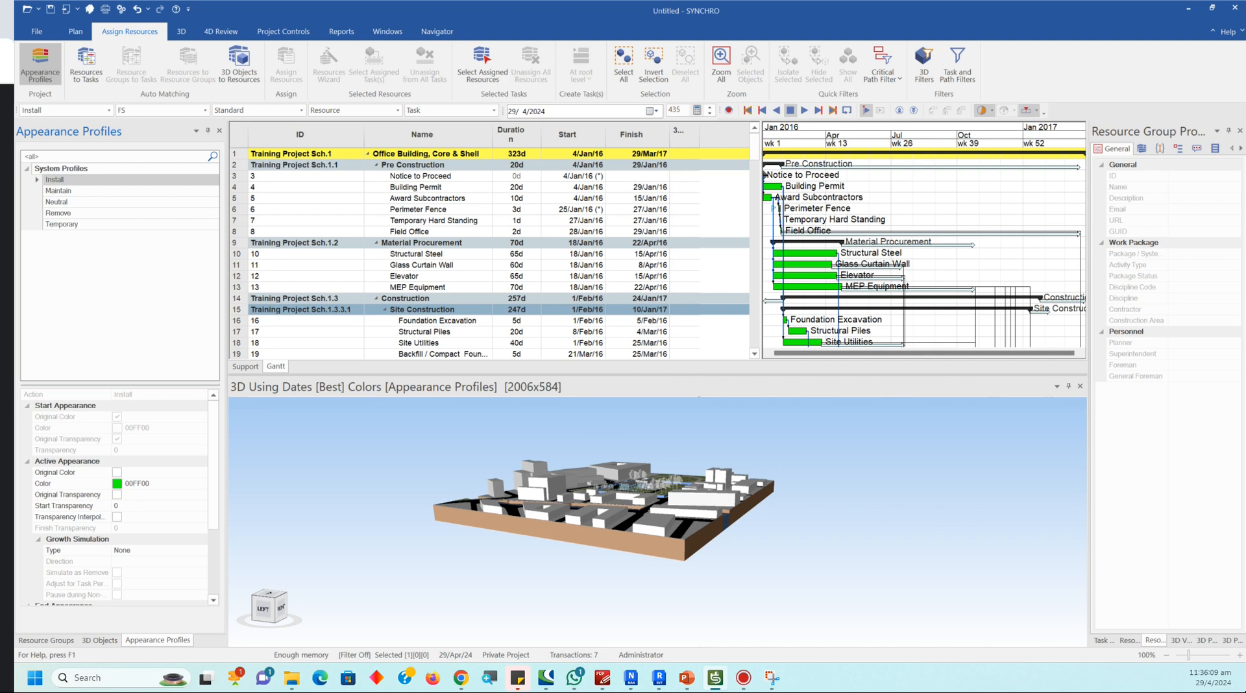
pyautogui.moveTo(699, 374); pyautogui.dragTo(700, 342)
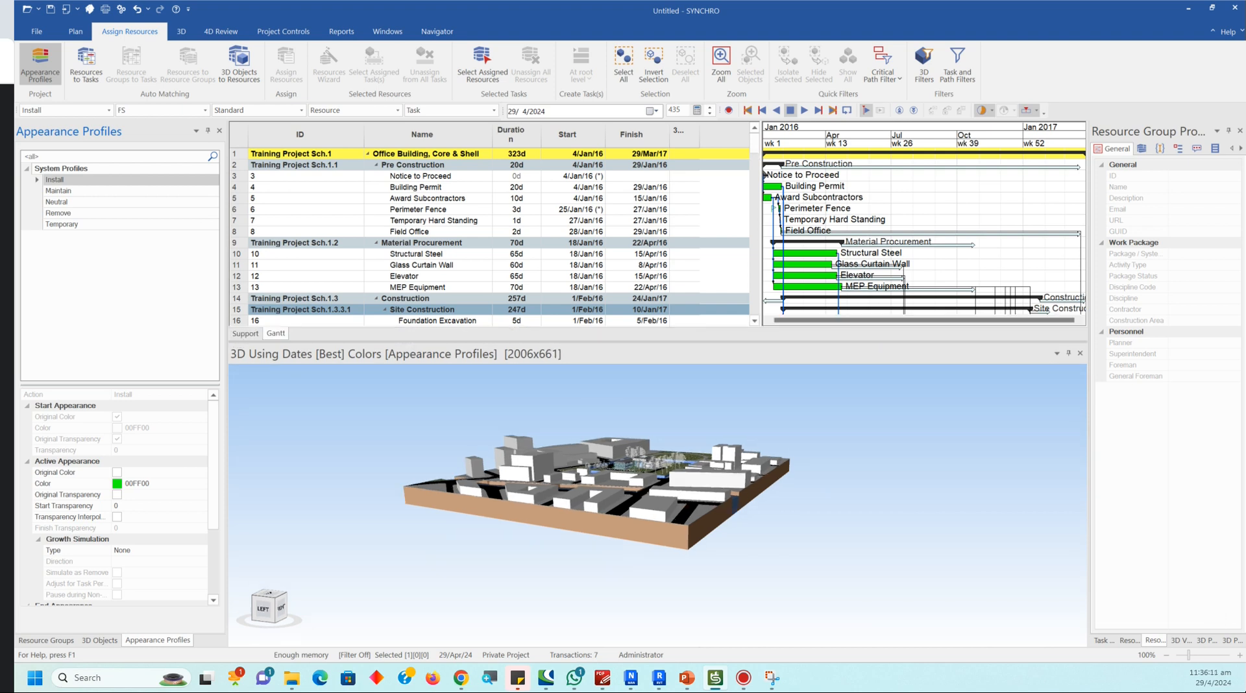
pyautogui.click(46, 641)
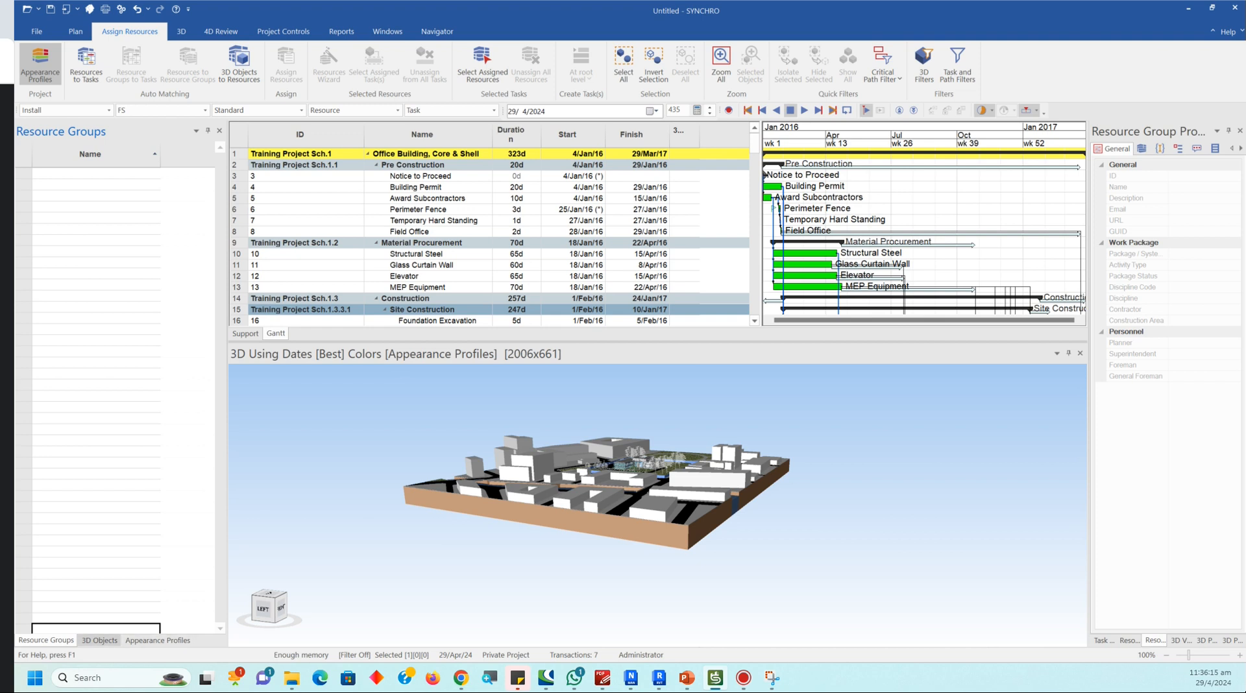
pyautogui.click(100, 641)
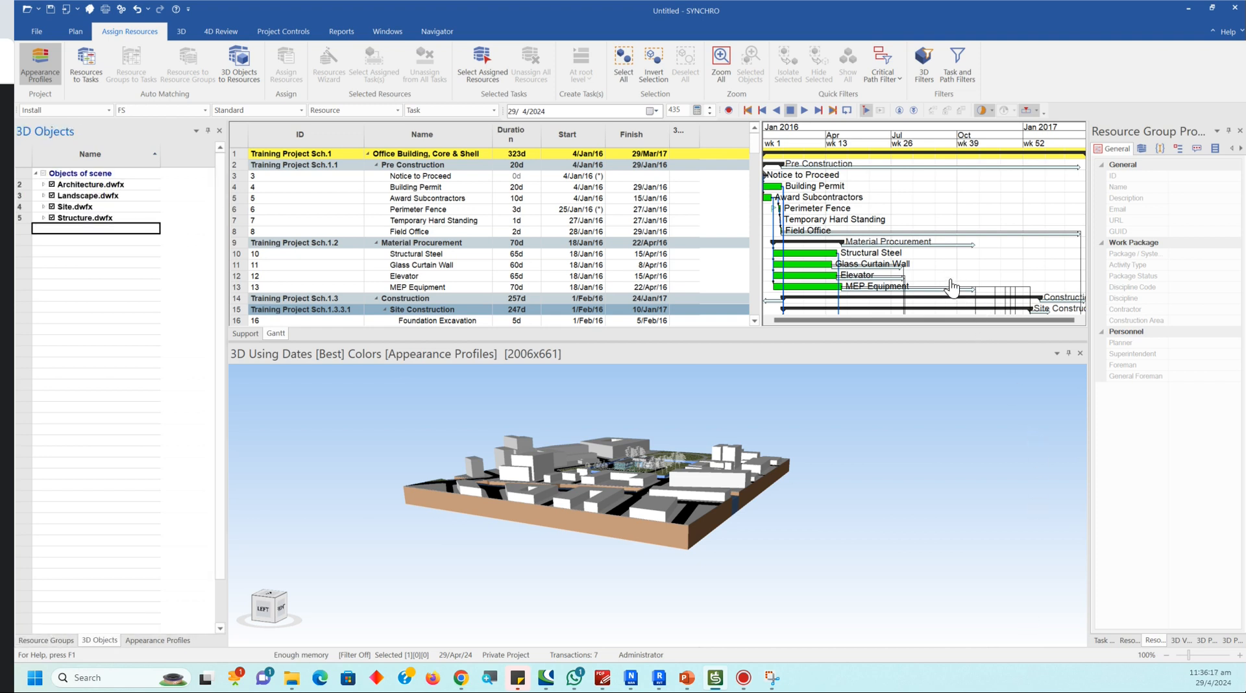
# Step: Assign the Architecture.dwfx 3D objects to the Office Building, Core & Shell task
pyautogui.click(91, 185)
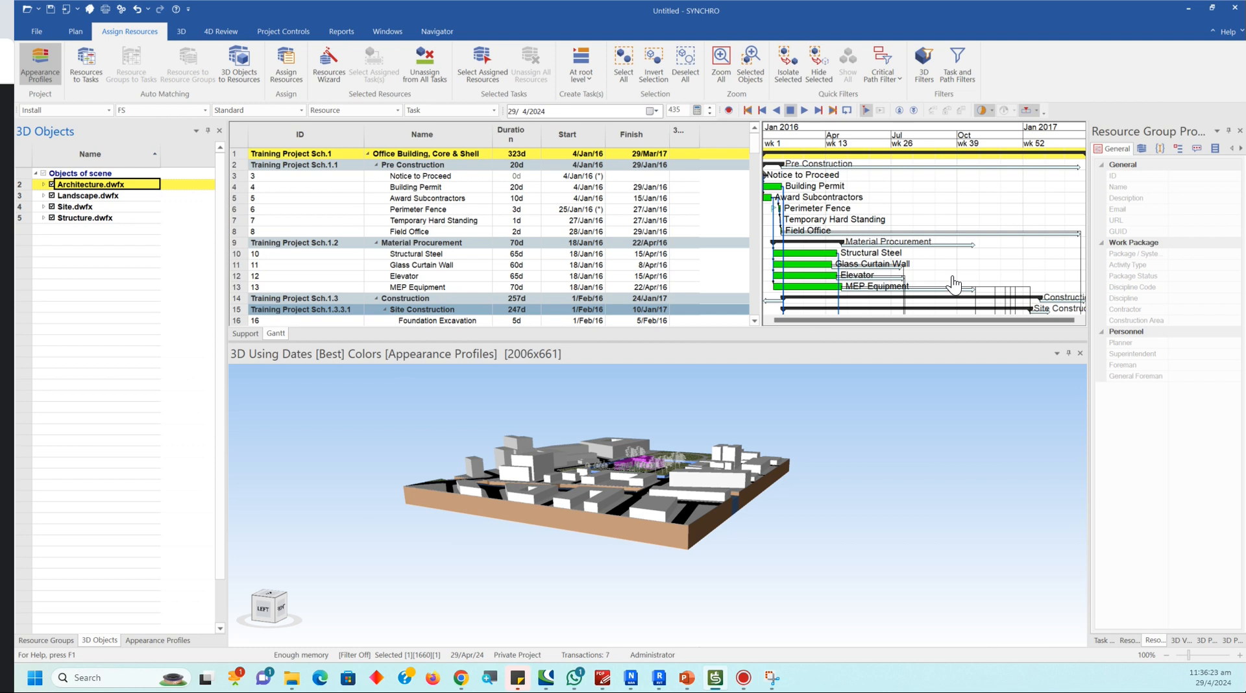
pyautogui.click(328, 63)
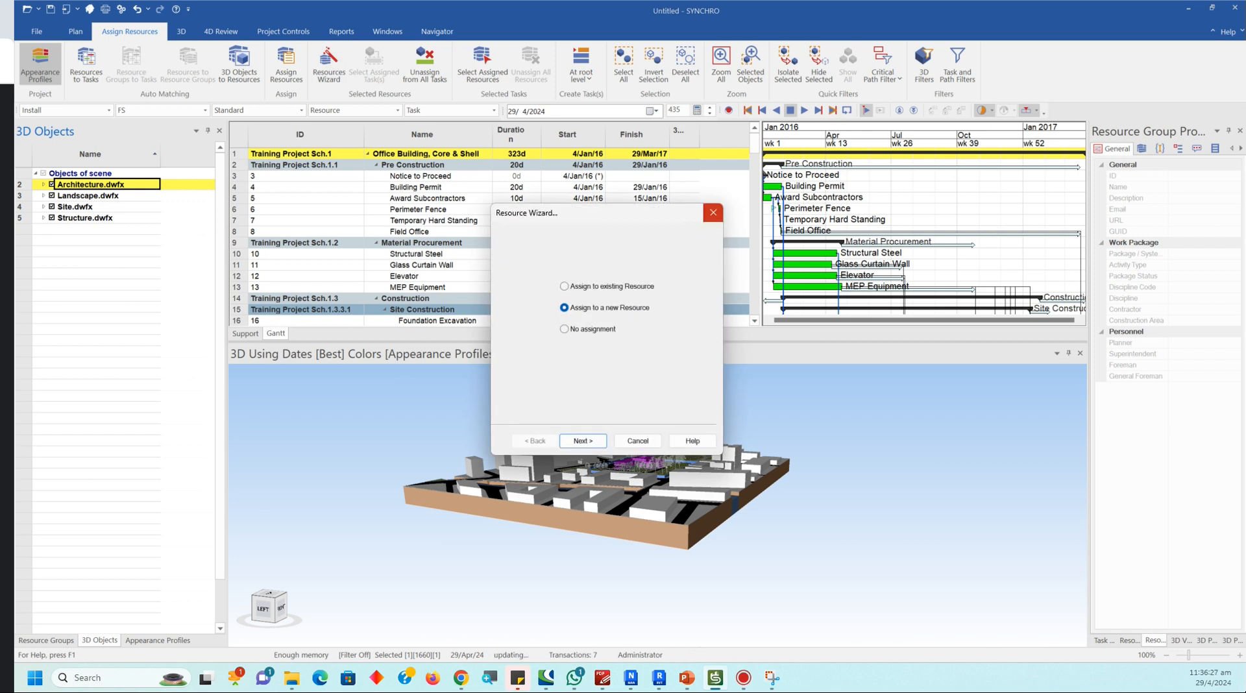
pyautogui.click(714, 212)
pyautogui.click(287, 63)
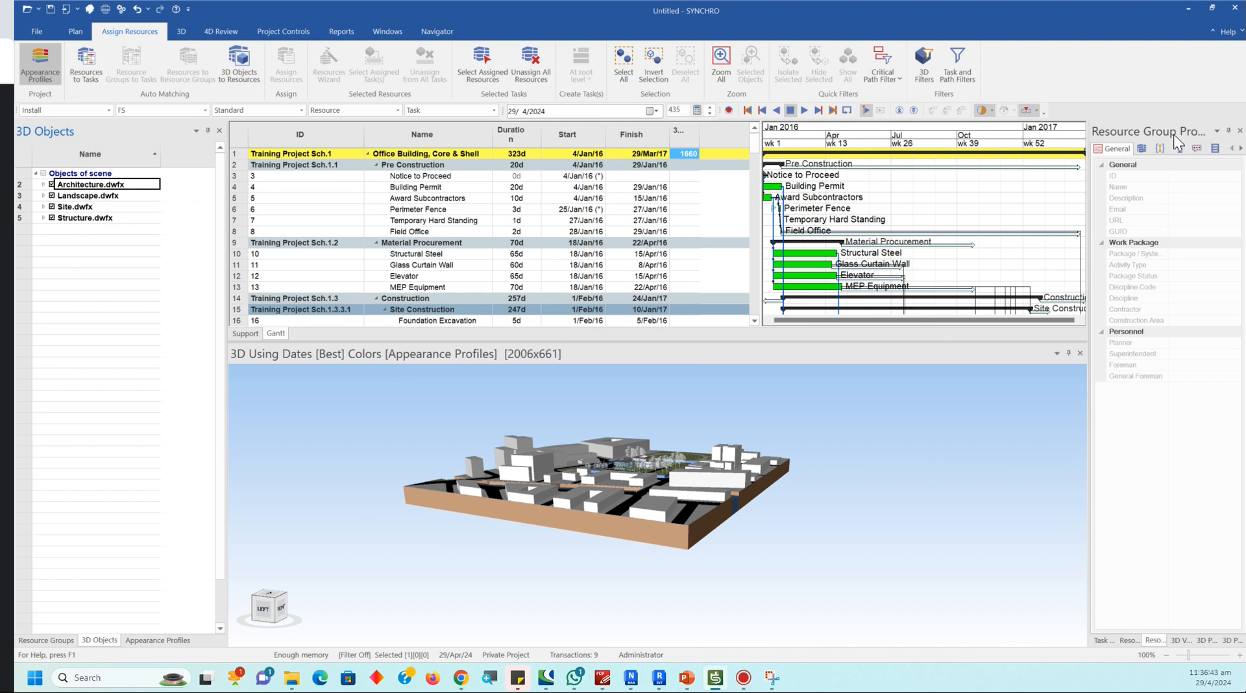
# Step: Look through the command groups and view the Resource Statuses and Task Statuses panels
pyautogui.scroll(-2, 1073, 50)
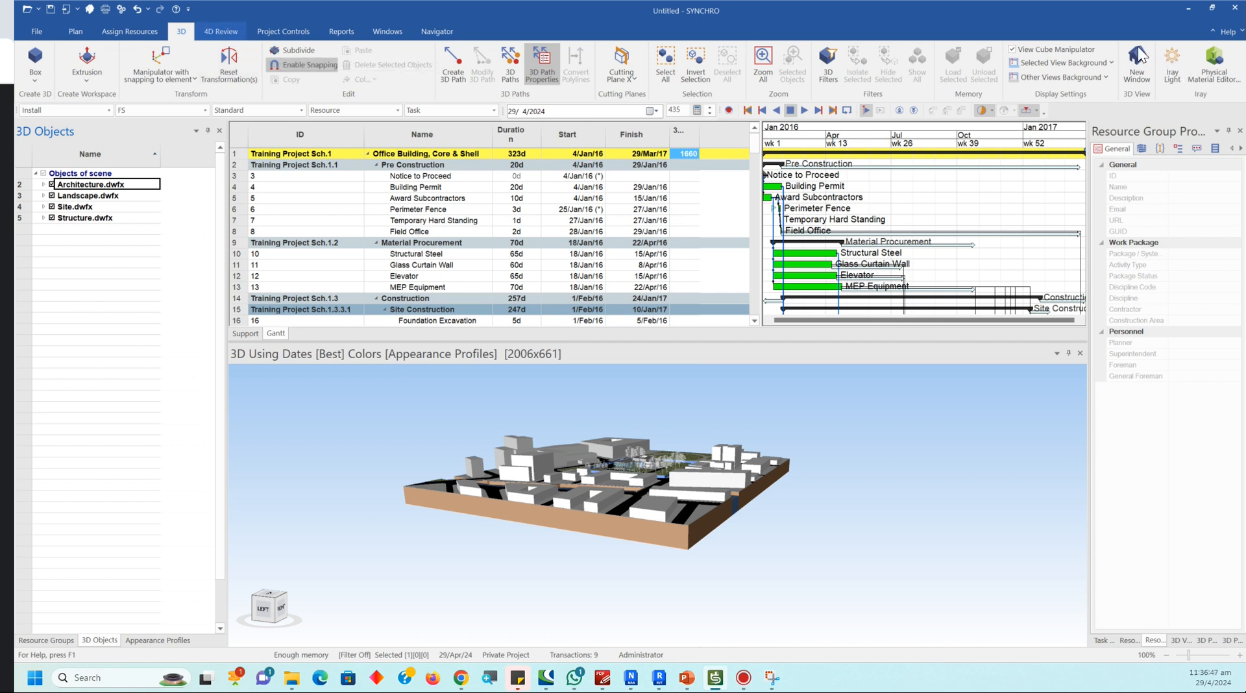
pyautogui.scroll(-1, 1140, 49)
pyautogui.scroll(-1, 1215, 53)
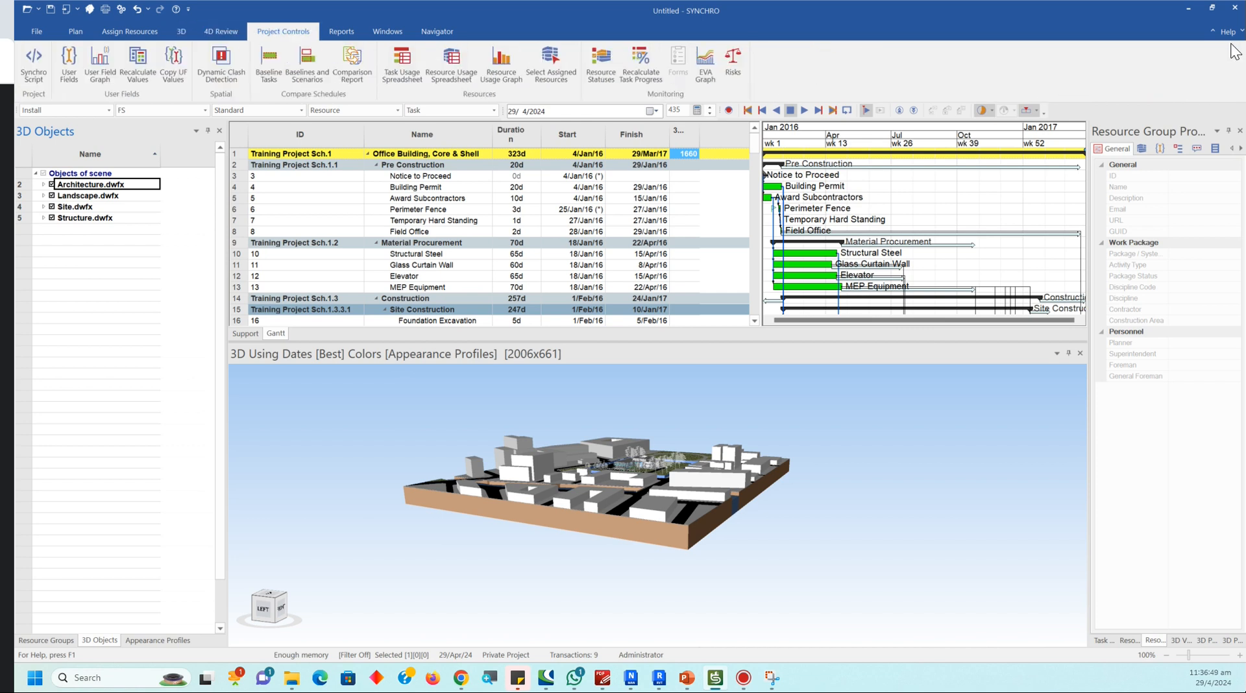
pyautogui.scroll(-1, 1234, 52)
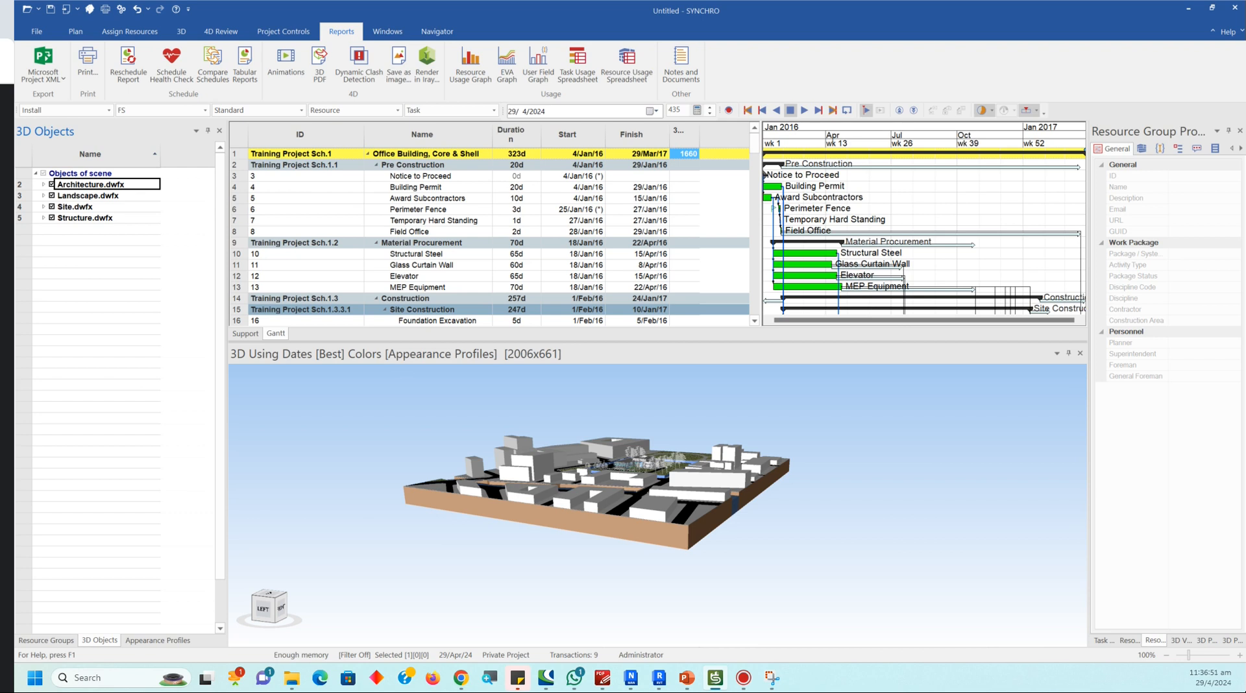
pyautogui.scroll(-1, 1234, 52)
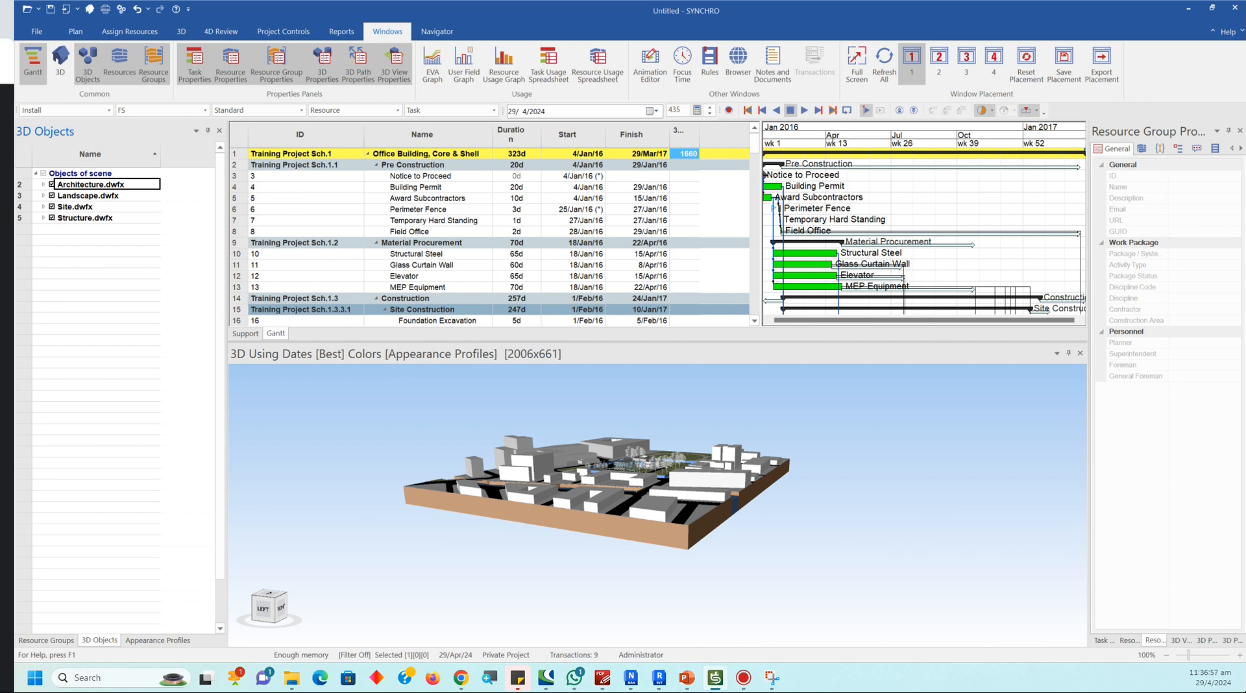
pyautogui.scroll(-1, 1233, 52)
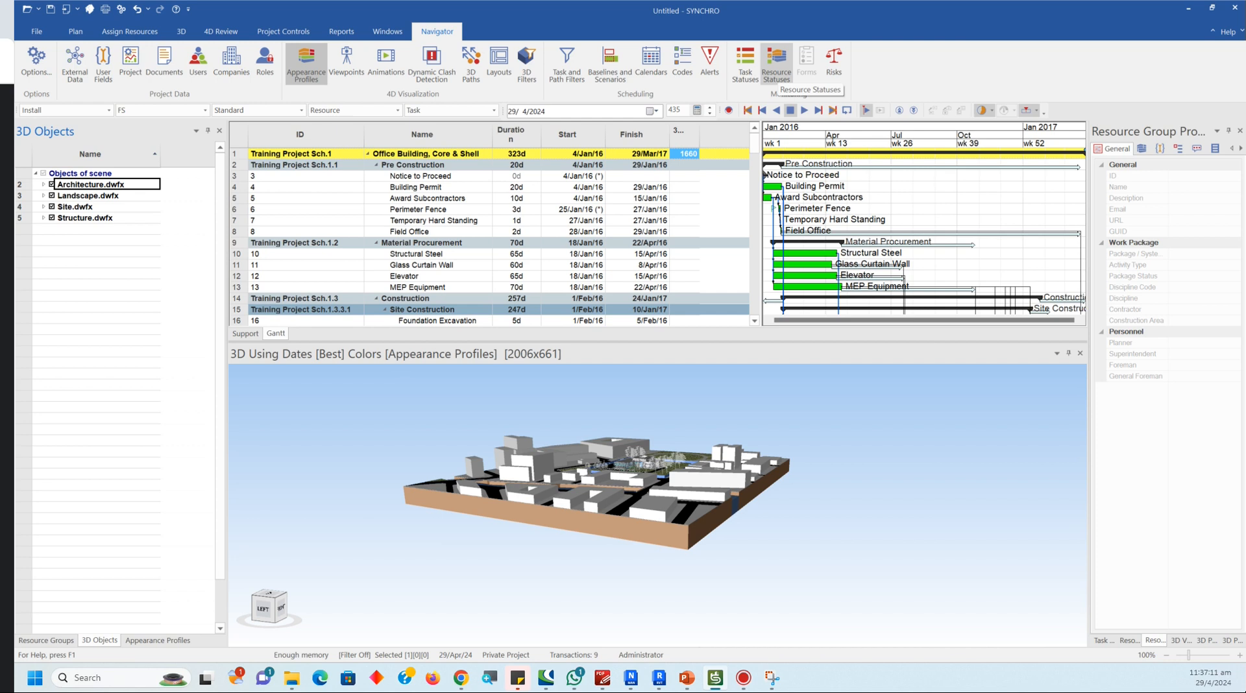
pyautogui.click(777, 64)
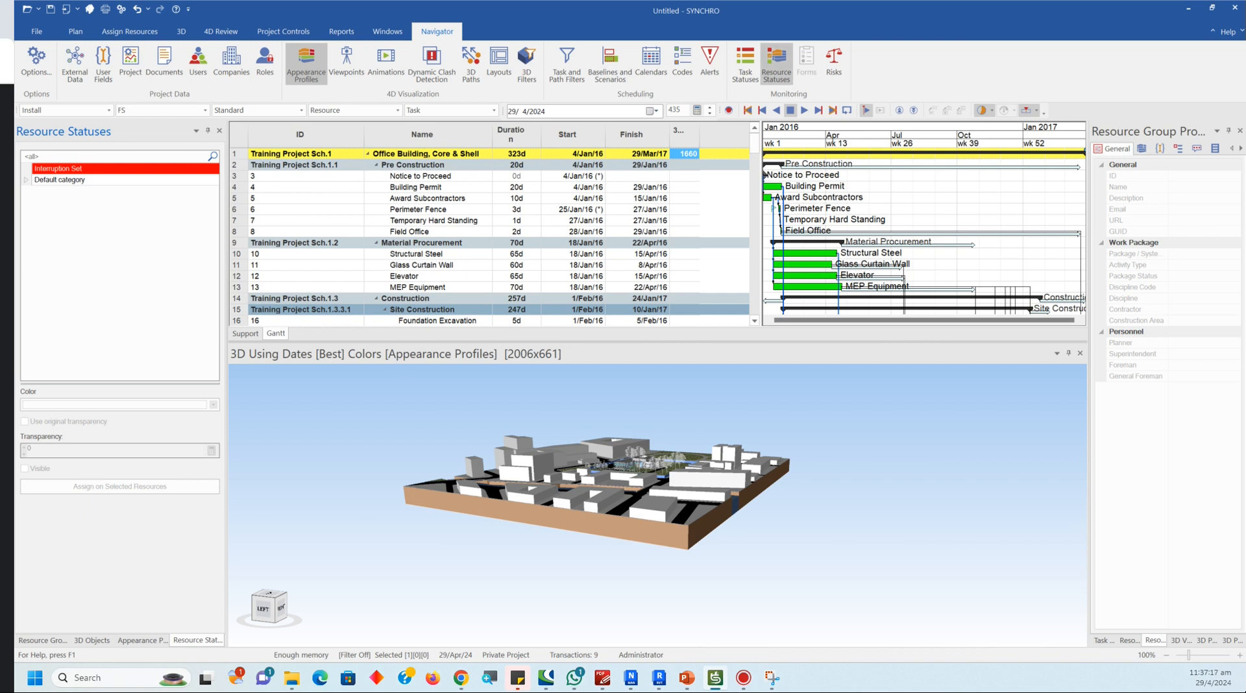
pyautogui.click(746, 63)
pyautogui.click(777, 63)
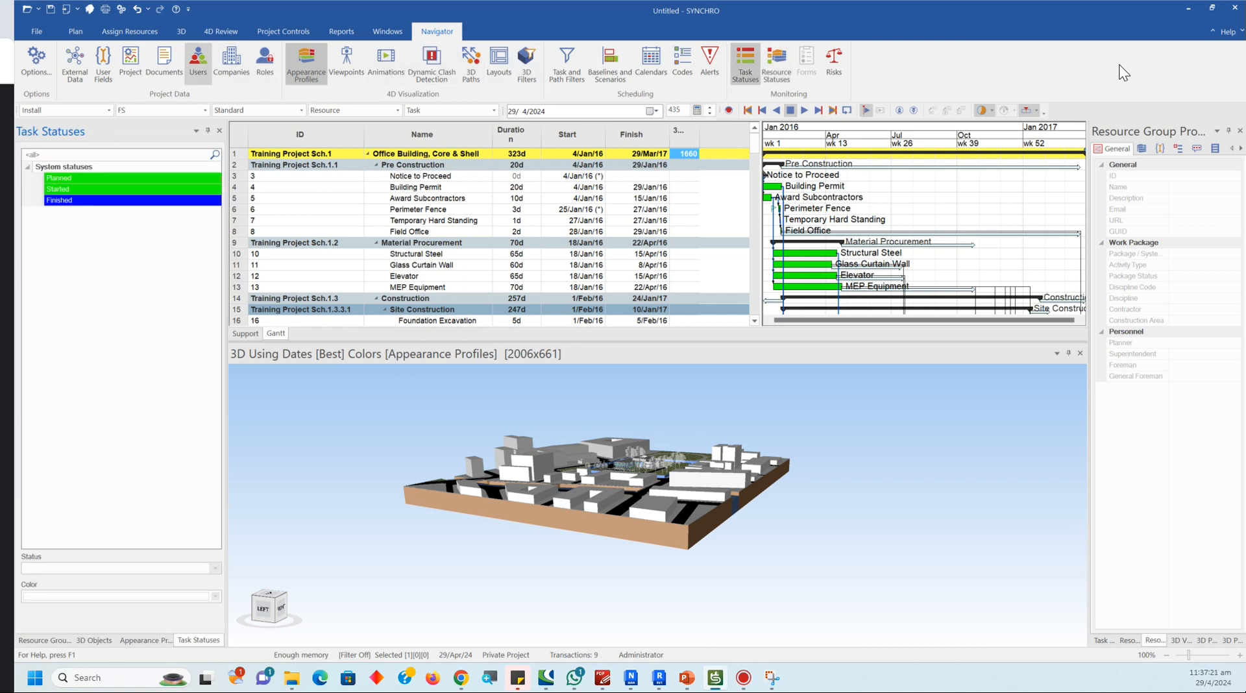
# Step: Look through the docked panels and the remaining command groups for the Resources list
pyautogui.click(130, 31)
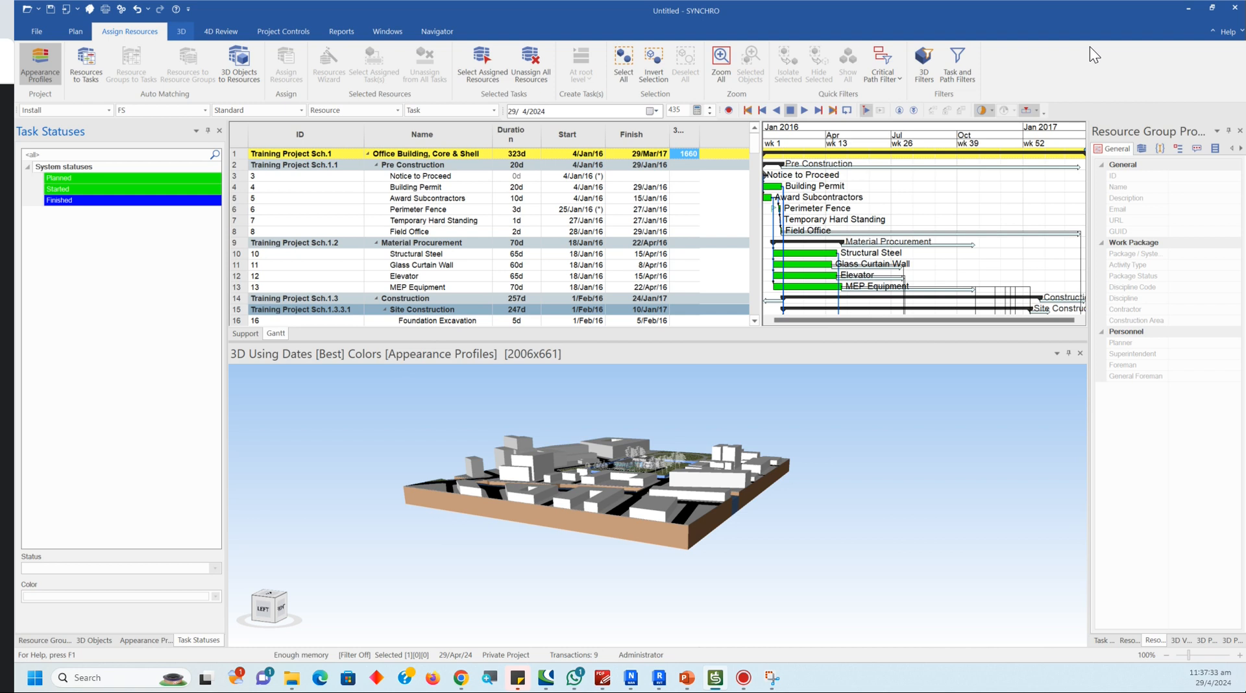
pyautogui.click(146, 641)
pyautogui.click(94, 640)
pyautogui.click(42, 641)
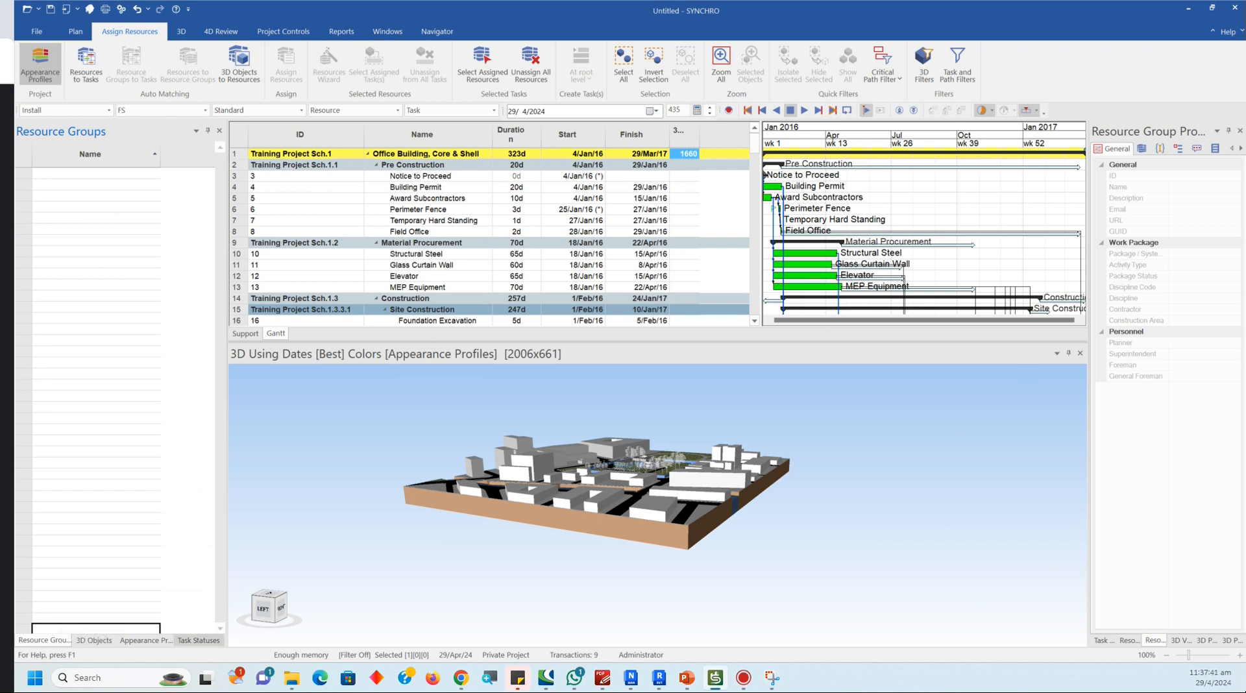
pyautogui.scroll(-1, 1085, 48)
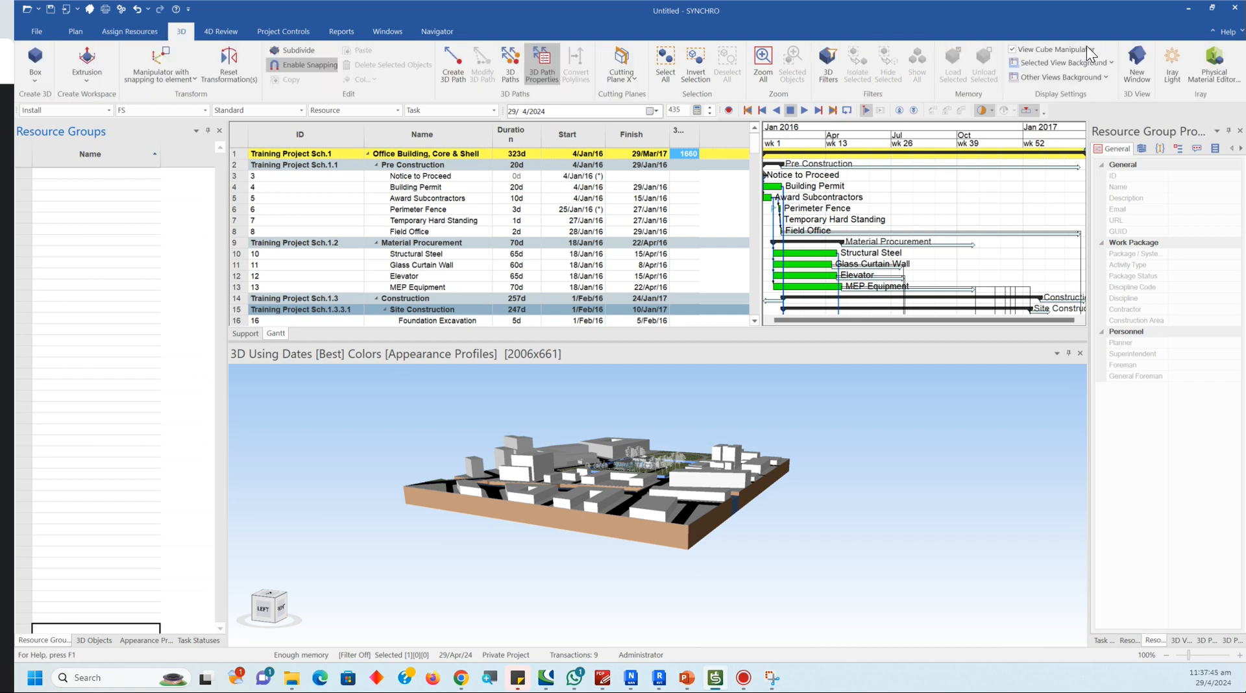
pyautogui.scroll(-1, 1110, 54)
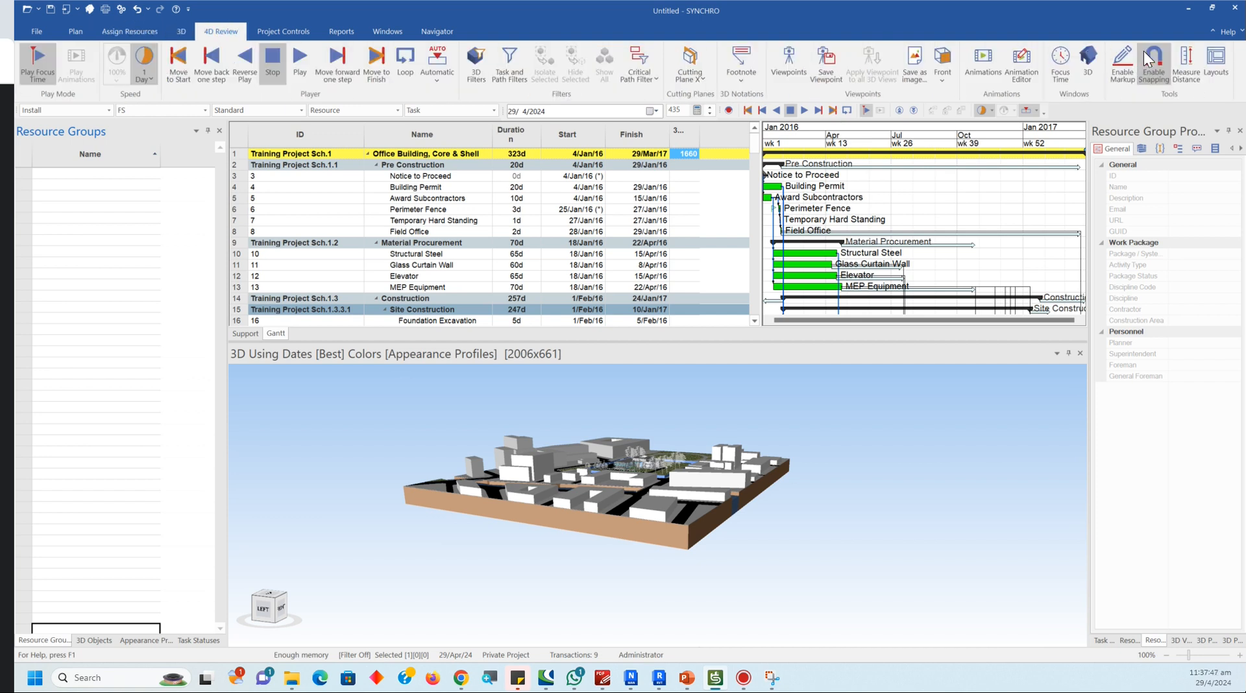
pyautogui.scroll(-1, 1207, 59)
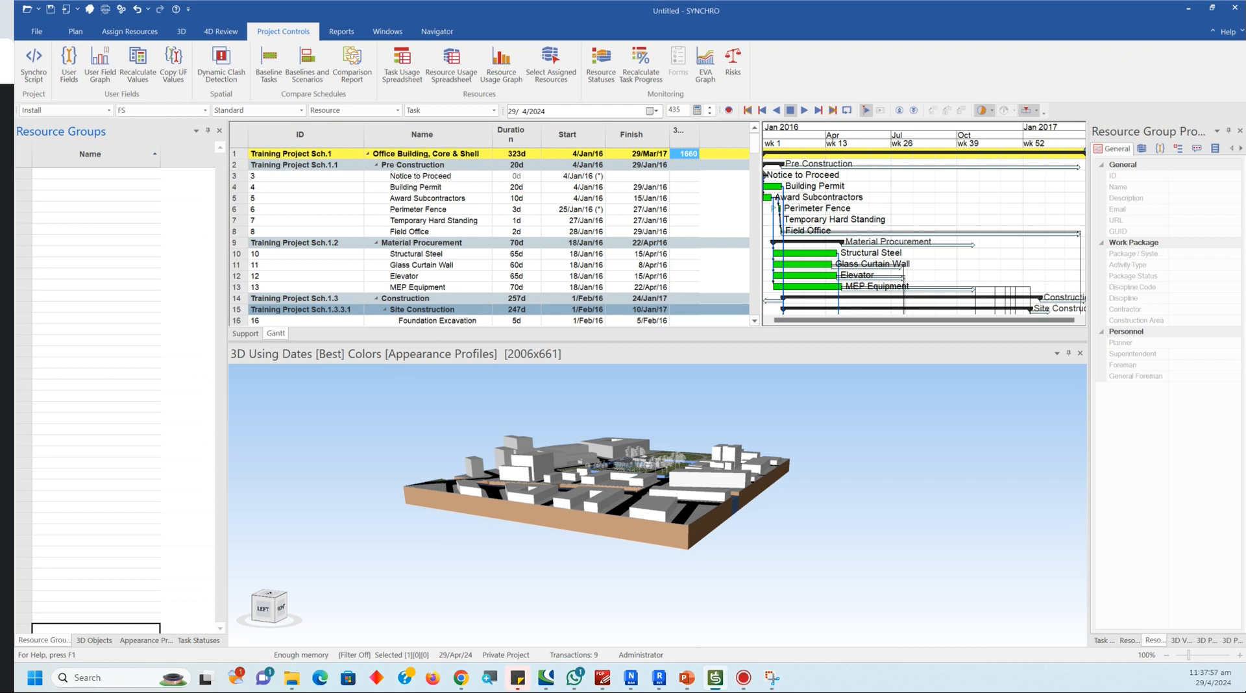
pyautogui.click(341, 31)
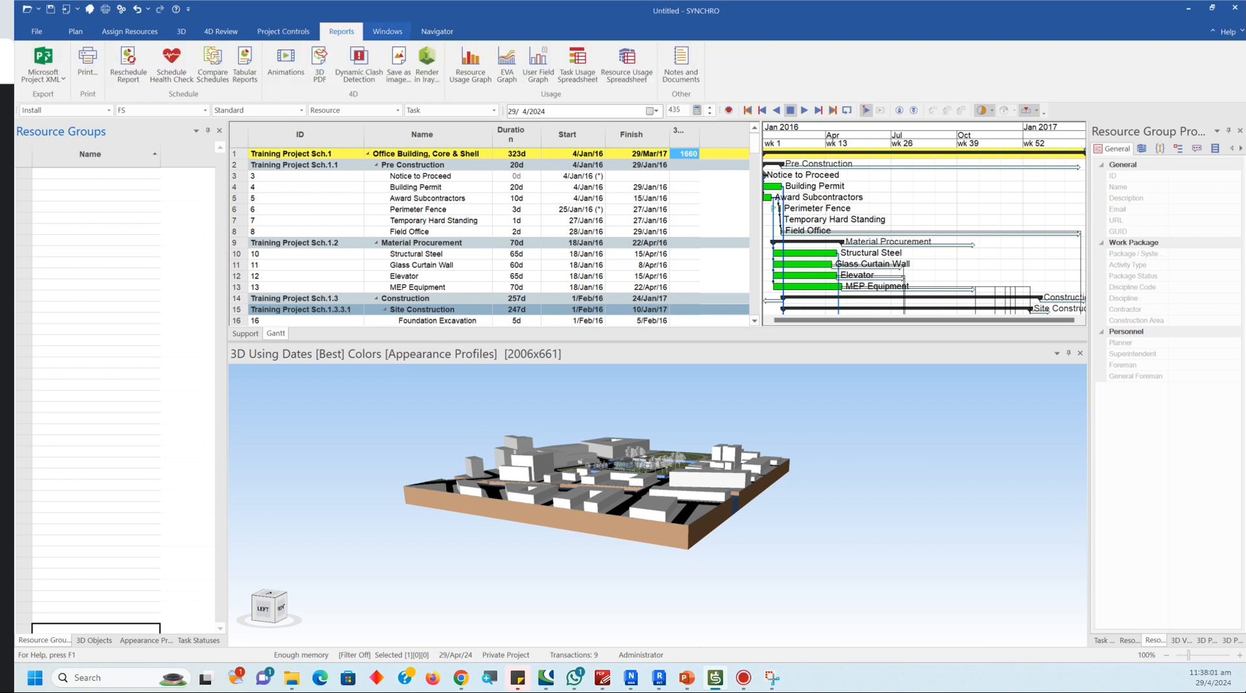
# Step: Show the Resources panel, dock it beside Resource Groups and widen it until the Type column is readable
pyautogui.click(388, 31)
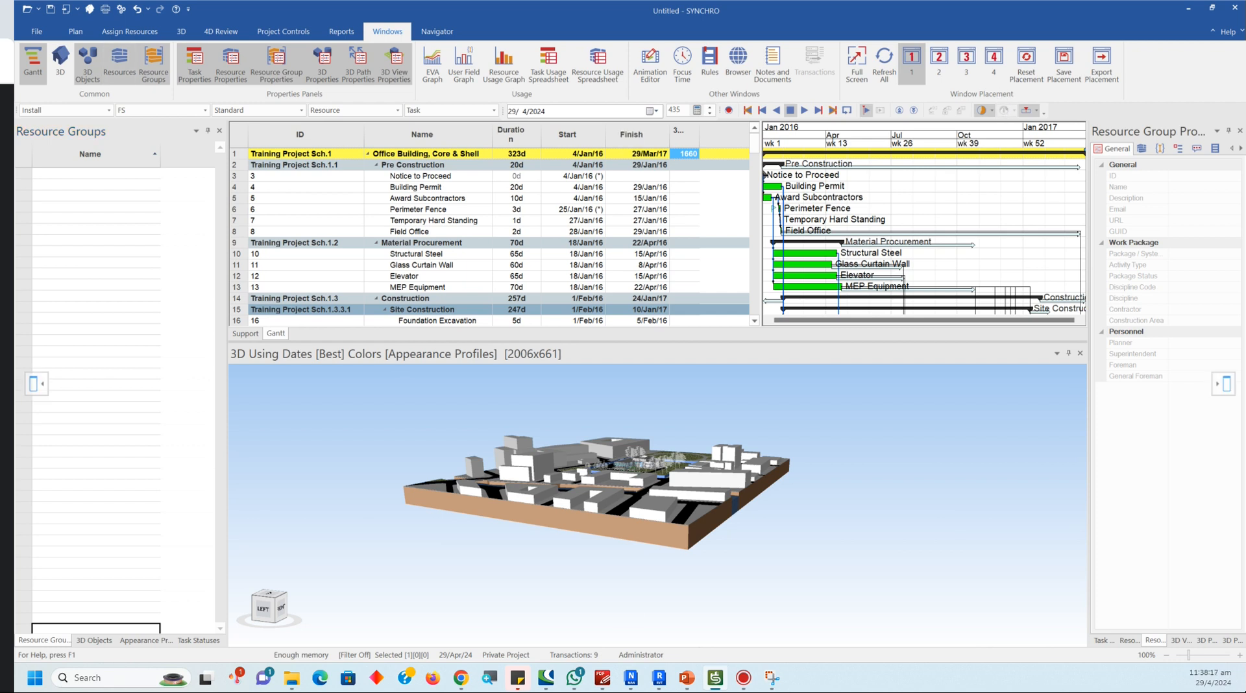
pyautogui.moveTo(1091, 692); pyautogui.dragTo(887, 591)
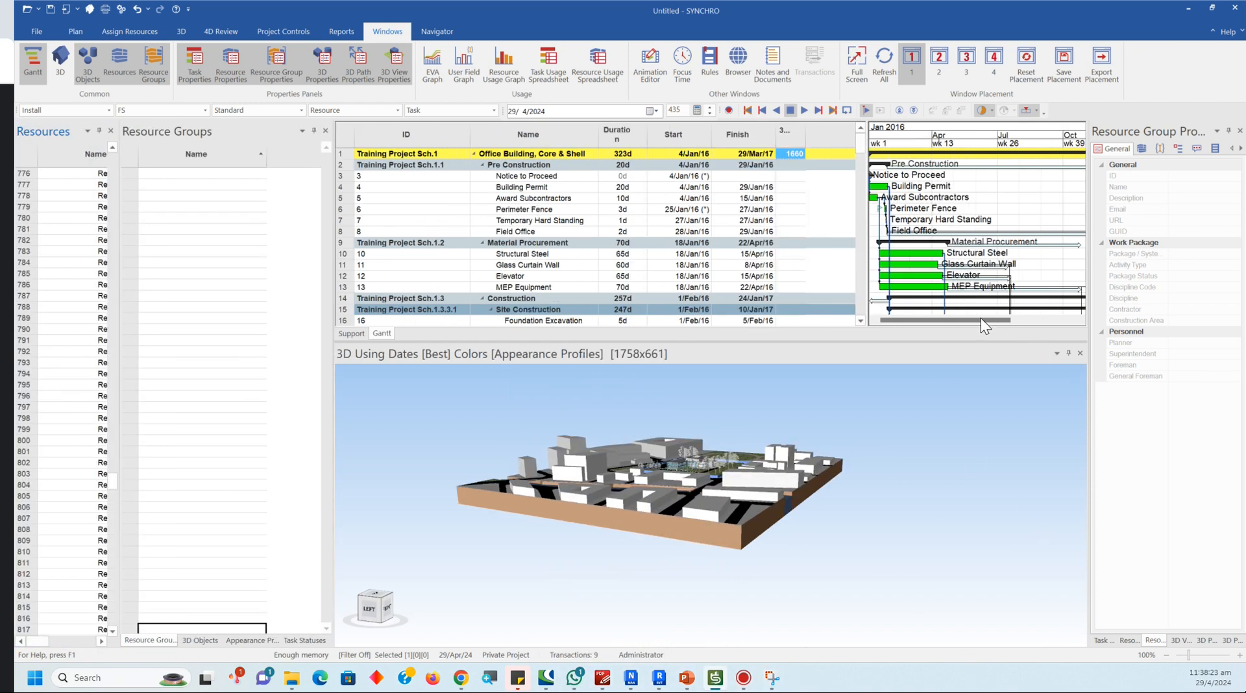
pyautogui.moveTo(995, 312); pyautogui.dragTo(1183, 339)
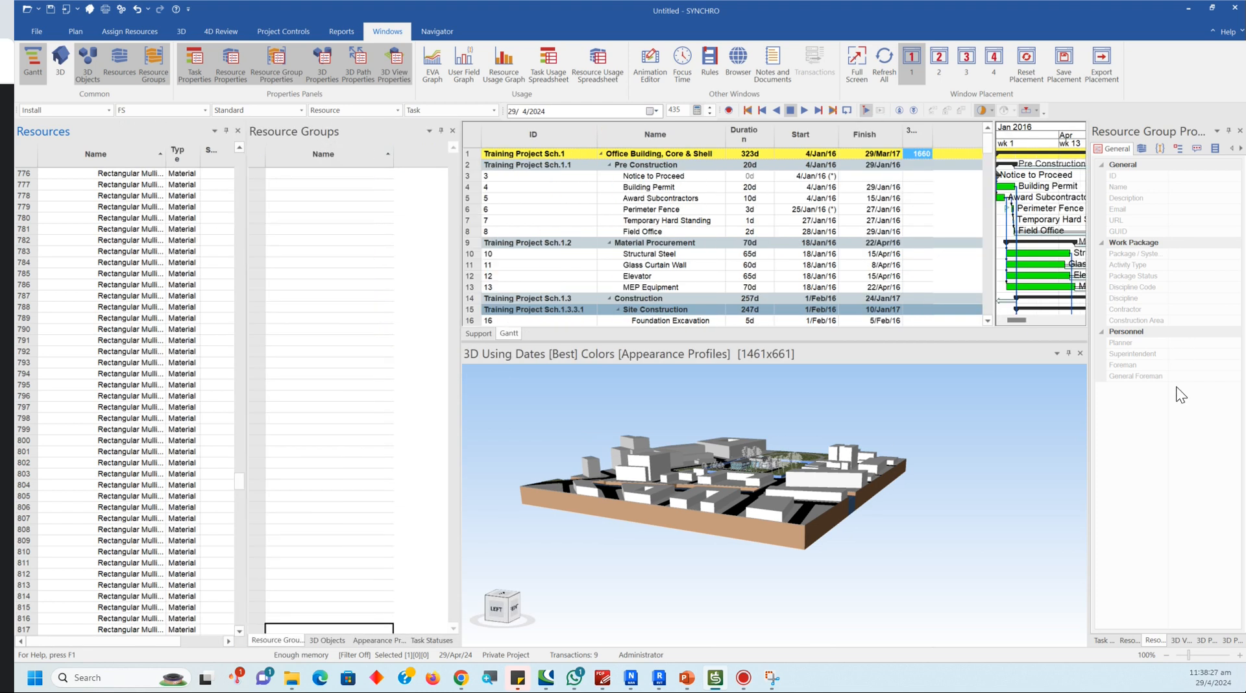
# Step: Expand the Architecture.dwfx, Site.dwfx and Structure.dwfx entries in the Resources list and select Architecture.dwfx with its contents
pyautogui.moveTo(1167, 656); pyautogui.dragTo(1178, 240)
pyautogui.click(927, 259)
pyautogui.scroll(2, 931, 266)
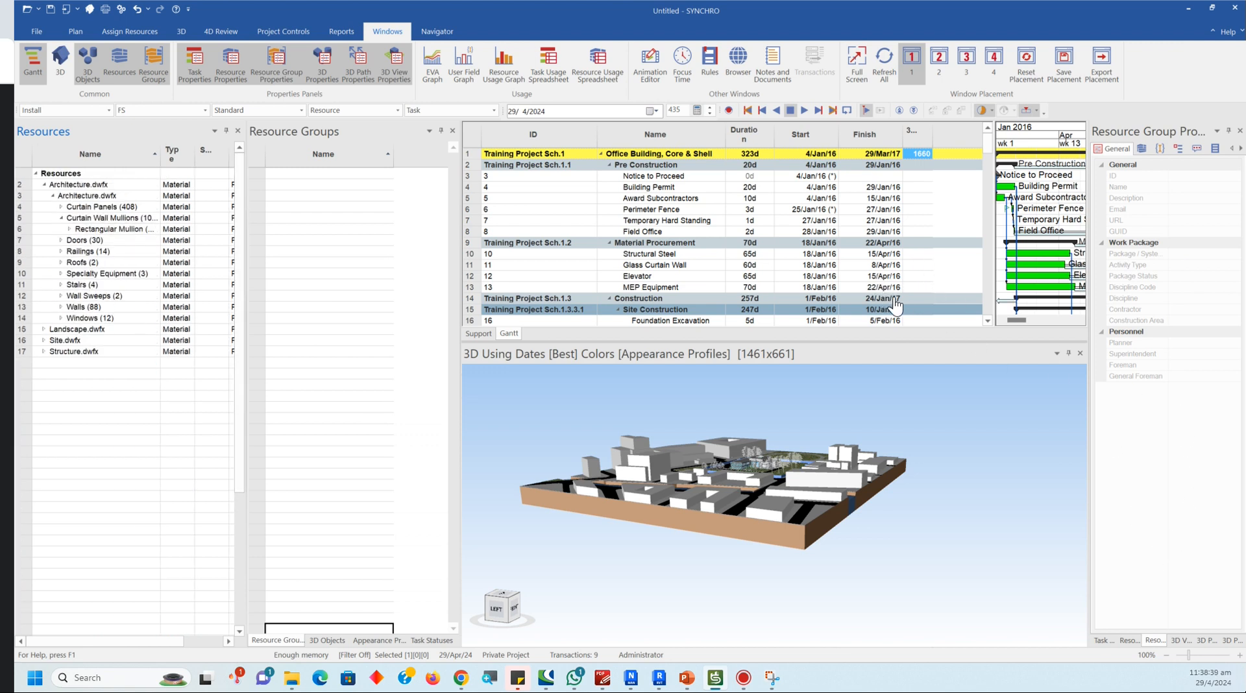
pyautogui.click(881, 280)
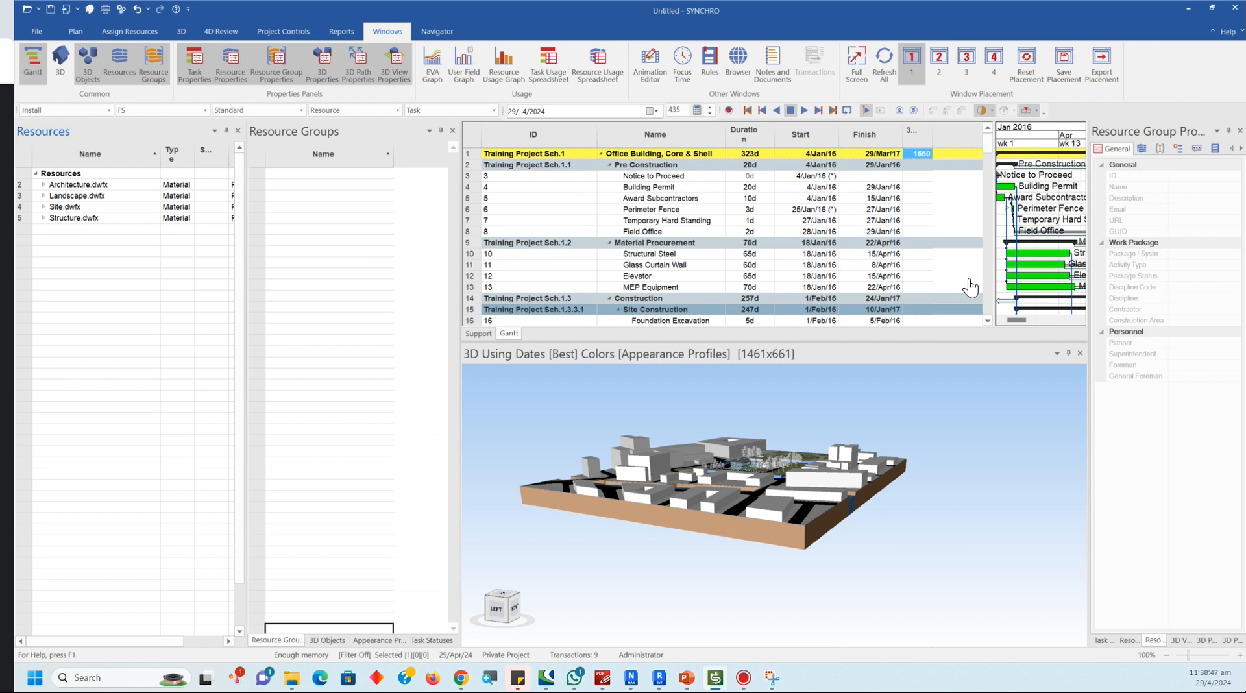
pyautogui.click(878, 282)
pyautogui.click(884, 280)
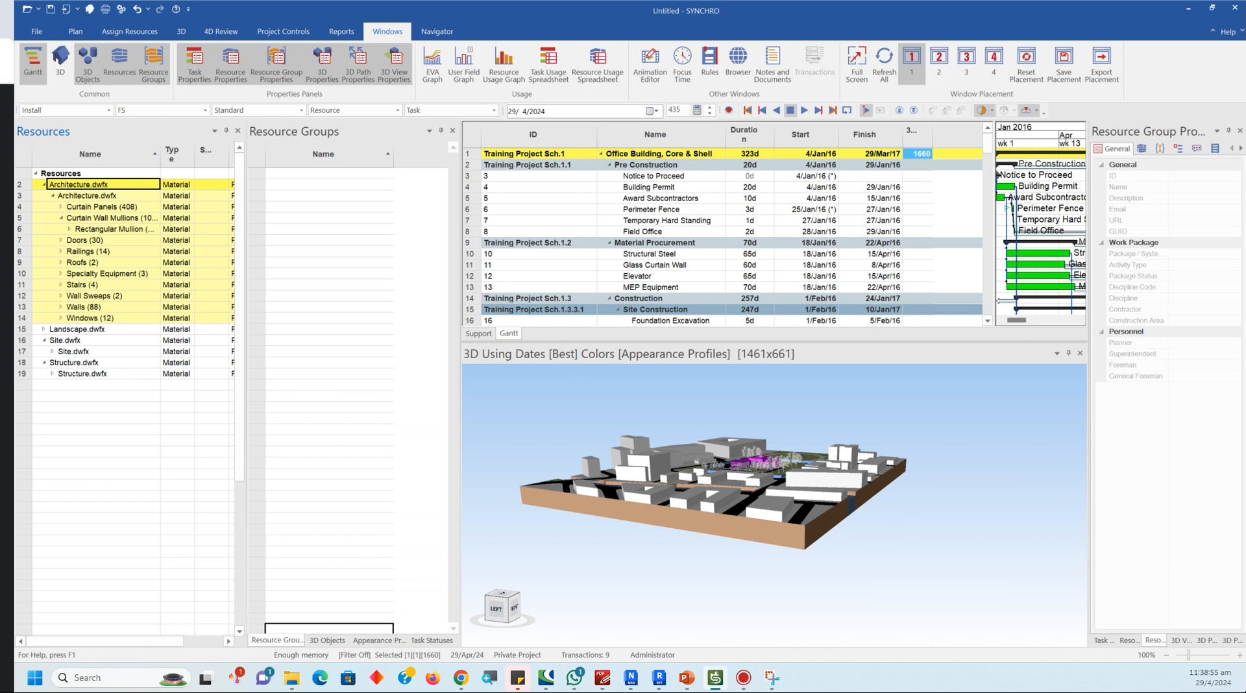
# Step: Narrow the Resource Groups panel to enlarge the Gantt and 3D views, clear the selection and show the 4D Review commands
pyautogui.moveTo(460, 383); pyautogui.dragTo(359, 383)
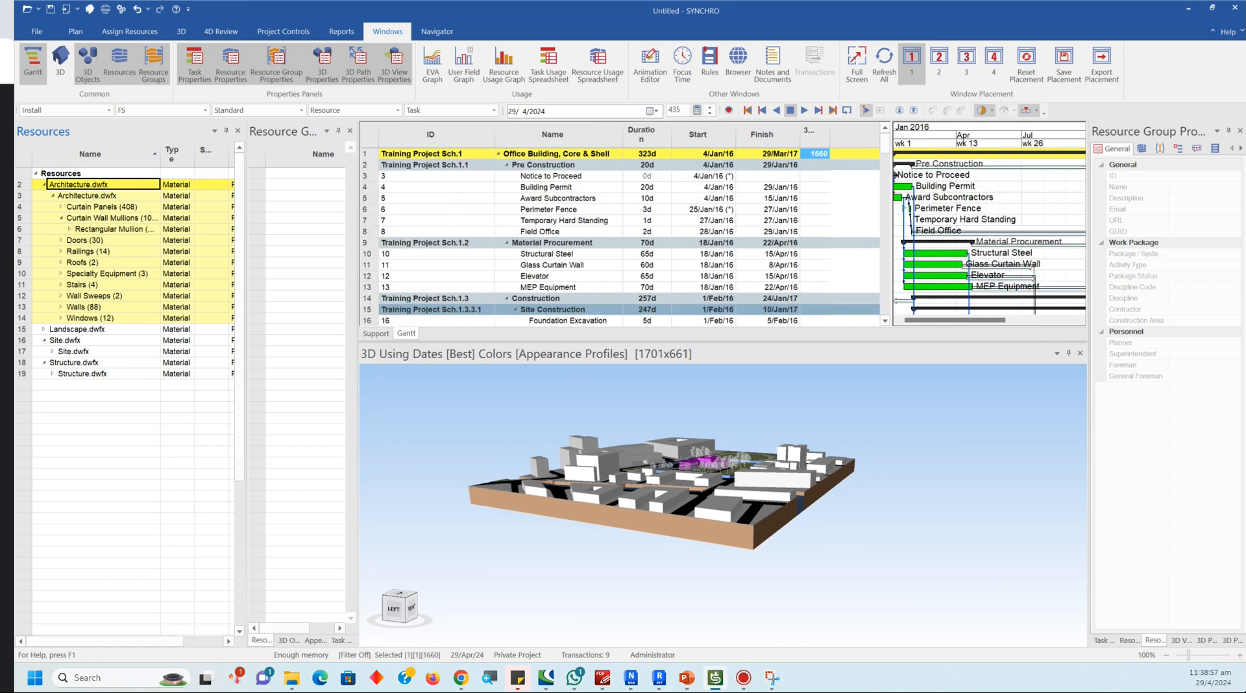
pyautogui.press('Escape')
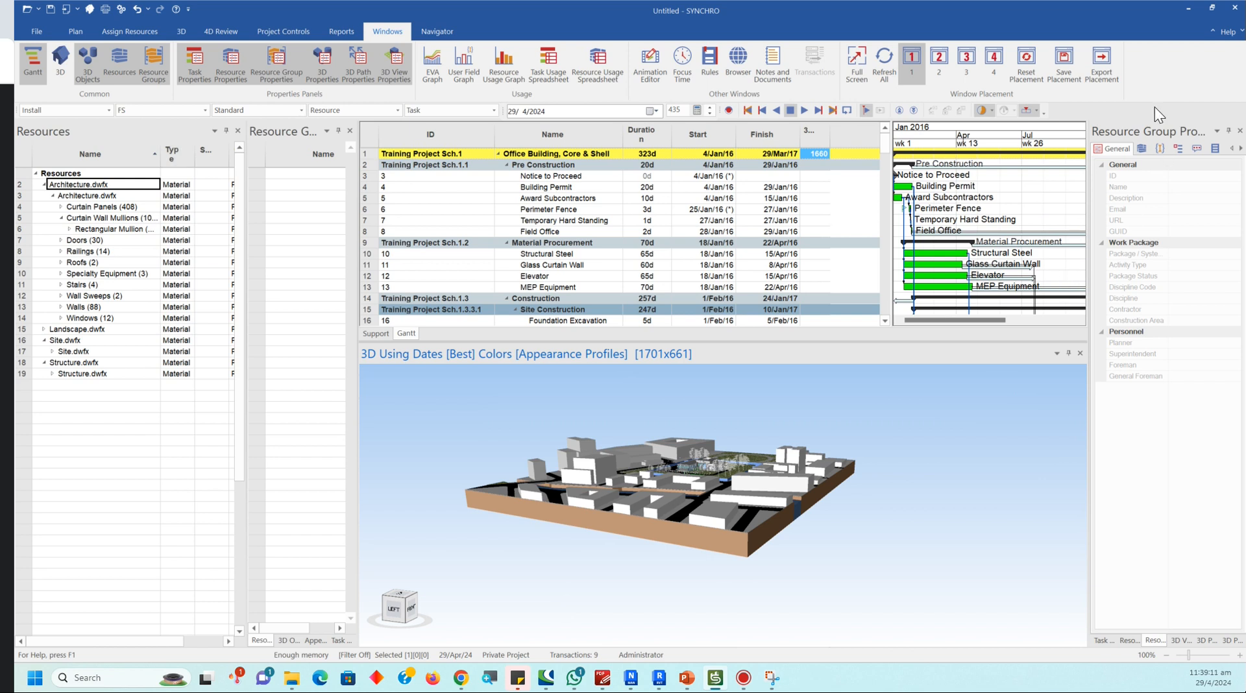
pyautogui.click(224, 32)
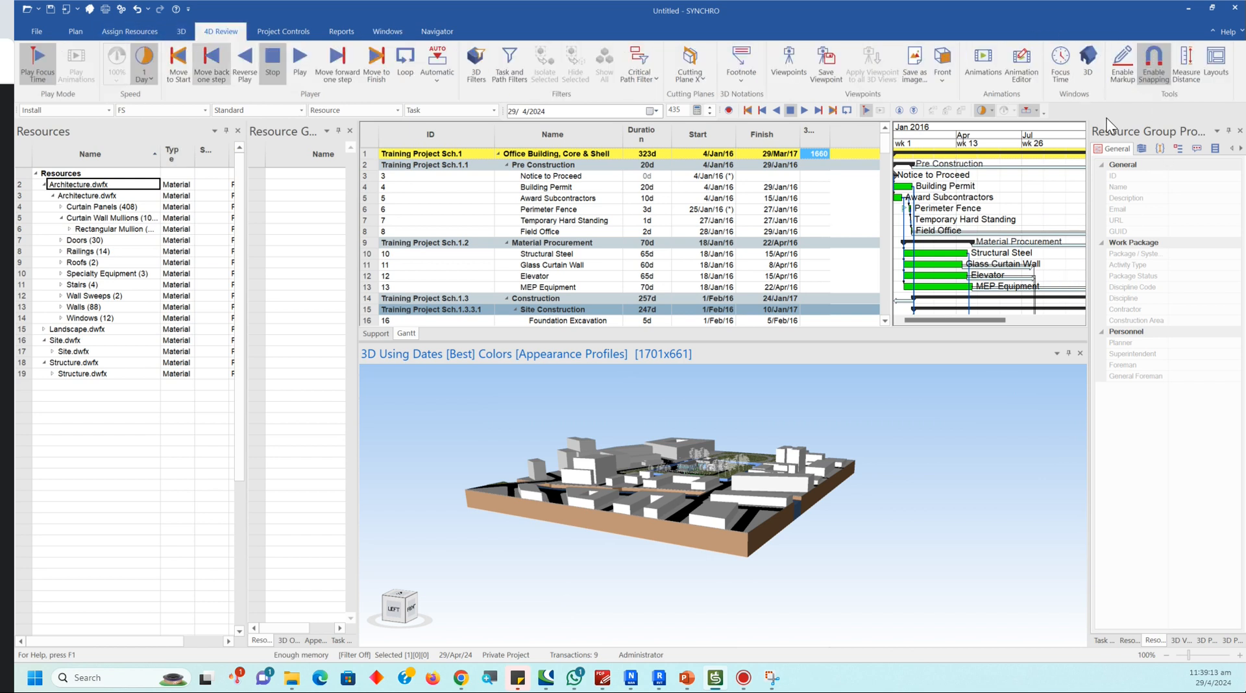
# Step: Read the sections on creating and understanding resources in the Synchrotraining_Session_2 PDF in PDF-XChange Editor, and return to SYNCHRO
pyautogui.moveTo(603, 678)
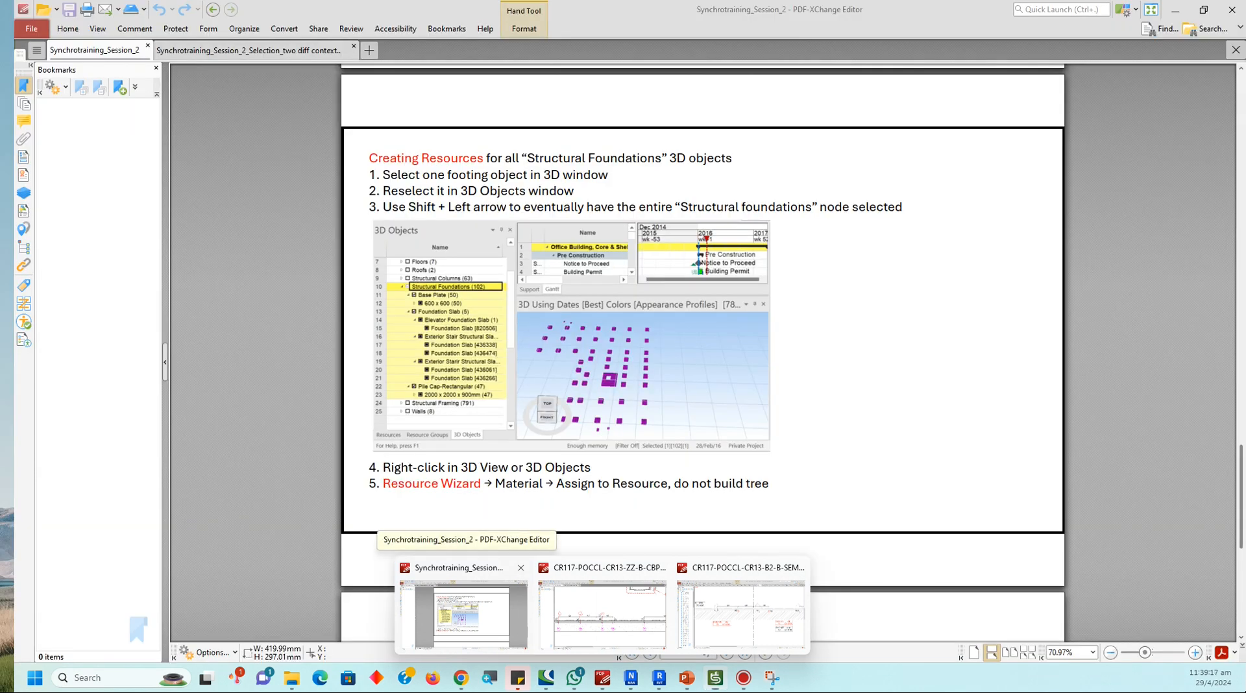
pyautogui.click(465, 612)
pyautogui.scroll(-2, 464, 612)
pyautogui.scroll(4, 704, 351)
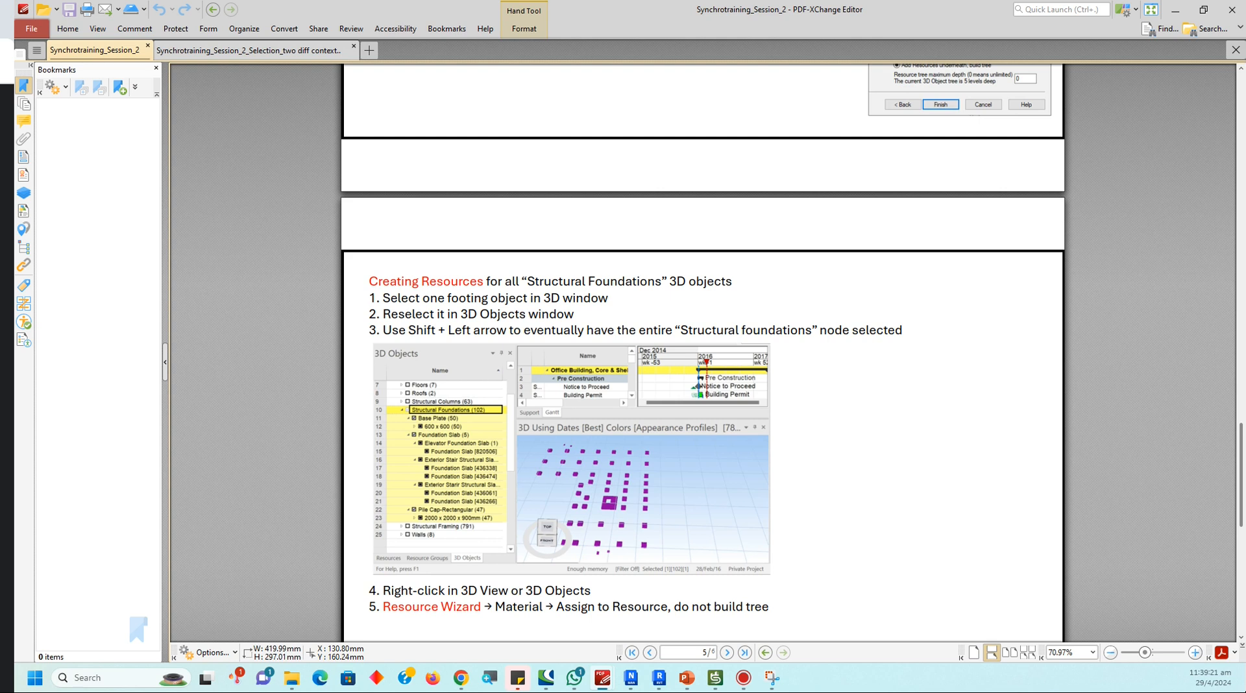
pyautogui.scroll(8, 703, 351)
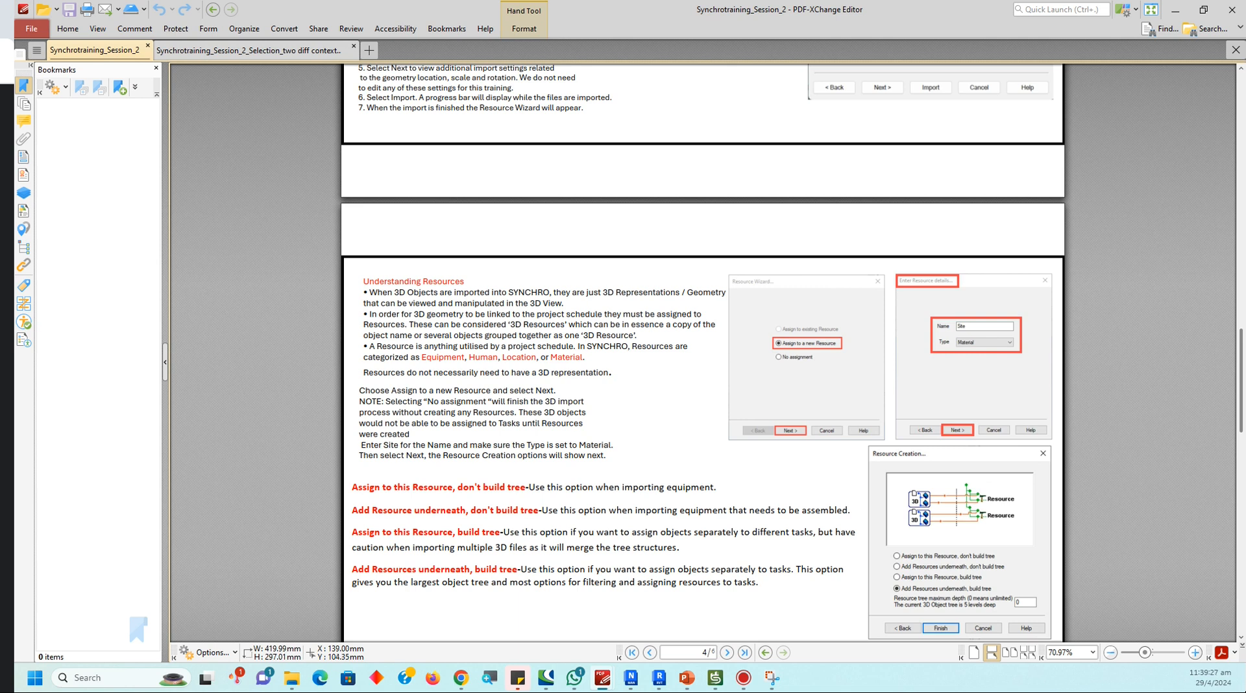
pyautogui.scroll(3, 703, 350)
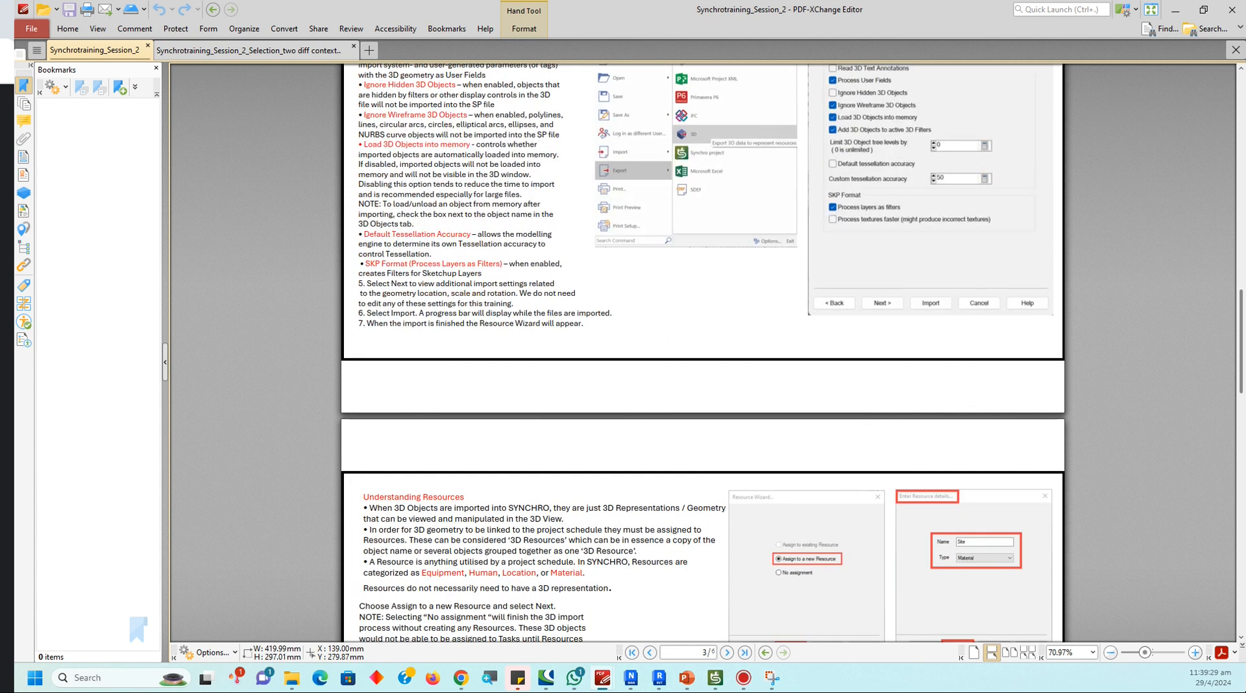
pyautogui.scroll(-2, 703, 351)
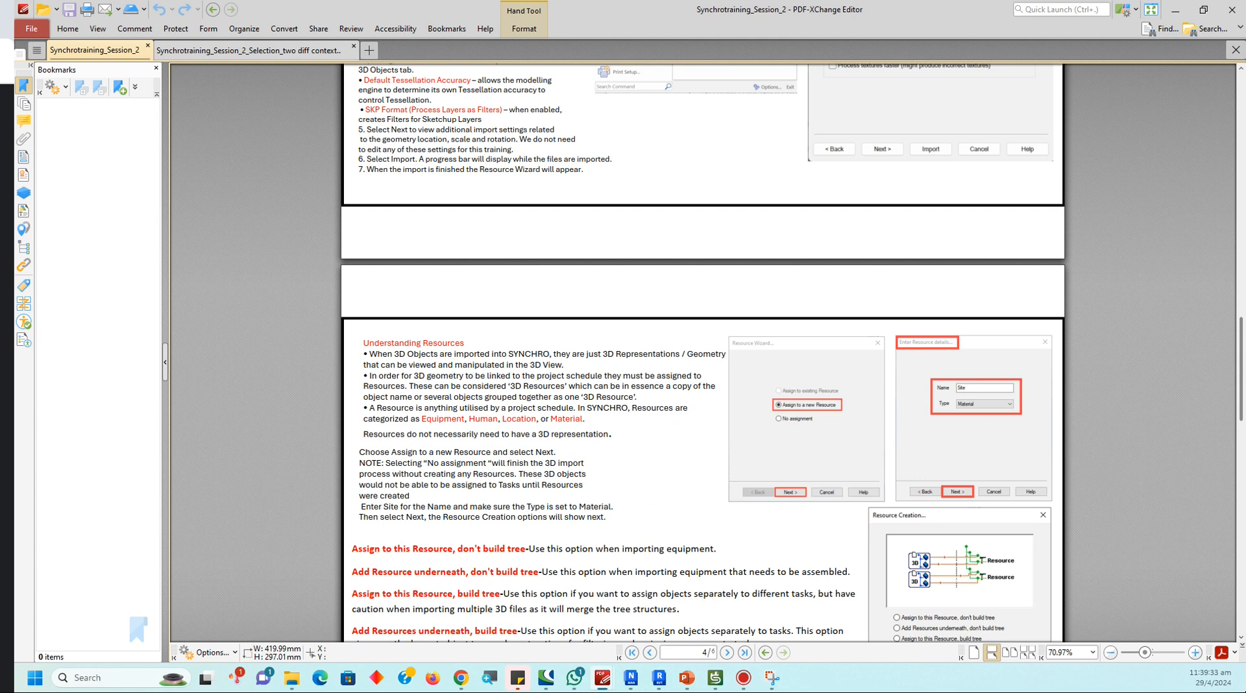
pyautogui.moveTo(603, 678)
pyautogui.click(715, 678)
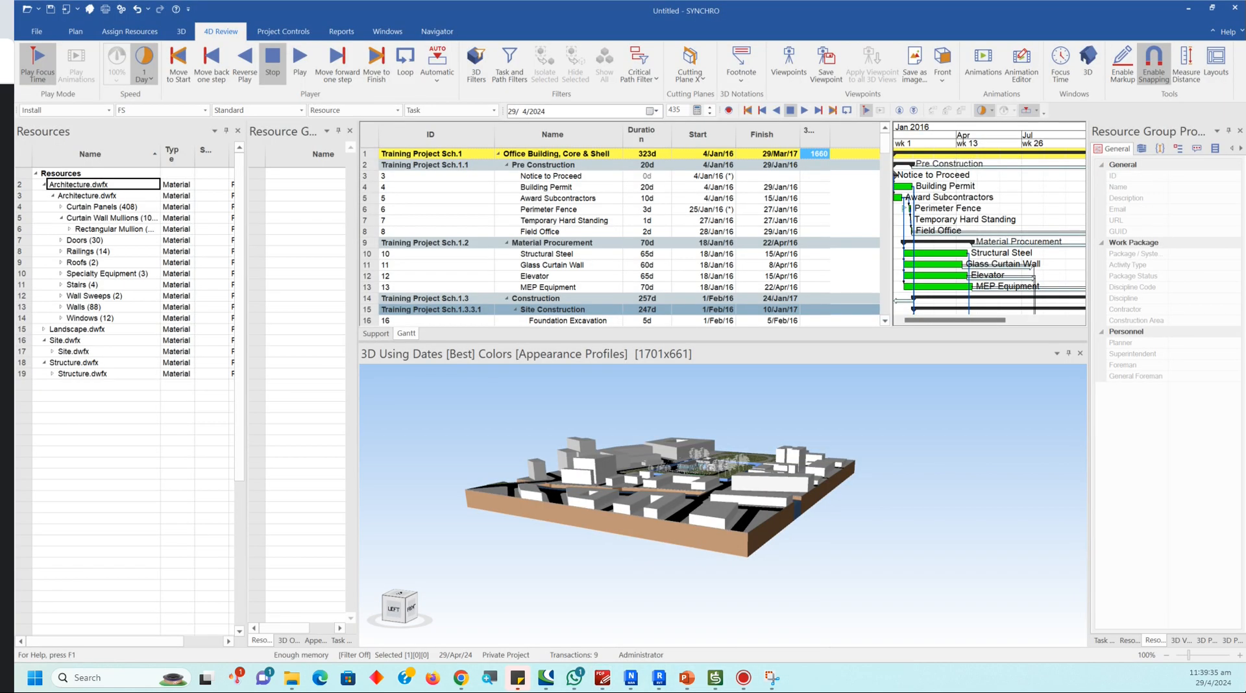
pyautogui.rightClick(94, 185)
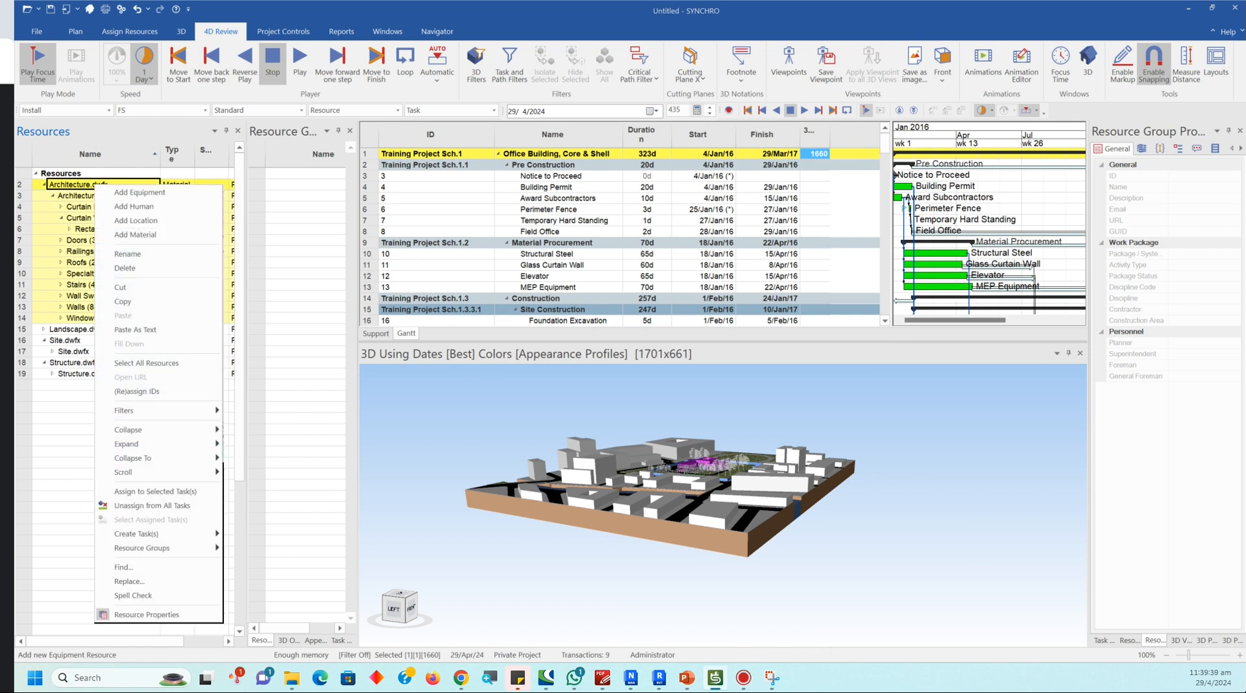
pyautogui.press('Escape')
pyautogui.rightClick(402, 419)
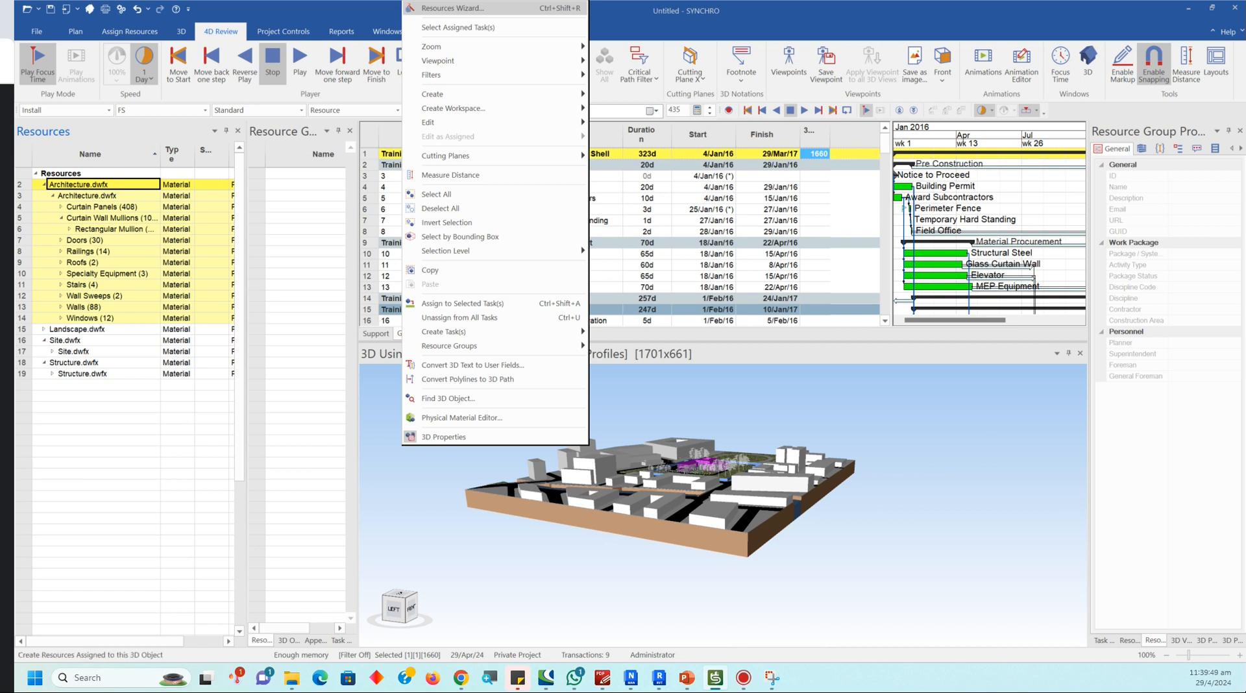
pyautogui.press('Return')
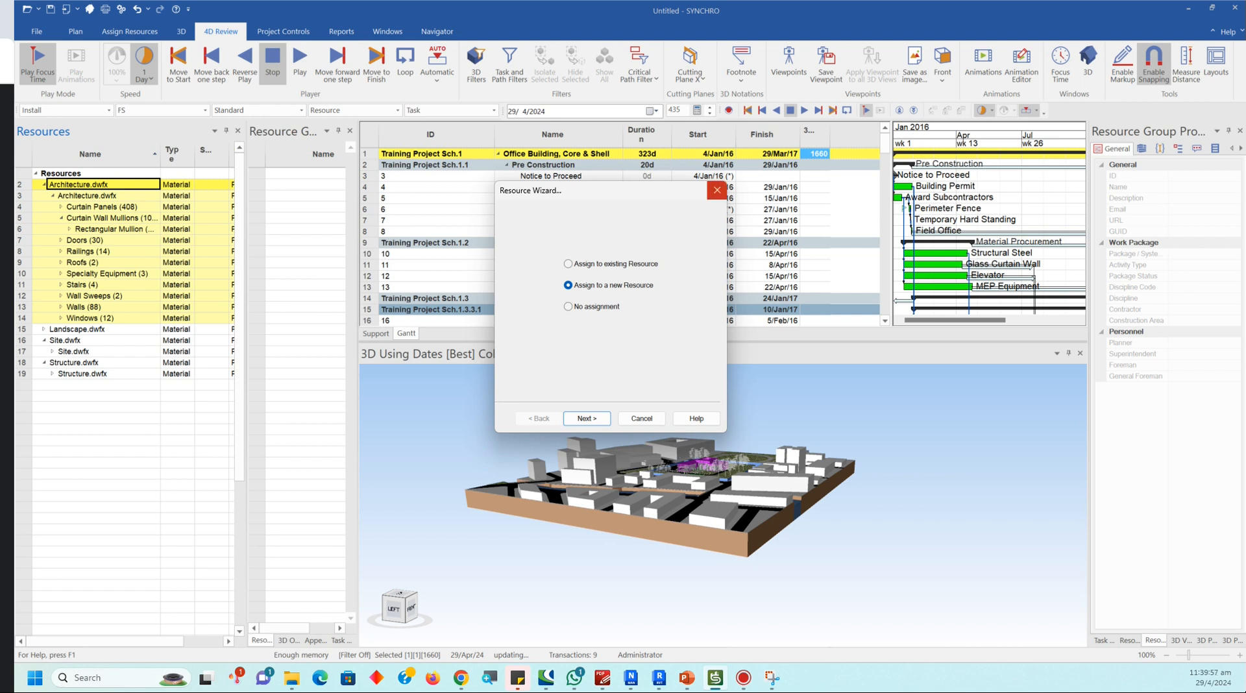
pyautogui.click(718, 191)
# Step: Import the Plumbing DWFx file from the Models folder of Synchro Training for LTA
pyautogui.moveTo(77, 198)
pyautogui.click(175, 226)
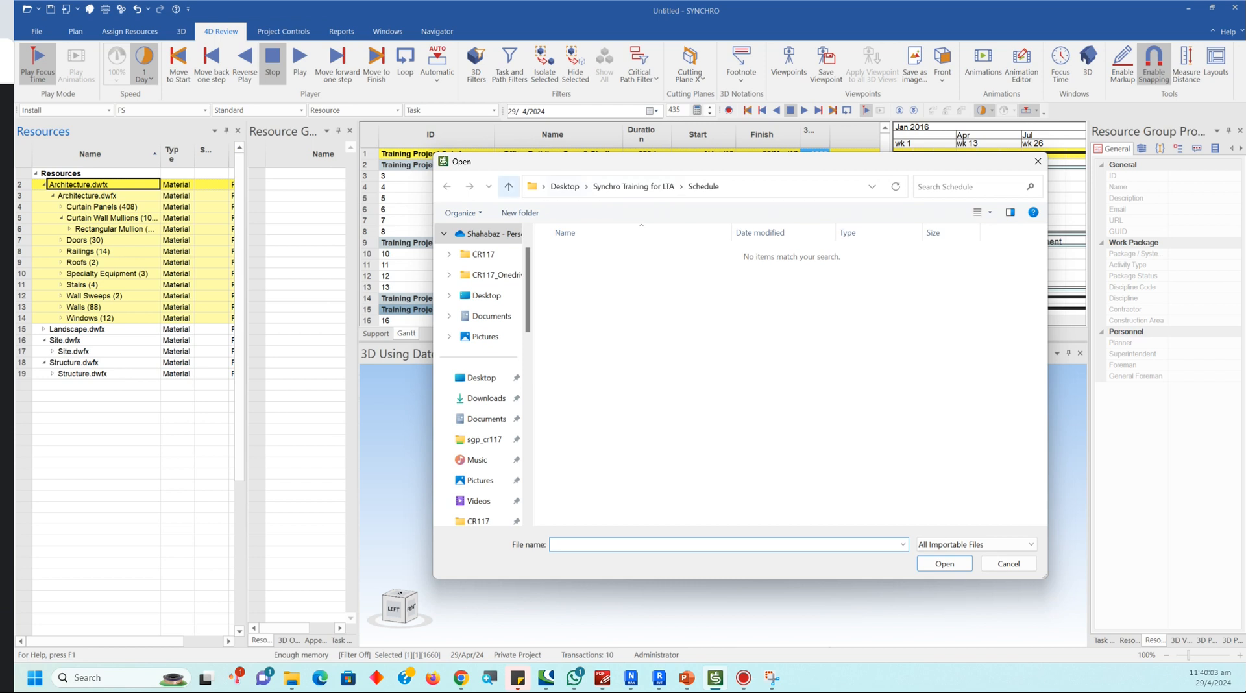
pyautogui.click(509, 186)
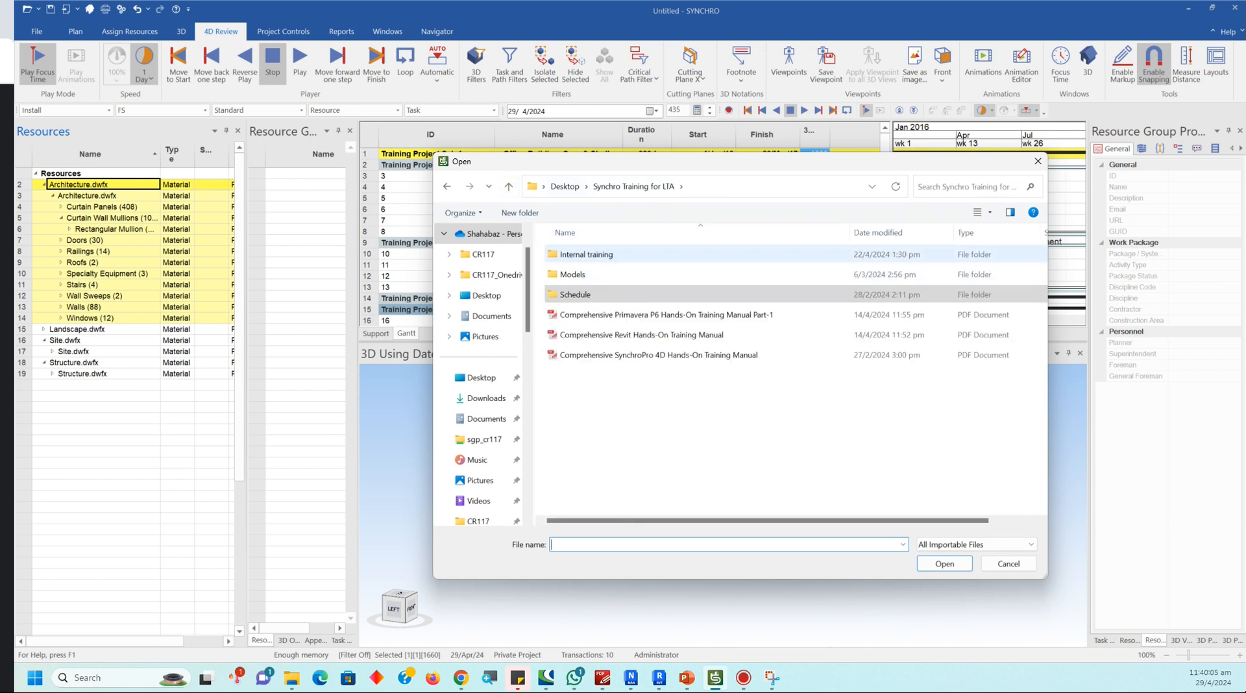
pyautogui.doubleClick(573, 274)
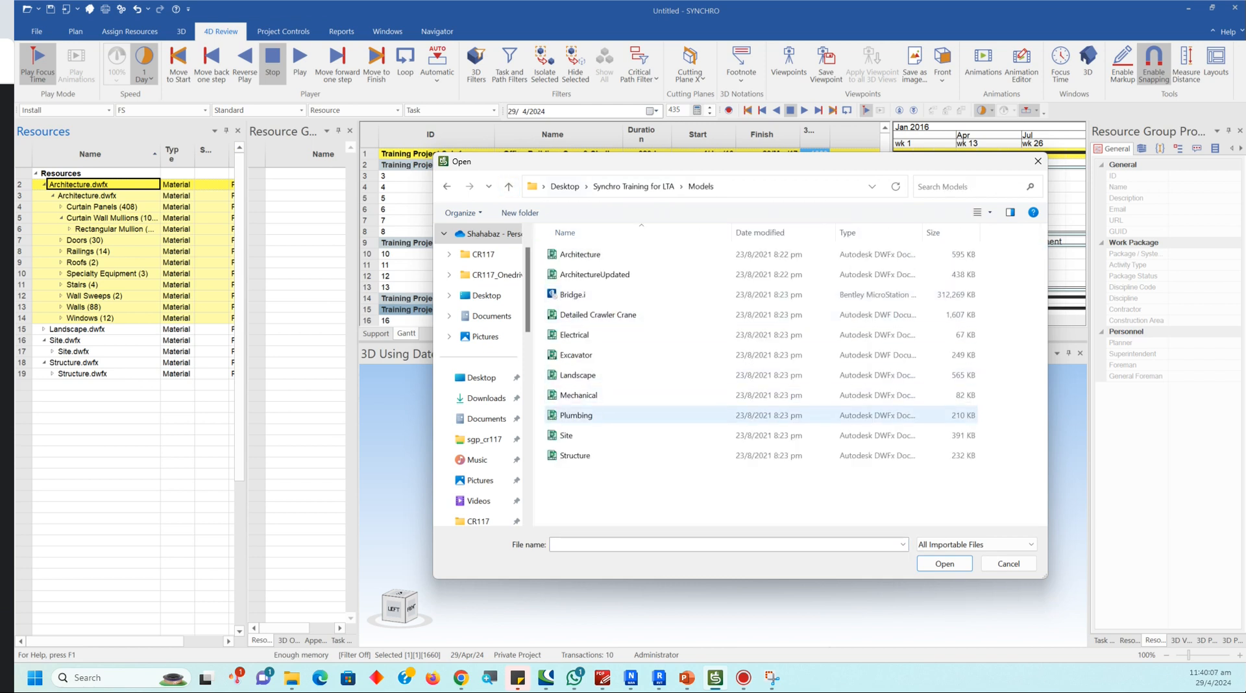
pyautogui.click(576, 415)
pyautogui.click(945, 563)
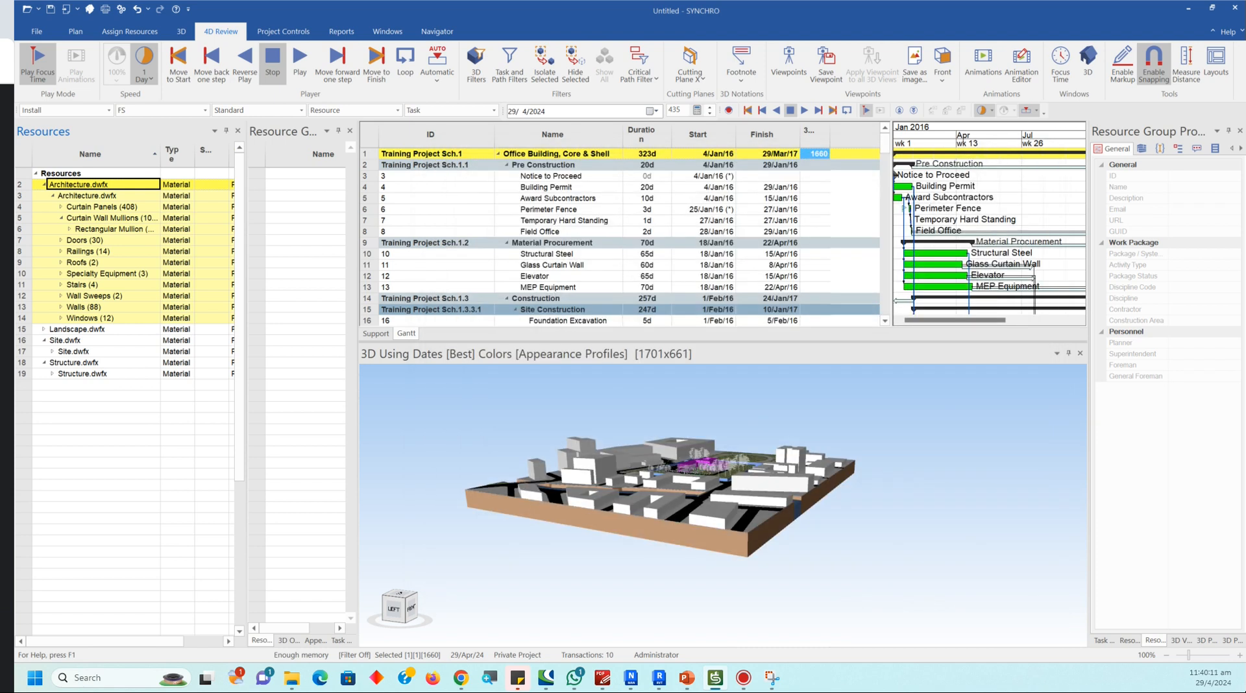
pyautogui.click(629, 502)
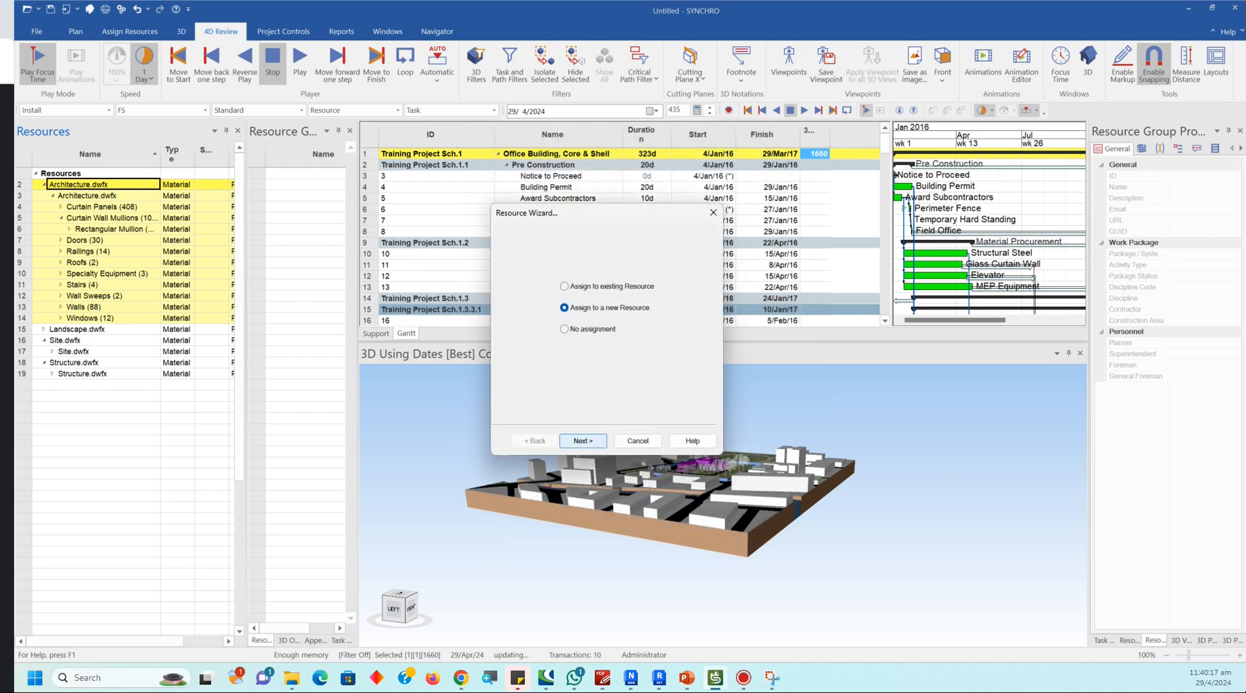
# Step: Assign the imported objects to a new Material resource named Plumbing.dwfx, adding resources underneath and building the tree with maximum depth 0
pyautogui.click(583, 441)
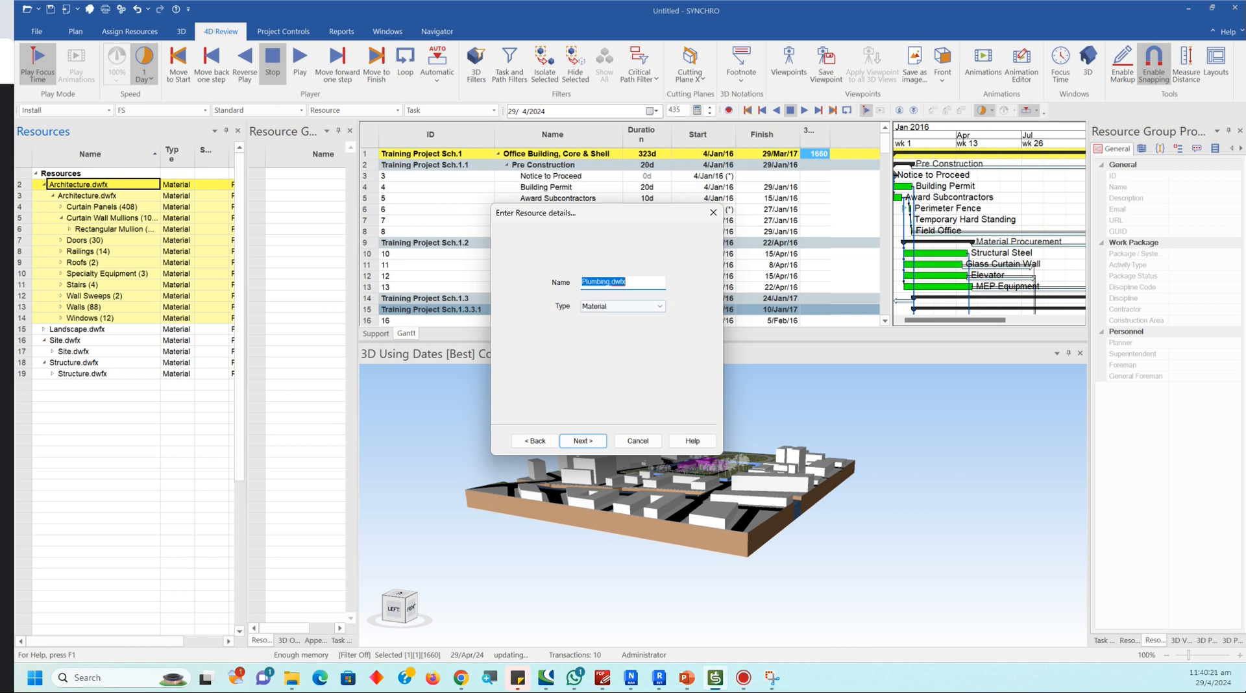
pyautogui.click(659, 305)
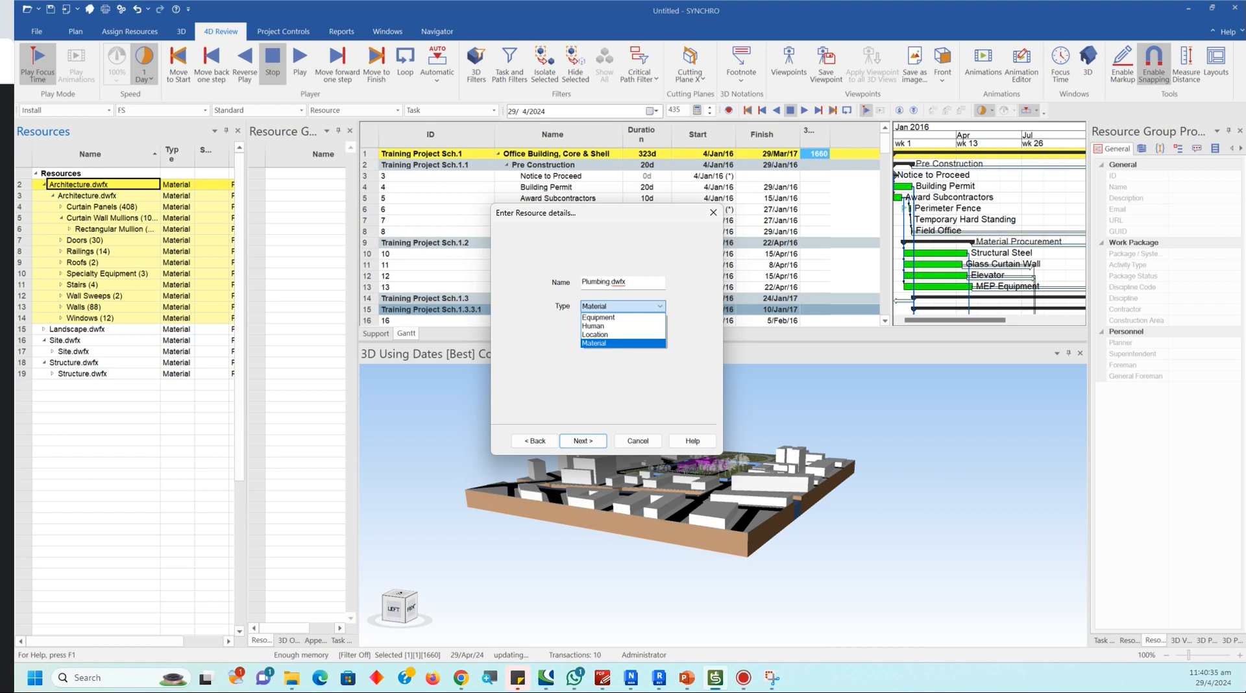
pyautogui.click(594, 343)
pyautogui.click(583, 441)
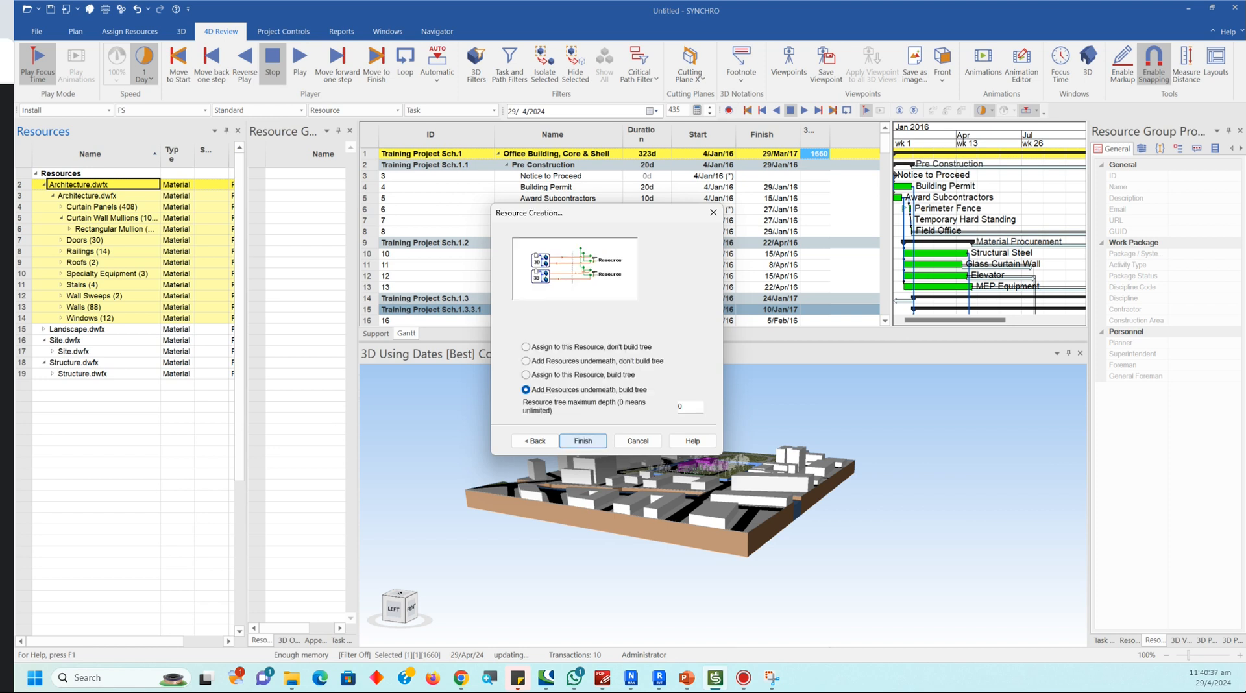
pyautogui.click(583, 441)
# Step: Clear the object selection and fit the whole model in the 3D view with Zoom All
pyautogui.scroll(-4, 723, 505)
pyautogui.press('Escape')
pyautogui.scroll(-1, 723, 505)
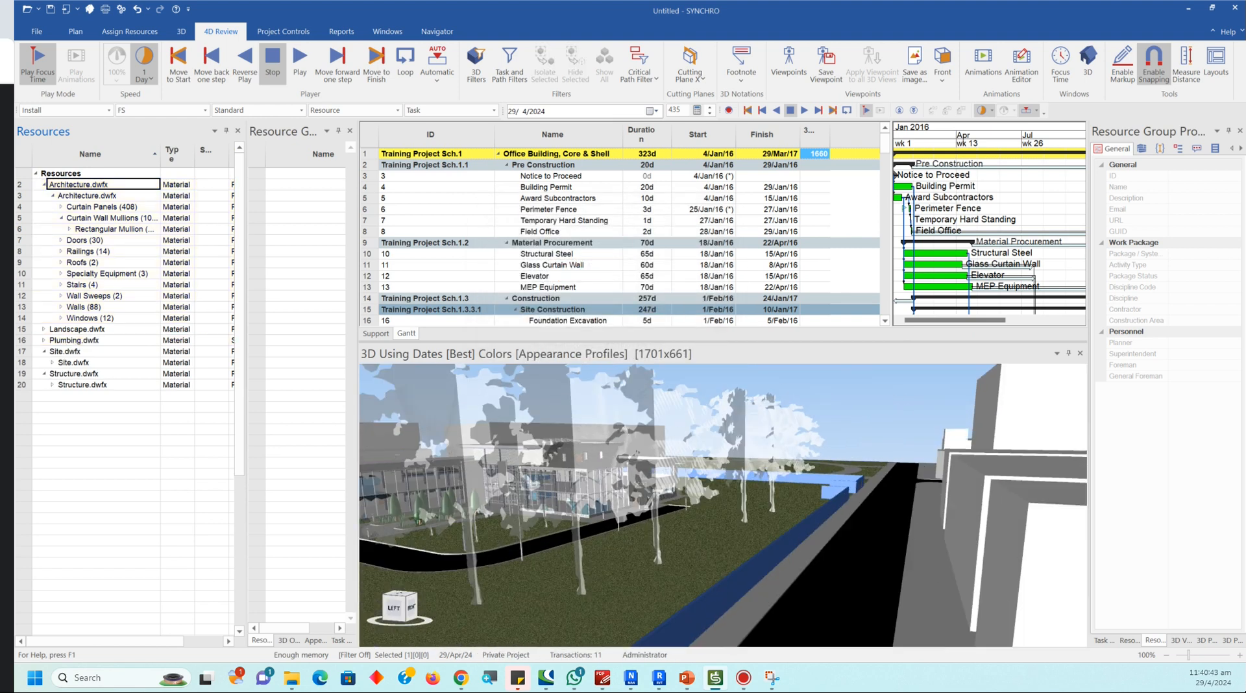
pyautogui.scroll(-1, 723, 505)
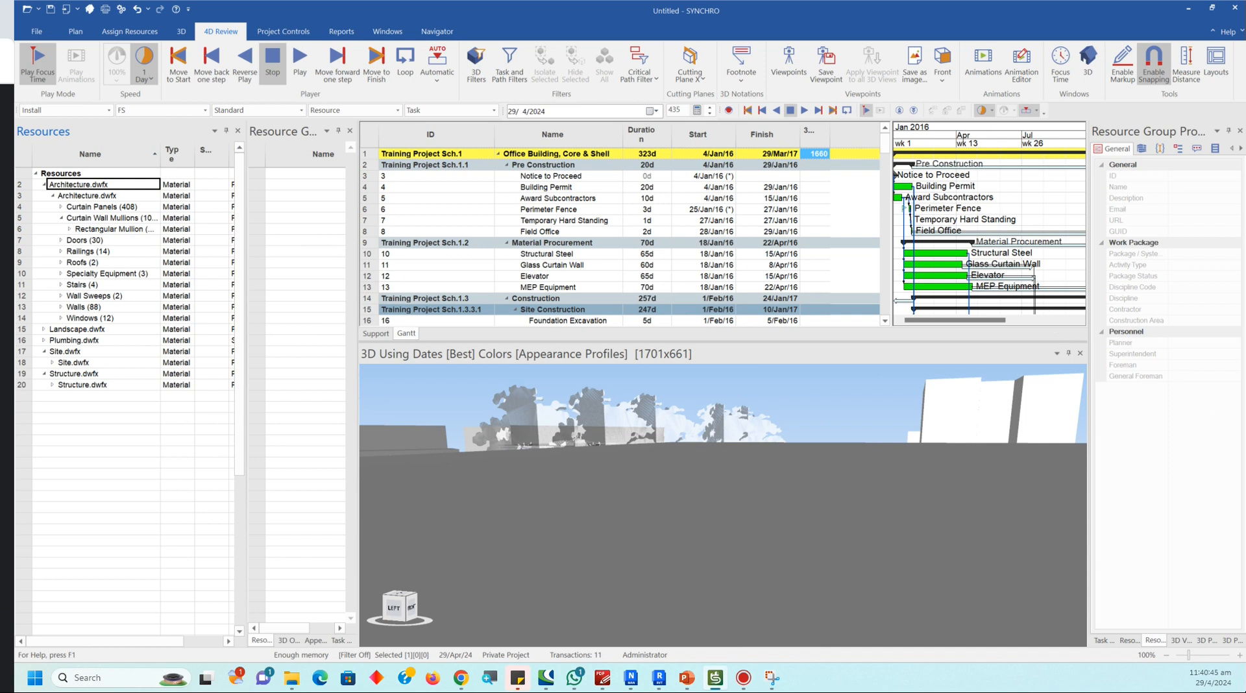
pyautogui.rightClick(421, 410)
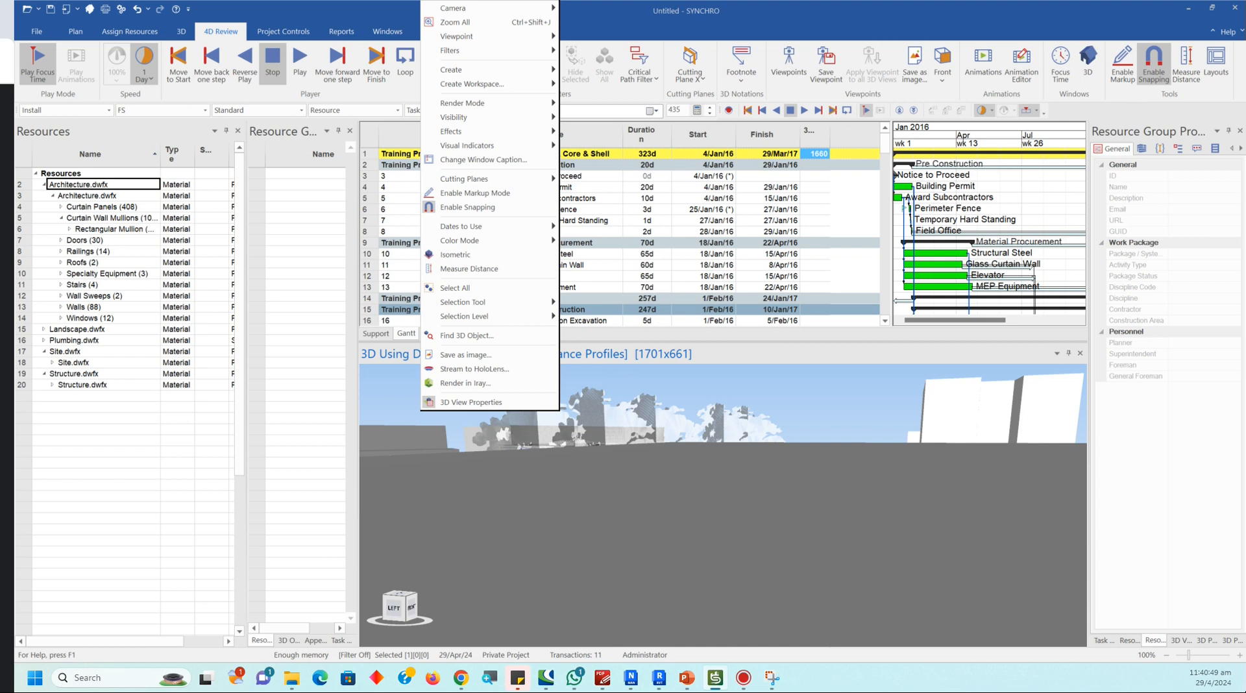
pyautogui.click(455, 22)
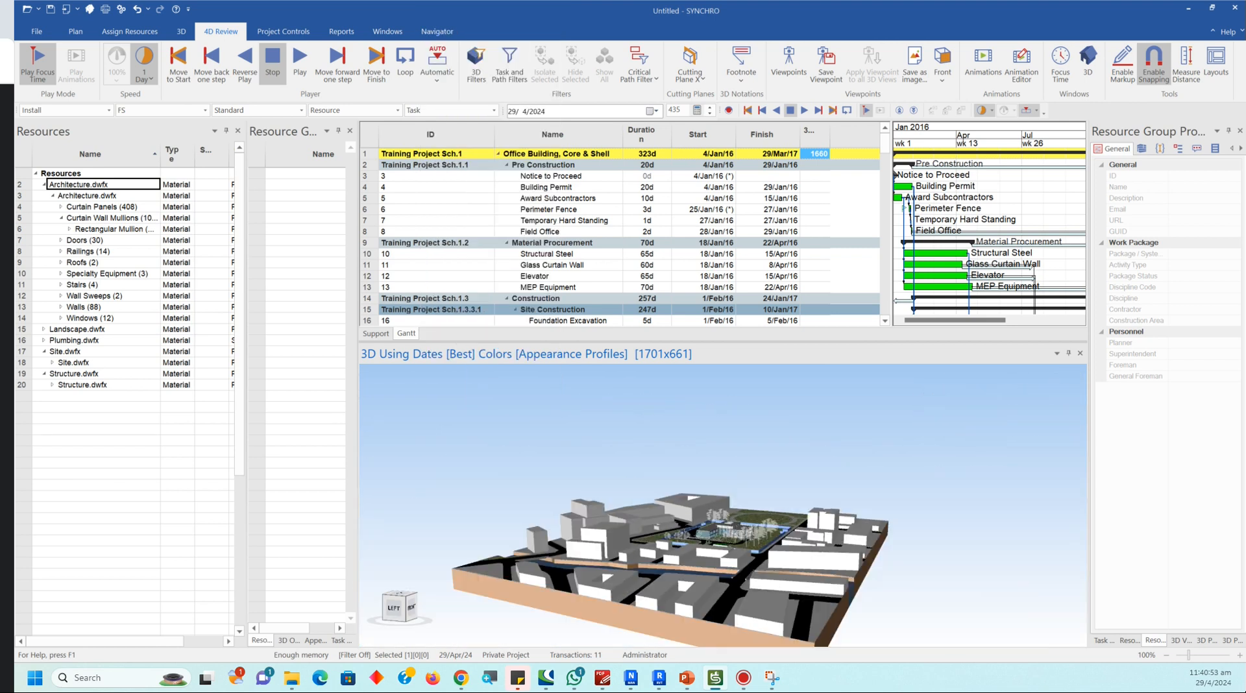
pyautogui.rightClick(406, 551)
pyautogui.click(973, 416)
# Step: Select Curtain Panels under Architecture.dwfx in the Resources list
pyautogui.click(97, 173)
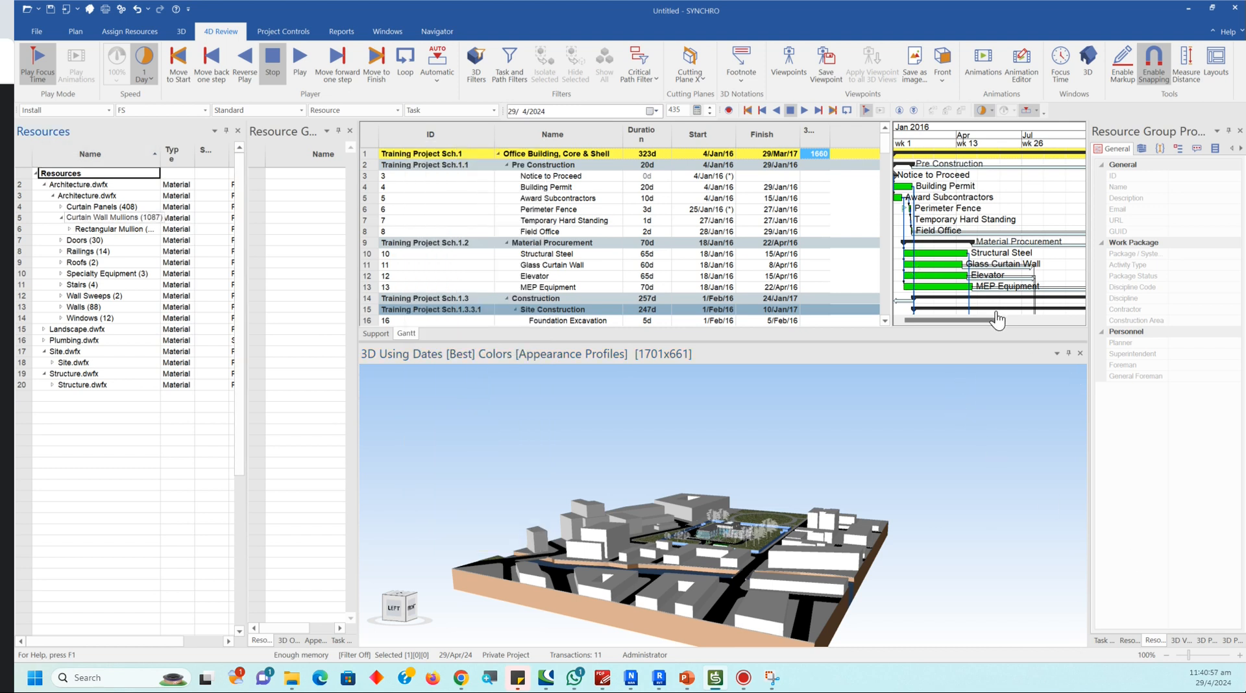
pyautogui.press('Down')
pyautogui.press('Down')
pyautogui.press('Down')
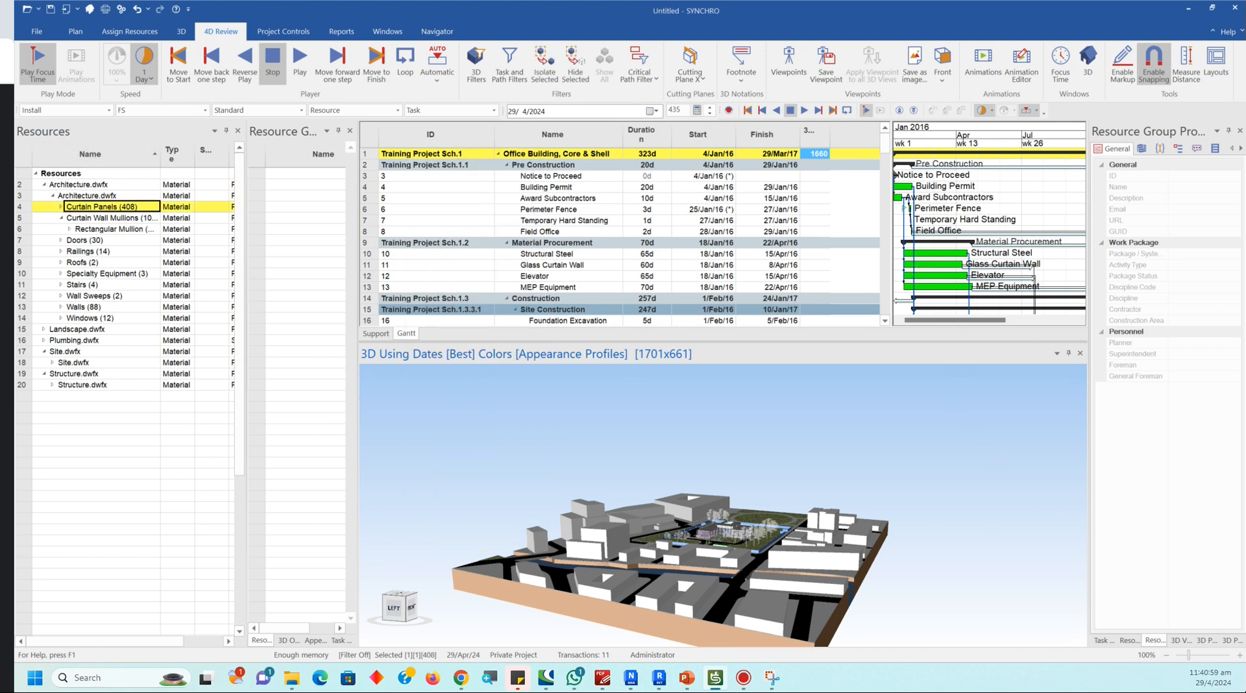
pyautogui.rightClick(391, 447)
pyautogui.click(441, 8)
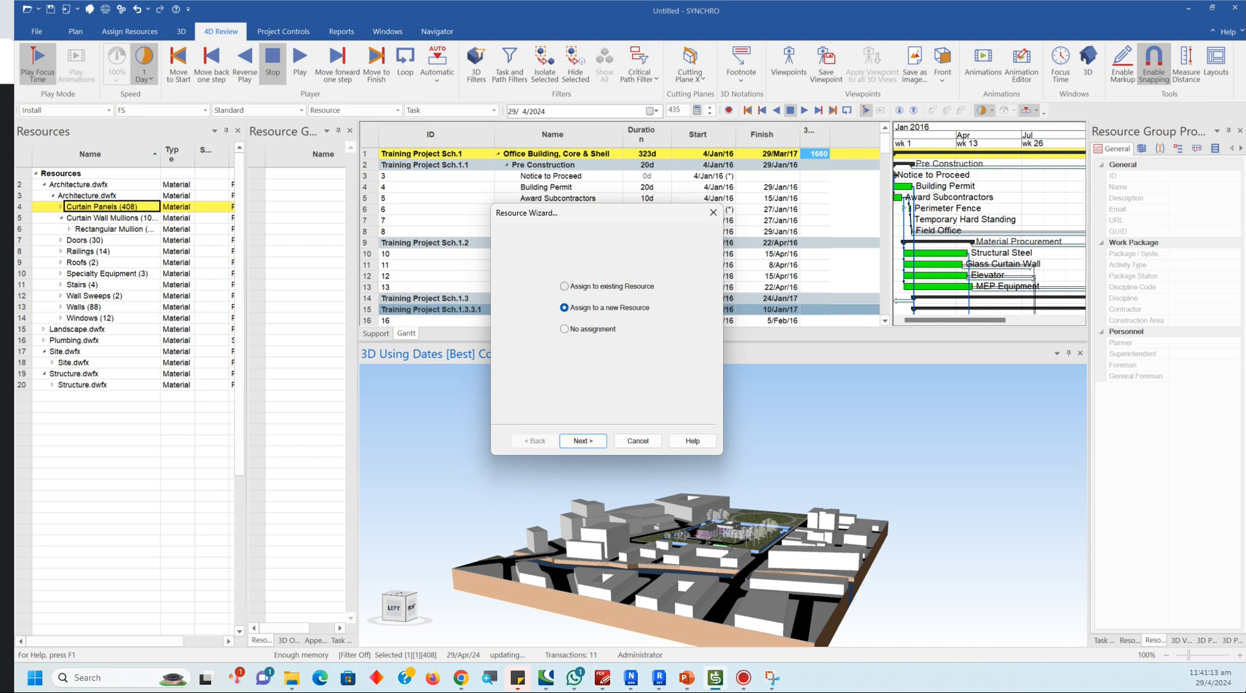
pyautogui.click(637, 441)
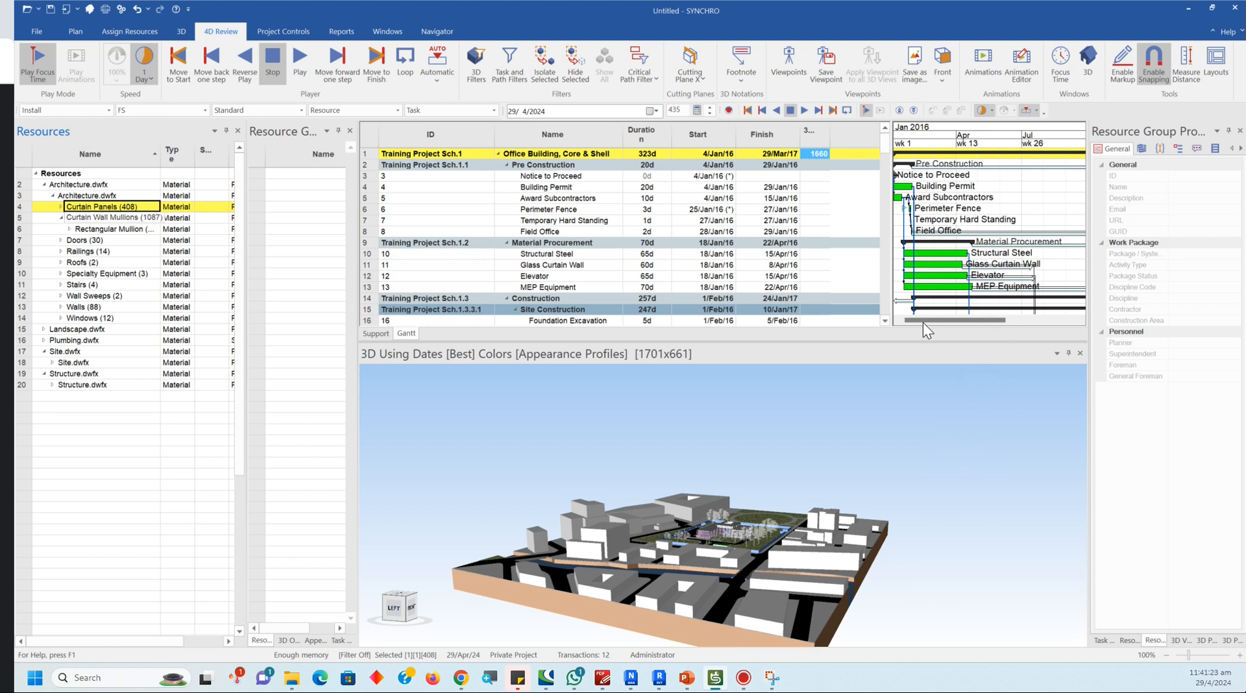
# Step: Expand the Curtain Panels entry in the Resources list and check the commands available for it
pyautogui.press('Right')
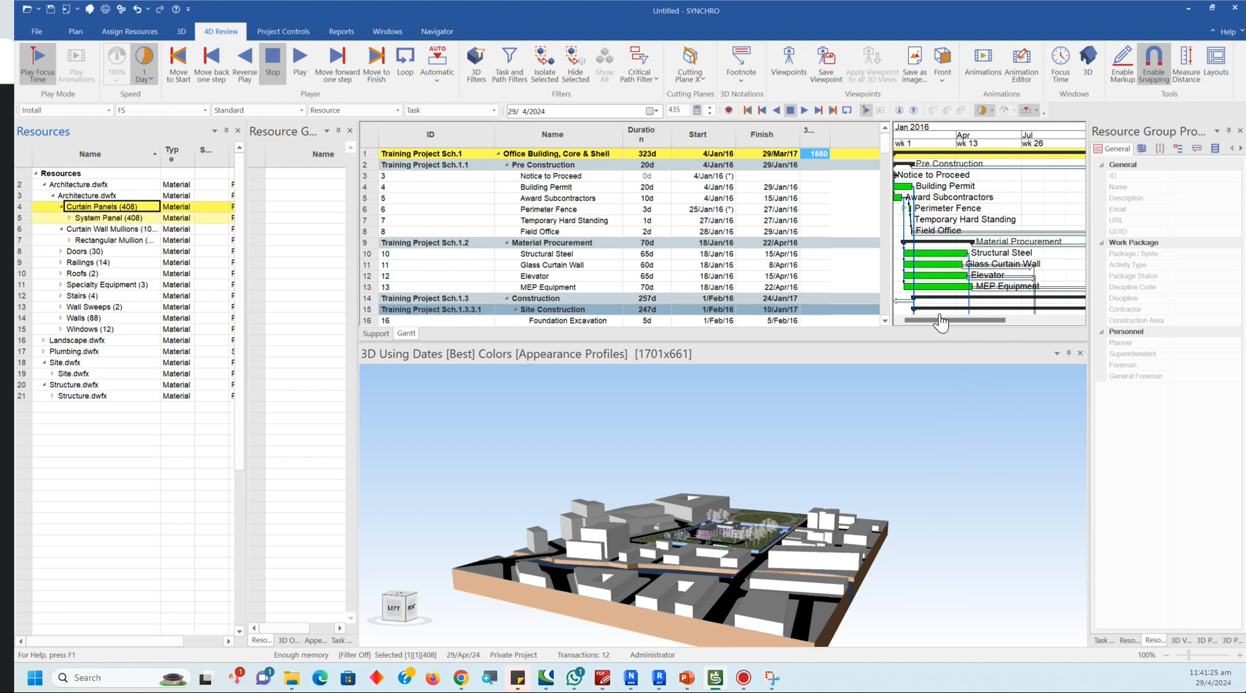
pyautogui.hotkey('shift', 'F10')
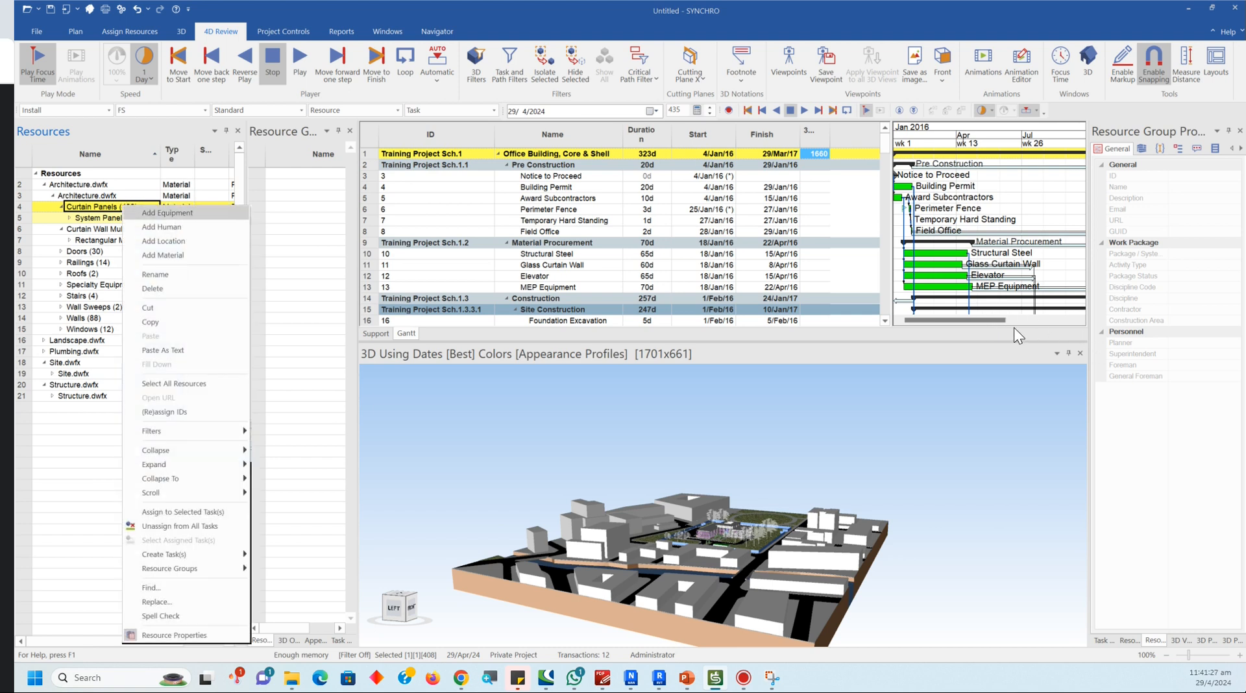
pyautogui.press('Escape')
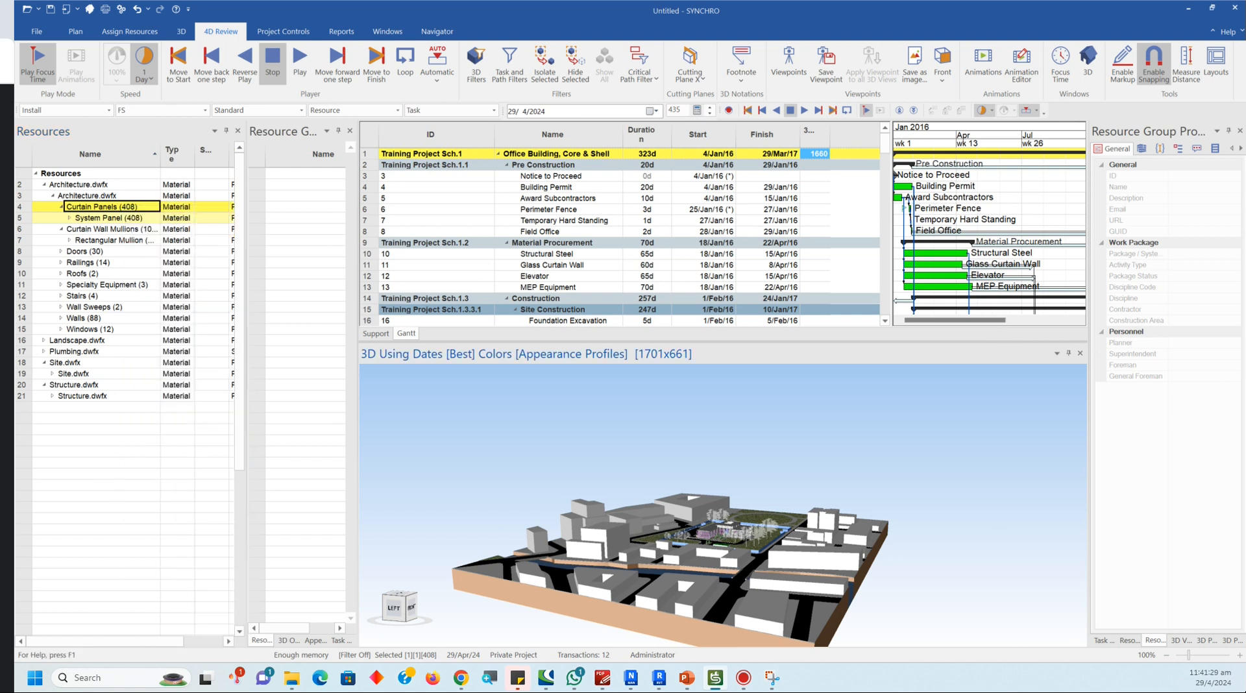
# Step: Start the Resource Wizard for the selected curtain panels, assigning them to a new resource of type Location
pyautogui.rightClick(469, 446)
pyautogui.click(513, 8)
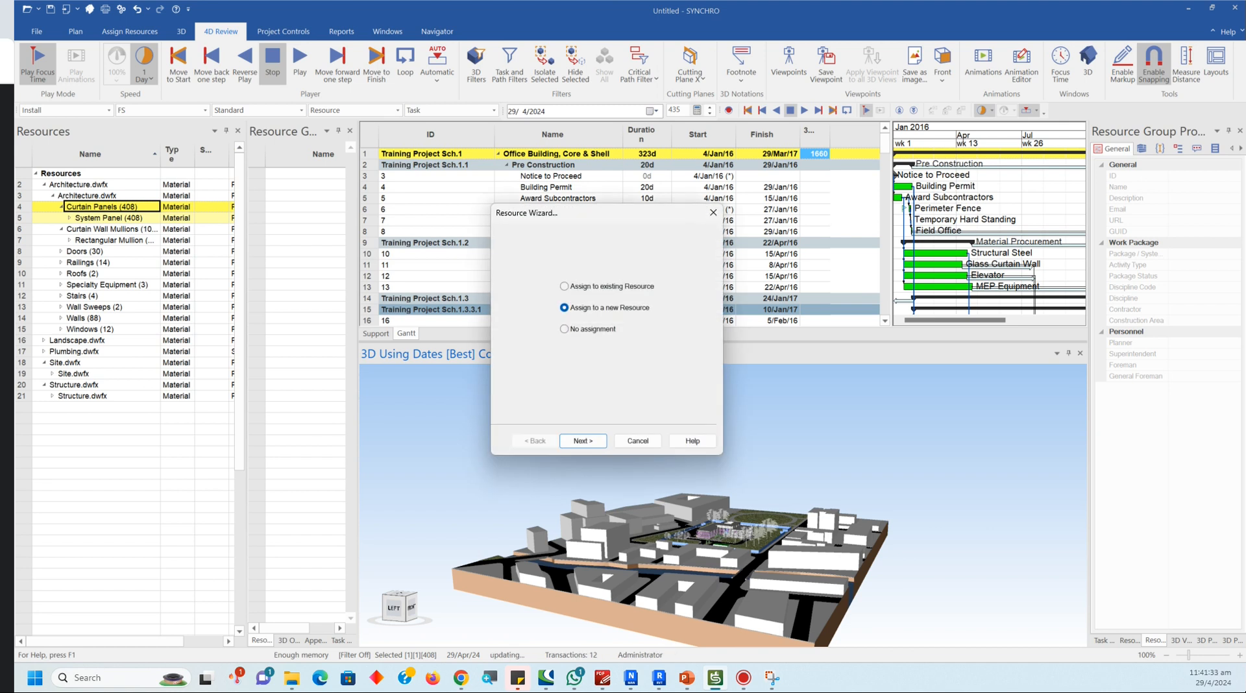
pyautogui.press('Return')
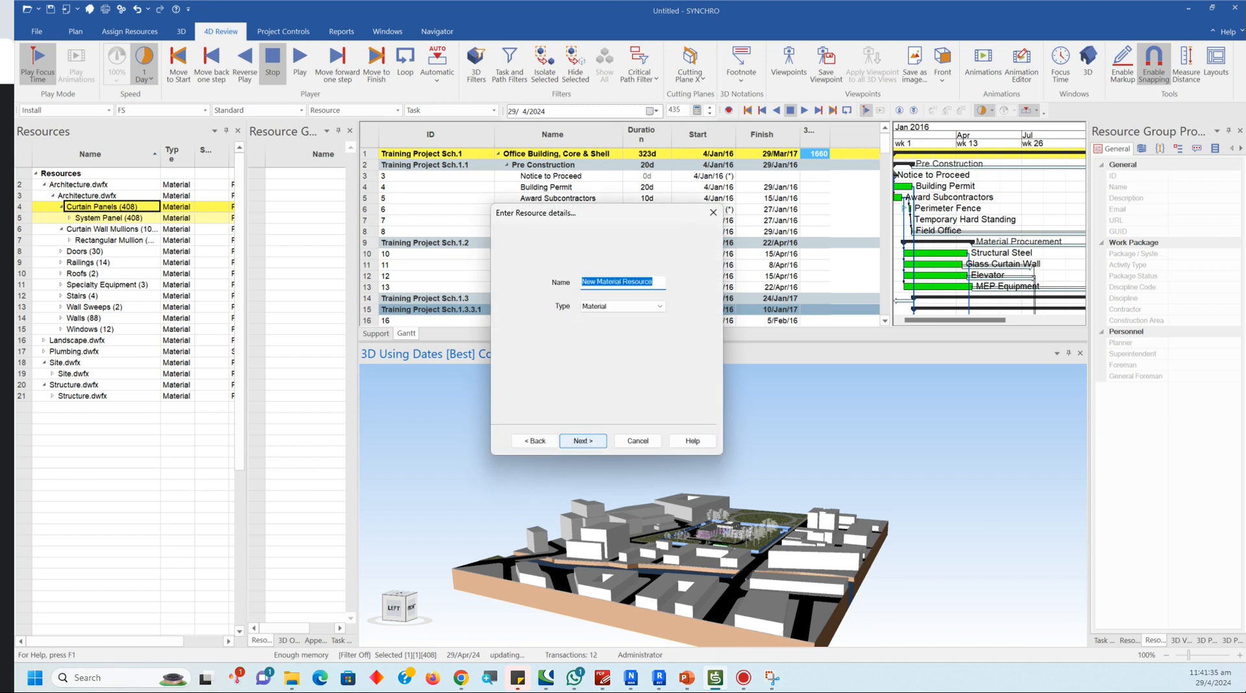
pyautogui.click(650, 307)
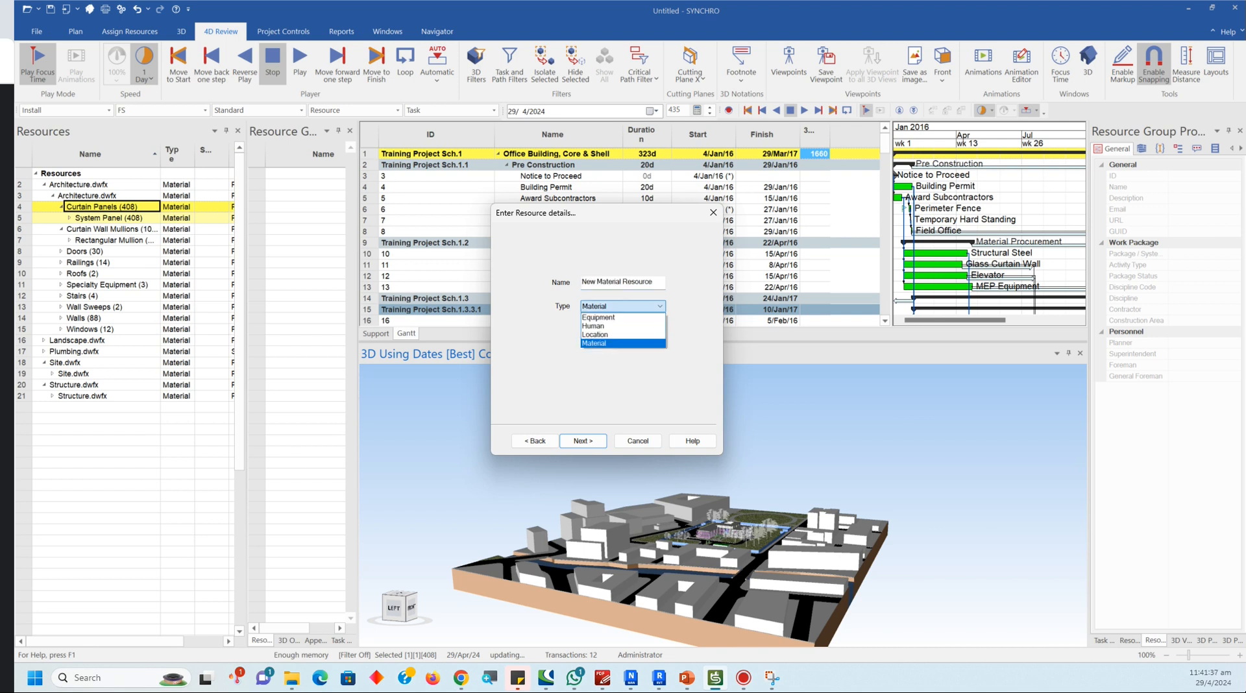
pyautogui.click(622, 335)
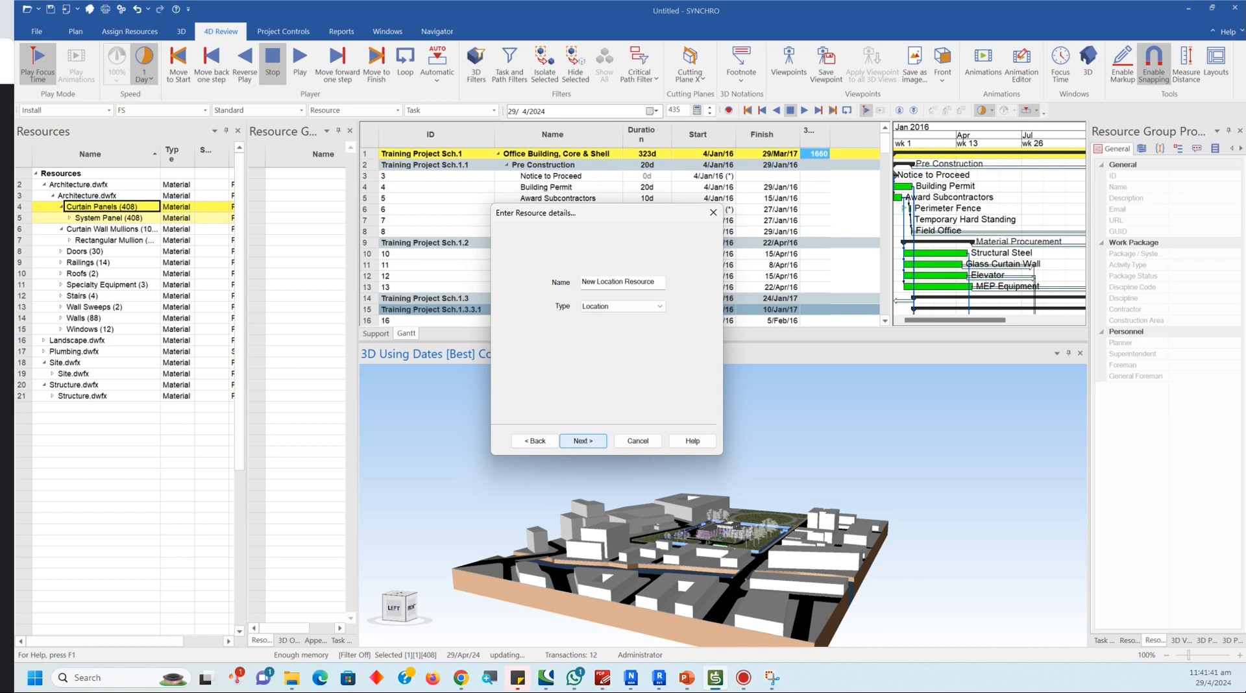
# Step: Name the new Location resource "Lacatrion Curtain panel" and continue to the resource creation options
pyautogui.click(655, 282)
pyautogui.press('BackSpace')
pyautogui.press('BackSpace')
pyautogui.press('BackSpace')
pyautogui.press('BackSpace')
pyautogui.press('BackSpace')
pyautogui.press('BackSpace')
pyautogui.press('BackSpace')
pyautogui.press('BackSpace')
pyautogui.press('BackSpace')
pyautogui.press('BackSpace')
pyautogui.press('BackSpace')
pyautogui.press('BackSpace')
pyautogui.press('BackSpace')
pyautogui.press('BackSpace')
pyautogui.press('BackSpace')
pyautogui.press('BackSpace')
pyautogui.press('BackSpace')
pyautogui.press('BackSpace')
pyautogui.press('BackSpace')
pyautogui.press('BackSpace')
pyautogui.write('Lacatrion')
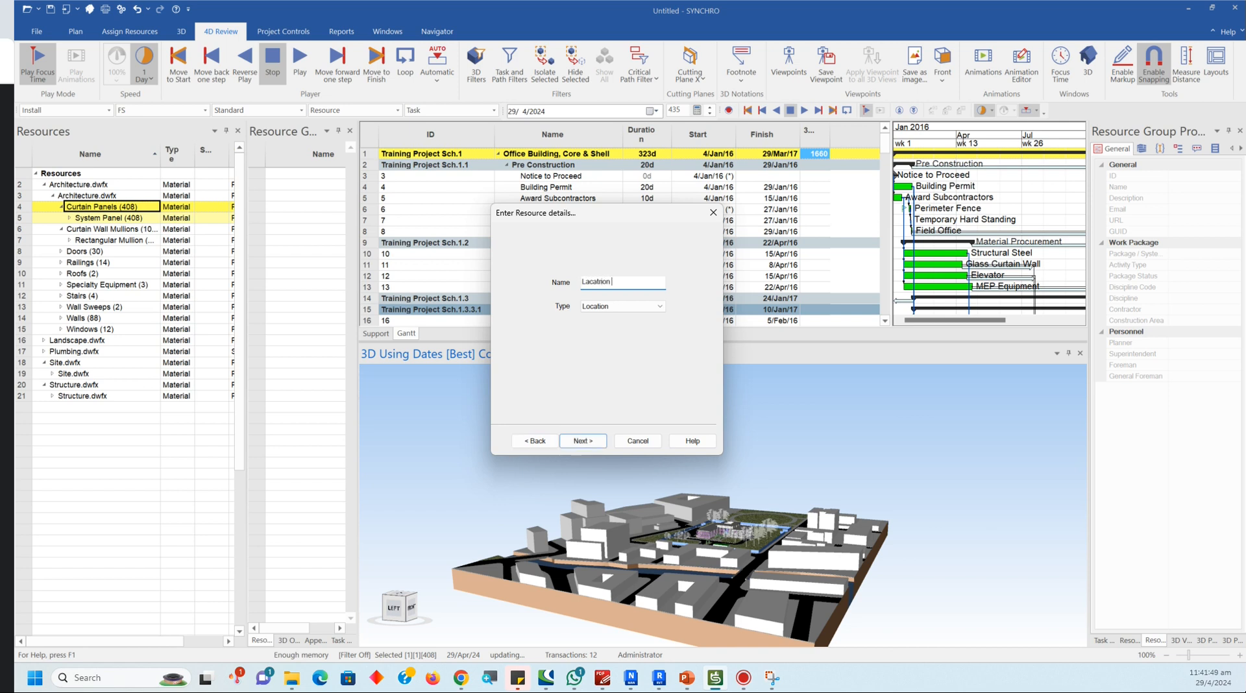
pyautogui.write(' Curtain panel')
pyautogui.click(583, 441)
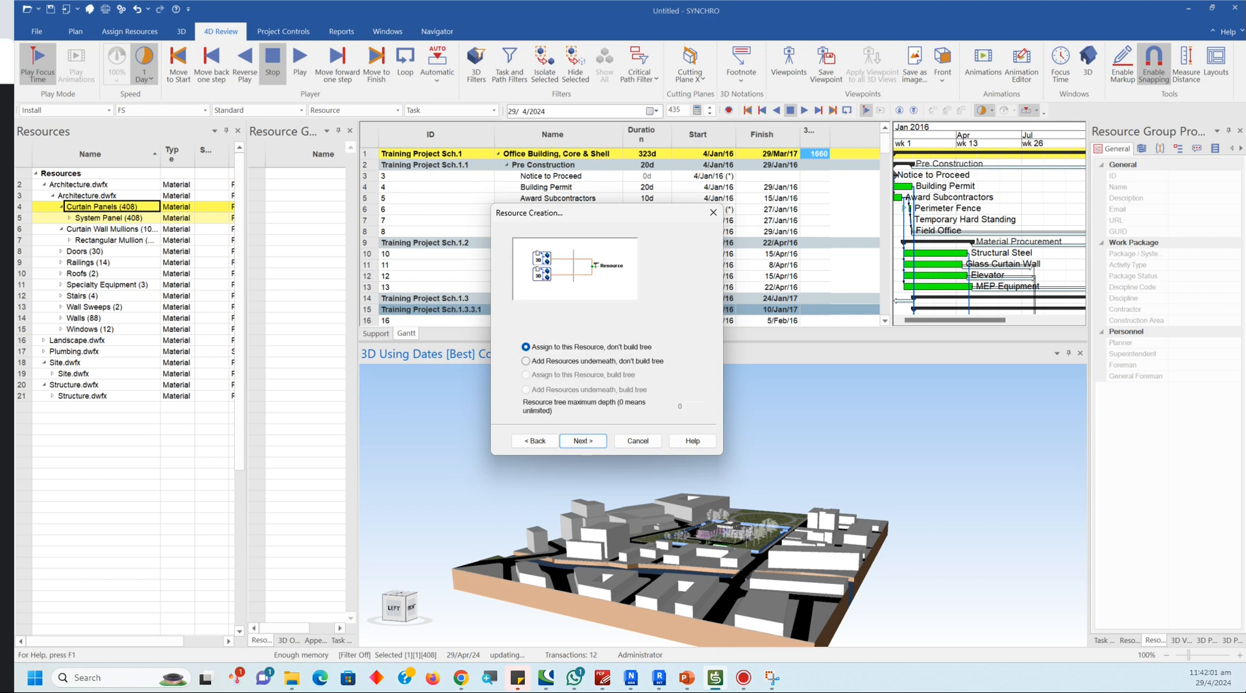
# Step: Add resources underneath without building a tree, unassign the System Panel objects from their existing resources, and finish the wizard
pyautogui.click(526, 361)
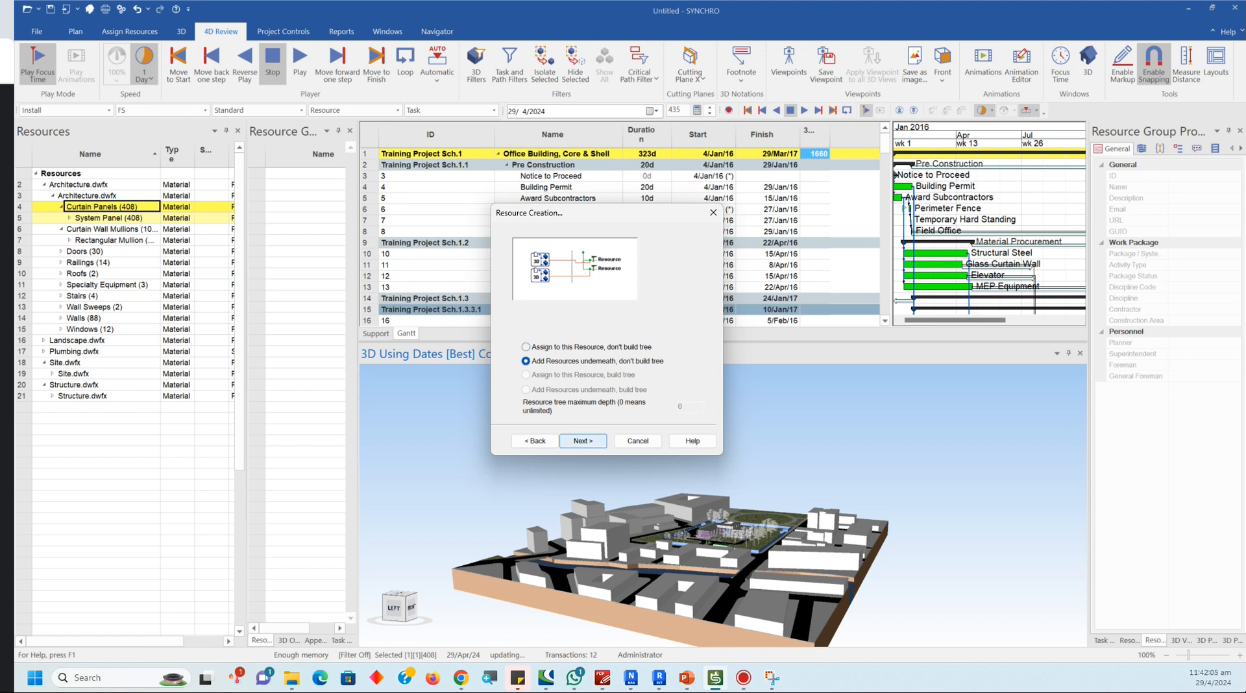
pyautogui.click(583, 442)
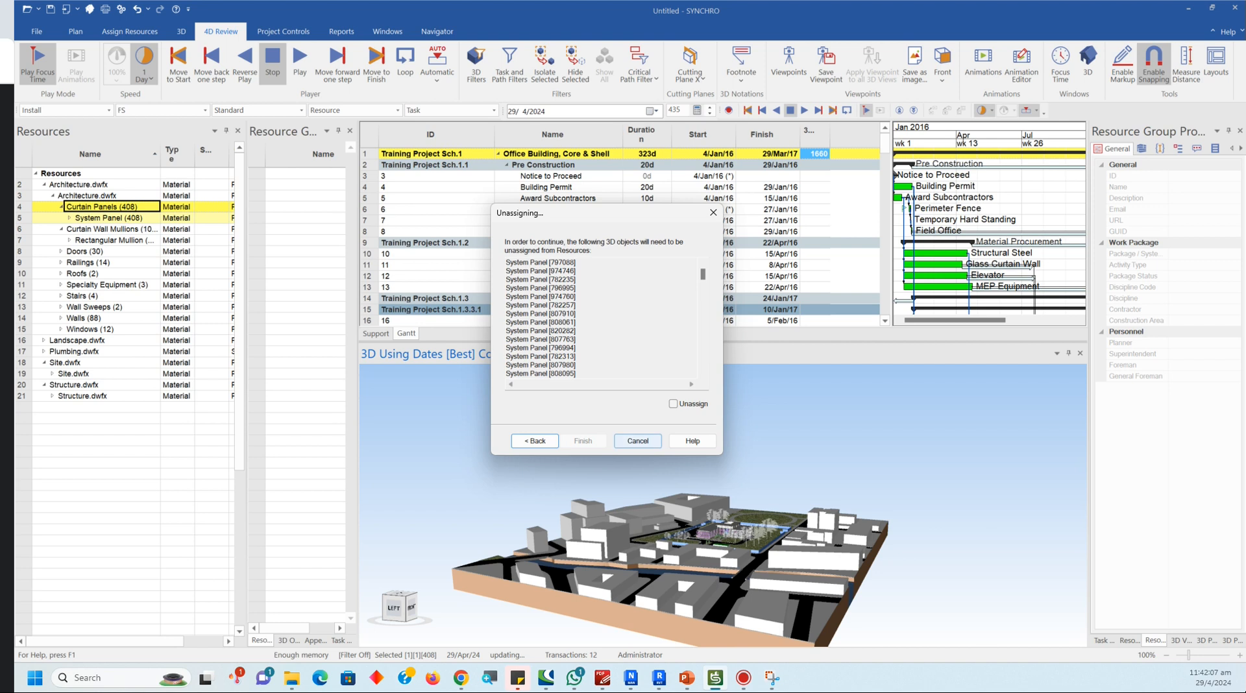
pyautogui.click(673, 404)
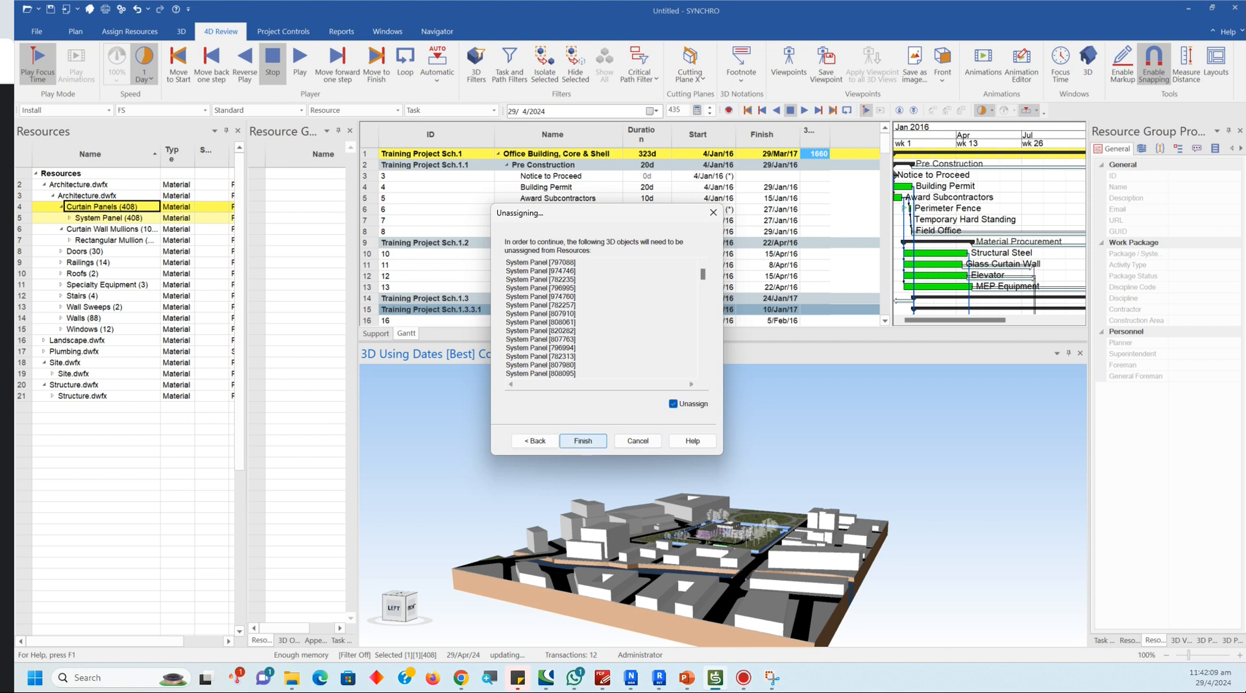
pyautogui.click(583, 441)
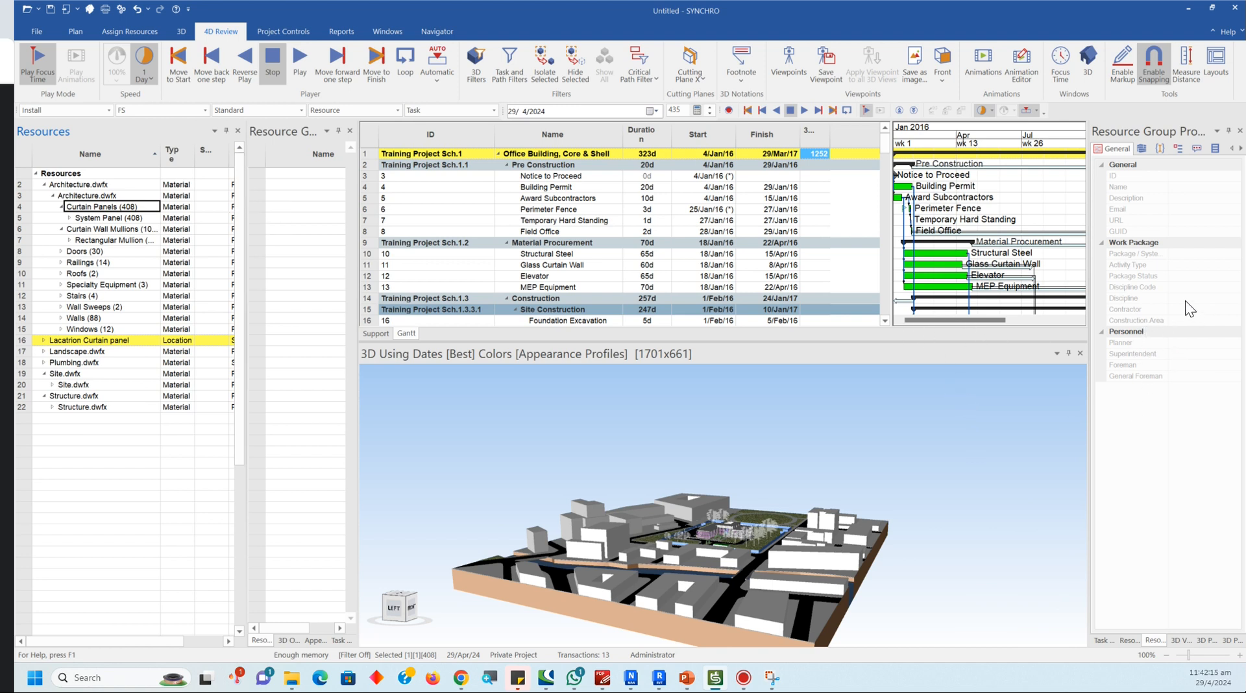
# Step: Resize the Resources panel, then show the 3D Objects list in a wider panel from its top entry
pyautogui.moveTo(339, 390); pyautogui.dragTo(449, 390)
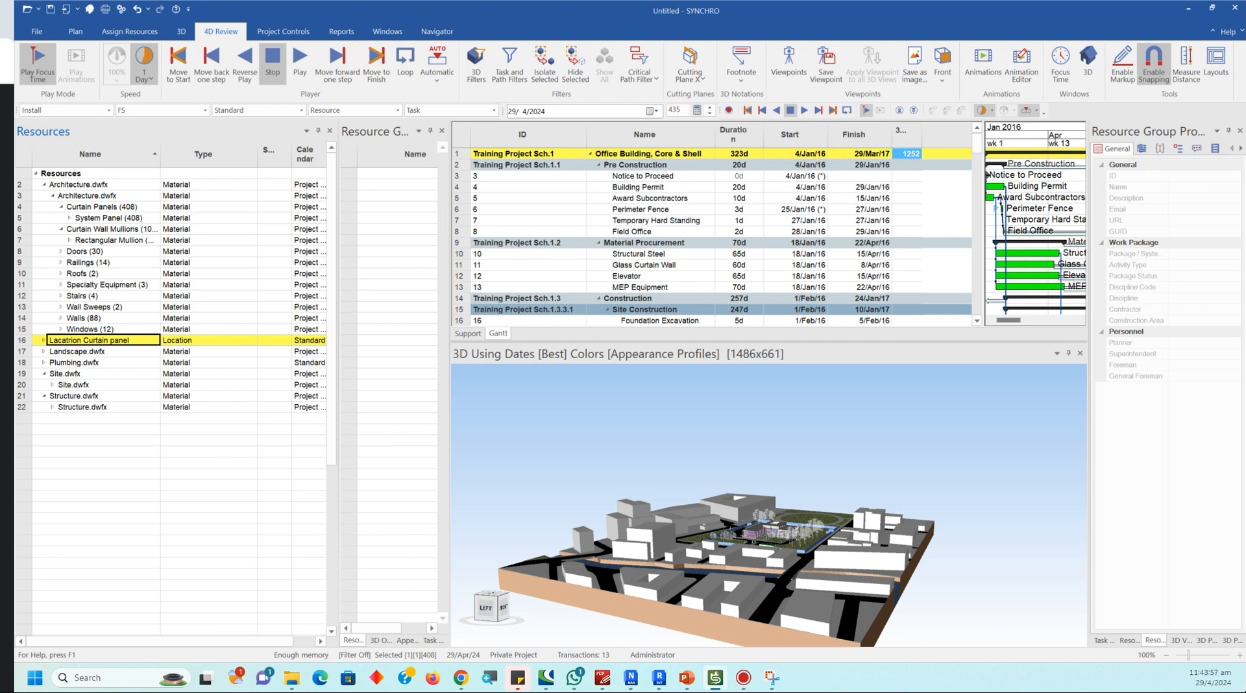
pyautogui.moveTo(339, 543); pyautogui.dragTo(211, 542)
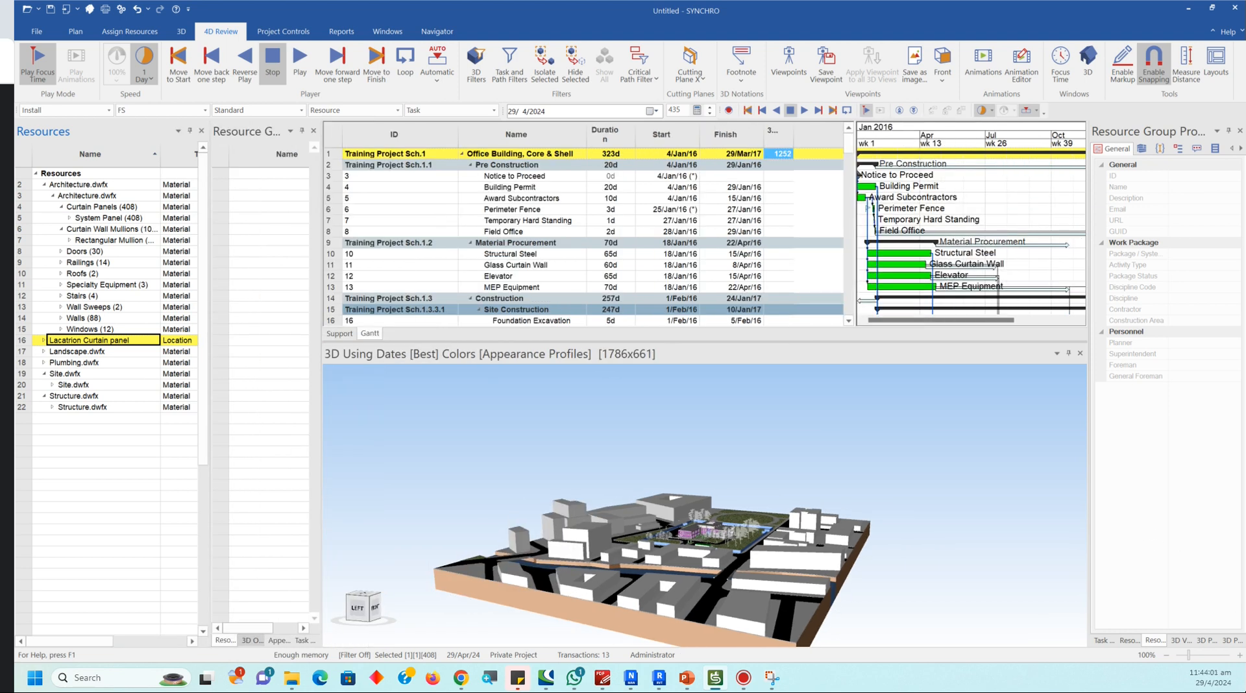
pyautogui.click(252, 641)
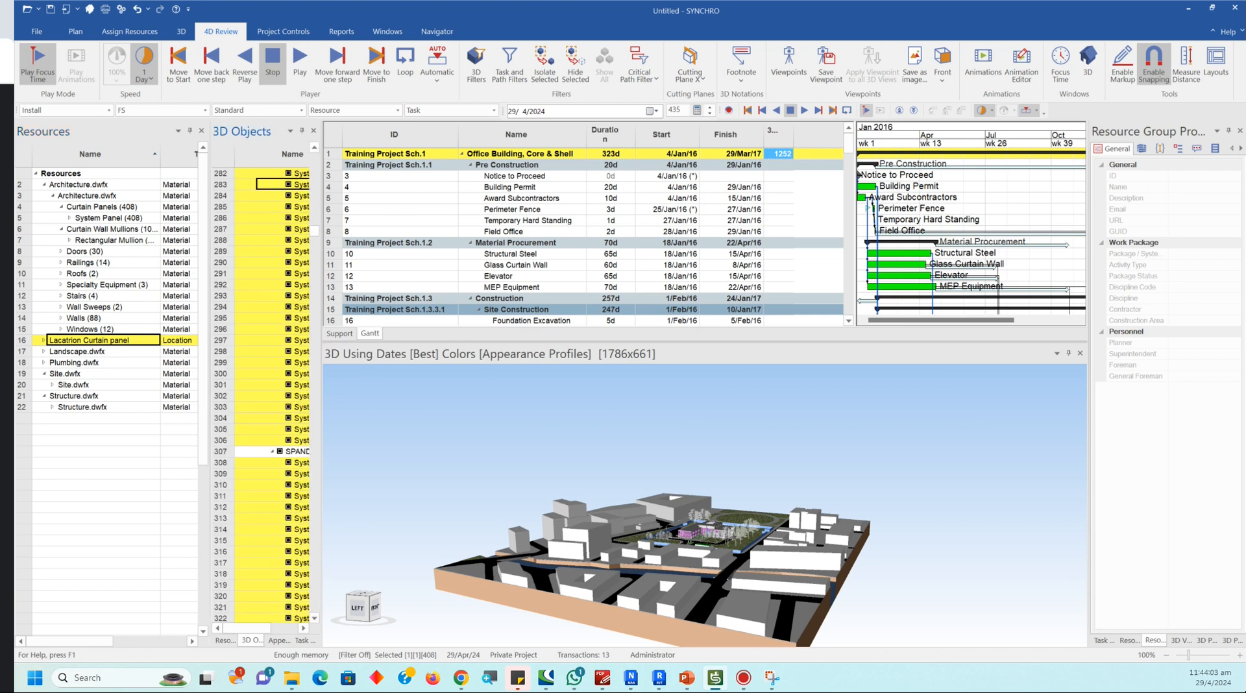
pyautogui.moveTo(323, 402); pyautogui.dragTo(352, 403)
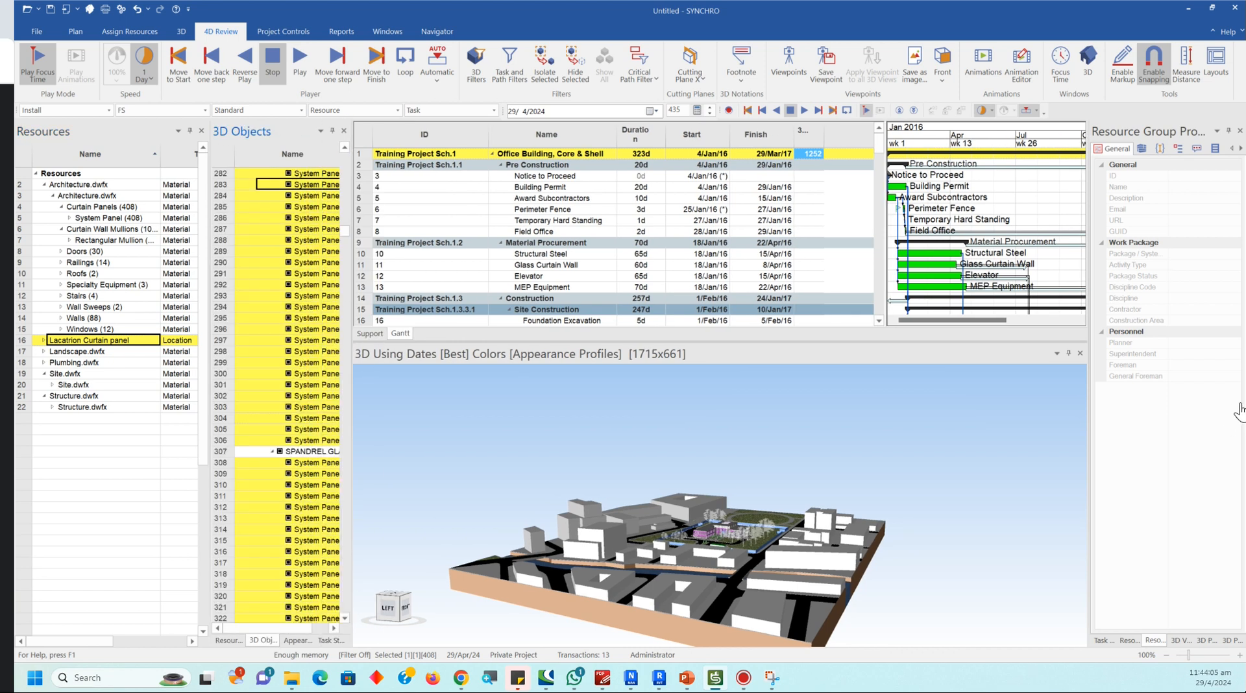
pyautogui.scroll(3, 289, 396)
pyautogui.moveTo(344, 227); pyautogui.dragTo(345, 156)
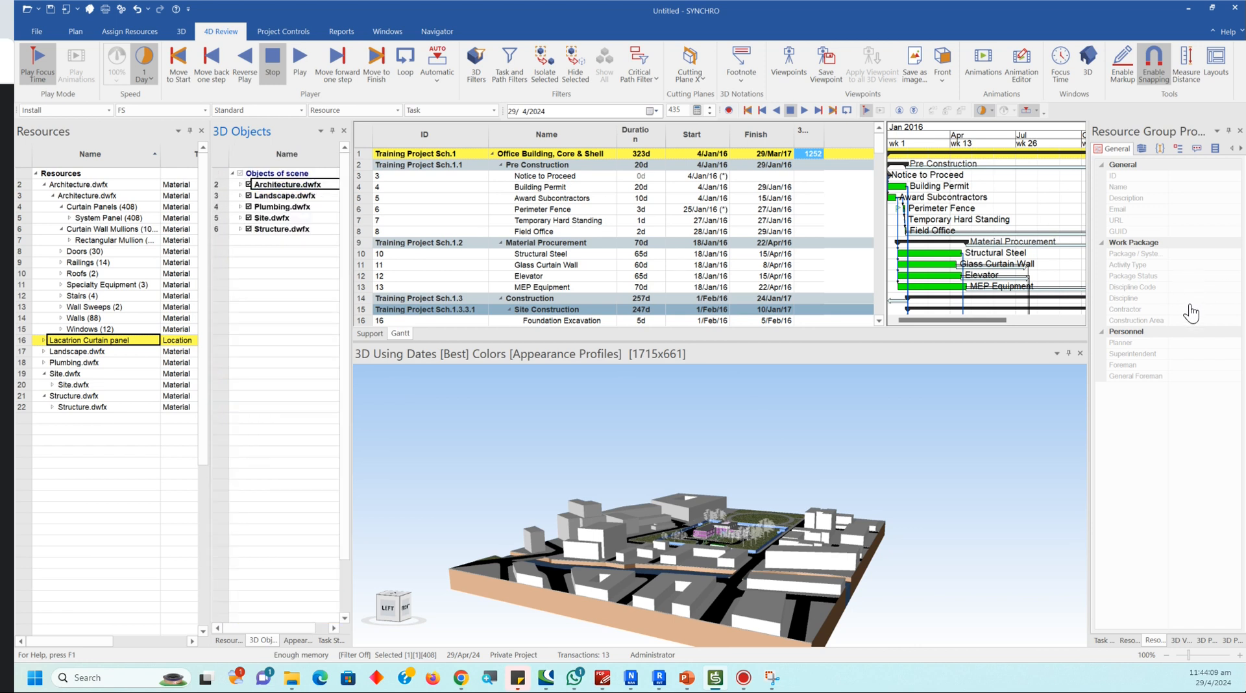
# Step: Clear the object selection, view the whole model from a higher angle, and show the Resource Groups list
pyautogui.press('Escape')
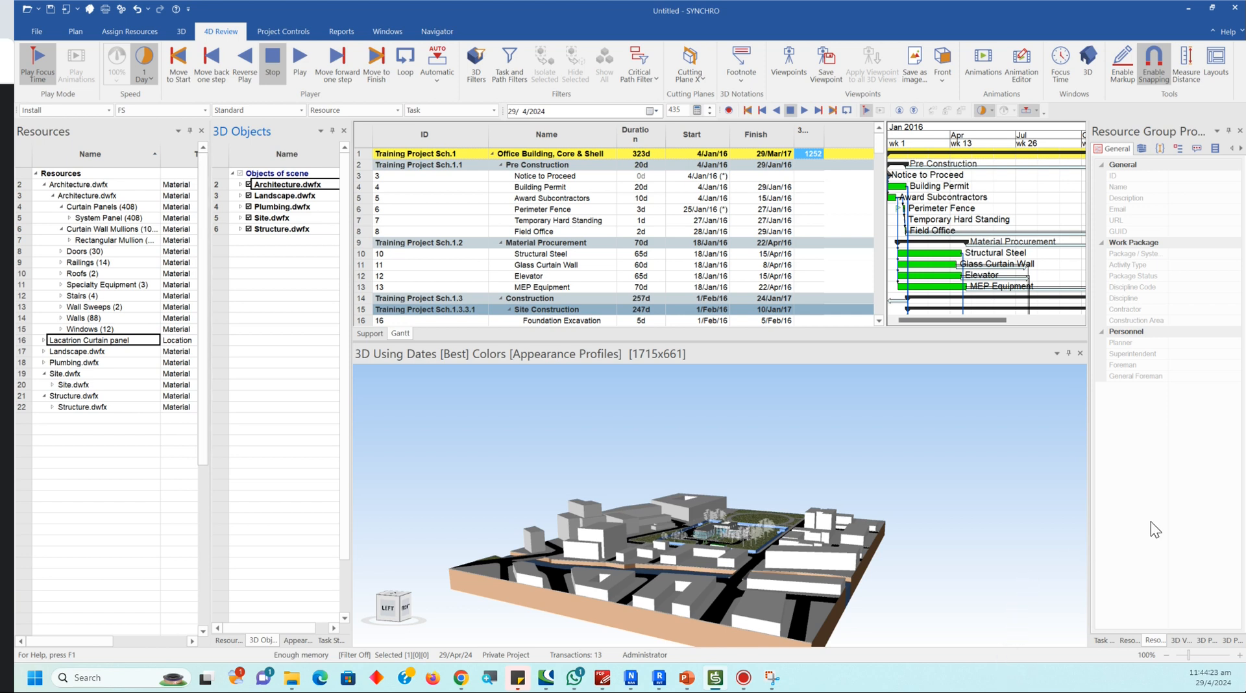
pyautogui.scroll(-2, 753, 546)
pyautogui.moveTo(747, 519); pyautogui.dragTo(688, 571, button='middle')
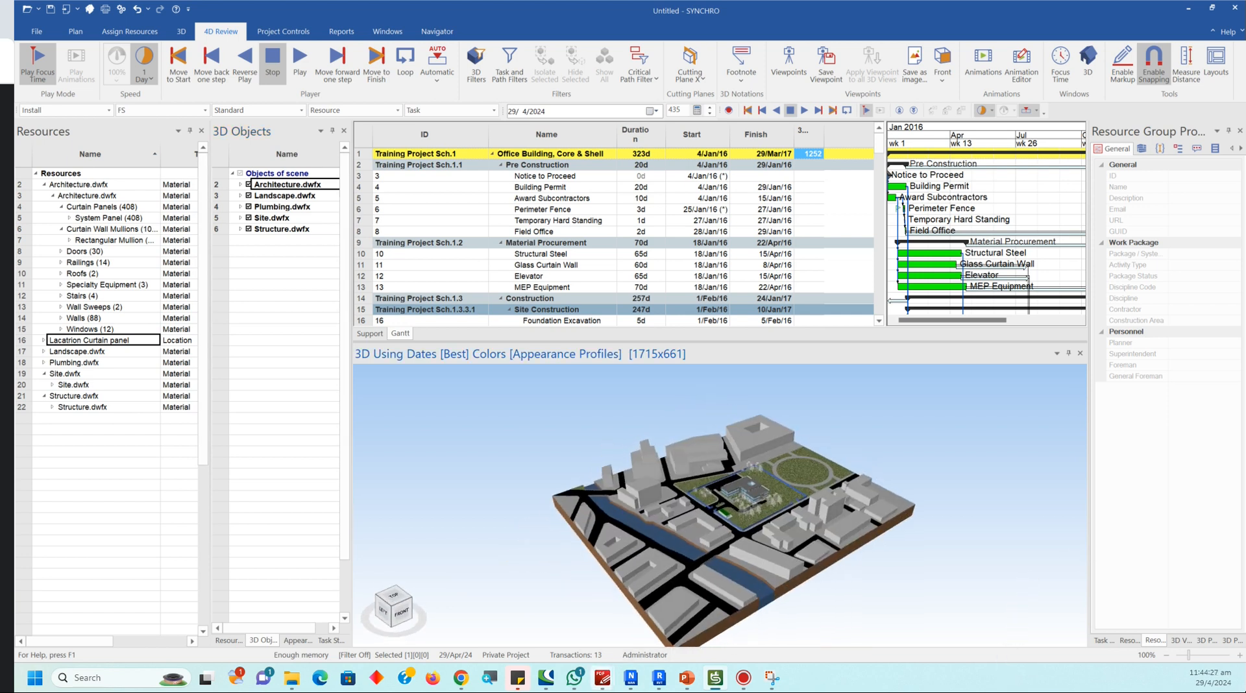
pyautogui.moveTo(602, 678)
pyautogui.click(228, 640)
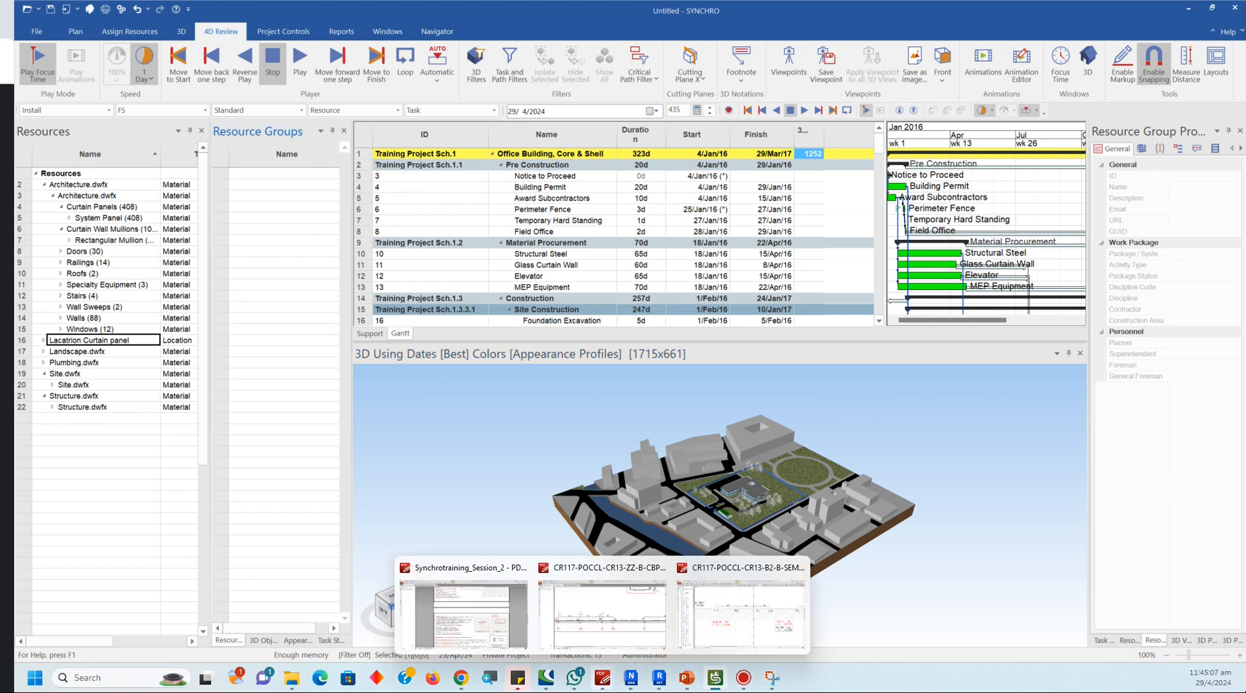
# Step: Read the Creating Resources instructions for structural foundations in Synchrotraining_Session_2 in PDF-XChange Editor, then return to SYNCHRO
pyautogui.click(465, 613)
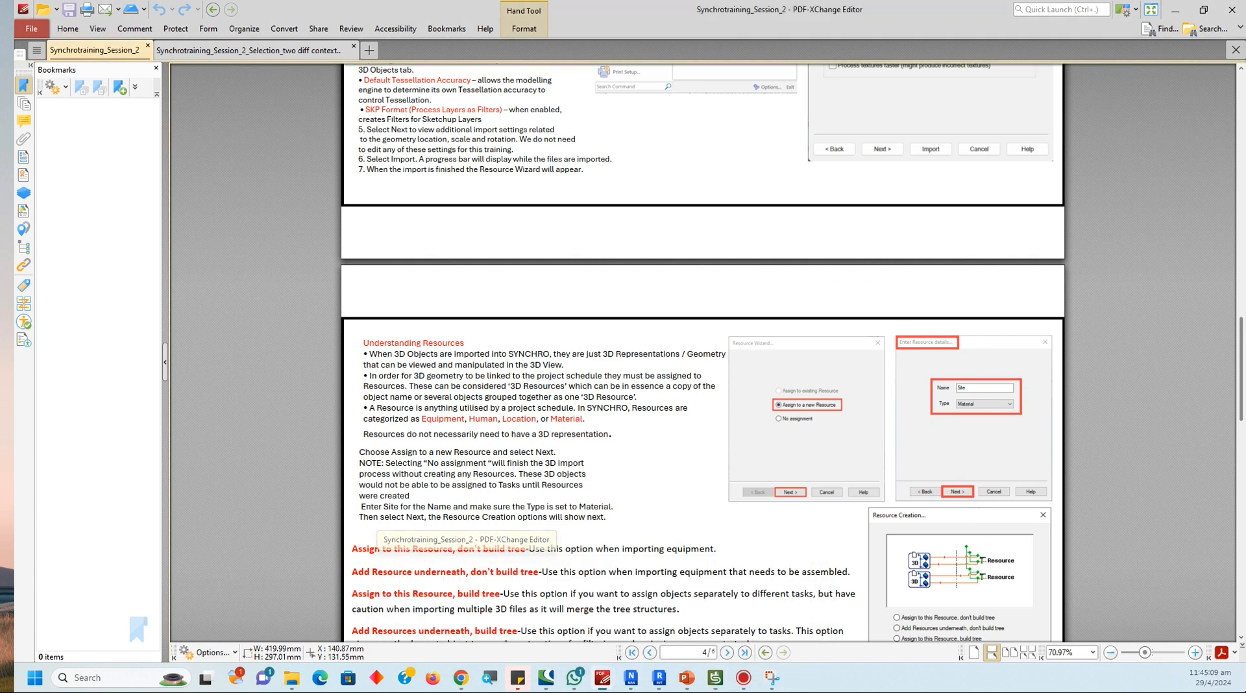
pyautogui.scroll(-5, 702, 351)
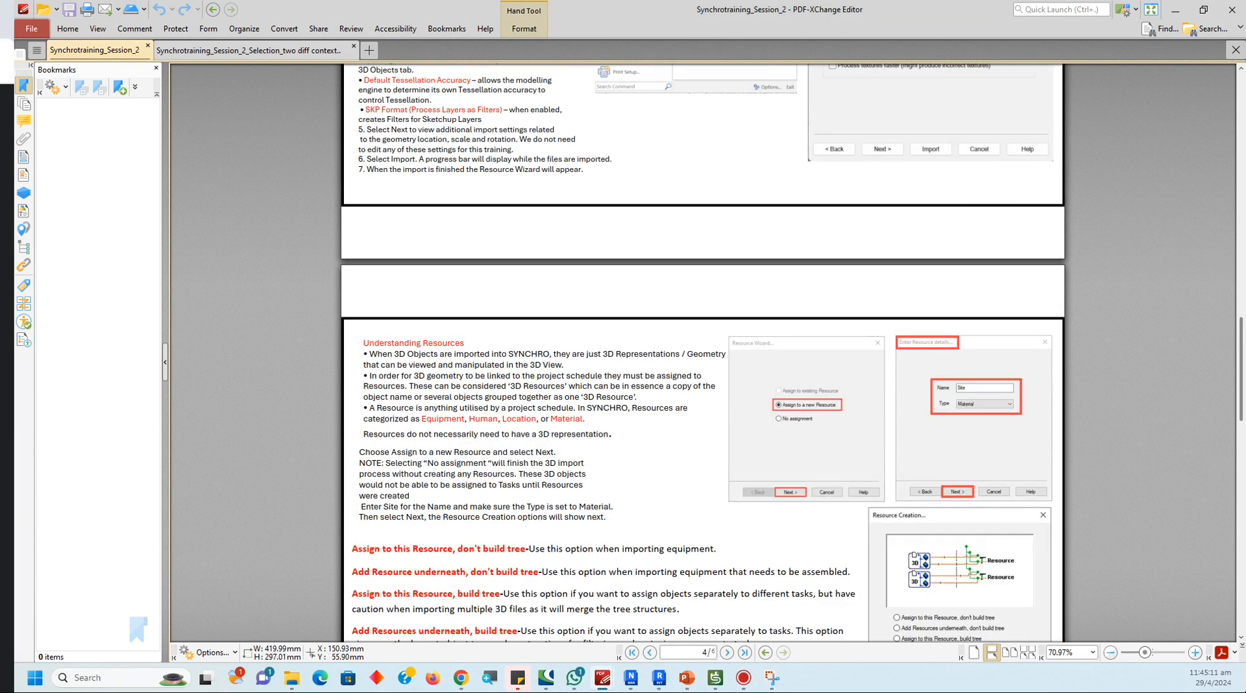
pyautogui.scroll(-8, 702, 351)
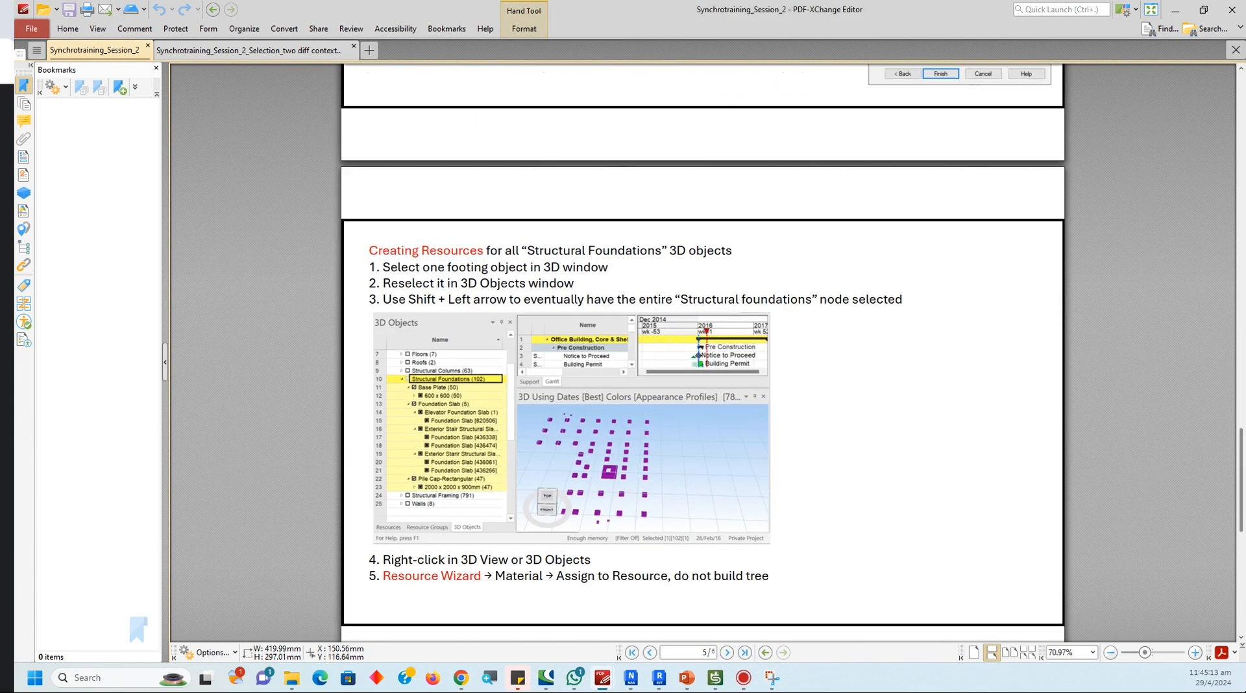
pyautogui.scroll(-1, 702, 350)
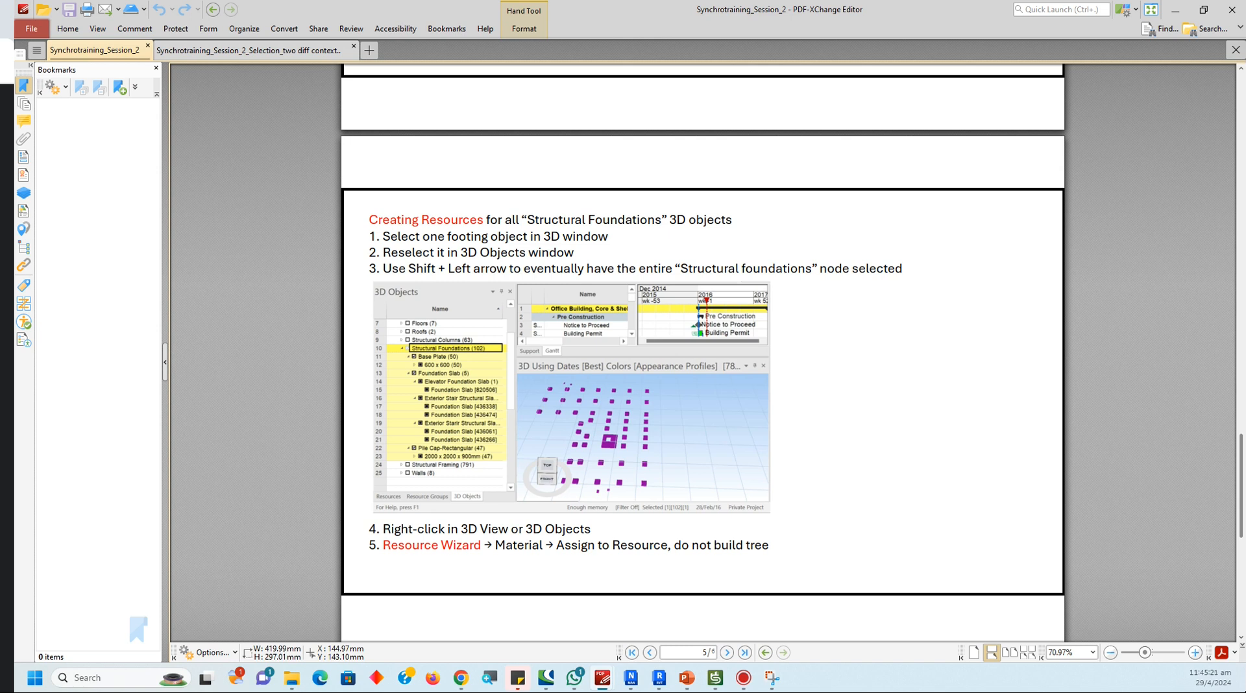
pyautogui.scroll(-6, 702, 351)
pyautogui.scroll(-2, 703, 350)
pyautogui.scroll(4, 702, 350)
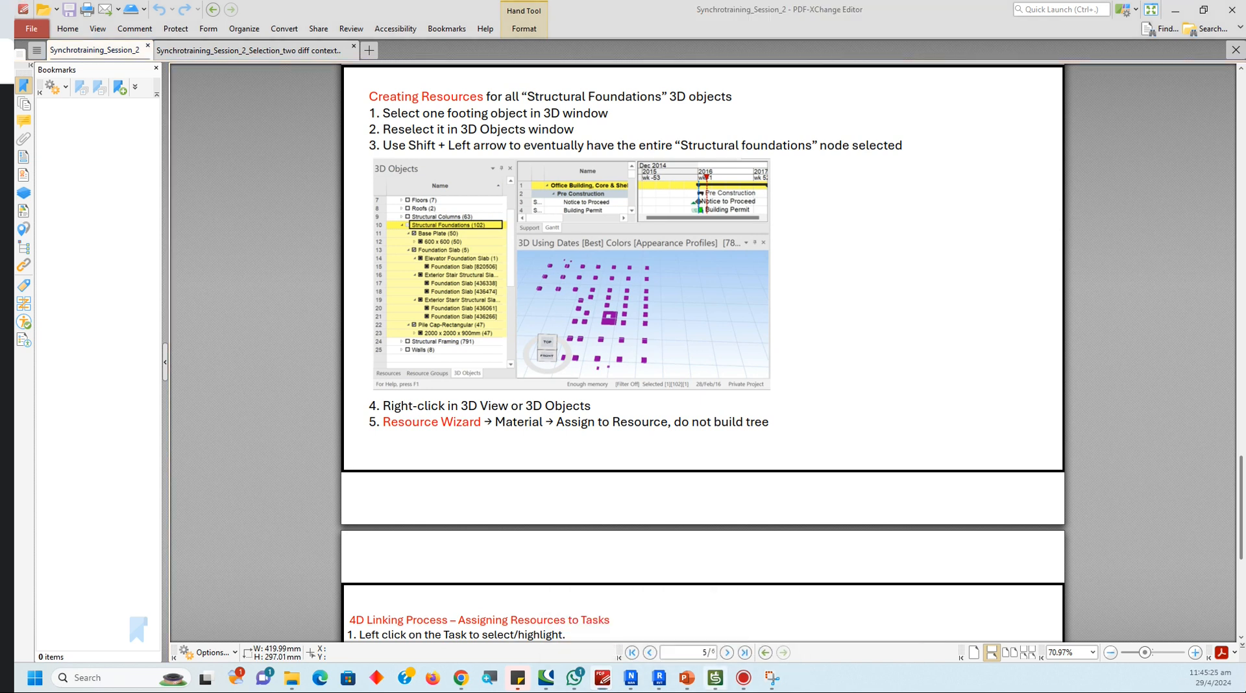
pyautogui.hotkey('alt', 'Tab')
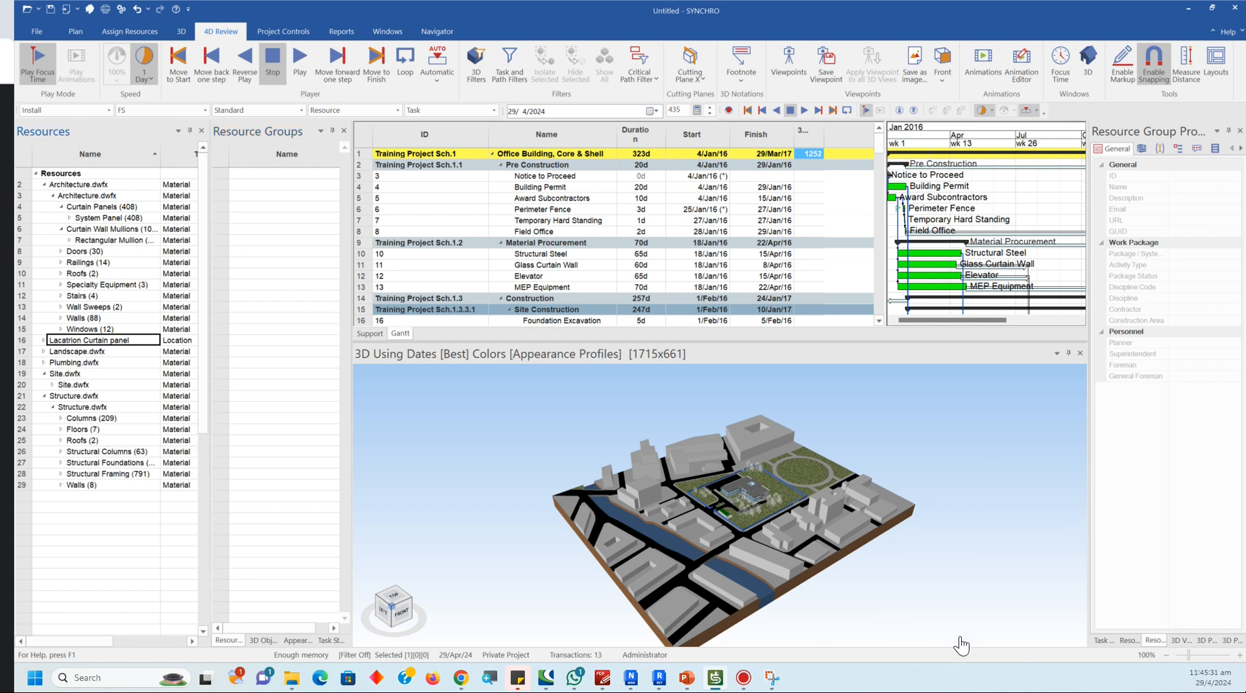
# Step: Switch to PDF-XChange Editor and examine the Resource Selection page of the Synchrotraining_Session_2 selection document at a readable zoom
pyautogui.moveTo(602, 678)
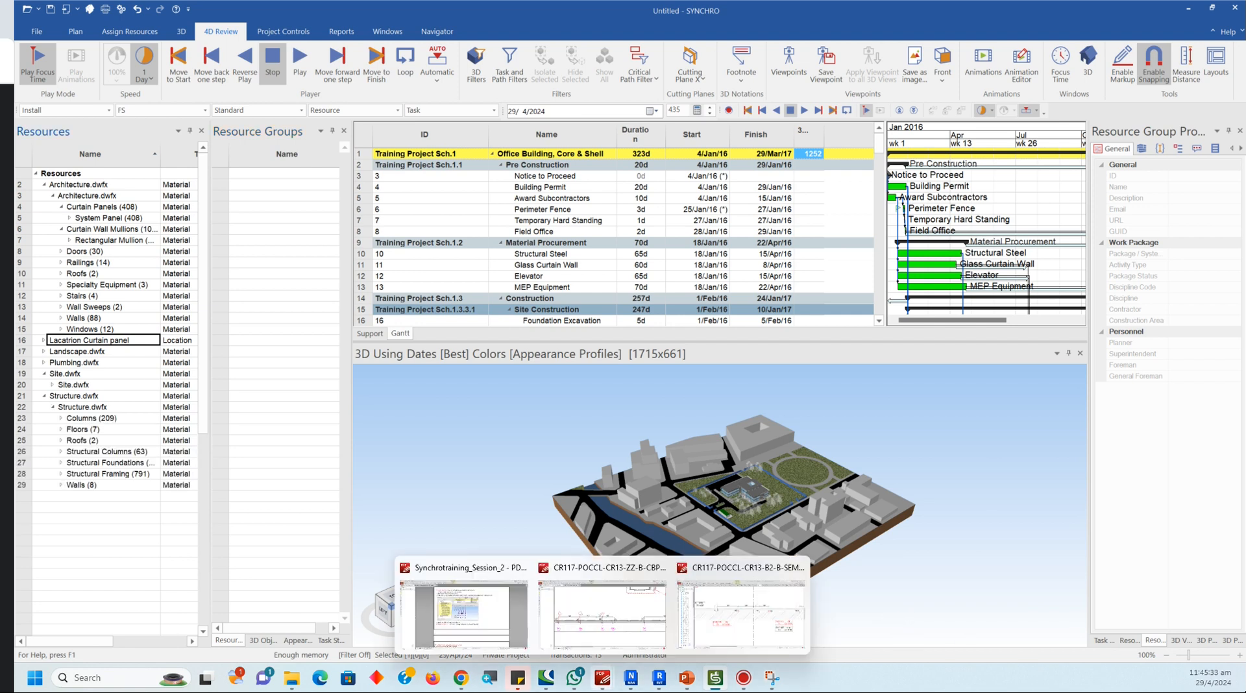
pyautogui.click(464, 607)
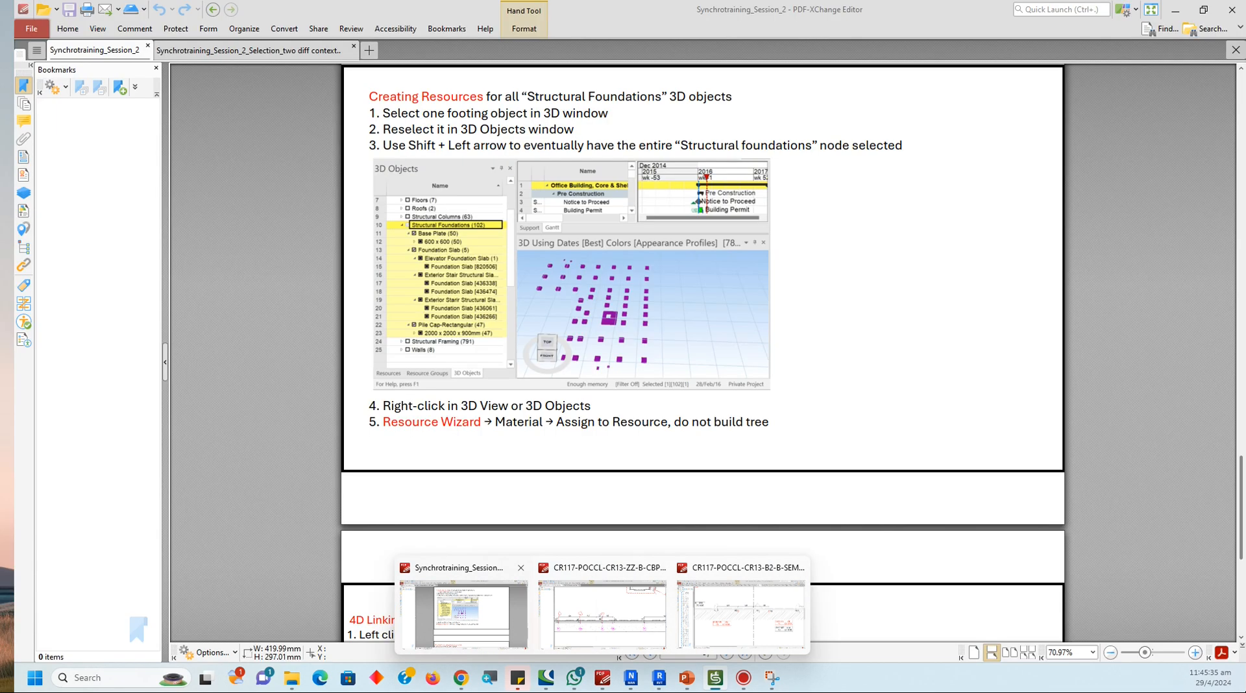
pyautogui.click(248, 50)
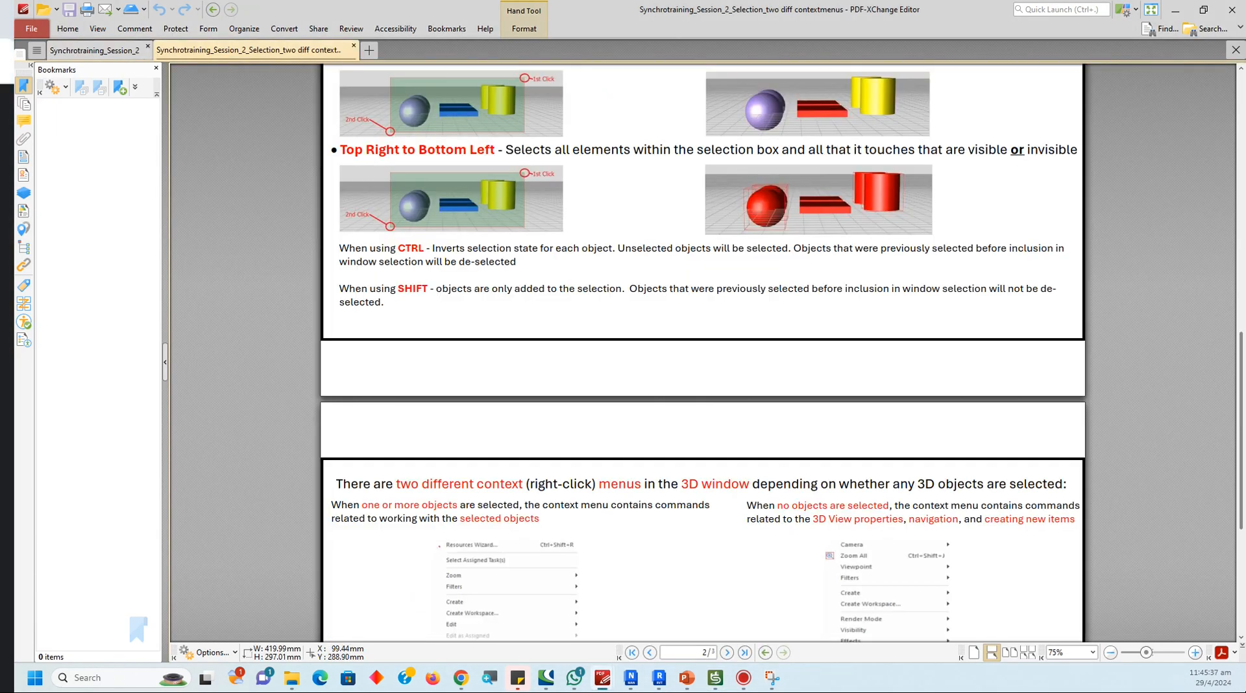
pyautogui.keyDown('ctrl'); pyautogui.scroll(-3, 570, 387); pyautogui.keyUp('ctrl')
pyautogui.scroll(3, 571, 387)
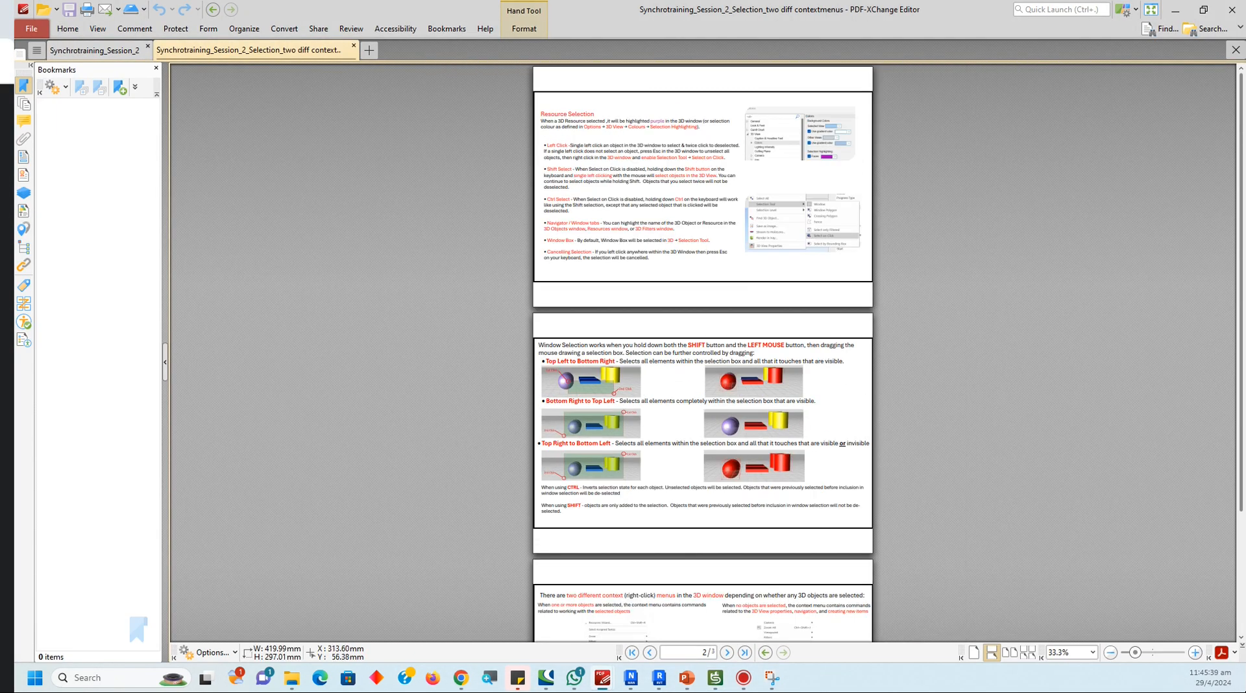
pyautogui.keyDown('ctrl'); pyautogui.scroll(3, 572, 390); pyautogui.keyUp('ctrl')
pyautogui.keyDown('ctrl'); pyautogui.scroll(1, 703, 305); pyautogui.keyUp('ctrl')
pyautogui.keyDown('ctrl'); pyautogui.scroll(-1, 703, 306); pyautogui.keyUp('ctrl')
pyautogui.keyDown('ctrl'); pyautogui.scroll(1, 703, 305); pyautogui.keyUp('ctrl')
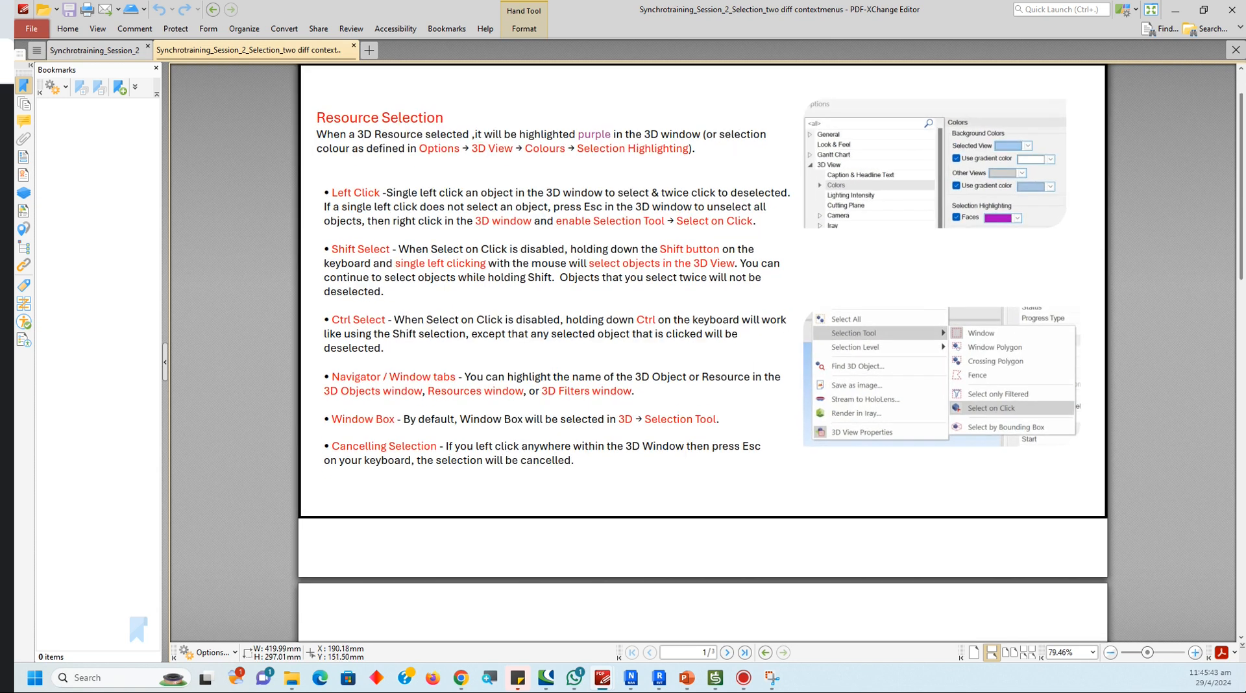
pyautogui.keyDown('ctrl'); pyautogui.scroll(1, 649, 283); pyautogui.keyUp('ctrl')
pyautogui.keyDown('ctrl'); pyautogui.scroll(-1, 617, 284); pyautogui.keyUp('ctrl')
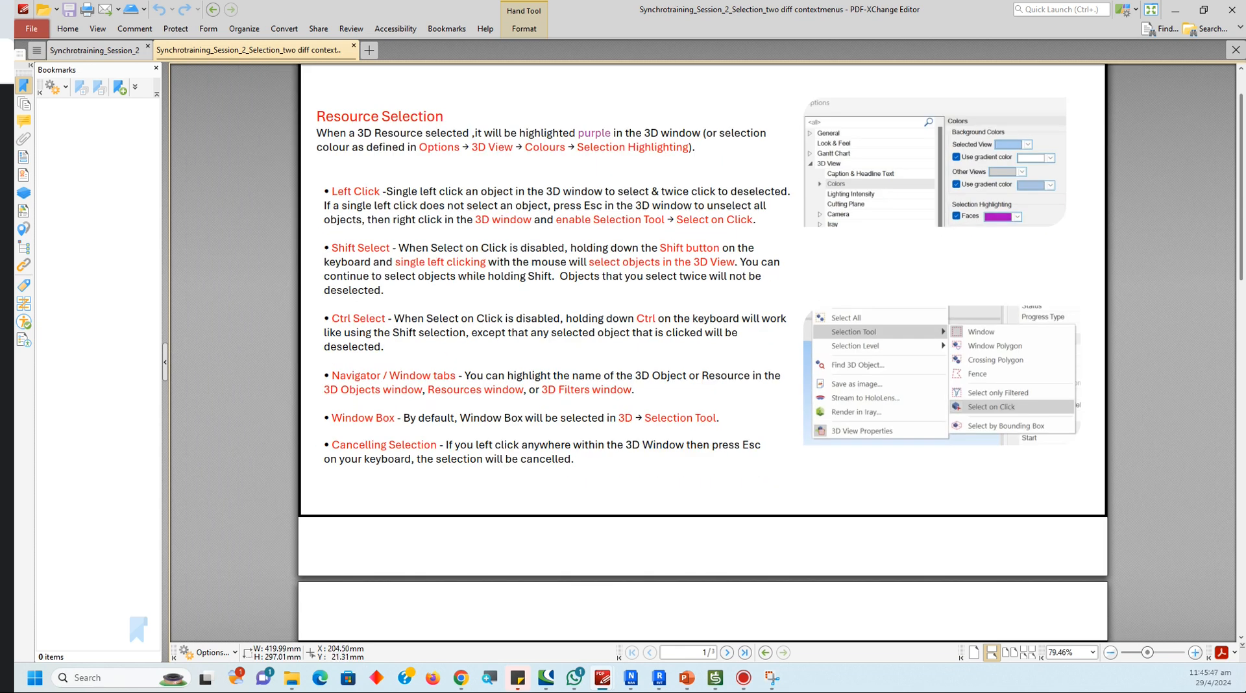
# Step: Switch back to SYNCHRO and select the office building's flat roof surface in the 3D view
pyautogui.click(715, 678)
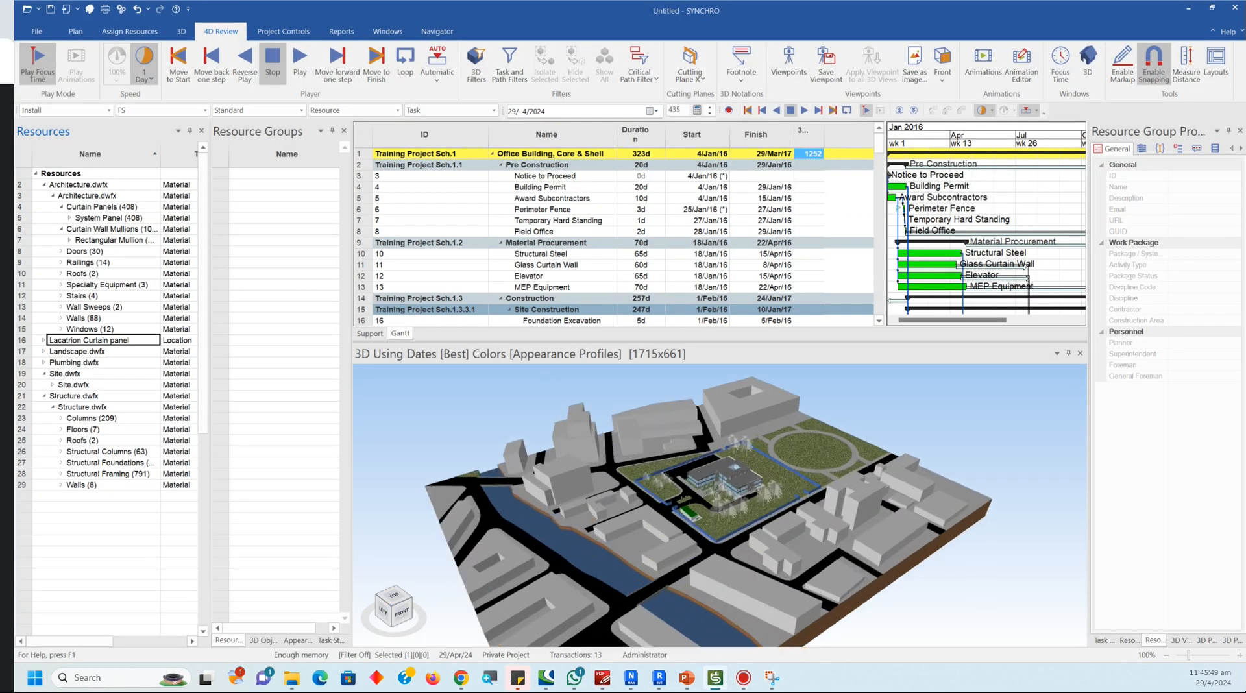
pyautogui.moveTo(805, 506); pyautogui.dragTo(624, 481)
pyautogui.scroll(4, 721, 468)
pyautogui.moveTo(721, 474); pyautogui.dragTo(805, 517)
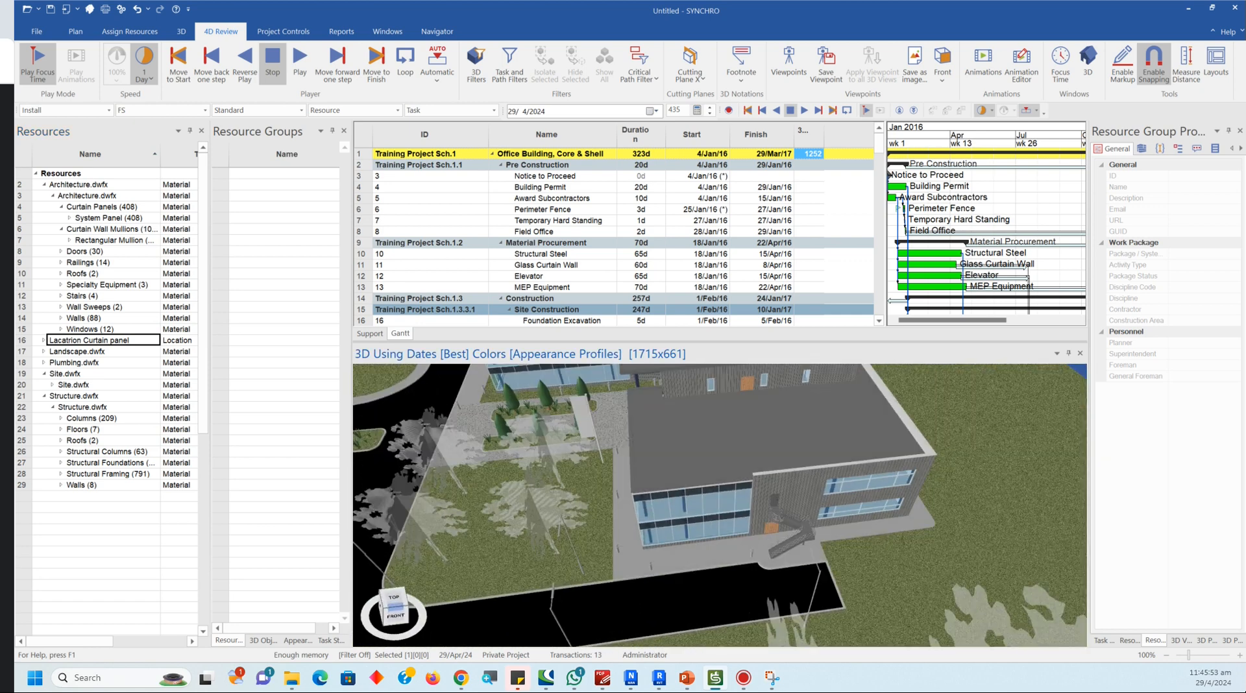
pyautogui.click(775, 434)
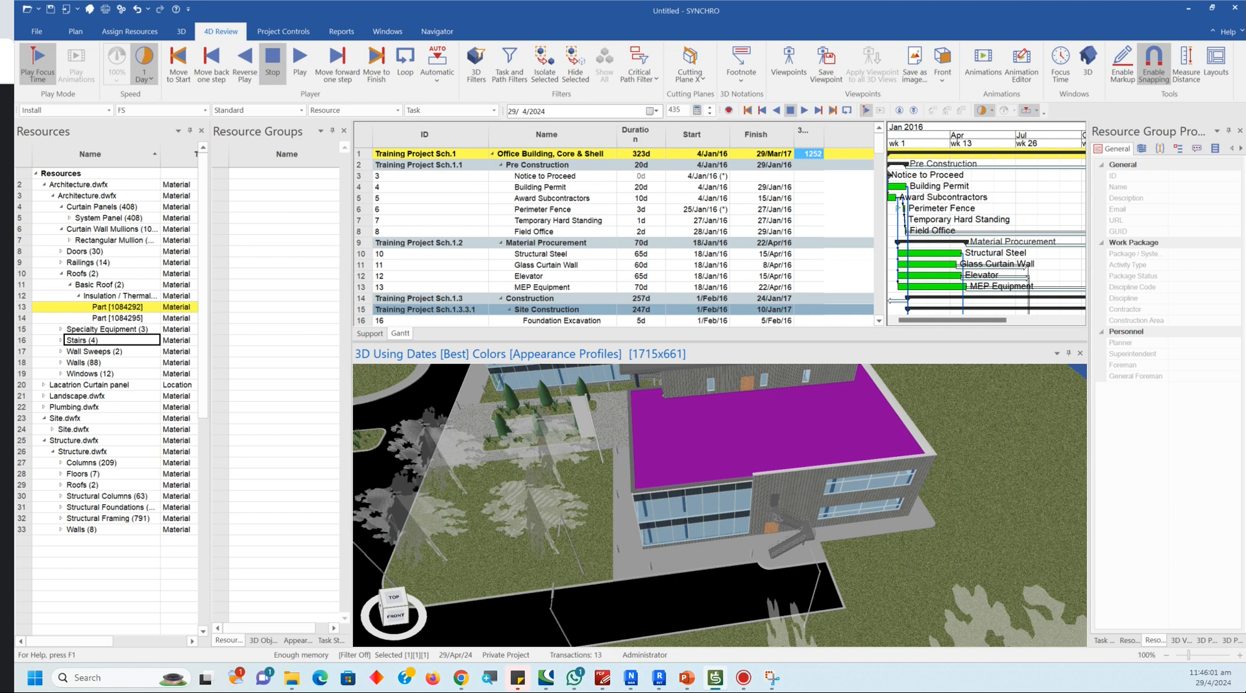
# Step: Clear the 3D selection and select the roof part Part [1084292] from the Resources list instead
pyautogui.click(1013, 470)
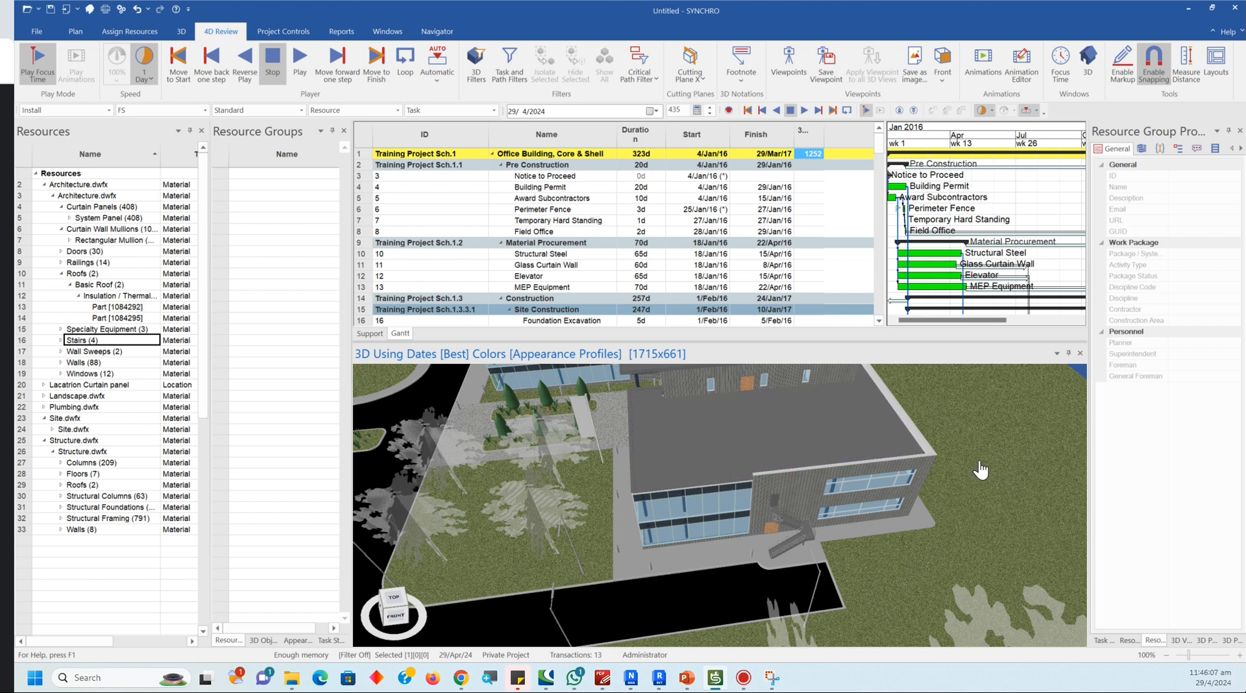
pyautogui.click(117, 307)
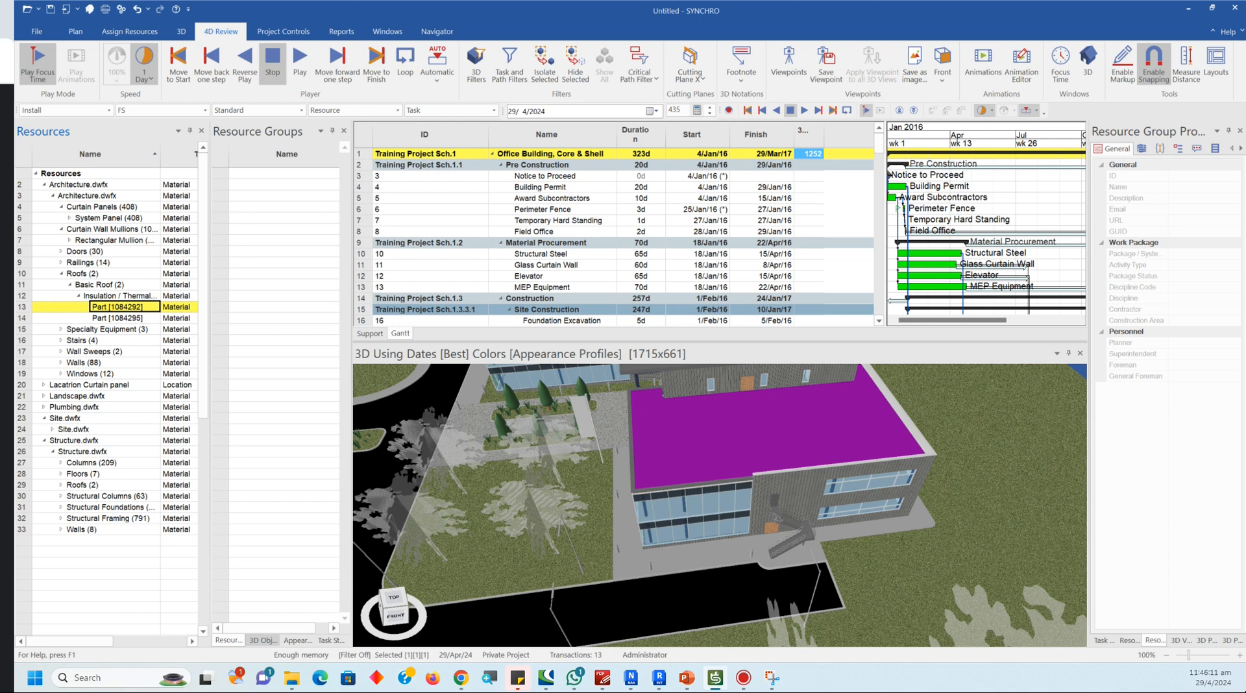
# Step: Show the 3D Objects list in a wider pane, then clear the selection and reselect the flat roof in the 3D view
pyautogui.click(263, 641)
pyautogui.moveTo(351, 454); pyautogui.dragTo(399, 455)
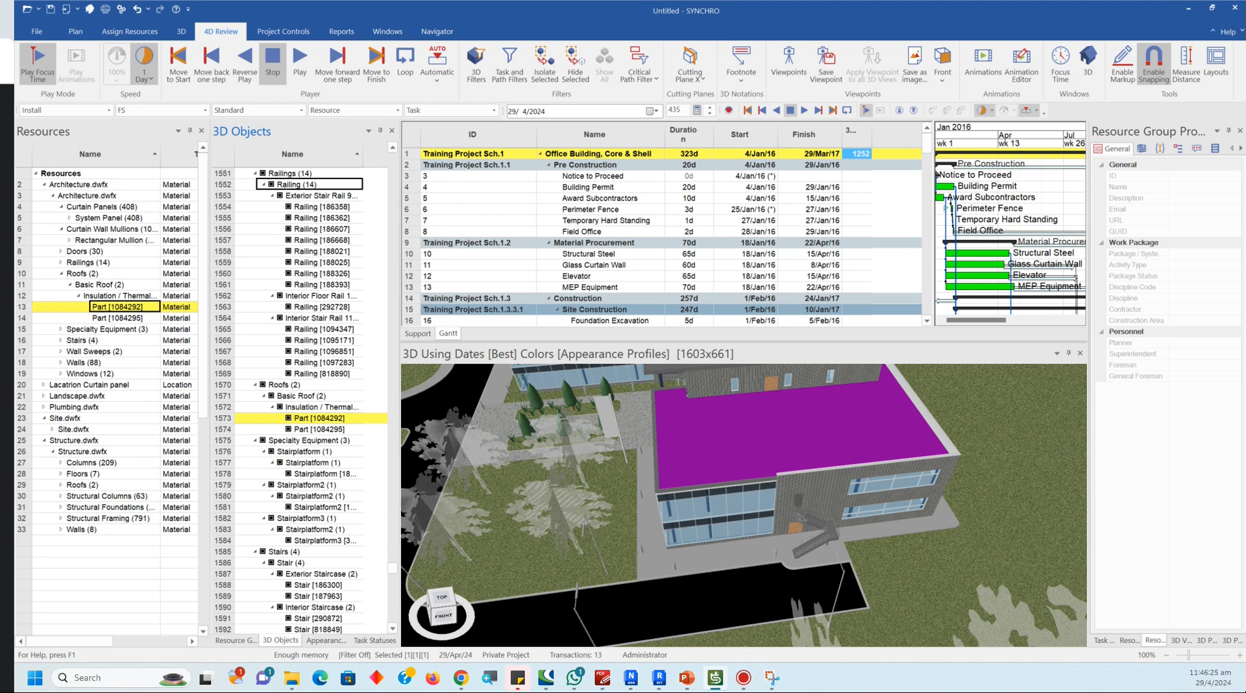
pyautogui.click(442, 443)
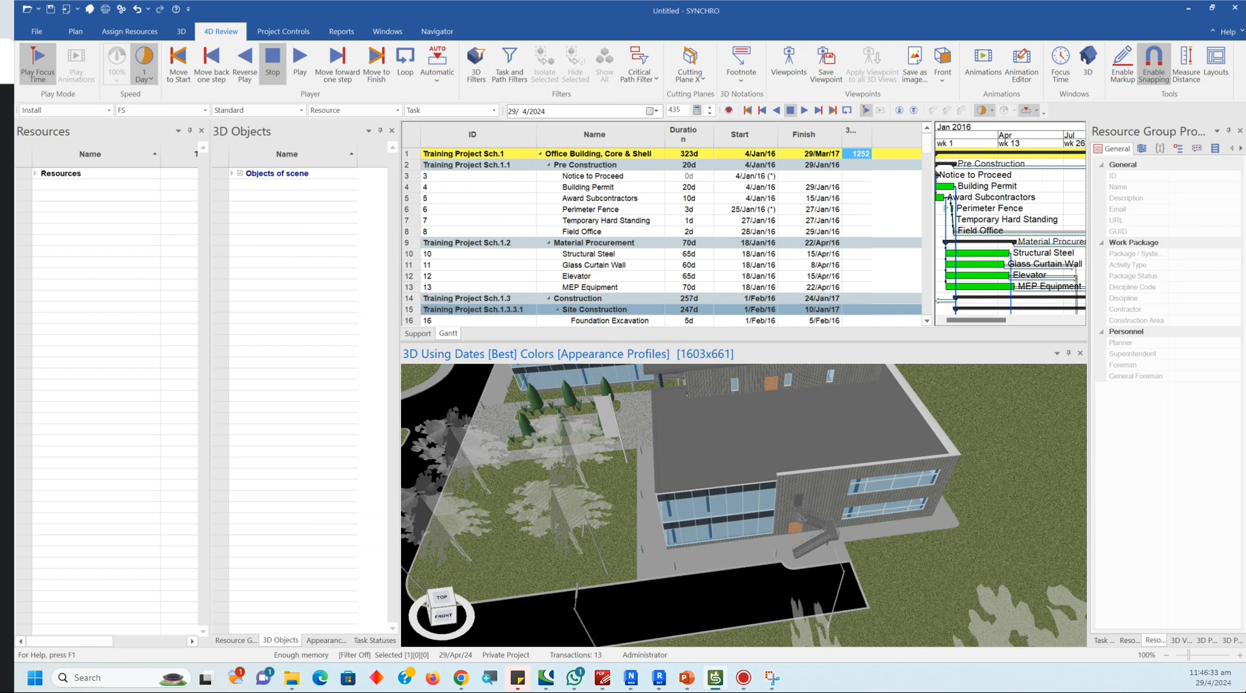
pyautogui.click(788, 431)
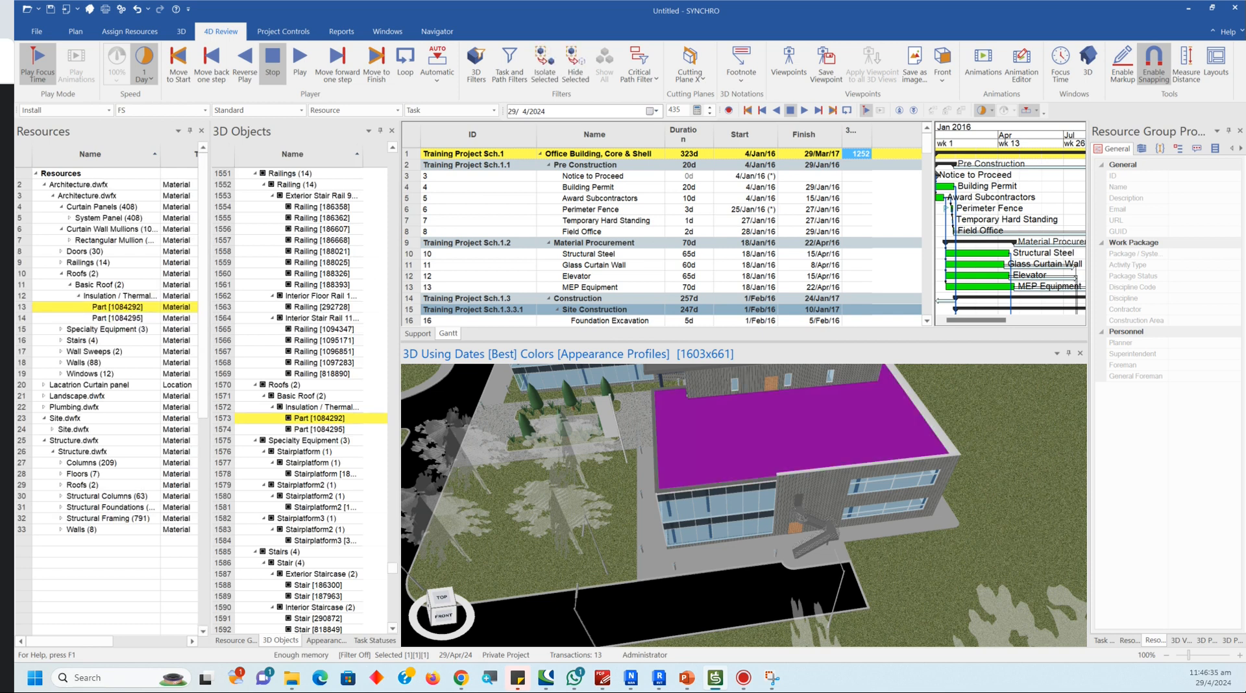
# Step: Read the Left Click and Shift Select notes on the Resource Selection page in PDF-XChange Editor, then return to SYNCHRO
pyautogui.moveTo(602, 678)
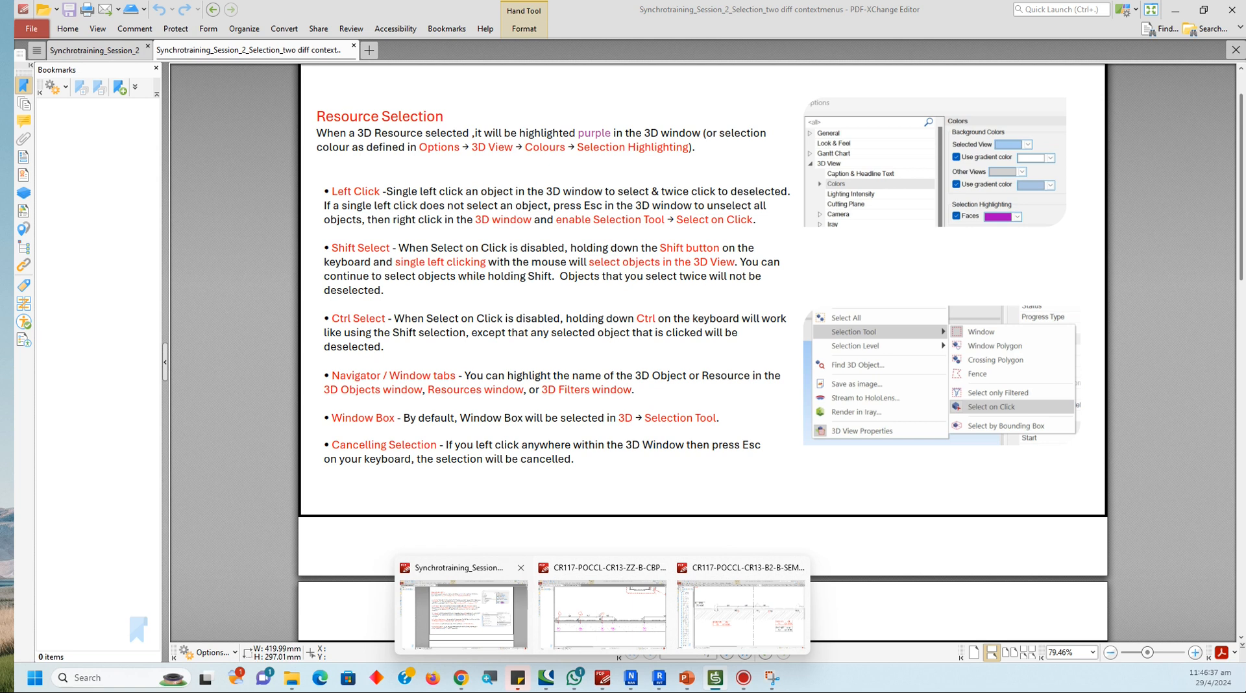
pyautogui.click(464, 610)
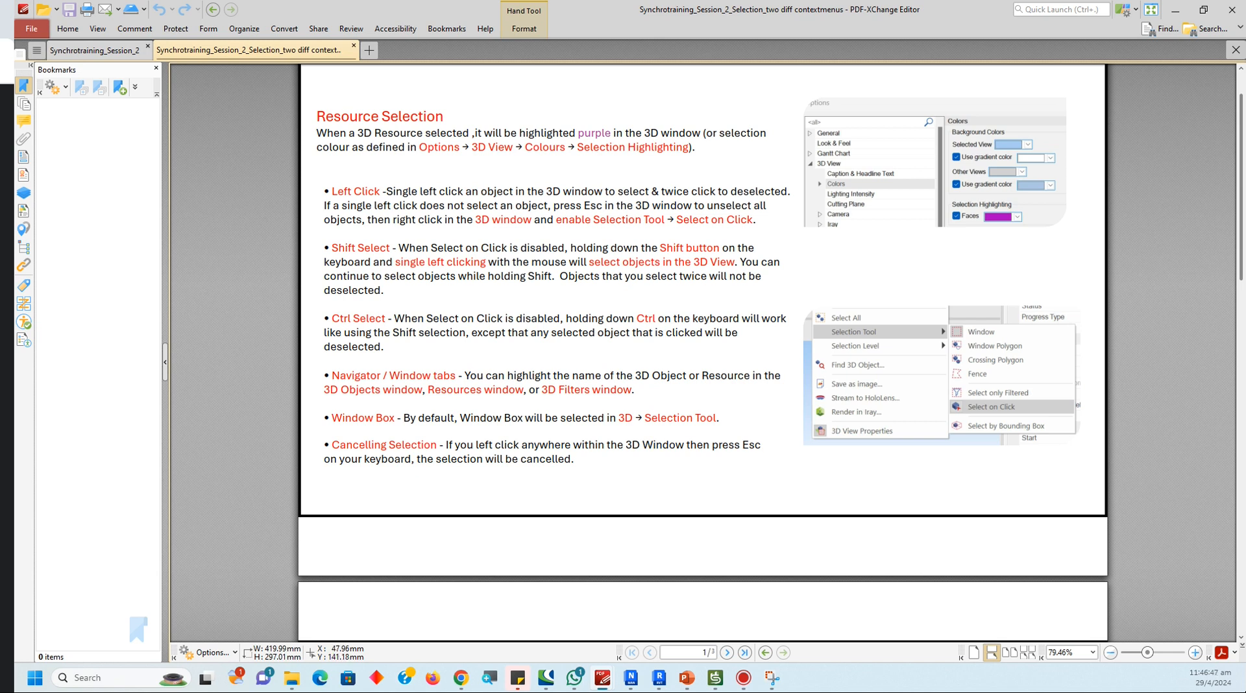
pyautogui.click(716, 678)
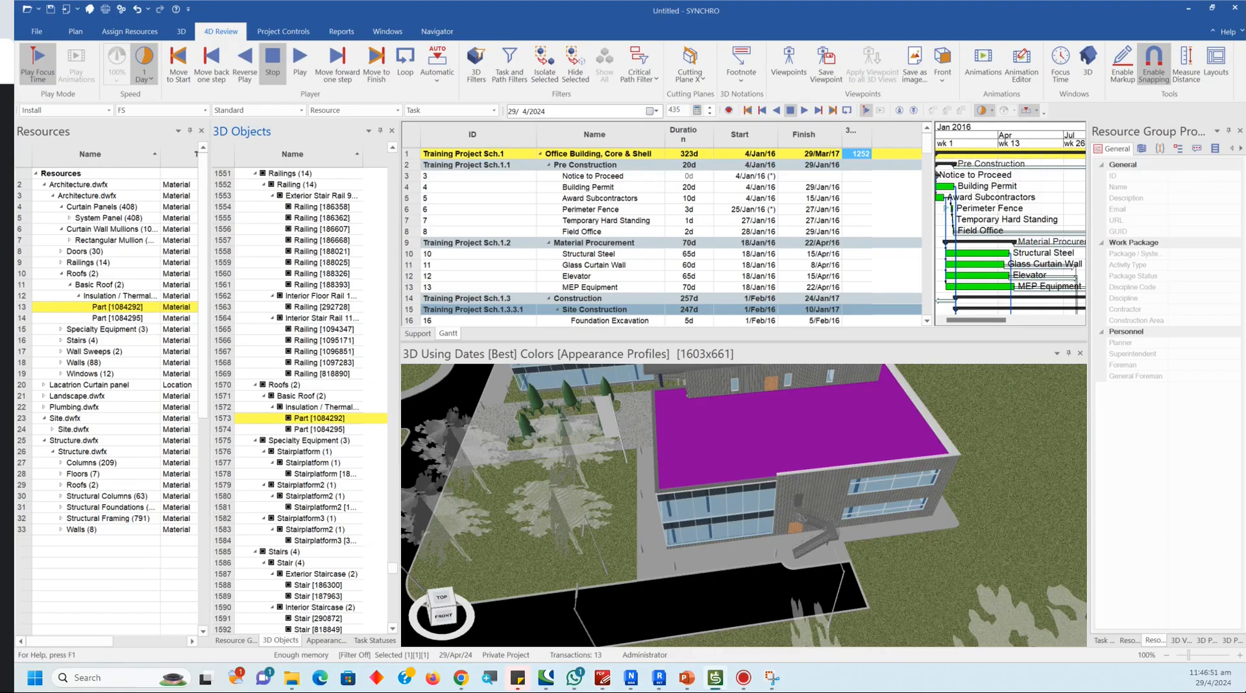
# Step: Extend the flat roof selection with the upper-storey wall, the upper roof and the side exterior wall in the 3D view
pyautogui.scroll(4, 870, 416)
pyautogui.scroll(-3, 819, 442)
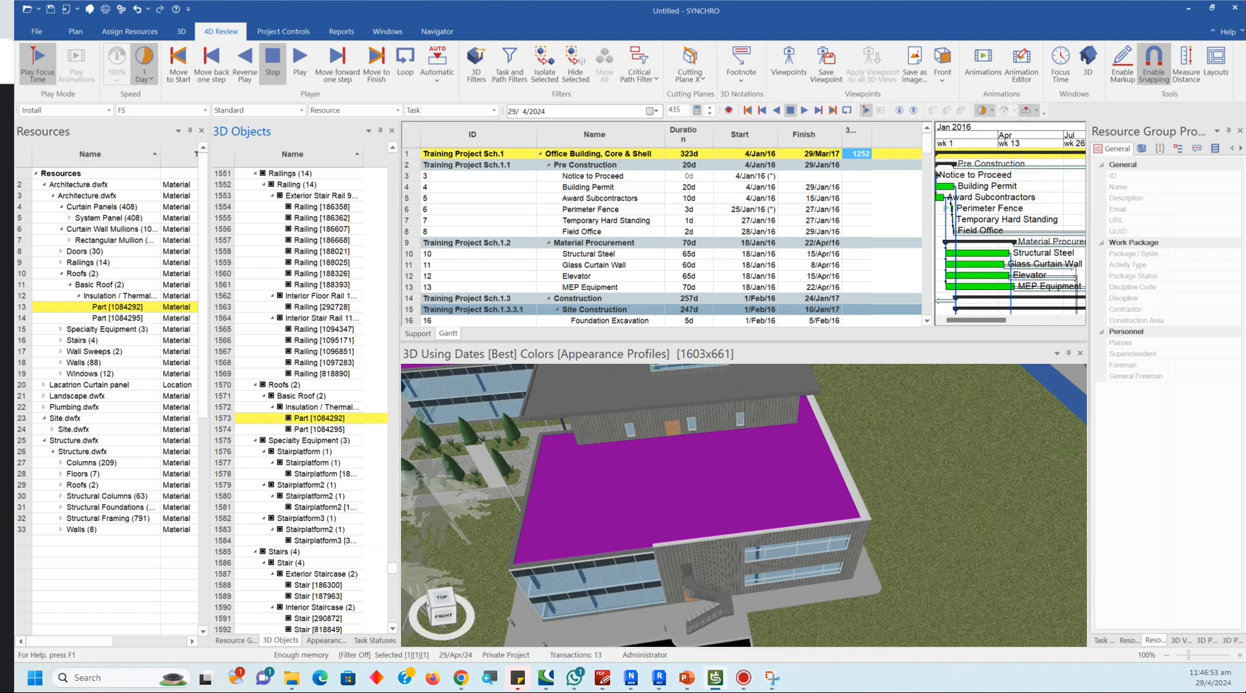
pyautogui.keyDown('ctrl'); pyautogui.click(769, 418); pyautogui.keyUp('ctrl')
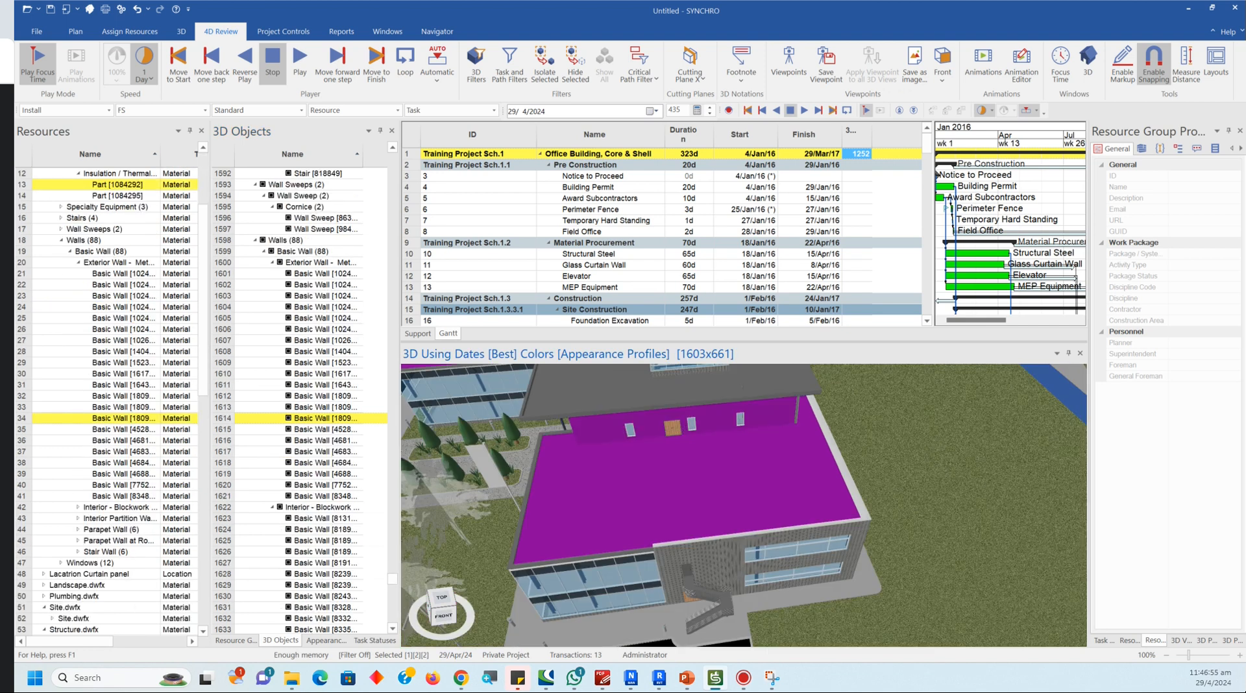
pyautogui.keyDown('ctrl'); pyautogui.click(743, 388); pyautogui.keyUp('ctrl')
pyautogui.keyDown('ctrl'); pyautogui.click(866, 537); pyautogui.keyUp('ctrl')
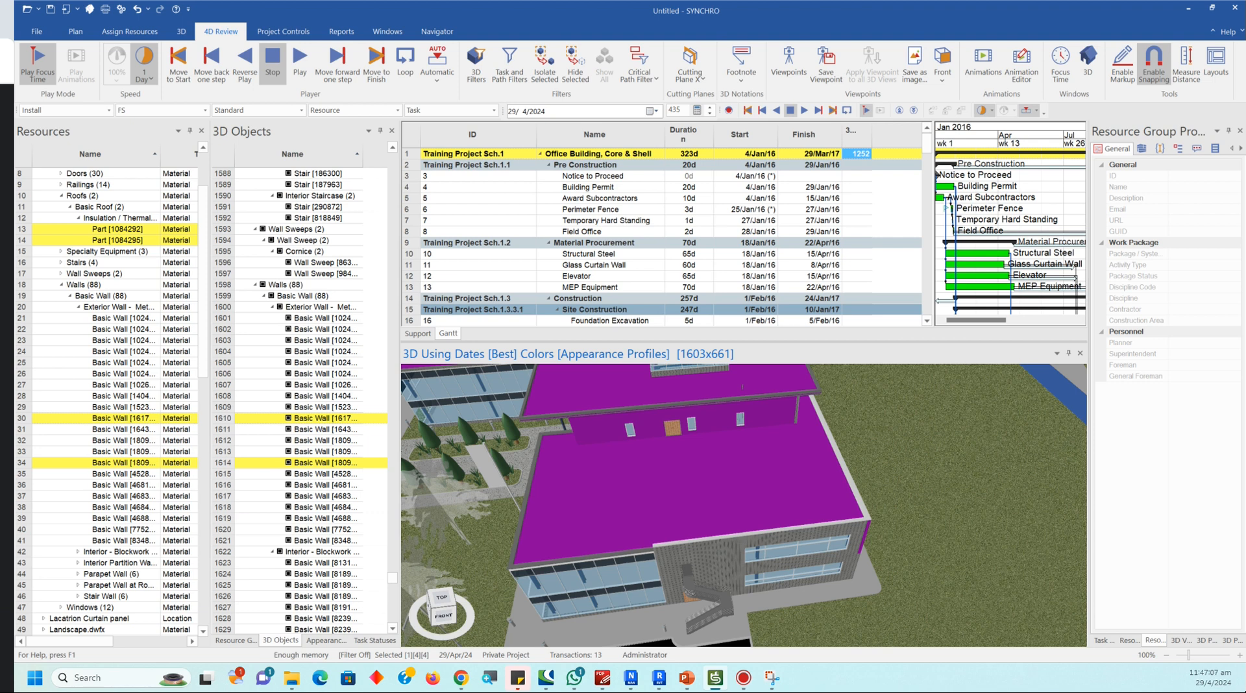
# Step: Remove the lower flat roof and upper-storey wall from the multiple selection, then add the lower roof back
pyautogui.keyDown('ctrl'); pyautogui.click(688, 477); pyautogui.keyUp('ctrl')
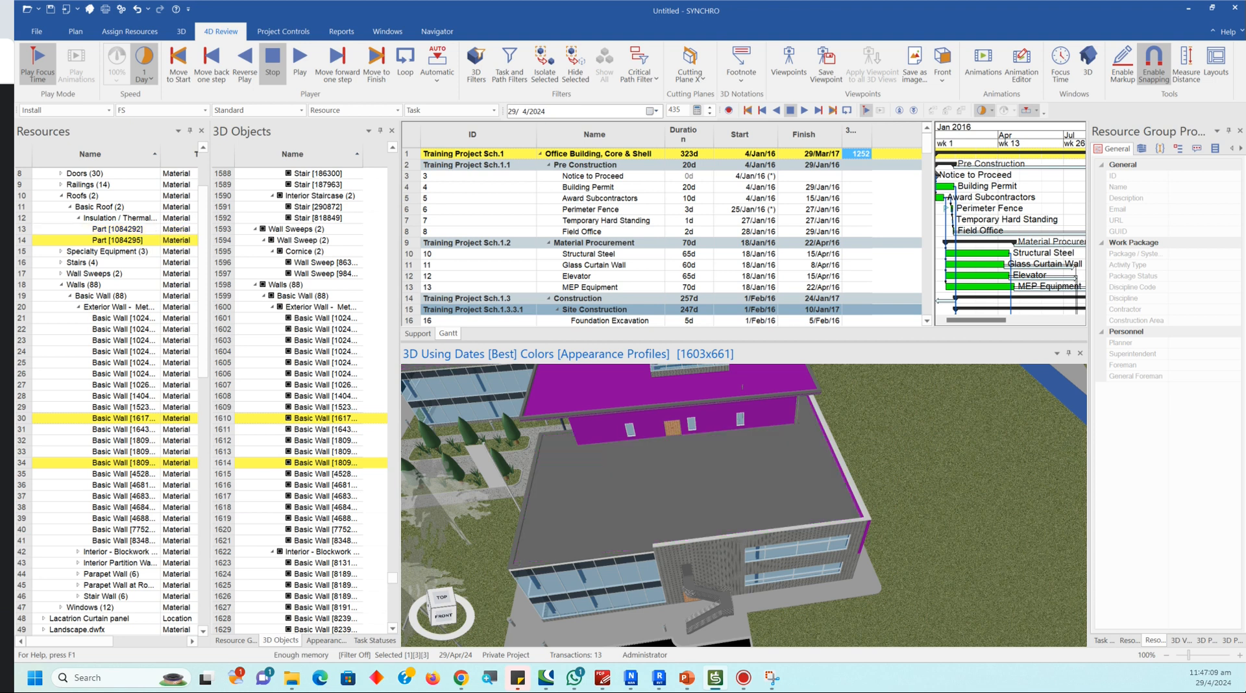
pyautogui.keyDown('ctrl'); pyautogui.click(714, 425); pyautogui.keyUp('ctrl')
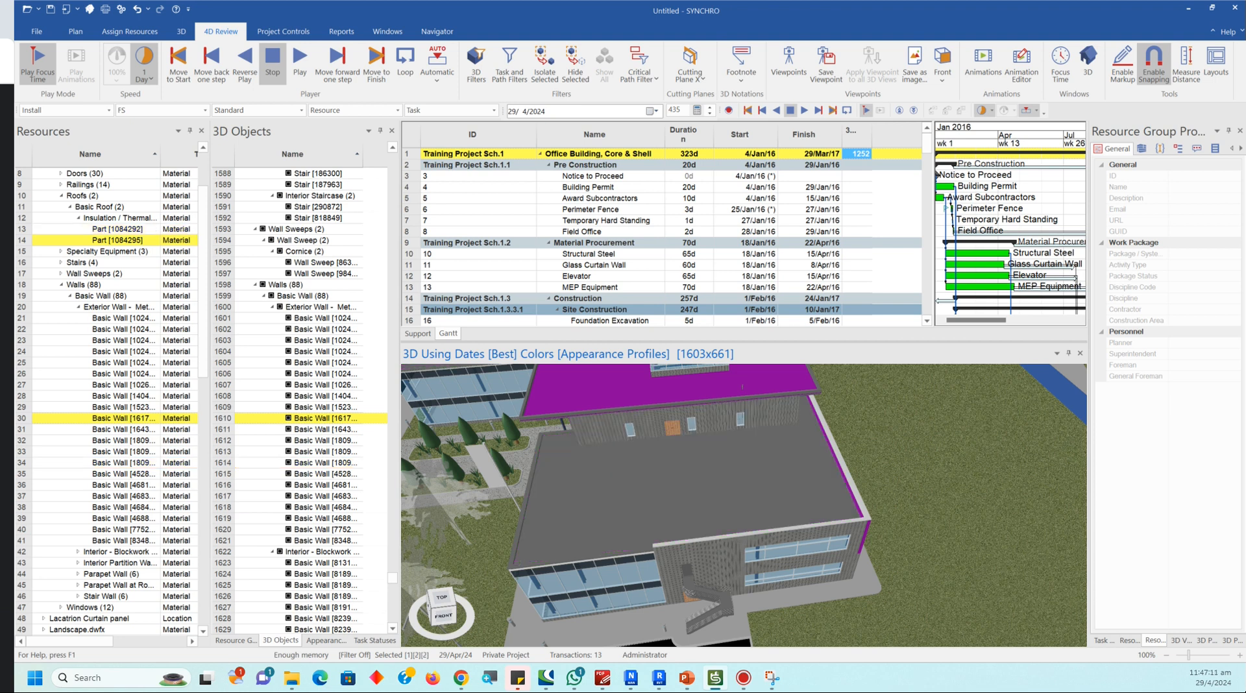
pyautogui.keyDown('ctrl'); pyautogui.click(688, 477); pyautogui.keyUp('ctrl')
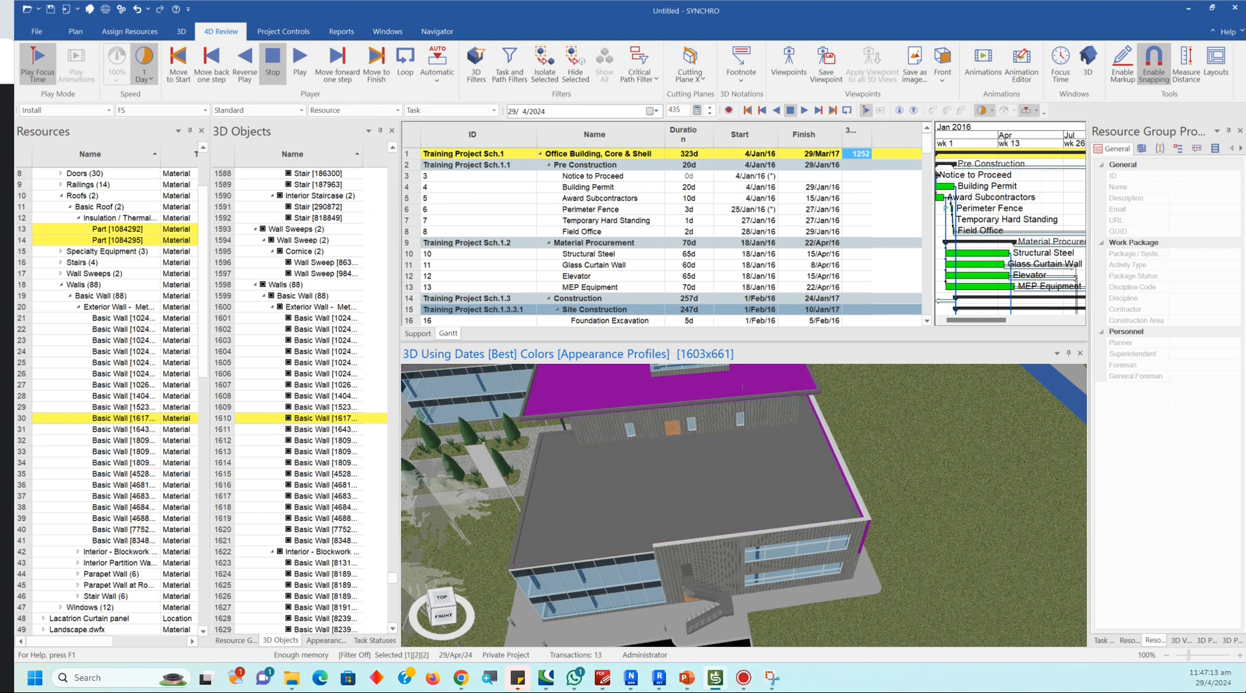
# Step: Clear the multiple selection, select only the lower flat roof in the 3D view, and cancel that selection
pyautogui.press('Escape')
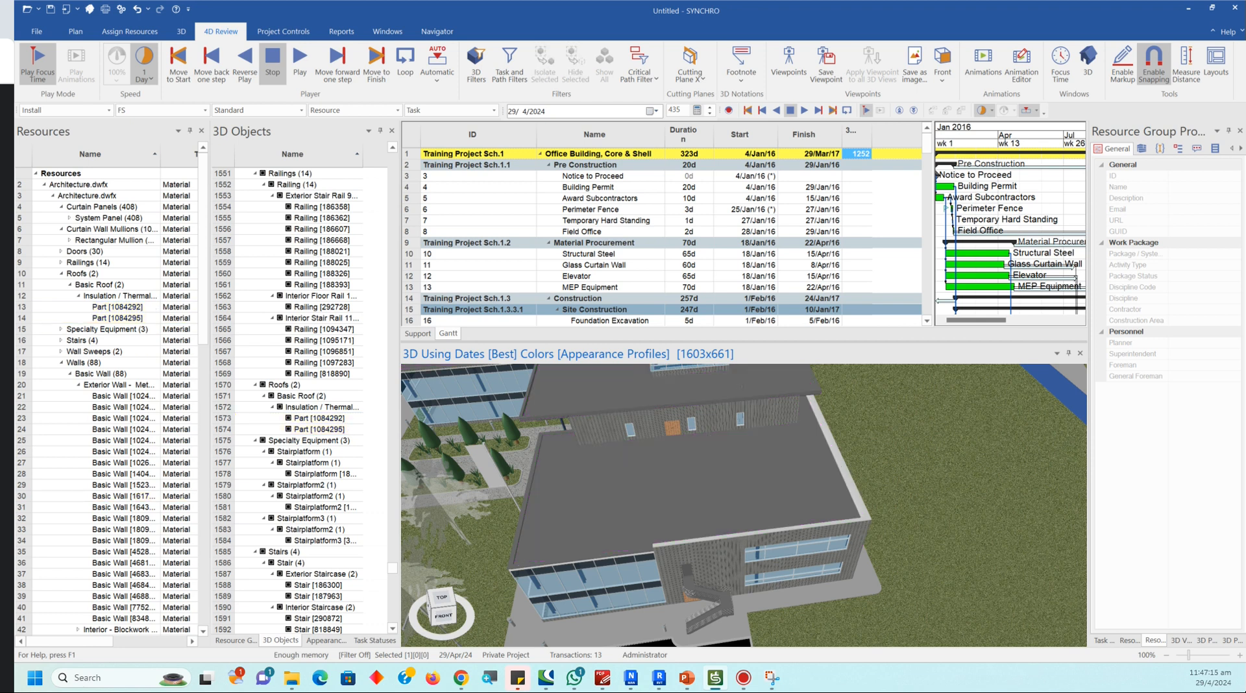
pyautogui.click(688, 477)
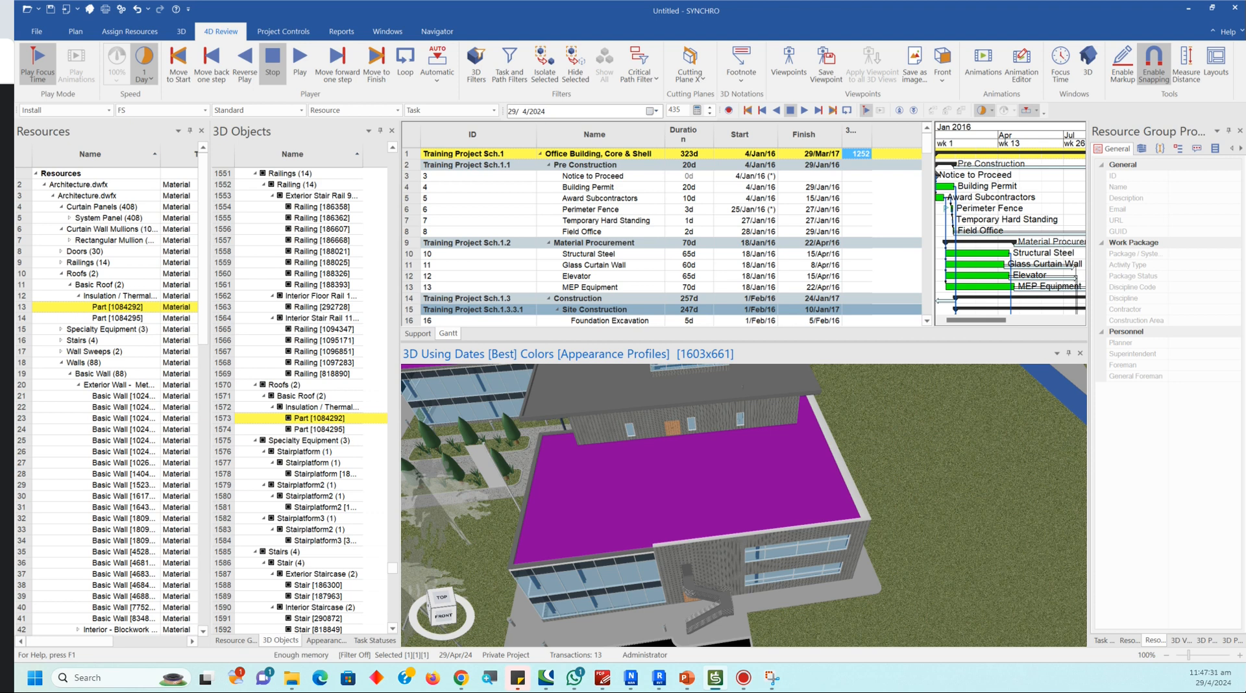
pyautogui.press('Escape')
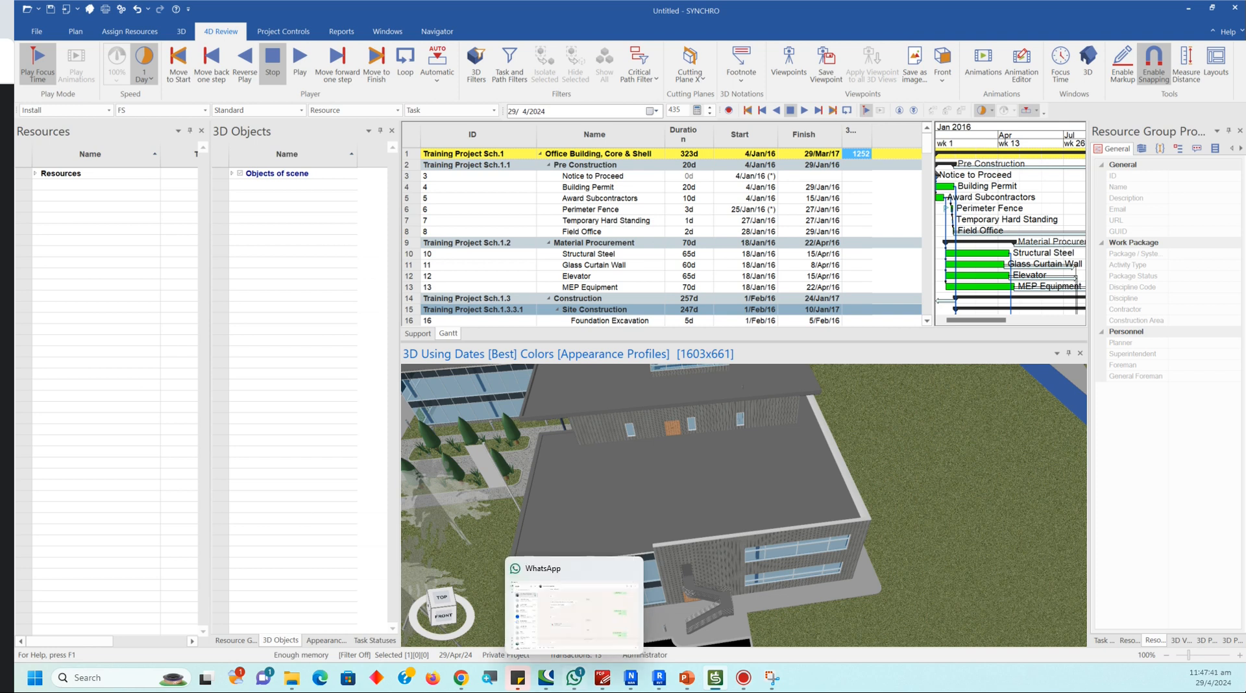
# Step: Switch to PDF-XChange Editor, review the Resource Selection rules for selecting and cancelling, and switch back to SYNCHRO
pyautogui.moveTo(603, 678)
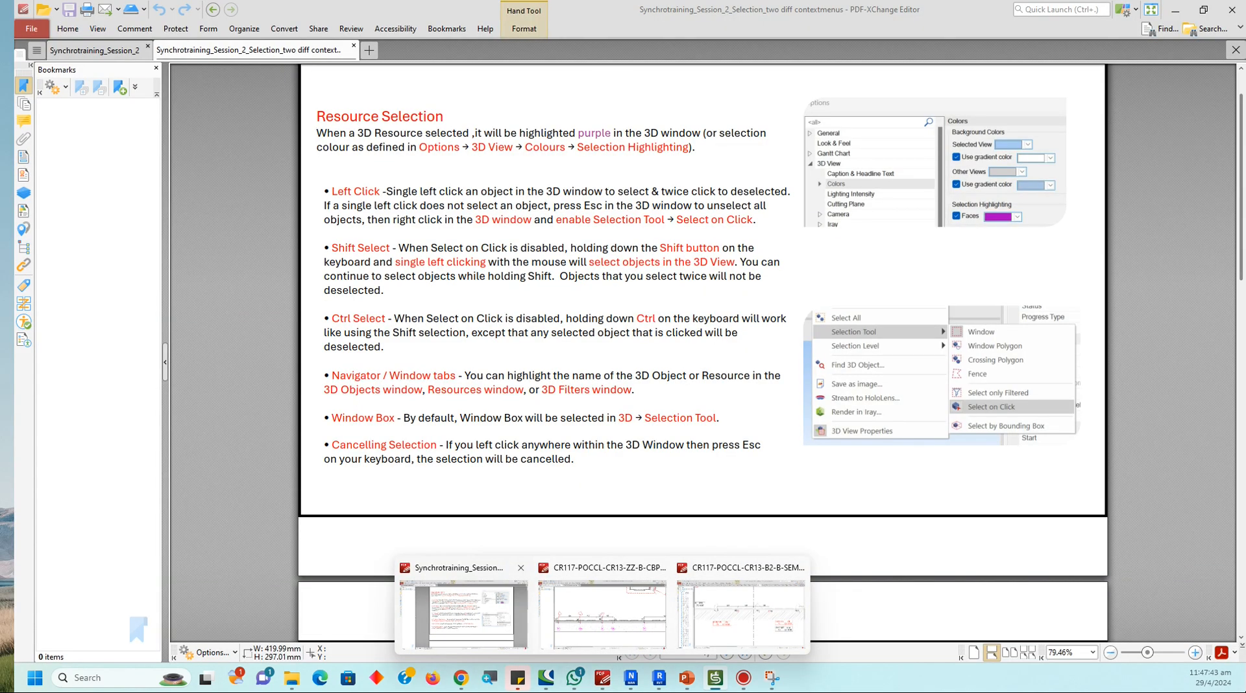
pyautogui.click(463, 584)
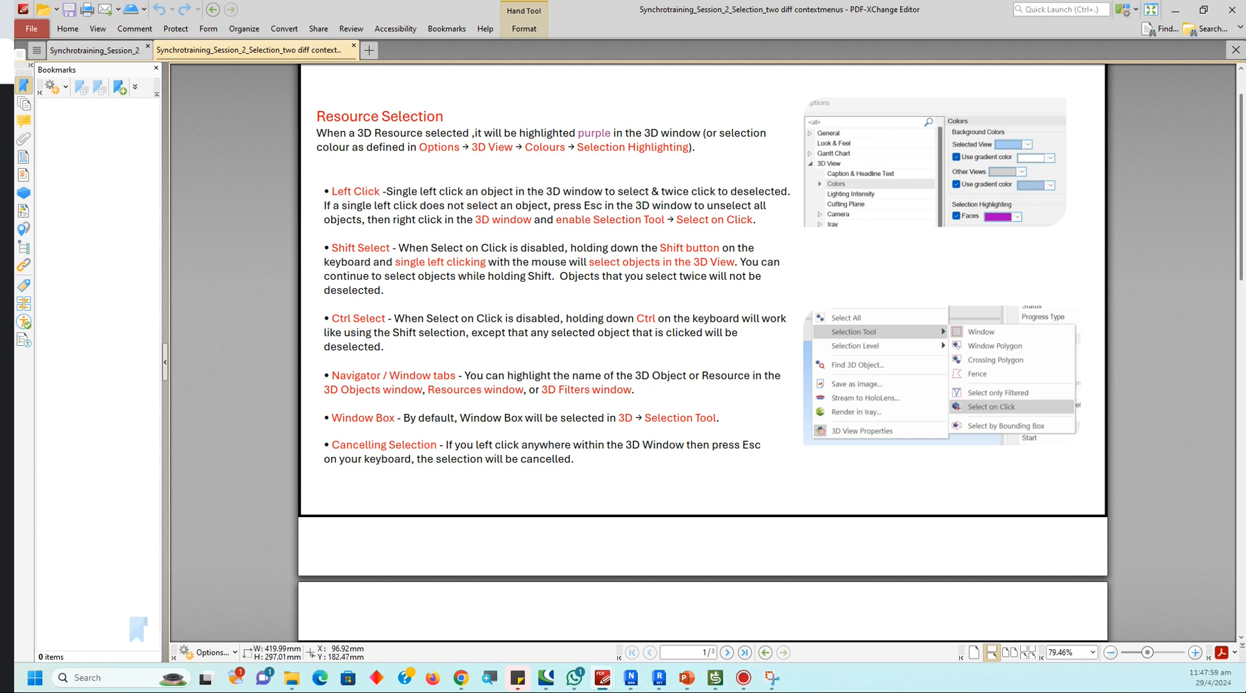
pyautogui.click(715, 678)
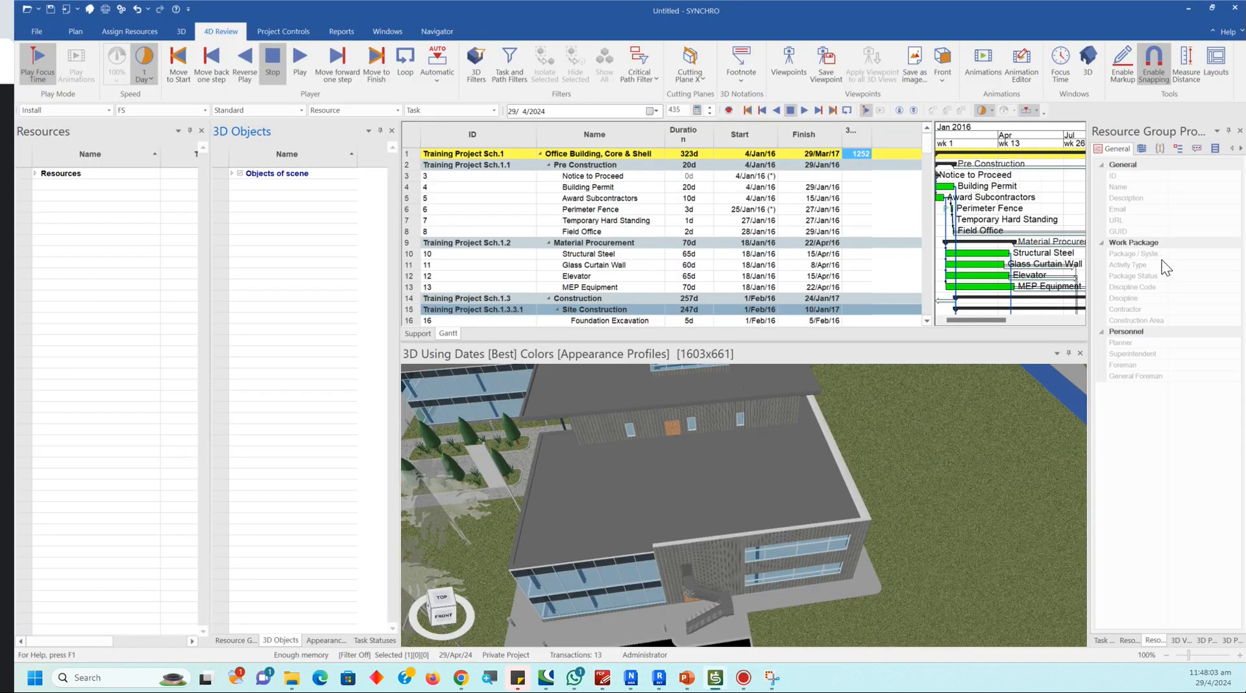
# Step: Select and deselect the lower flat roof, then do the same with the site access road around the building
pyautogui.click(691, 482)
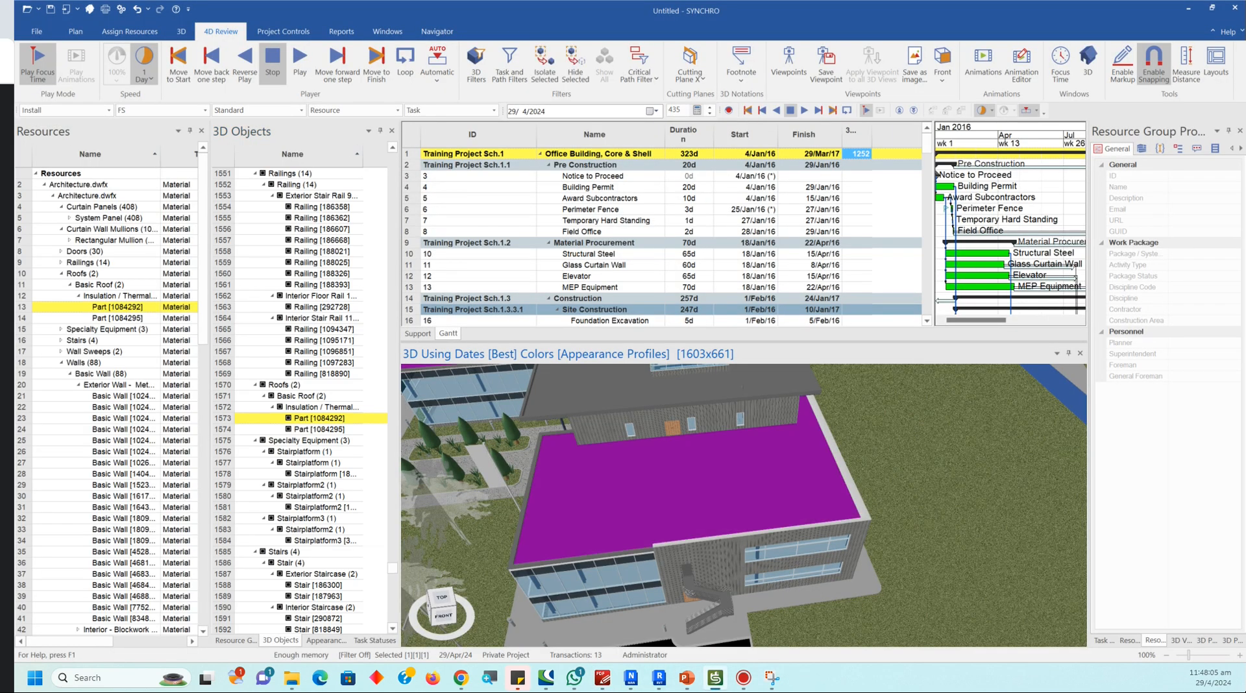
pyautogui.press('Escape')
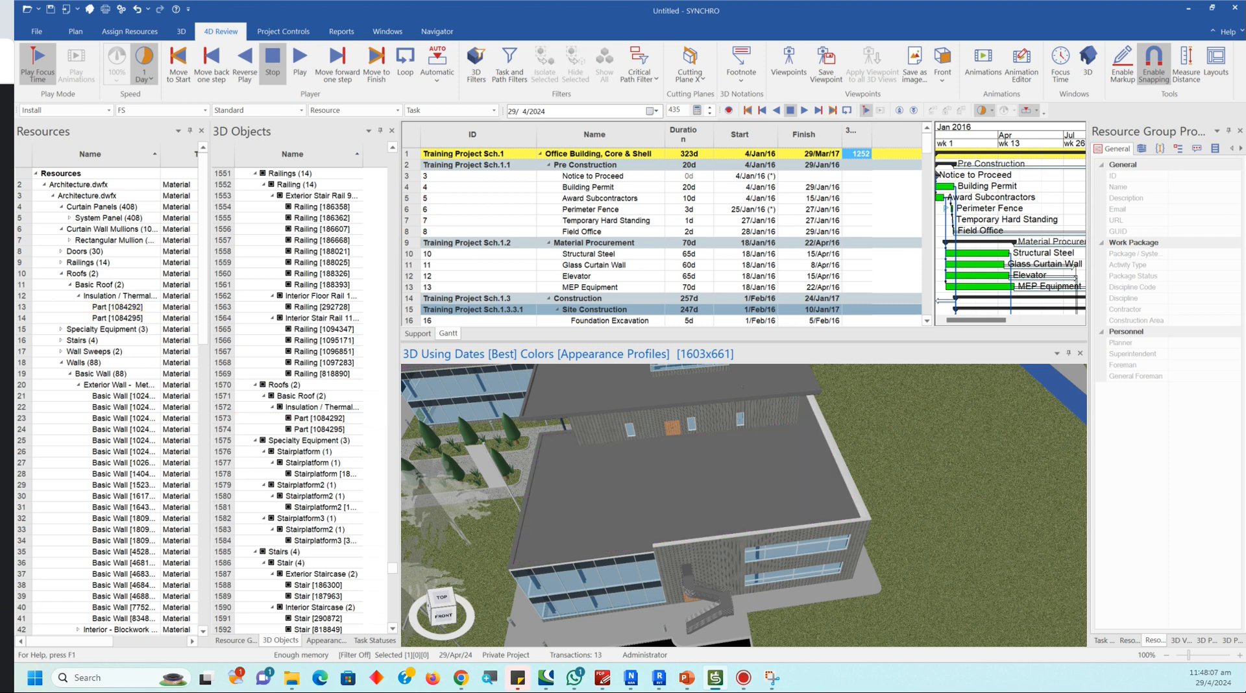
pyautogui.scroll(-5, 812, 490)
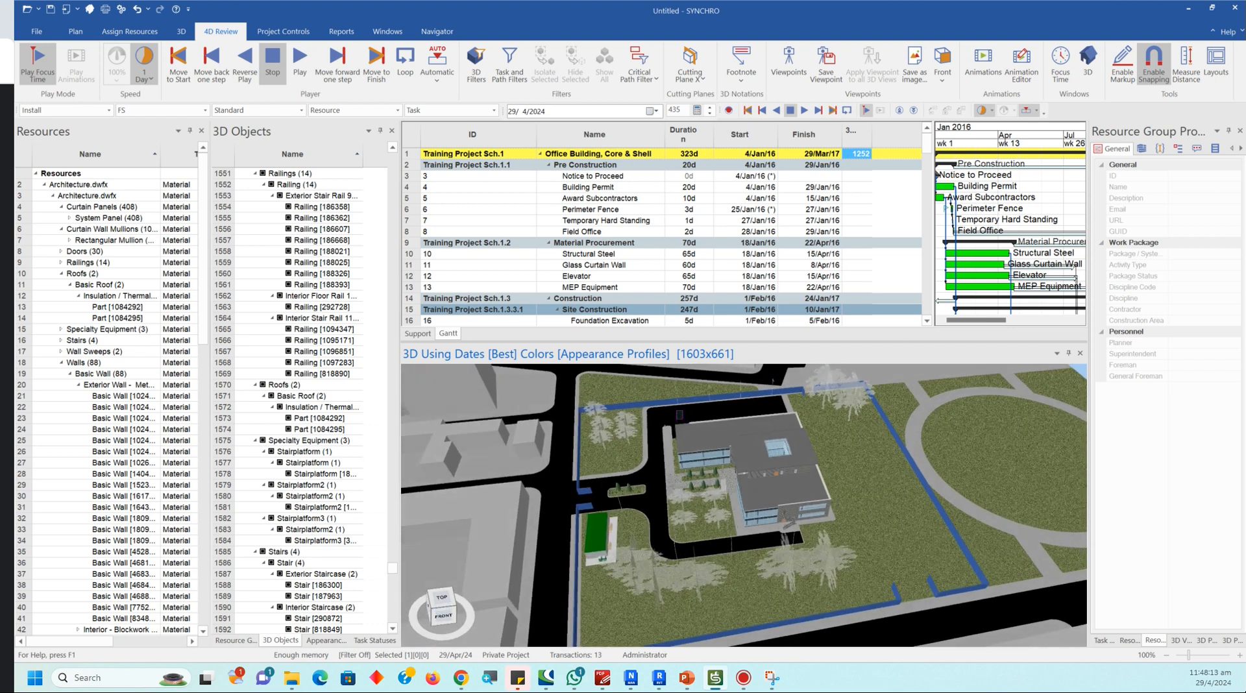
pyautogui.click(679, 414)
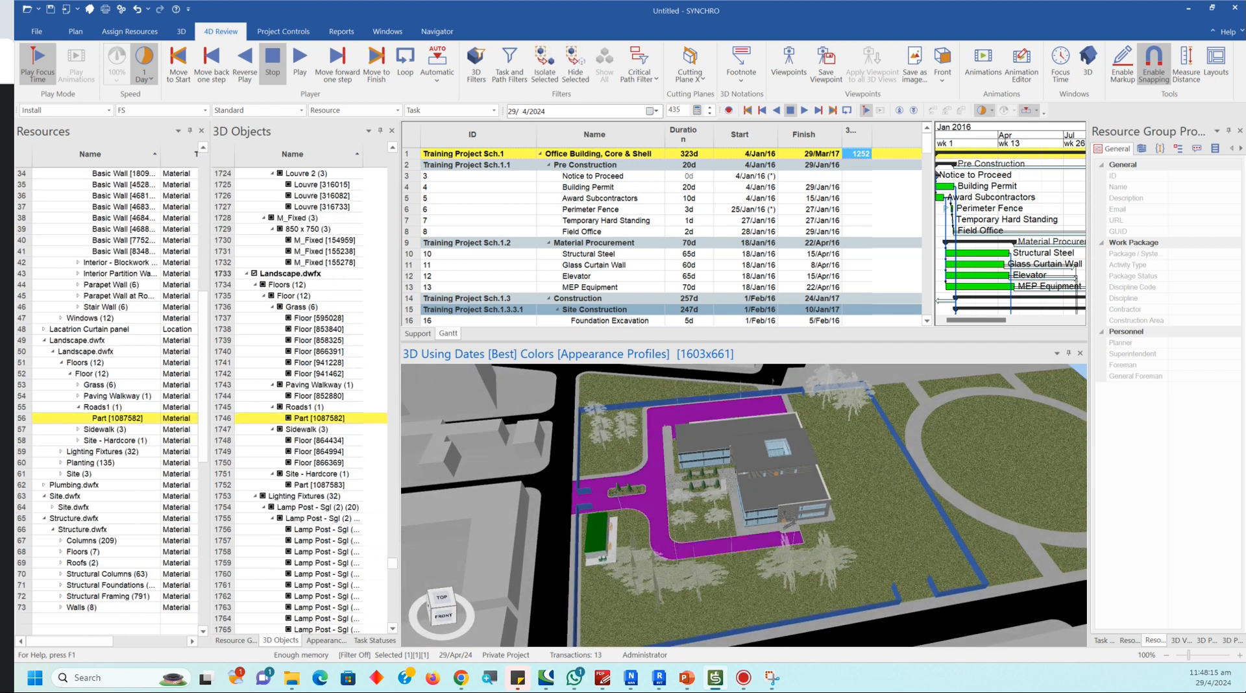
pyautogui.scroll(-4, 680, 421)
pyautogui.click(1042, 409)
# Step: Turn off the Select on Click option of the 3D view's Selection Tool
pyautogui.moveTo(1038, 412); pyautogui.dragTo(865, 453, button='middle')
pyautogui.rightClick(820, 442)
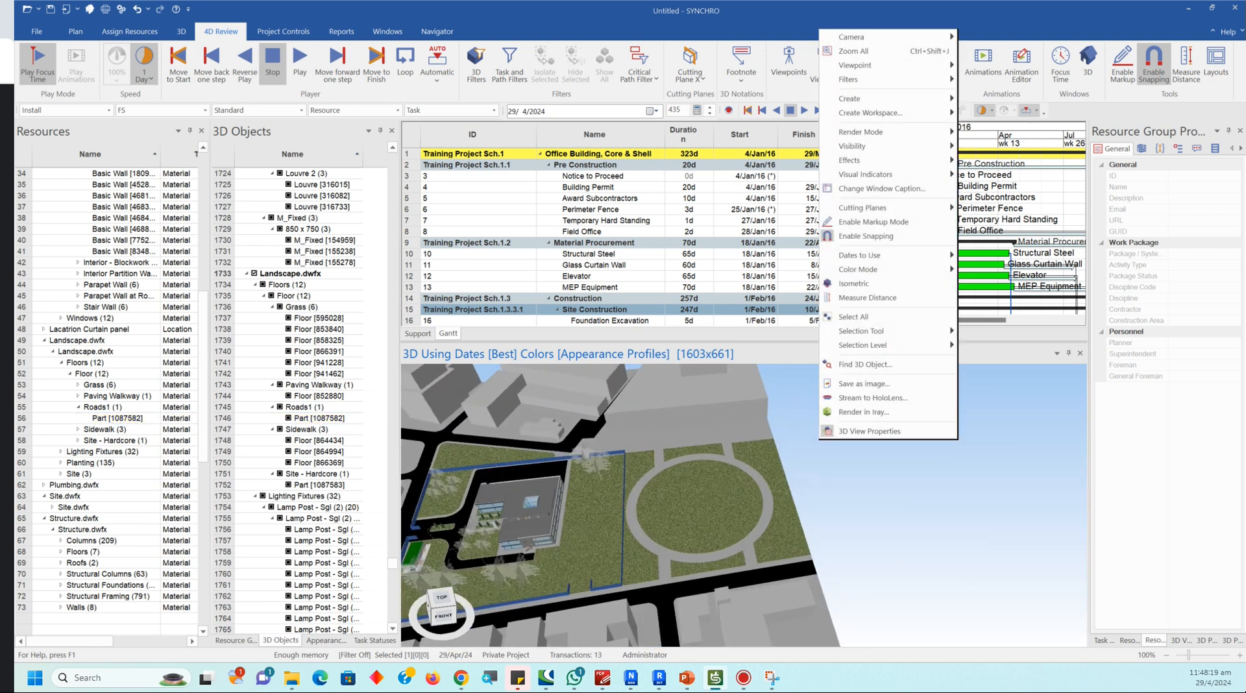
pyautogui.moveTo(863, 331)
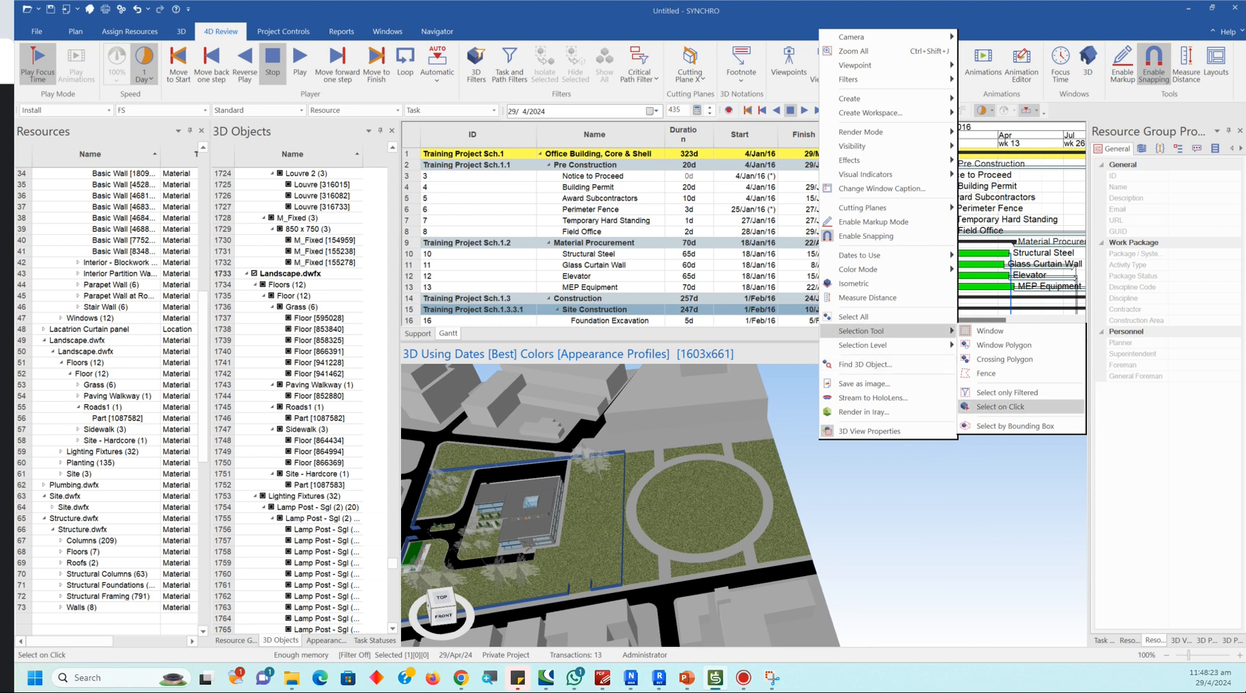
pyautogui.click(1000, 407)
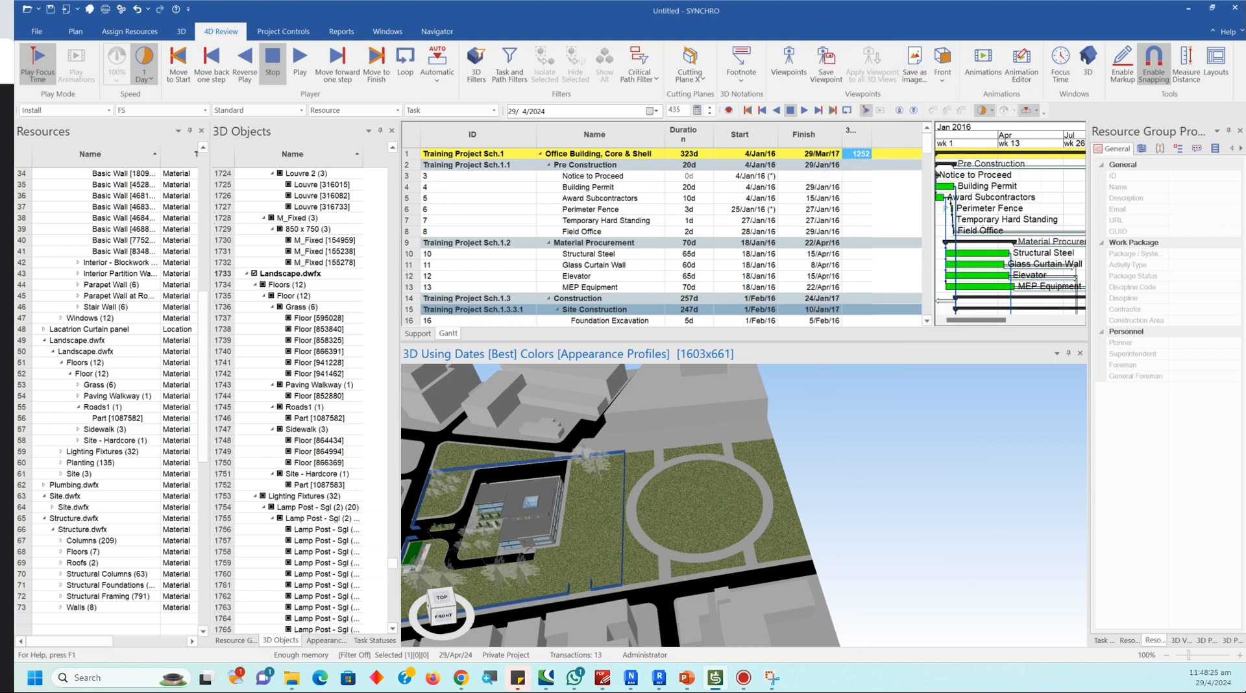
pyautogui.scroll(8, 503, 509)
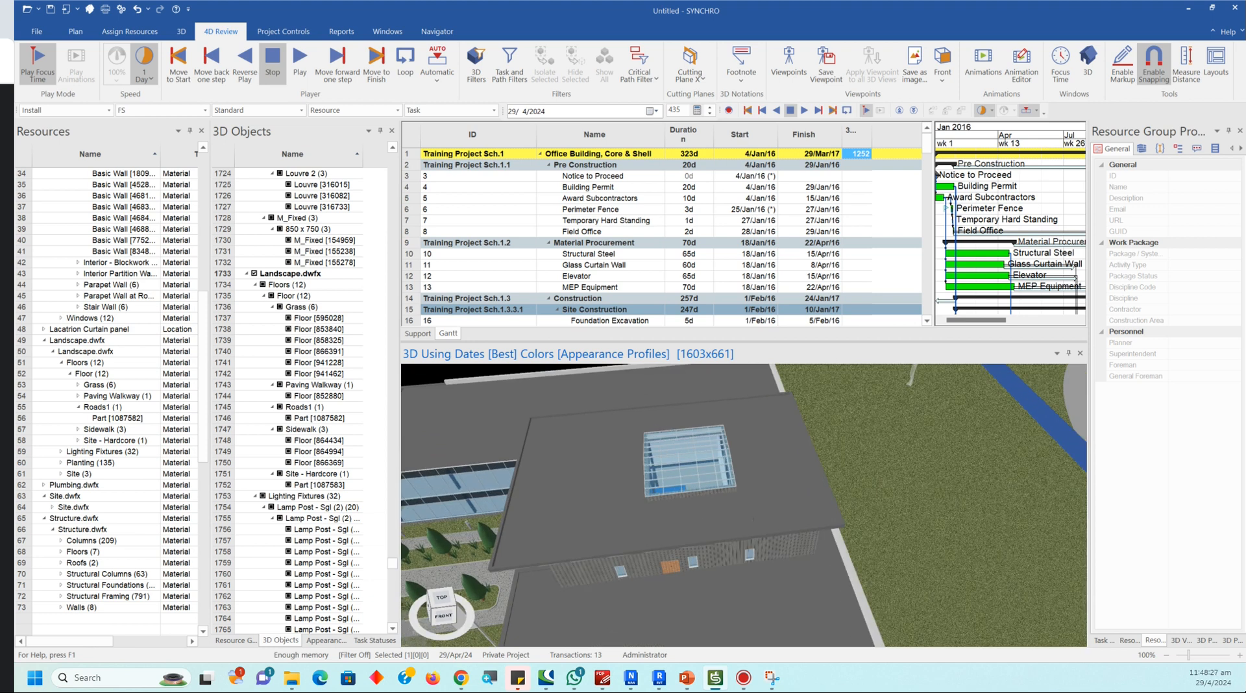
pyautogui.scroll(-8, 503, 509)
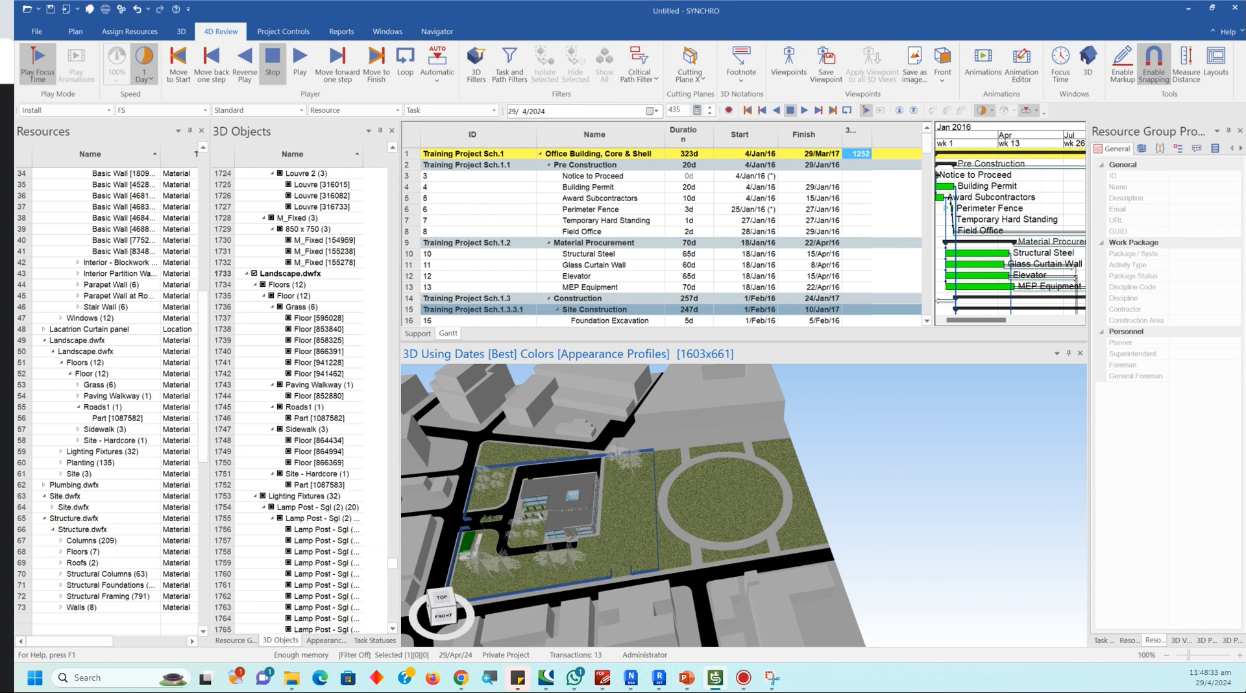
# Step: Turn the Selection Tool's Select on Click option back on for the 3D view
pyautogui.rightClick(875, 440)
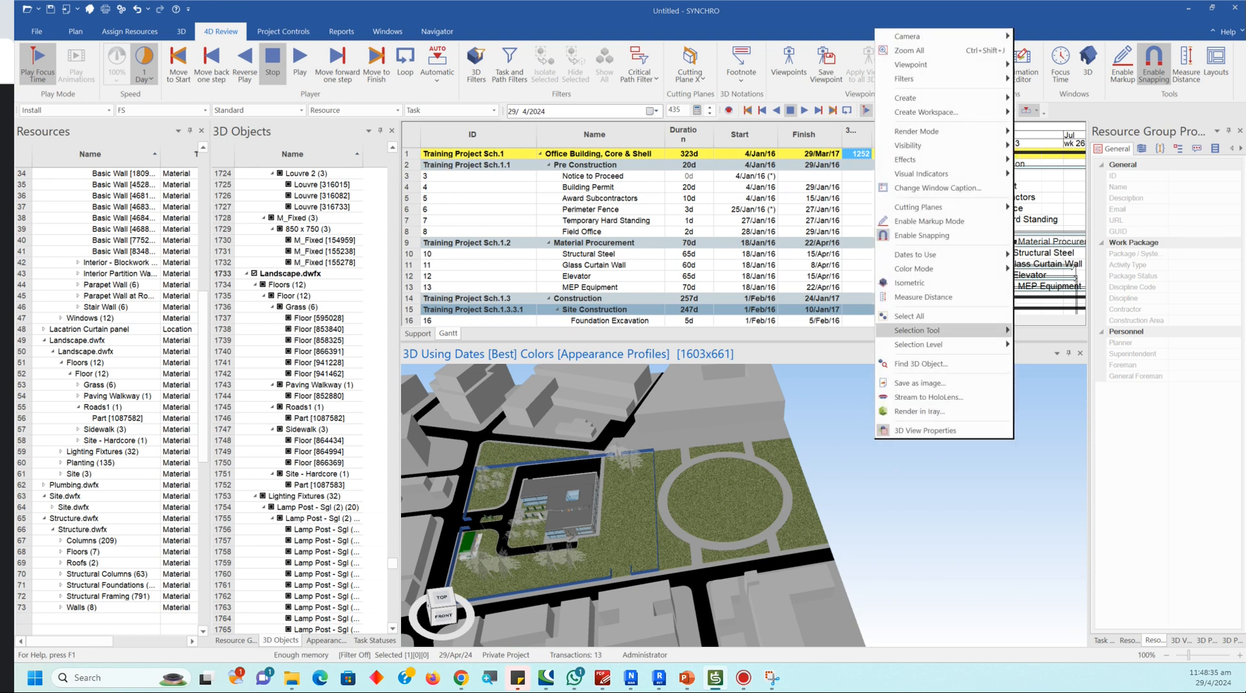
pyautogui.moveTo(941, 331)
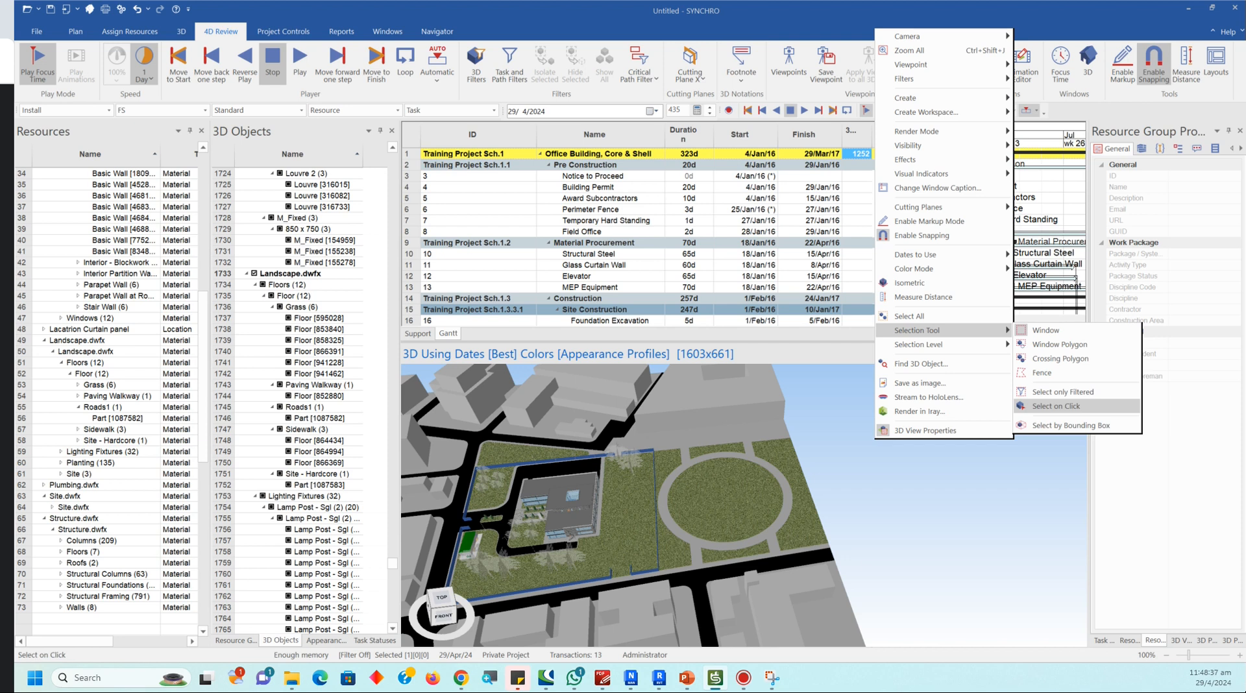
pyautogui.click(1056, 406)
pyautogui.scroll(3, 537, 517)
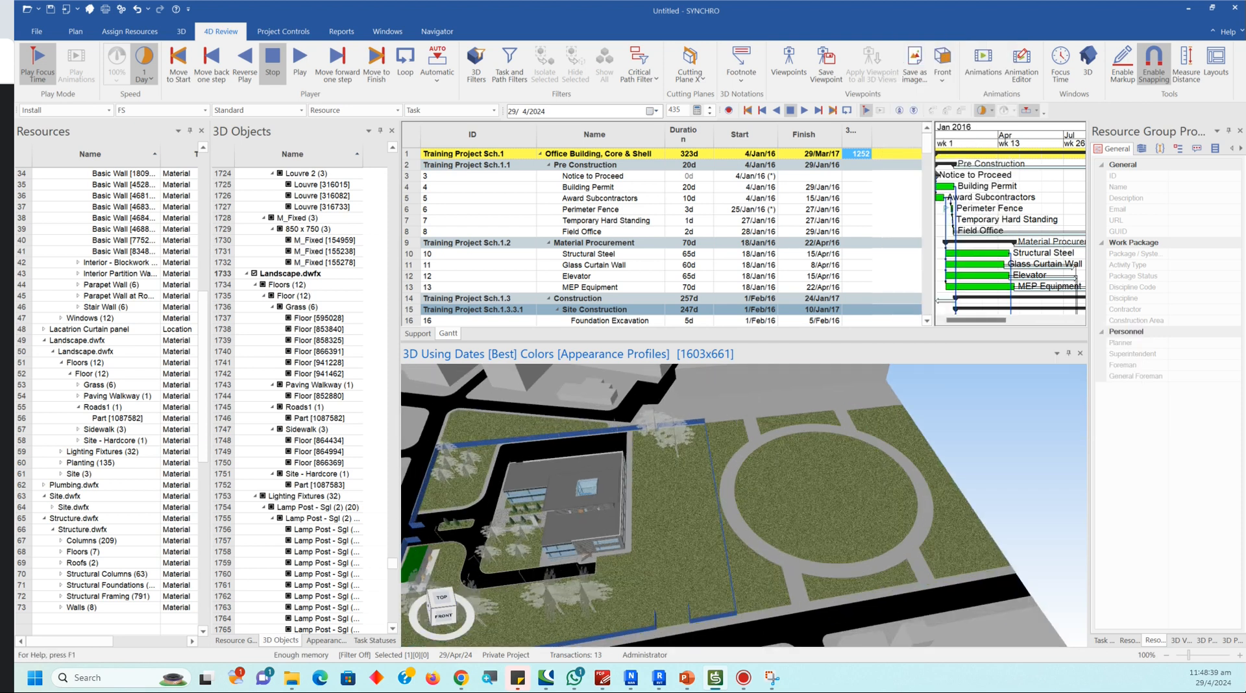
# Step: Check the Select on Click guidance on the Resource Selection page in PDF-XChange Editor, then return to SYNCHRO
pyautogui.moveTo(602, 679)
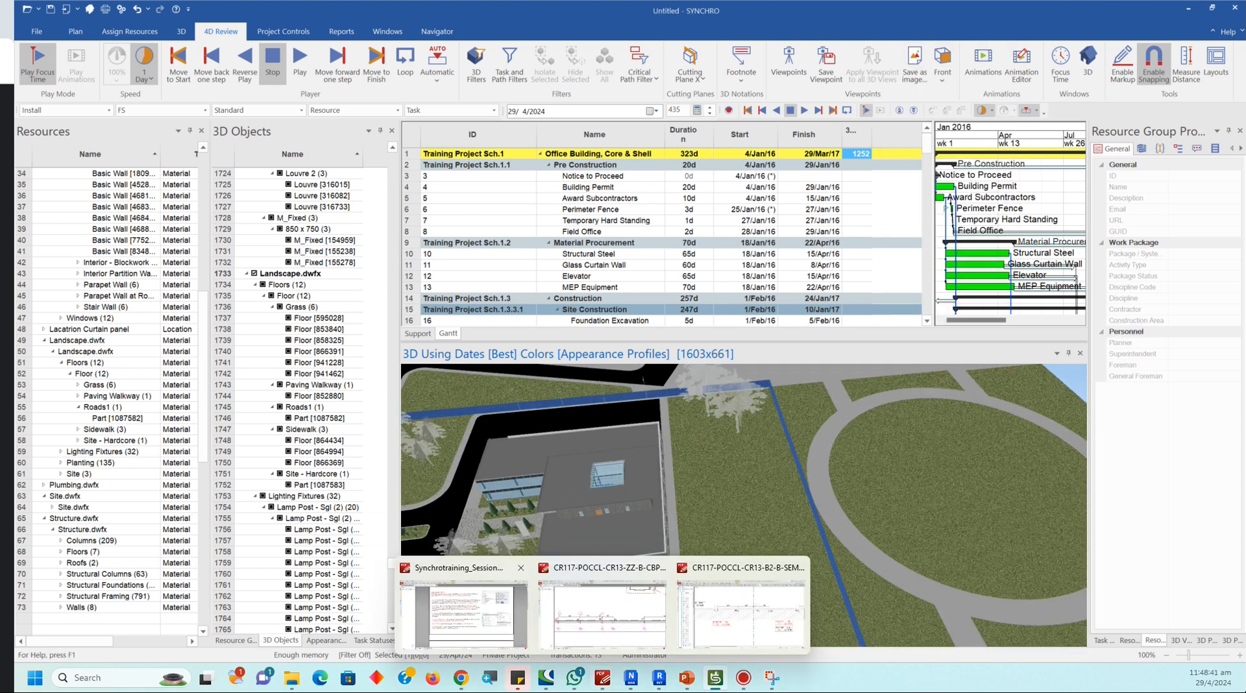
pyautogui.click(464, 607)
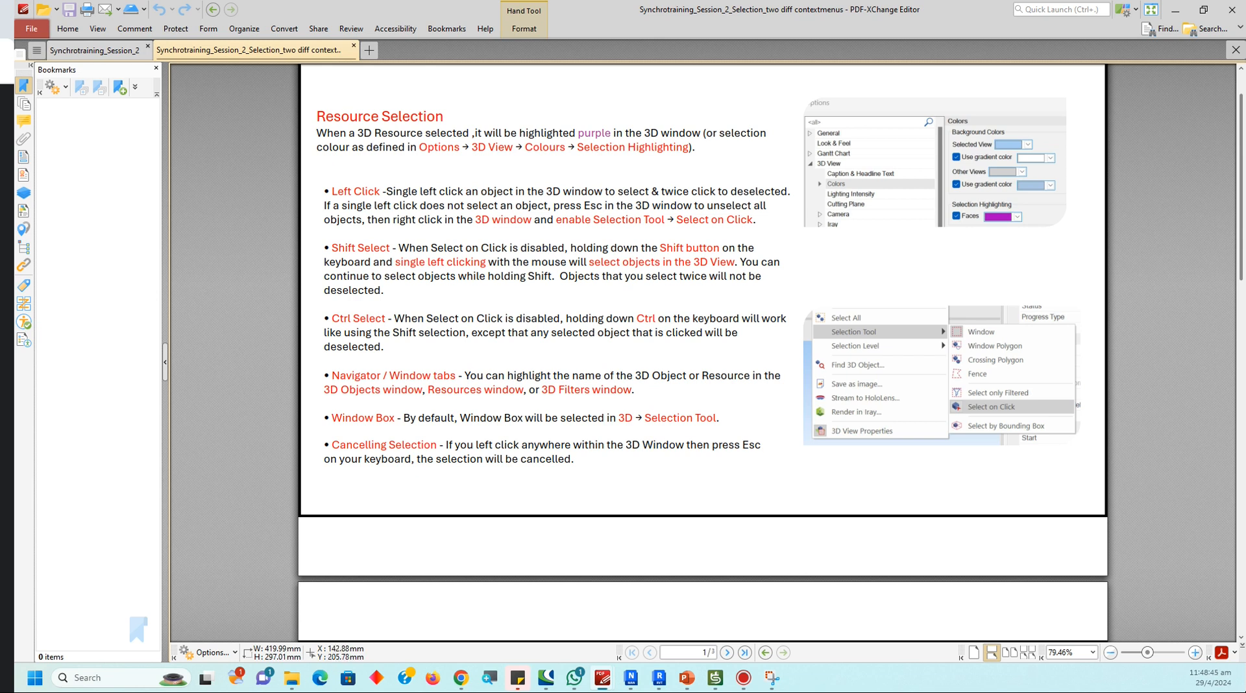
pyautogui.click(715, 678)
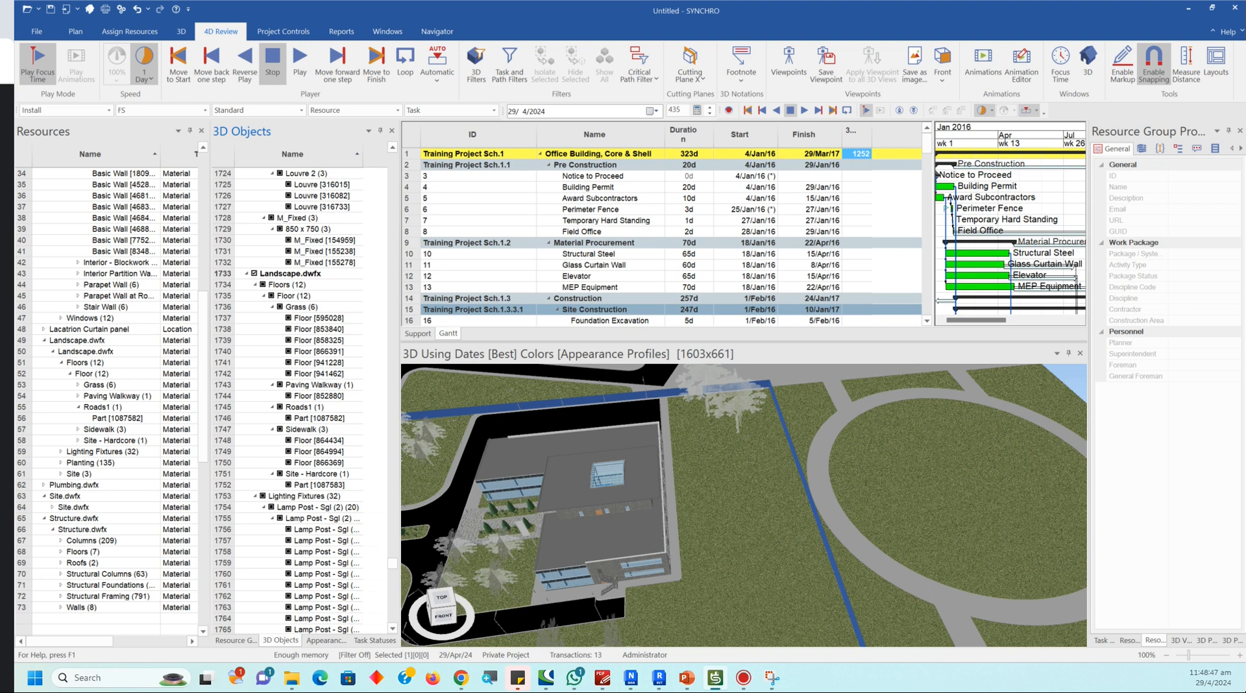
# Step: Select the building's lower flat roof with a single pick in the 3D view, then cancel the selection
pyautogui.scroll(5, 584, 527)
pyautogui.click(585, 529)
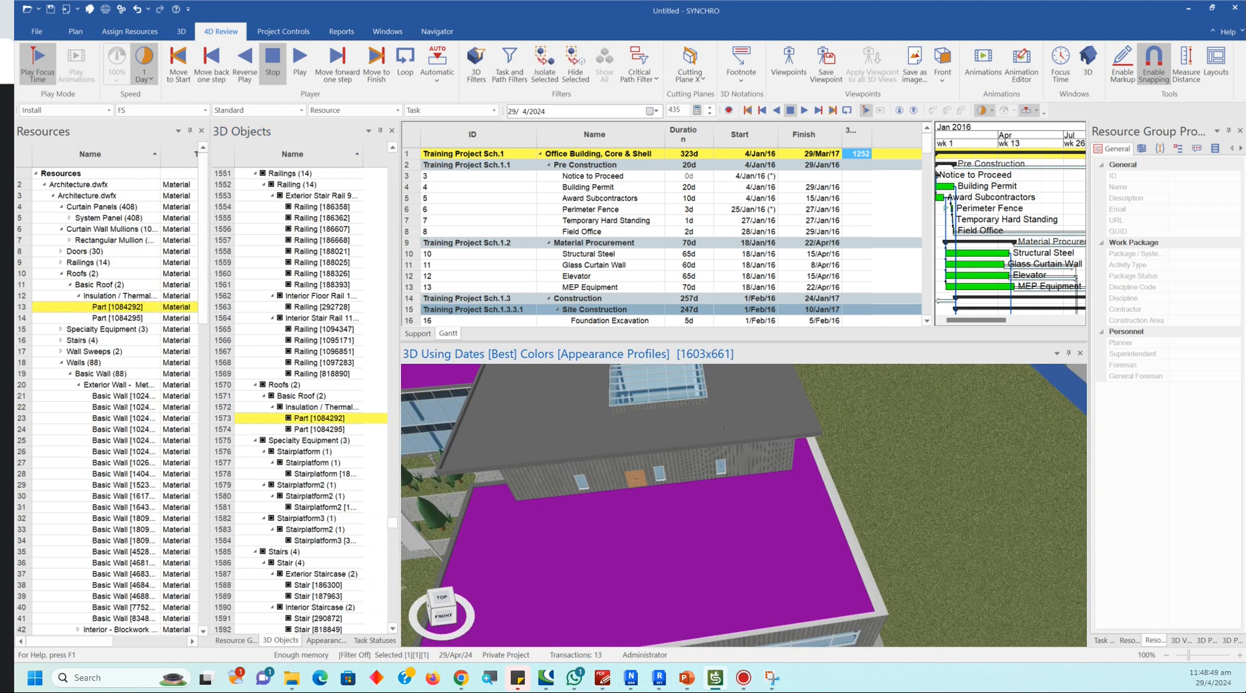
pyautogui.press('Escape')
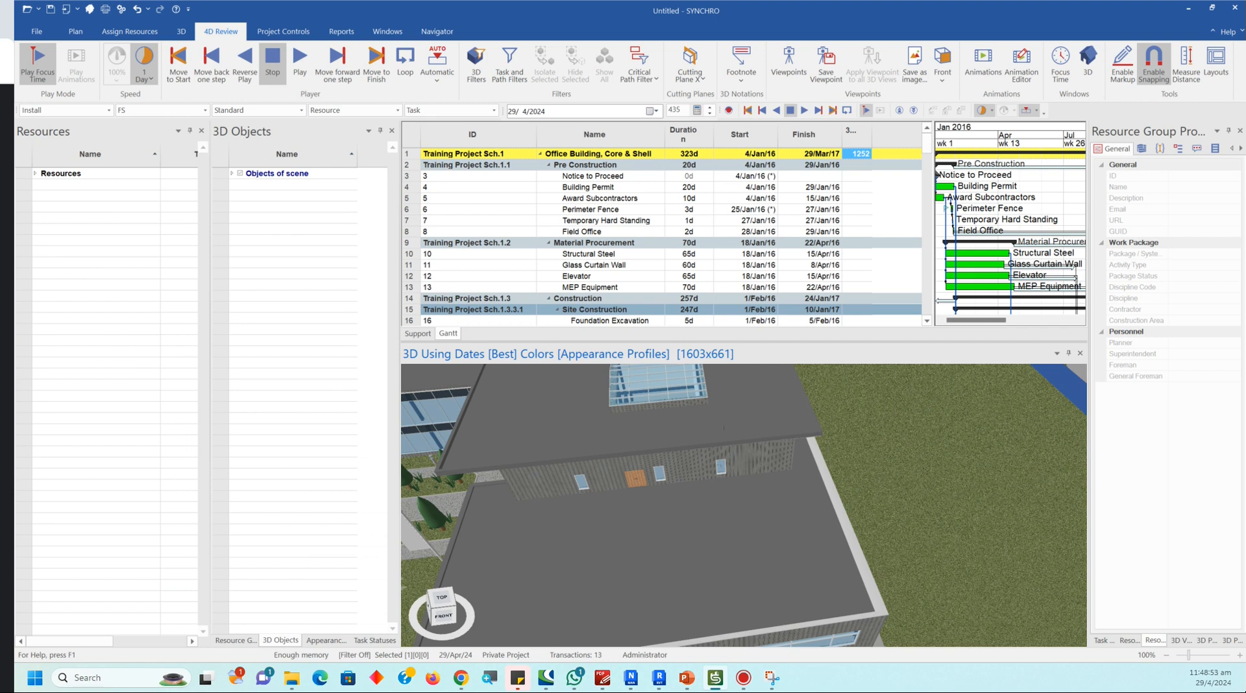
# Step: Switch to the selection guide in PDF-XChange Editor and read the Window Selection page on box directions and the CTRL and SHIFT rules
pyautogui.moveTo(603, 677)
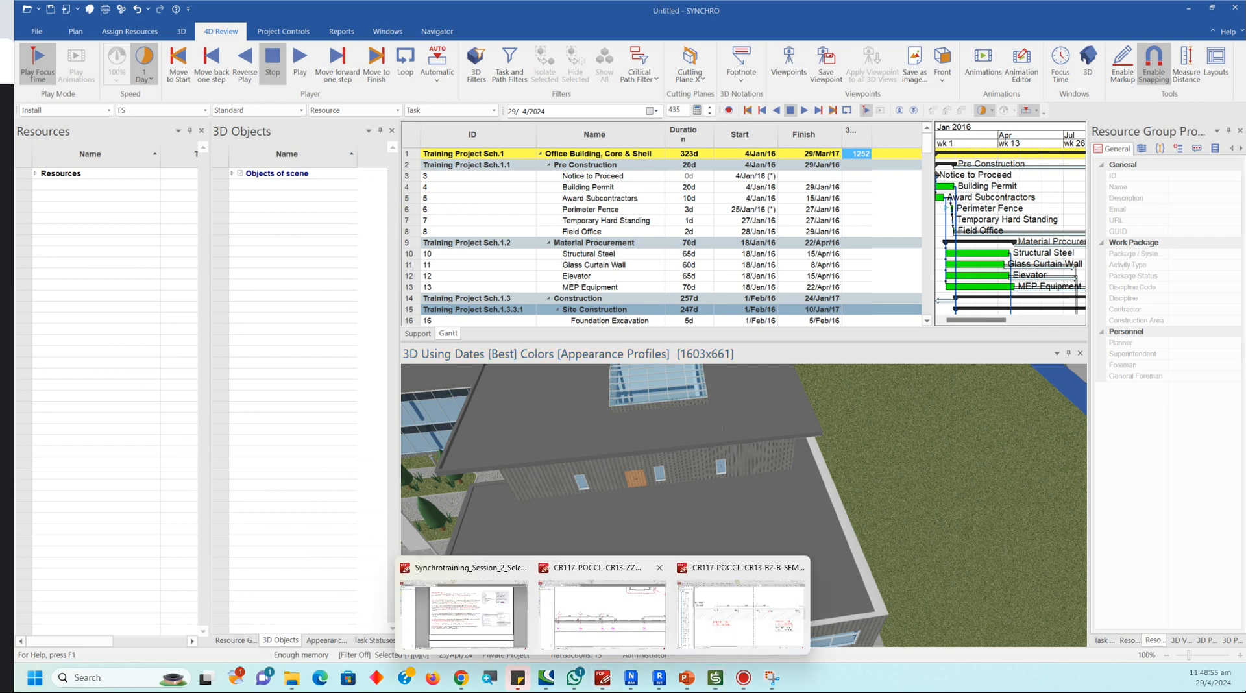
pyautogui.click(492, 622)
pyautogui.keyDown('ctrl'); pyautogui.scroll(-3, 491, 624); pyautogui.keyUp('ctrl')
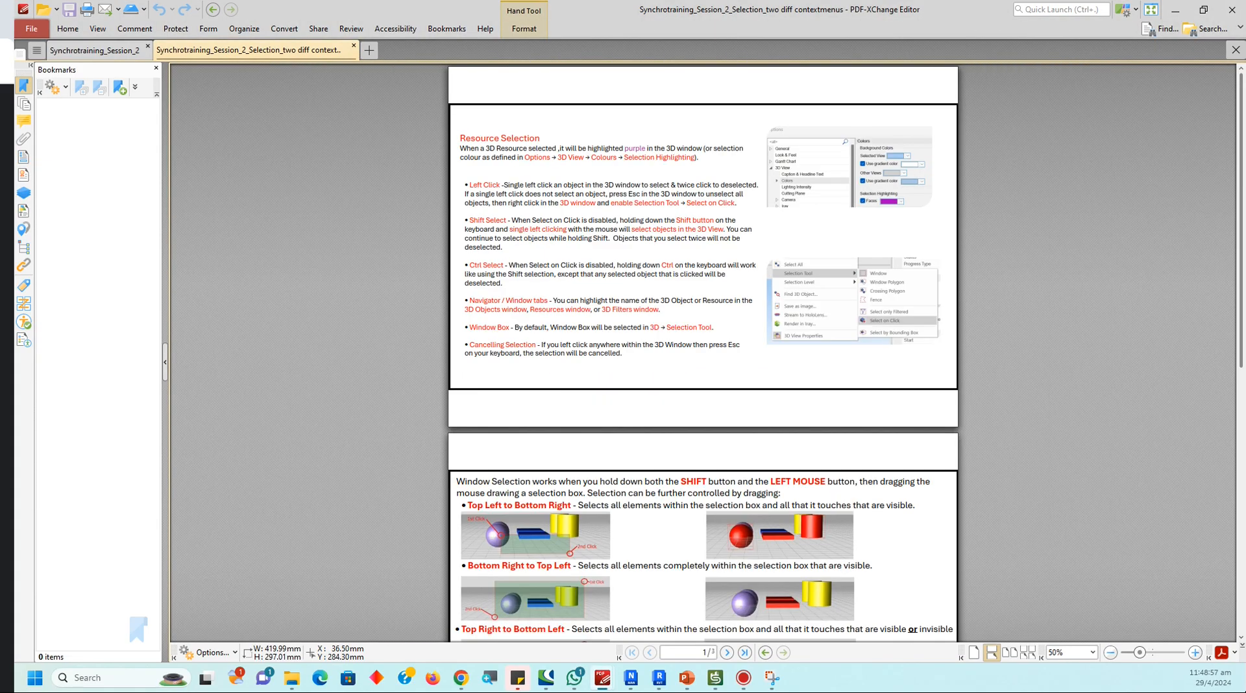
pyautogui.scroll(-2, 491, 624)
pyautogui.scroll(-2, 703, 351)
pyautogui.keyDown('ctrl'); pyautogui.scroll(2, 703, 350); pyautogui.keyUp('ctrl')
pyautogui.scroll(-1, 703, 351)
pyautogui.keyDown('ctrl'); pyautogui.scroll(-1, 703, 353); pyautogui.keyUp('ctrl')
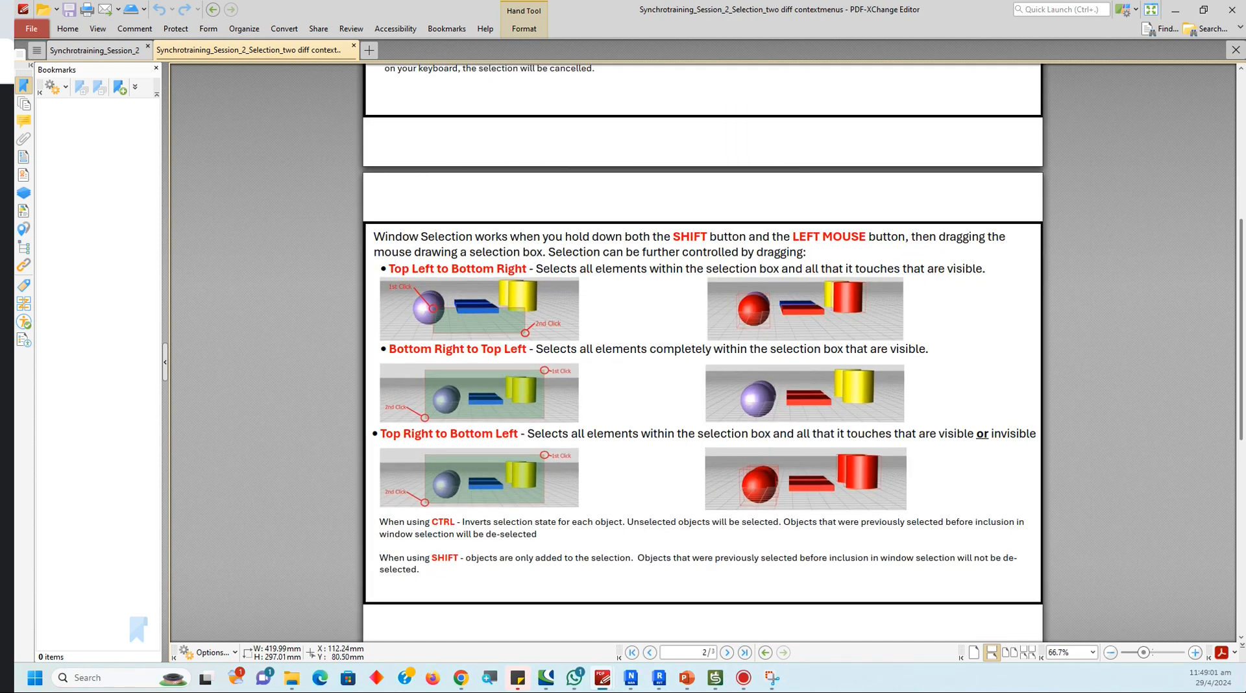
pyautogui.scroll(-1, 703, 353)
pyautogui.keyDown('ctrl'); pyautogui.scroll(1, 576, 345); pyautogui.keyUp('ctrl')
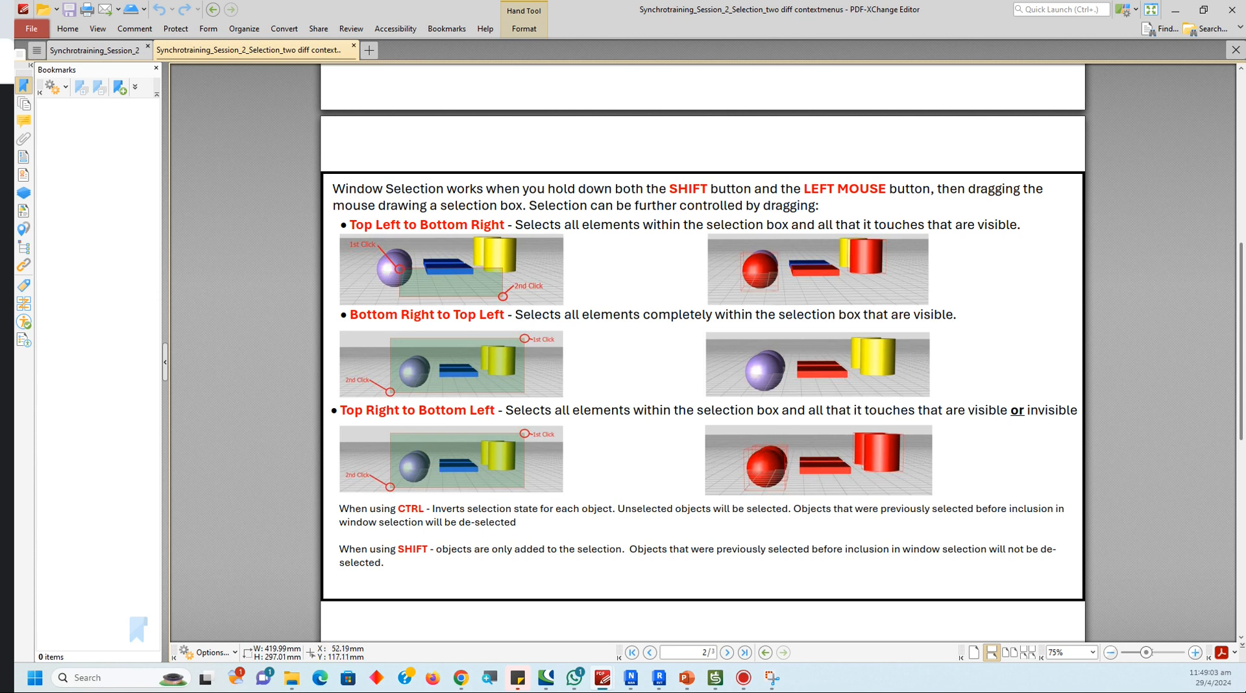
pyautogui.keyDown('ctrl'); pyautogui.scroll(-1, 388, 322); pyautogui.keyUp('ctrl')
pyautogui.keyDown('ctrl'); pyautogui.scroll(1, 388, 322); pyautogui.keyUp('ctrl')
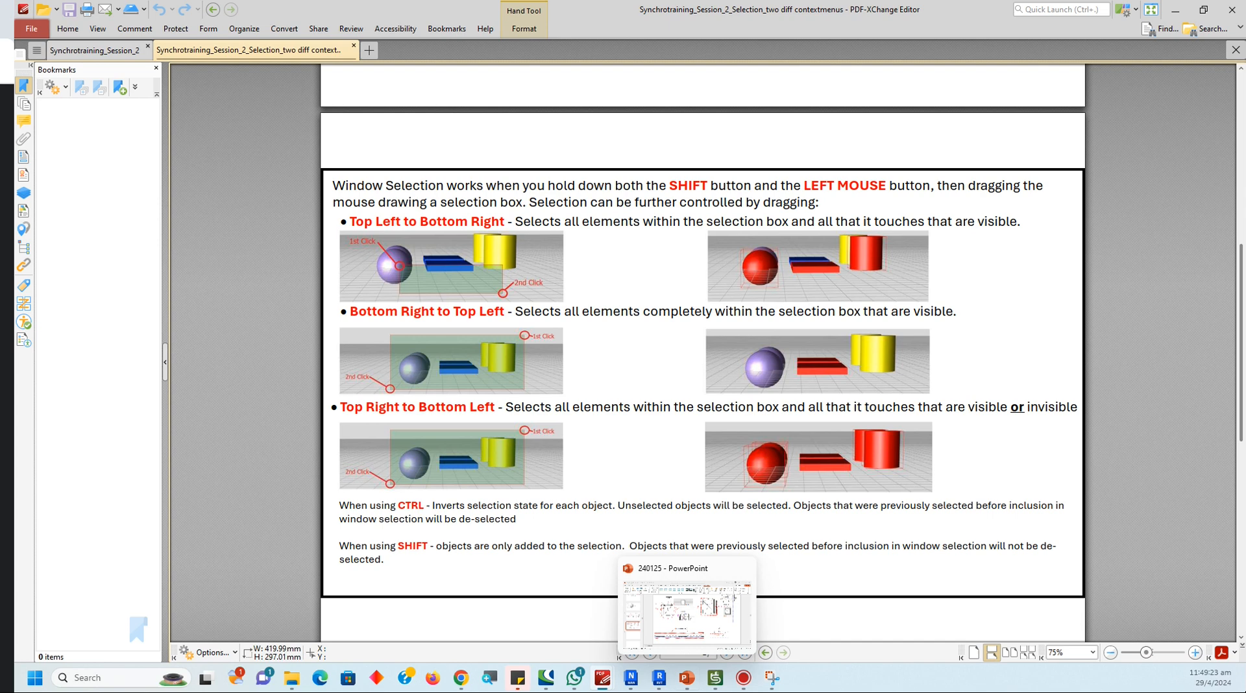
# Step: Return to SYNCHRO and window-select the office building in the 3D view with a box drawn from top left to bottom right
pyautogui.click(716, 678)
pyautogui.scroll(-5, 649, 490)
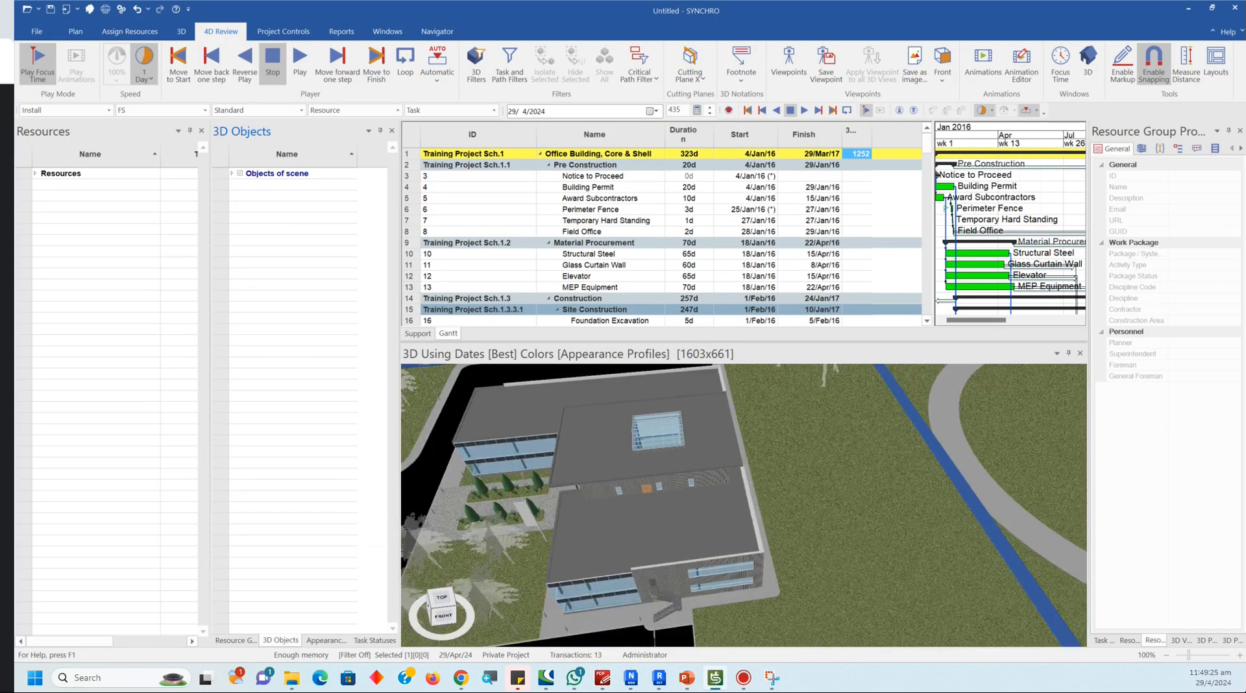
pyautogui.scroll(3, 585, 520)
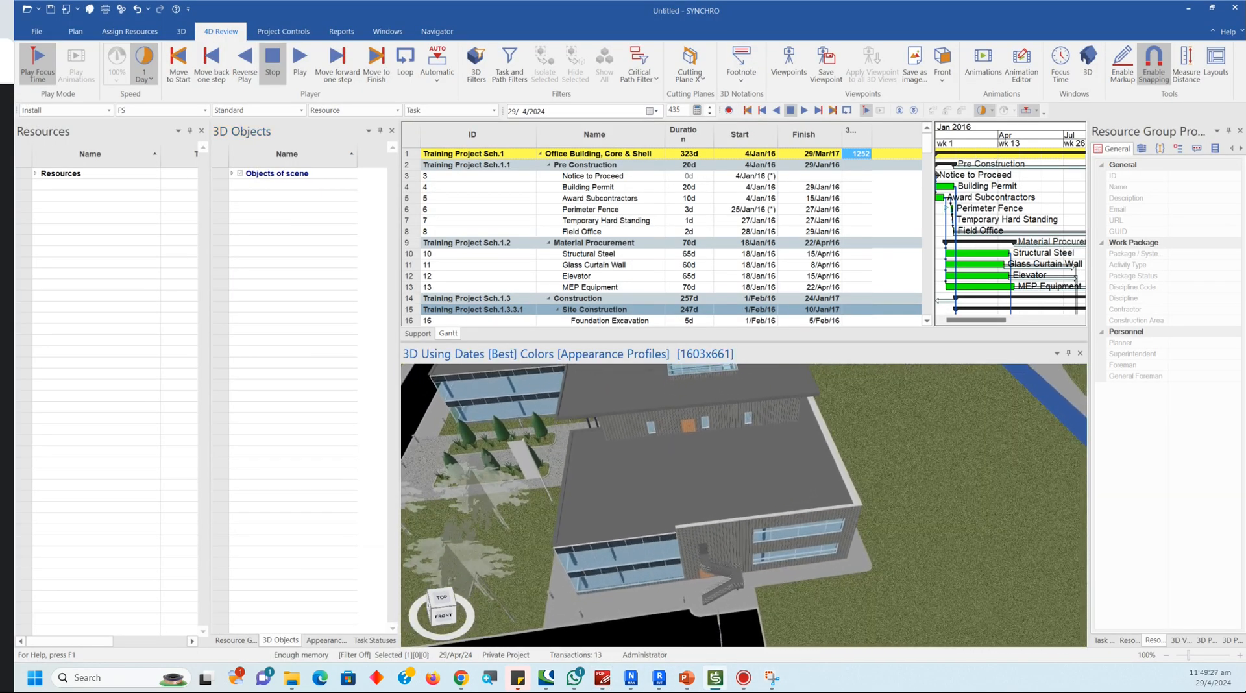
pyautogui.moveTo(603, 677)
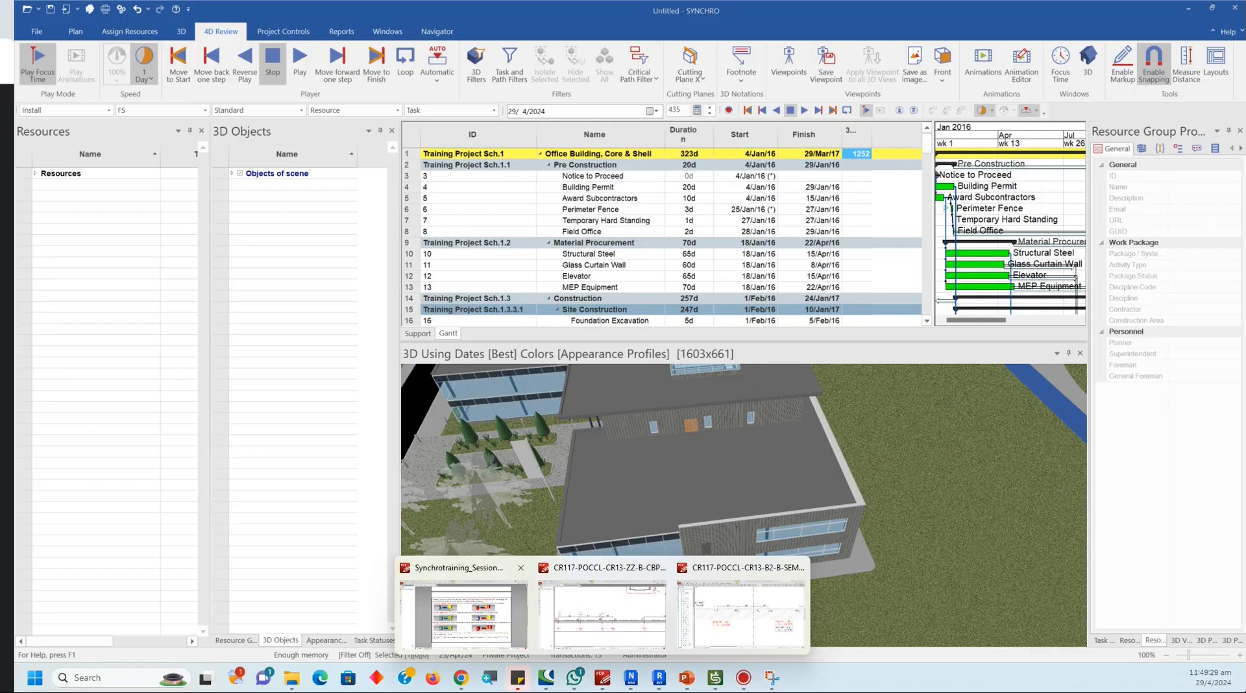
pyautogui.click(464, 607)
pyautogui.click(716, 677)
pyautogui.scroll(-2, 707, 455)
pyautogui.scroll(3, 646, 436)
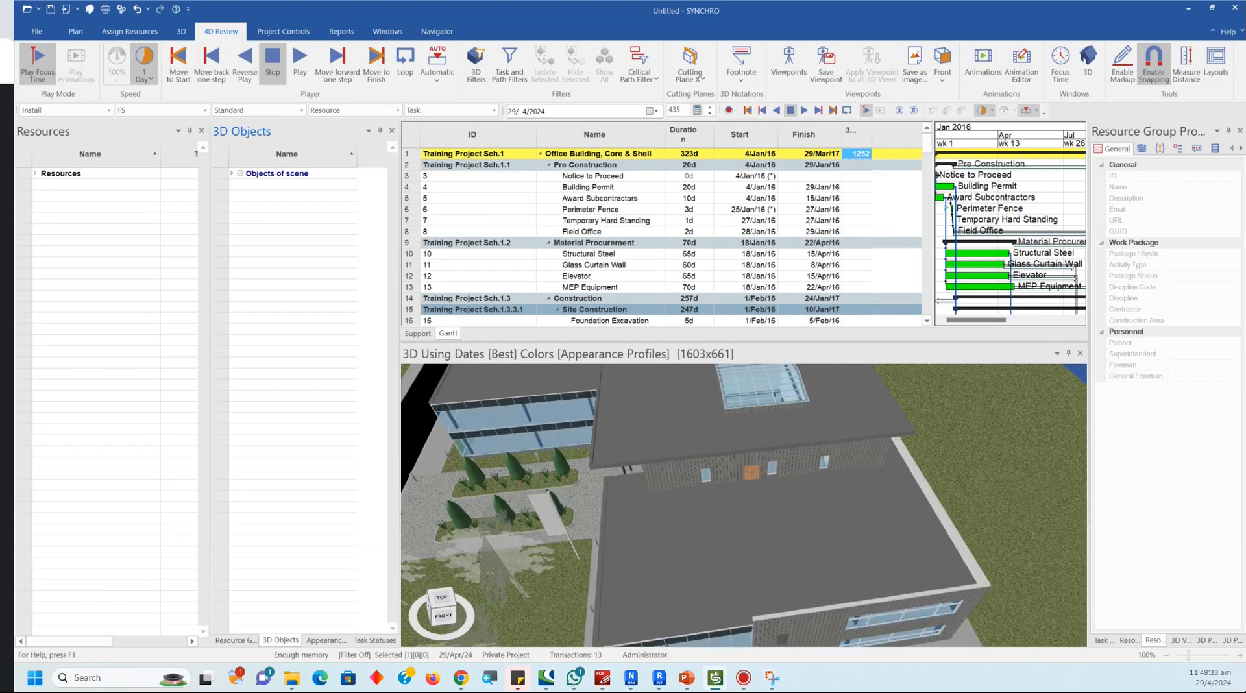
pyautogui.scroll(-3, 738, 480)
pyautogui.moveTo(649, 552); pyautogui.dragTo(756, 487, button='middle')
pyautogui.scroll(3, 740, 545)
pyautogui.scroll(-3, 727, 539)
pyautogui.scroll(4, 695, 539)
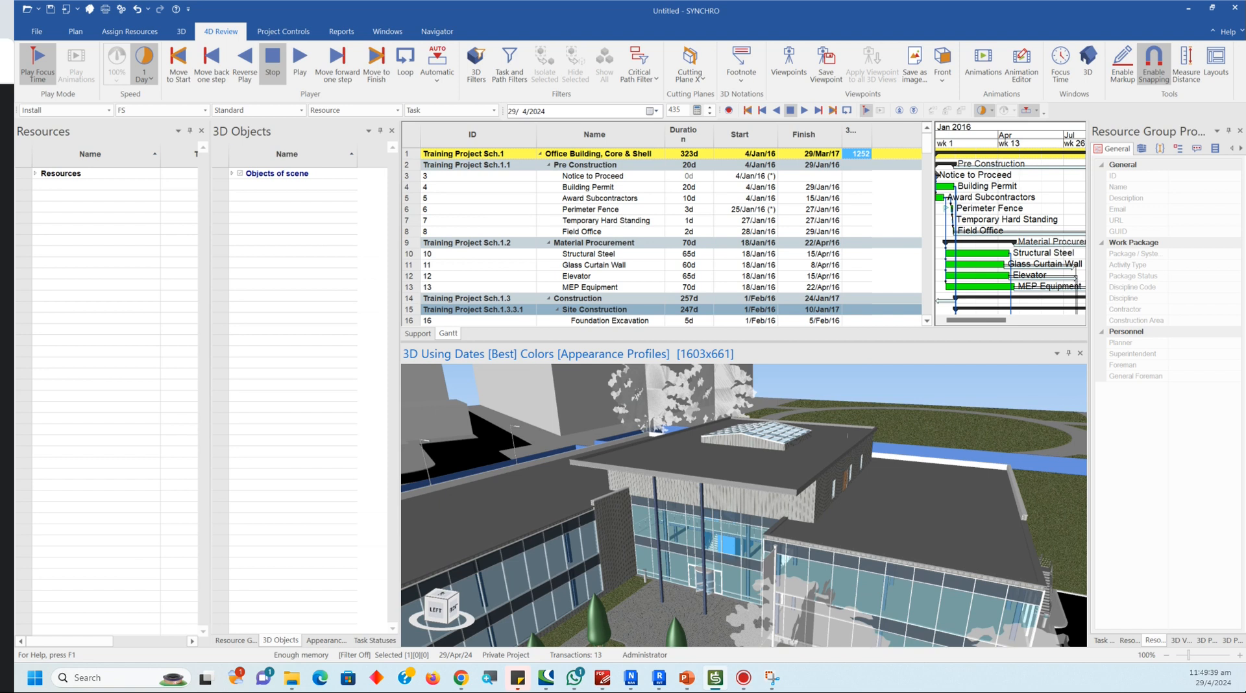
pyautogui.moveTo(578, 392); pyautogui.dragTo(905, 623)
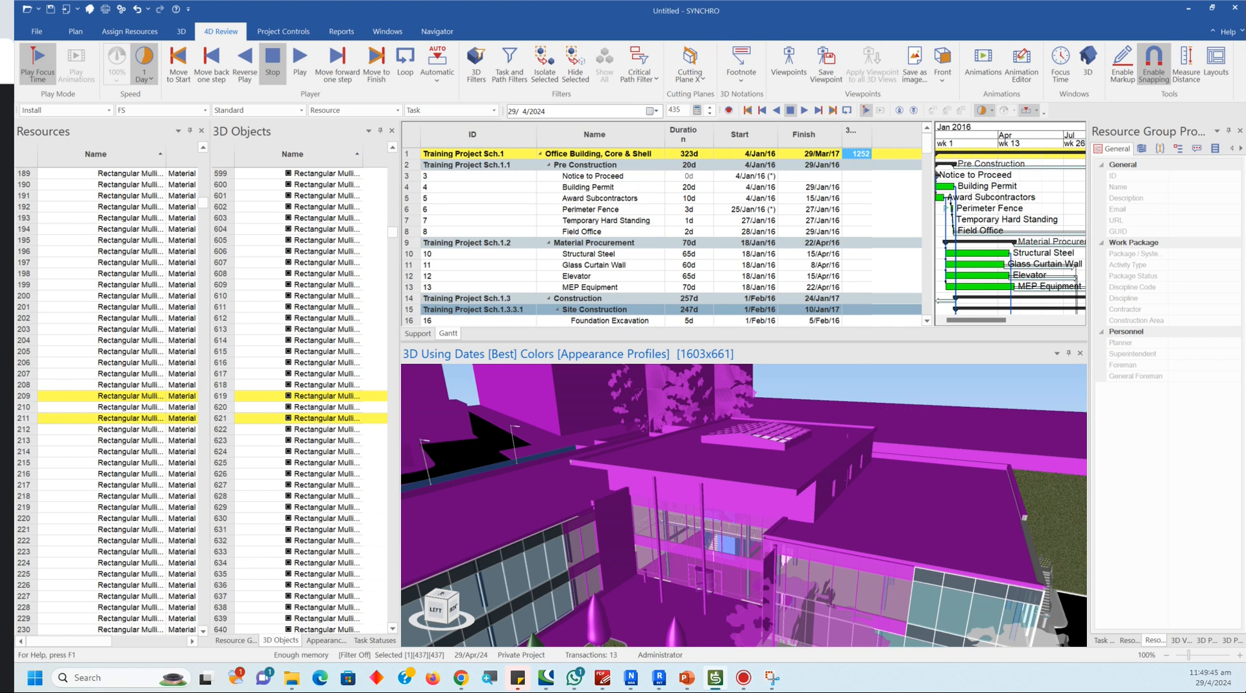
# Step: Check the rules for the other window selection directions in PDF-XChange Editor, then return to SYNCHRO
pyautogui.moveTo(602, 679)
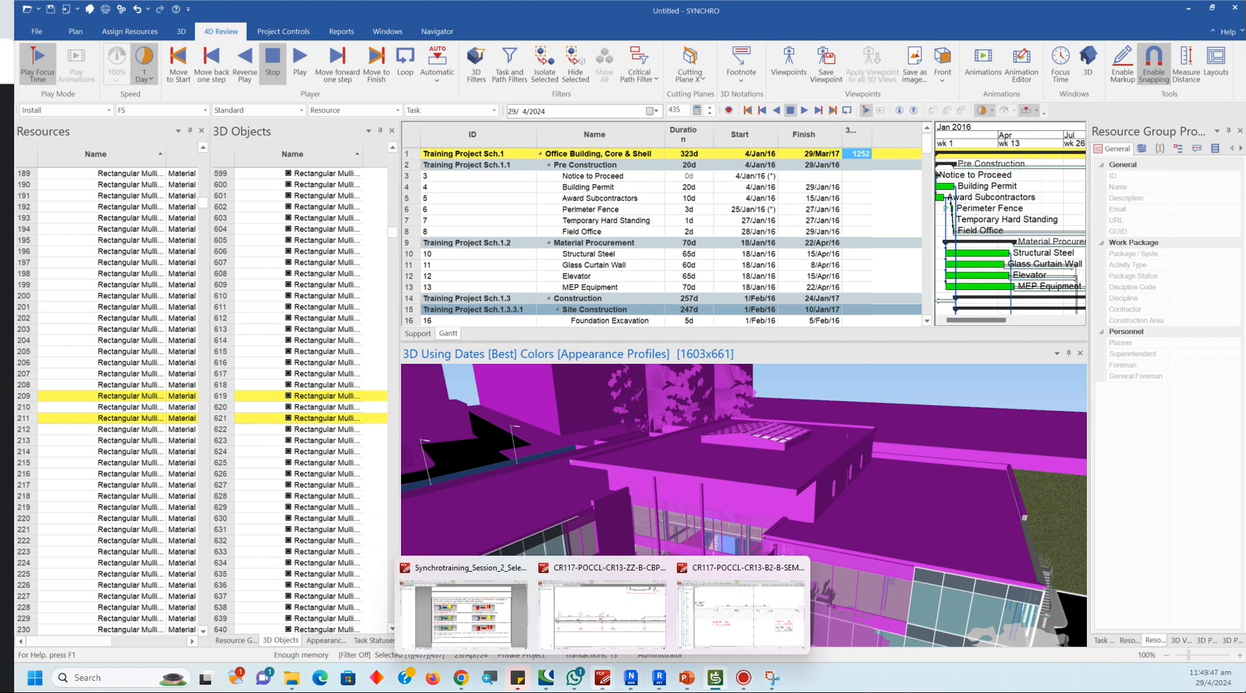
pyautogui.click(463, 610)
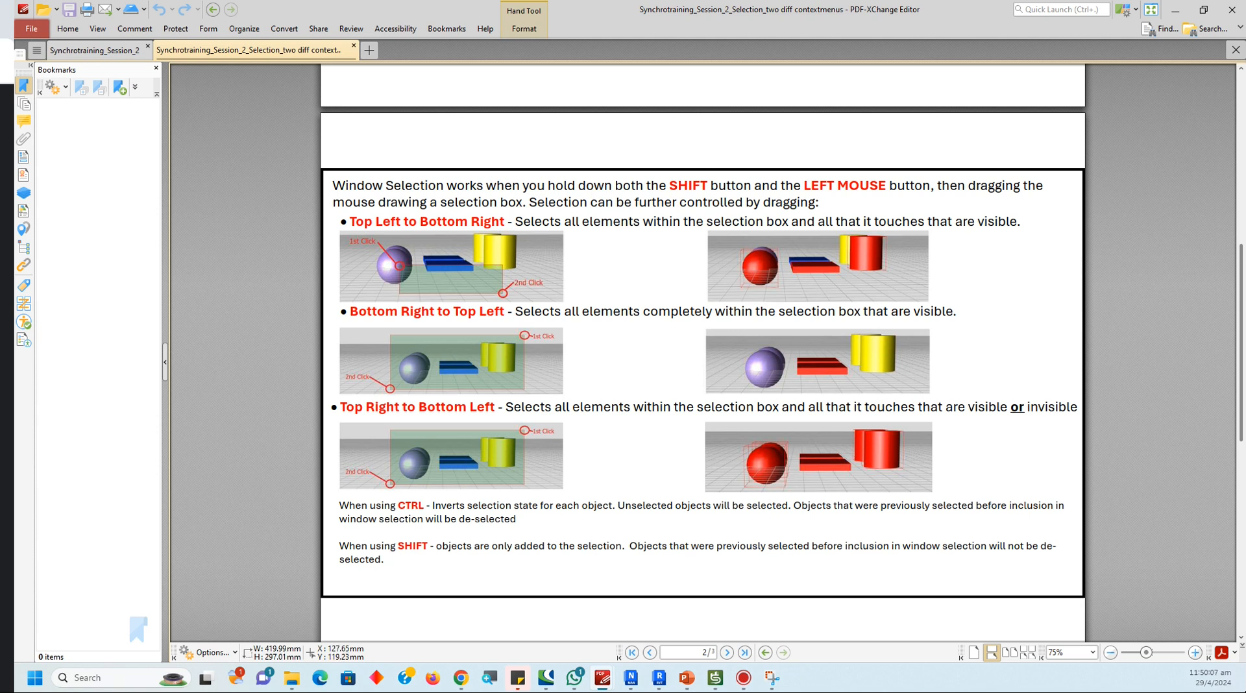
pyautogui.moveTo(716, 677)
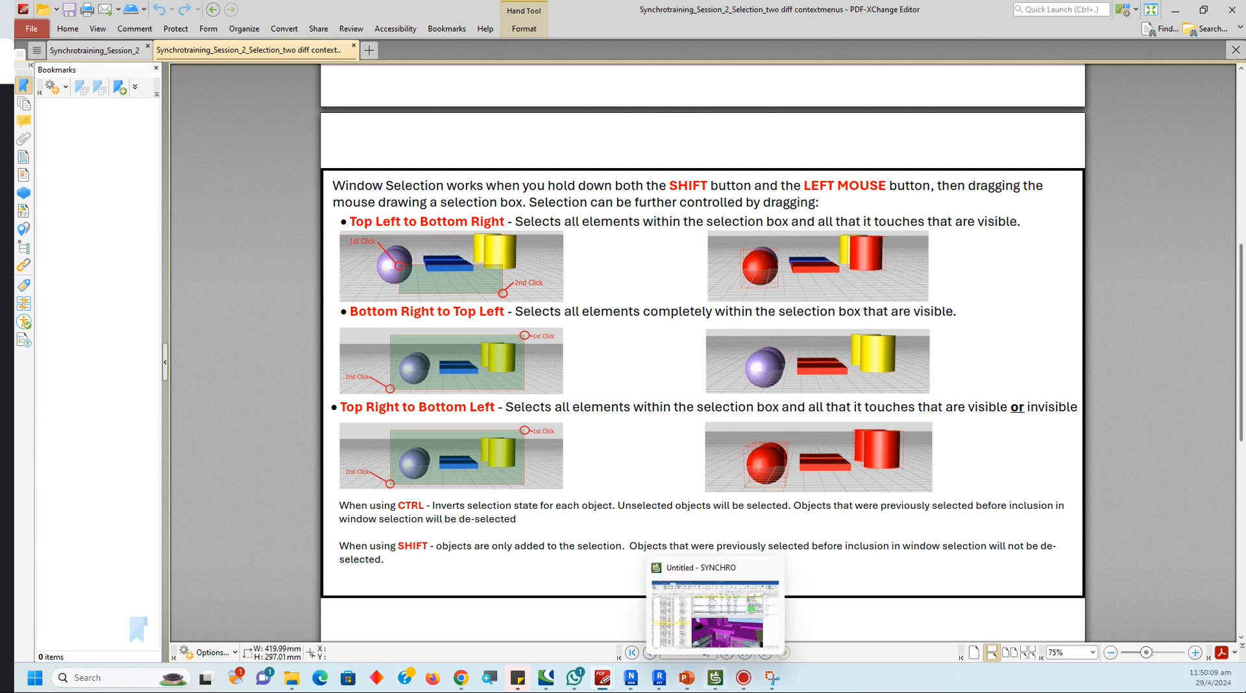
pyautogui.click(715, 610)
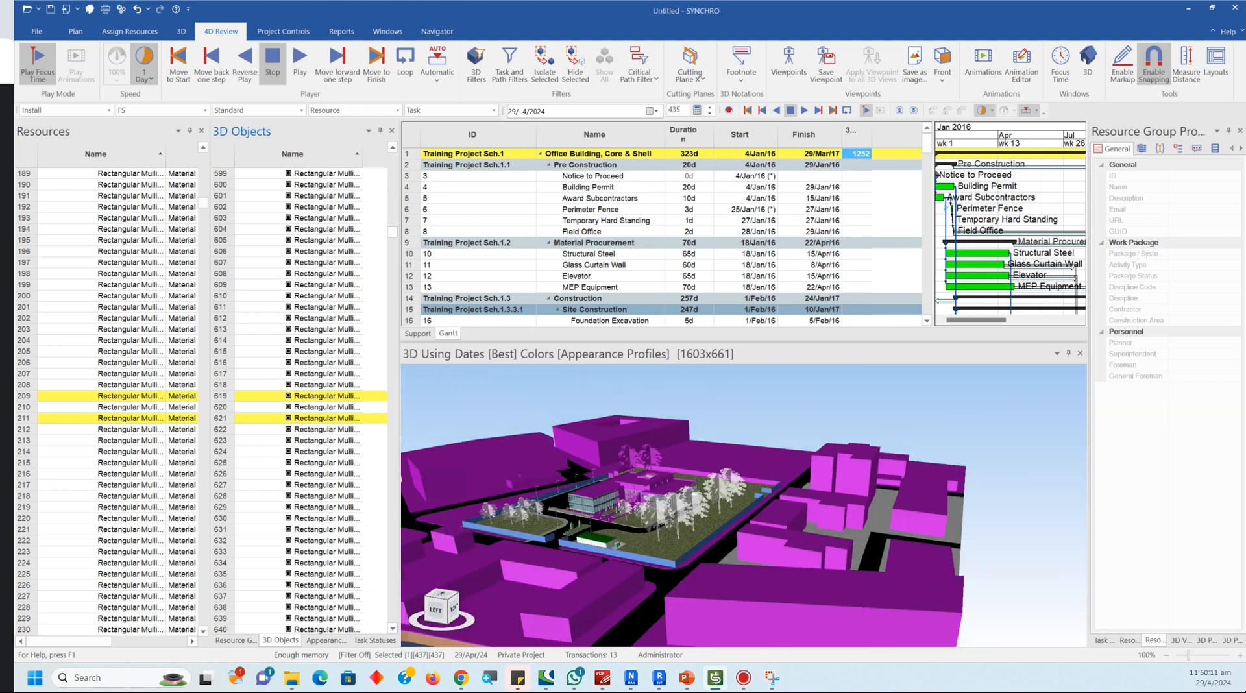
# Step: Clear the current selection and window-select the office building with a box drawn from its lower left to its upper right
pyautogui.press('Escape')
pyautogui.scroll(5, 617, 505)
pyautogui.scroll(-2, 711, 490)
pyautogui.moveTo(711, 491); pyautogui.dragTo(708, 575, button='middle')
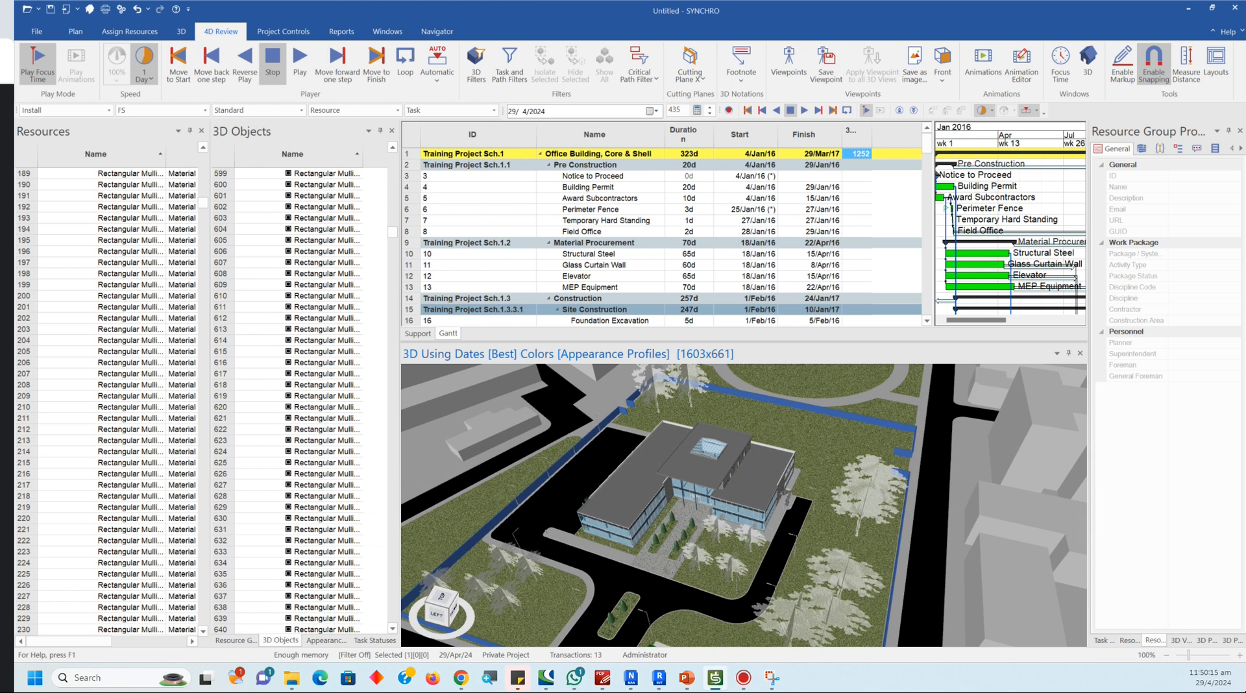
pyautogui.scroll(-3, 745, 505)
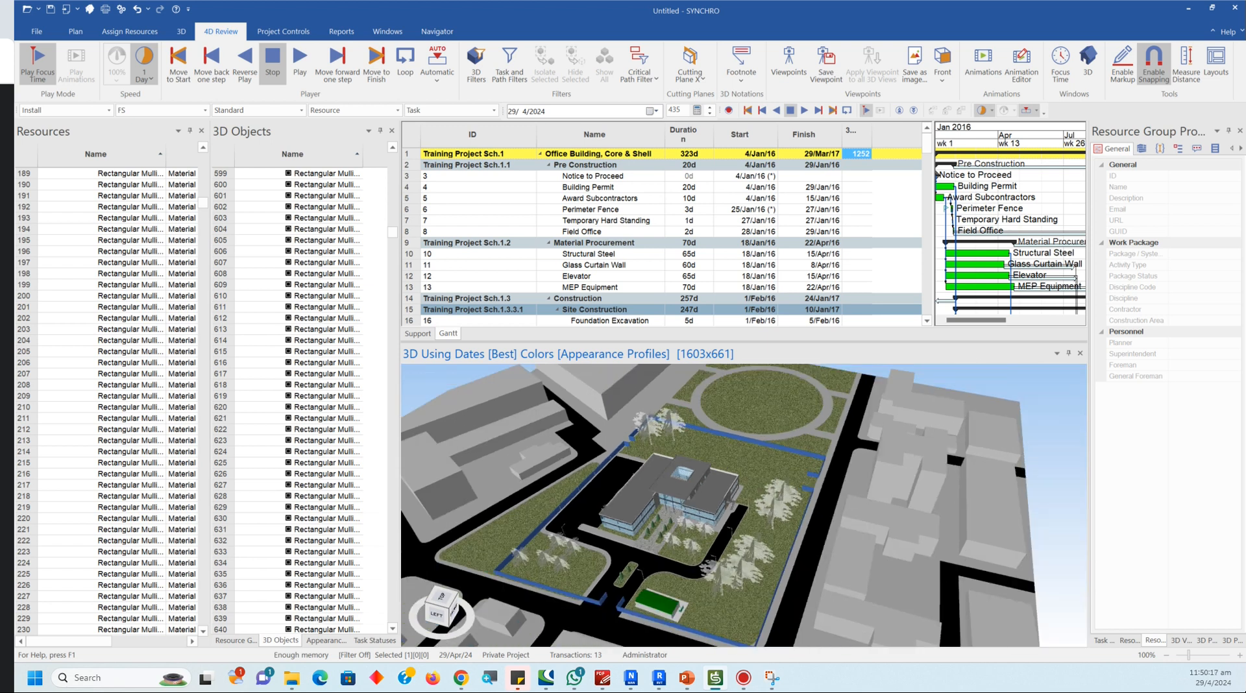
pyautogui.moveTo(604, 549); pyautogui.dragTo(740, 459)
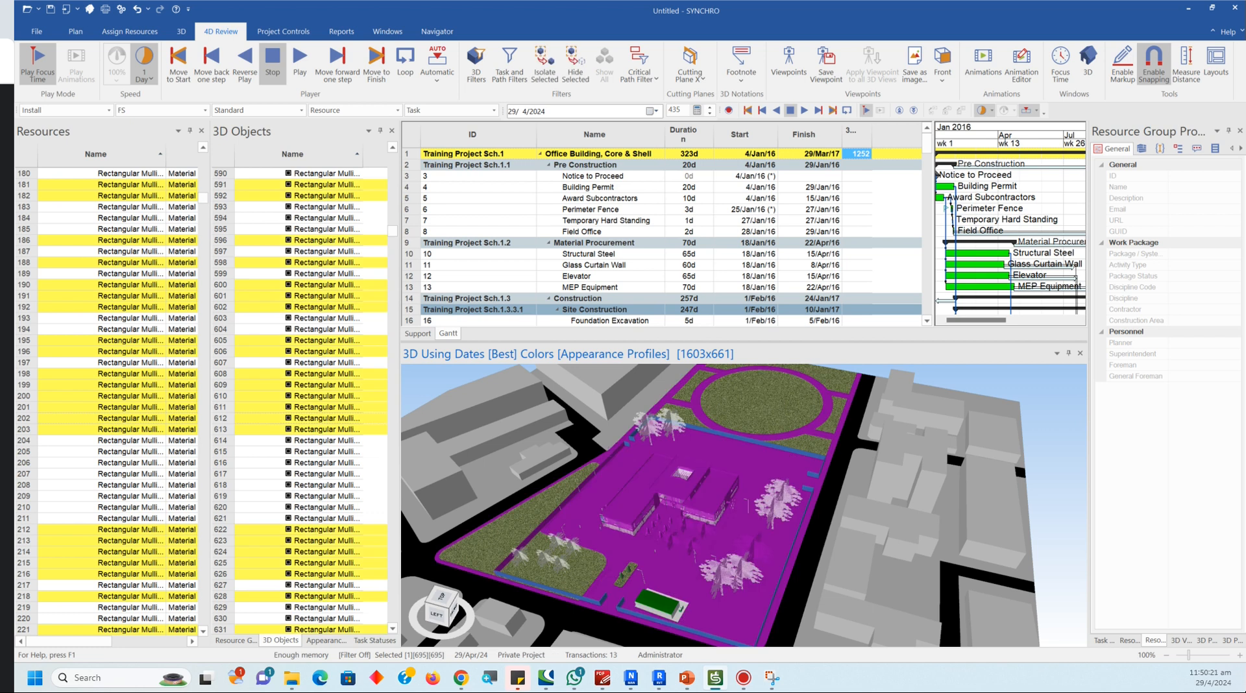
# Step: Examine the building's facade and interior up close to see which elements the window selection highlighted
pyautogui.scroll(7, 617, 536)
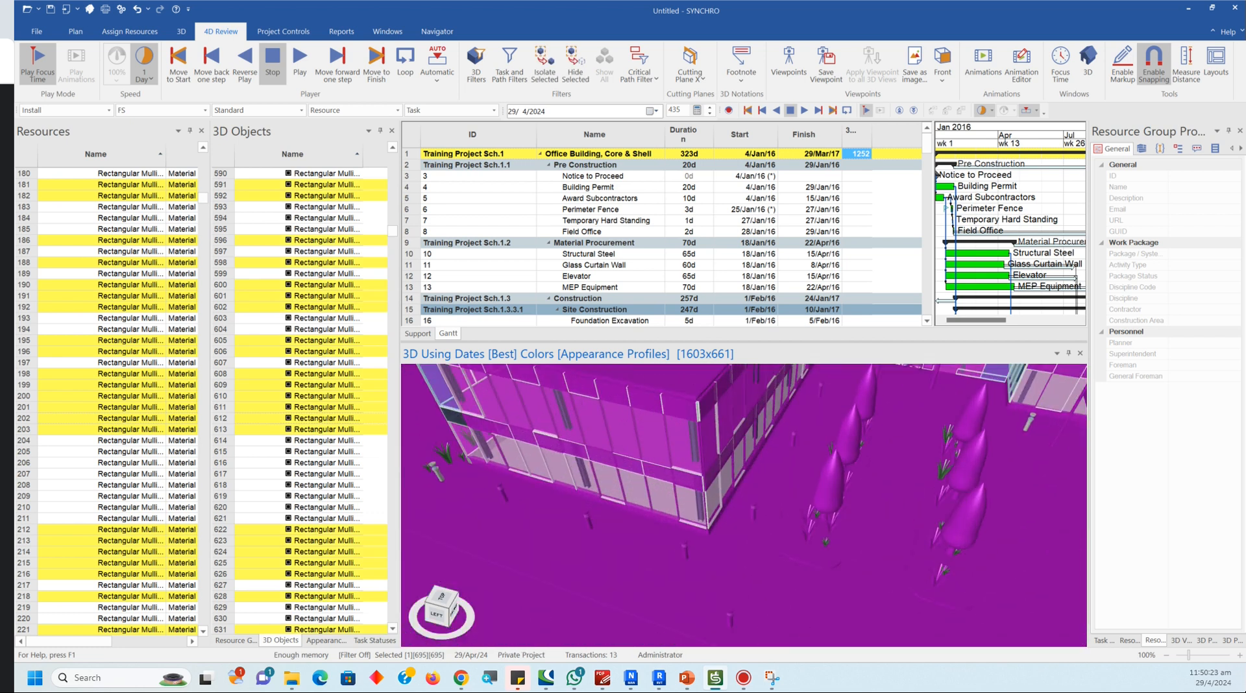
pyautogui.scroll(-1, 616, 536)
pyautogui.moveTo(693, 544); pyautogui.dragTo(718, 454, button='middle')
pyautogui.scroll(5, 714, 467)
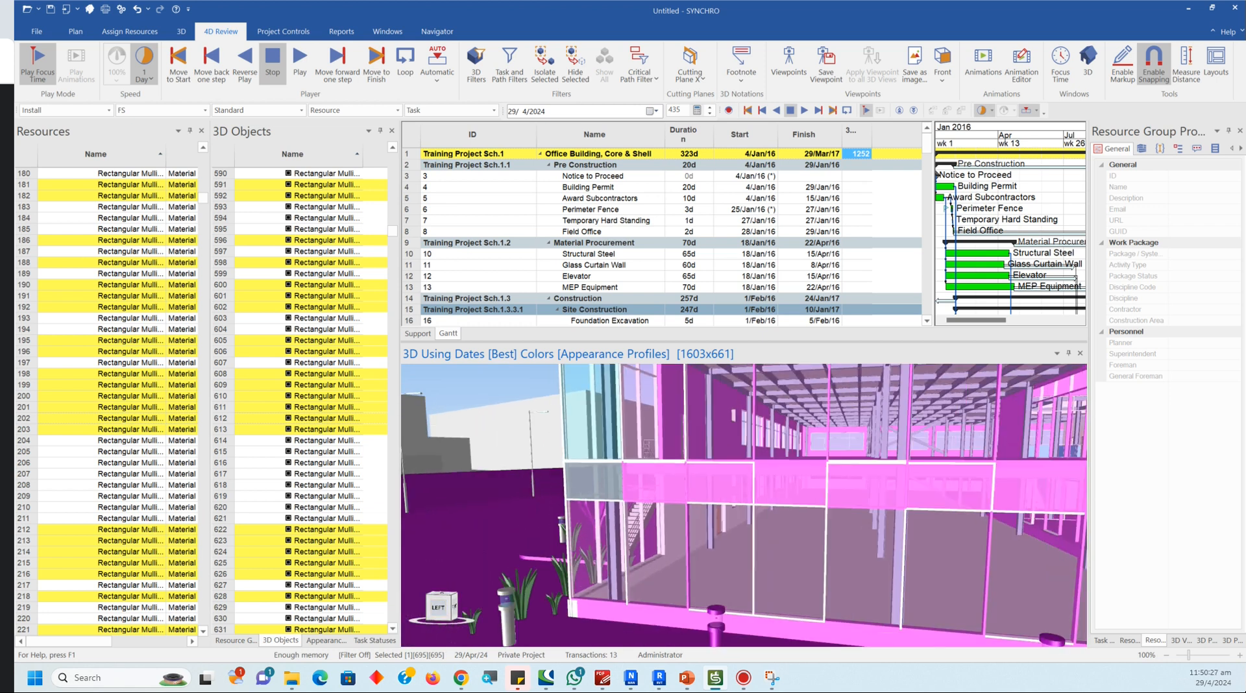
pyautogui.scroll(6, 745, 505)
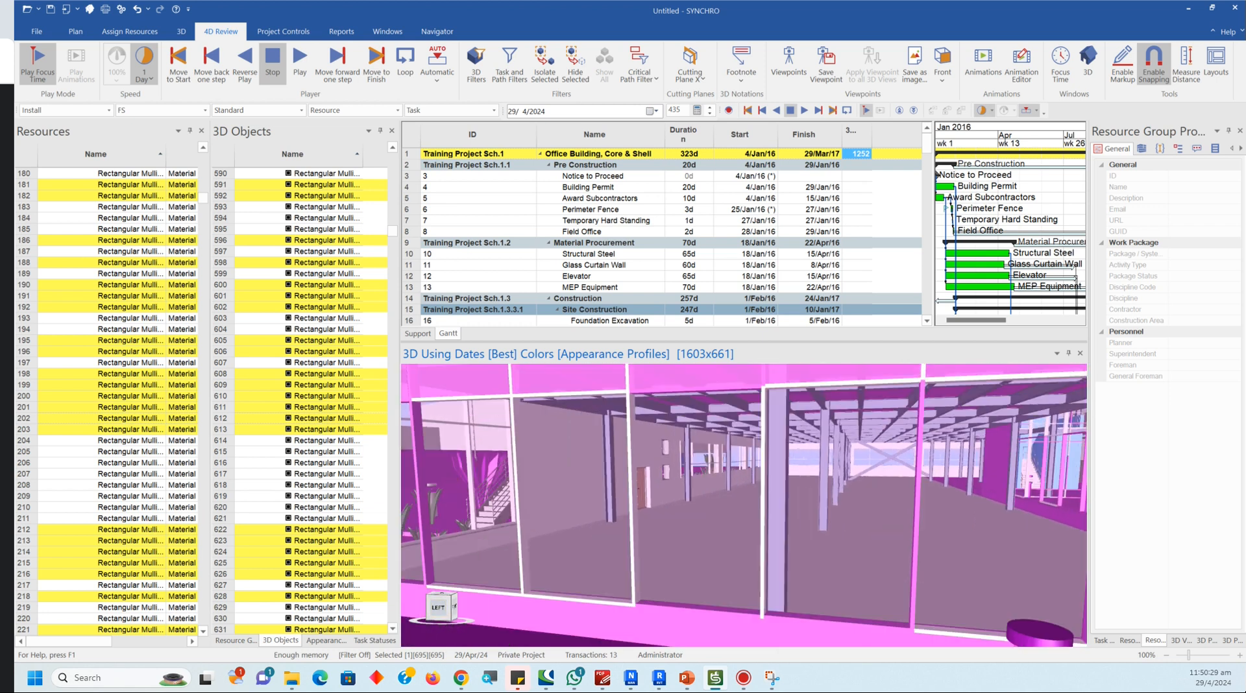
pyautogui.scroll(4, 839, 469)
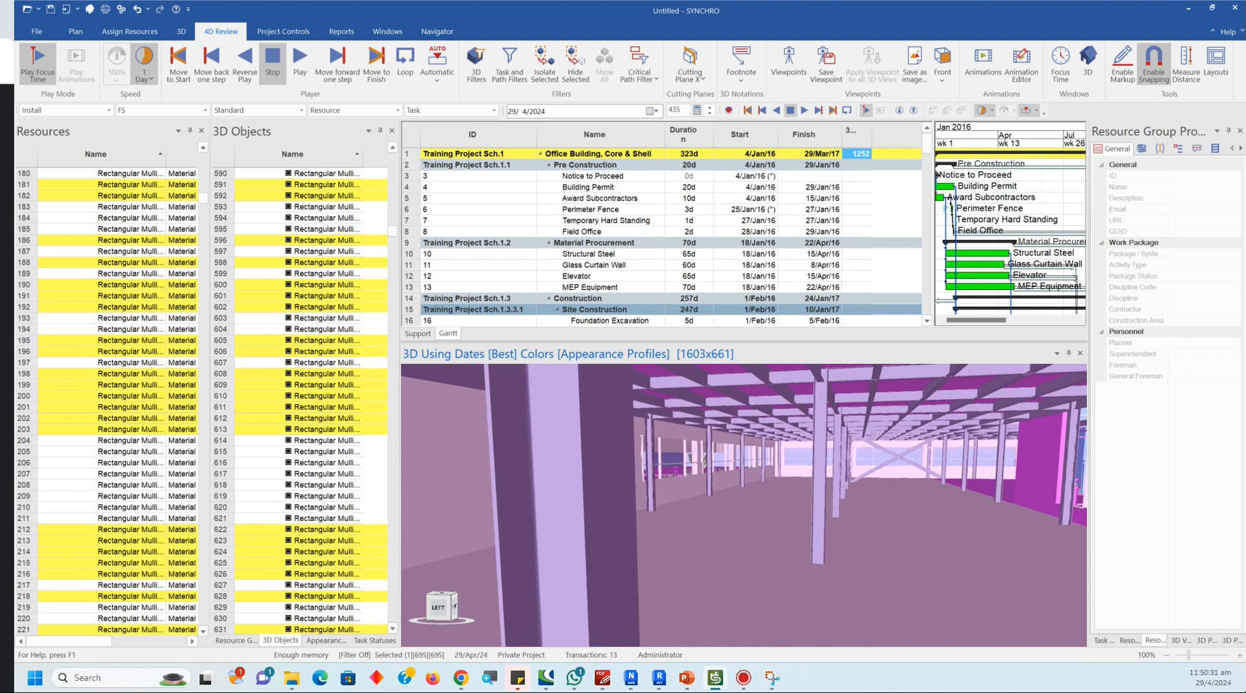
pyautogui.scroll(3, 744, 505)
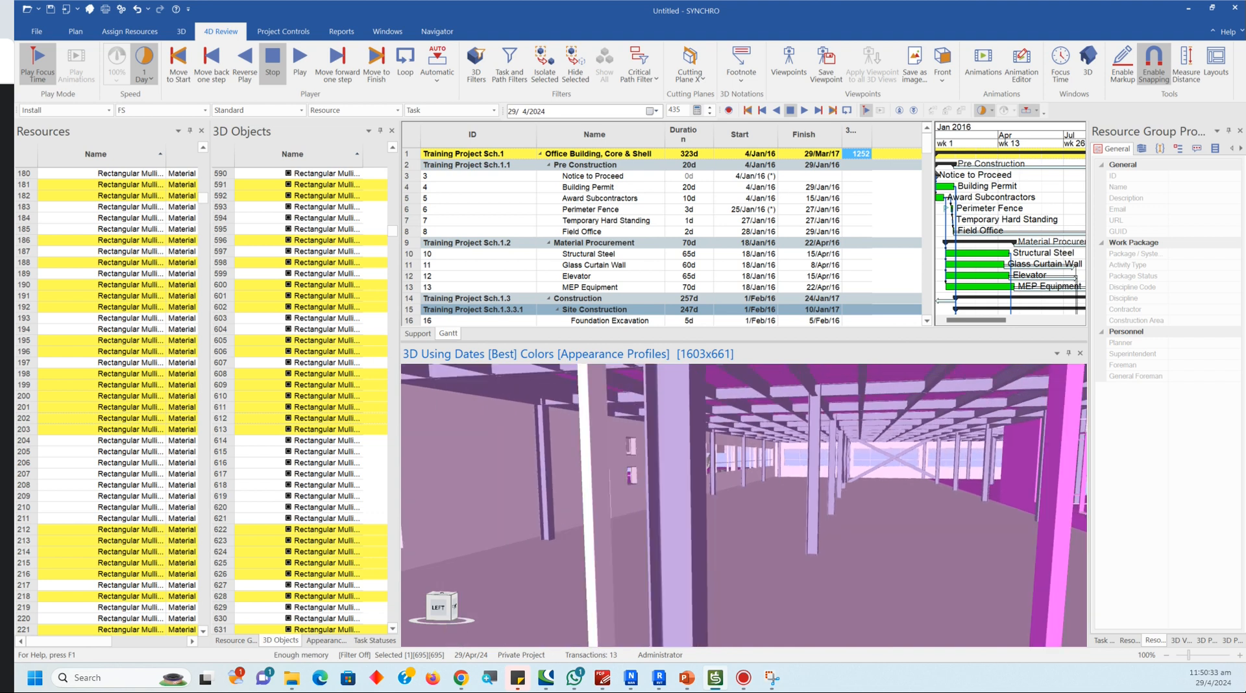
pyautogui.scroll(-10, 745, 505)
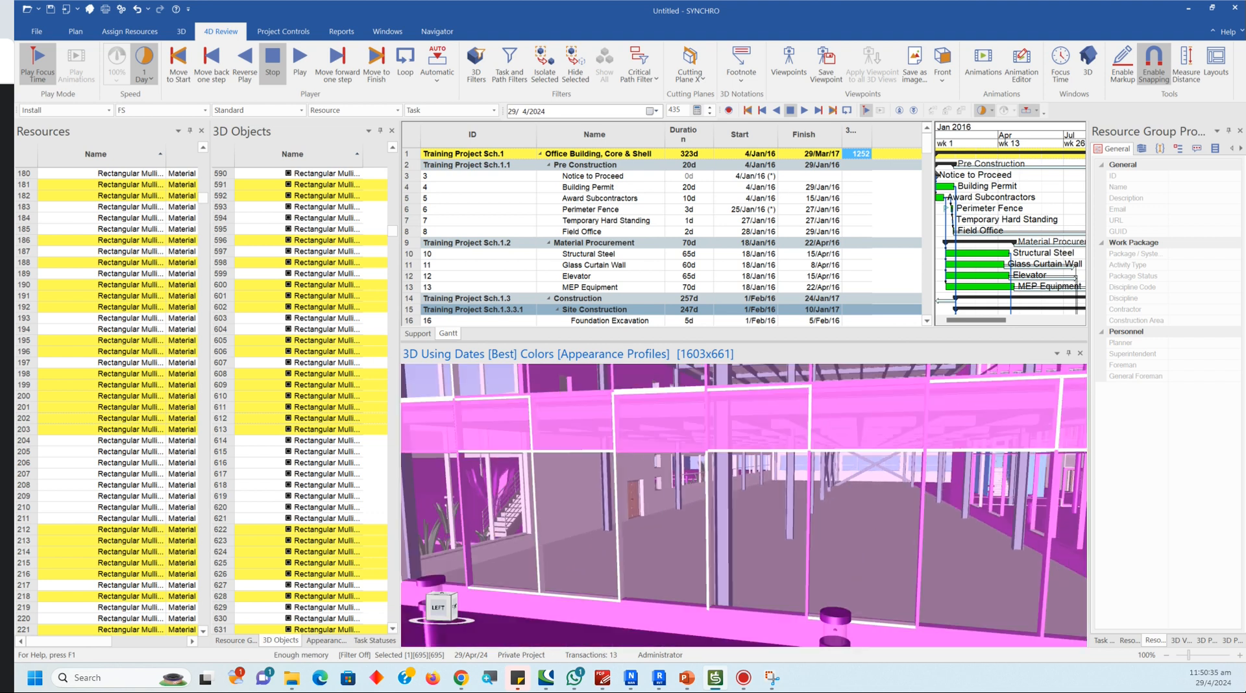
pyautogui.moveTo(745, 505); pyautogui.dragTo(756, 584, button='middle')
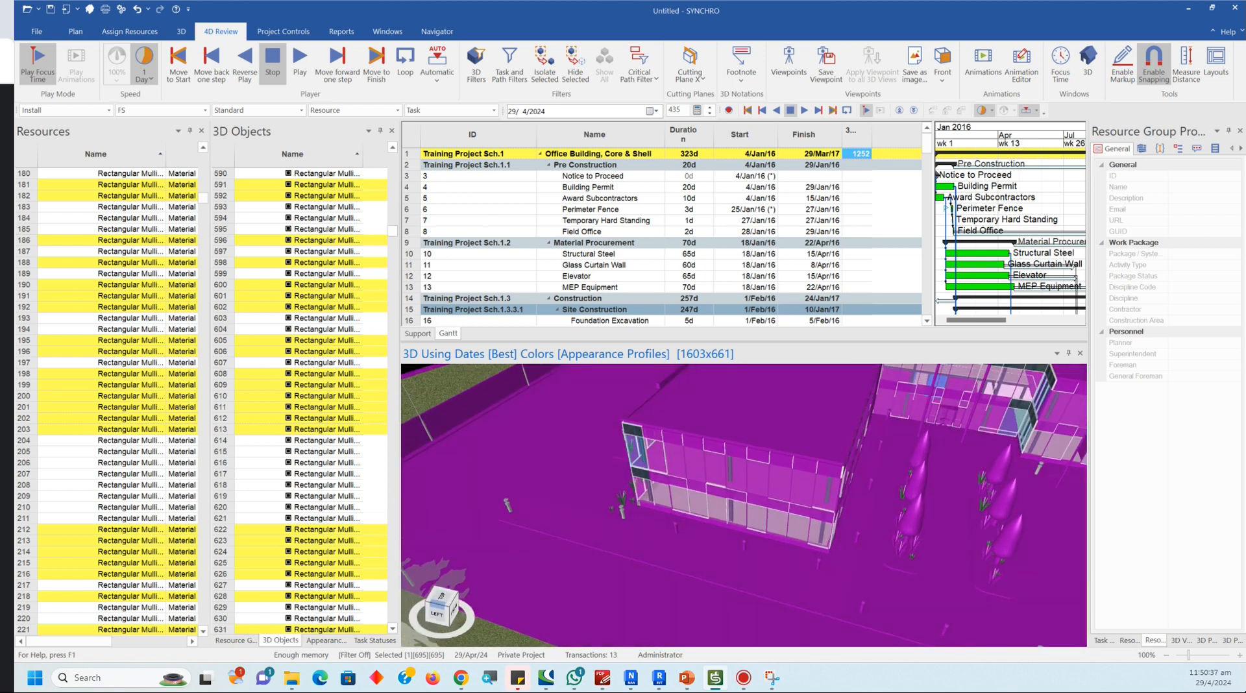
# Step: Check the Window Selection page in PDF-XChange Editor, then invert the selection state across the site in SYNCHRO with a window
pyautogui.moveTo(602, 678)
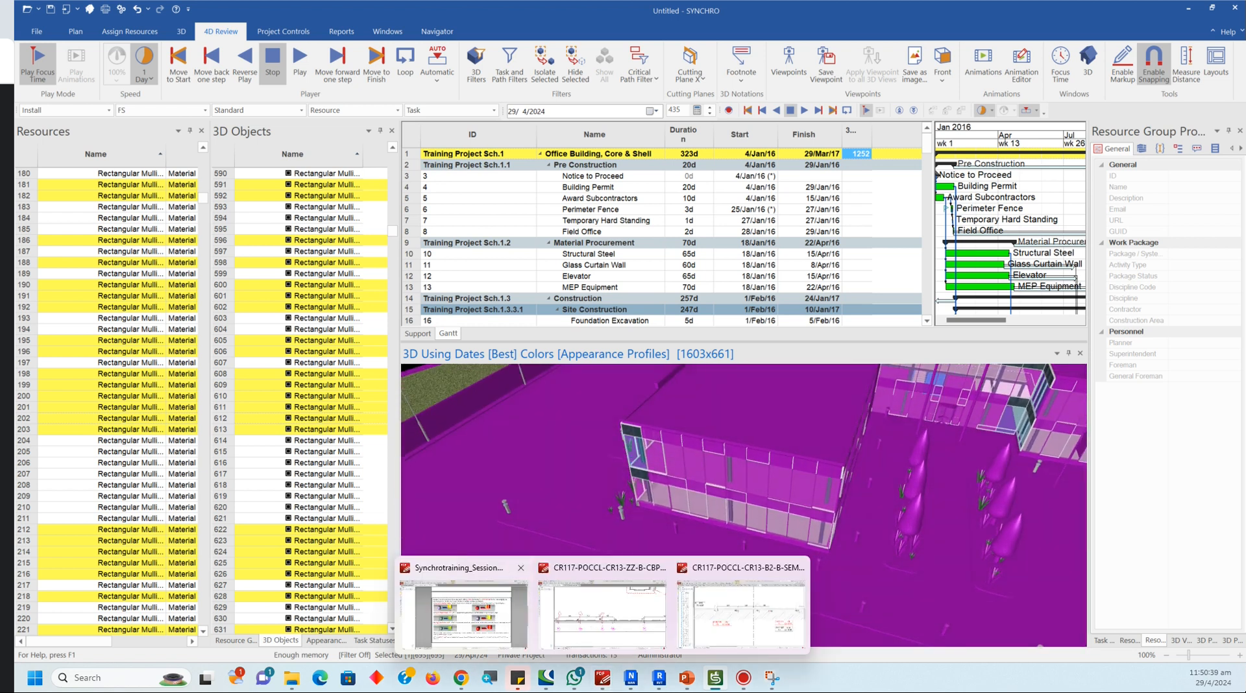
pyautogui.click(464, 603)
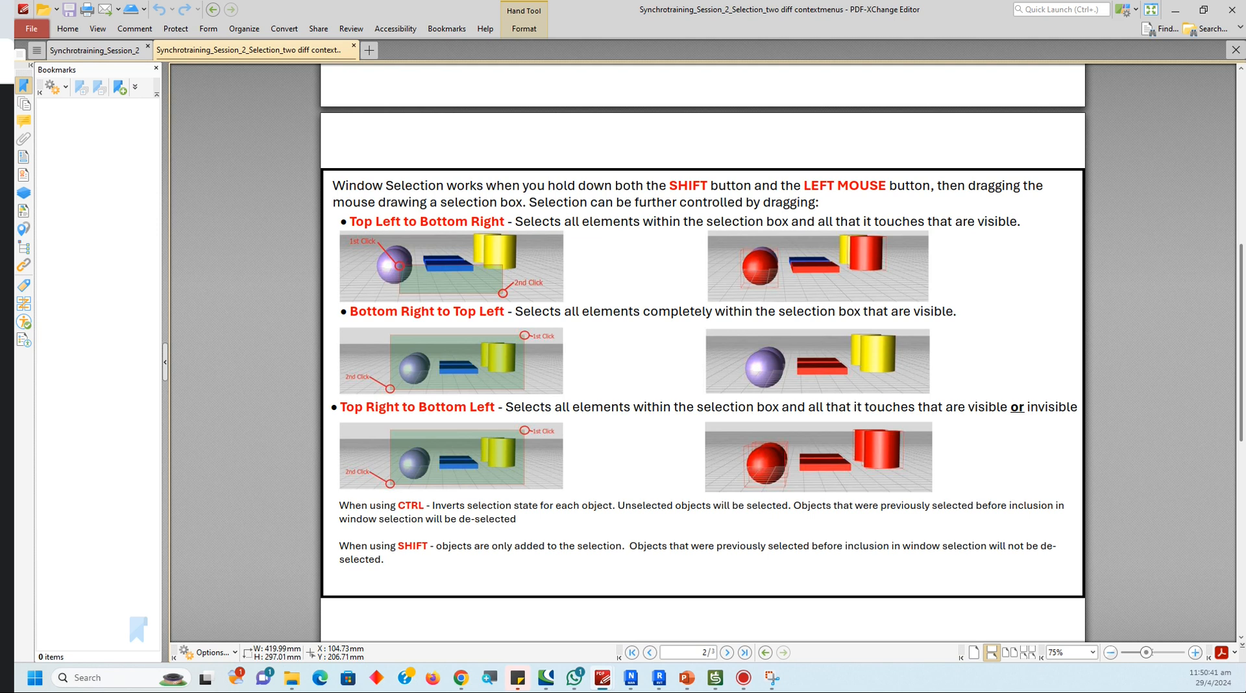
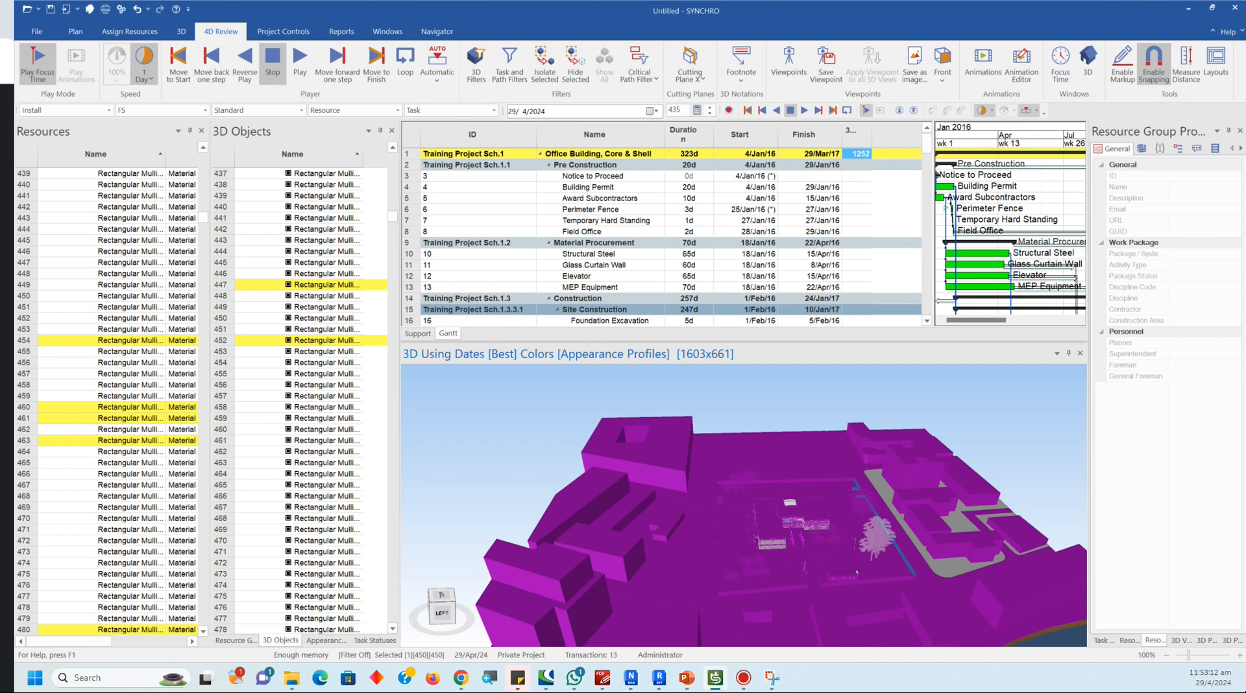
pyautogui.keyDown('ctrl'); pyautogui.moveTo(547, 390); pyautogui.dragTo(1034, 632); pyautogui.keyUp('ctrl')
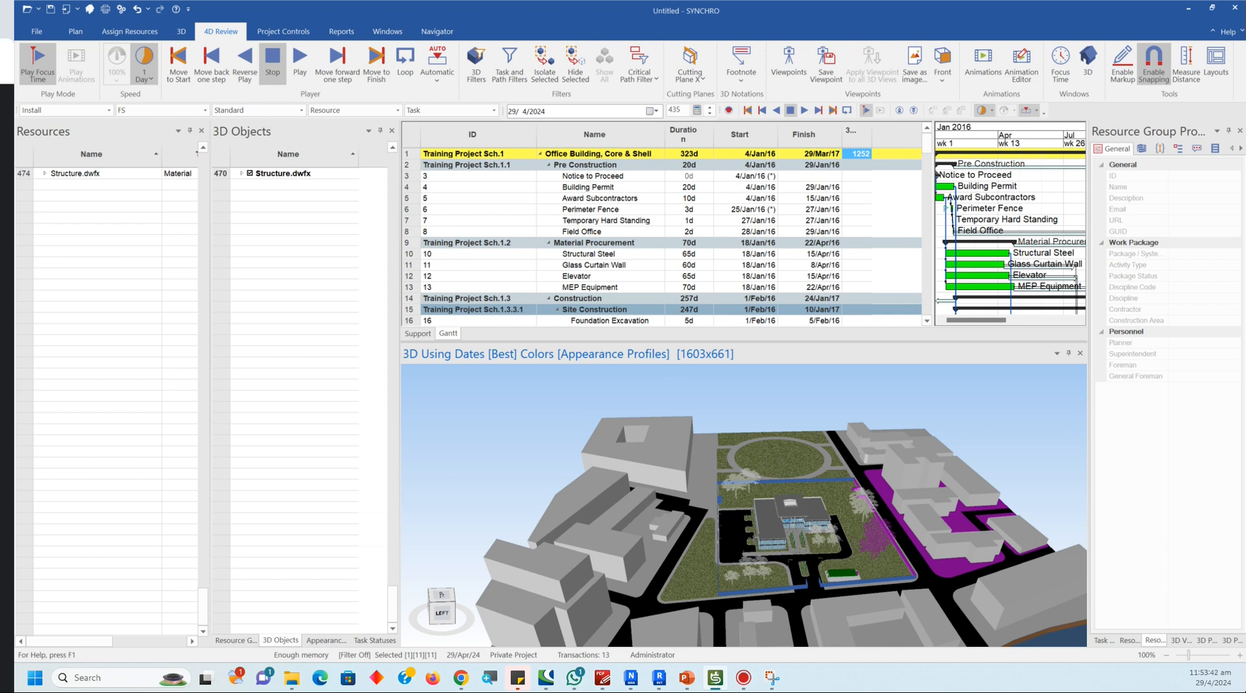
# Step: Read the page about the 3D window's two different context menus, with and without selected objects, in PDF-XChange Editor
pyautogui.moveTo(603, 678)
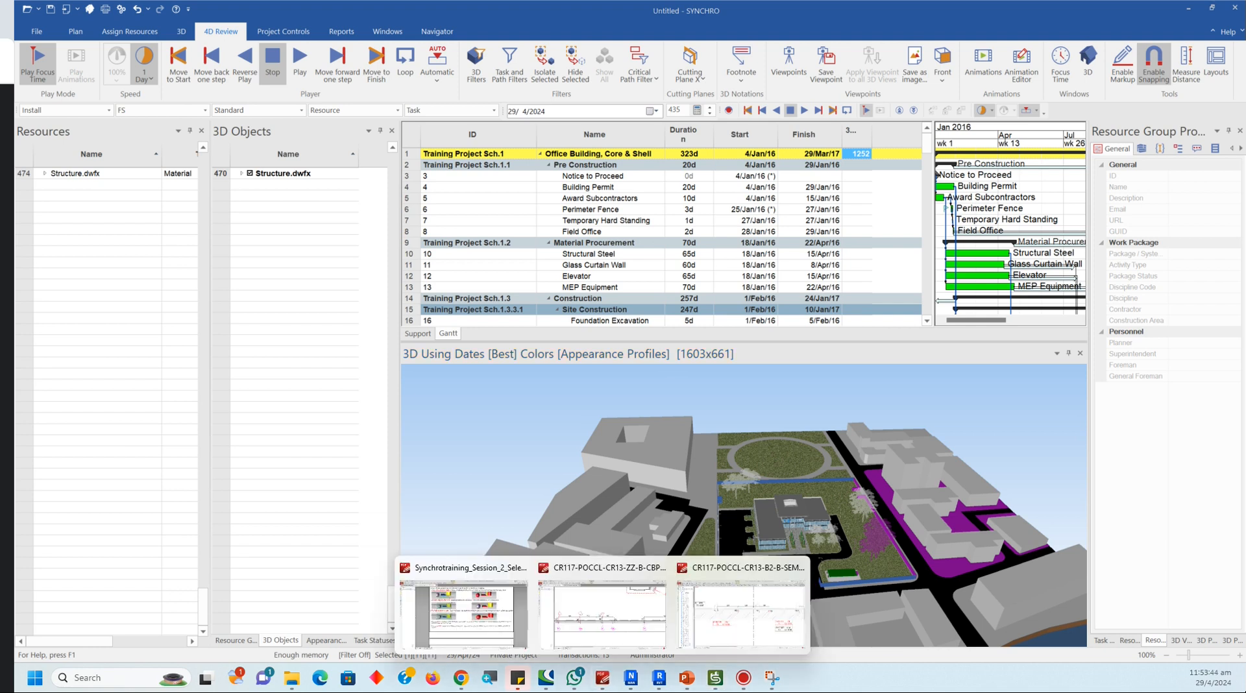
pyautogui.click(473, 613)
pyautogui.scroll(-2, 500, 497)
pyautogui.keyDown('ctrl'); pyautogui.scroll(-1, 500, 497); pyautogui.keyUp('ctrl')
pyautogui.scroll(-3, 500, 497)
pyautogui.scroll(-2, 521, 392)
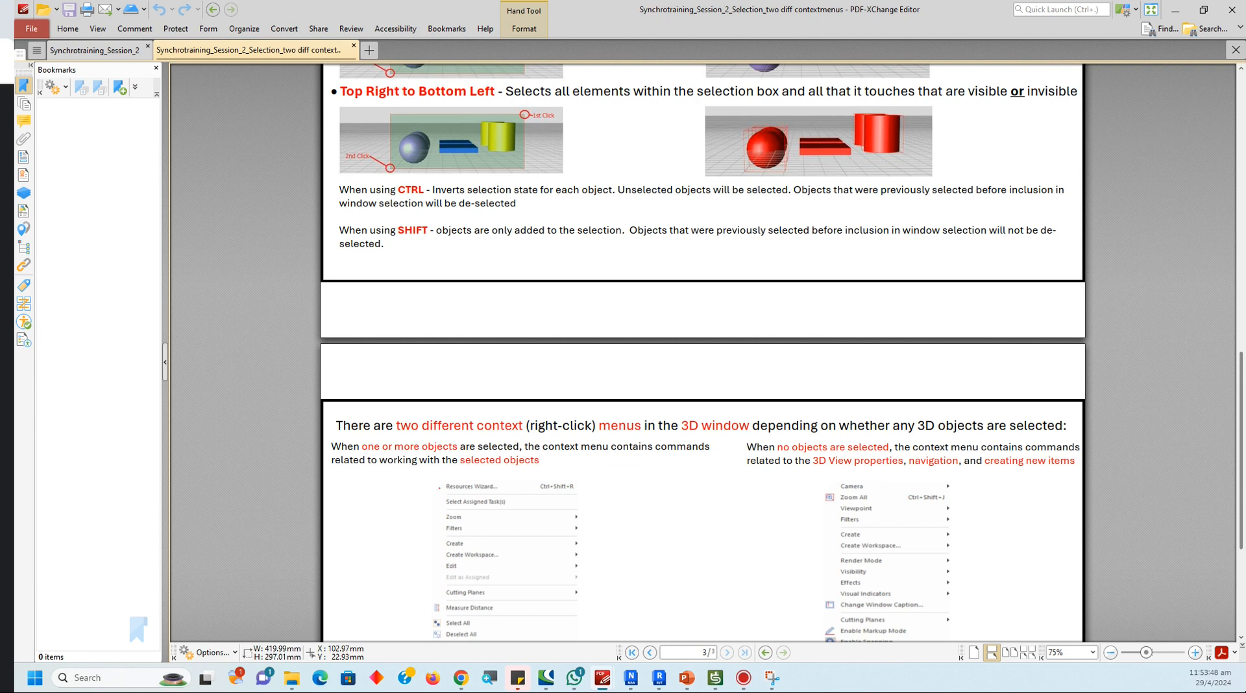
pyautogui.keyDown('ctrl'); pyautogui.scroll(-1, 521, 392); pyautogui.keyUp('ctrl')
pyautogui.moveTo(716, 677)
pyautogui.scroll(-3, 703, 361)
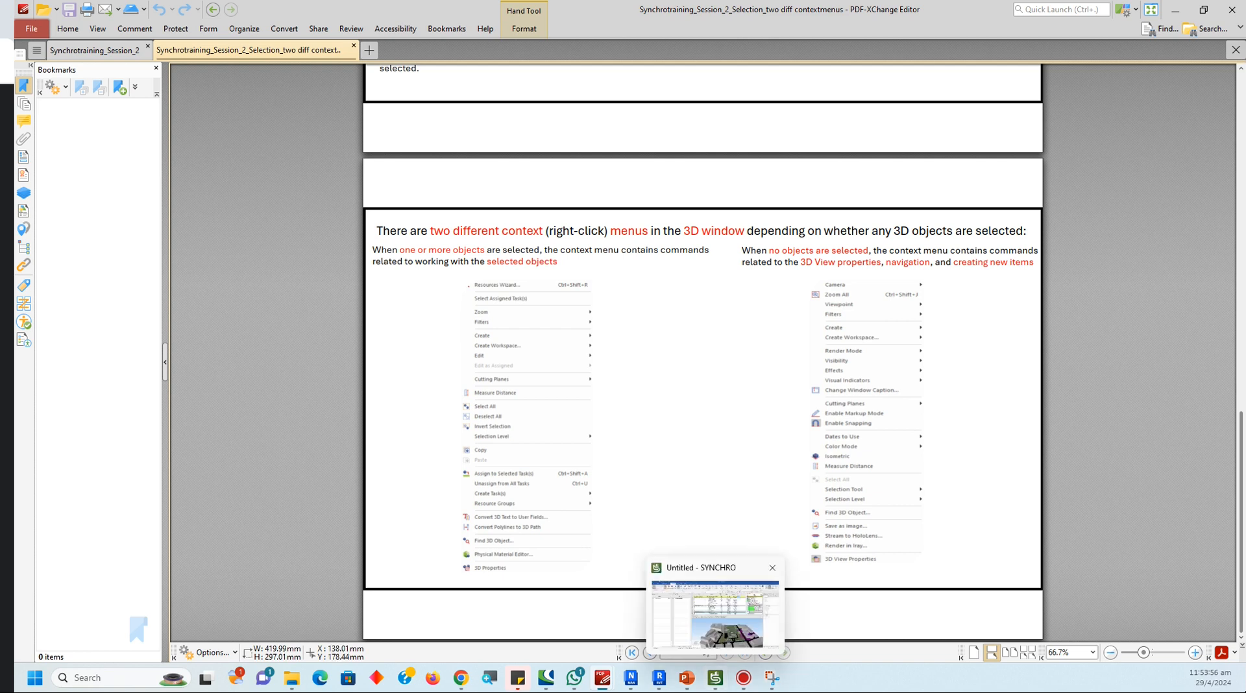
# Step: Go back through the guide to review the Resource Selection and Window Selection pages
pyautogui.scroll(7, 581, 437)
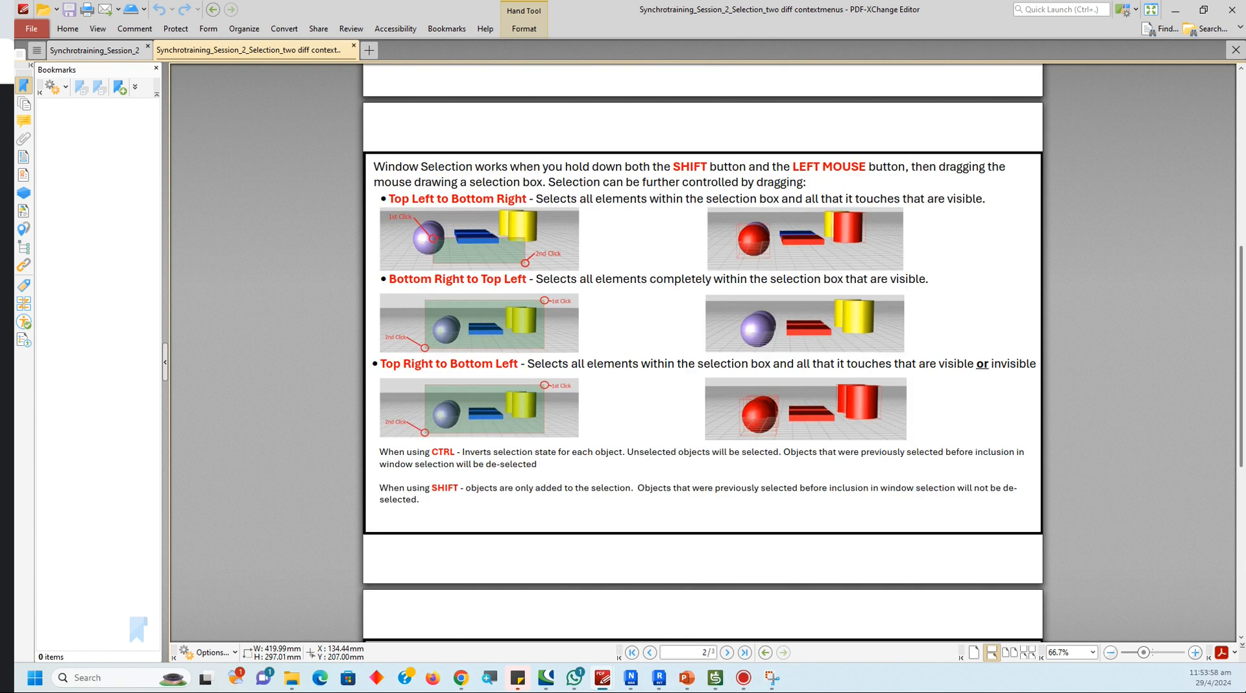
pyautogui.keyDown('ctrl'); pyautogui.scroll(-1, 581, 437); pyautogui.keyUp('ctrl')
pyautogui.scroll(1, 581, 437)
pyautogui.keyDown('ctrl'); pyautogui.scroll(-1, 581, 437); pyautogui.keyUp('ctrl')
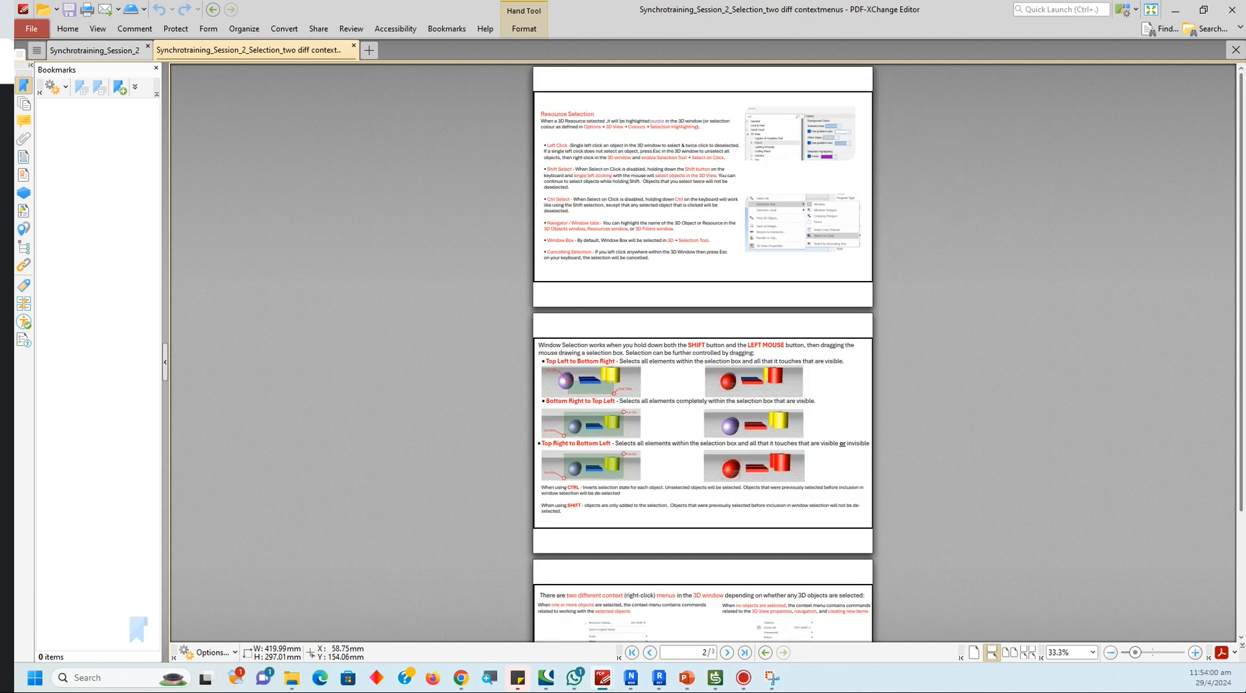
pyautogui.keyDown('ctrl'); pyautogui.scroll(2, 586, 445); pyautogui.keyUp('ctrl')
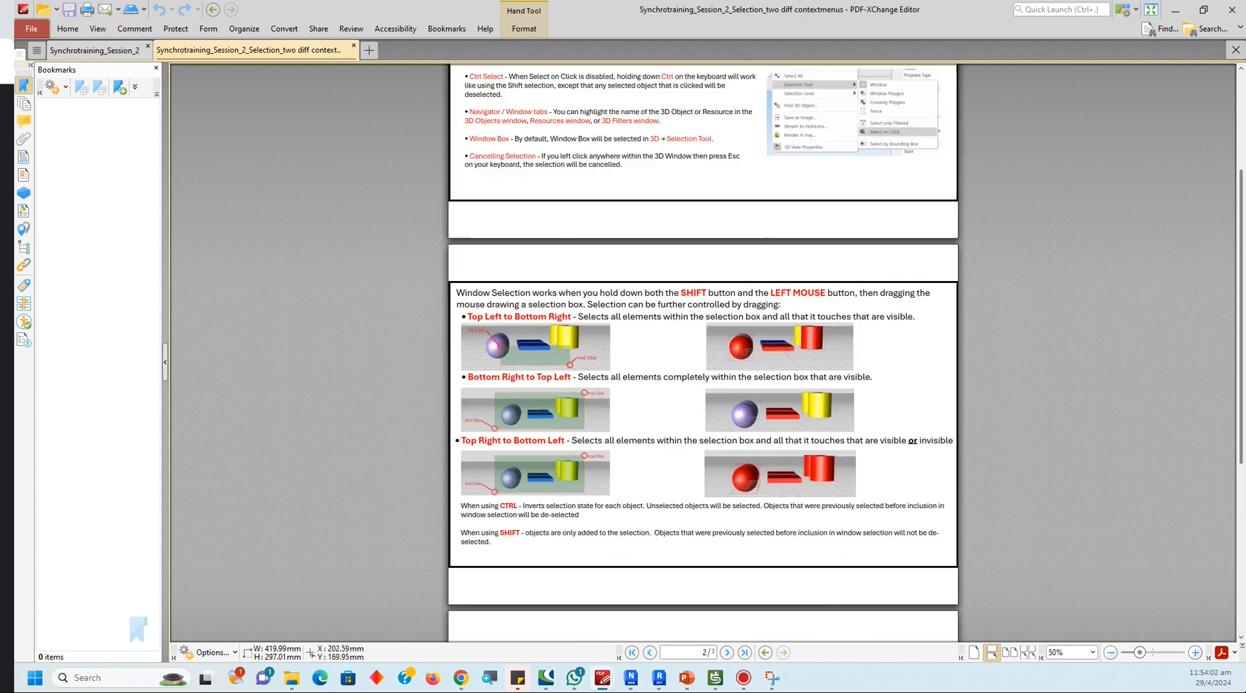
# Step: Switch to SYNCHRO, select all 3D objects in the model, and clear the selection in the 3D window
pyautogui.keyDown('ctrl'); pyautogui.scroll(-1, 639, 464); pyautogui.keyUp('ctrl')
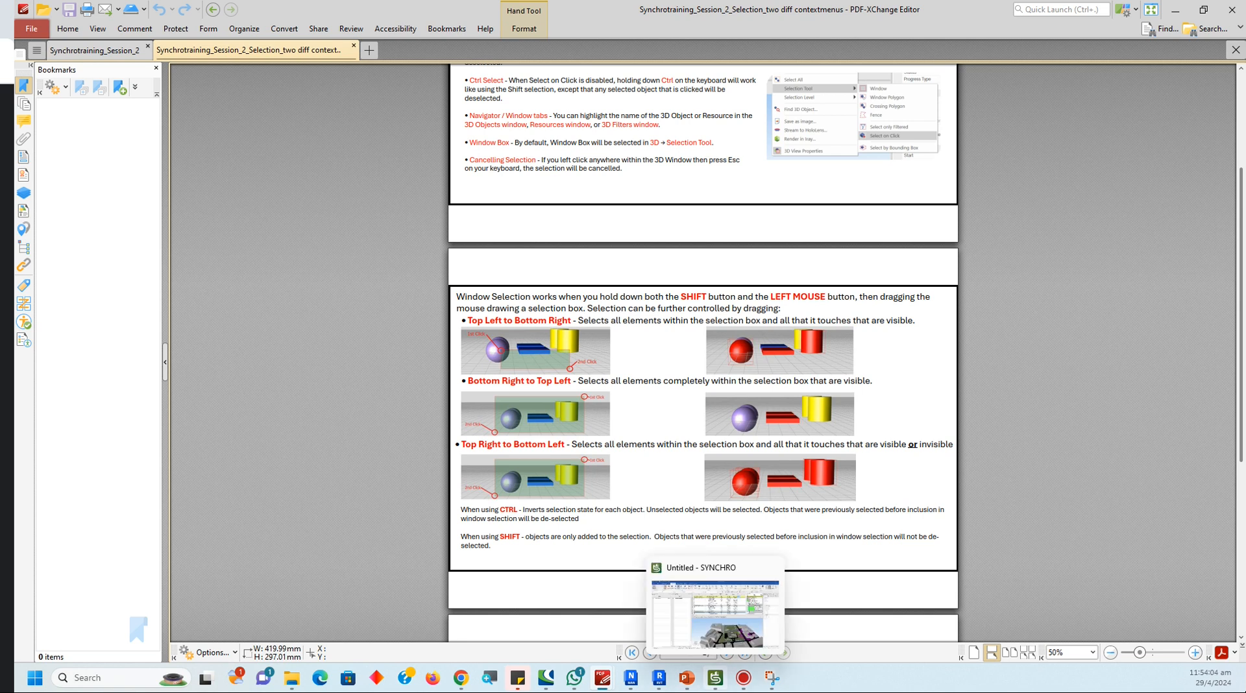
pyautogui.click(723, 656)
pyautogui.scroll(-4, 541, 427)
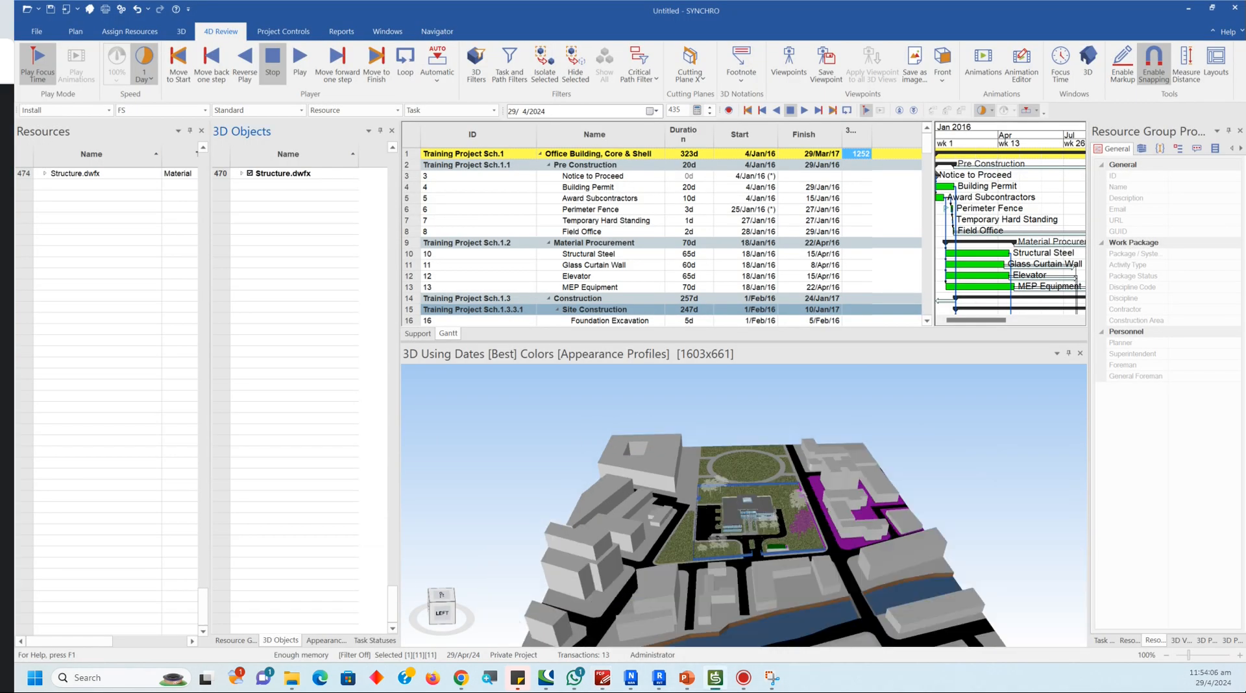
pyautogui.click(182, 31)
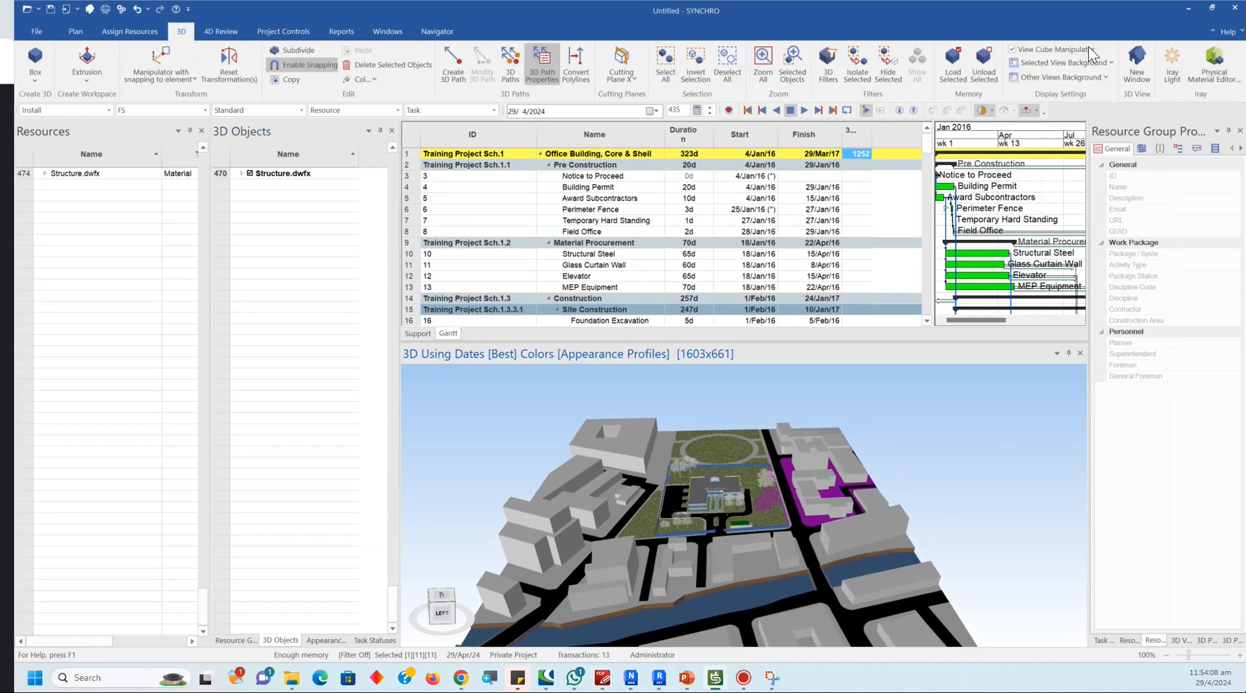
pyautogui.scroll(3, 703, 528)
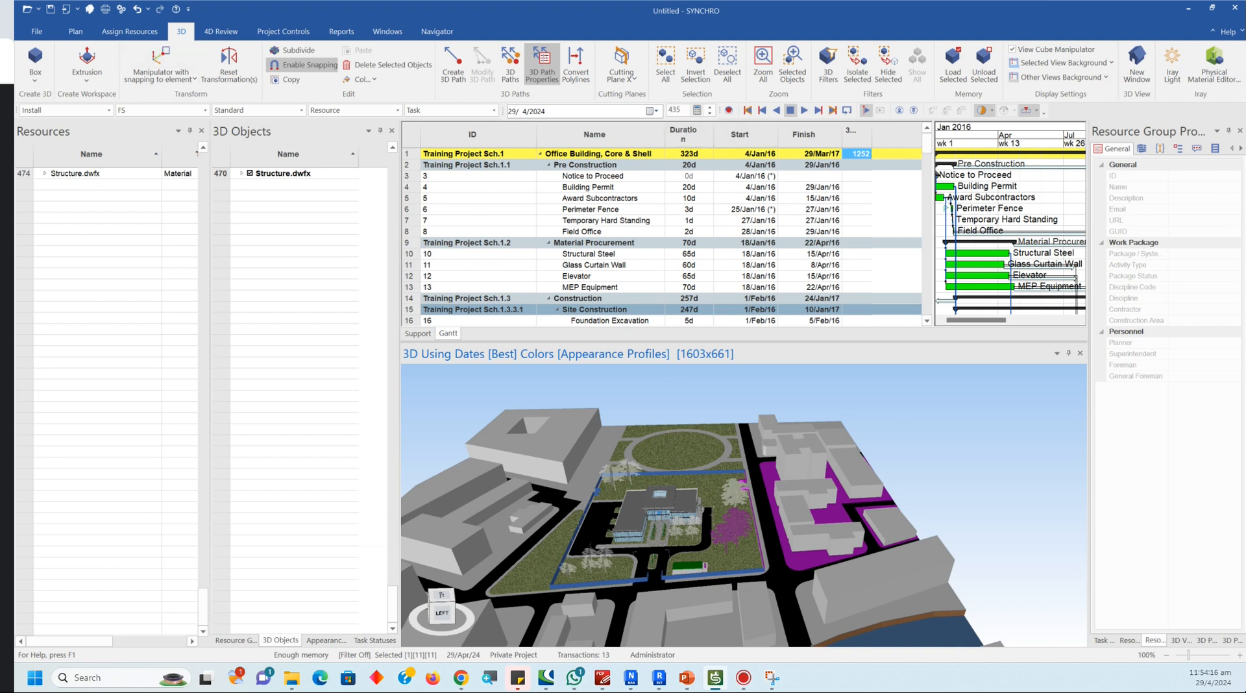
pyautogui.click(666, 65)
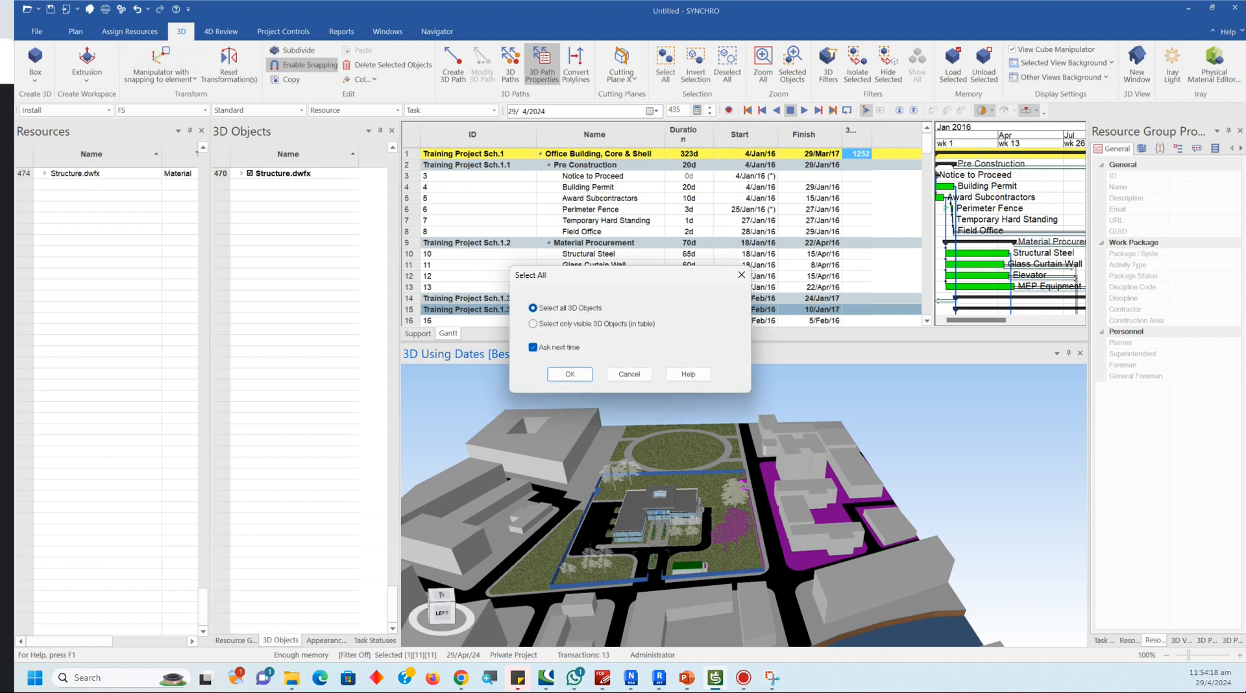
pyautogui.click(570, 374)
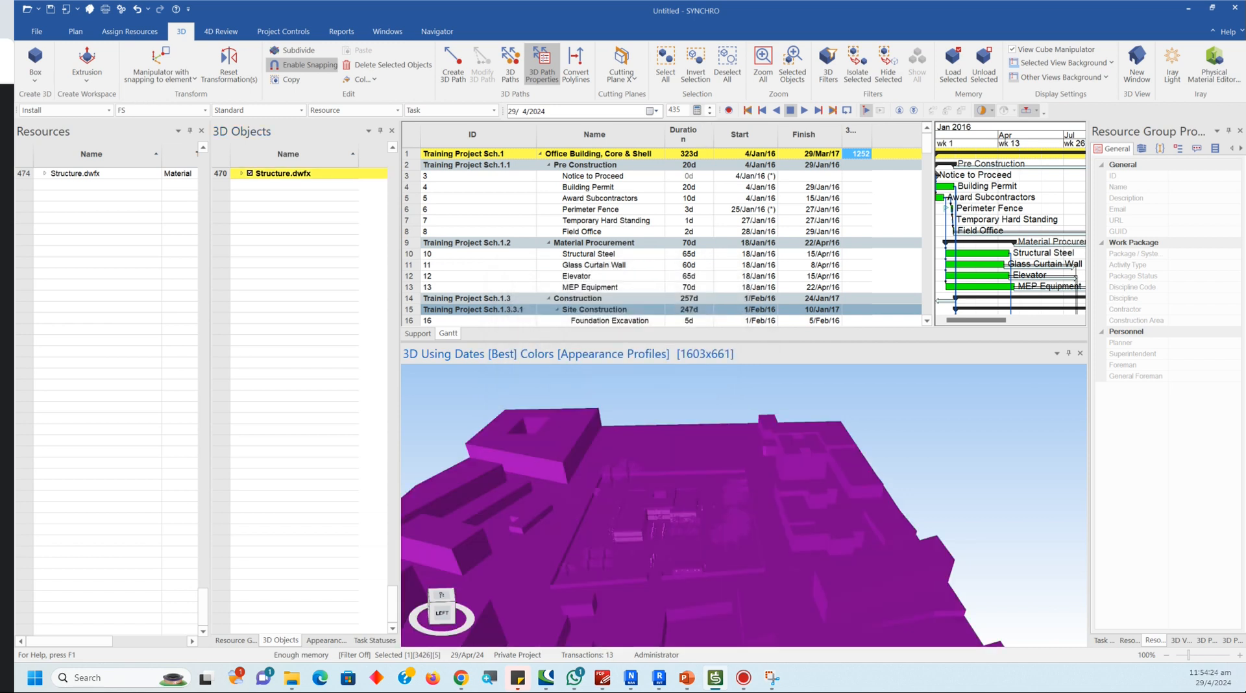
pyautogui.scroll(-3, 714, 411)
pyautogui.click(714, 406)
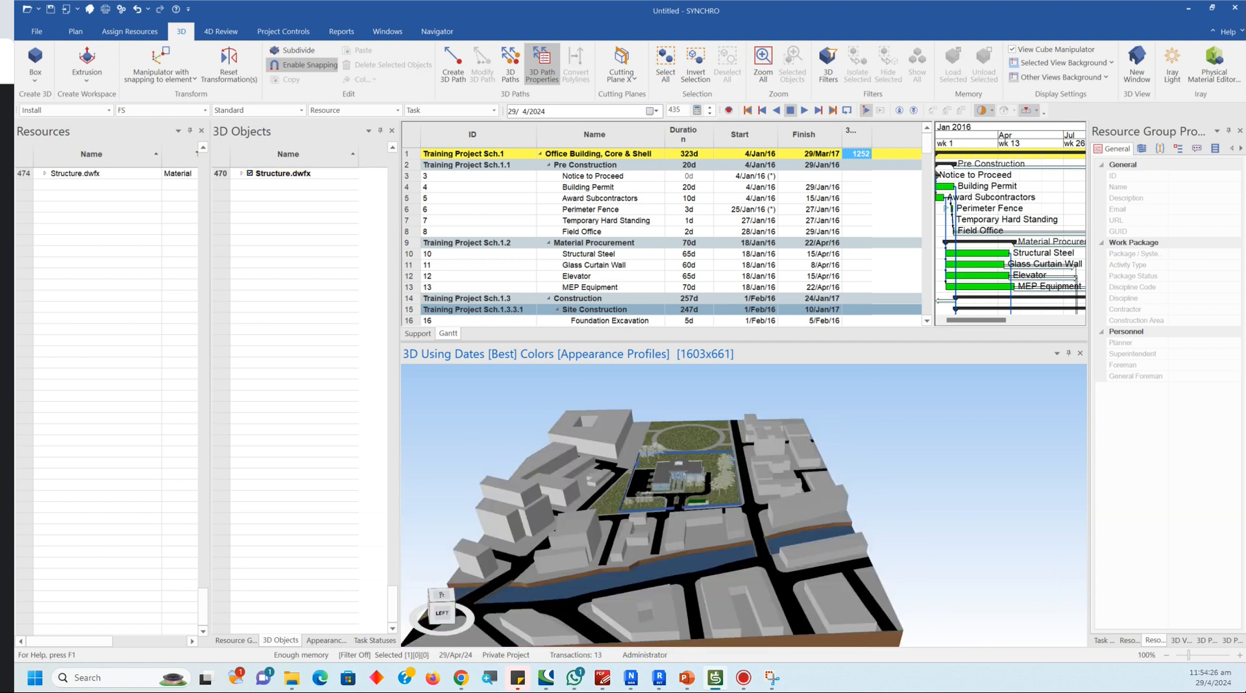
# Step: Invert the selection of the objects picked on the office building's site, and deselect all objects
pyautogui.scroll(4, 711, 422)
pyautogui.moveTo(711, 422); pyautogui.dragTo(744, 464, button='middle')
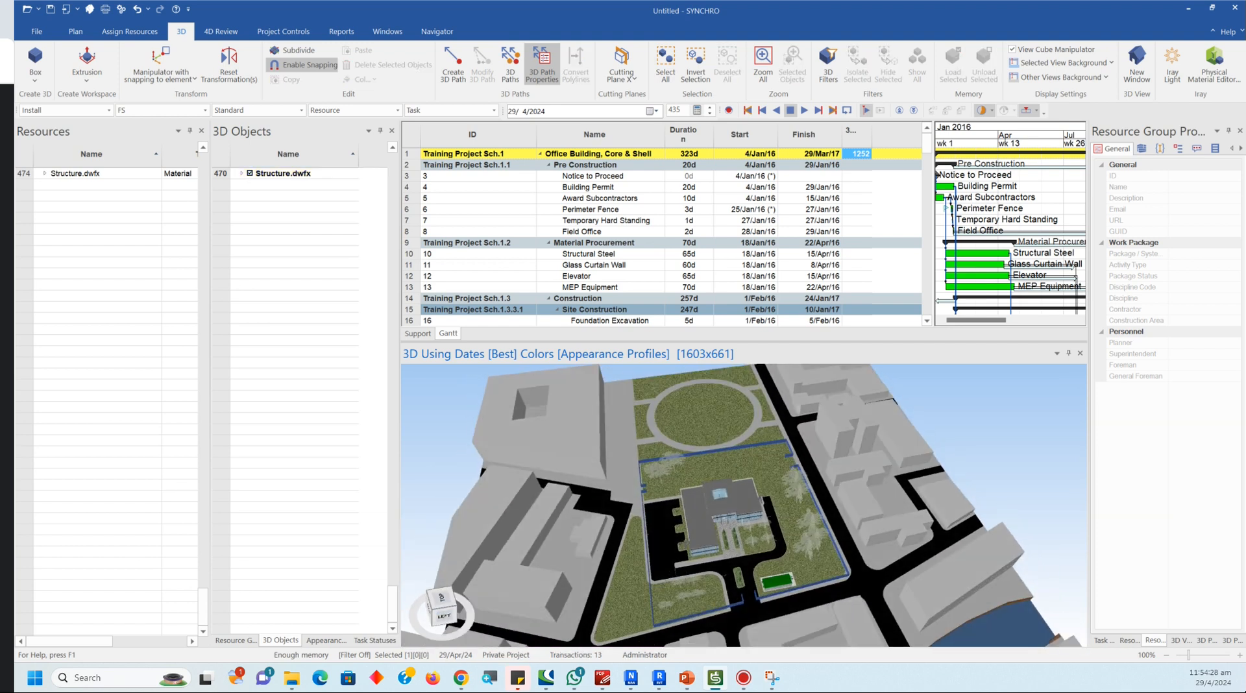
pyautogui.click(737, 517)
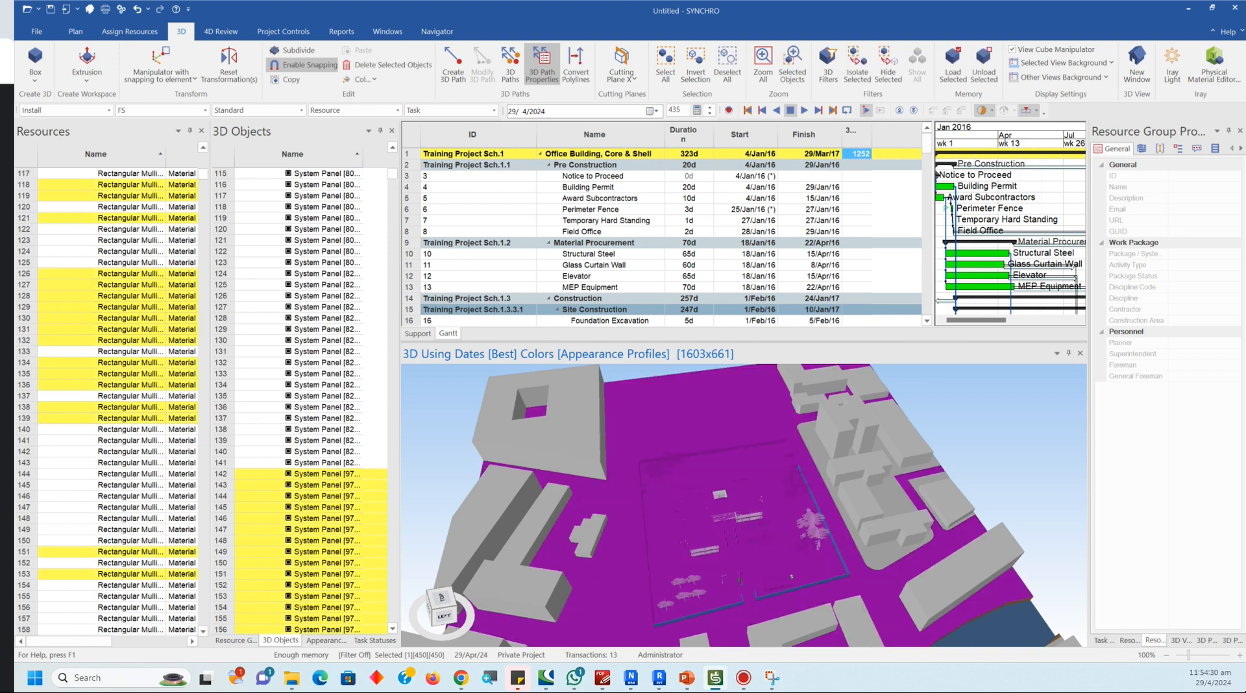
pyautogui.click(695, 65)
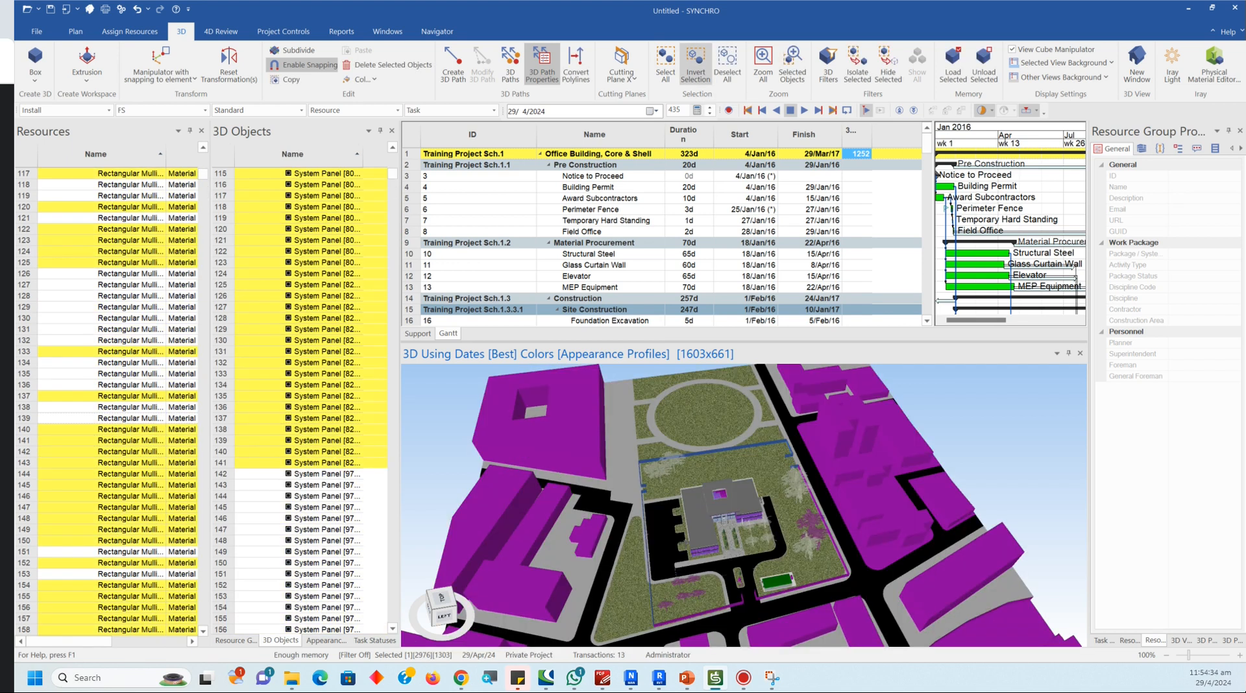
pyautogui.click(728, 65)
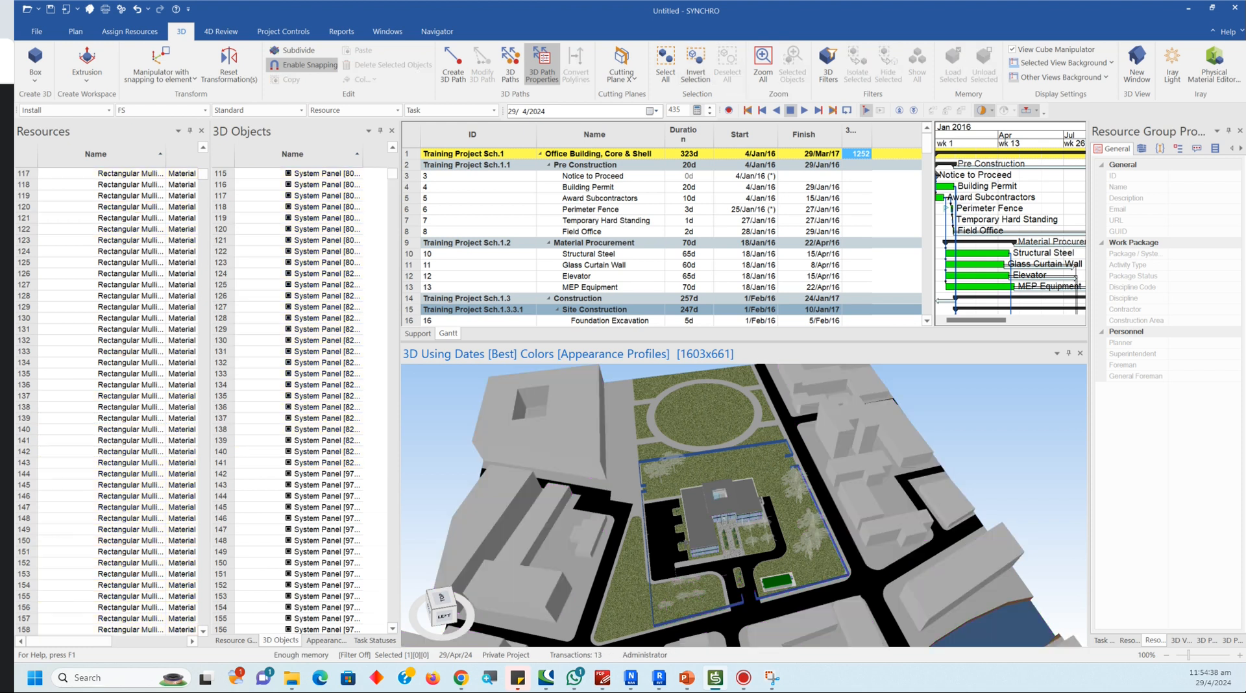
# Step: Read the page about the two different context menus of the 3D window in PDF-XChange Editor
pyautogui.scroll(-3, 814, 462)
pyautogui.moveTo(603, 679)
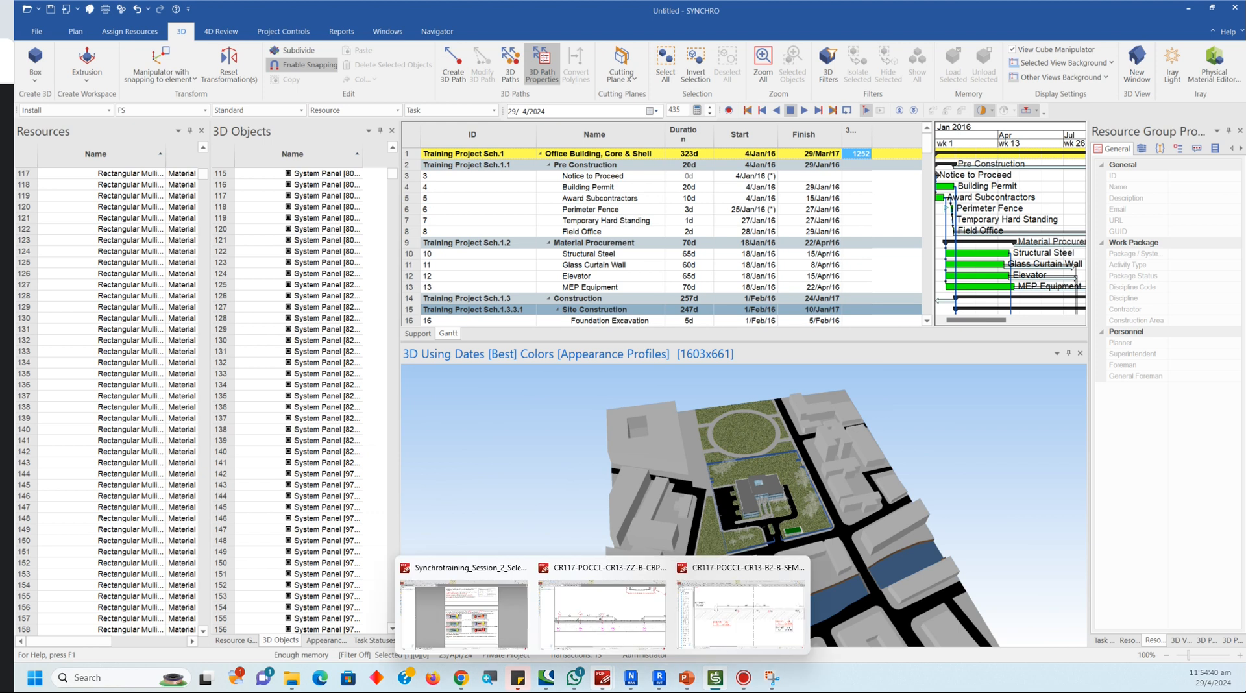
pyautogui.click(464, 613)
pyautogui.scroll(-5, 703, 350)
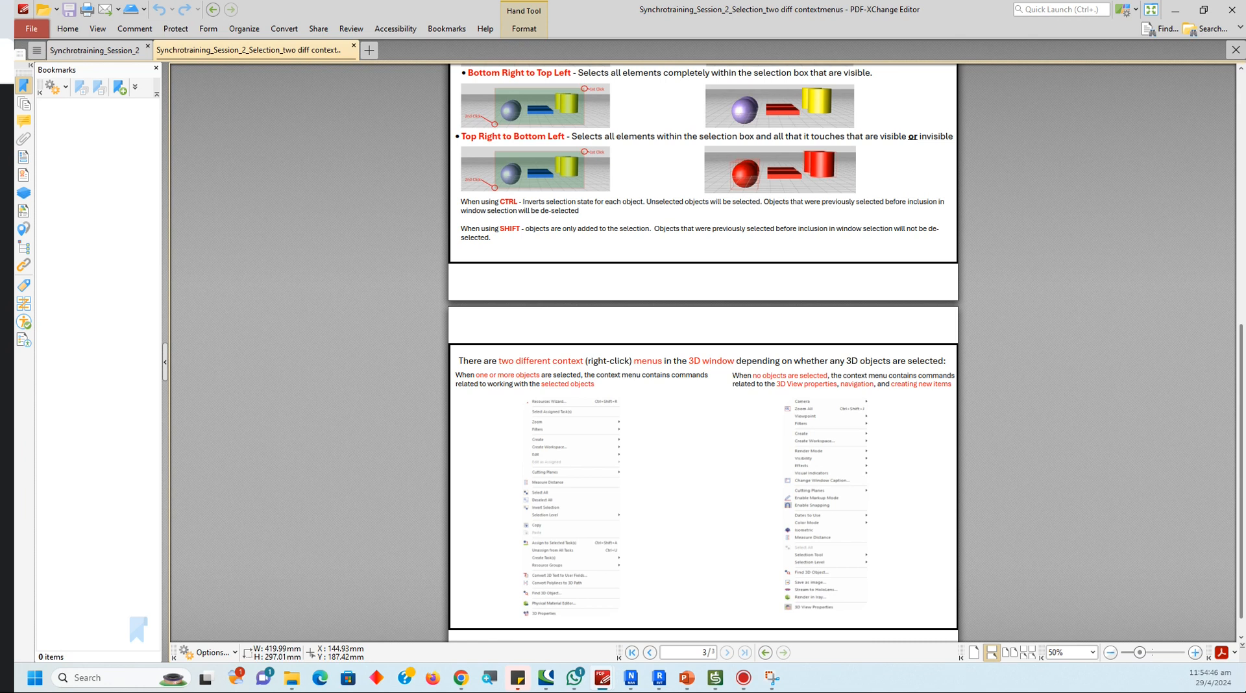
# Step: Switch to SYNCHRO and review the 3D window's context menu with no objects selected, including its Camera commands
pyautogui.click(716, 678)
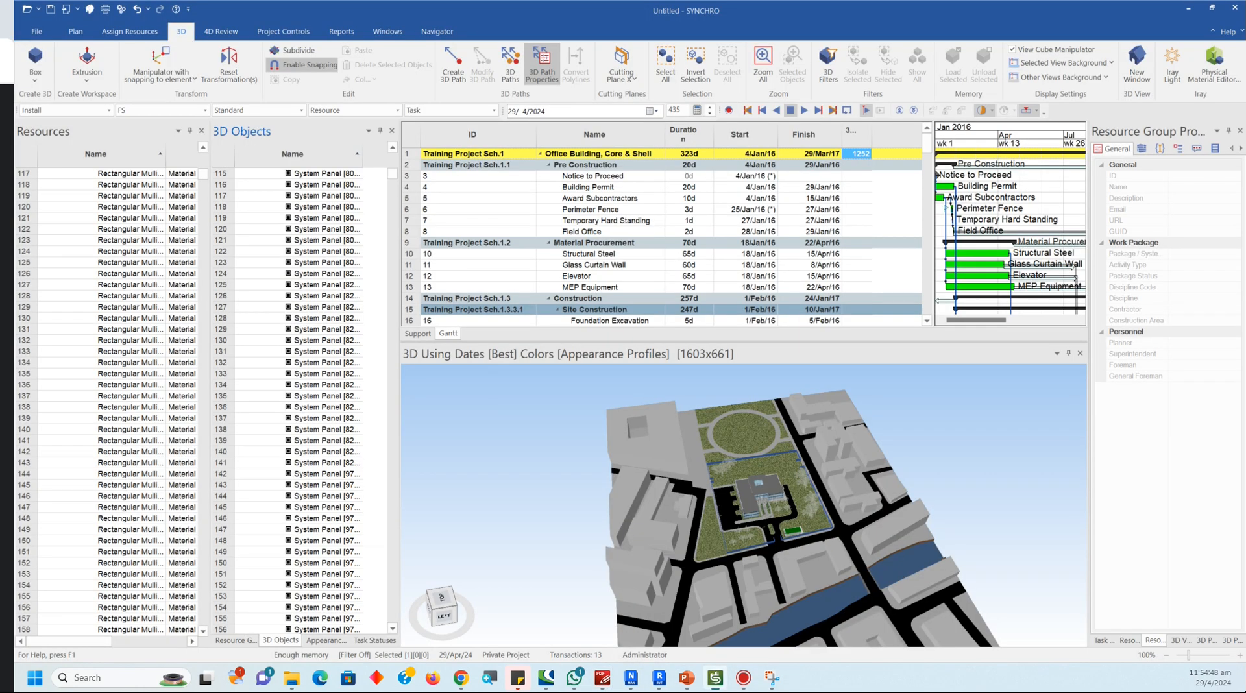
pyautogui.moveTo(831, 429); pyautogui.dragTo(875, 440, button='middle')
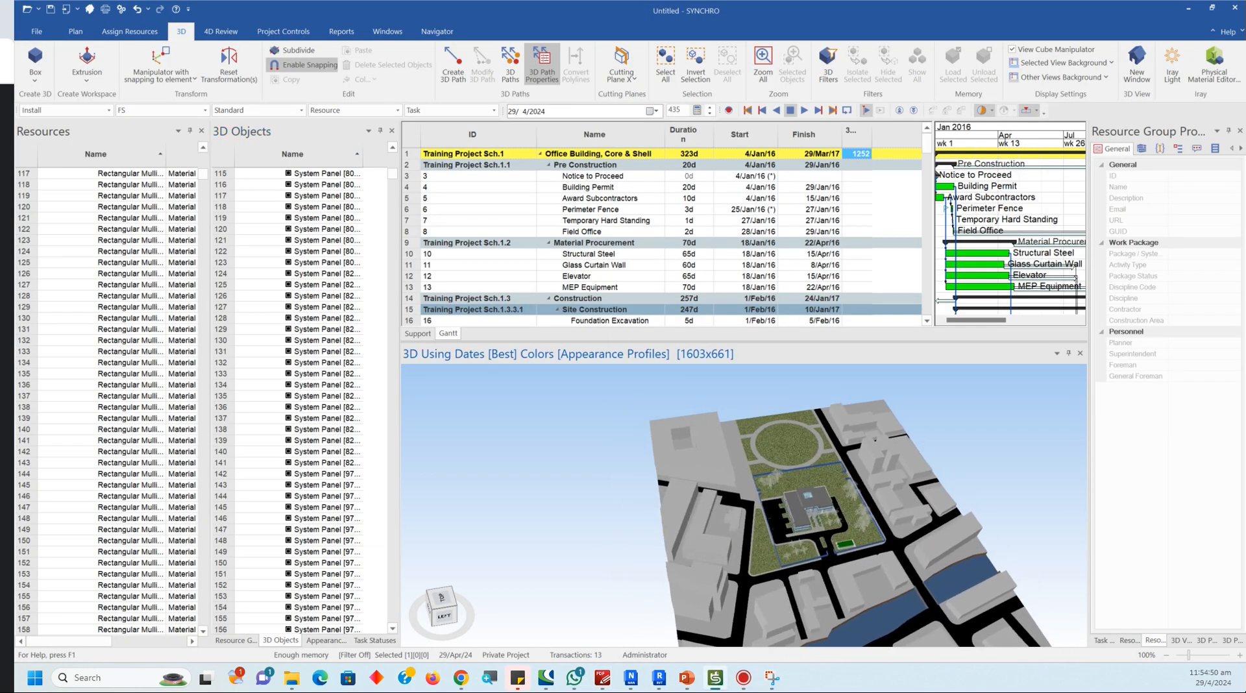
pyautogui.rightClick(534, 458)
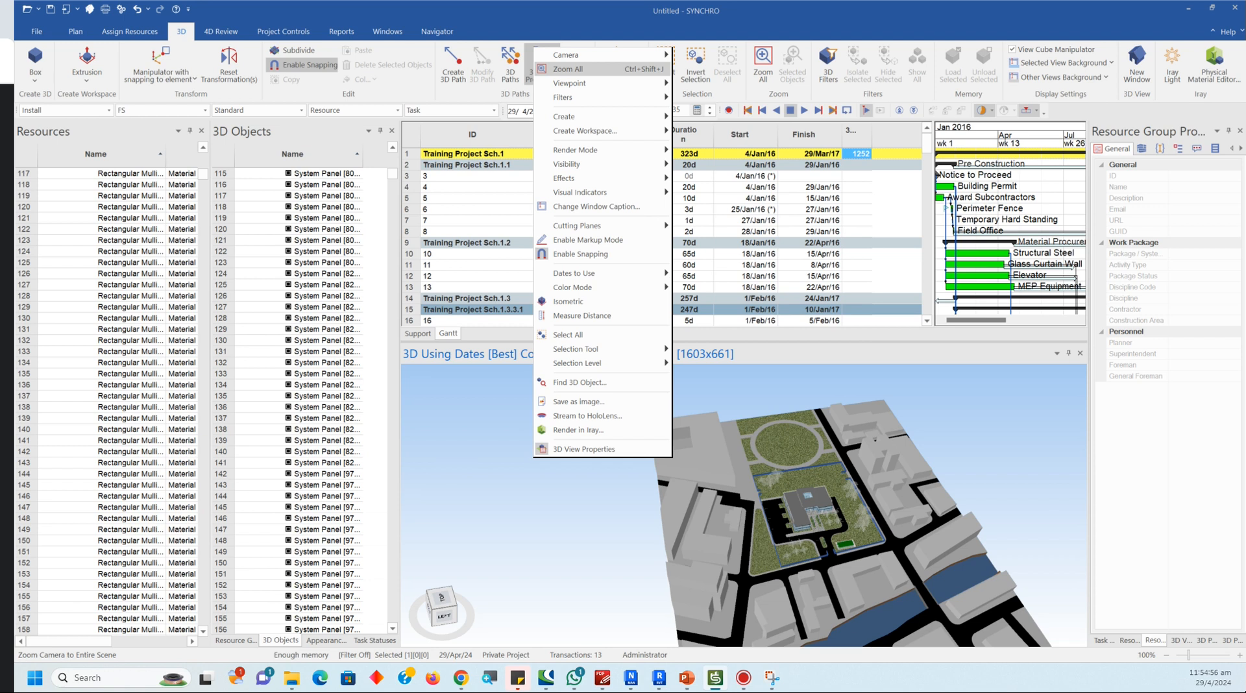
pyautogui.moveTo(566, 56)
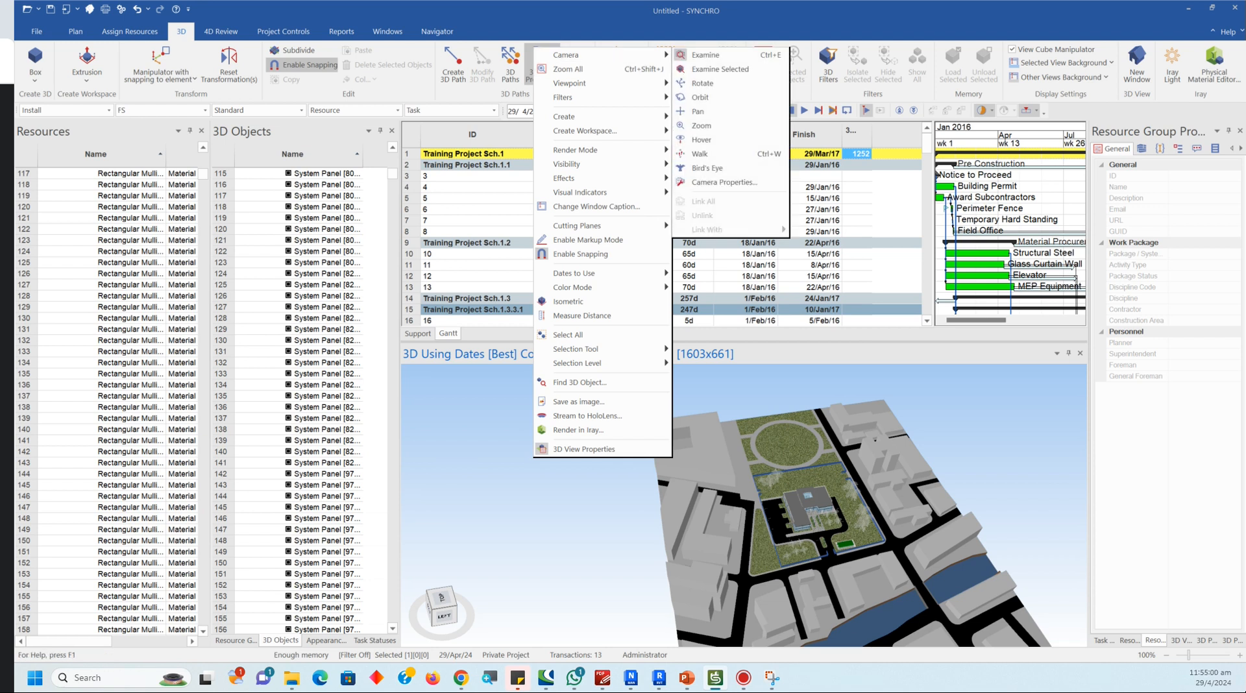
pyautogui.click(499, 426)
# Step: Select the office building's roof parts and review the context menu commands for selected 3D objects
pyautogui.click(809, 509)
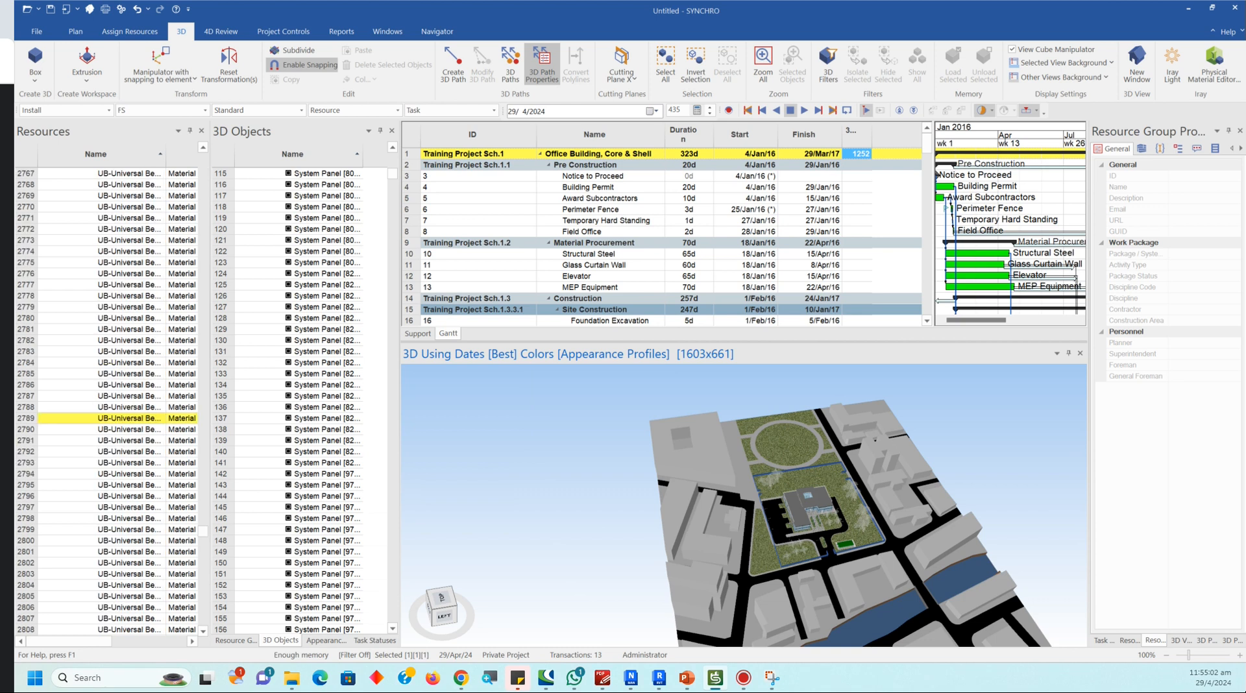
pyautogui.scroll(8, 802, 518)
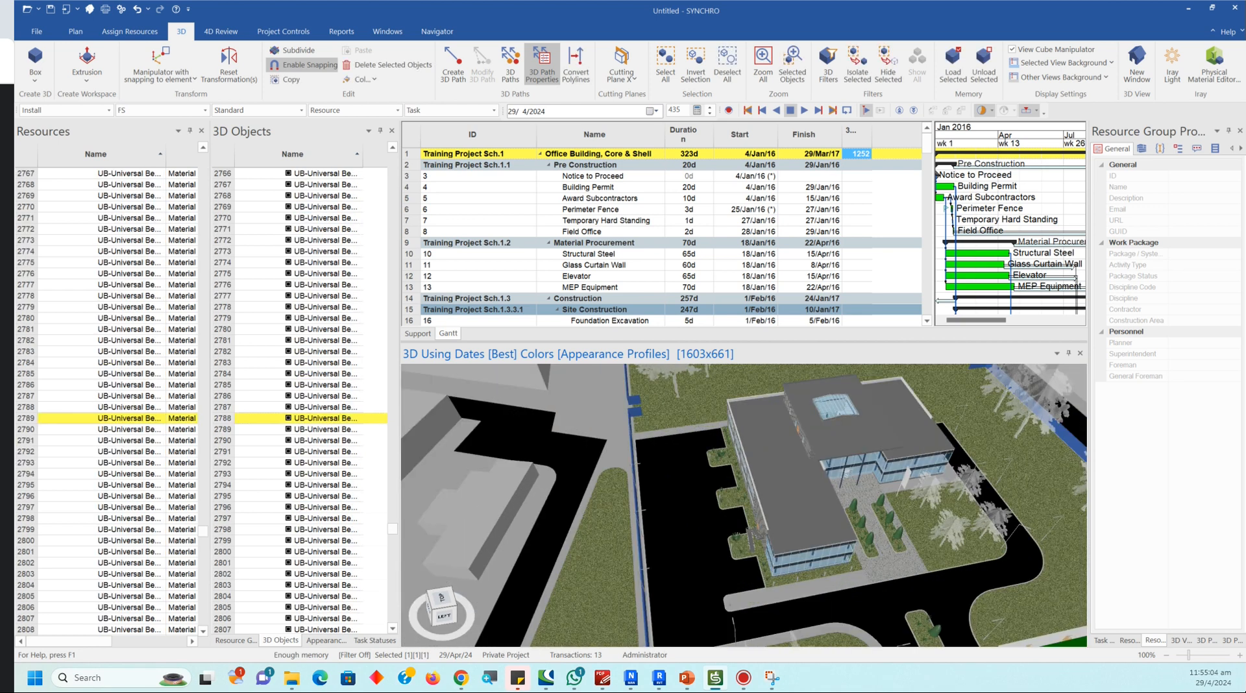
pyautogui.keyDown('ctrl'); pyautogui.click(803, 507); pyautogui.keyUp('ctrl')
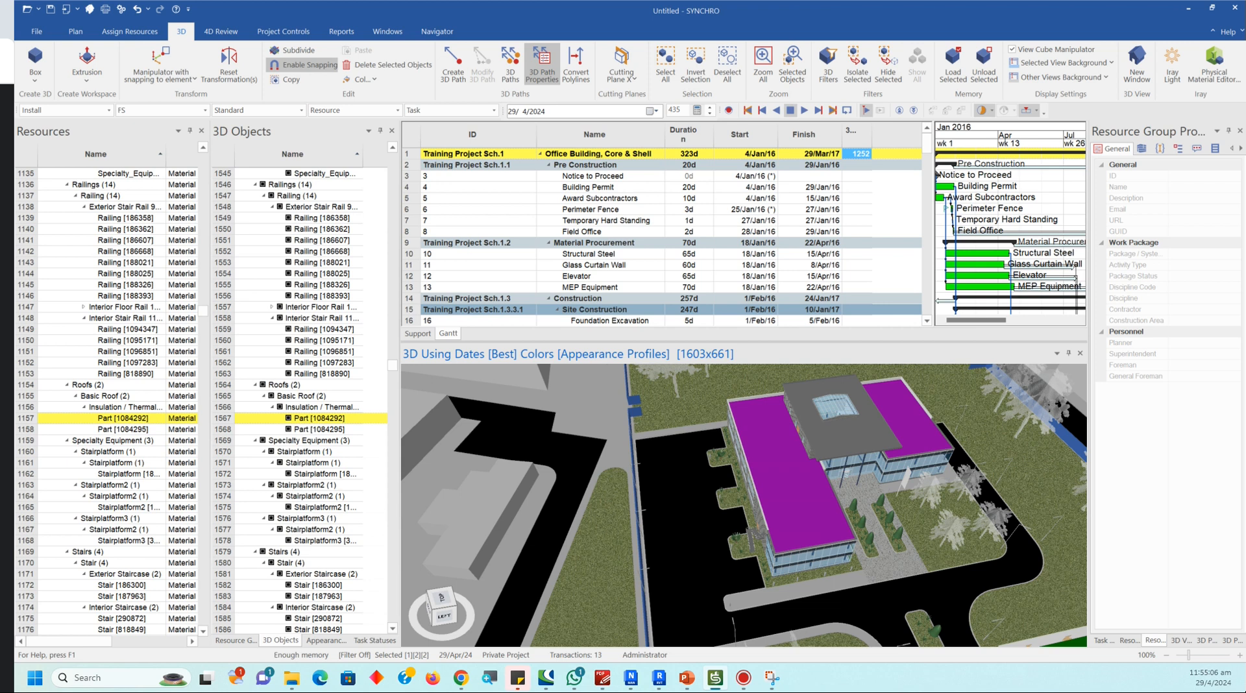
pyautogui.rightClick(781, 468)
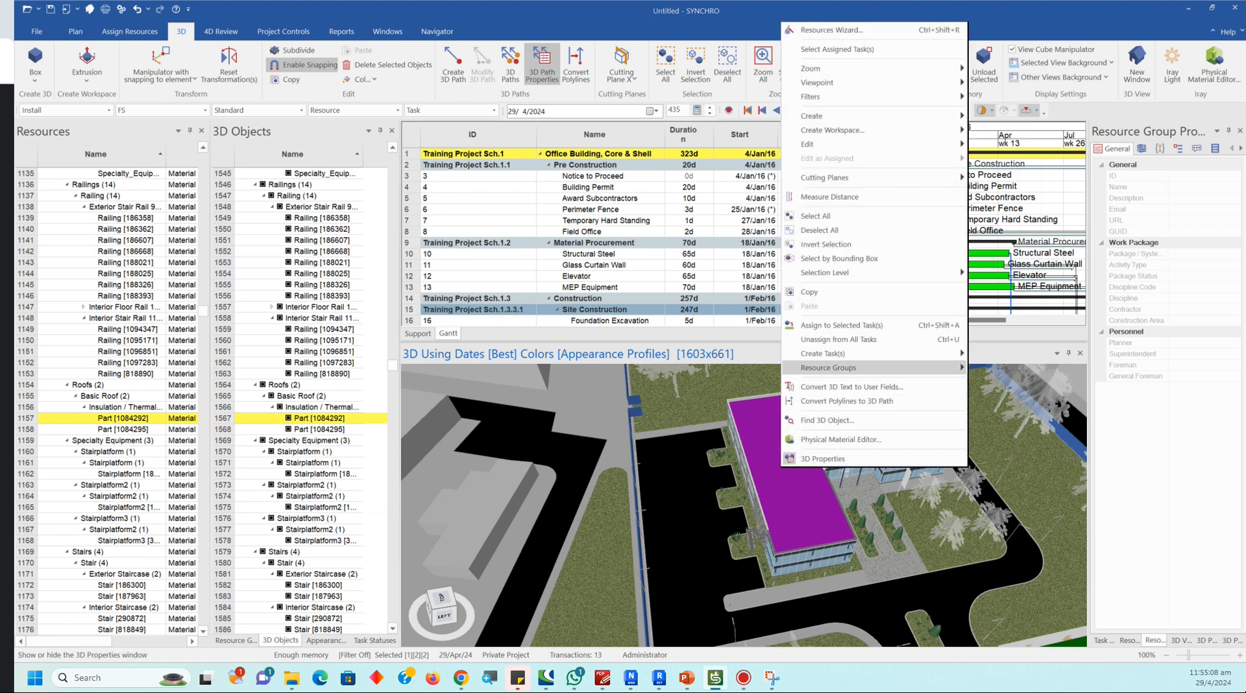
pyautogui.moveTo(831, 367)
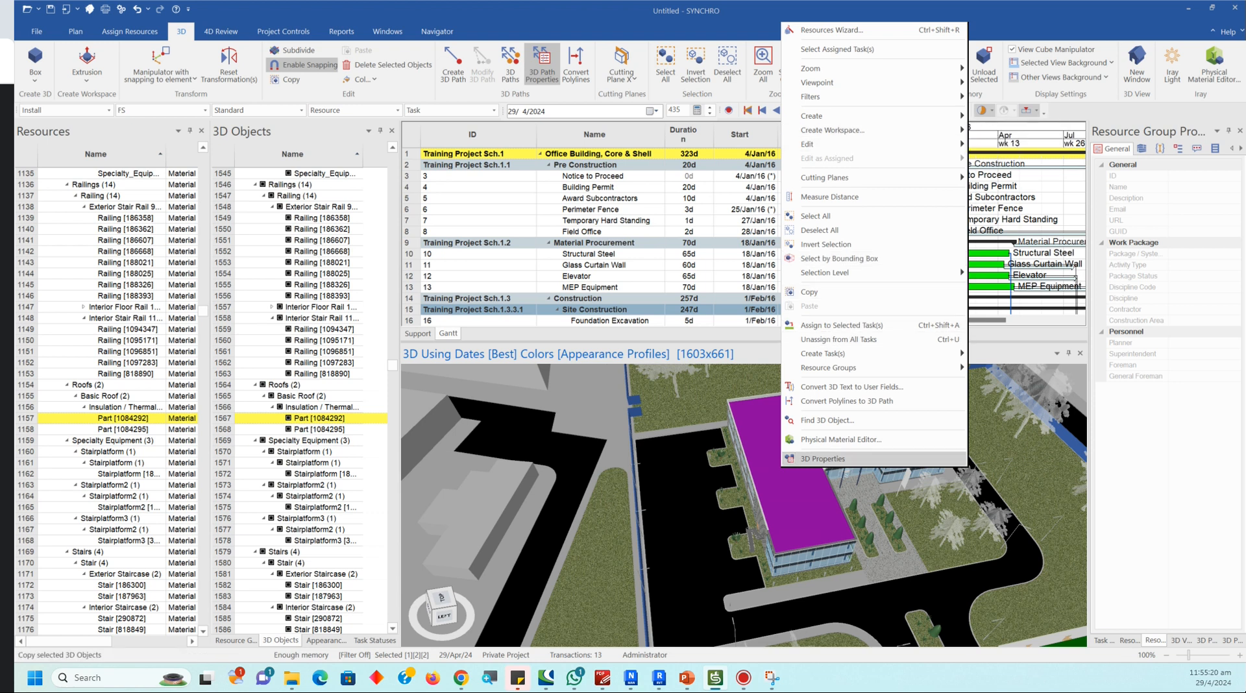
pyautogui.click(833, 485)
# Step: Clear the roof selection and check the 3D window's context menu again with nothing selected
pyautogui.scroll(-8, 833, 486)
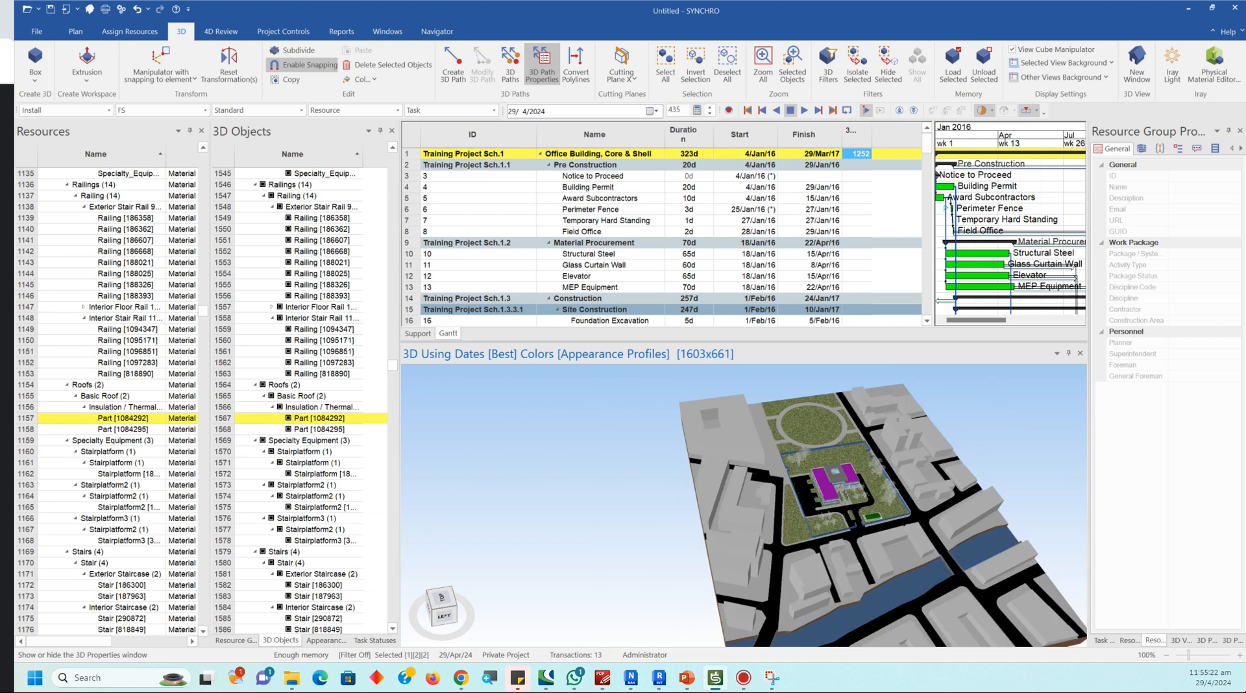
pyautogui.press('Escape')
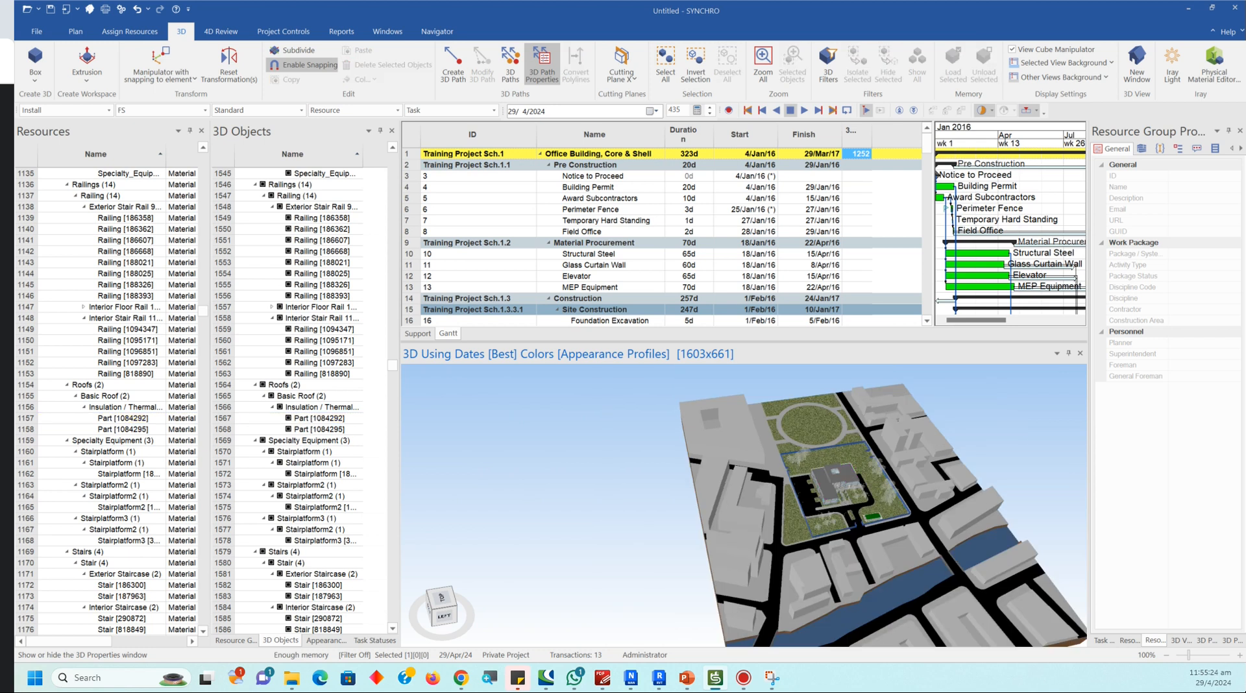
pyautogui.rightClick(572, 470)
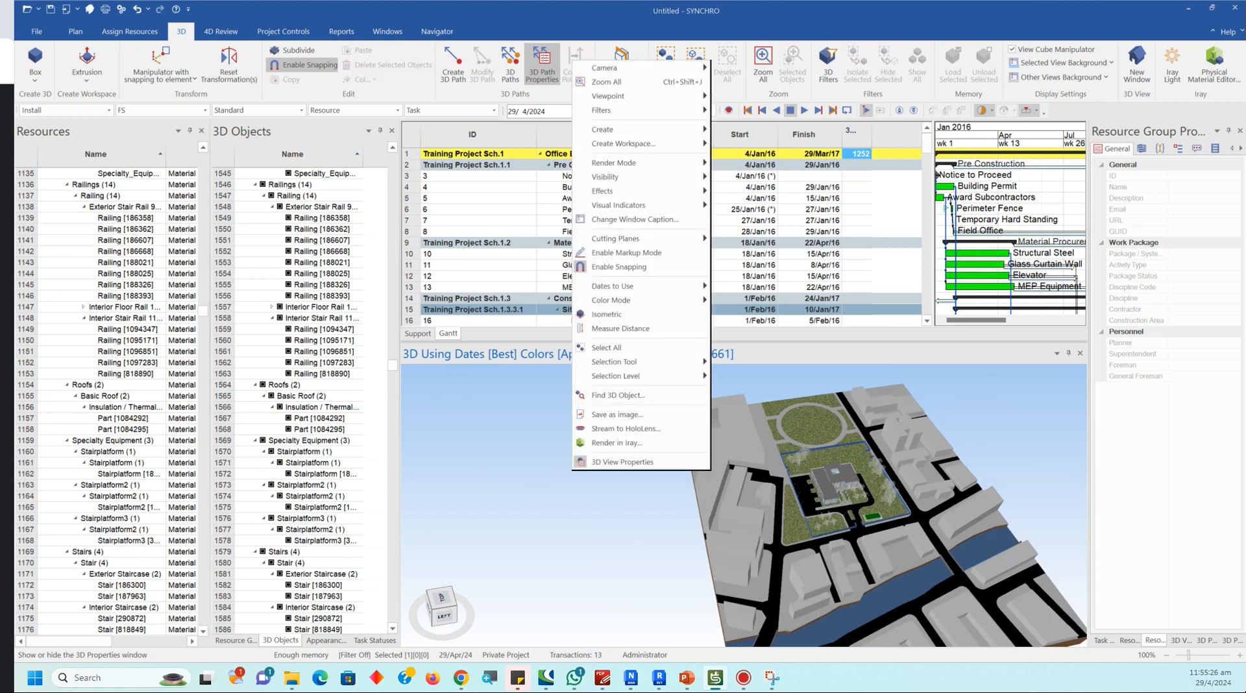
pyautogui.press('Escape')
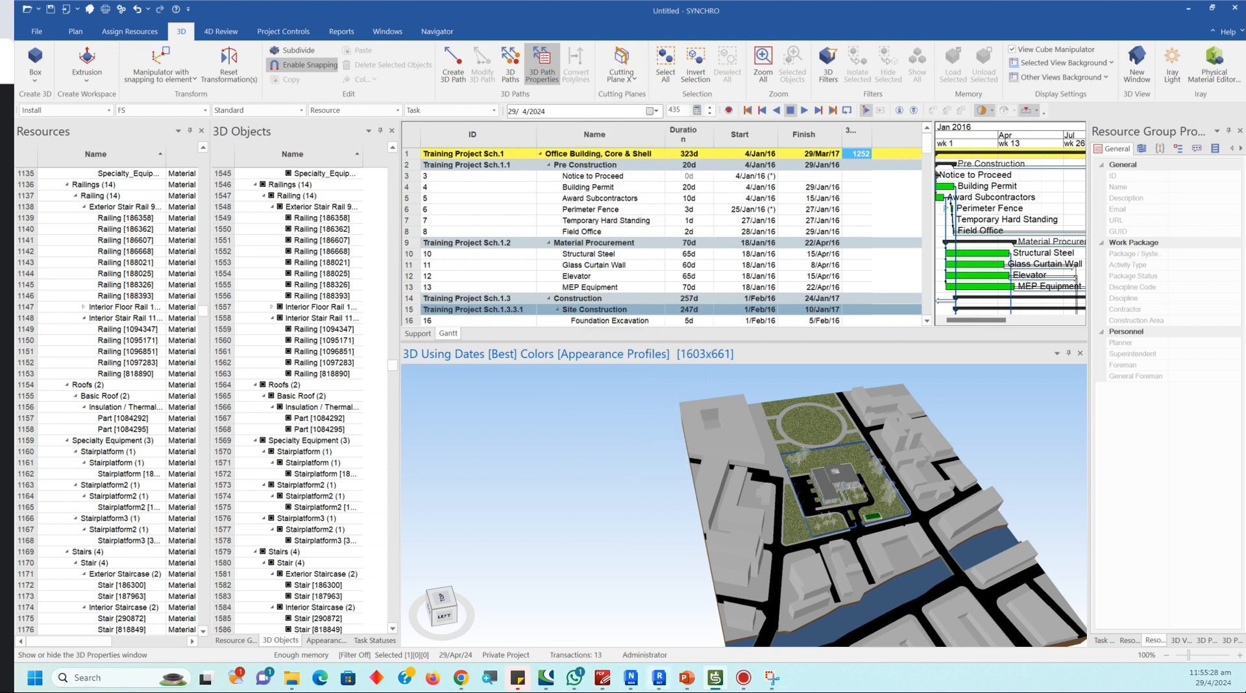
# Step: Read the 4D Linking Process page on assigning resources to tasks in the Synchrotraining_Session_2 document in PDF-XChange Editor
pyautogui.moveTo(603, 678)
pyautogui.click(484, 610)
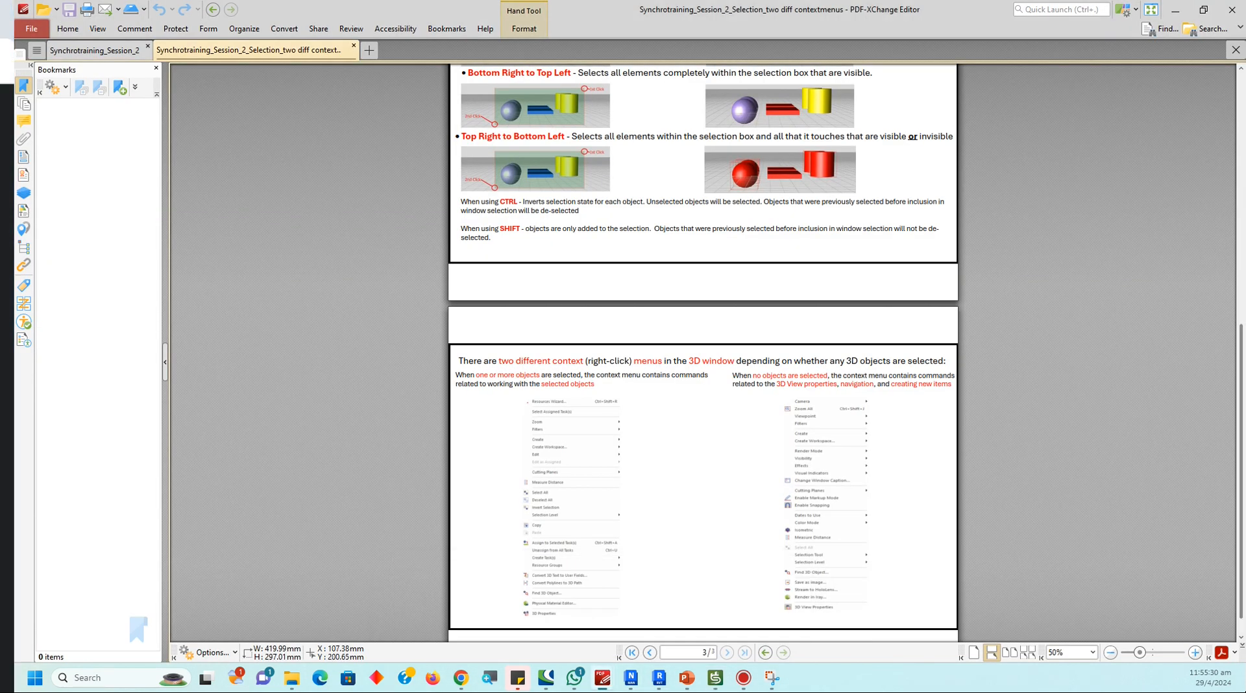
pyautogui.keyDown('ctrl'); pyautogui.scroll(-2, 539, 512); pyautogui.keyUp('ctrl')
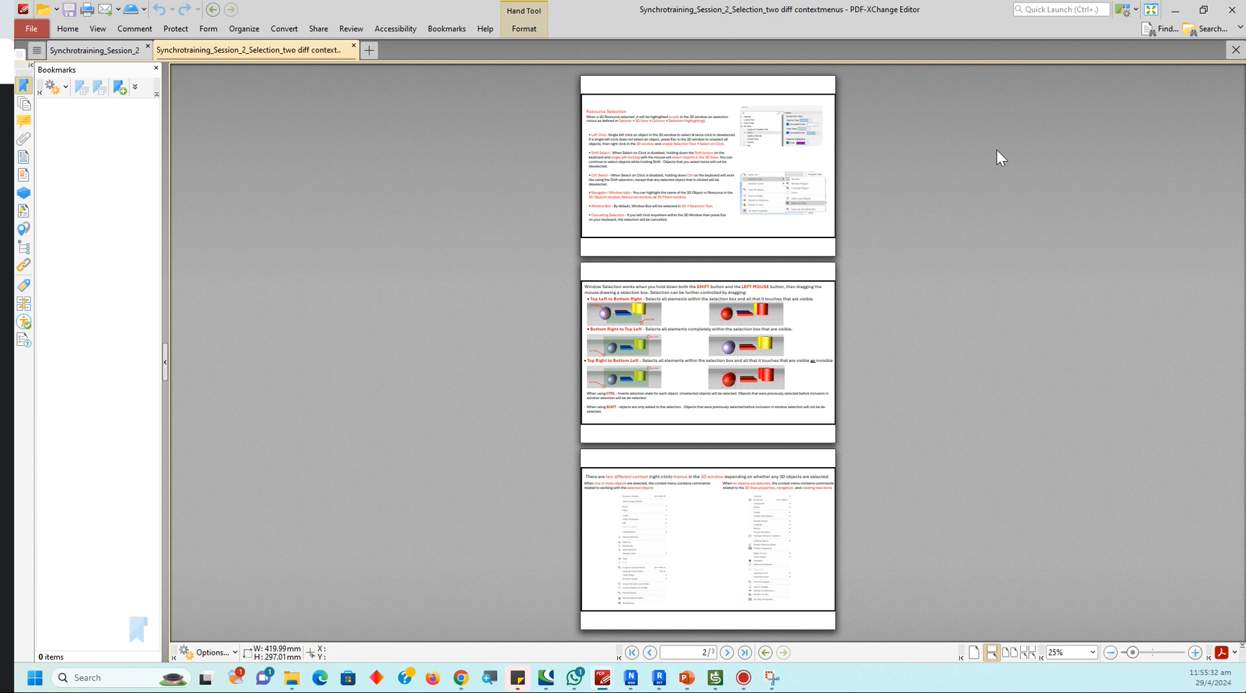
pyautogui.hotkey('ctrl', 'Tab')
pyautogui.scroll(-3, 338, 649)
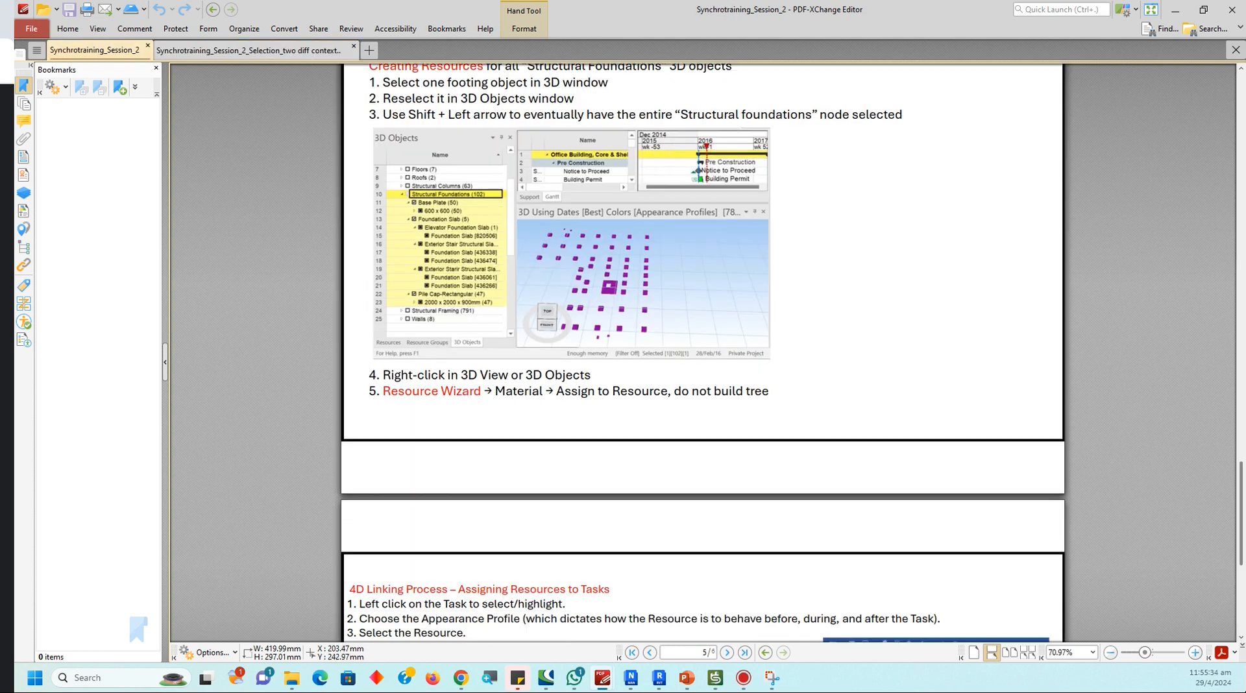
pyautogui.keyDown('ctrl'); pyautogui.scroll(-1, 339, 649); pyautogui.keyUp('ctrl')
pyautogui.scroll(-3, 339, 648)
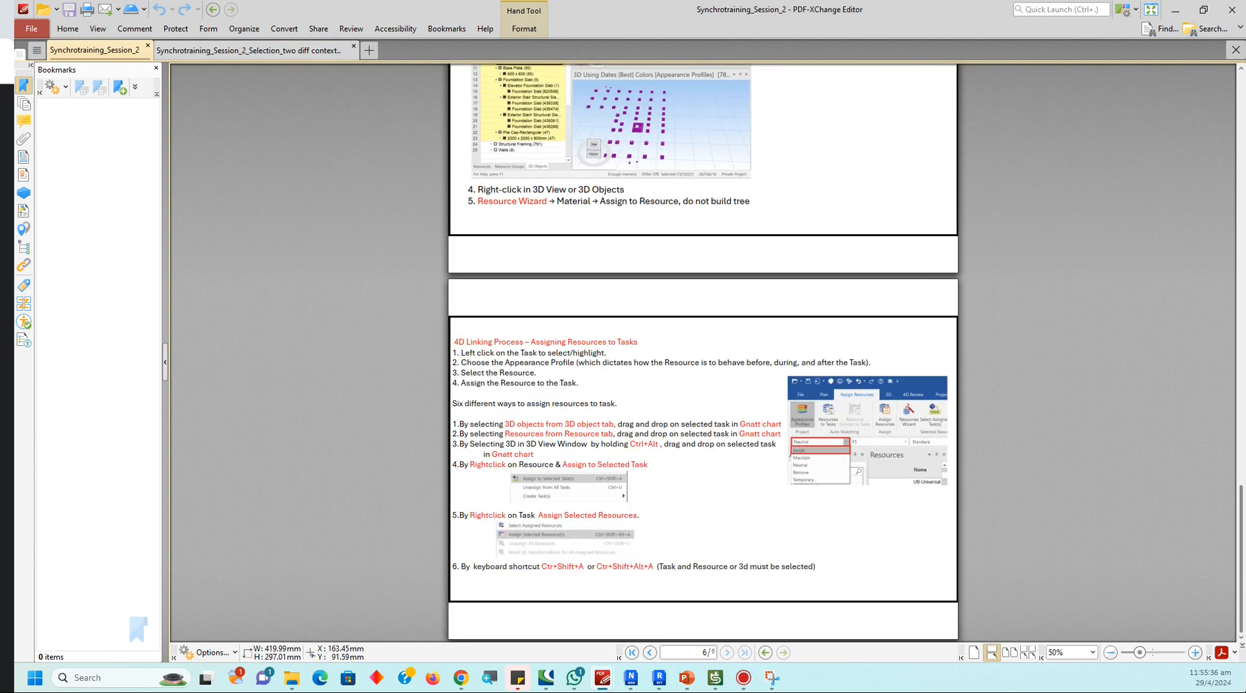
pyautogui.keyDown('ctrl'); pyautogui.scroll(2, 339, 649); pyautogui.keyUp('ctrl')
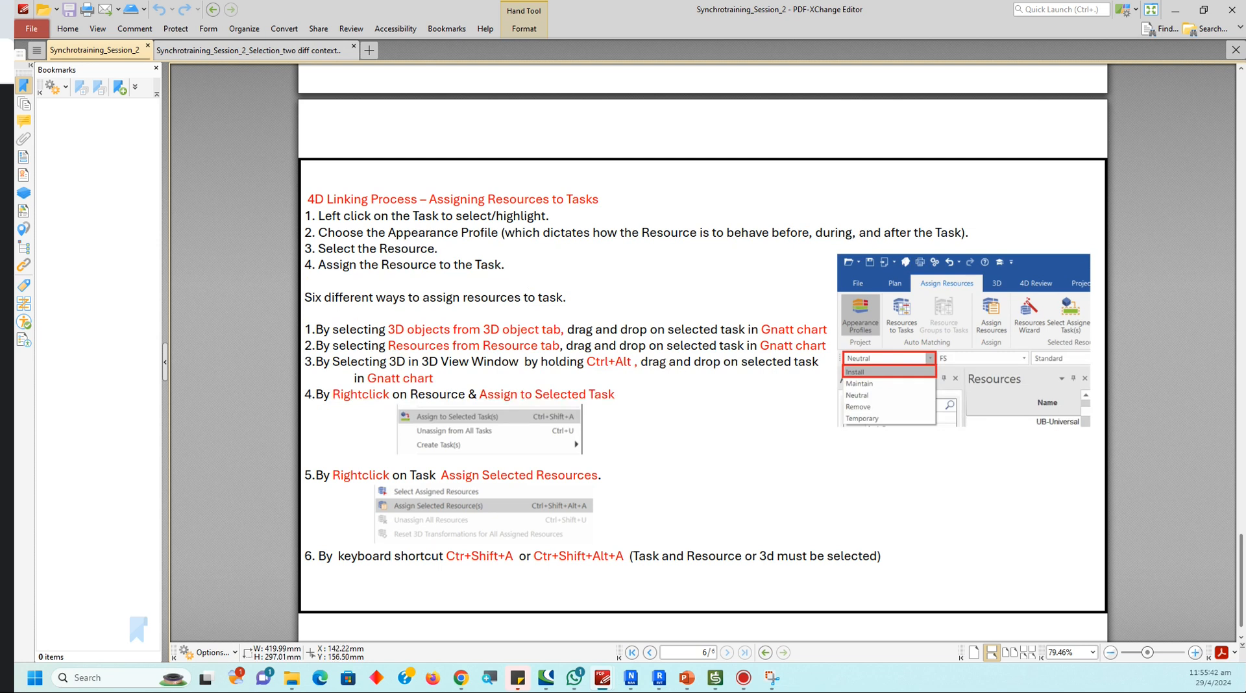
pyautogui.keyDown('ctrl'); pyautogui.scroll(-1, 581, 419); pyautogui.keyUp('ctrl')
pyautogui.scroll(-1, 590, 437)
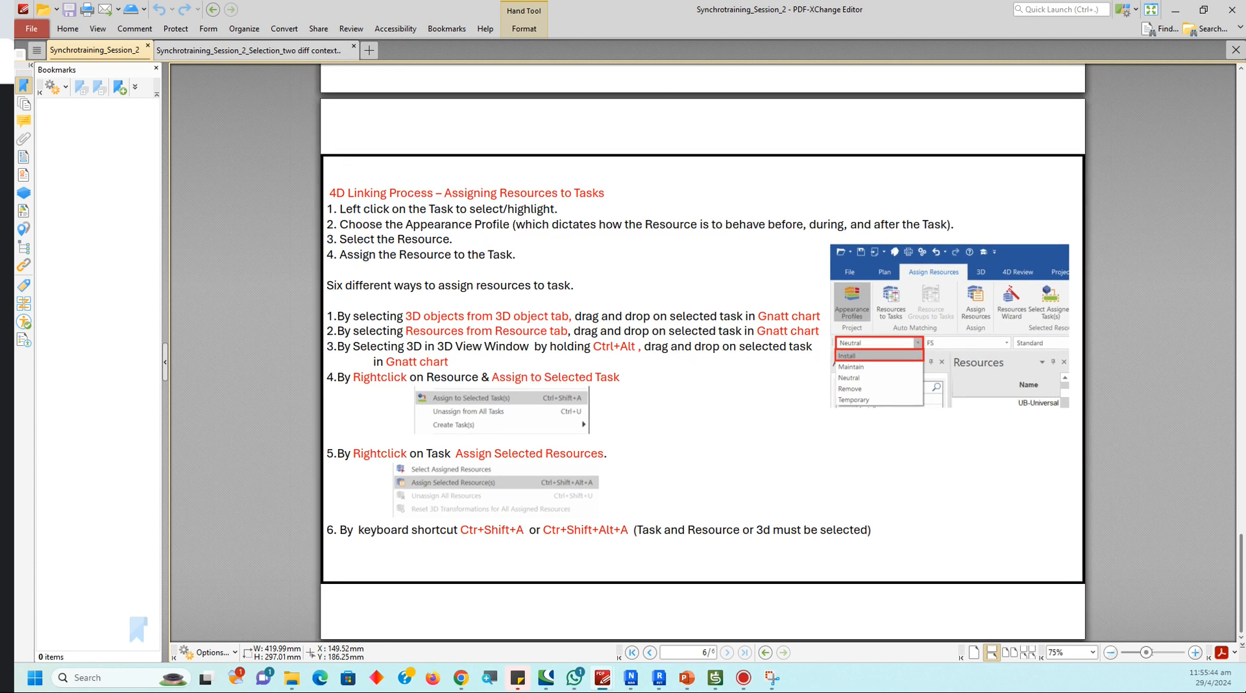
pyautogui.keyDown('ctrl'); pyautogui.scroll(1, 593, 380); pyautogui.keyUp('ctrl')
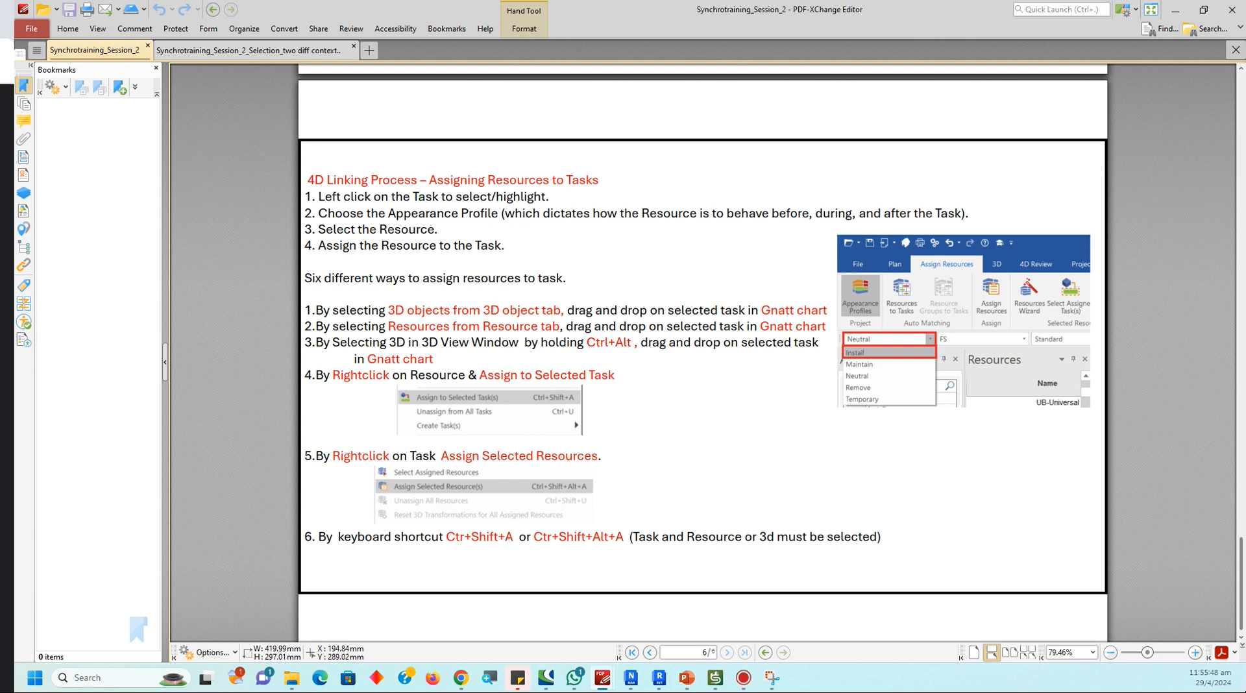
# Step: Switch to SYNCHRO and examine the office building's entrance front up close in the 3D window
pyautogui.click(715, 678)
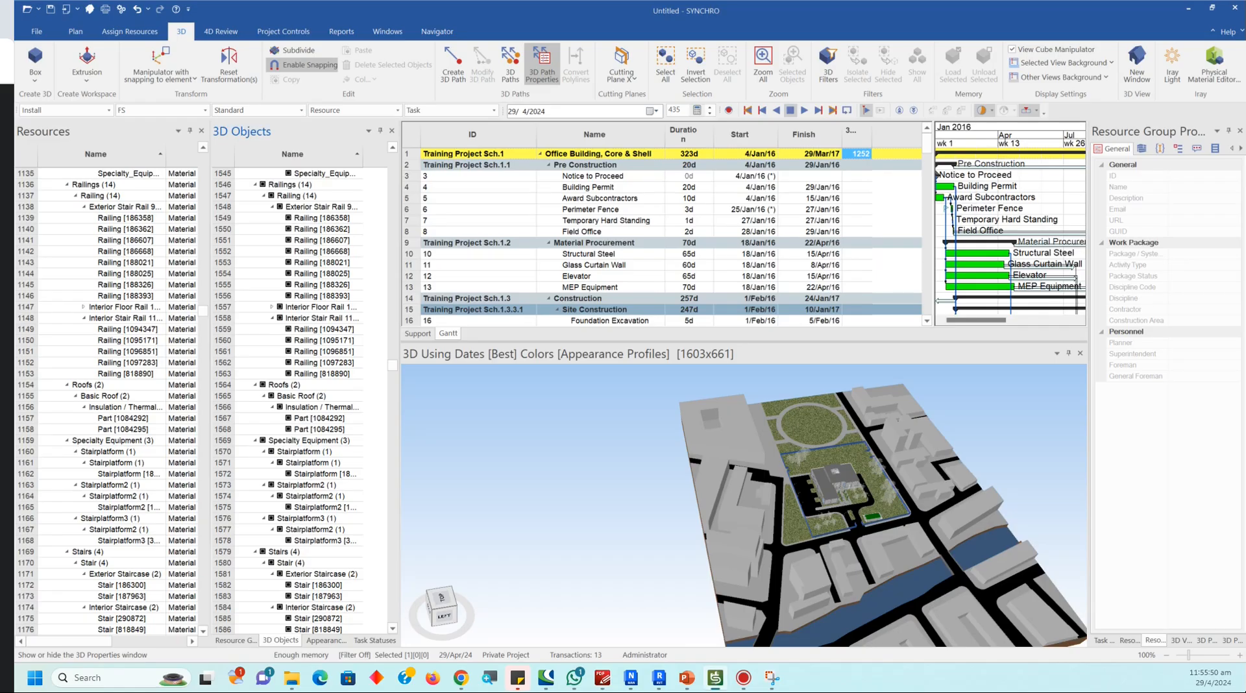
pyautogui.scroll(8, 870, 510)
pyautogui.scroll(-4, 816, 520)
pyautogui.moveTo(816, 519); pyautogui.dragTo(843, 507, button='middle')
pyautogui.scroll(8, 789, 490)
pyautogui.scroll(-3, 795, 497)
pyautogui.scroll(3, 838, 513)
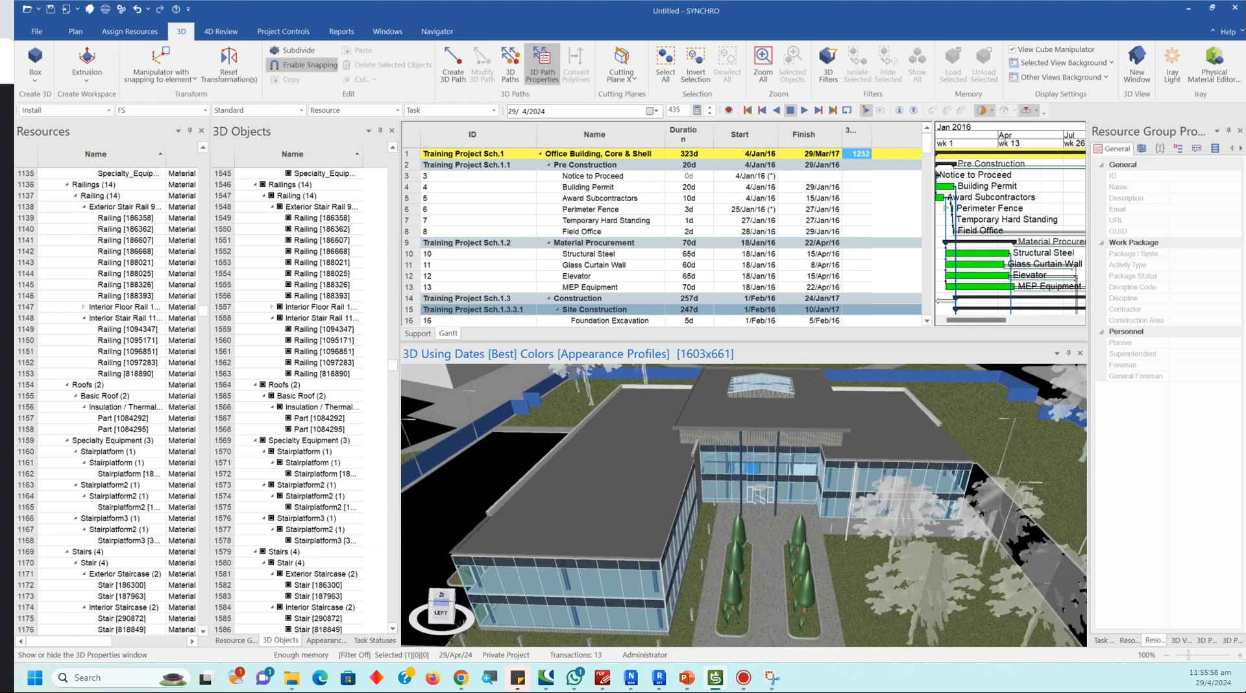
# Step: Review the available appearance profiles while keeping Install selected
pyautogui.click(109, 111)
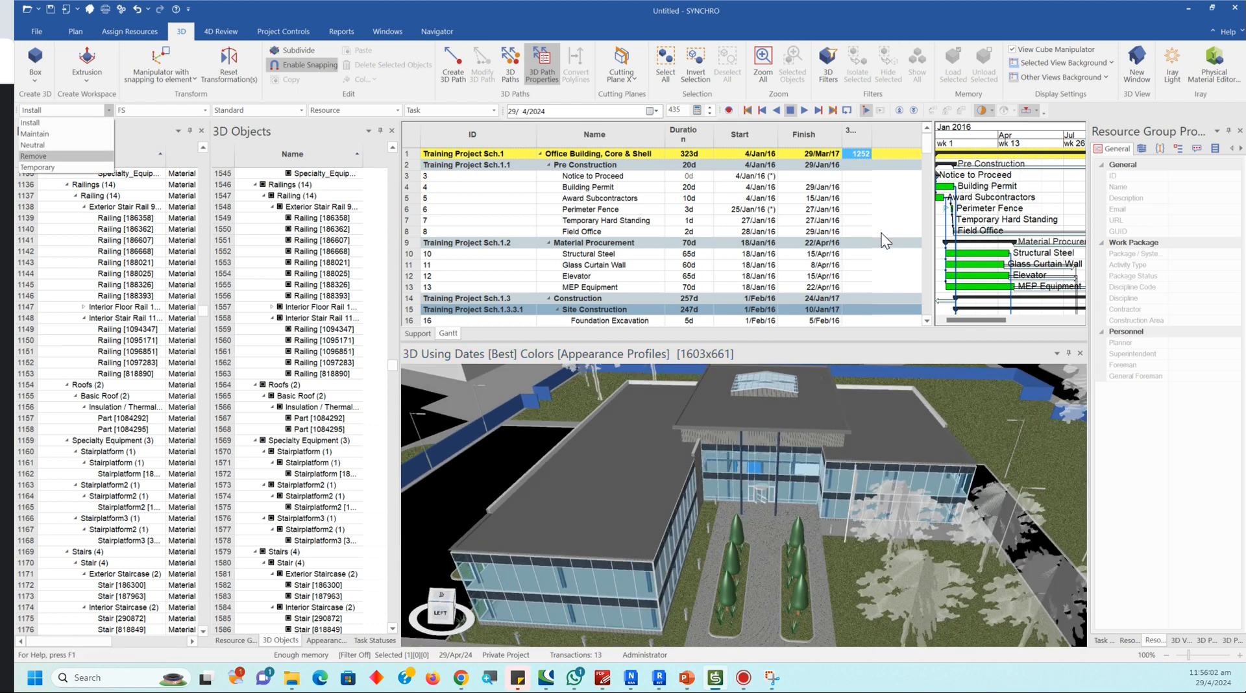
pyautogui.click(893, 188)
pyautogui.moveTo(743, 512)
pyautogui.mouseDown()
pyautogui.moveTo(782, 520)
pyautogui.moveTo(759, 510)
pyautogui.mouseUp()
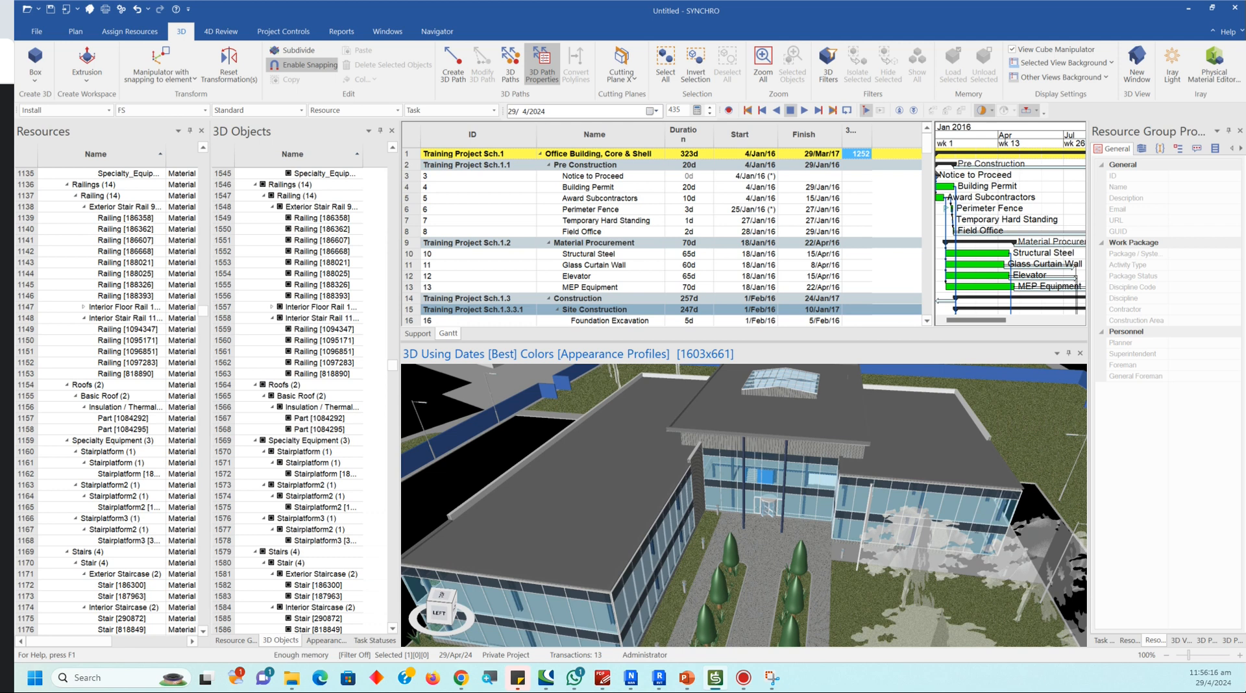
# Step: Search the tasks for "roof" and select the Slab on Deck, 2nd Floor / Low Roof task
pyautogui.click(607, 243)
pyautogui.hotkey('ctrl', 'f')
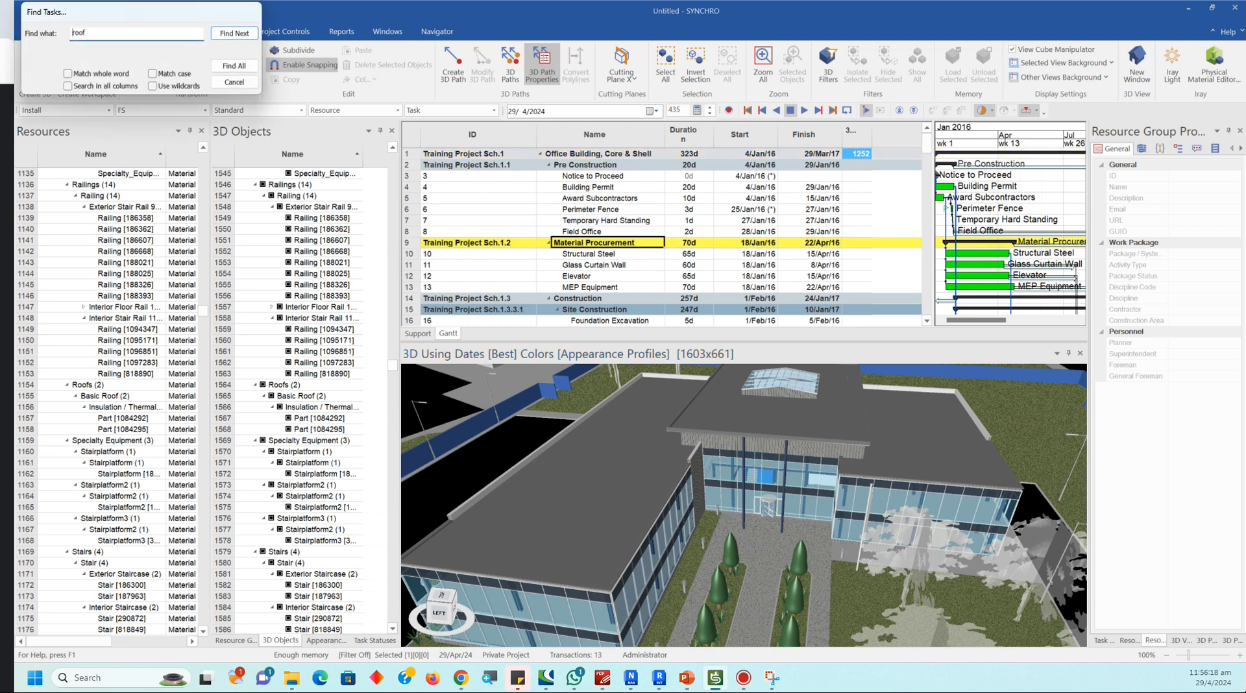
pyautogui.press('Return')
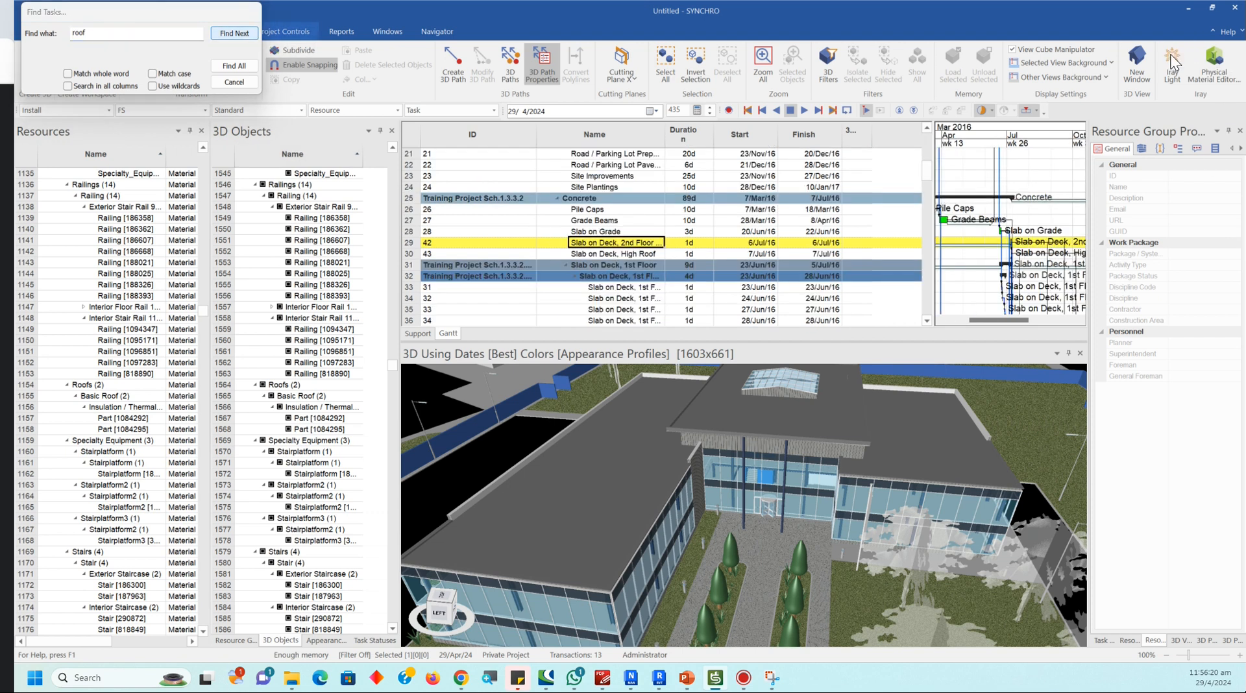
pyautogui.press('Escape')
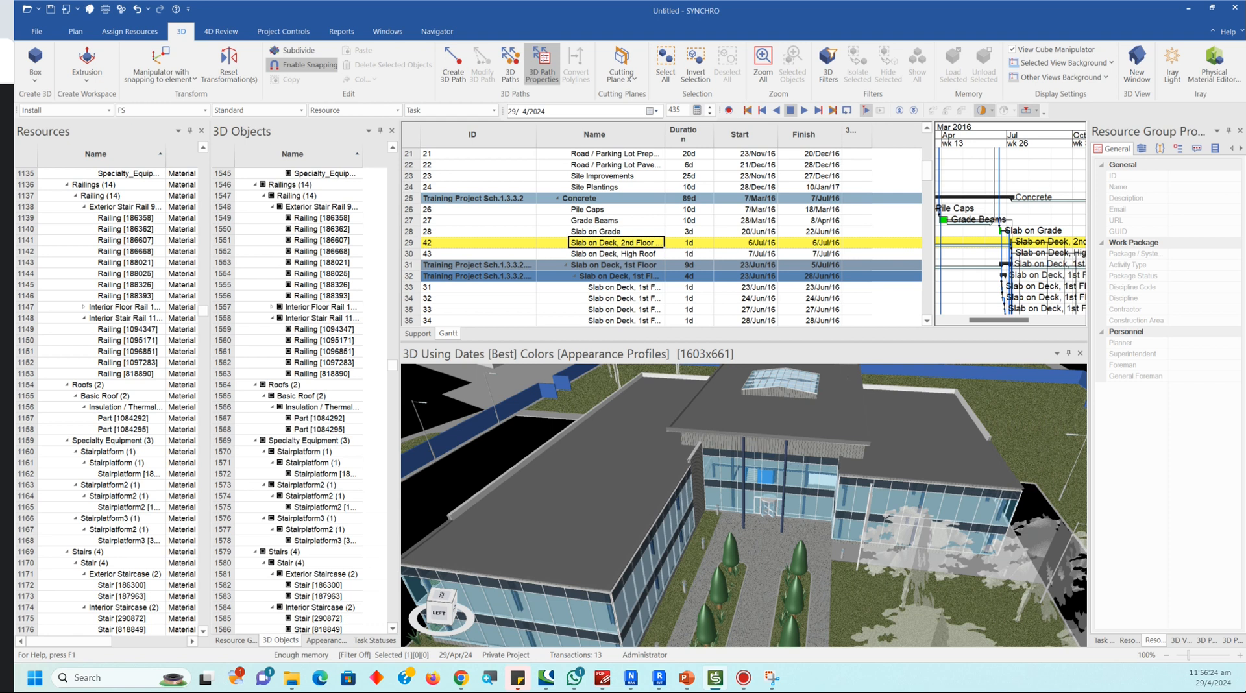
pyautogui.scroll(-3, 781, 419)
pyautogui.scroll(2, 744, 505)
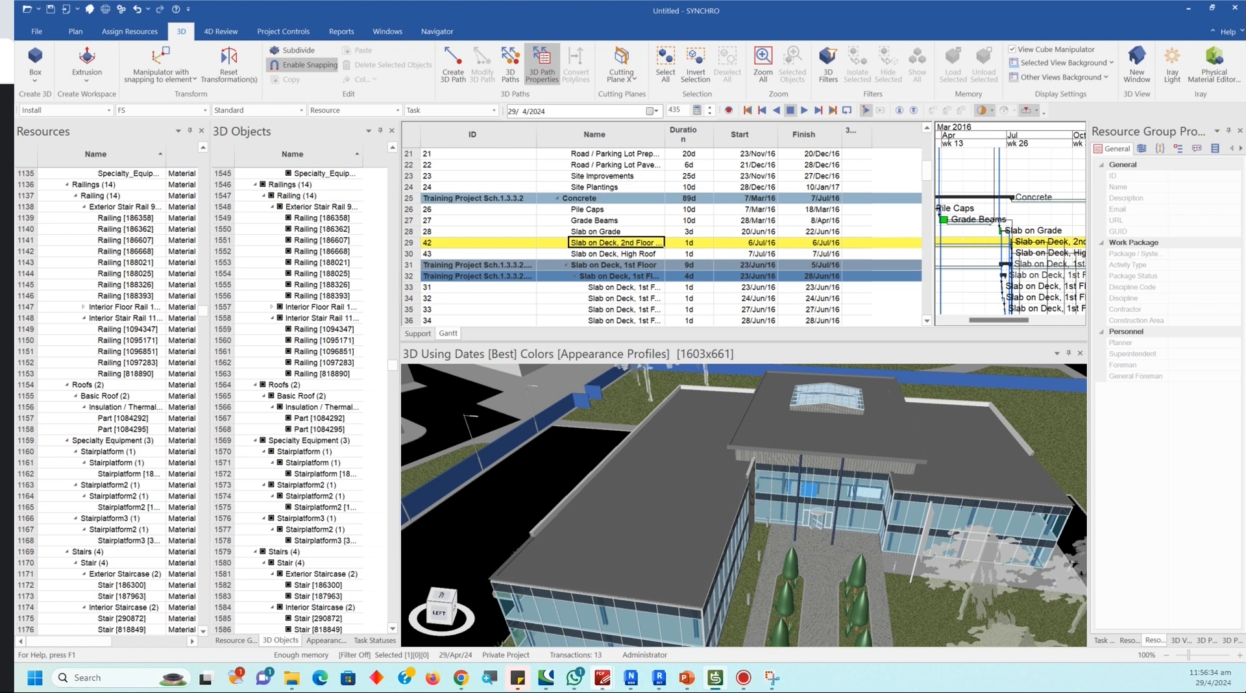
# Step: Read the ways of assigning resources to tasks in Synchrotraining_Session_2 in PDF-XChange Editor, and return to SYNCHRO
pyautogui.moveTo(603, 678)
pyautogui.click(463, 604)
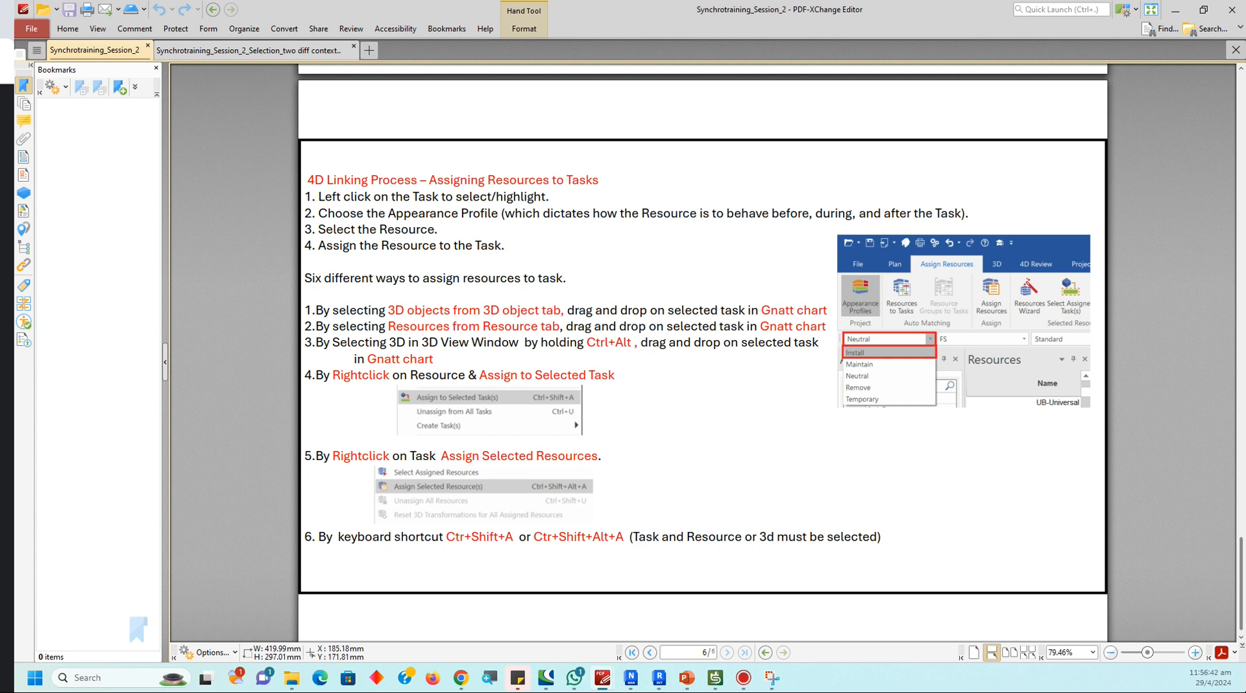
pyautogui.keyDown('ctrl'); pyautogui.scroll(-1, 655, 321); pyautogui.keyUp('ctrl')
pyautogui.keyDown('ctrl'); pyautogui.scroll(1, 655, 315); pyautogui.keyUp('ctrl')
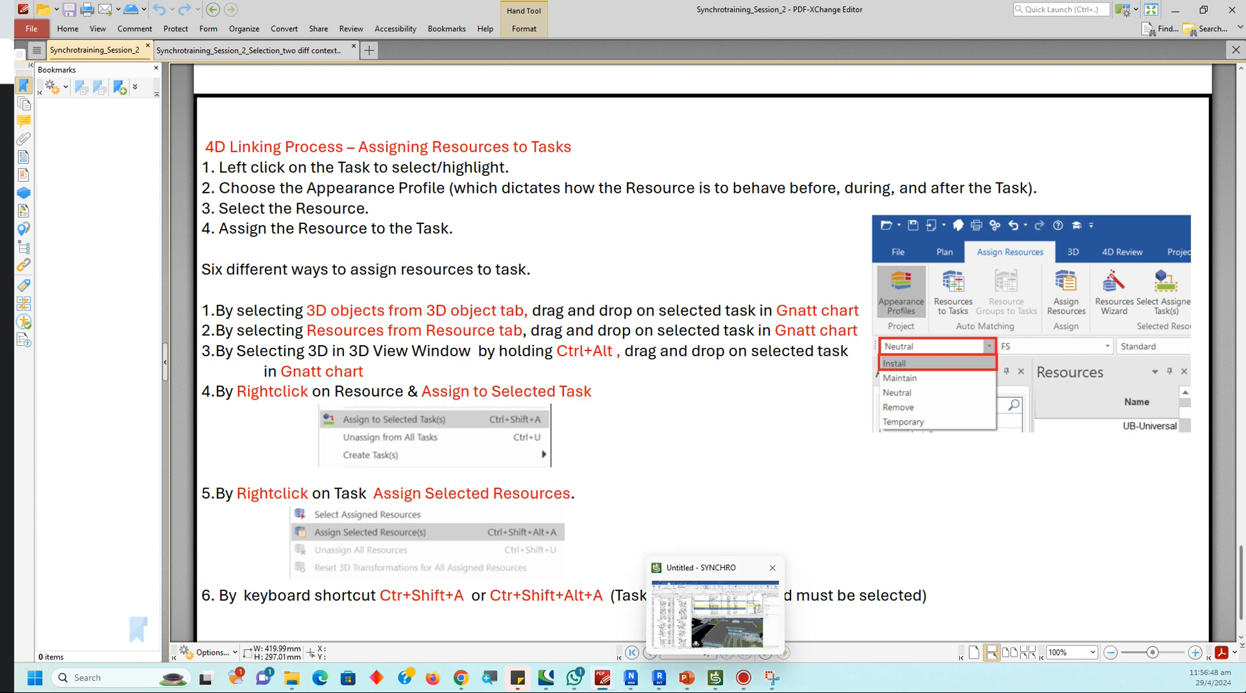
pyautogui.click(715, 679)
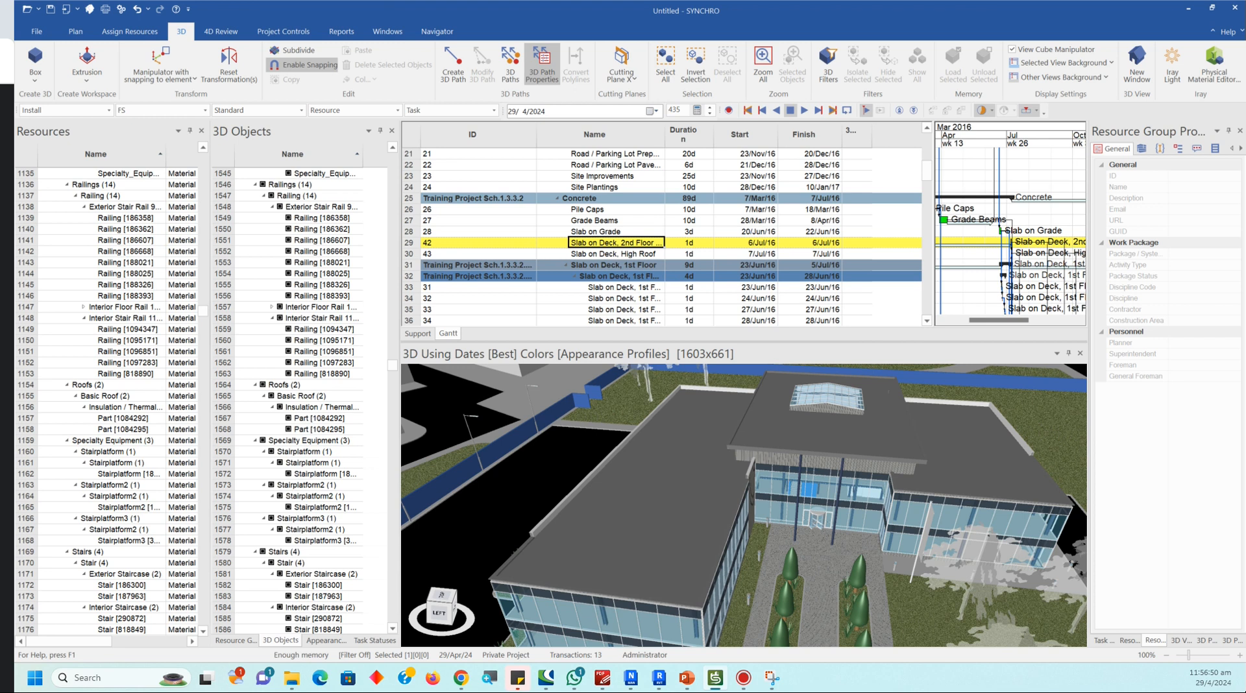
# Step: Assign the central roof's 3D object Part [1084295] to the Slab on Deck, 2nd Floor / Low Roof task and undo the assignment
pyautogui.scroll(2, 302, 400)
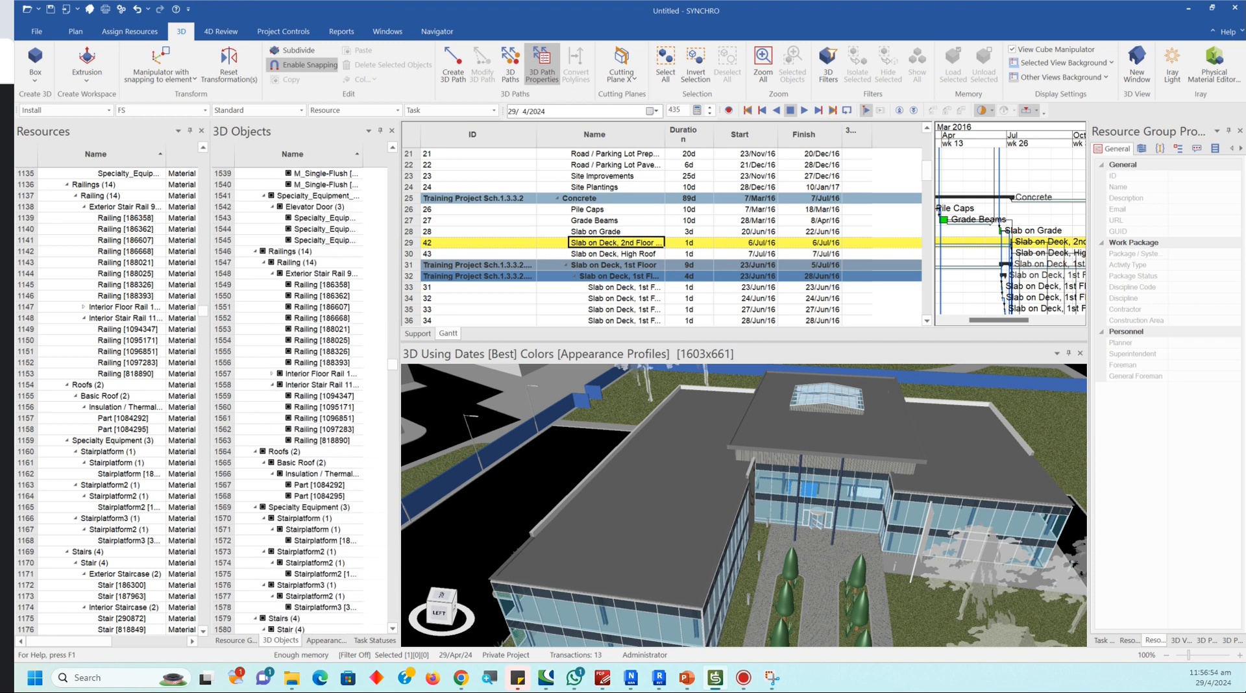
pyautogui.click(838, 430)
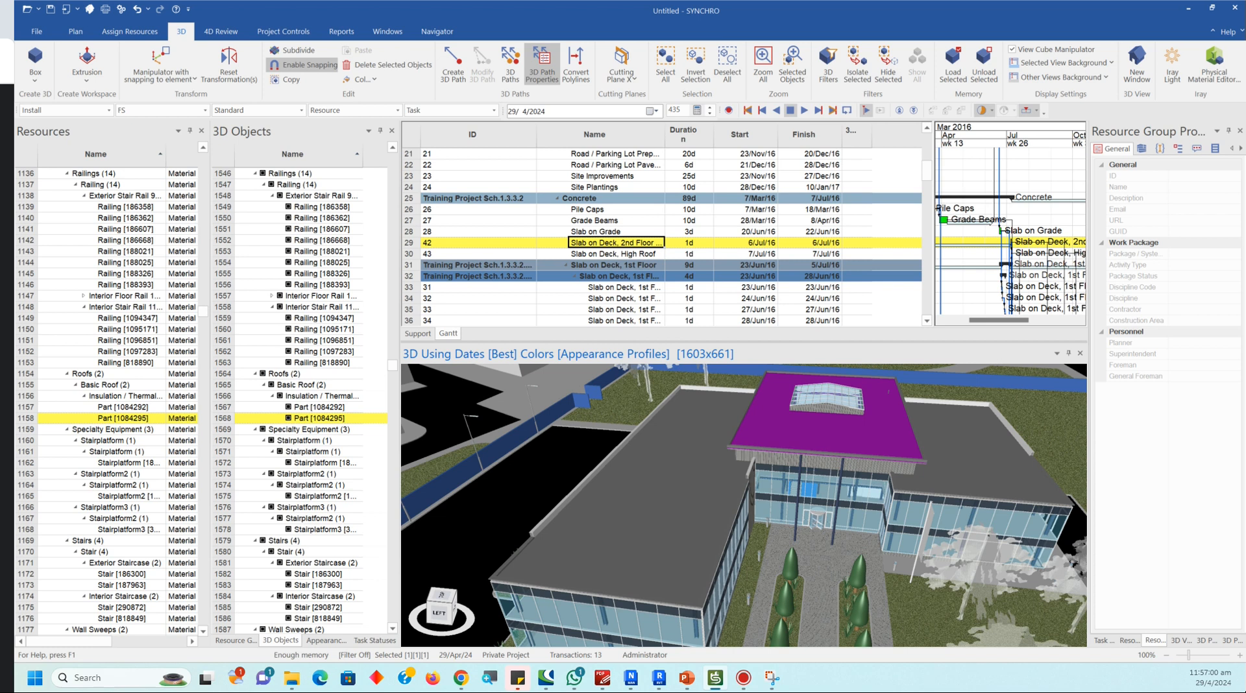
pyautogui.press('Escape')
pyautogui.click(319, 418)
pyautogui.click(319, 419)
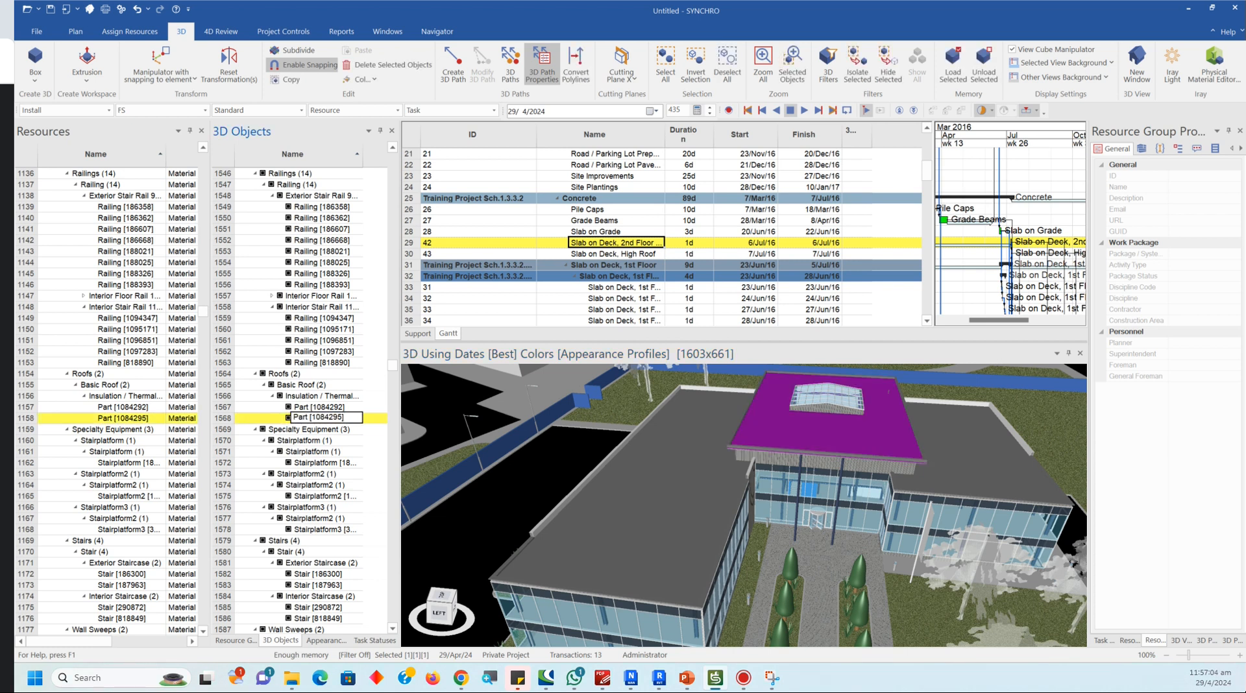
pyautogui.press('Escape')
pyautogui.click(319, 418)
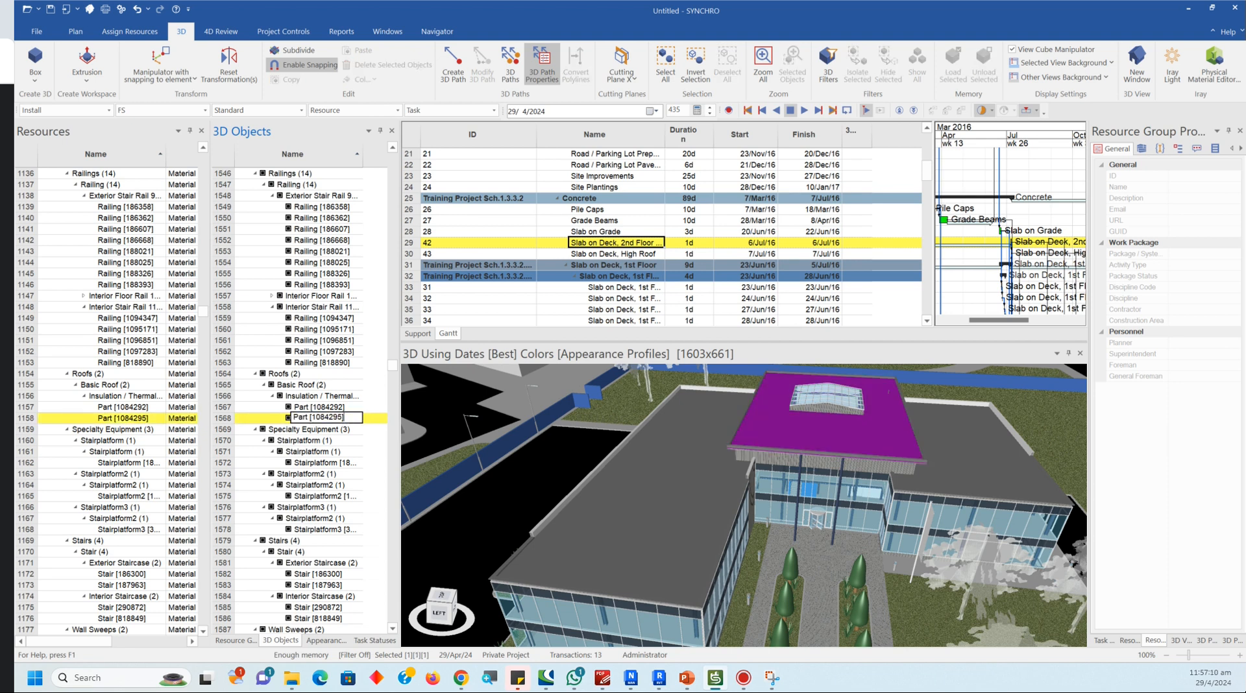
pyautogui.moveTo(320, 419); pyautogui.dragTo(615, 243)
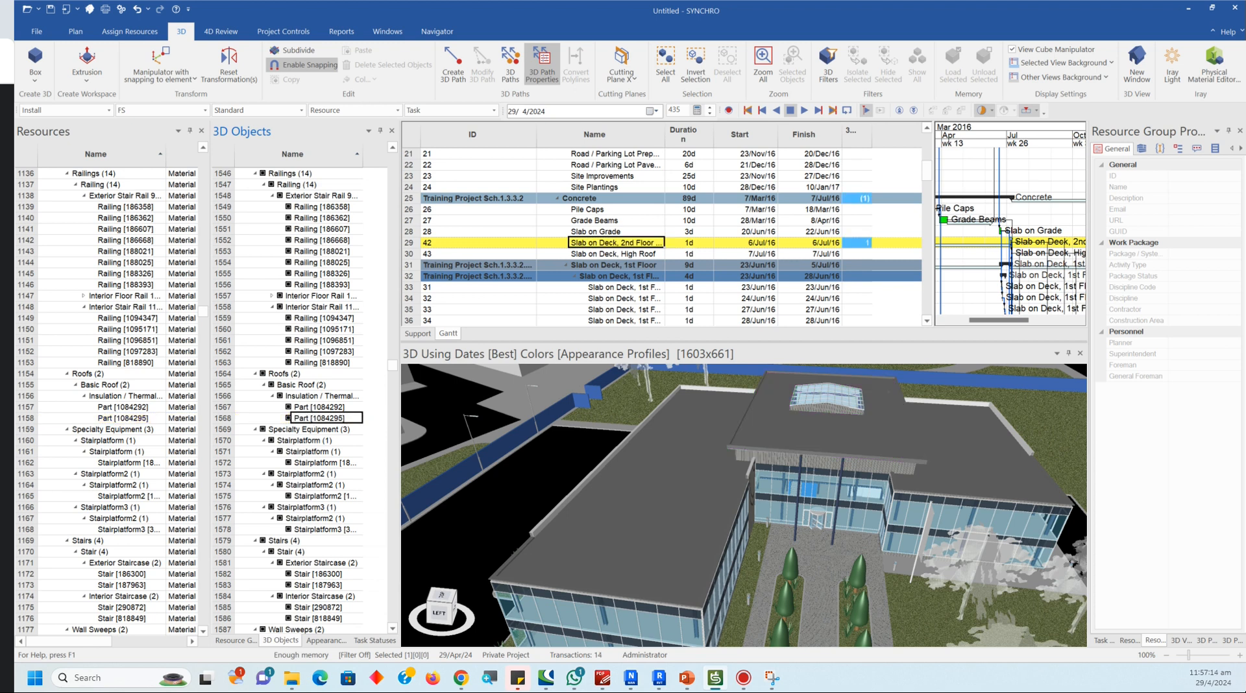
pyautogui.hotkey('ctrl', 'z')
# Step: Assign the Part [1084295] 3D object to the 2nd Floor / Low Roof task again and widen the 3D Resources column
pyautogui.click(319, 419)
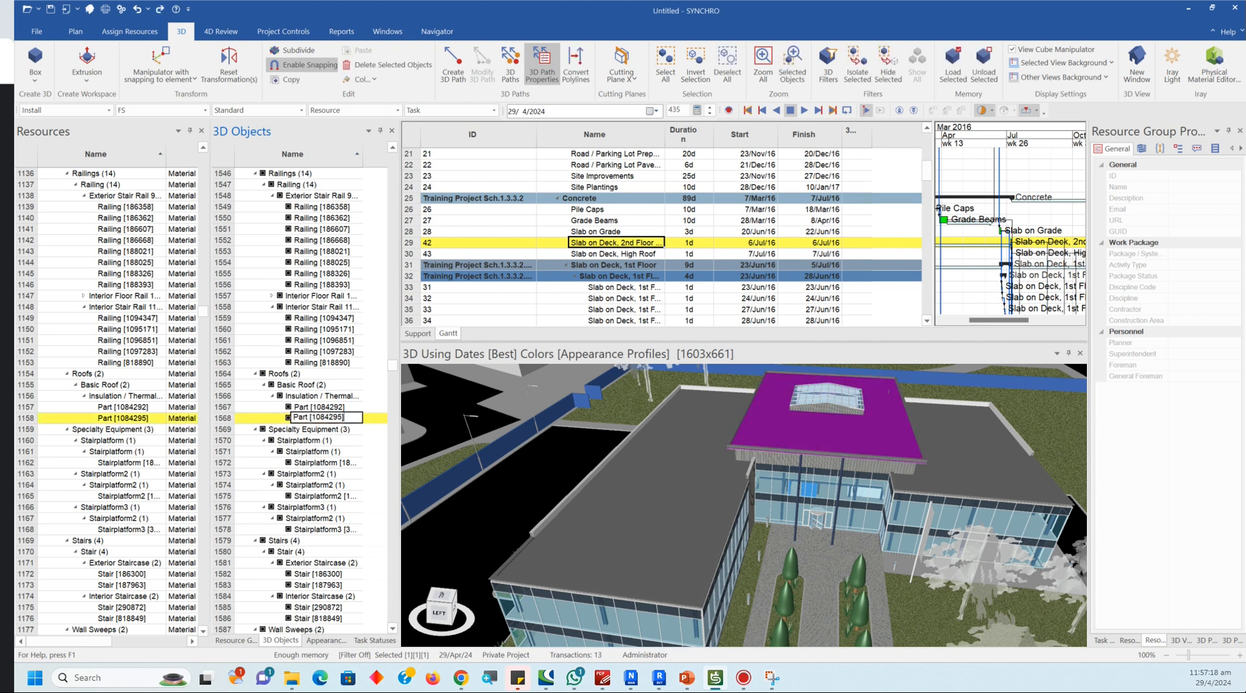
pyautogui.click(320, 407)
pyautogui.click(320, 419)
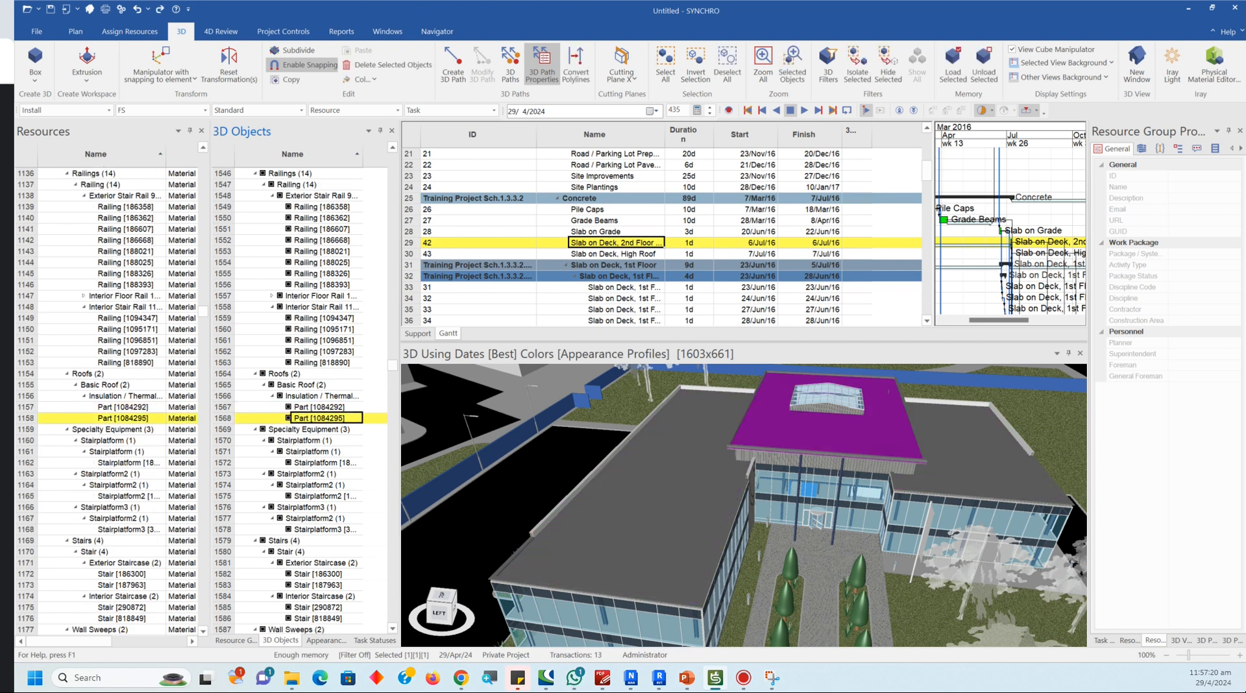
pyautogui.click(294, 417)
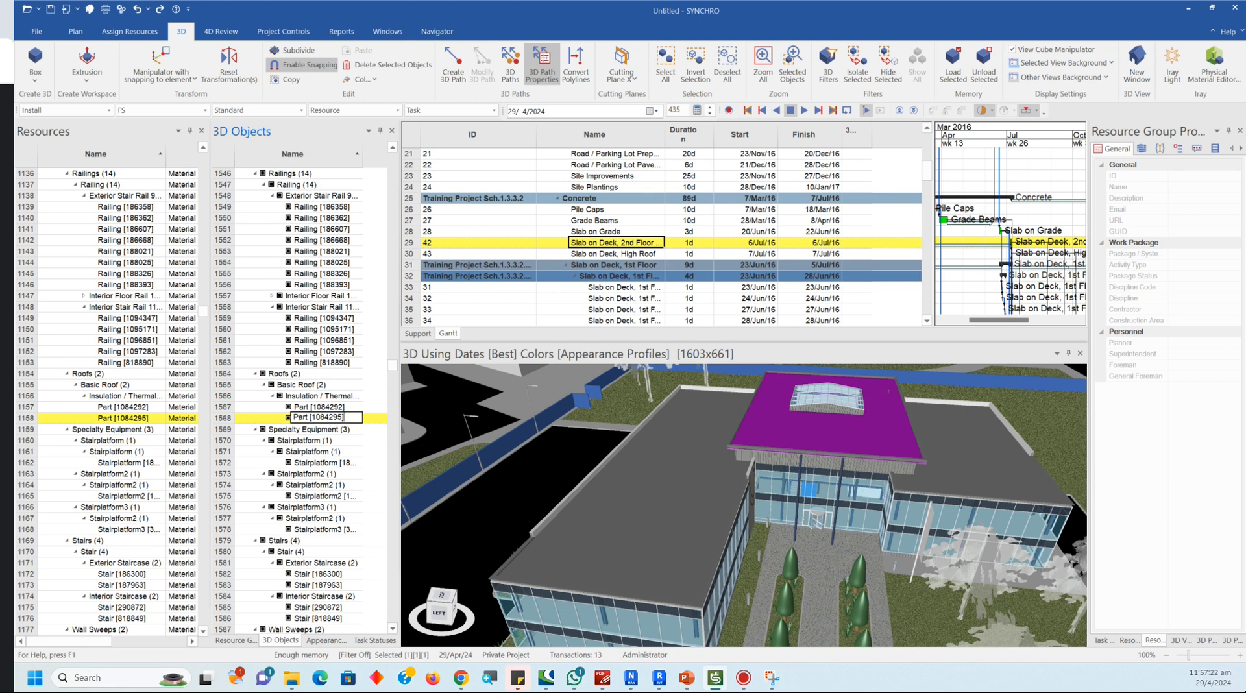
pyautogui.moveTo(294, 417); pyautogui.dragTo(614, 243)
pyautogui.moveTo(872, 135); pyautogui.dragTo(914, 135)
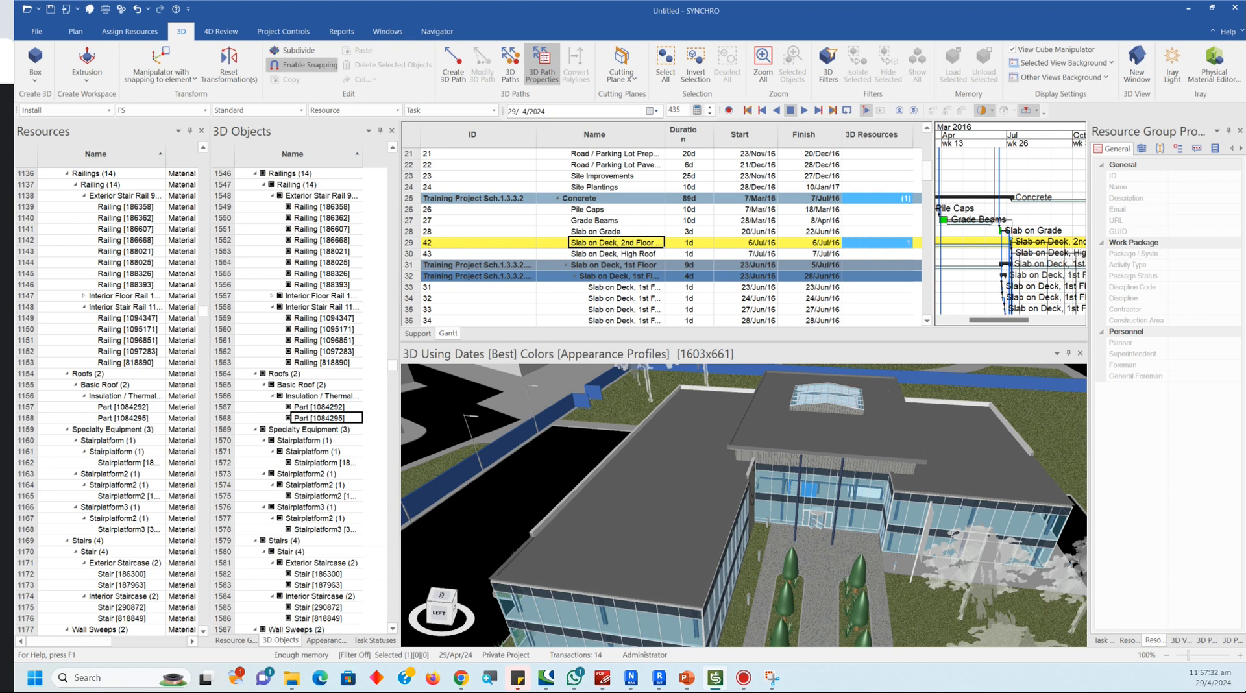
# Step: Check the Resources-based assignment method in the PDF-XChange Editor training document and return to SYNCHRO
pyautogui.moveTo(602, 679)
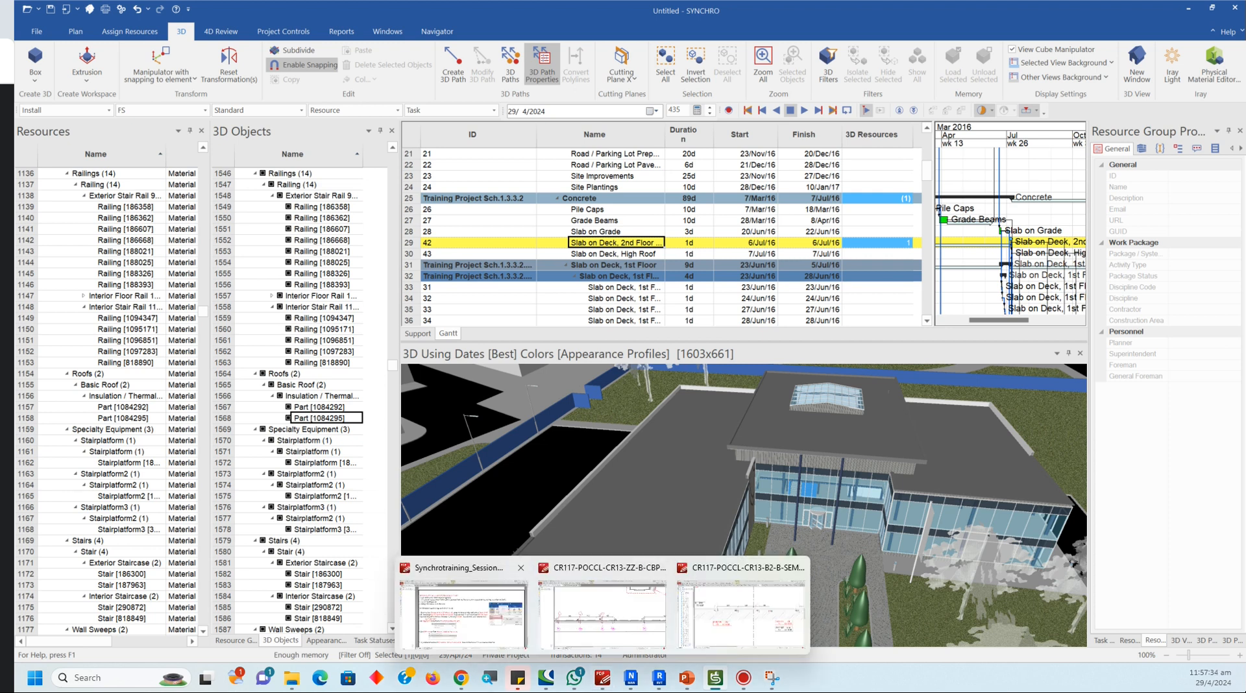
pyautogui.click(469, 611)
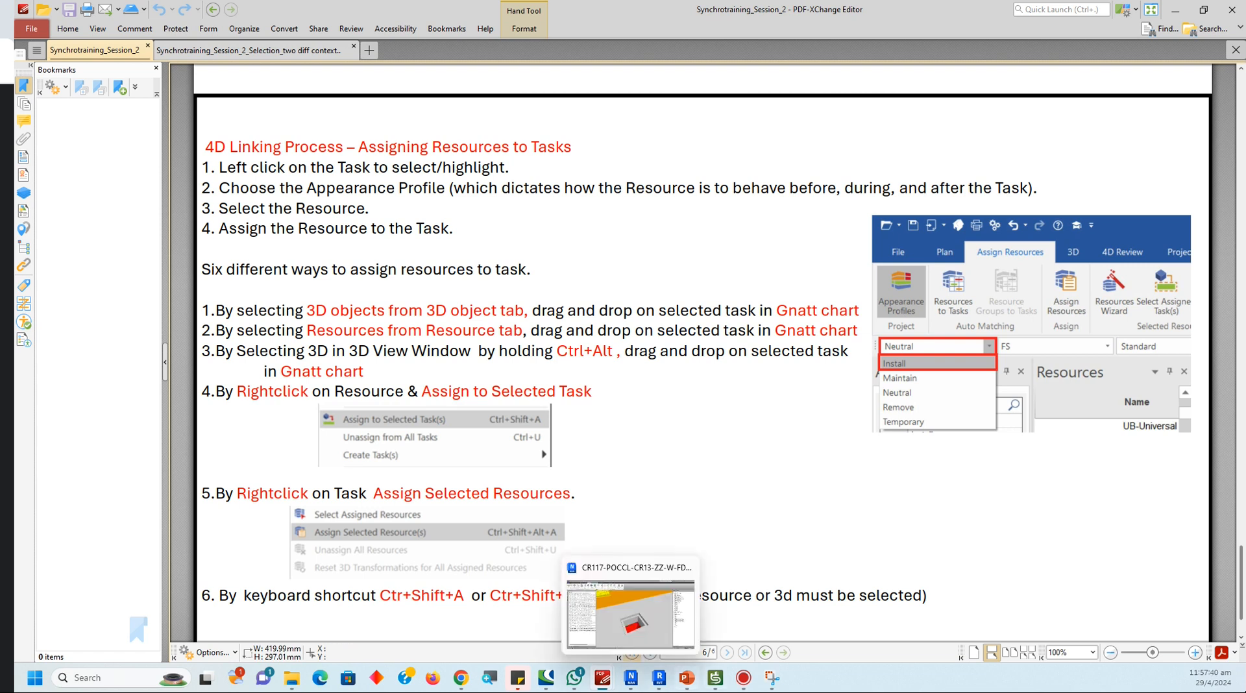
pyautogui.click(716, 678)
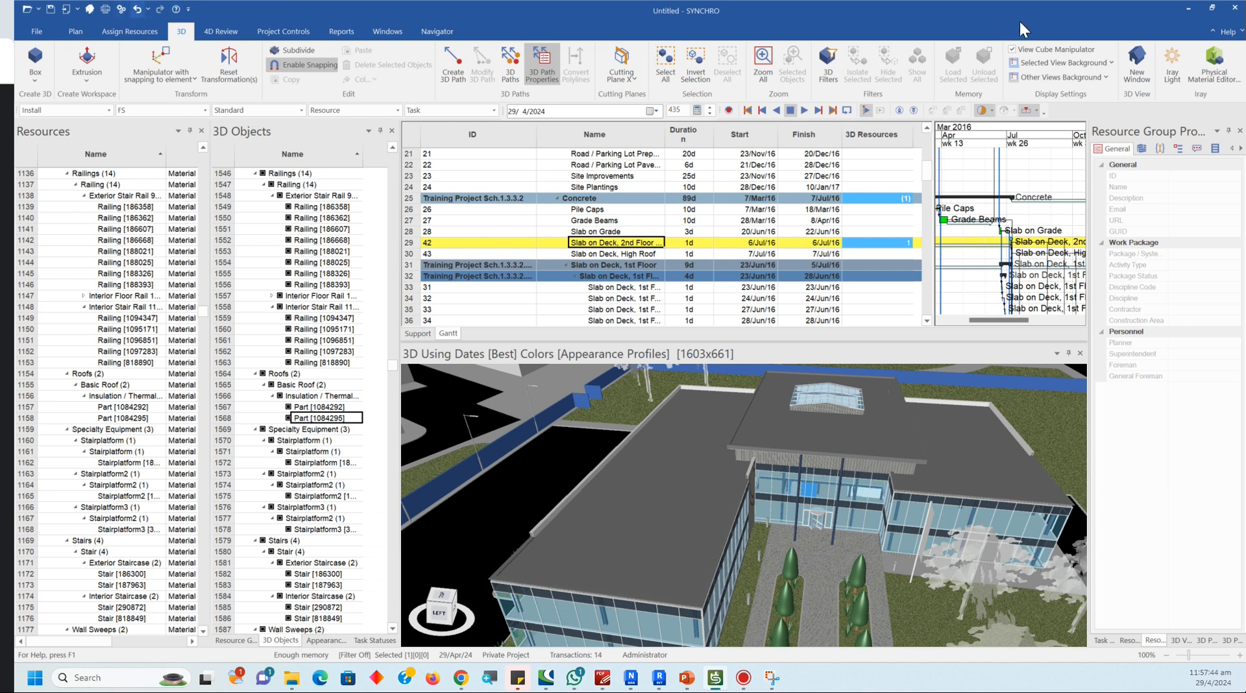
# Step: Undo the last assignment and assign Part [1084295] from the Resources list to the Slab on Deck, 2nd Floor / Low Roof task
pyautogui.click(137, 9)
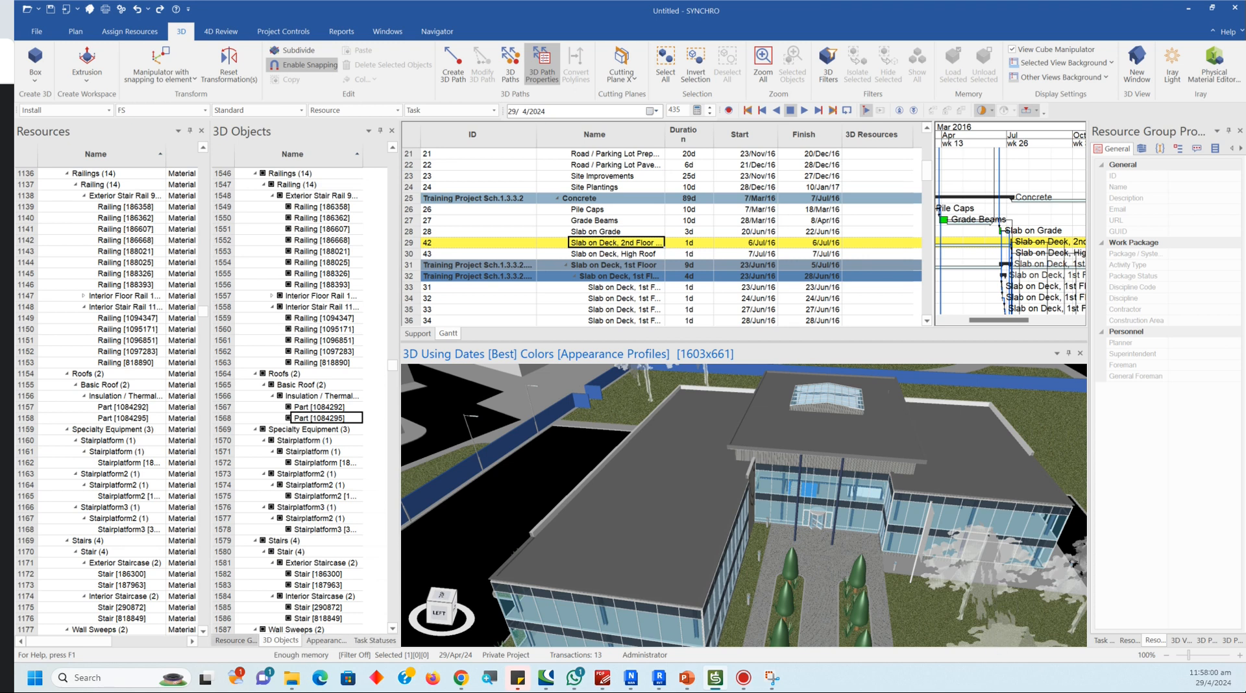
pyautogui.click(232, 641)
pyautogui.click(281, 641)
pyautogui.click(990, 625)
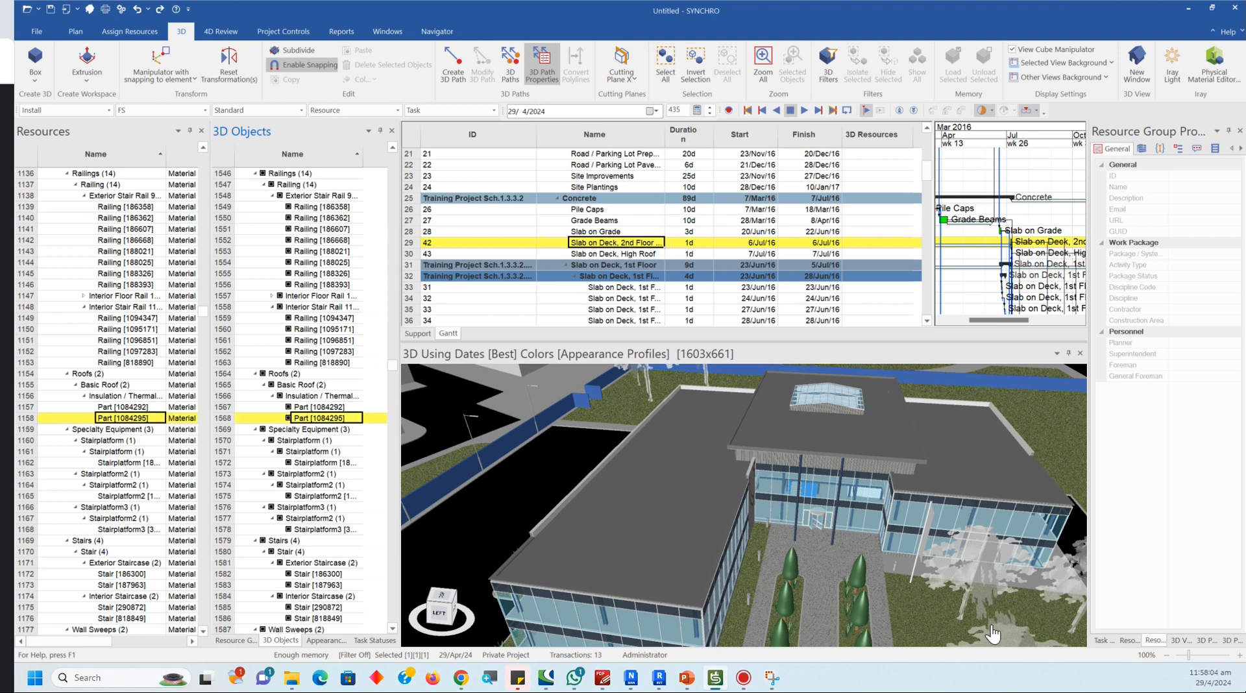
pyautogui.press('F2')
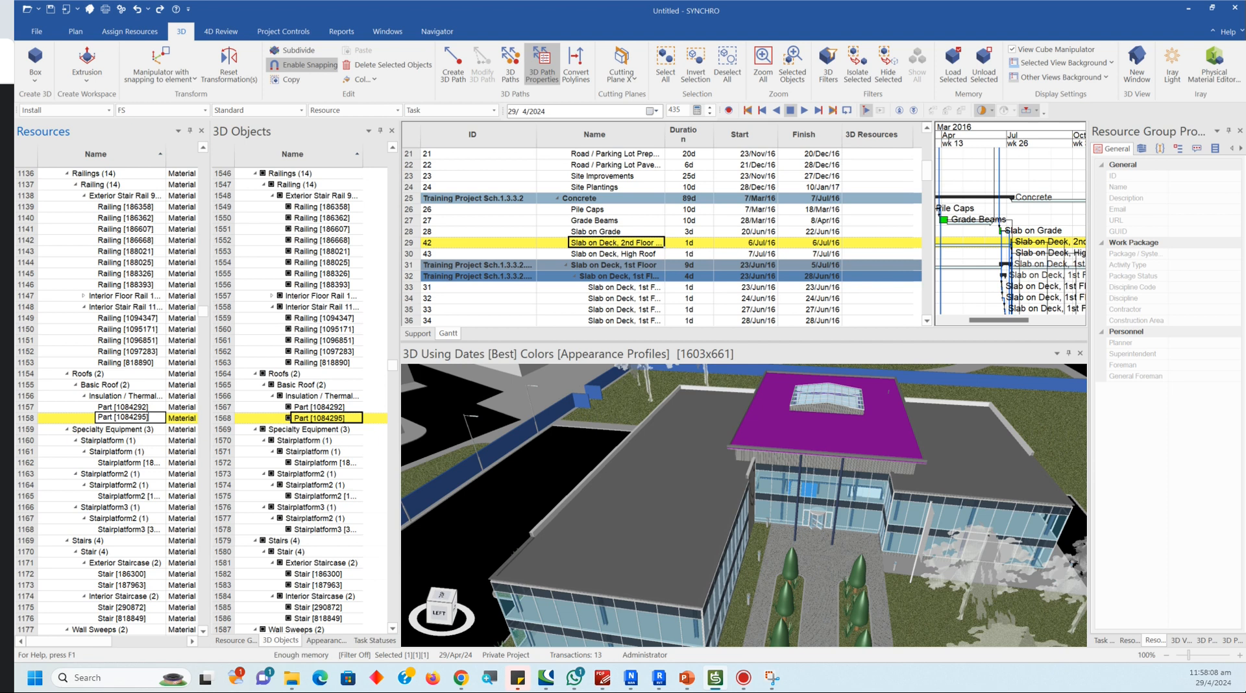
pyautogui.moveTo(123, 418); pyautogui.dragTo(610, 242)
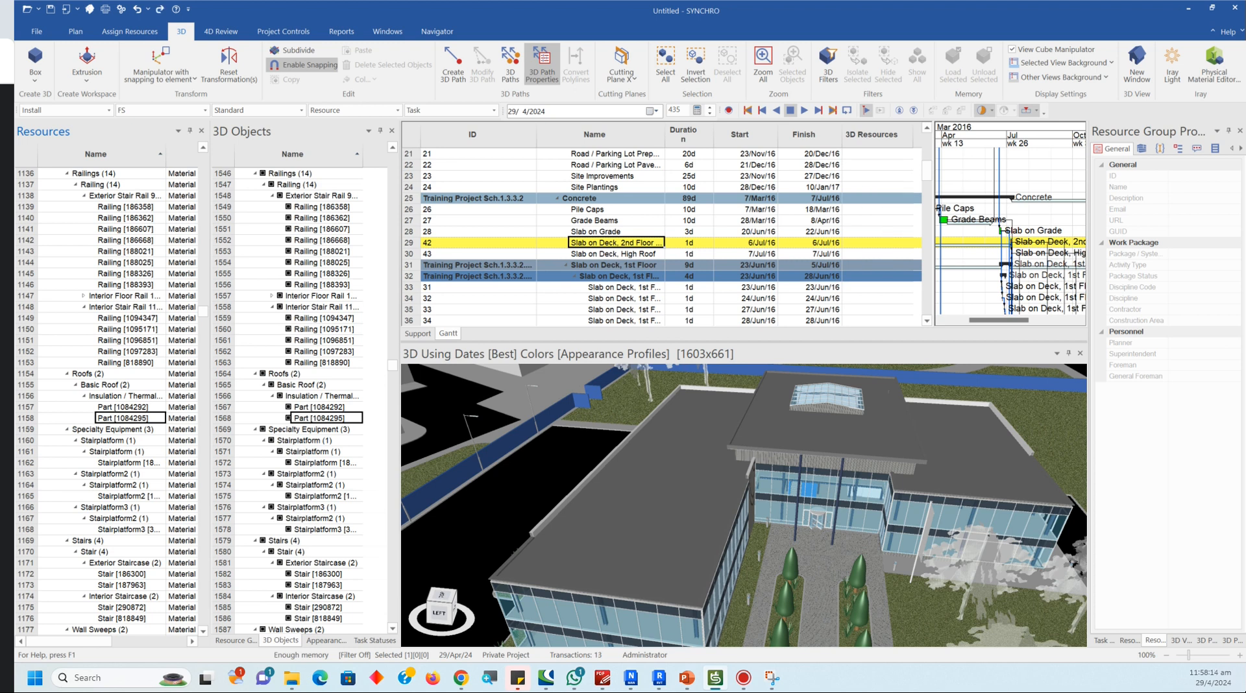
# Step: Read the remaining assignment methods using the 3D view and context menus in the PDF-XChange Editor document, and return to SYNCHRO
pyautogui.moveTo(602, 678)
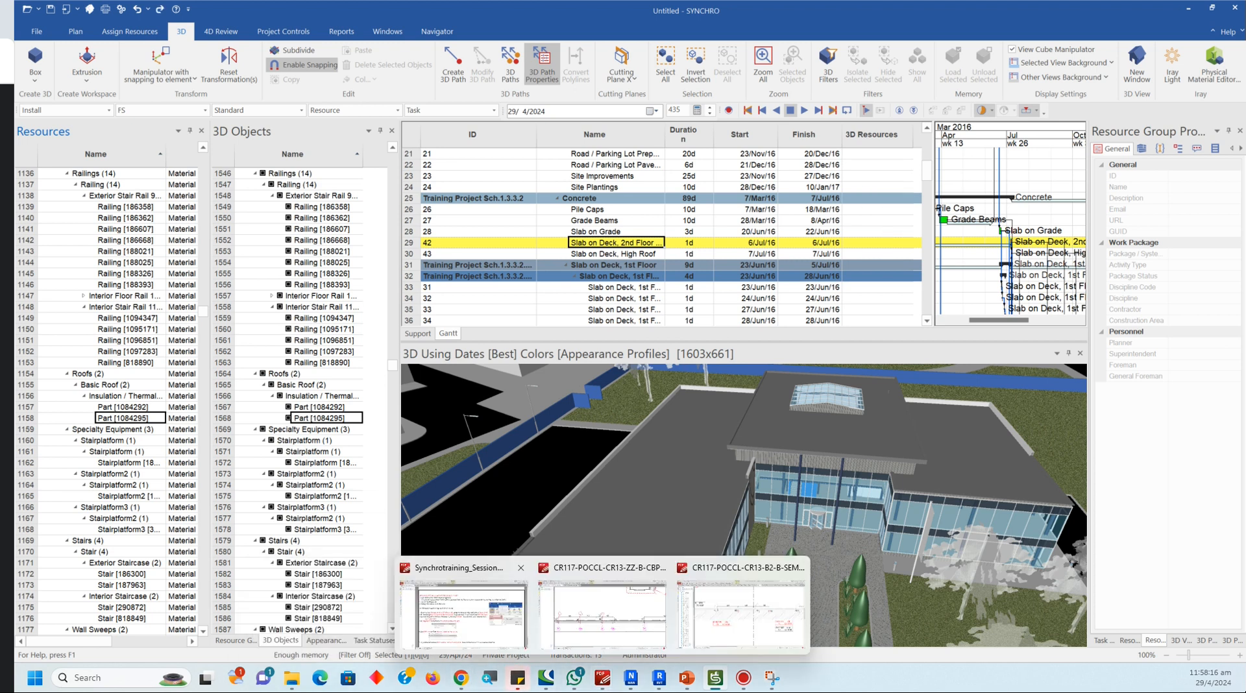
pyautogui.click(480, 604)
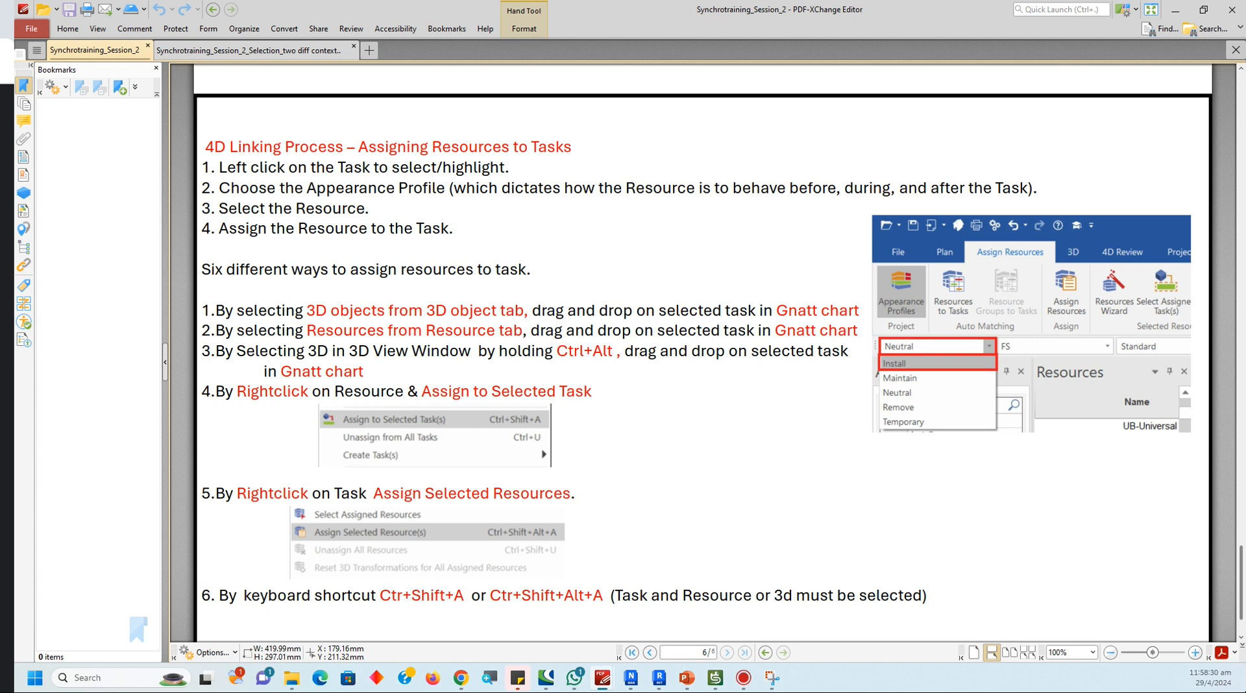
pyautogui.hotkey('alt', 'Tab')
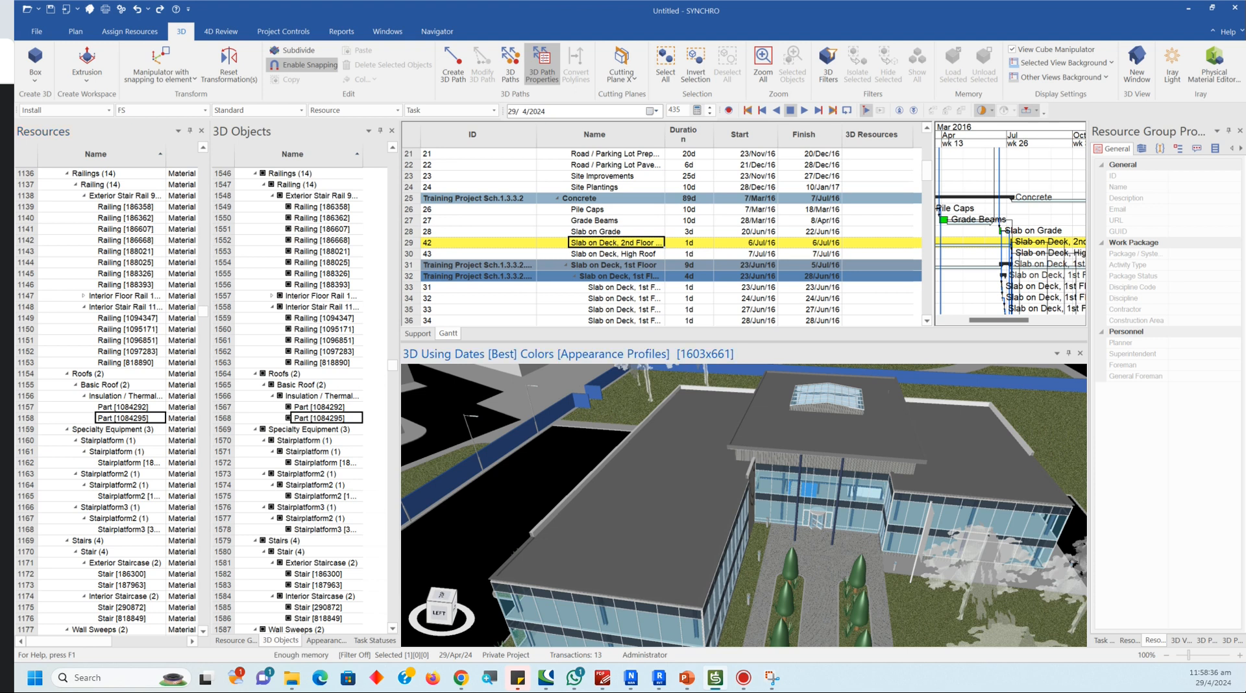
# Step: Select the central roof in the 3D view, apply Assign to Selected Task(s) to it, and undo the assignment
pyautogui.click(828, 432)
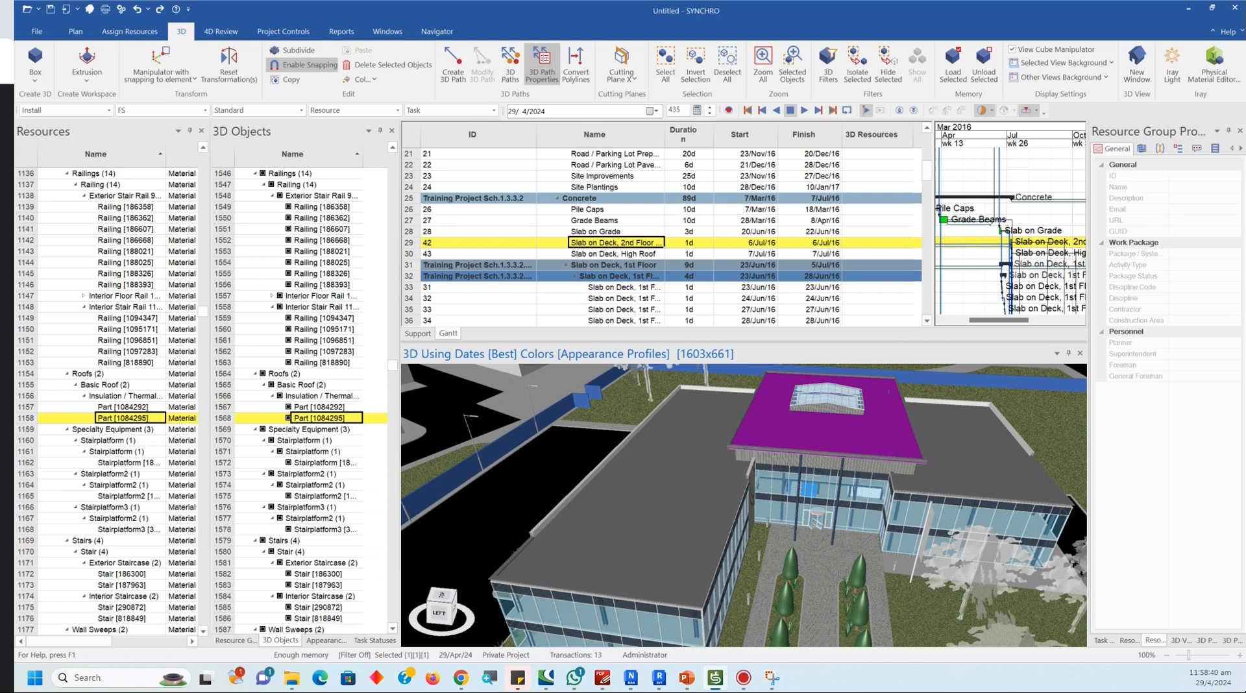
pyautogui.rightClick(771, 425)
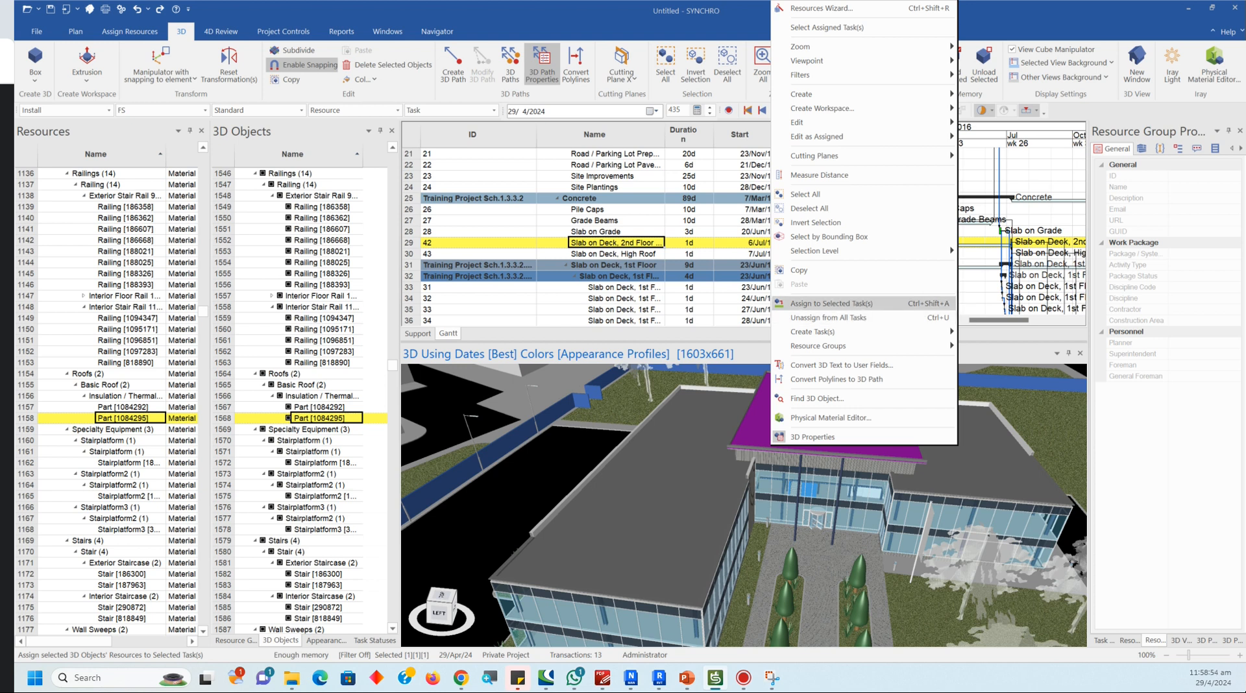
pyautogui.click(831, 303)
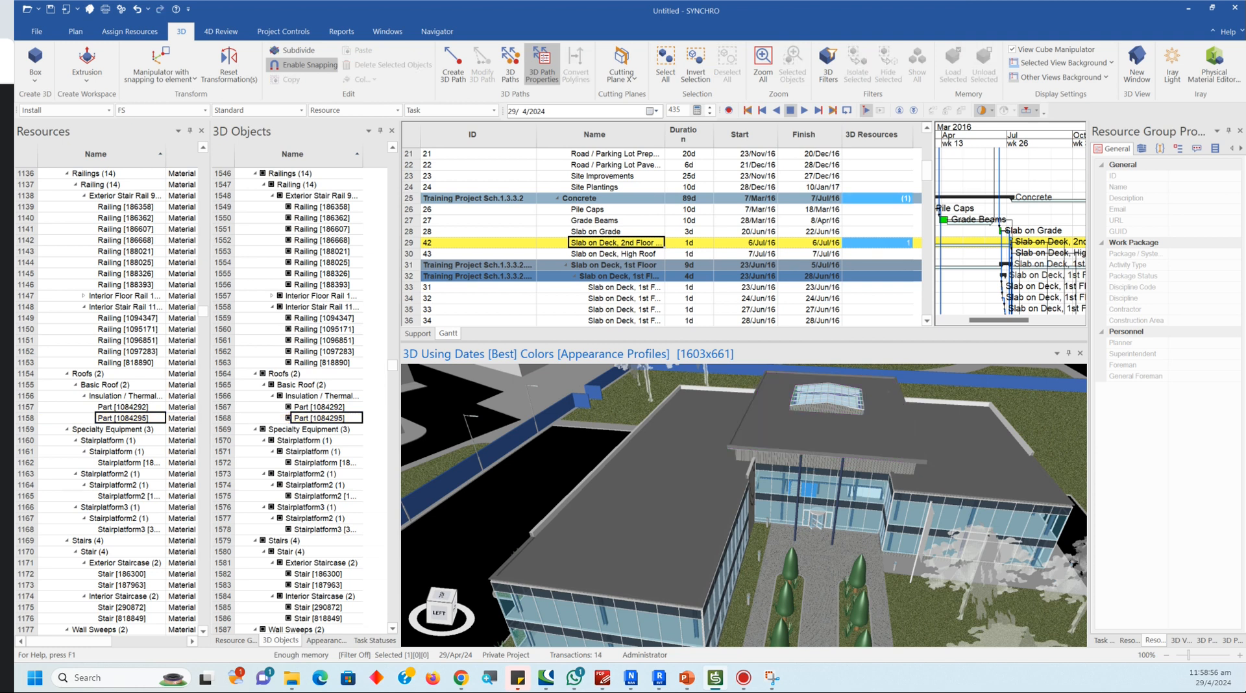
pyautogui.hotkey('ctrl', 'z')
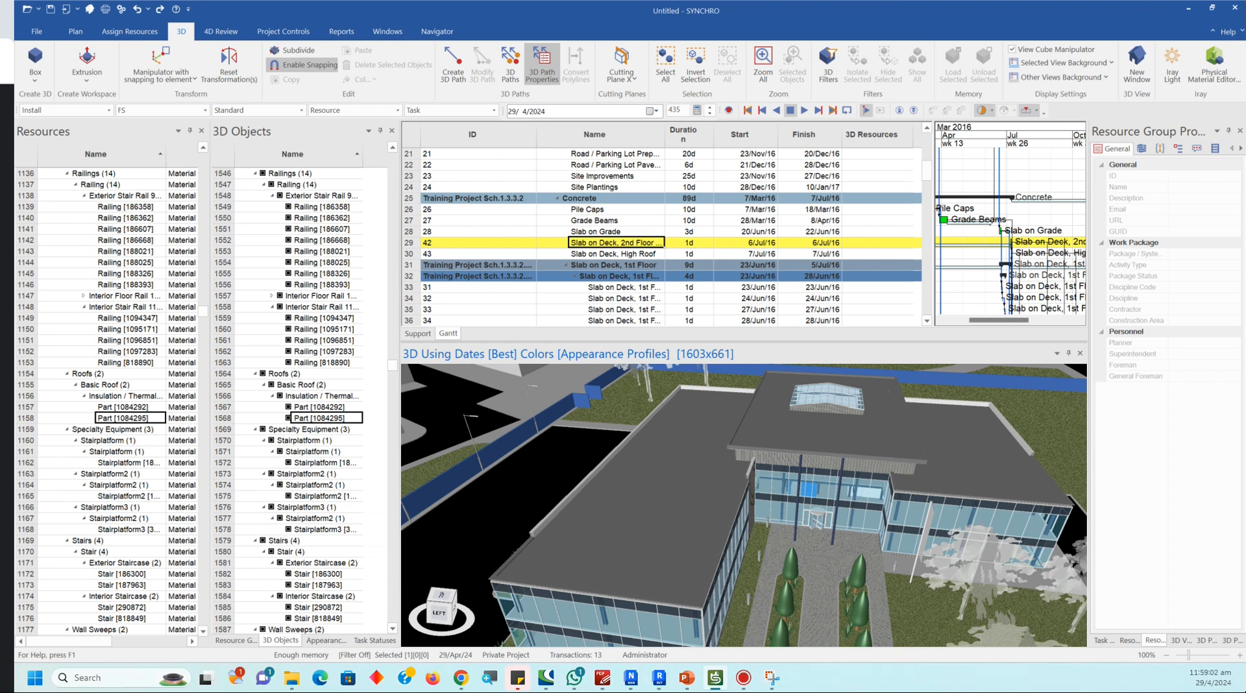
# Step: Select the central roof in the 3D view and apply Assign Selected Resource(s) on the Slab on Deck, 2nd Floor / Low Roof task
pyautogui.click(829, 431)
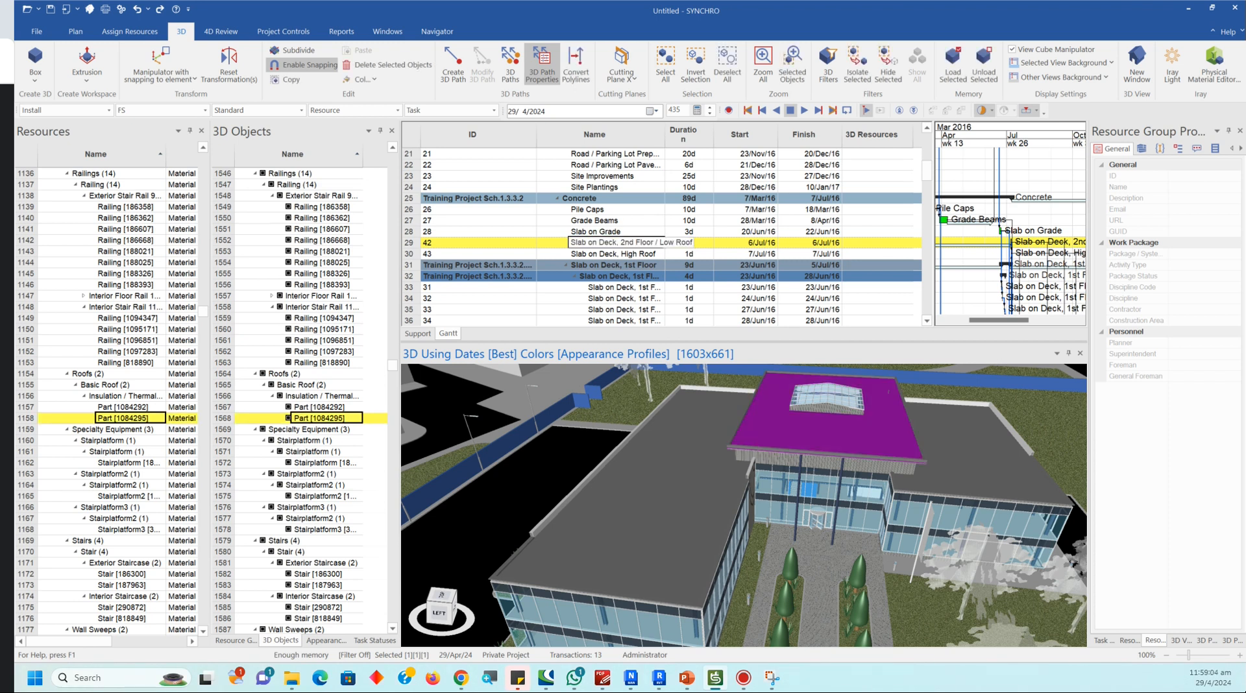
pyautogui.rightClick(631, 243)
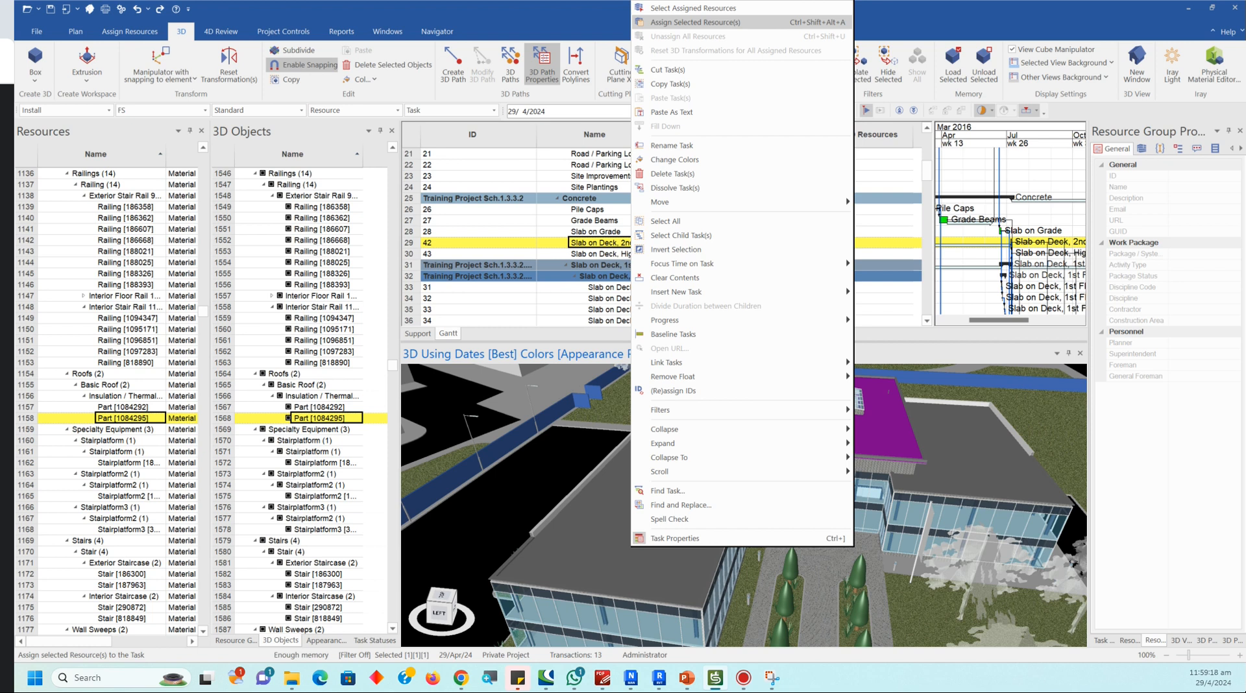
pyautogui.click(689, 22)
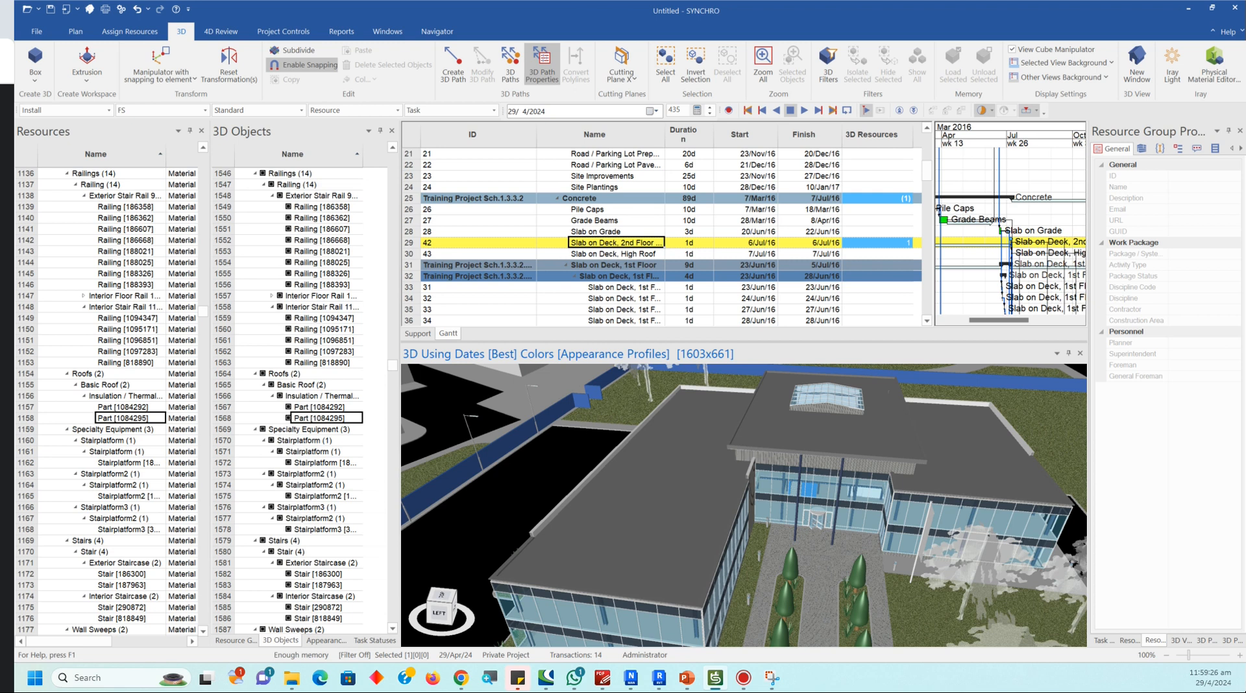
# Step: Undo the last assignment and assign the central roof straight from the 3D view to the Slab on Deck, 2nd Floor / Low Roof task
pyautogui.hotkey('ctrl', 'z')
pyautogui.click(826, 433)
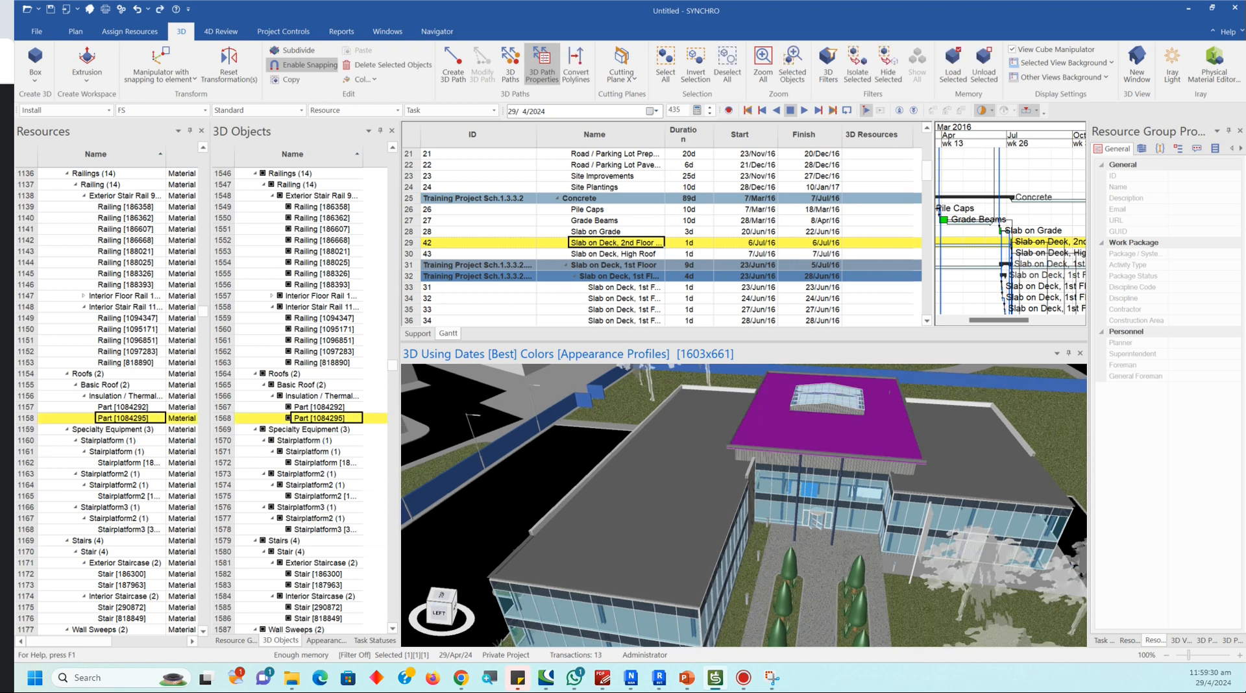
pyautogui.click(826, 433)
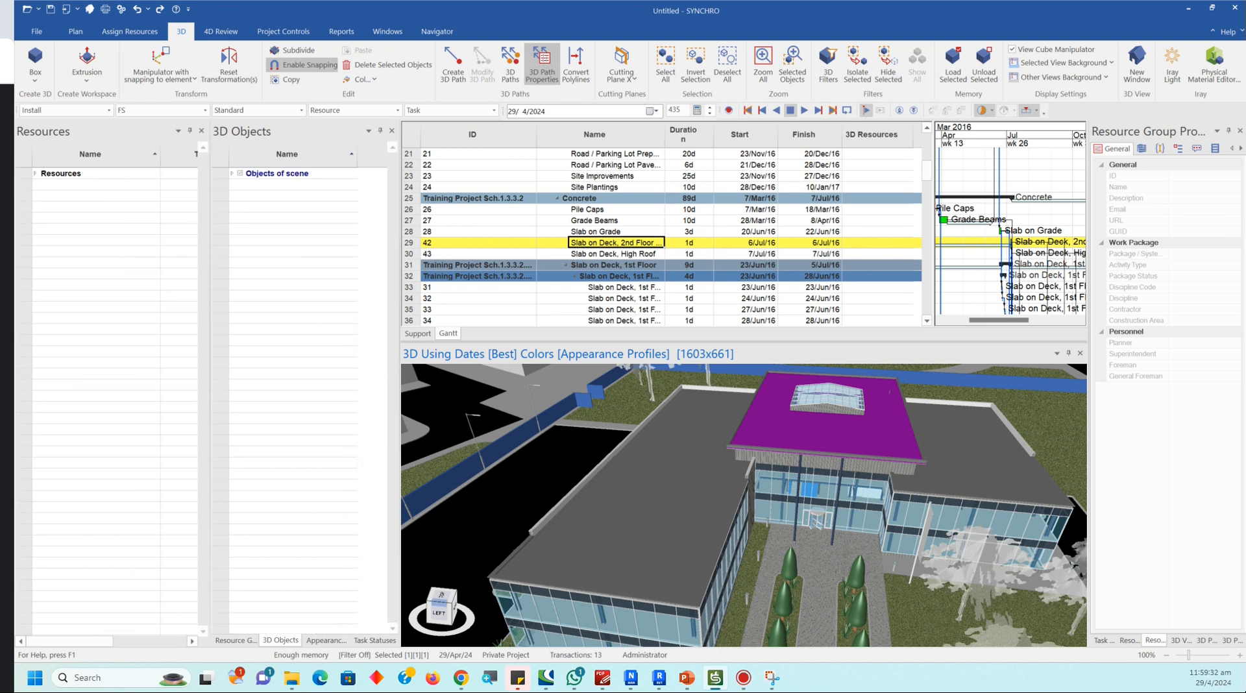
pyautogui.click(826, 433)
pyautogui.click(825, 433)
pyautogui.click(826, 433)
pyautogui.press('alt')
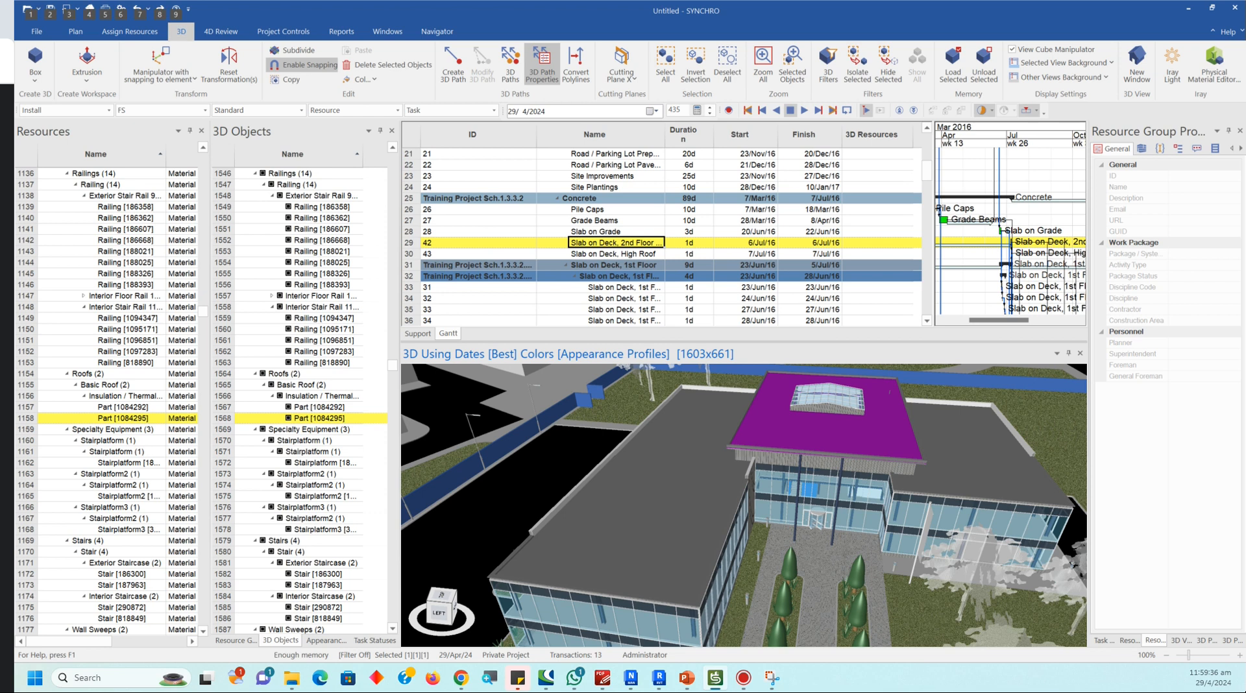
pyautogui.scroll(-8, 662, 237)
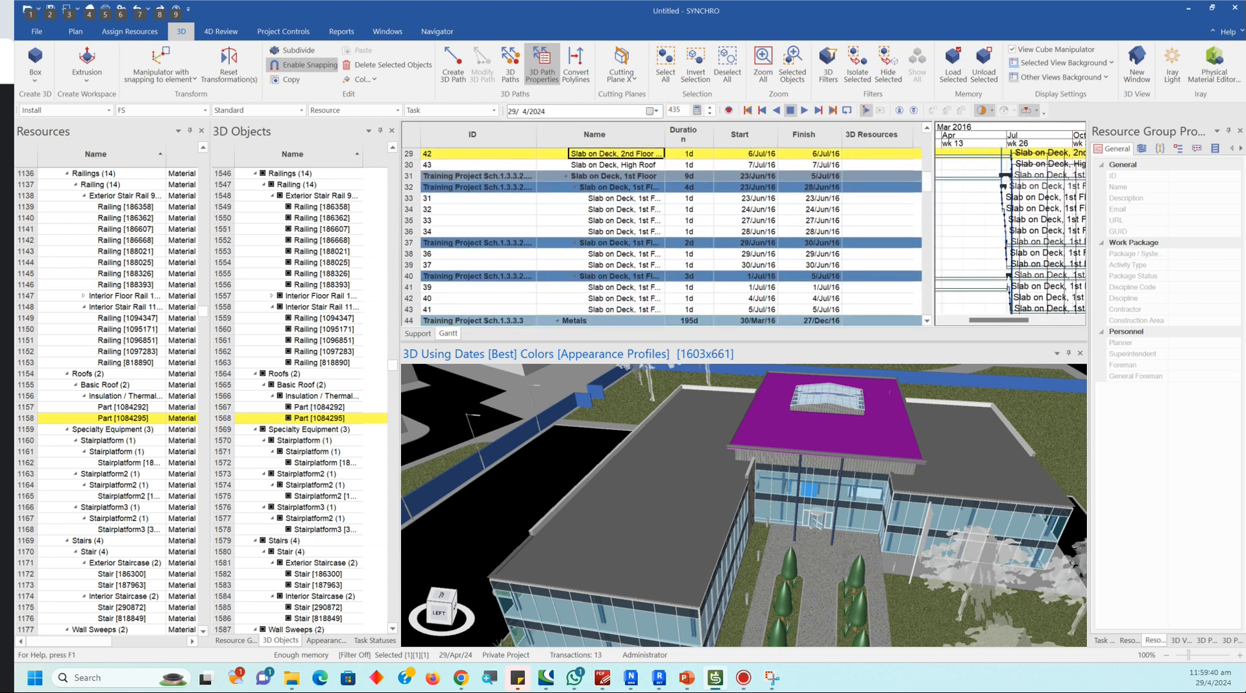
pyautogui.keyDown('alt'); pyautogui.moveTo(826, 433); pyautogui.dragTo(621, 154); pyautogui.keyUp('alt')
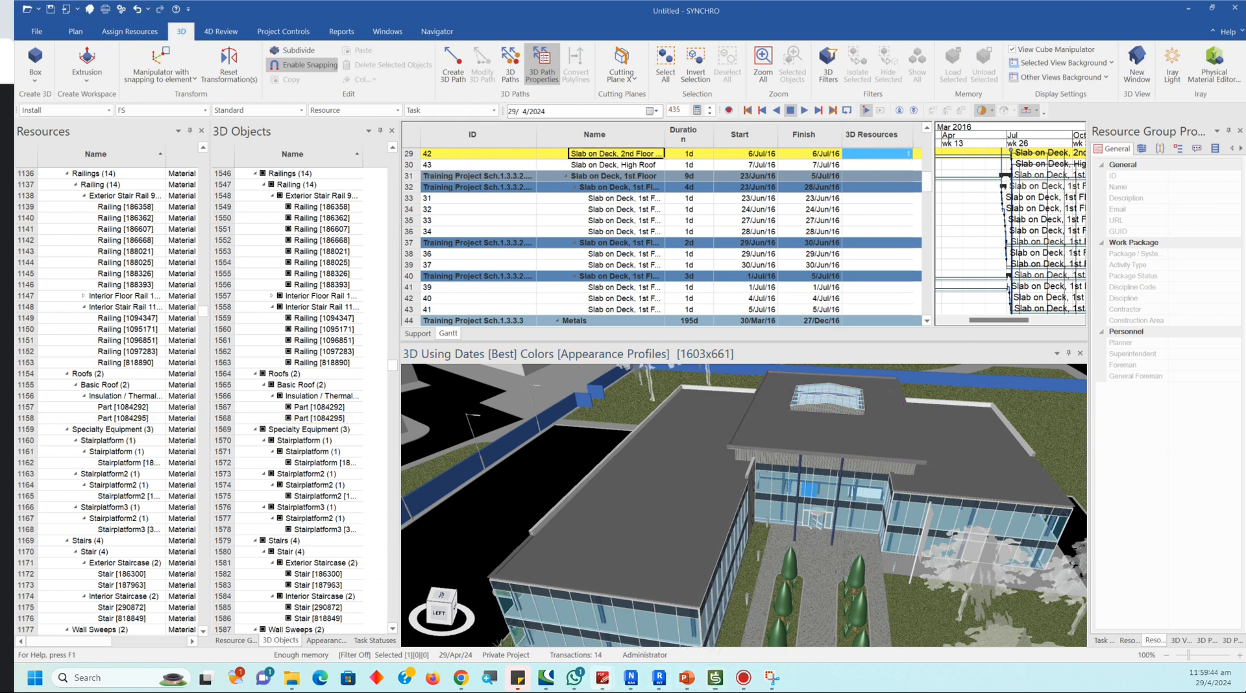
# Step: Review the keyboard shortcut method for assigning resources in the Synchrotraining_Session_2 document in PDF-XChange Editor, and return to SYNCHRO
pyautogui.moveTo(602, 678)
pyautogui.click(463, 611)
pyautogui.click(463, 610)
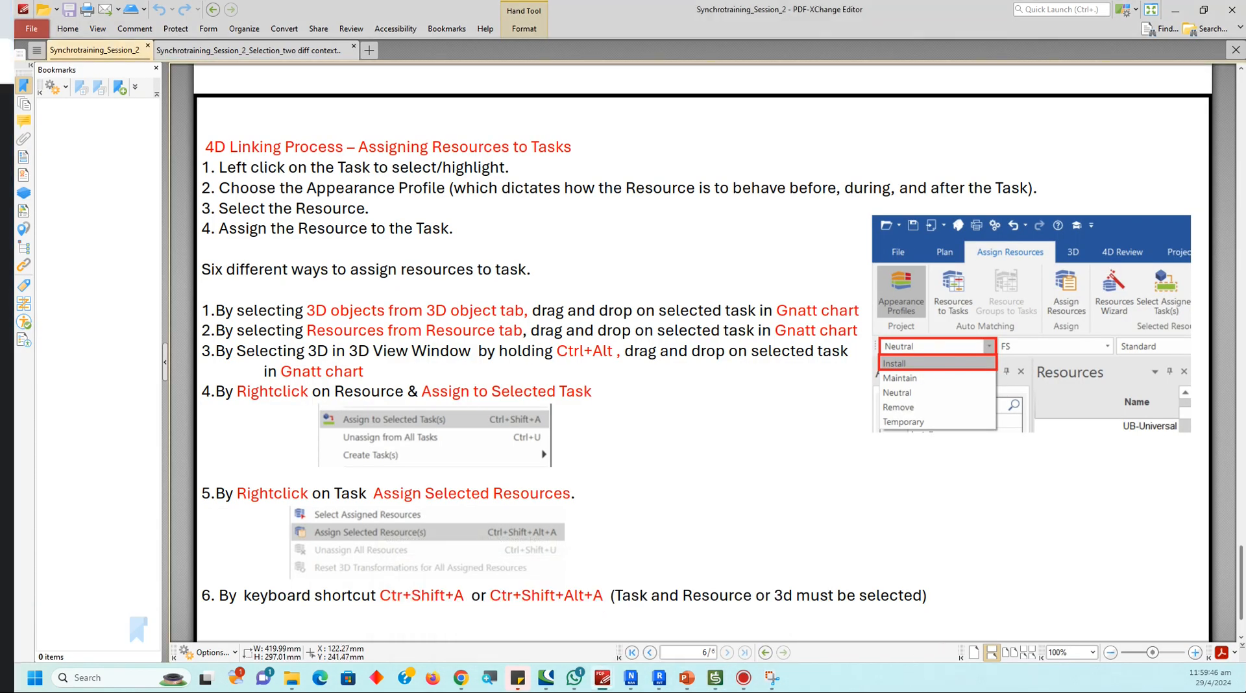
pyautogui.keyDown('ctrl'); pyautogui.scroll(-1, 551, 548); pyautogui.keyUp('ctrl')
pyautogui.scroll(-1, 551, 546)
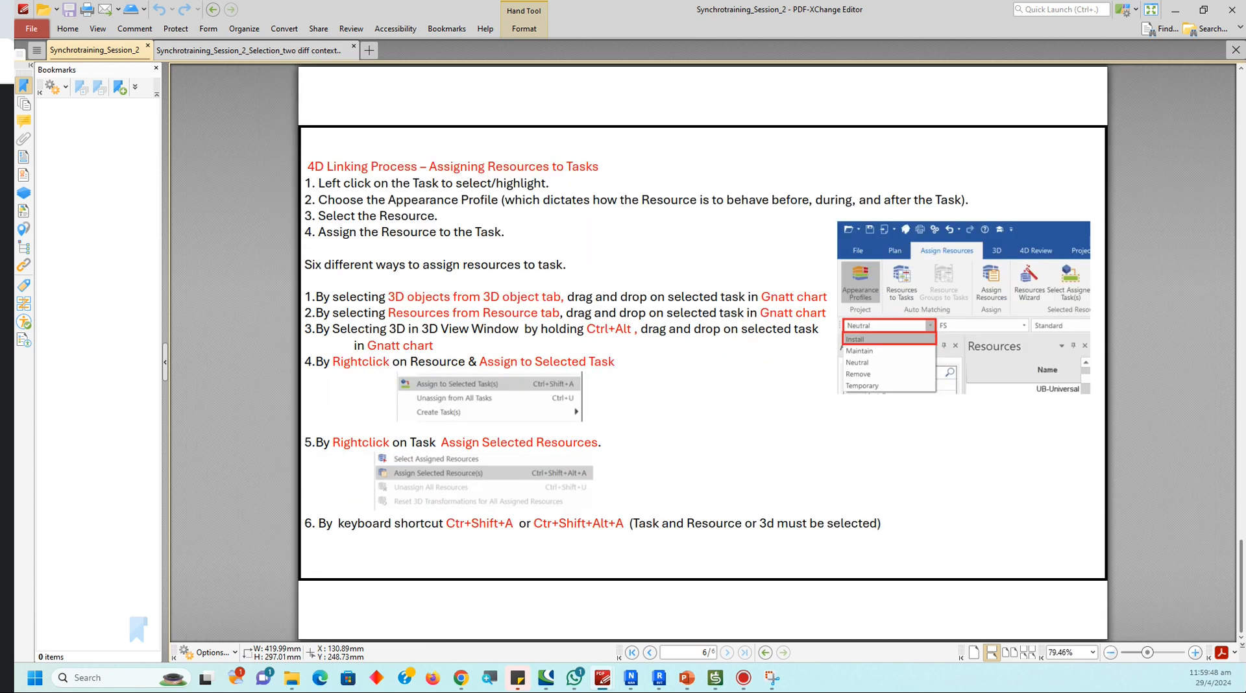
pyautogui.click(716, 678)
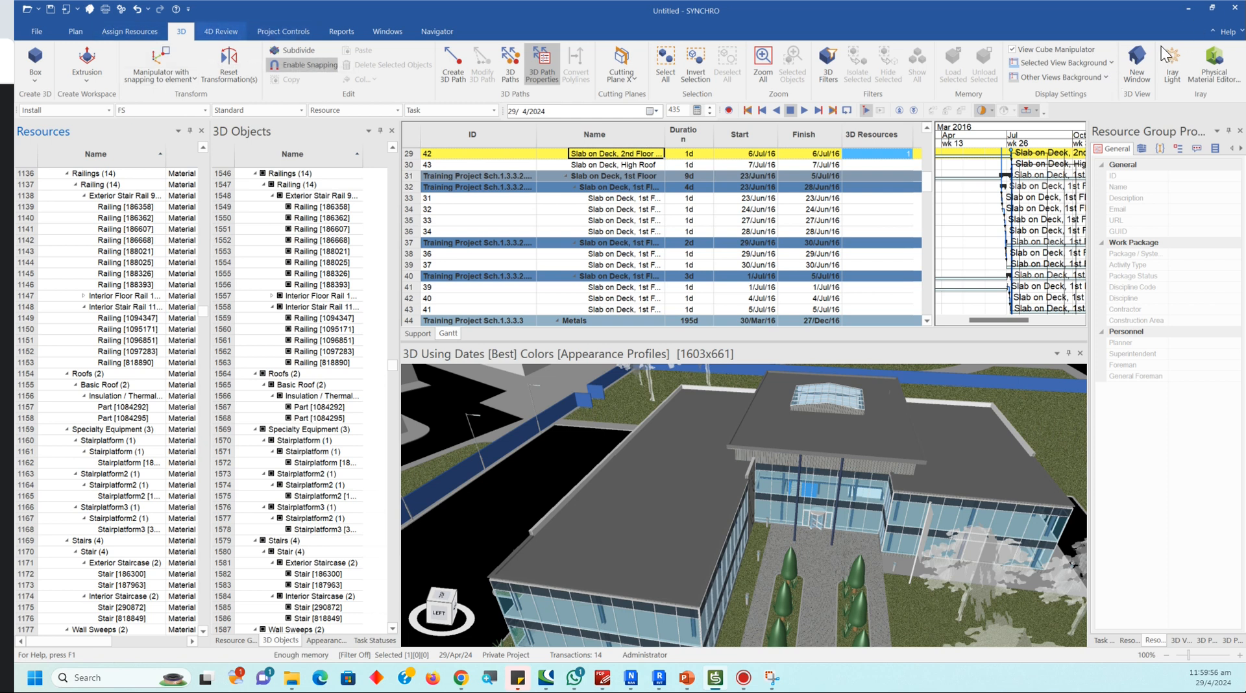
# Step: Open Auto Matching (Resources to Tasks), look over its rules and operations, and close the dialog
pyautogui.scroll(1, 1115, 49)
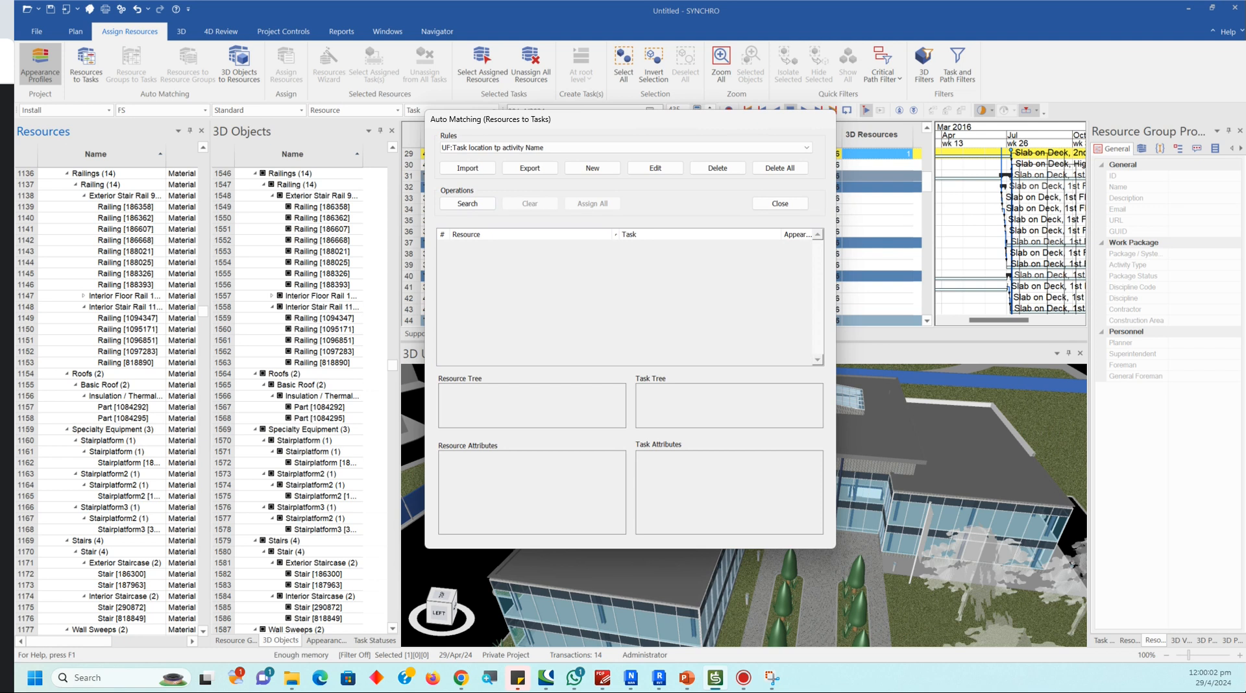
pyautogui.moveTo(493, 118); pyautogui.dragTo(636, 196)
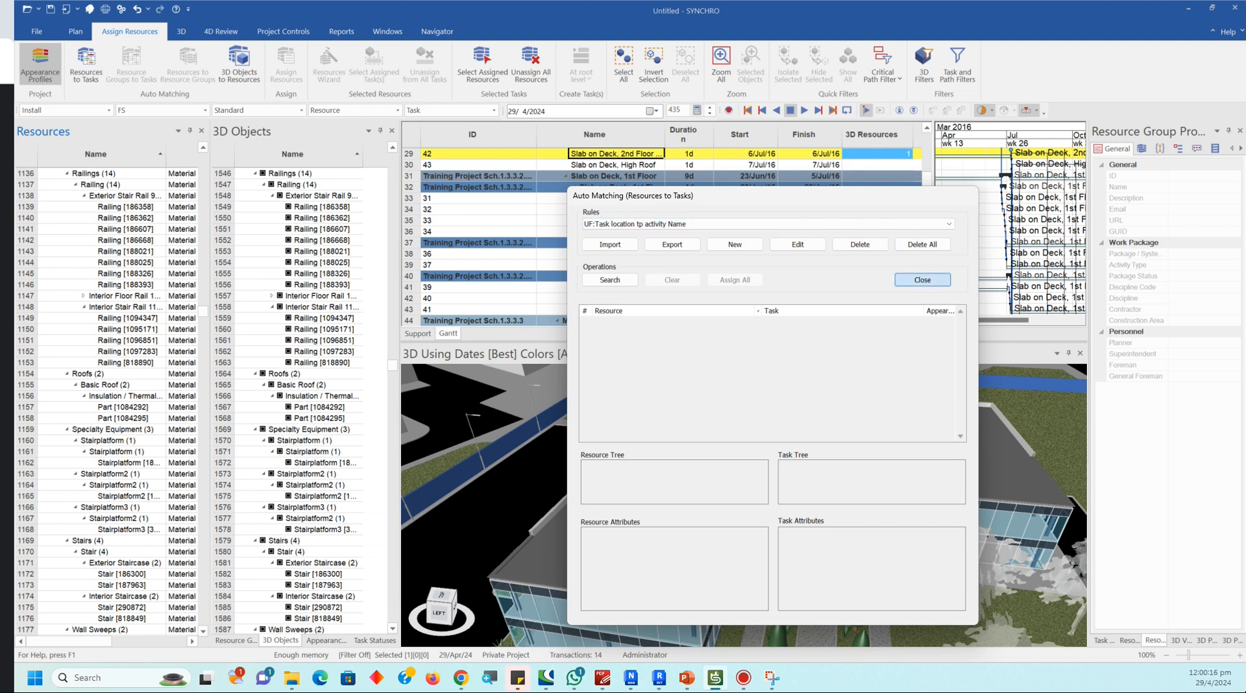
pyautogui.click(923, 280)
# Step: Reread the 4D Linking Process and Resource Wizard notes in the PDF-XChange Editor document, and return to SYNCHRO
pyautogui.moveTo(603, 678)
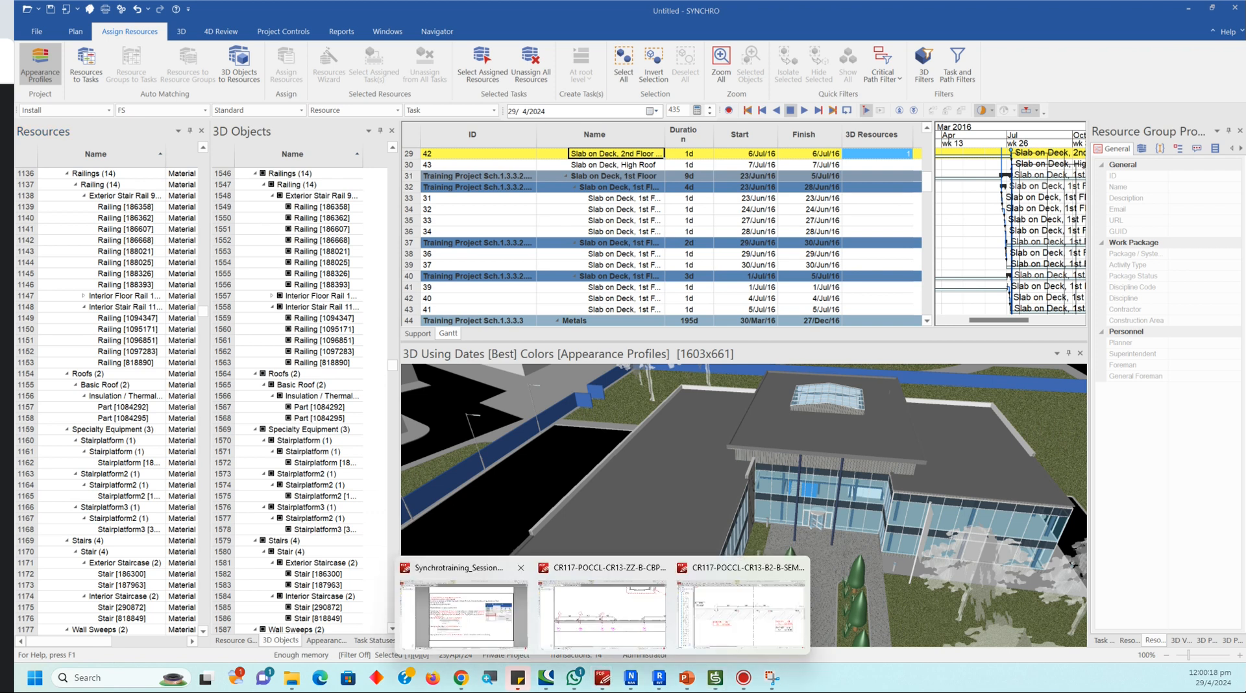
pyautogui.click(457, 620)
pyautogui.scroll(5, 703, 351)
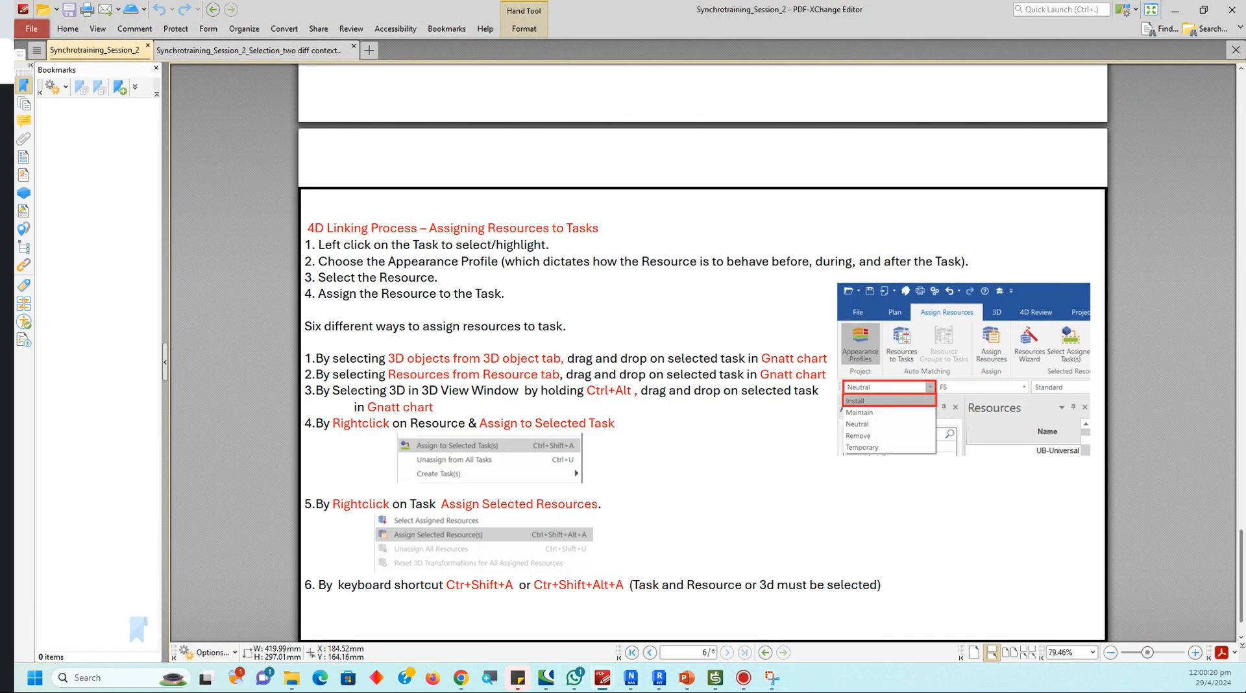
pyautogui.keyDown('ctrl'); pyautogui.scroll(-1, 670, 470); pyautogui.keyUp('ctrl')
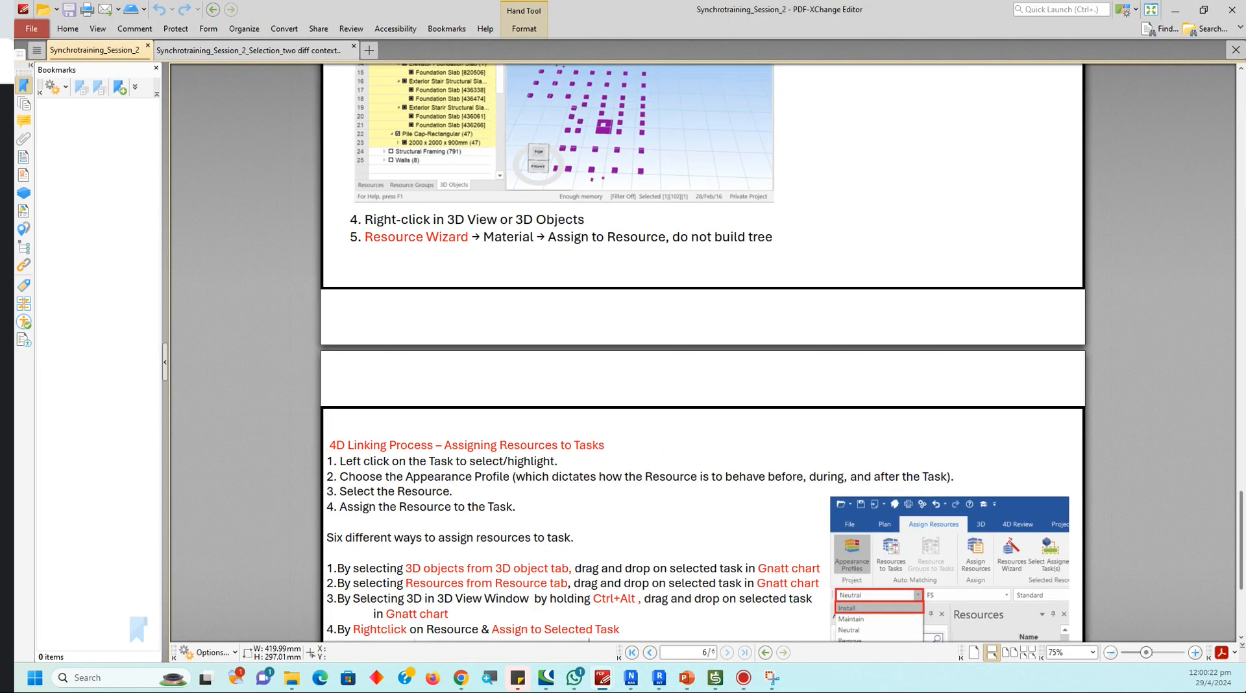
pyautogui.click(716, 678)
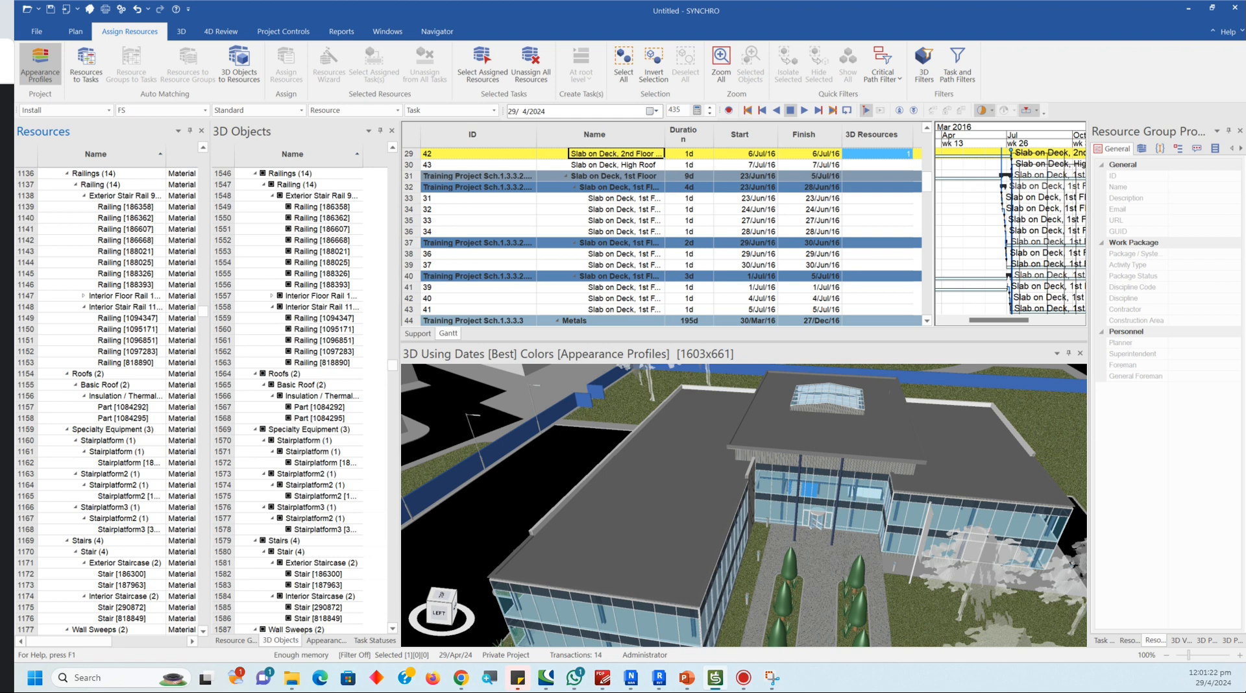
# Step: Collapse the Pre Construction group in the task table and select the Material Procurement task
pyautogui.scroll(5, 607, 224)
pyautogui.scroll(5, 662, 237)
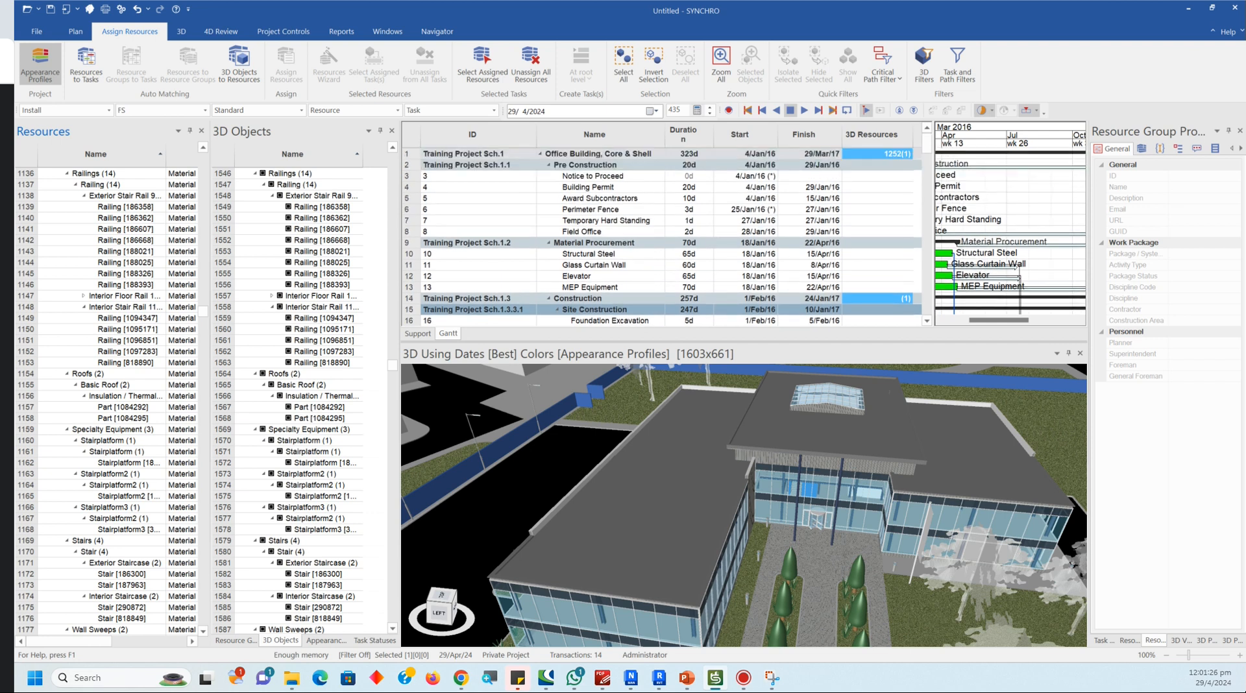
pyautogui.click(548, 164)
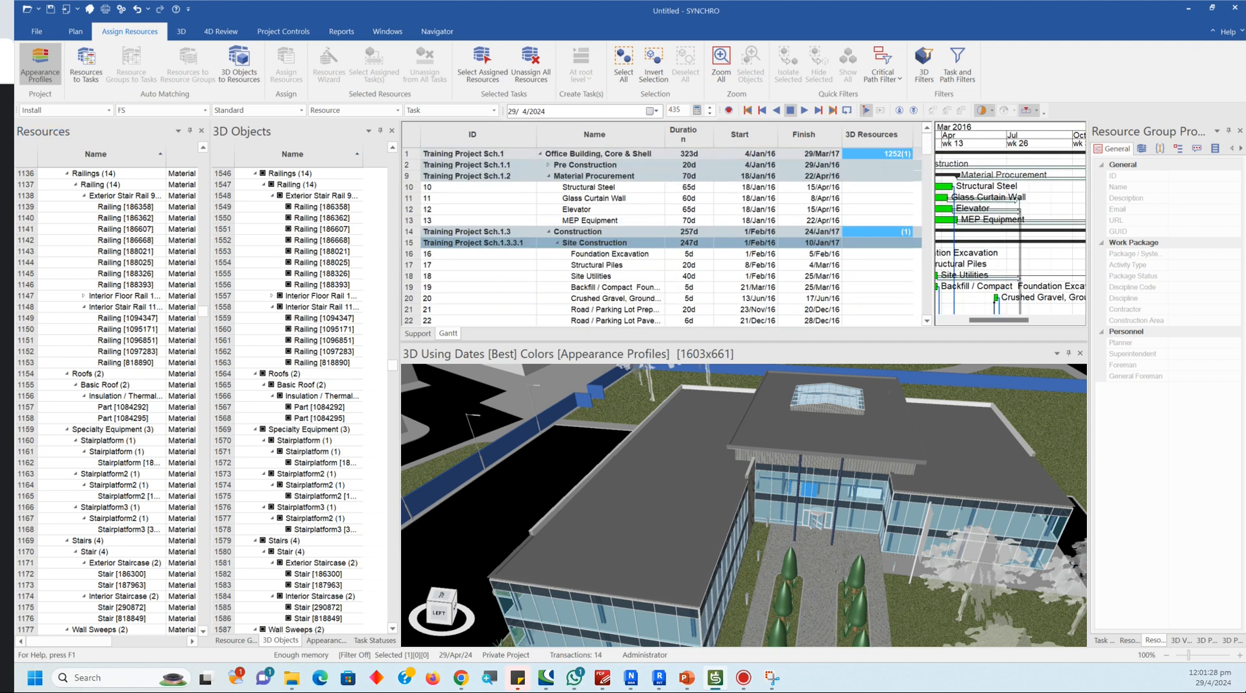
pyautogui.click(593, 176)
pyautogui.click(594, 176)
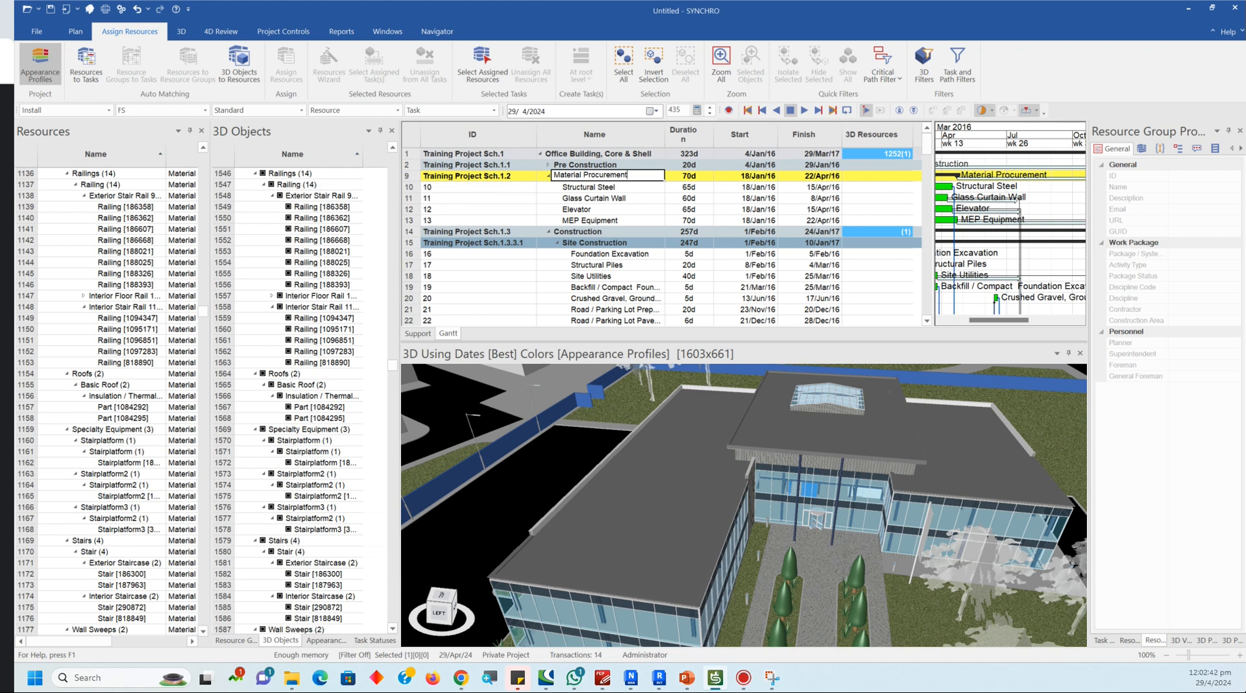
# Step: Switch to the Synchrotraining_Session_2 document in PDF-XChange Editor and recap the six ways to assign resources to tasks
pyautogui.click(603, 678)
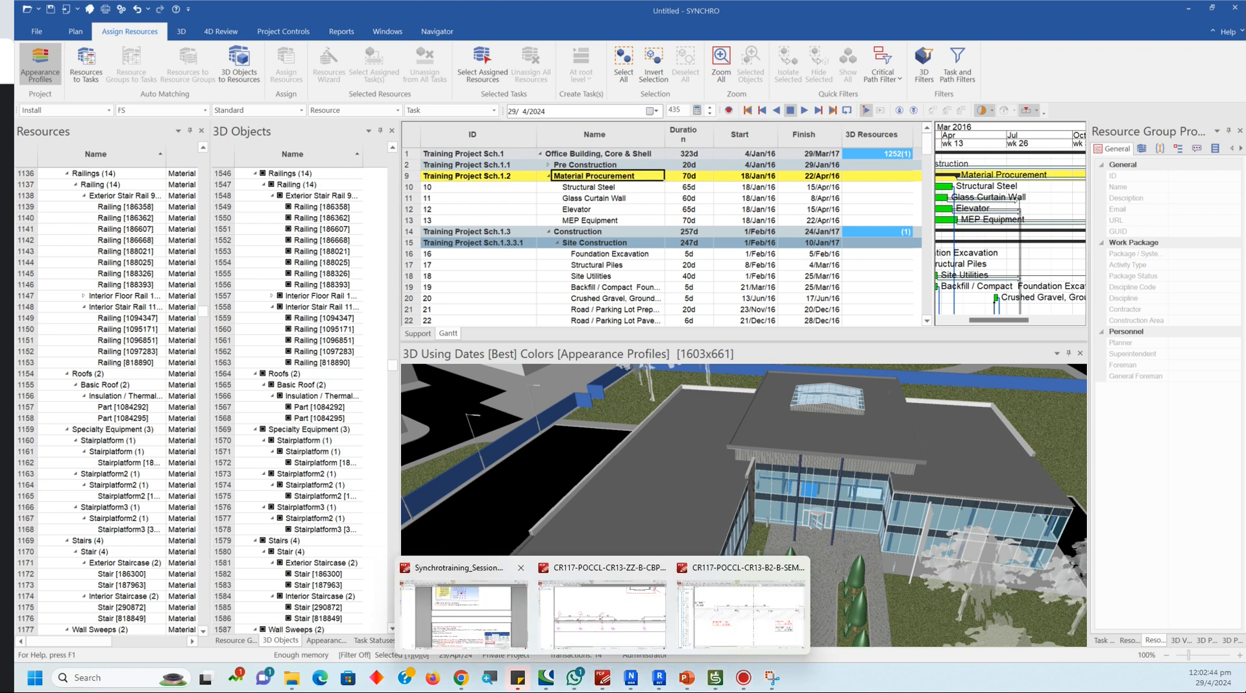
pyautogui.click(457, 611)
pyautogui.scroll(1, 690, 393)
pyautogui.scroll(-7, 689, 393)
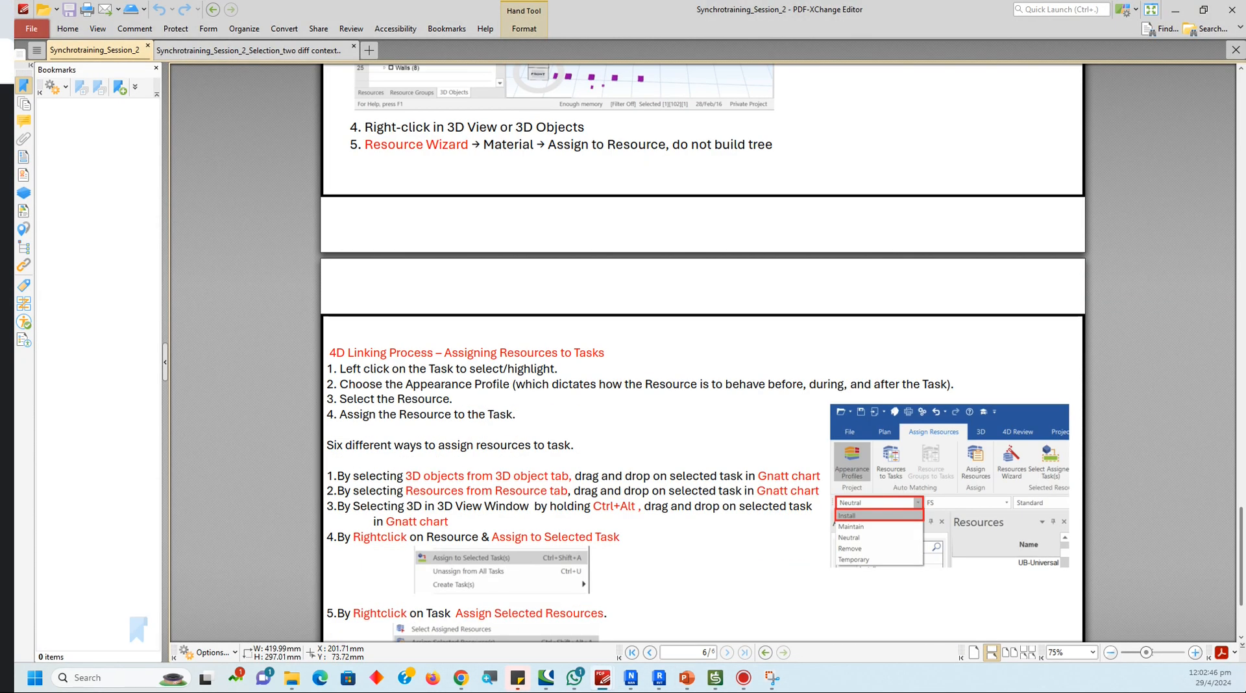
pyautogui.scroll(3, 690, 392)
pyautogui.scroll(-5, 694, 393)
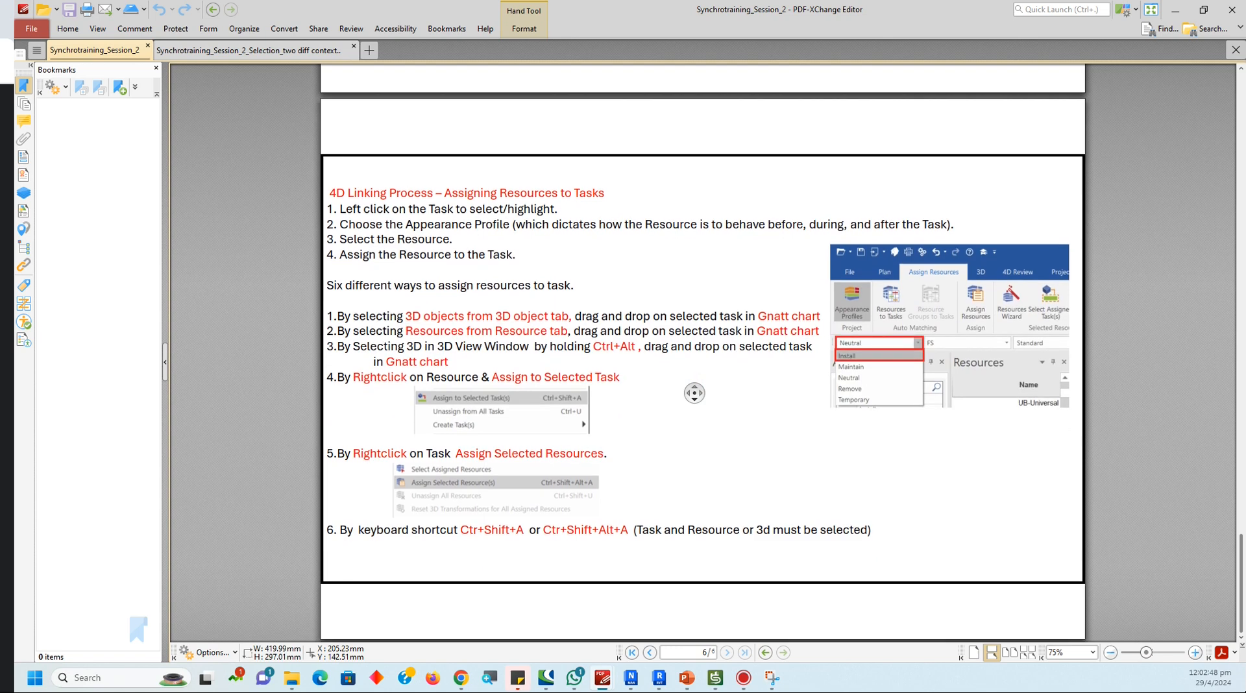
# Step: Recap the document from Importing Schedules/Plans through the supported 3D formats, and examine the resource creation options under Understanding Resources
pyautogui.scroll(12, 694, 392)
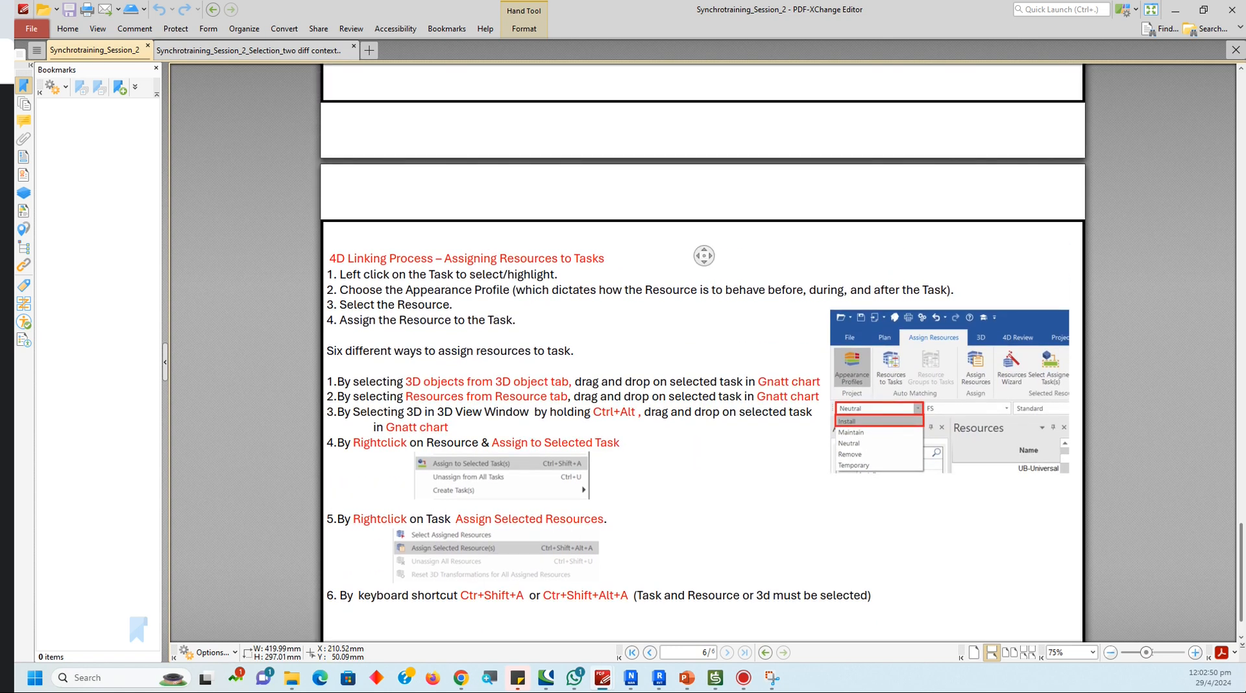
pyautogui.scroll(20, 694, 393)
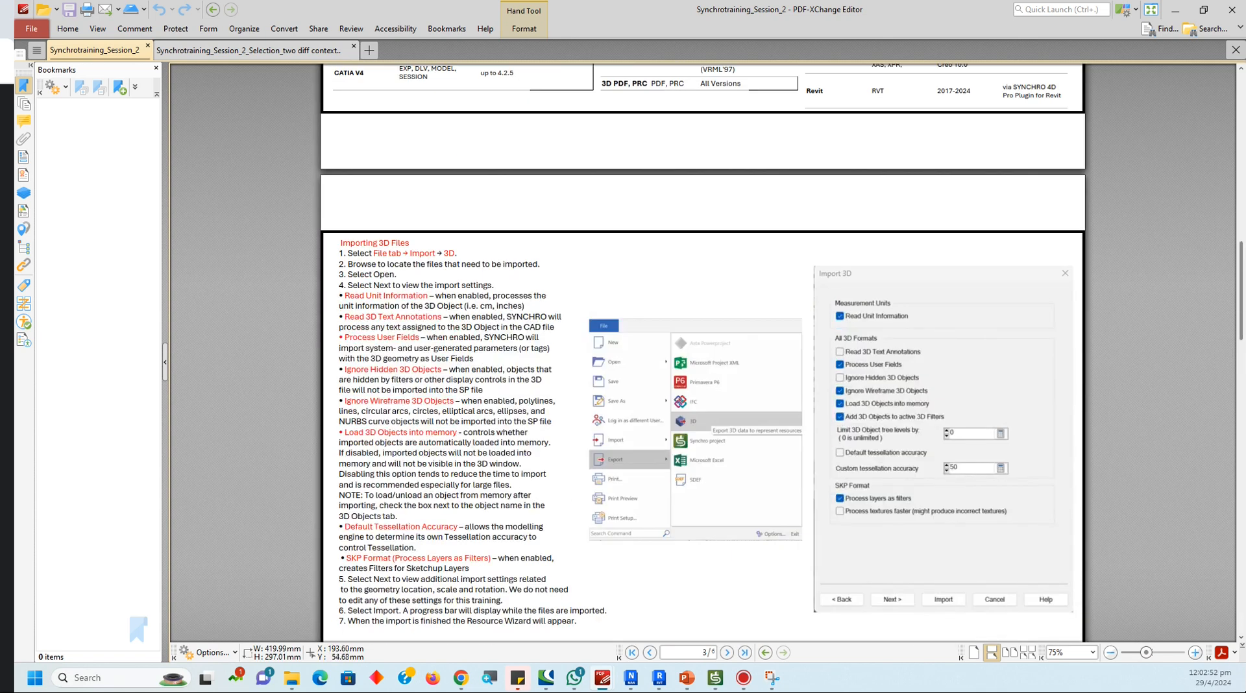
pyautogui.scroll(20, 694, 393)
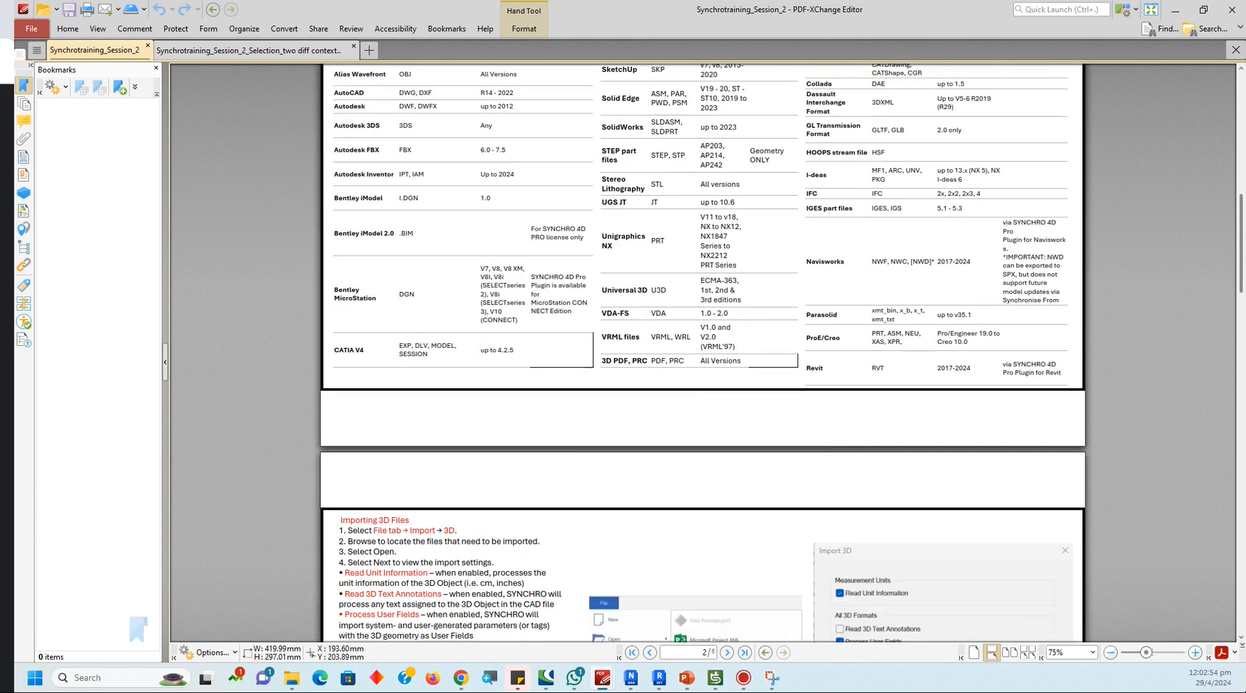
pyautogui.scroll(13, 703, 352)
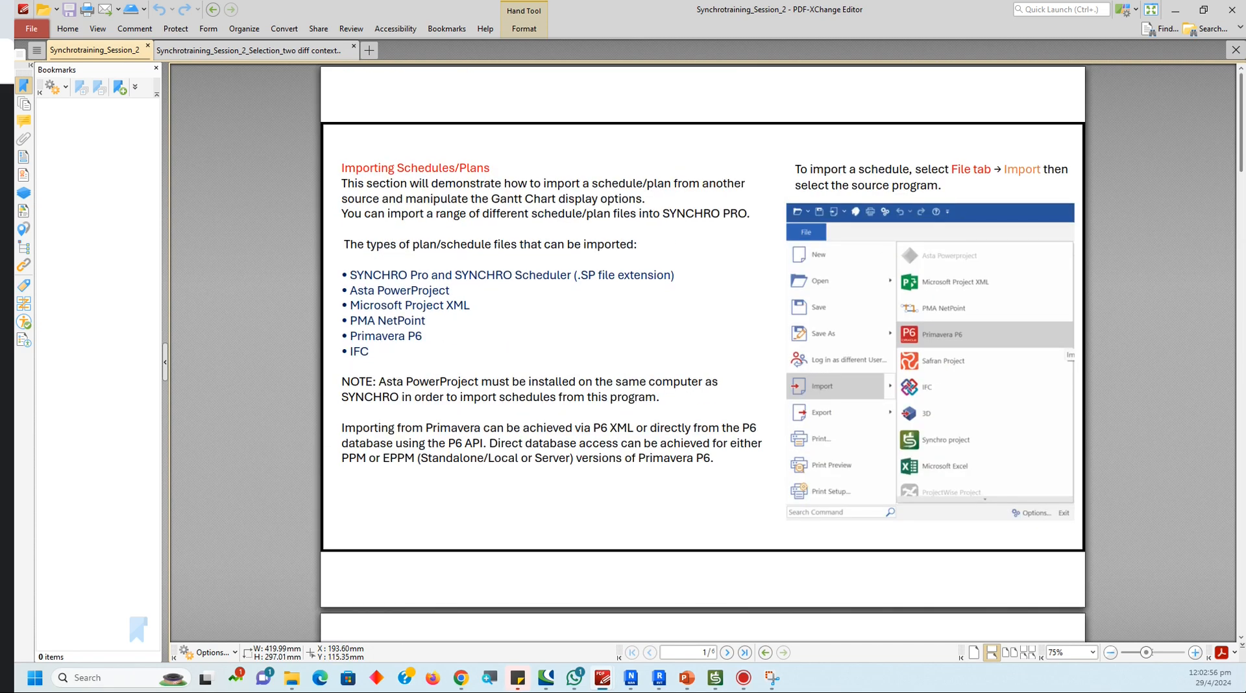
pyautogui.scroll(-20, 703, 353)
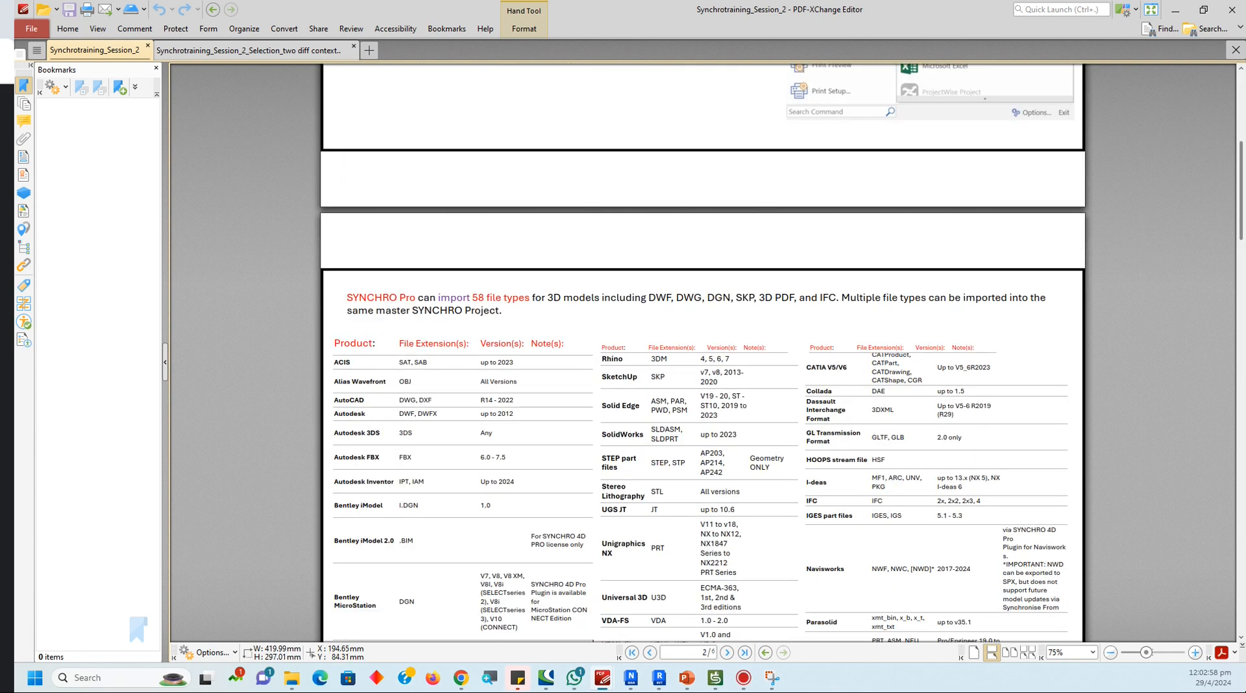
pyautogui.scroll(-10, 703, 353)
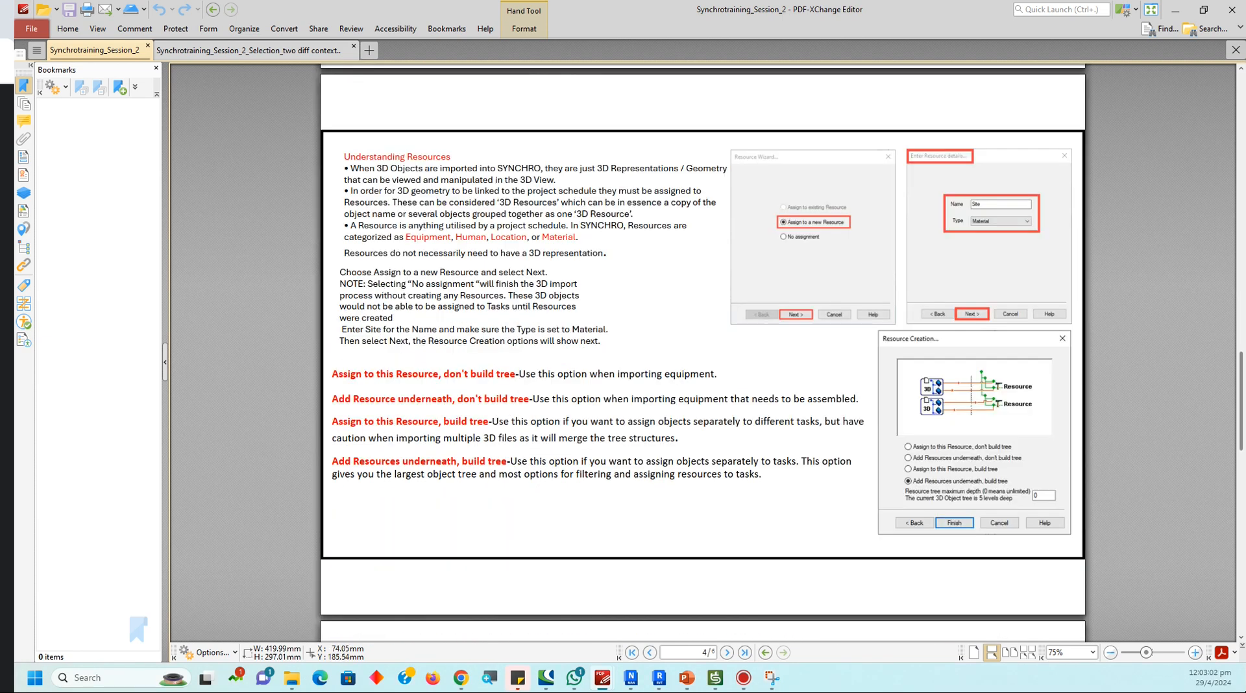
pyautogui.keyDown('ctrl'); pyautogui.scroll(1, 703, 389); pyautogui.keyUp('ctrl')
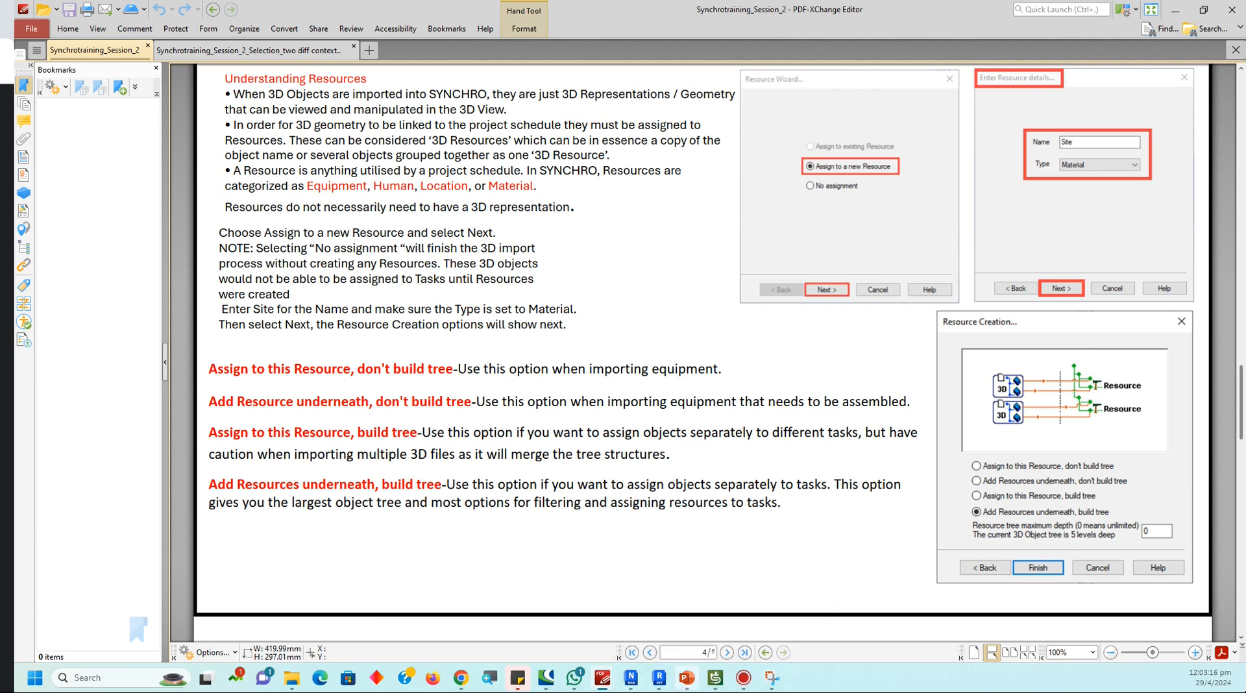
pyautogui.moveTo(687, 678)
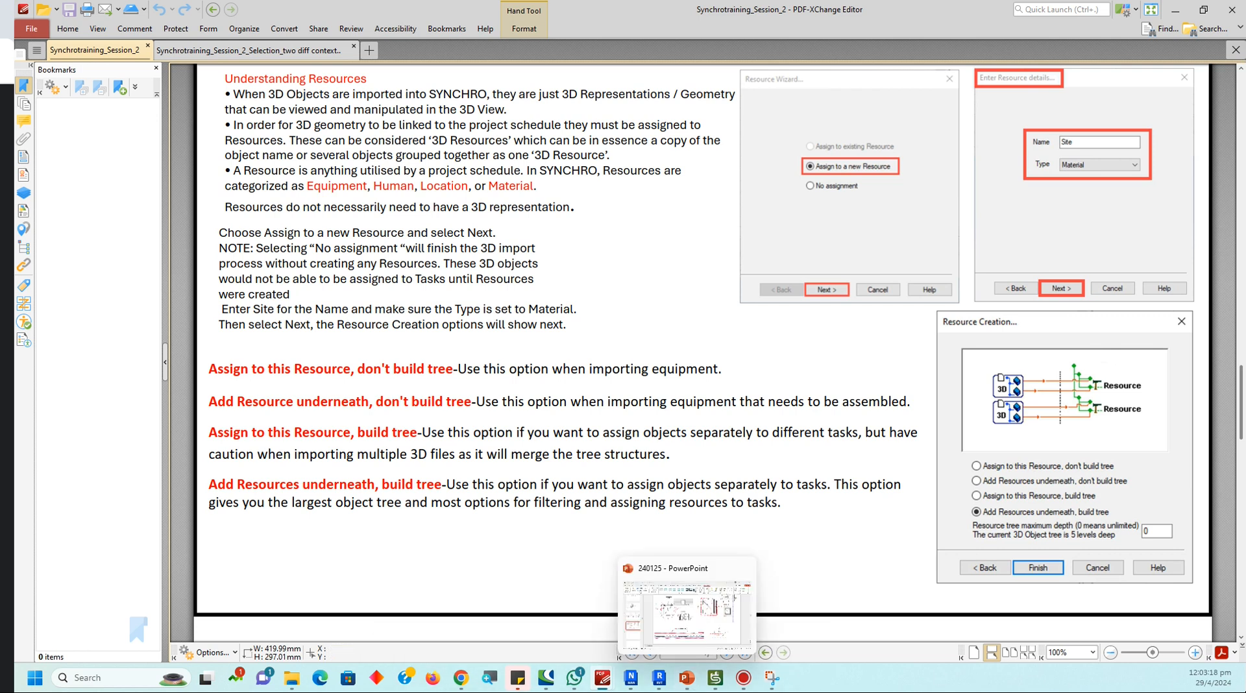